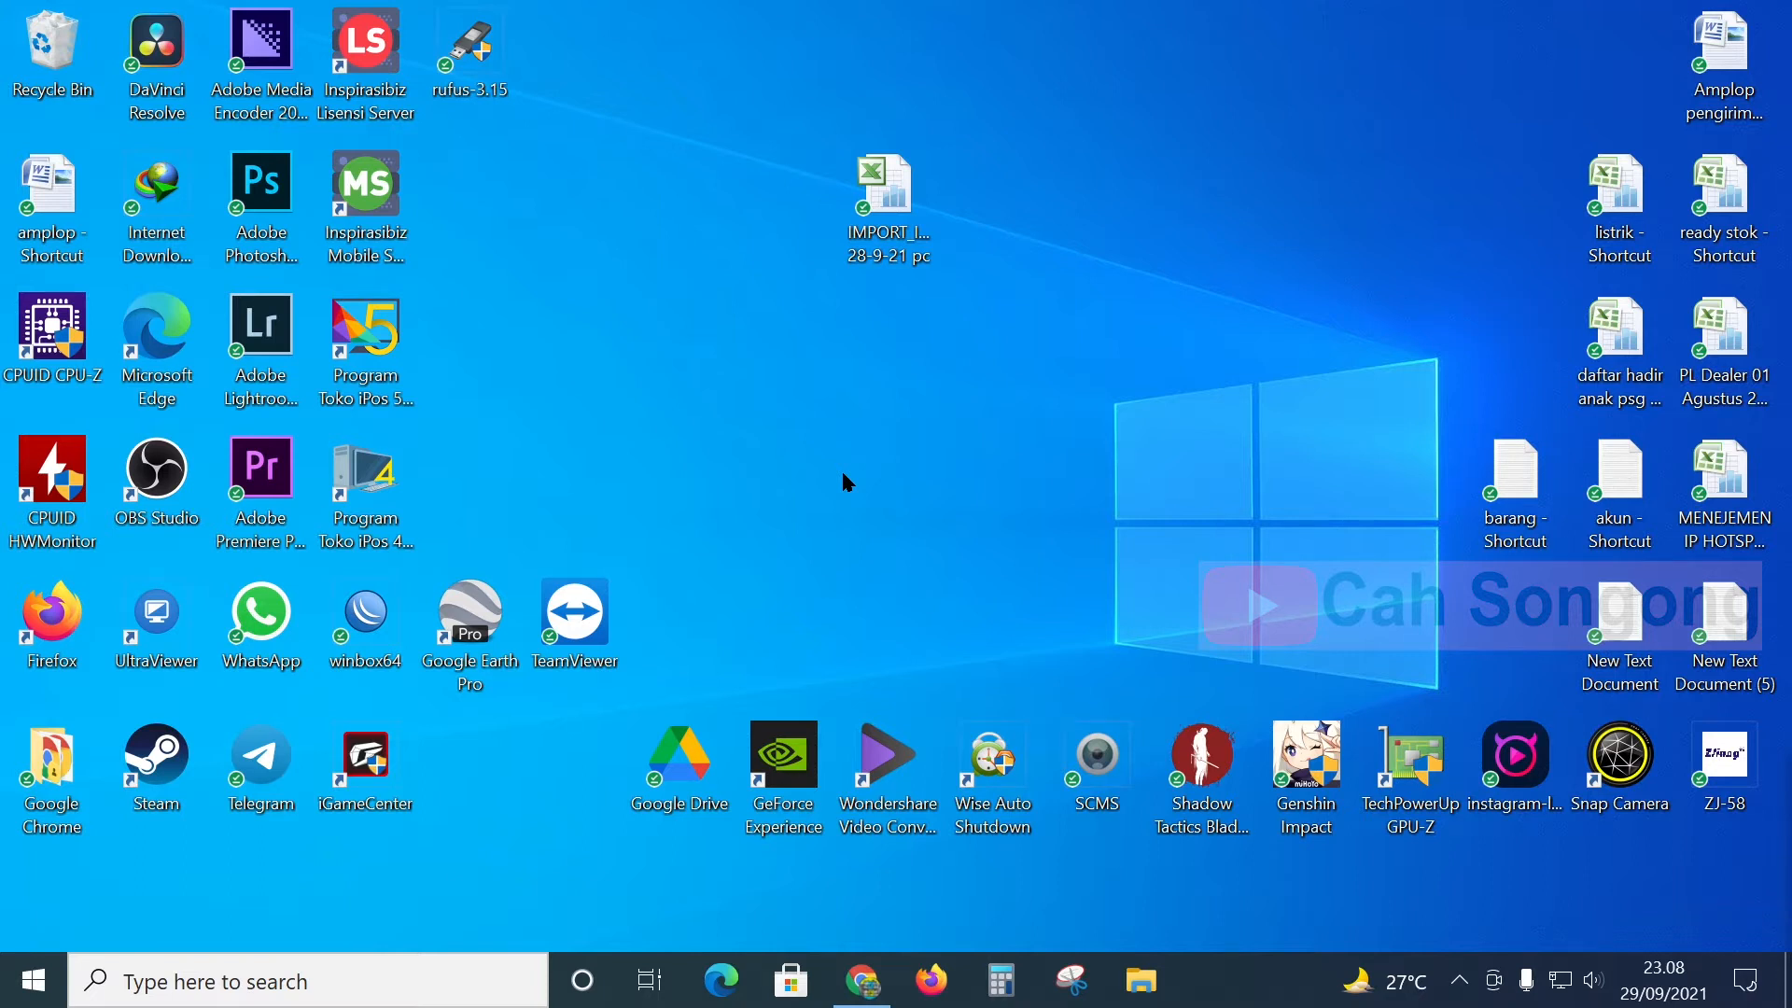
- Select the IMPORT_ITEM 28-9-21 pc workbook icon on the desktop and bring up the Start menu
left_click_drag(826, 135, 1086, 317)
left_click_drag(741, 8, 1050, 358)
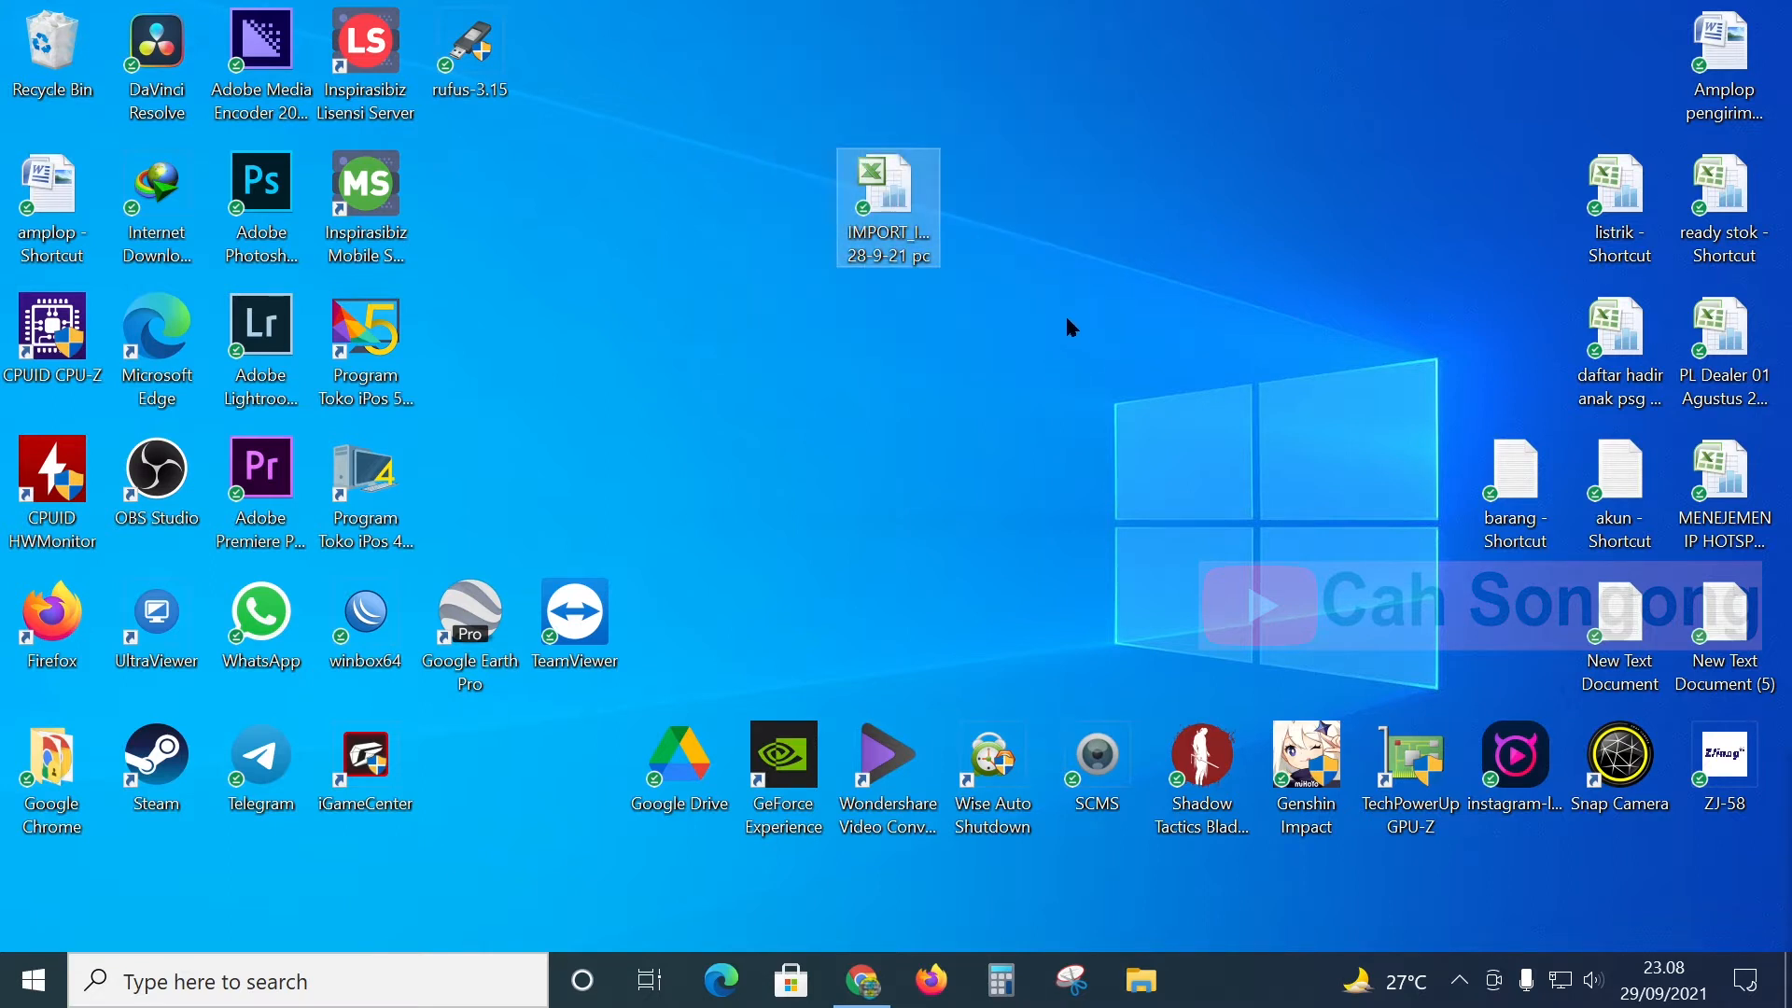
mouse_move(893, 217)
key("super")
- Launch Excel 2016 and open the IMPORT_ITEM 28-9-21 pc workbook in a maximized window
left_click(523, 392)
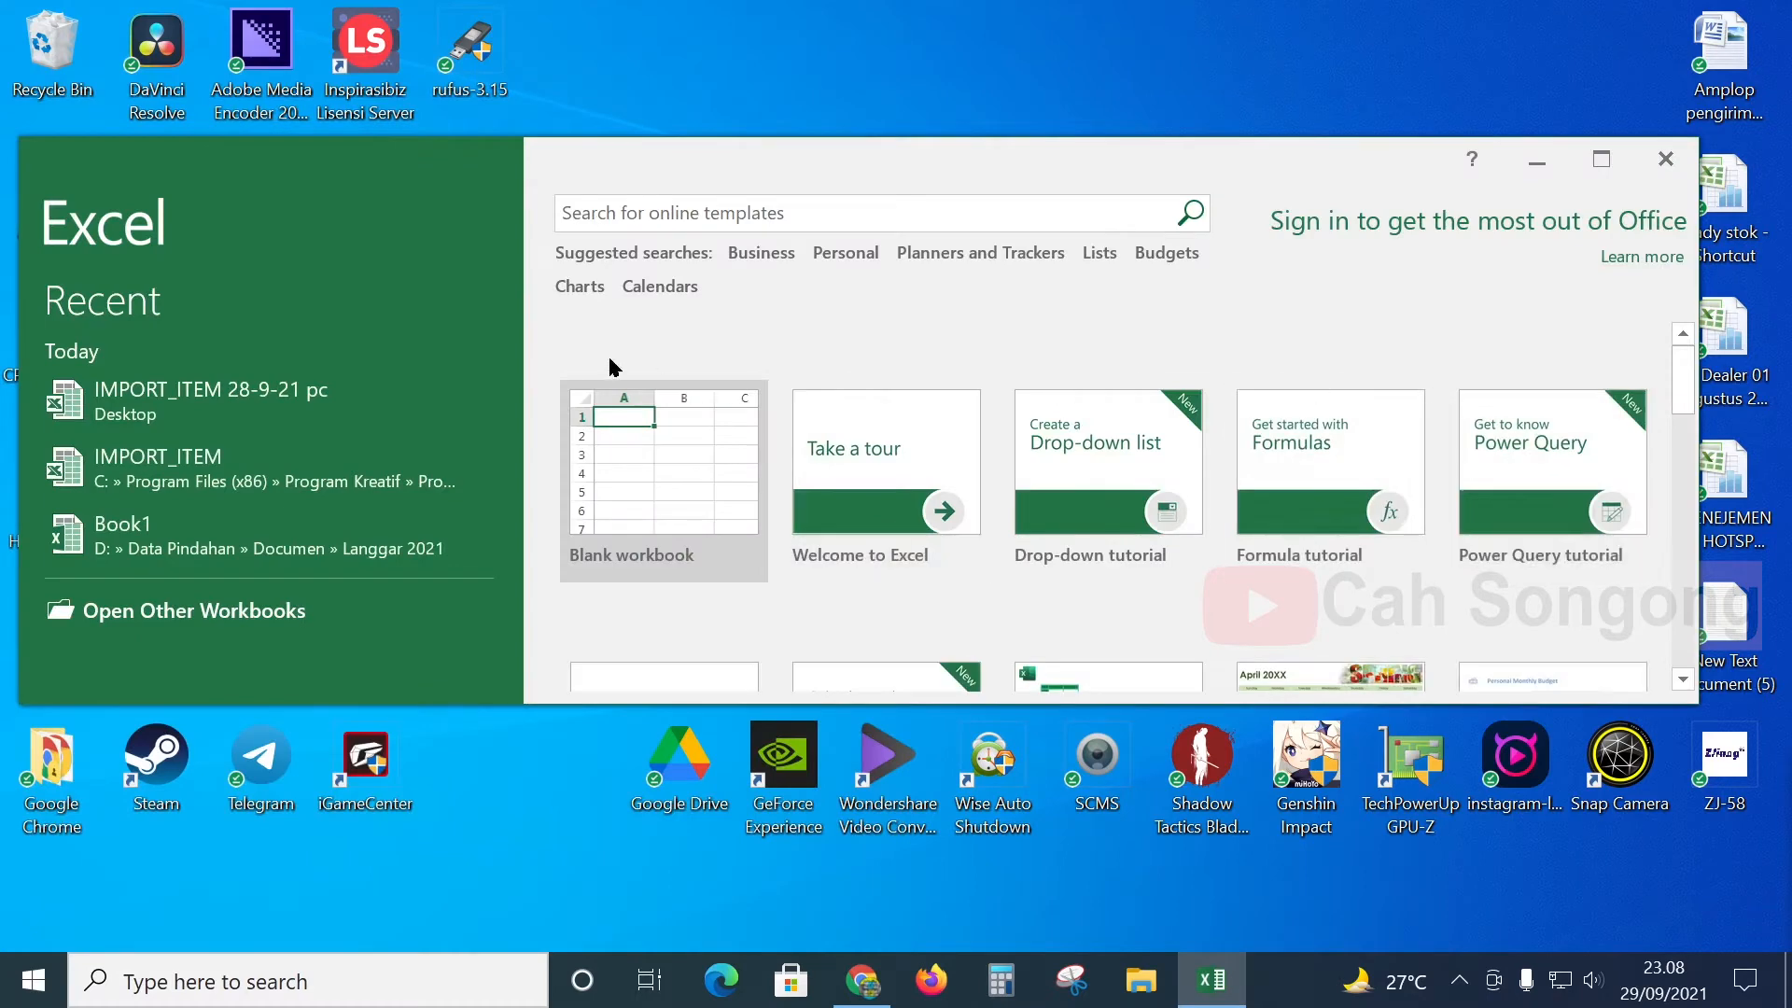
left_click_drag(1319, 180, 1348, 528)
mouse_move(893, 174)
left_mouse_down()
mouse_move(904, 209)
mouse_move(888, 179)
left_mouse_up()
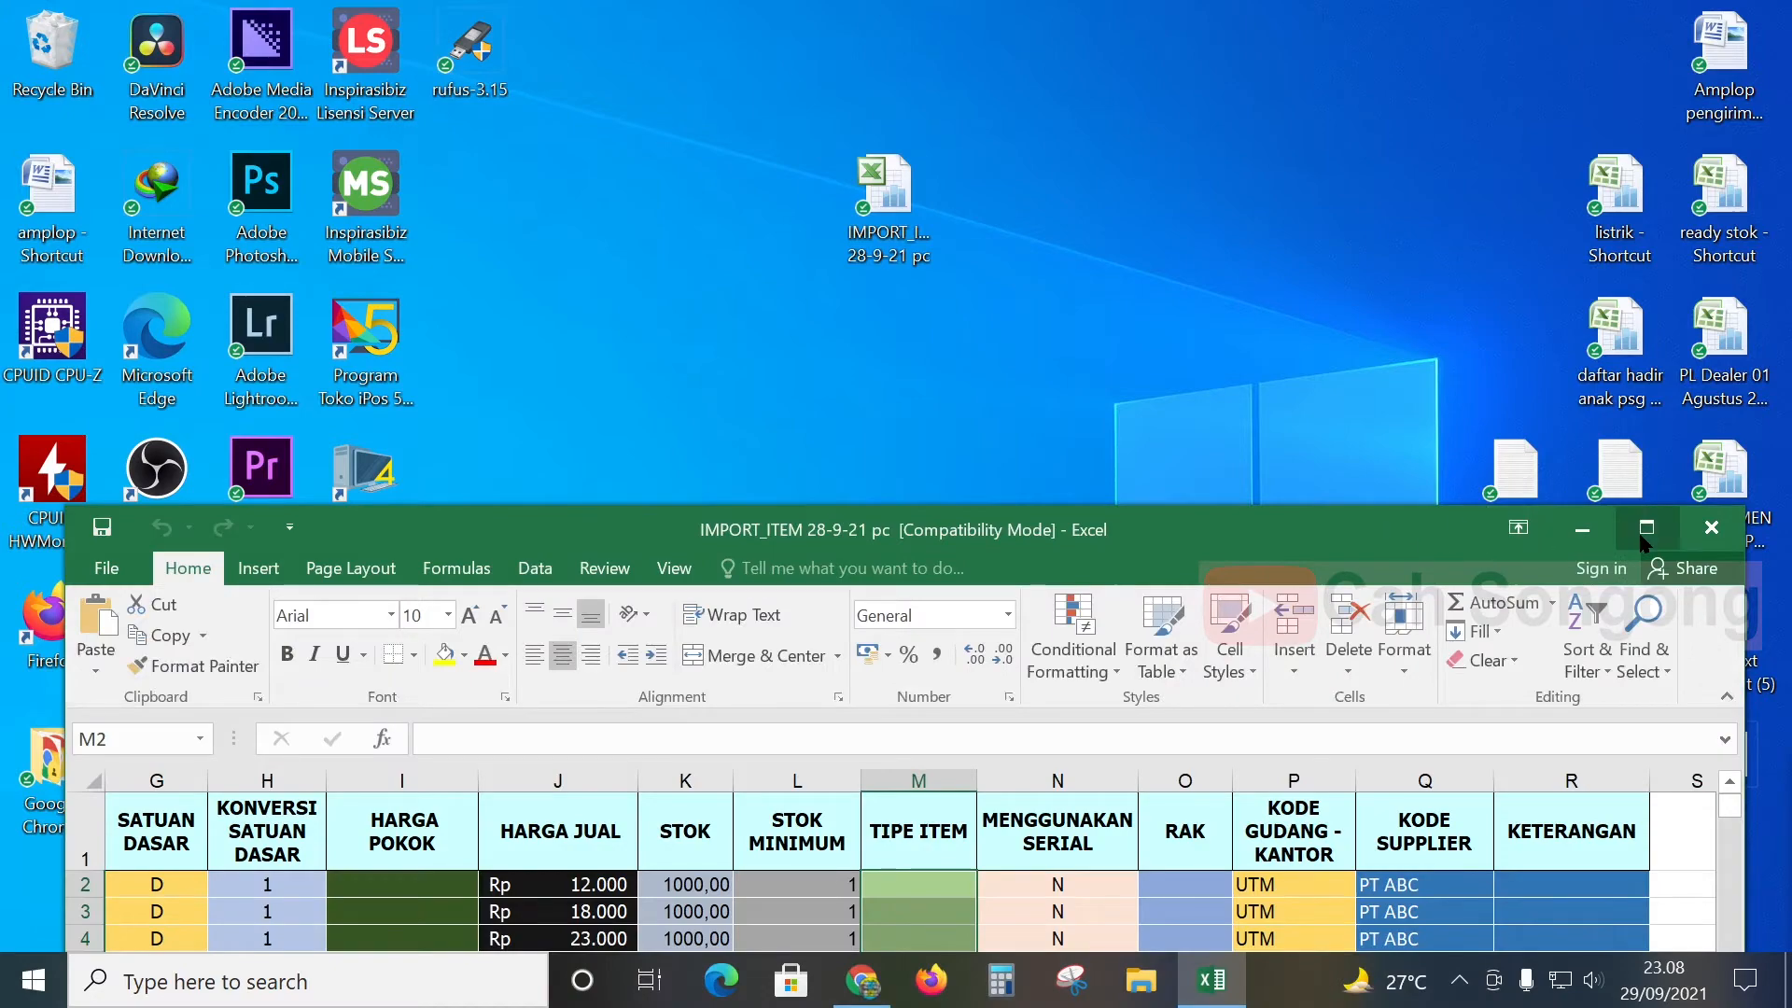
left_click(1645, 528)
- Scroll across the workbook's columns, then minimize Excel back to the desktop
left_click_drag(1564, 910, 1185, 909)
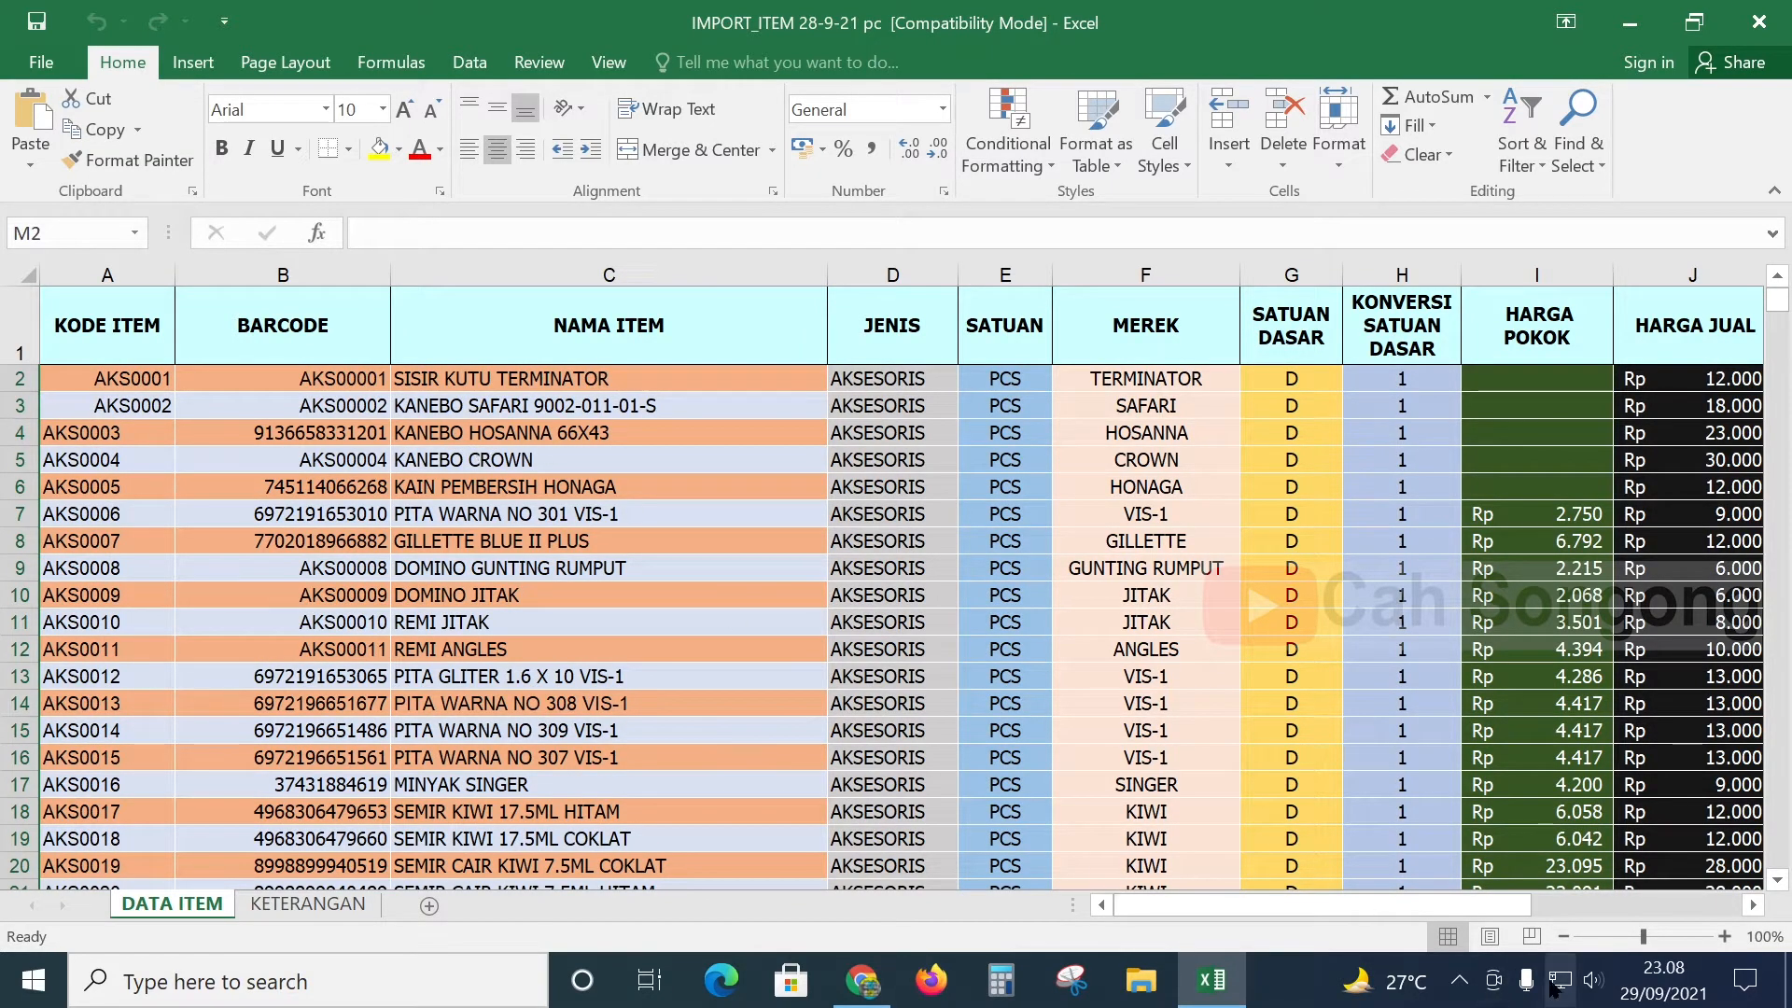
left_click_drag(1431, 909, 1516, 898)
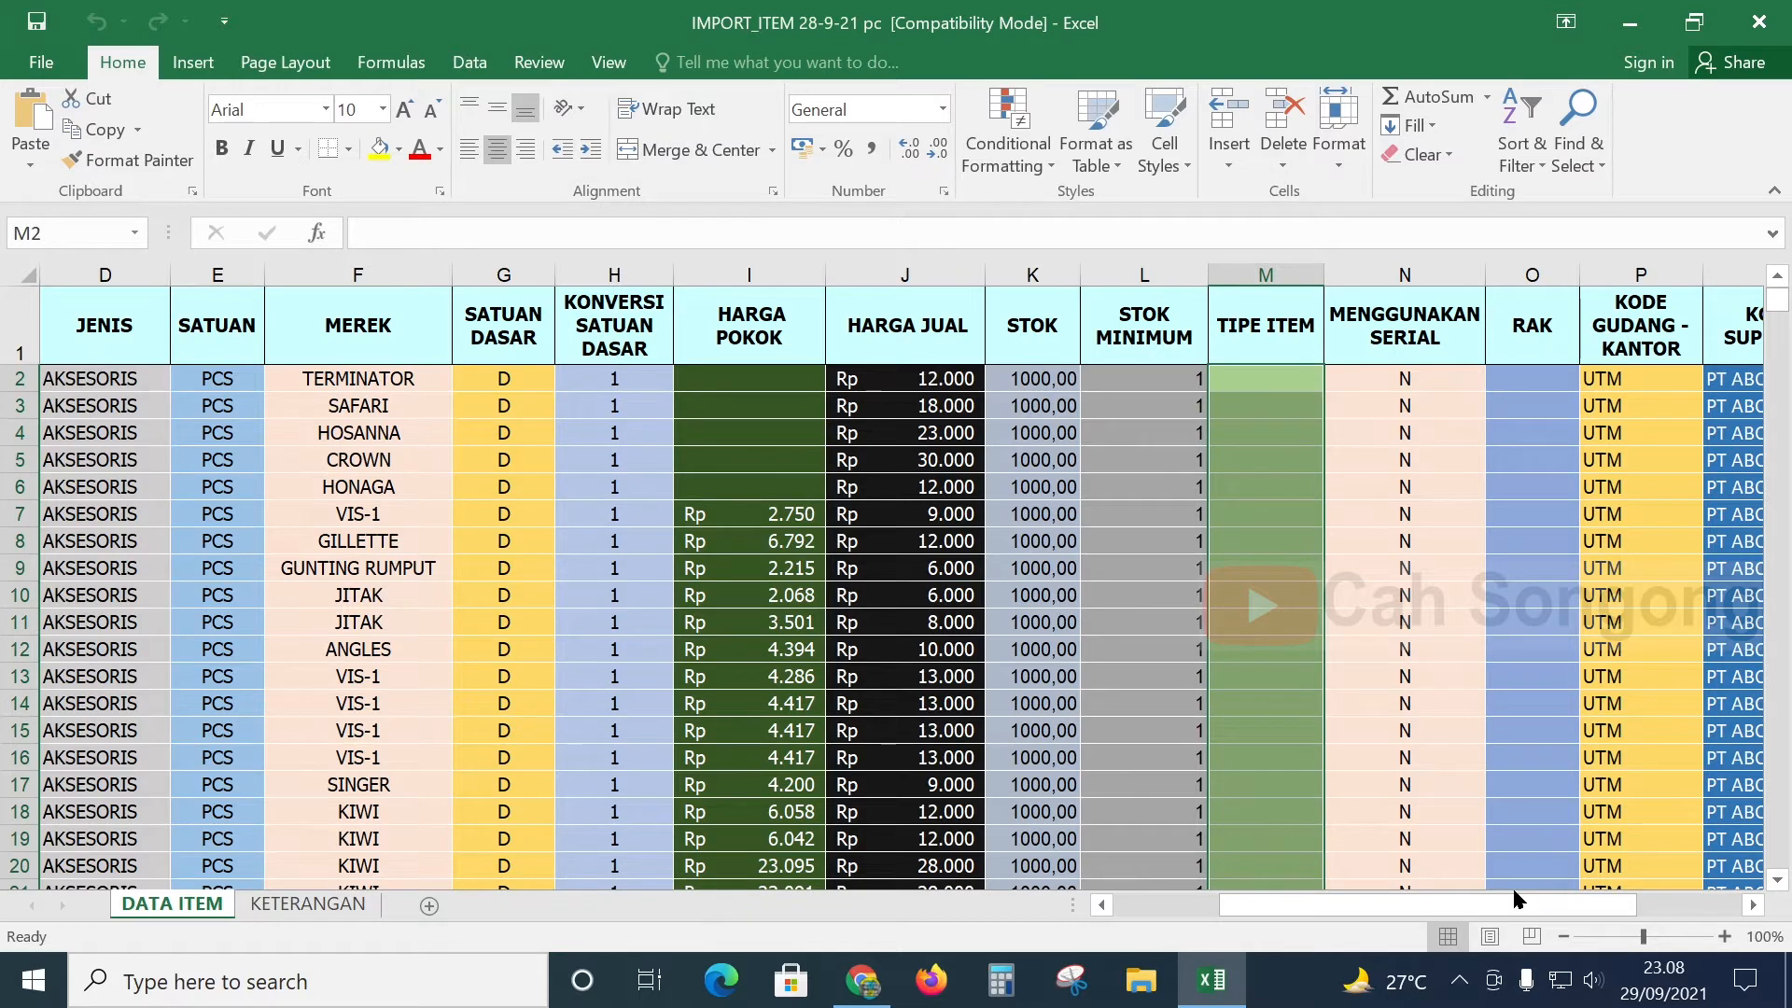
left_click(1646, 17)
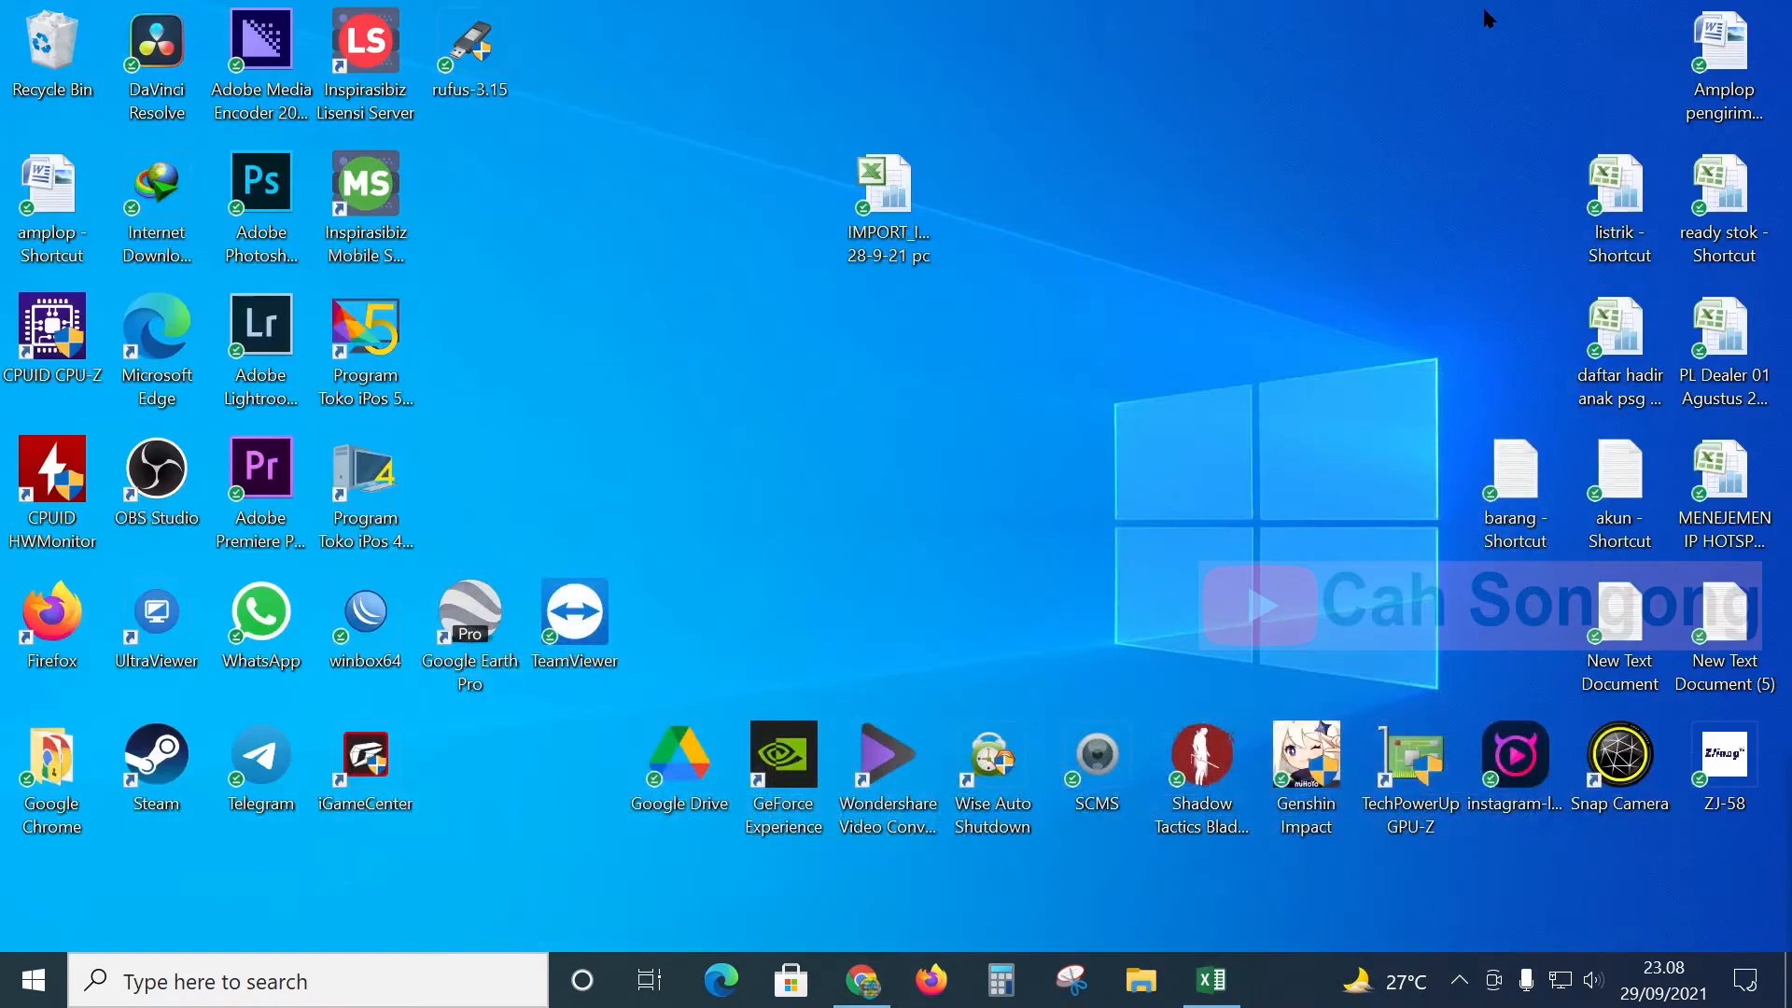
- Launch iPos 4, create a new database named dataContoh, and open it
double_click(378, 509)
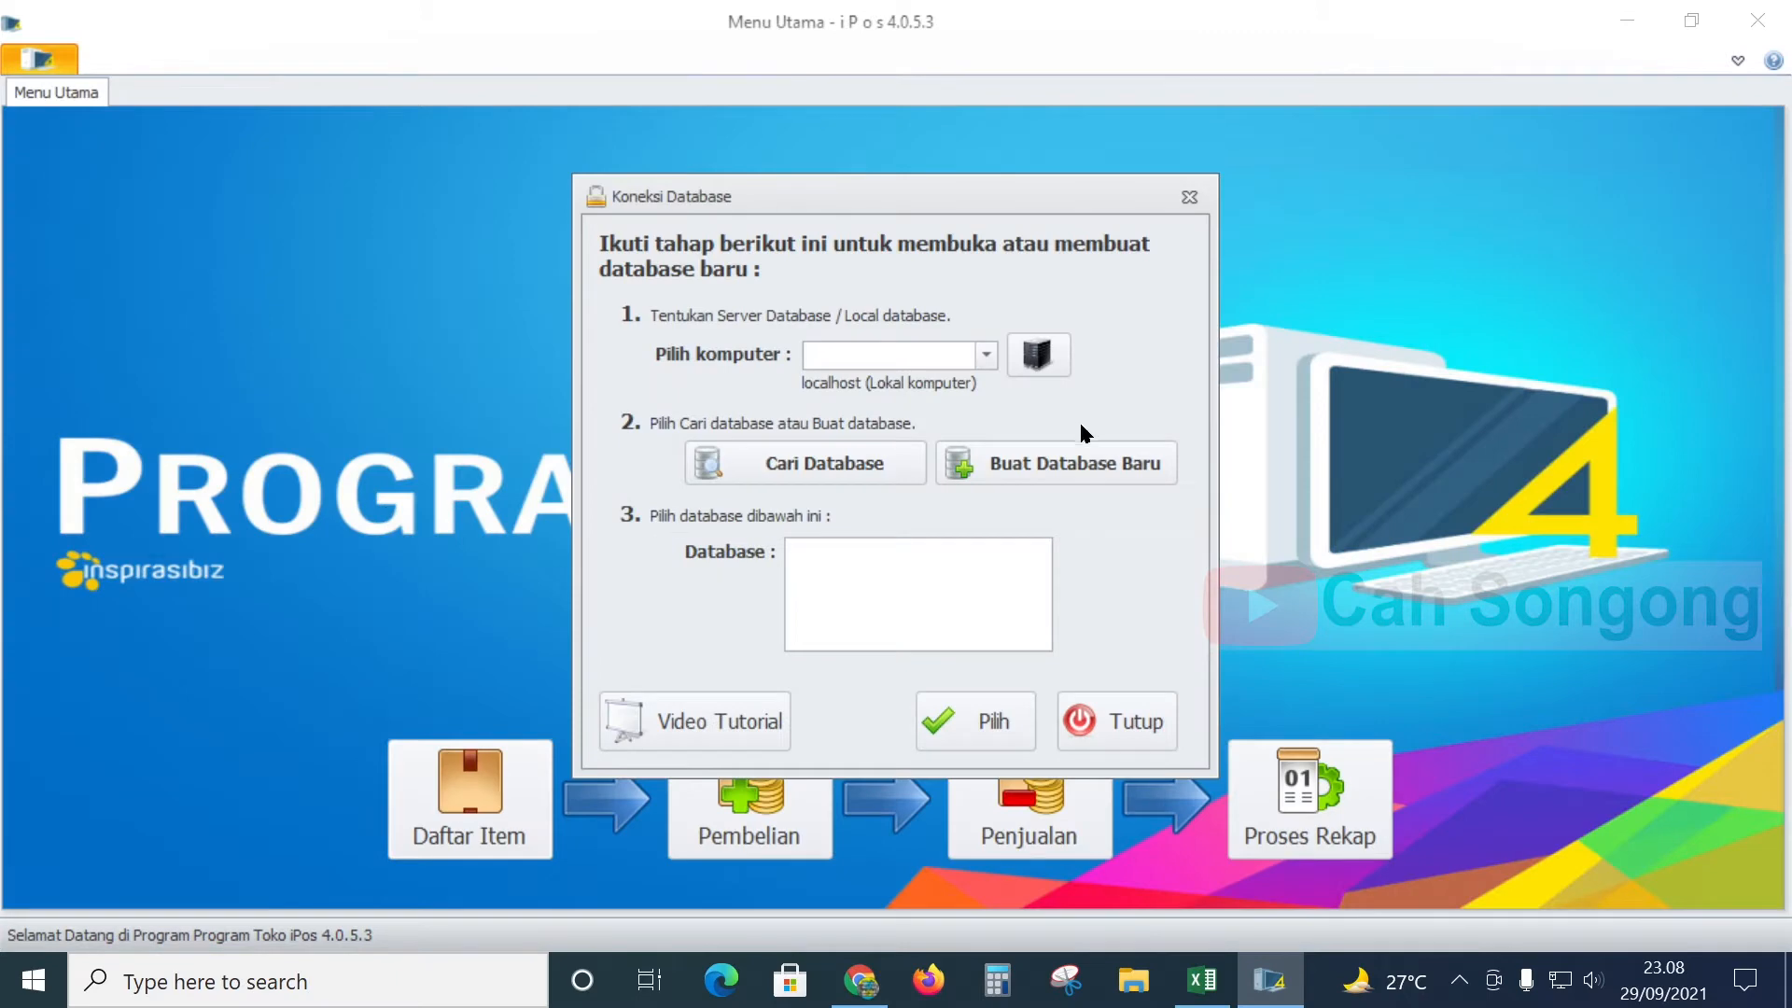
left_click(821, 463)
left_click(1022, 464)
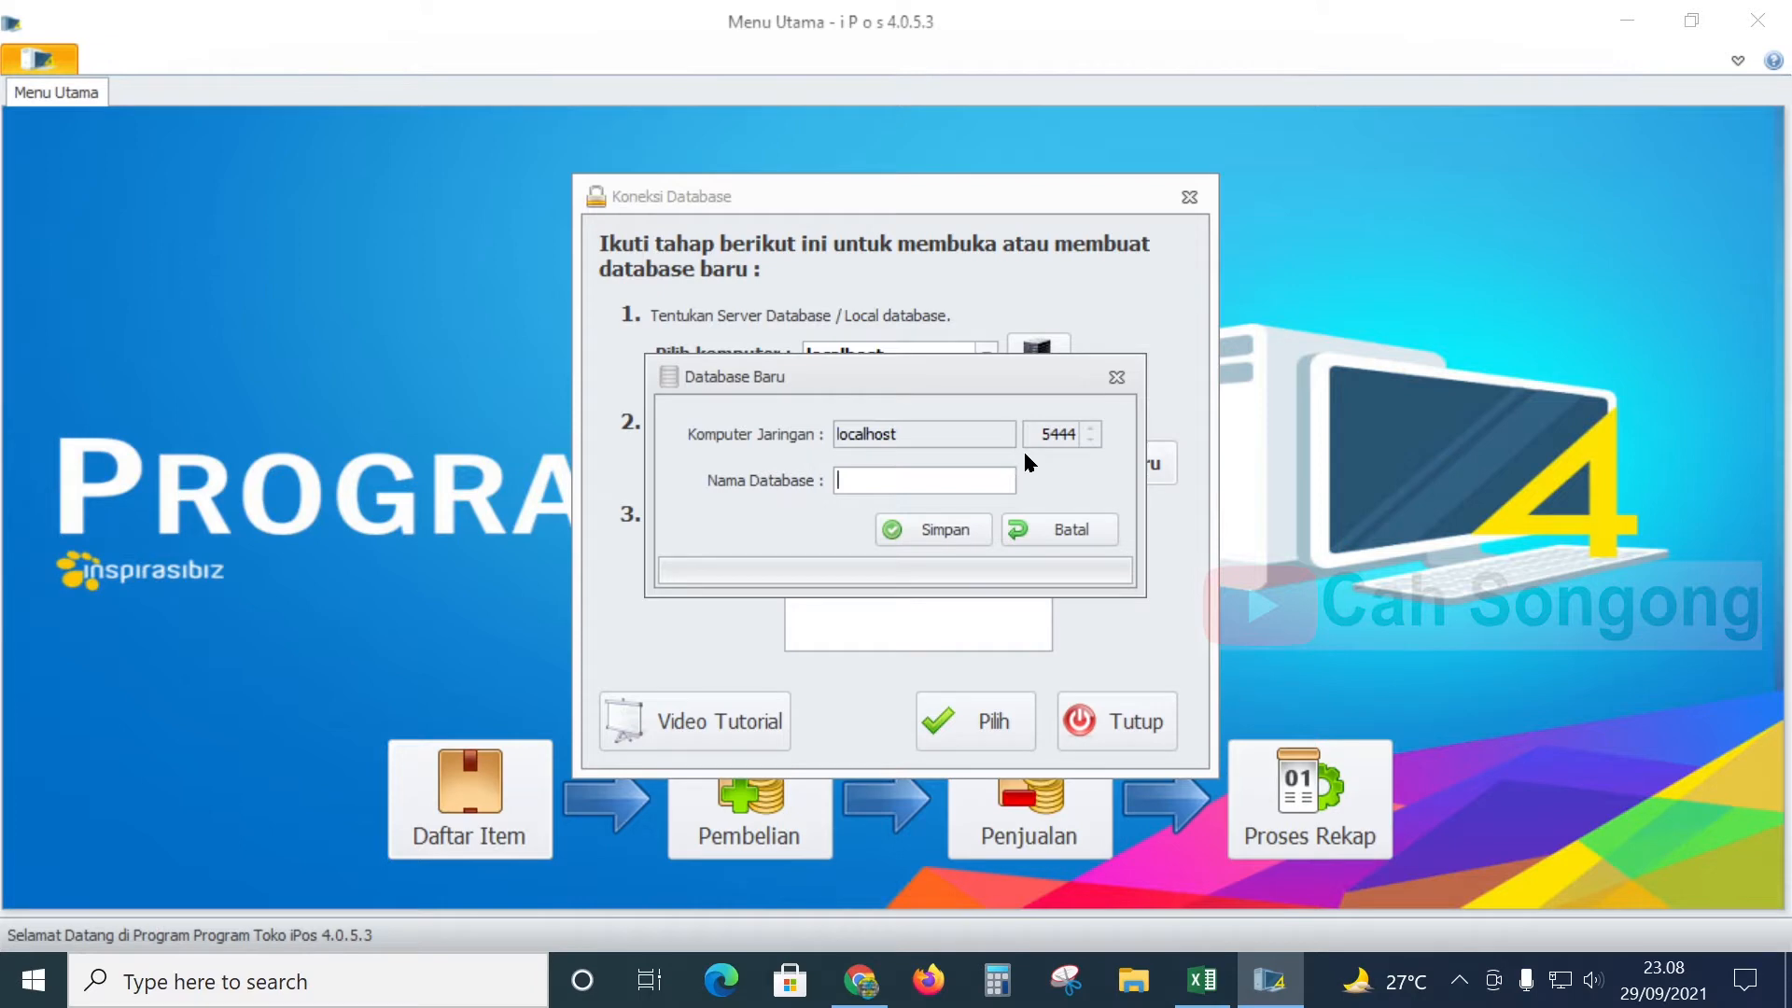
type("aataContoh")
left_click(961, 530)
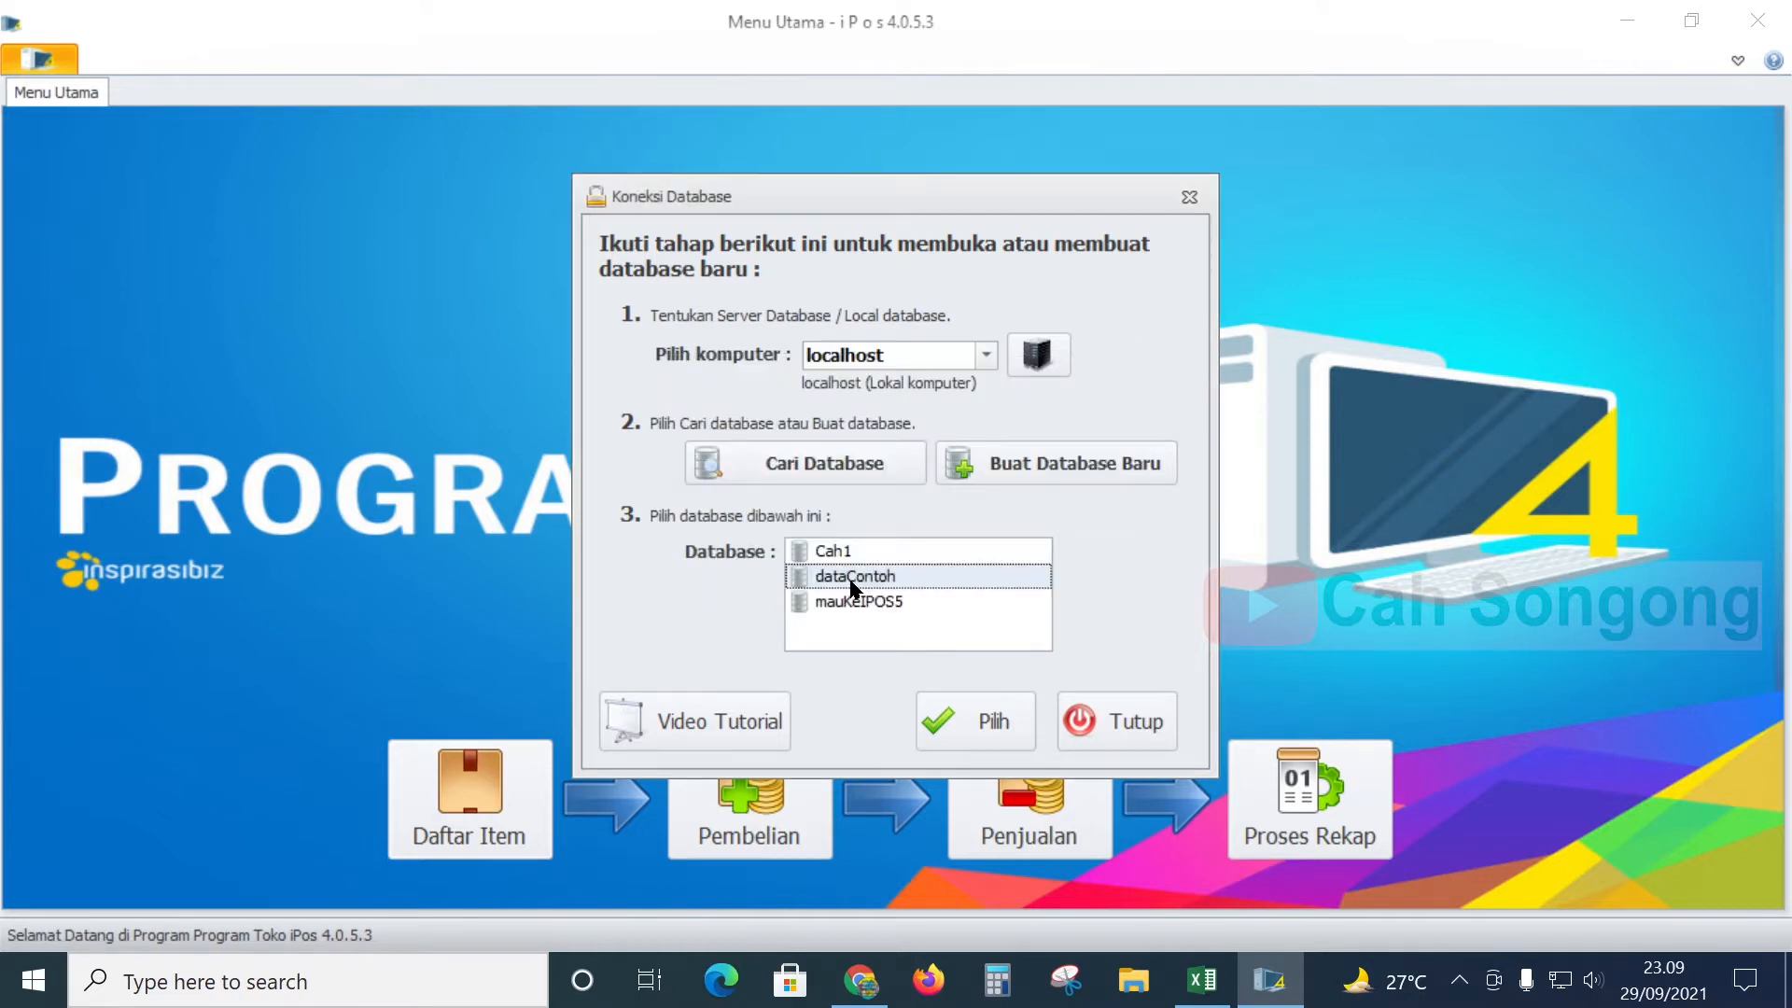
left_click(991, 726)
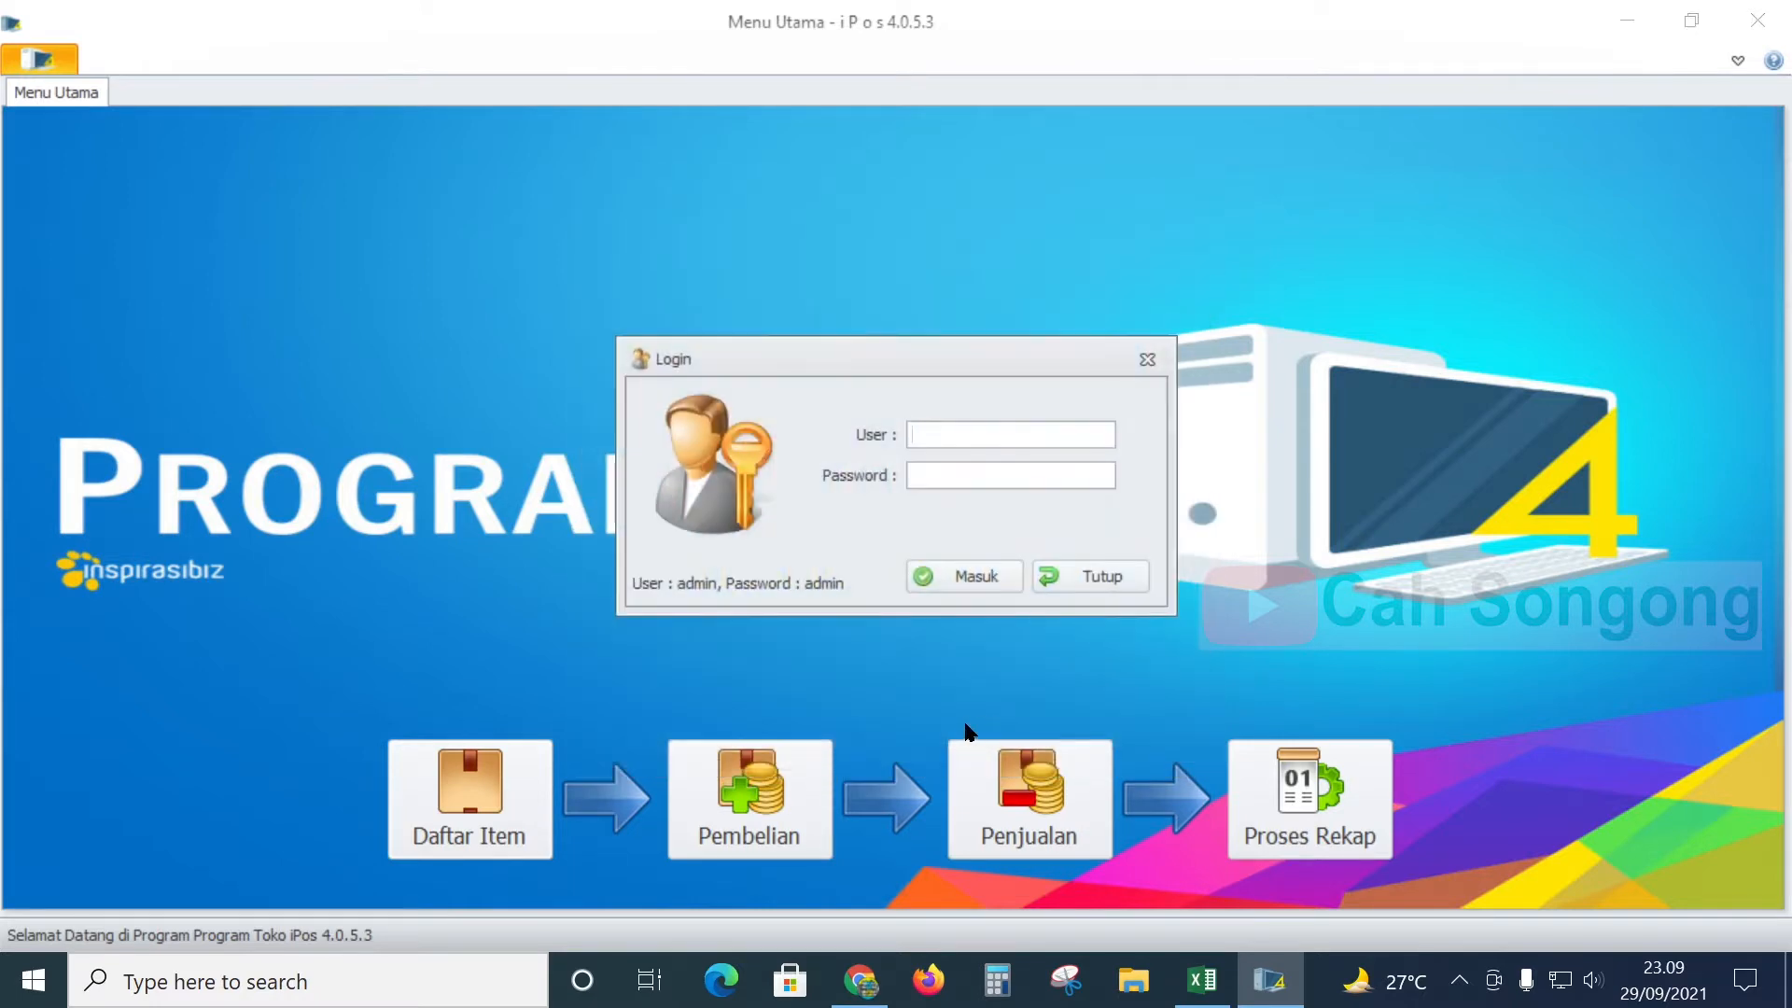
- Log in with the admin password, save the company details, and open the Daftar Item list
type("admin")
key("Tab")
key("Return")
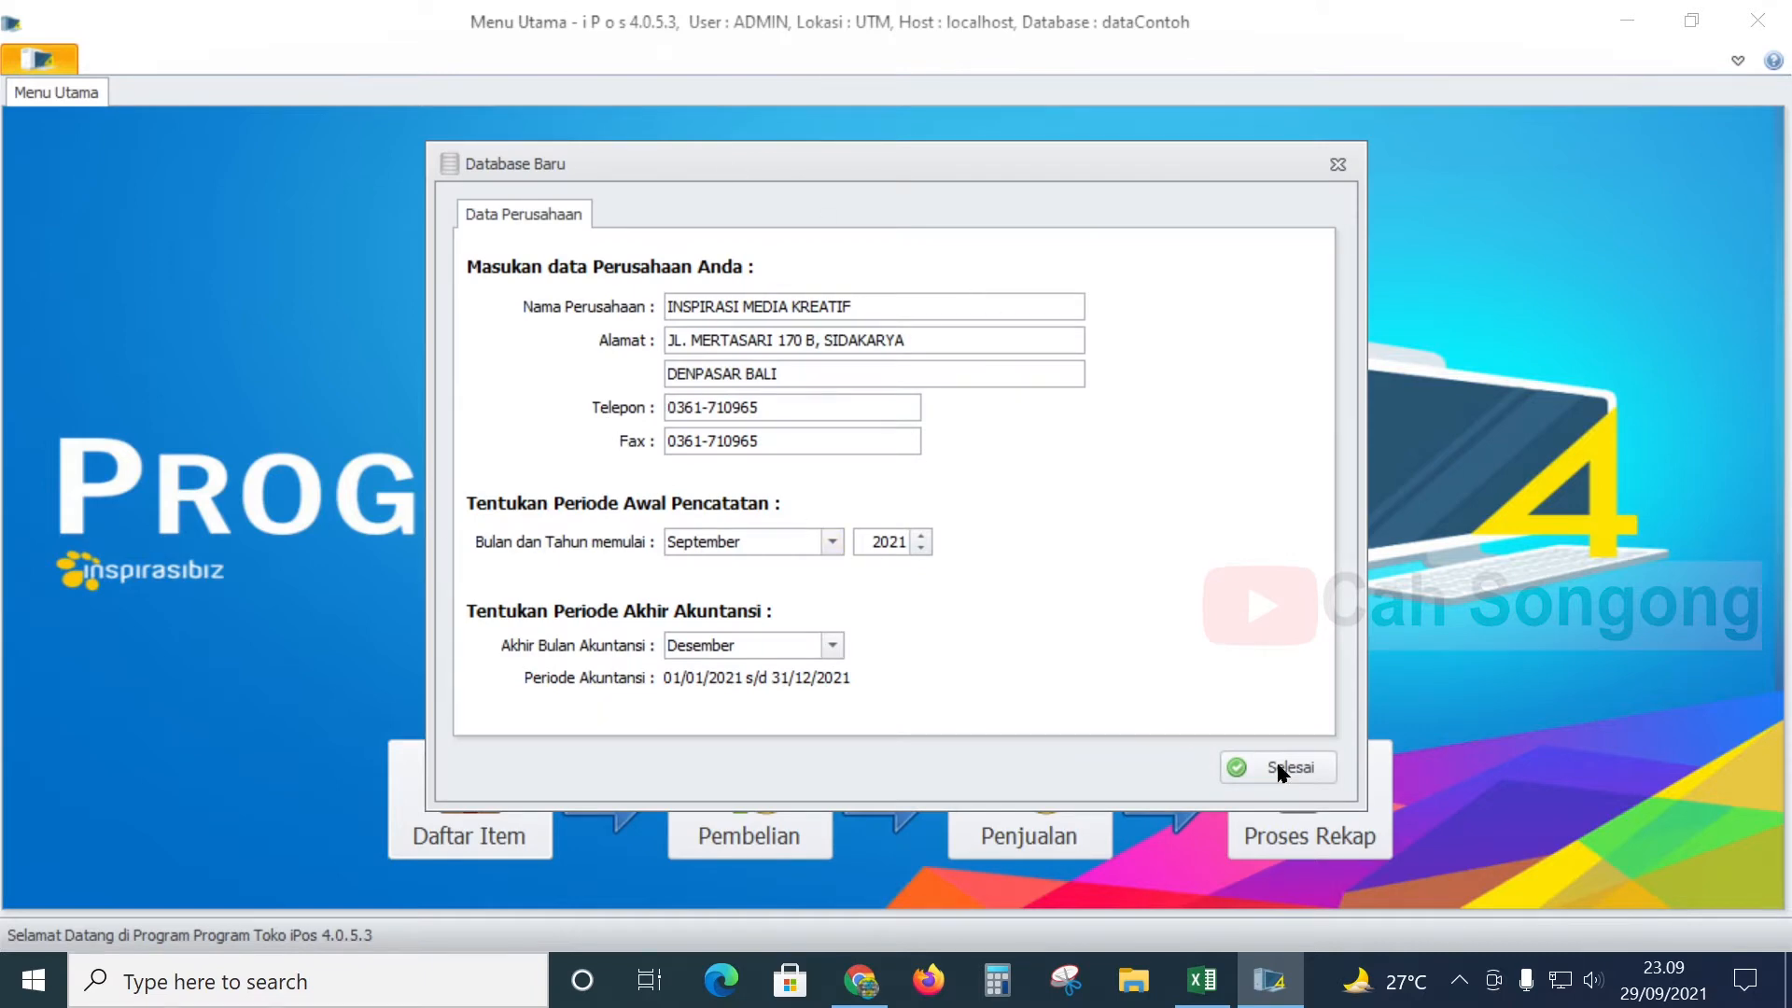
left_click(1300, 770)
left_click(985, 579)
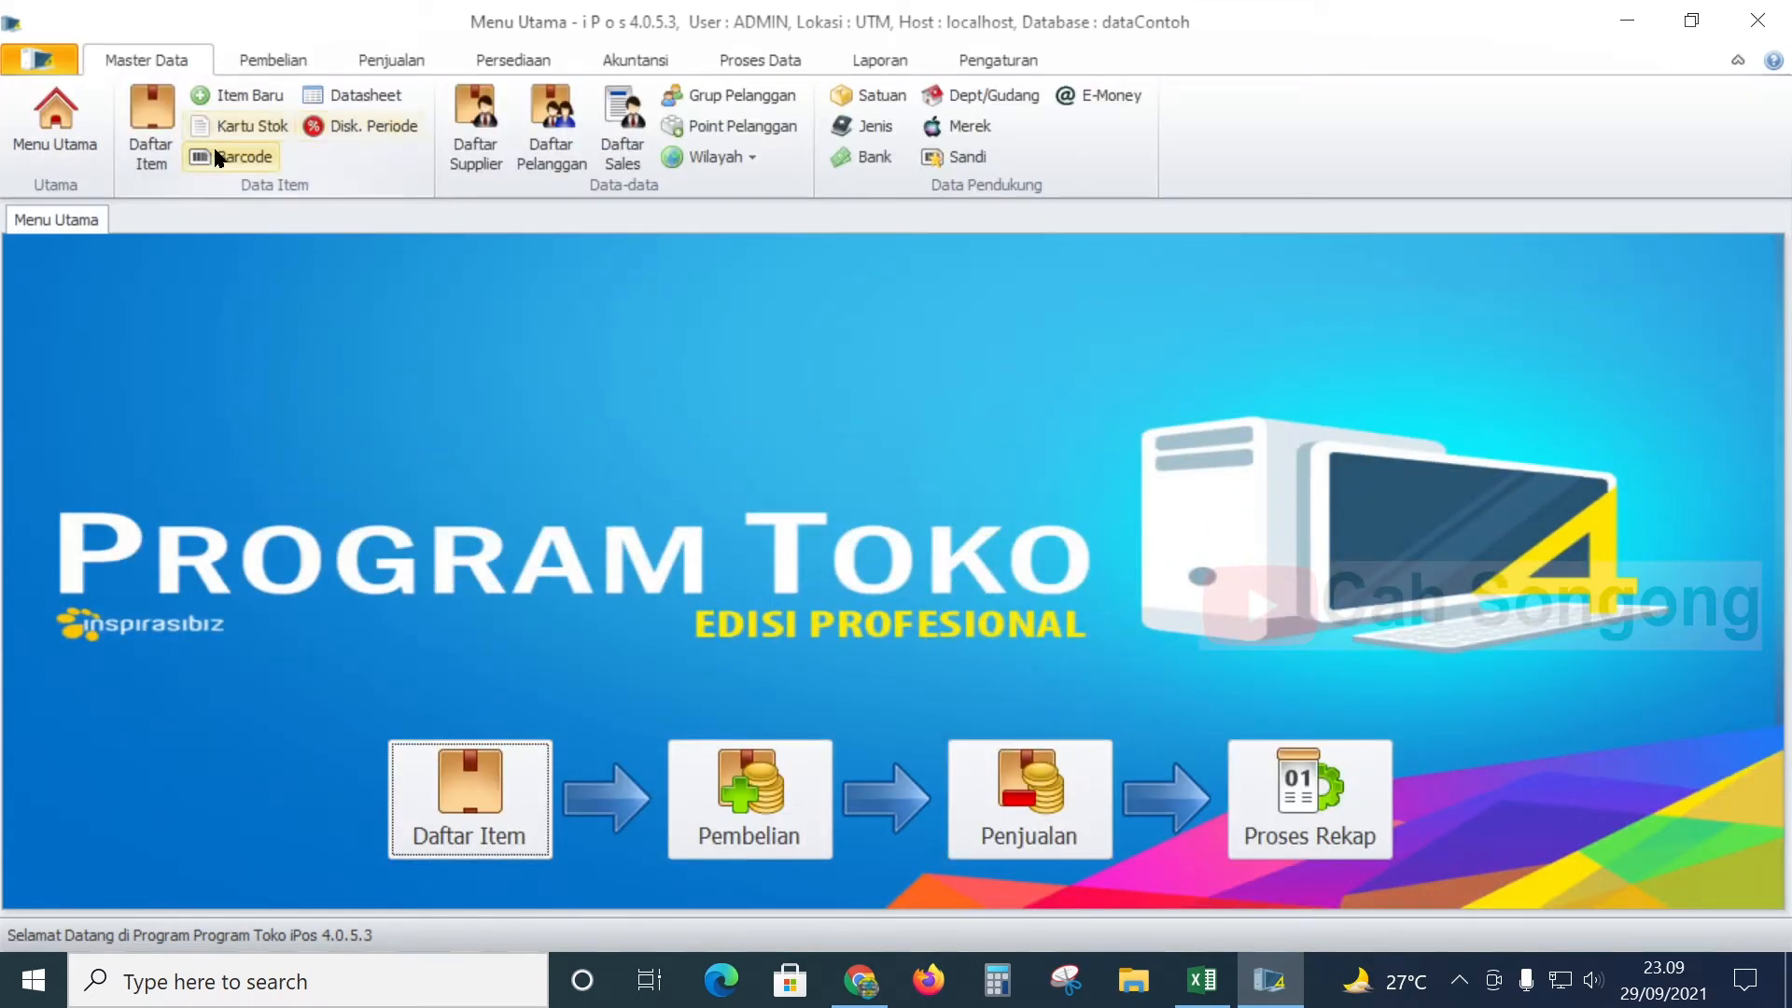
left_click(162, 131)
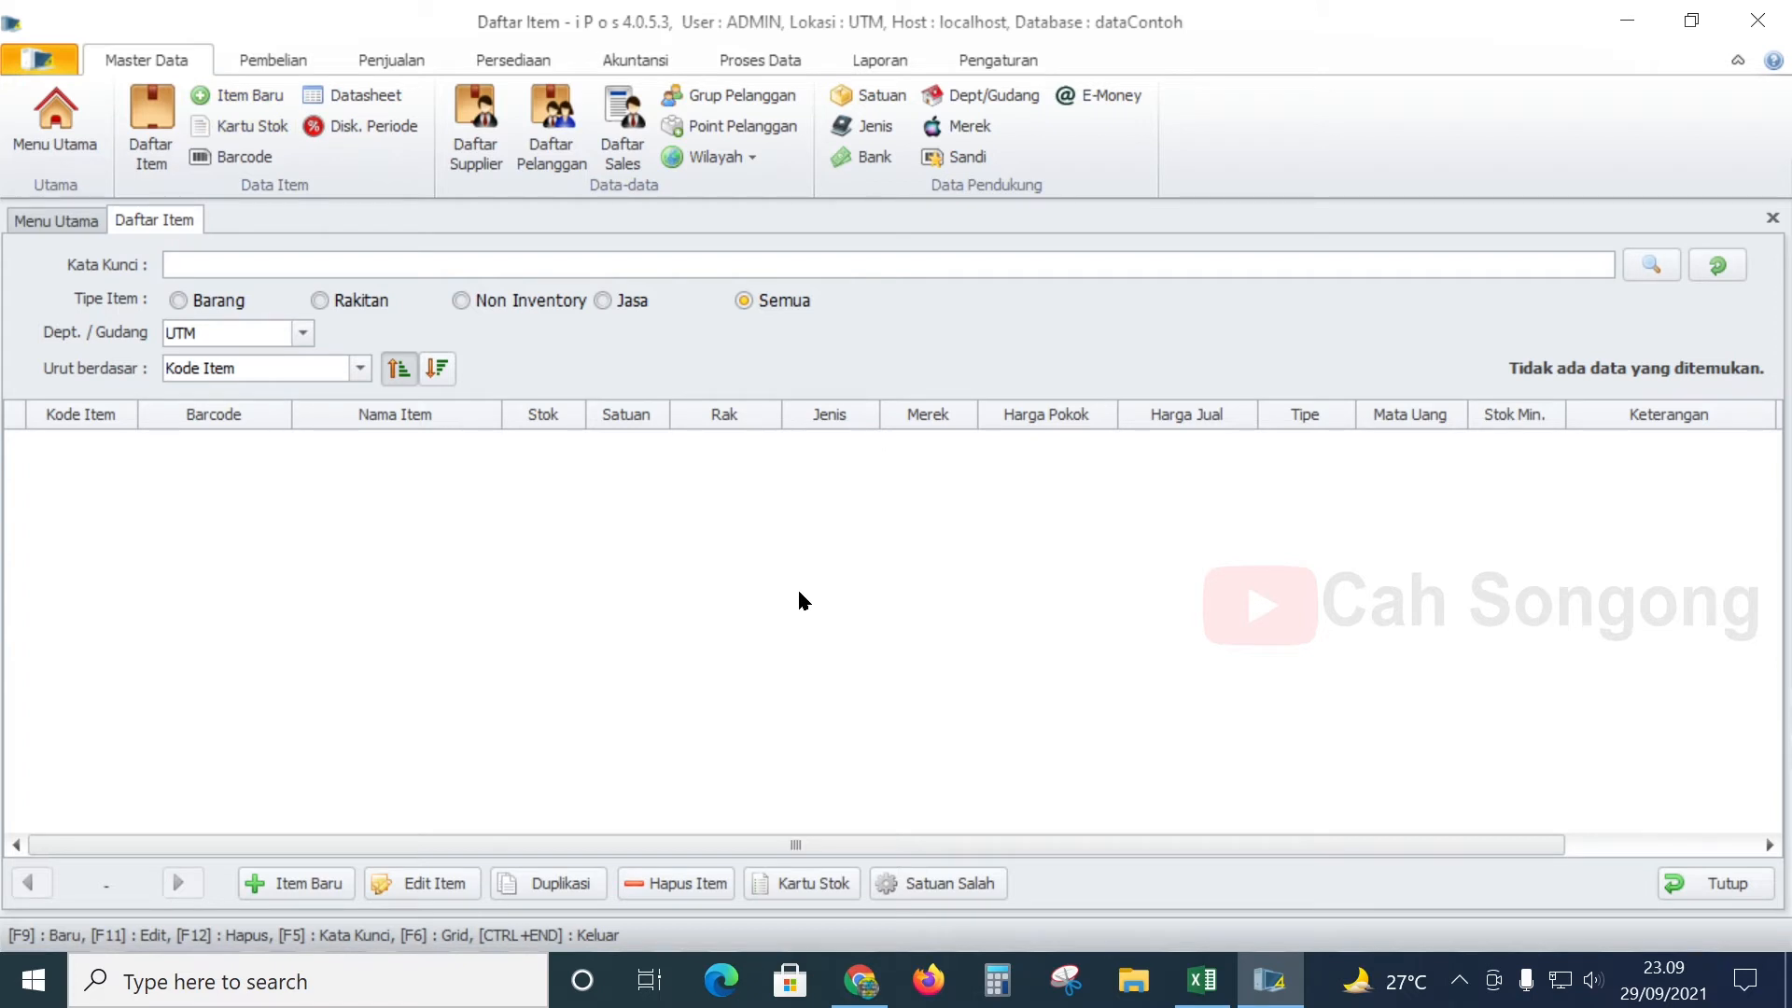
- Open Import Data Item dari Excel and choose the IMPORT_ITEM 28-9-21 pc file
left_click(1012, 58)
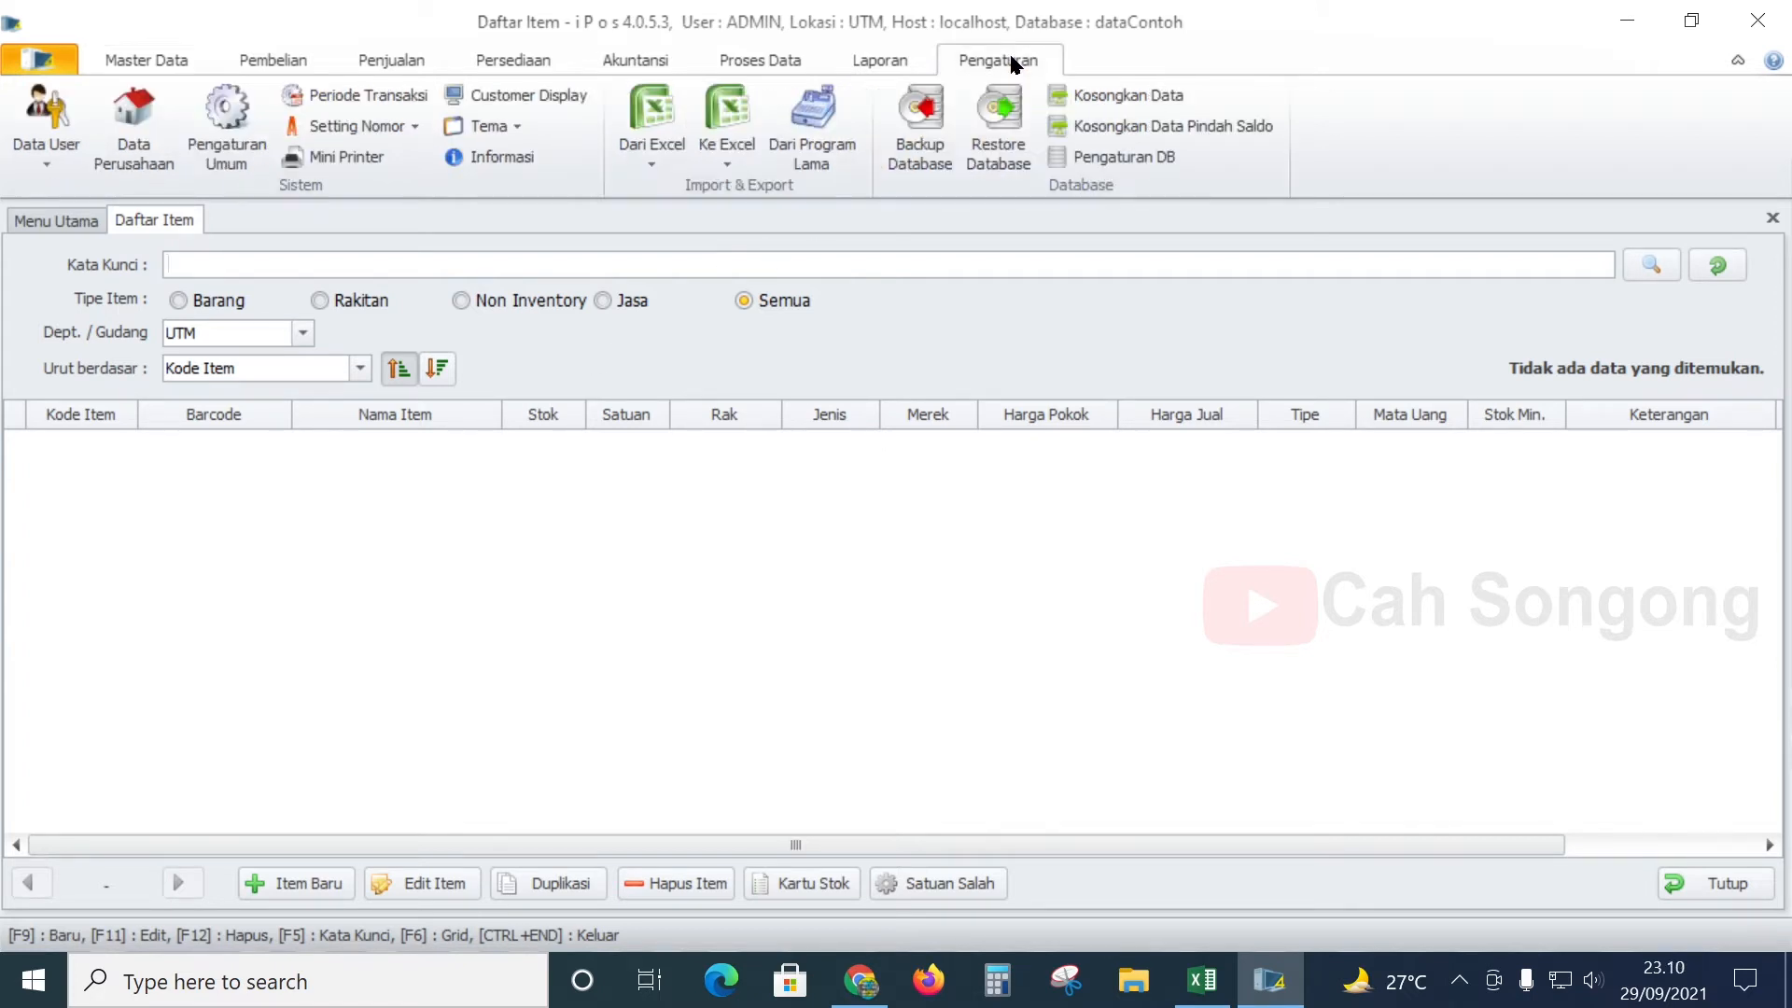
left_click(660, 148)
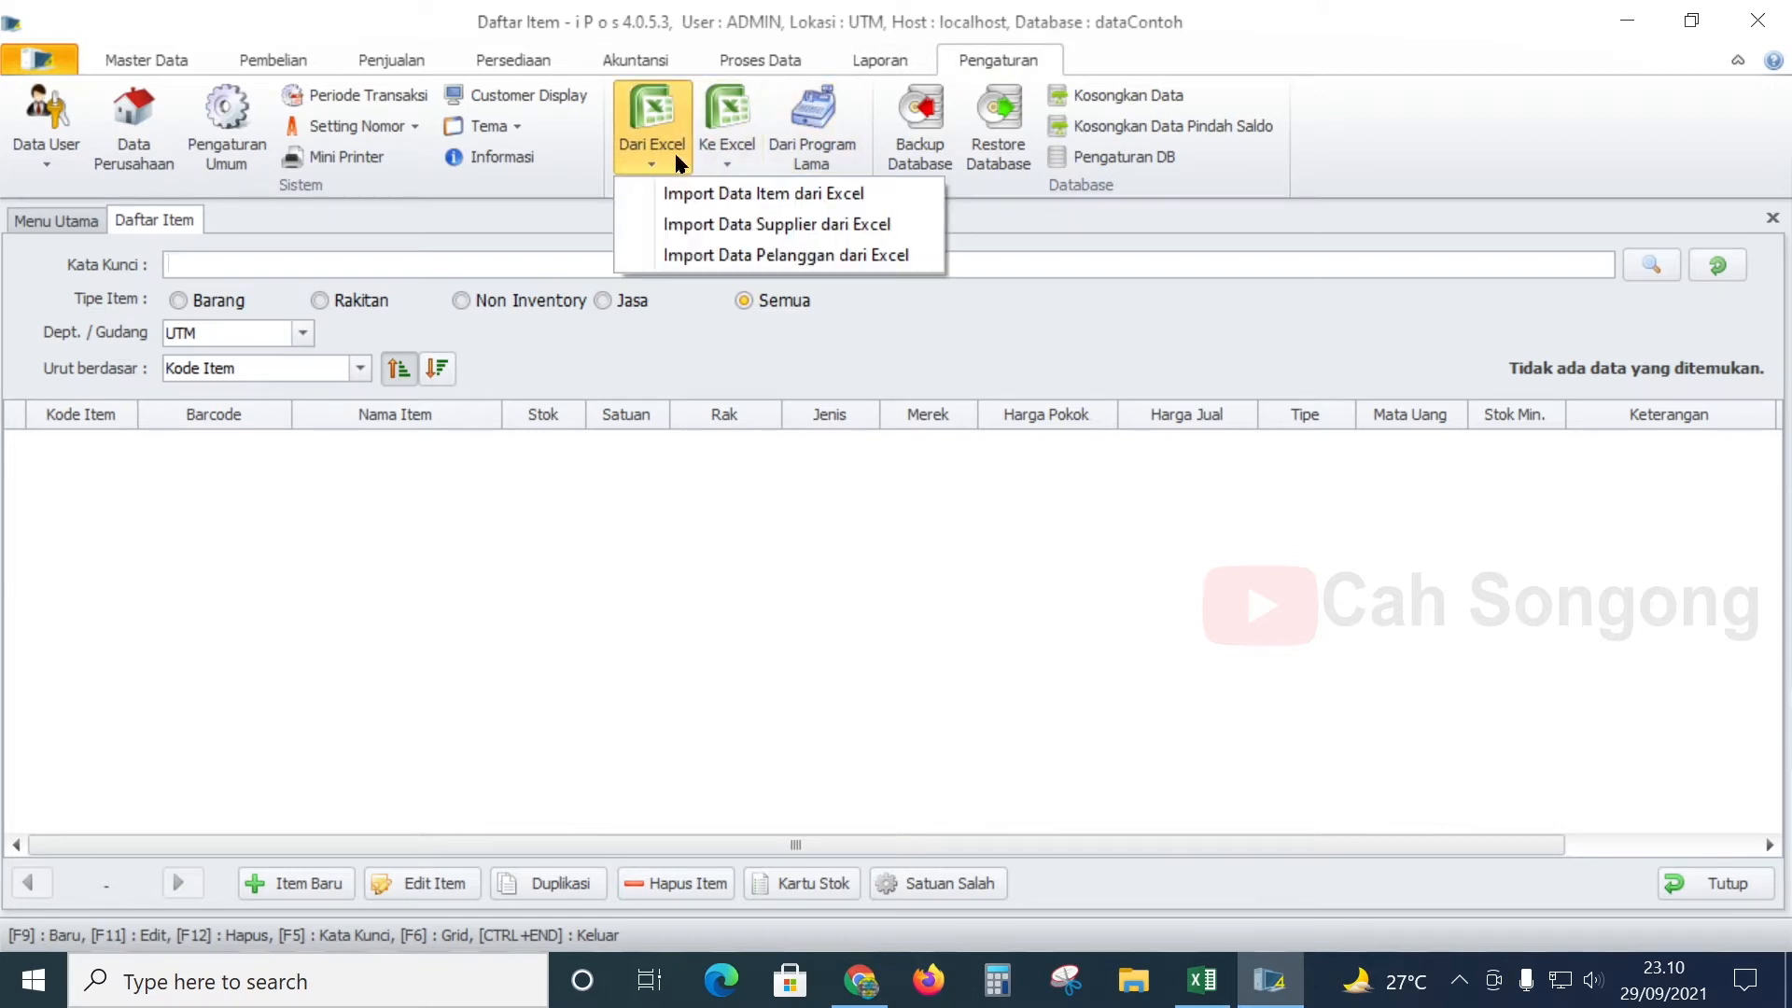
left_click(806, 196)
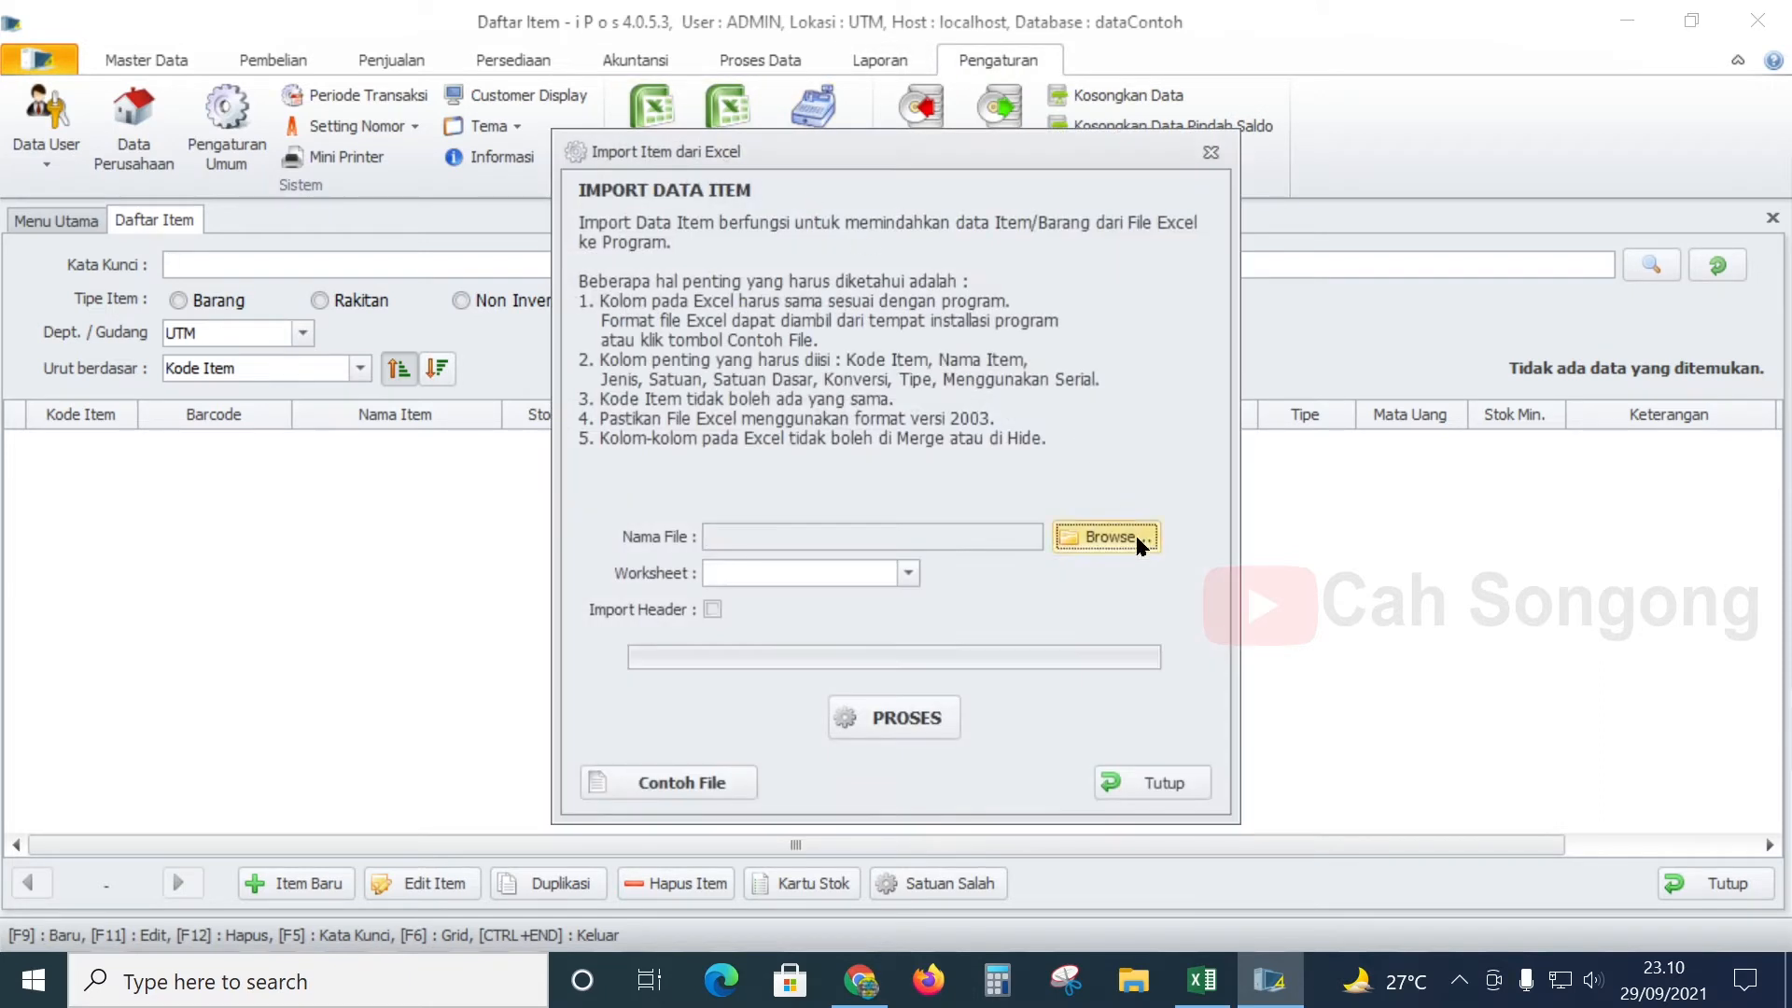
left_click(1073, 534)
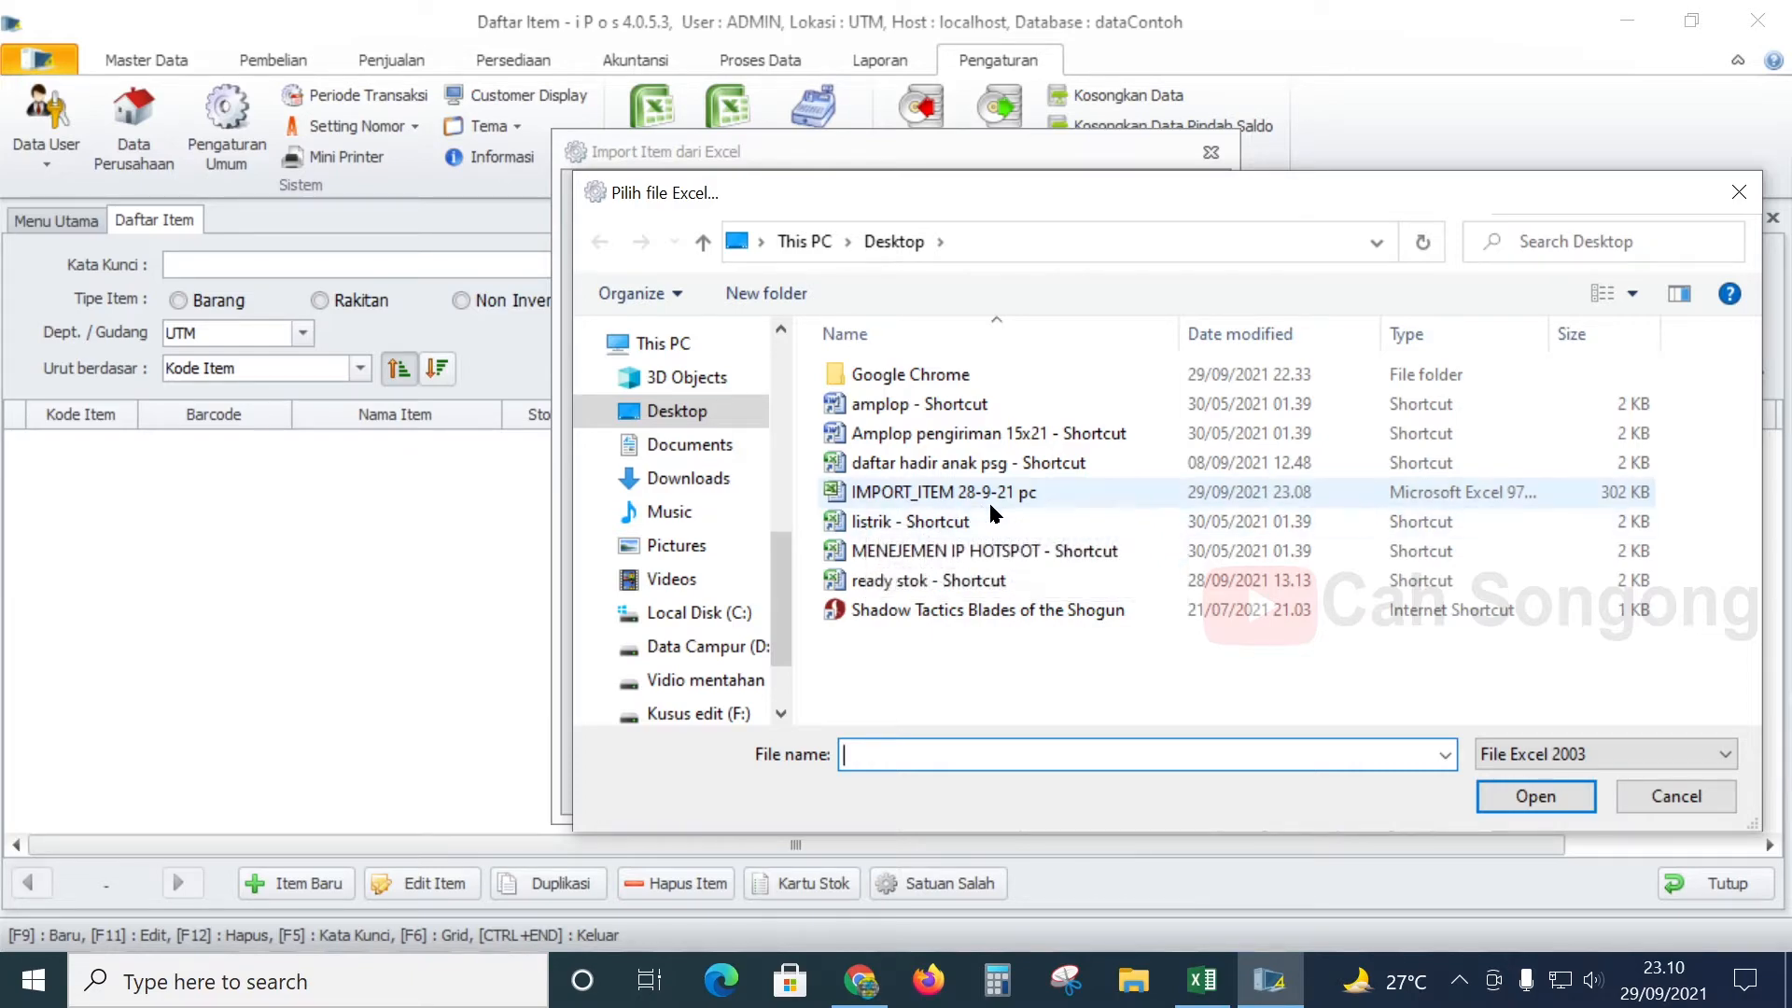
left_click(1202, 996)
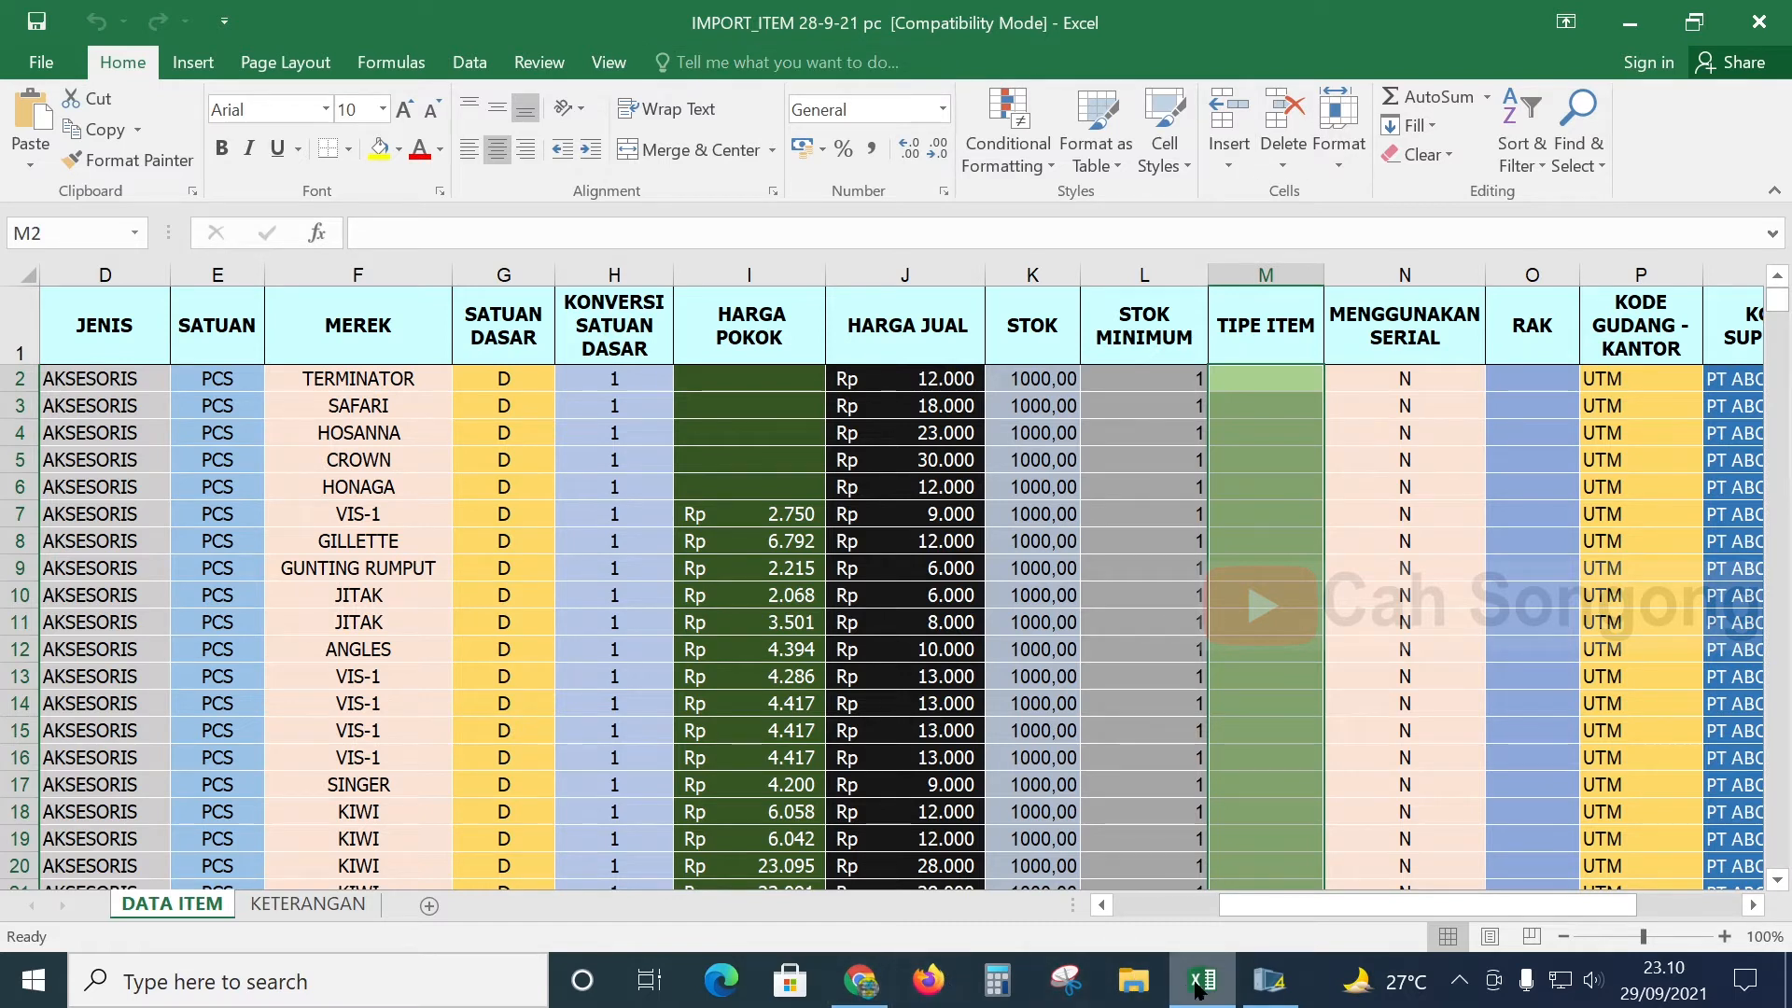
left_click(1269, 980)
left_click(1044, 491)
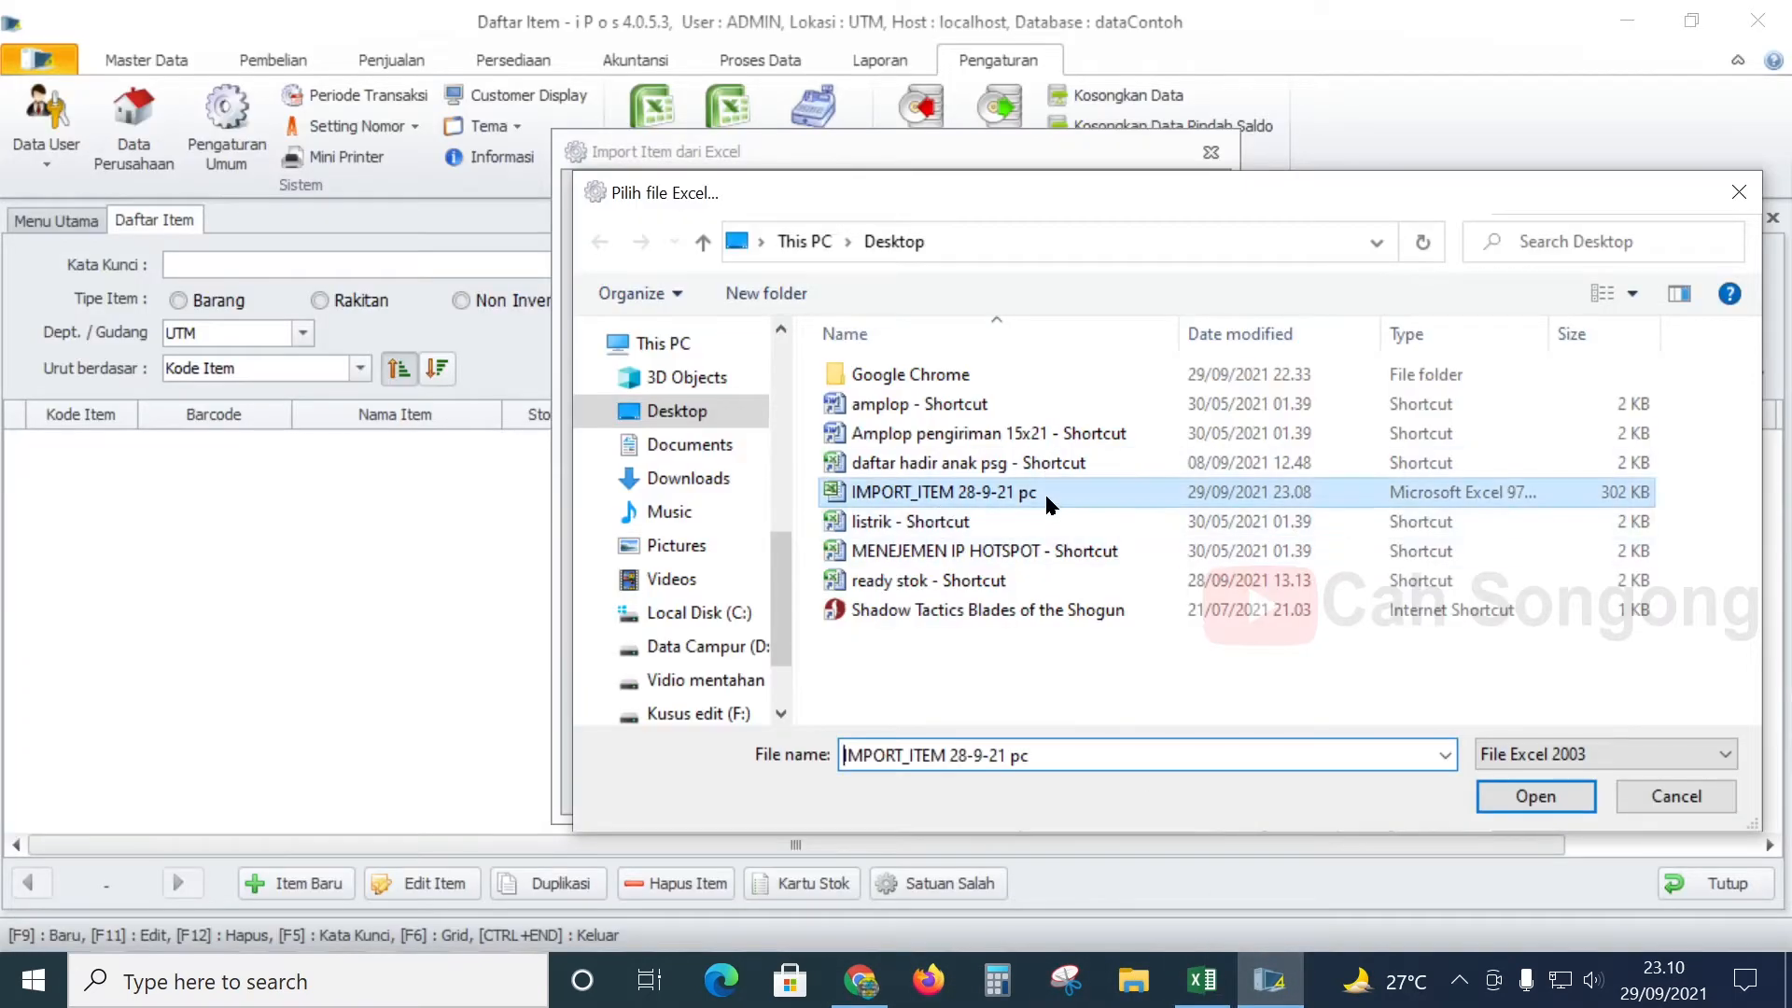
left_click(1537, 808)
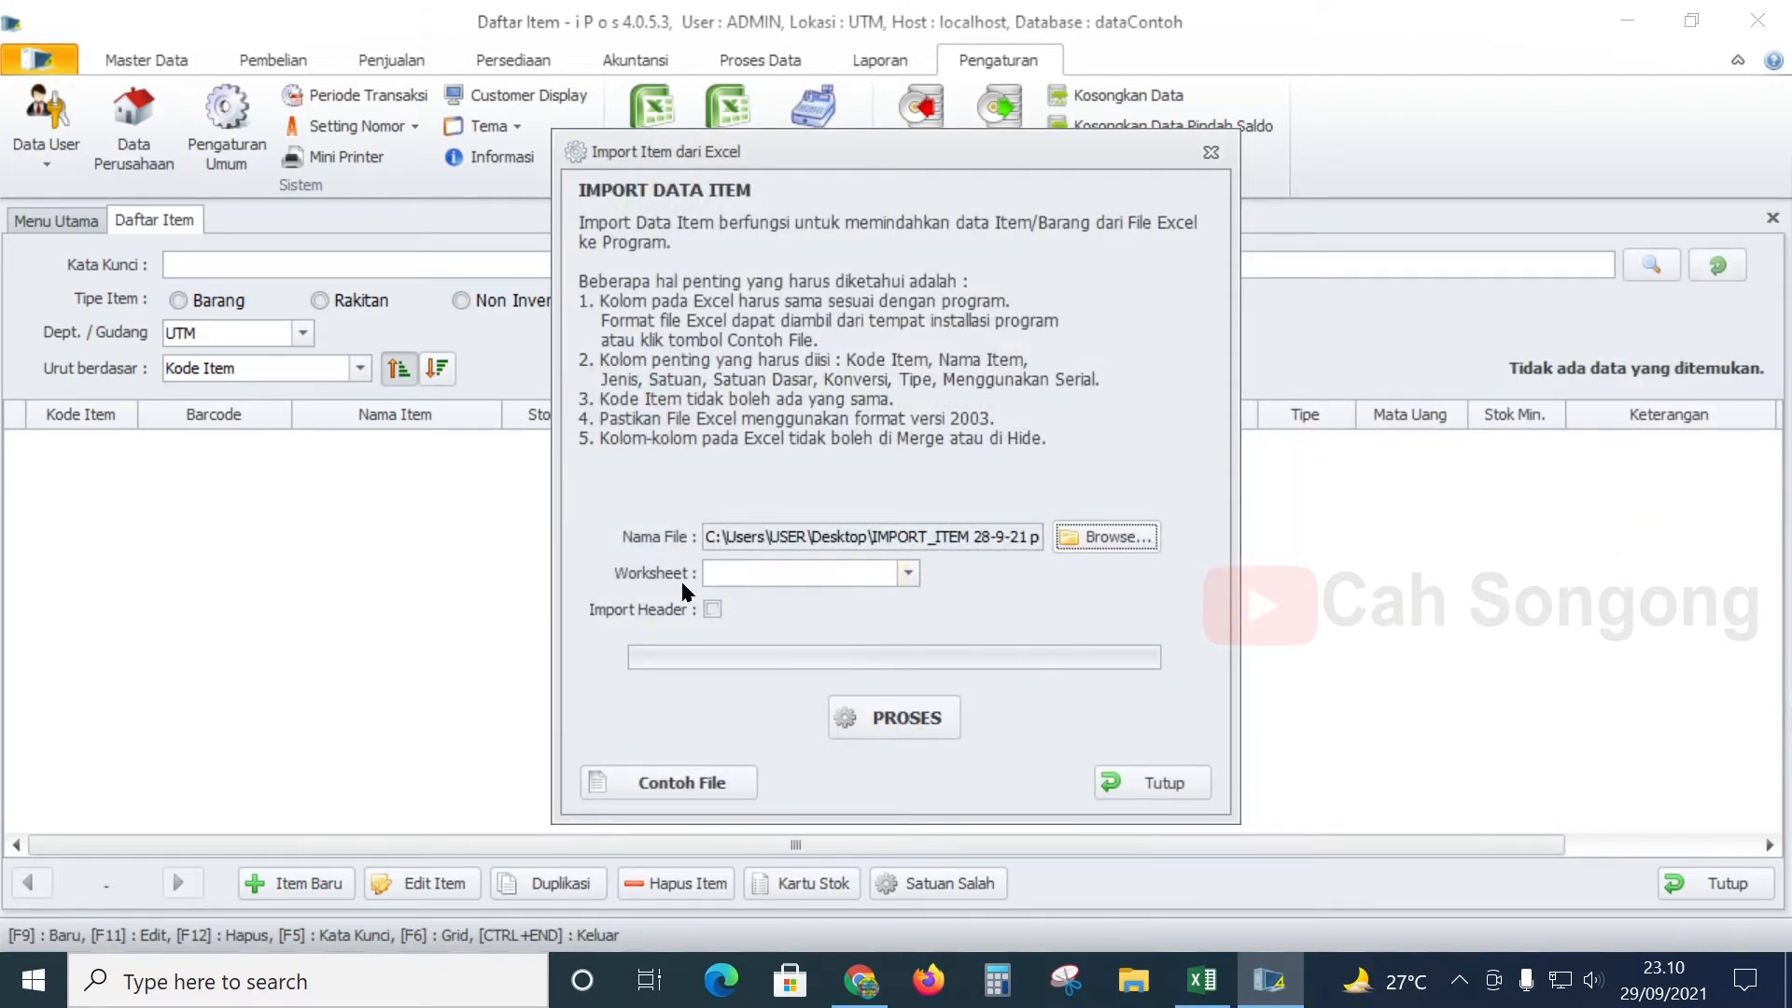
- Check the workbook's sheet names, select the DATA ITEM worksheet, and run PROSES
left_click(1202, 980)
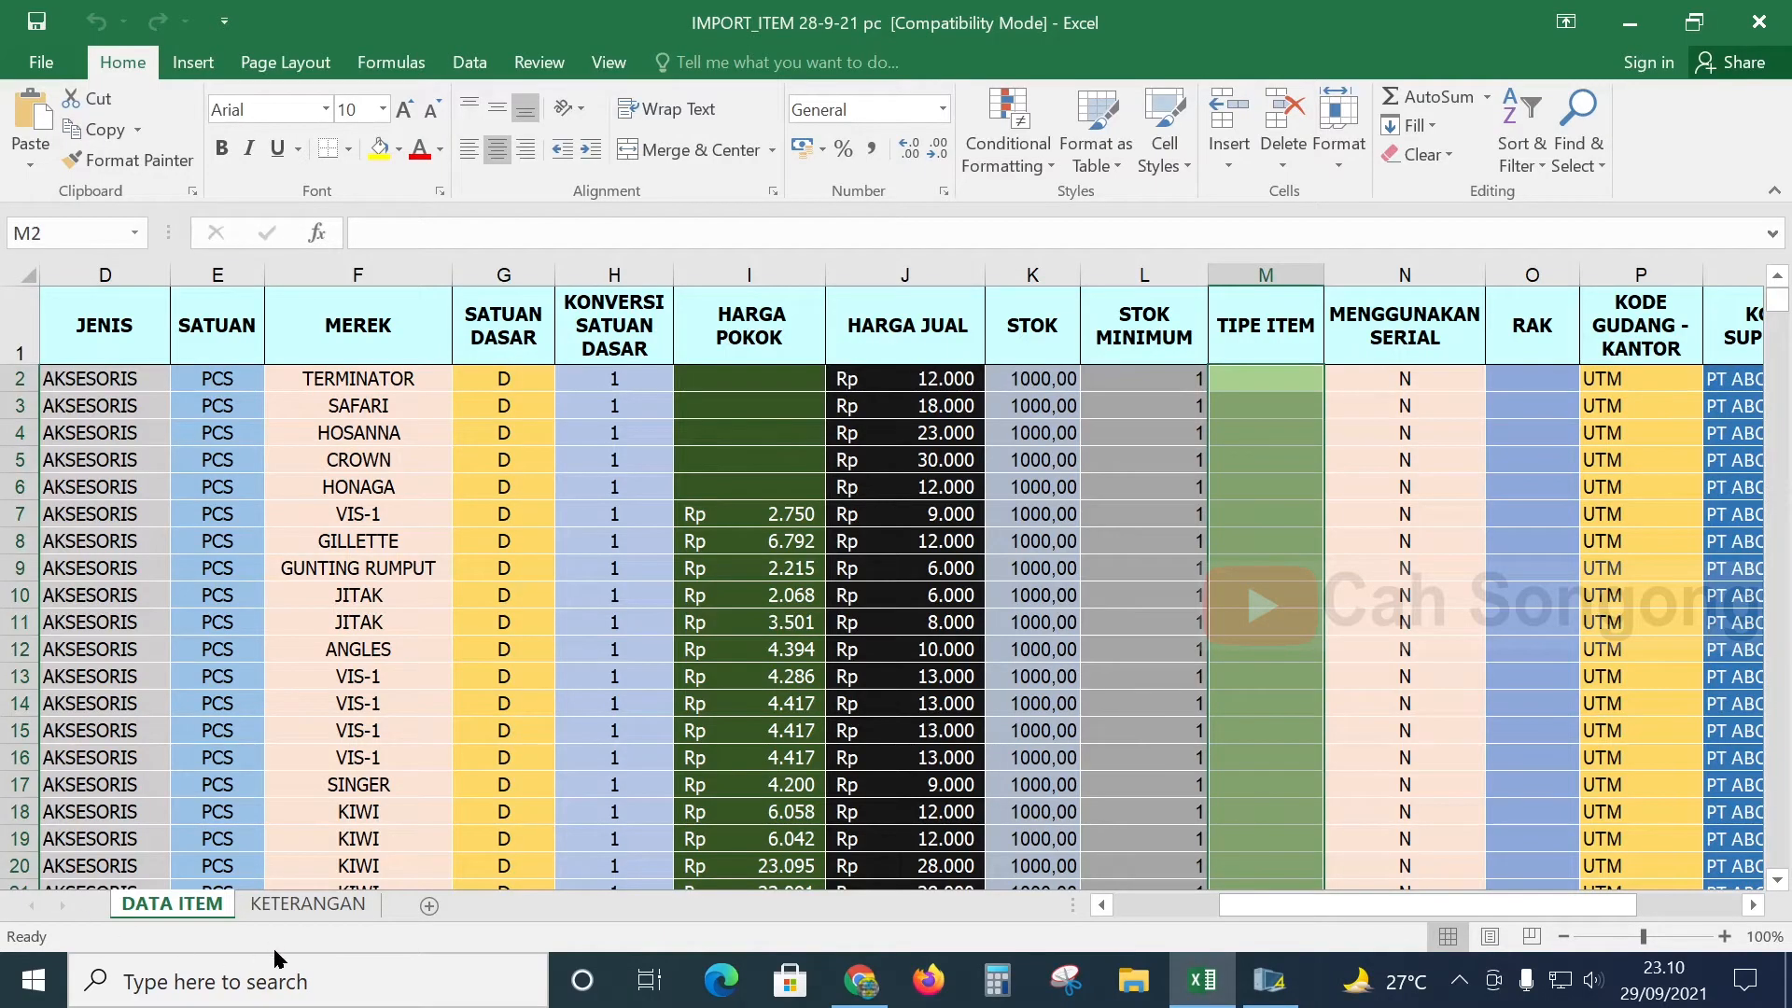
left_click(277, 912)
left_click(174, 903)
left_click(1269, 980)
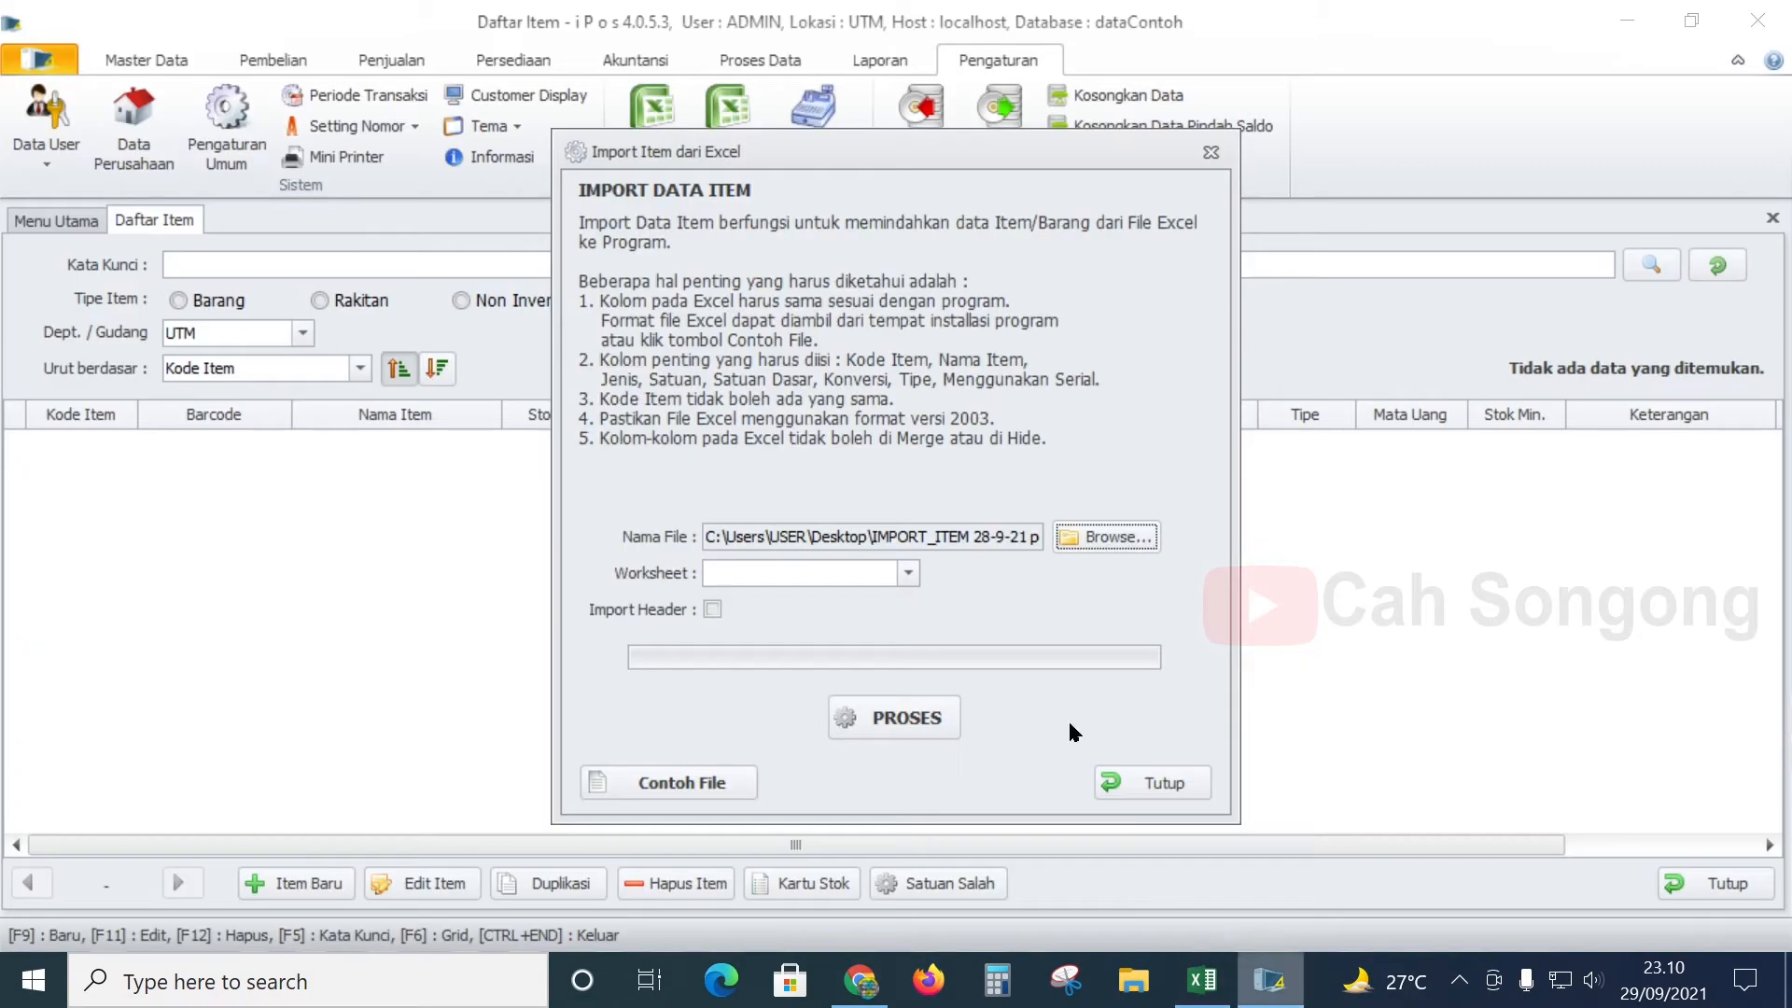
left_click(905, 572)
left_click(826, 593)
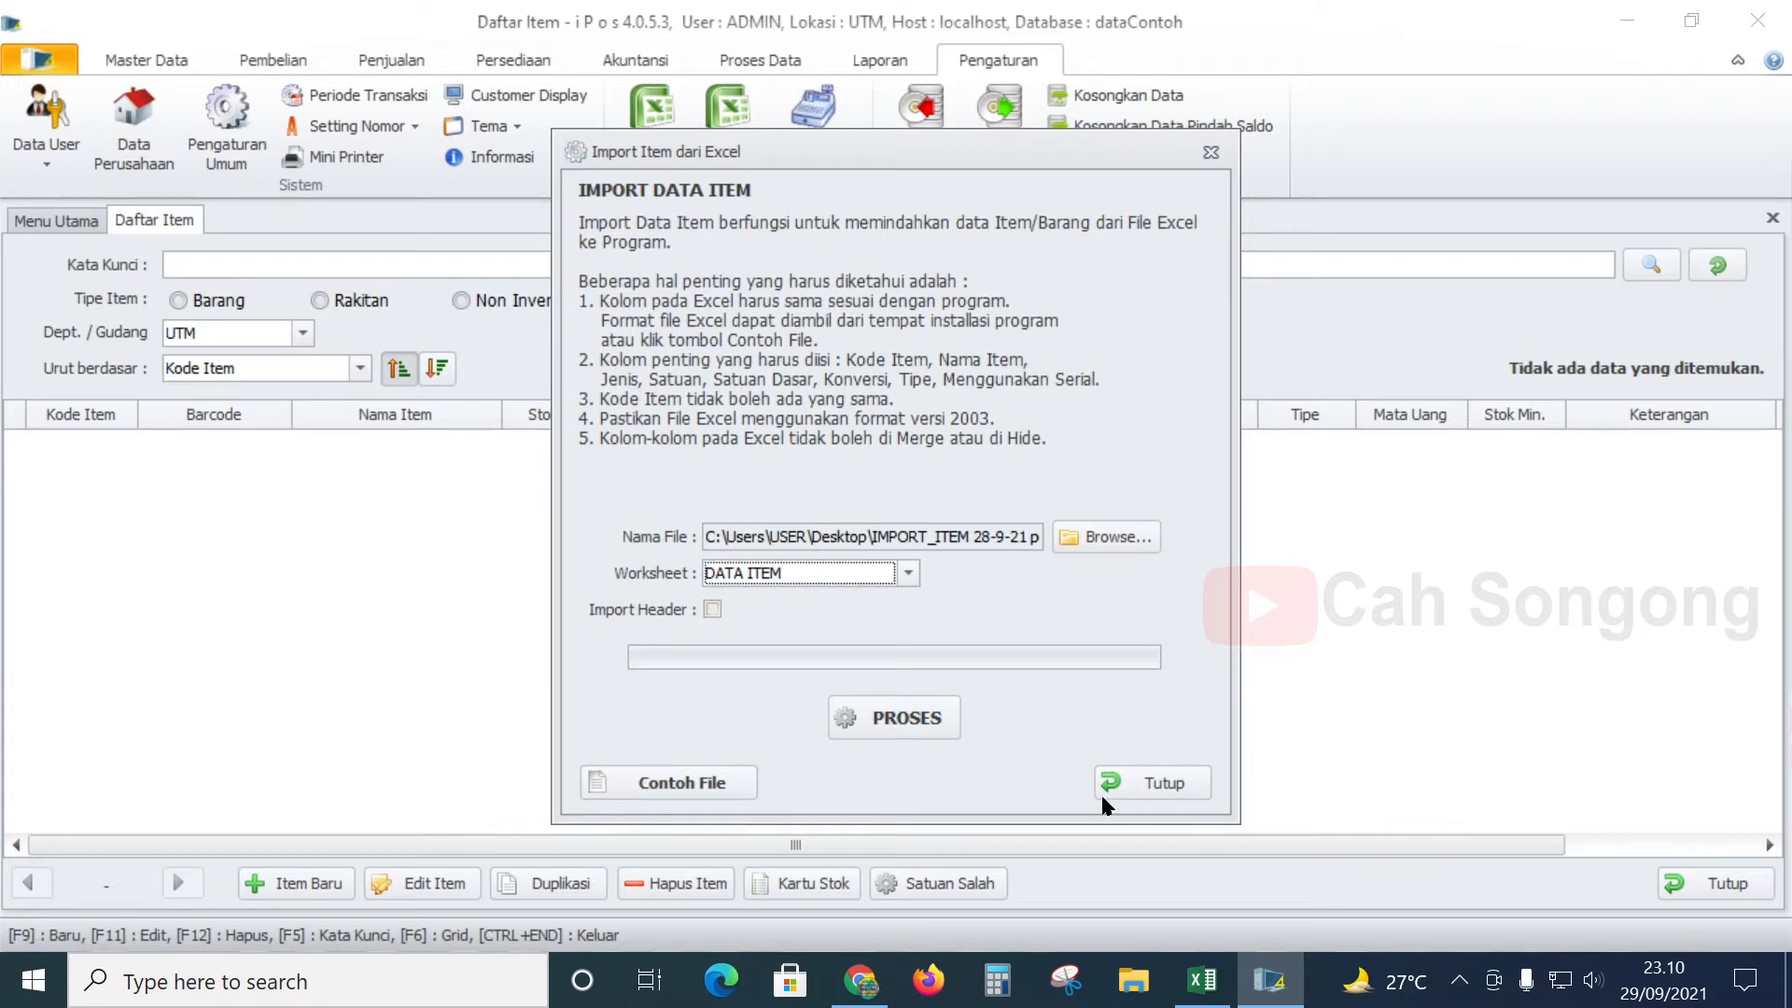
left_click(900, 702)
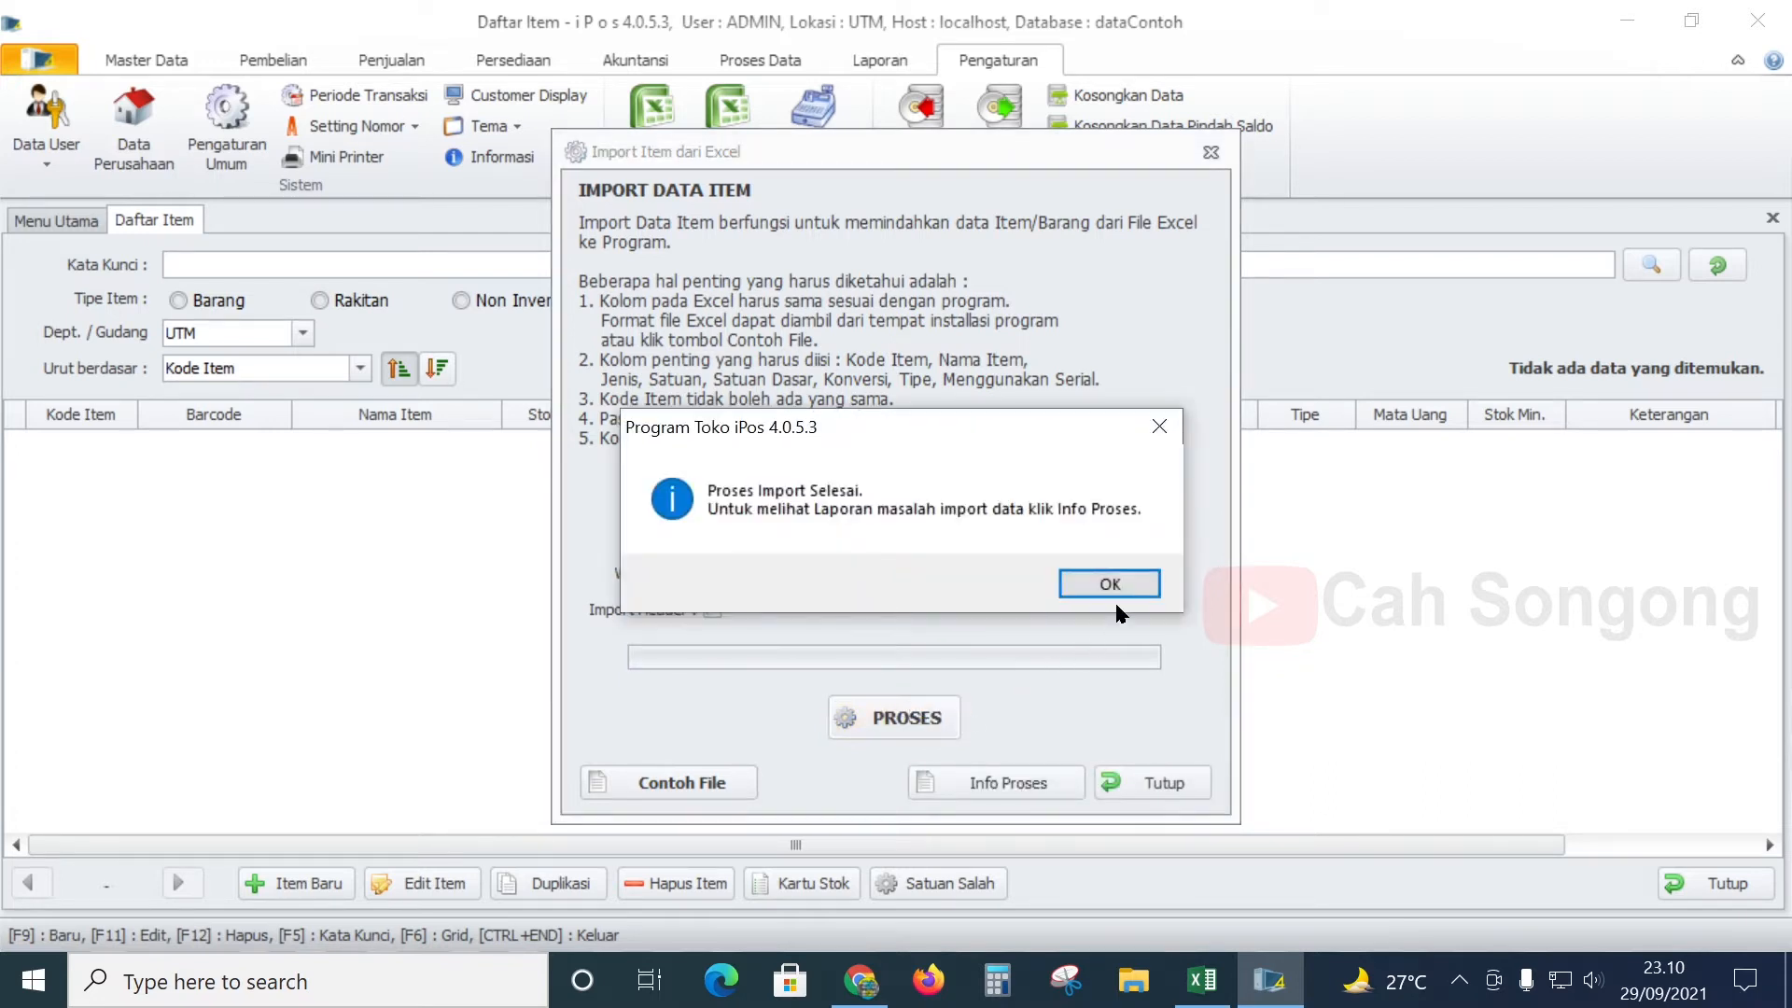
- Acknowledge the import completion, read the duplicate 'kodebarcode' errors in Info Proses, and close both windows
left_click(1120, 584)
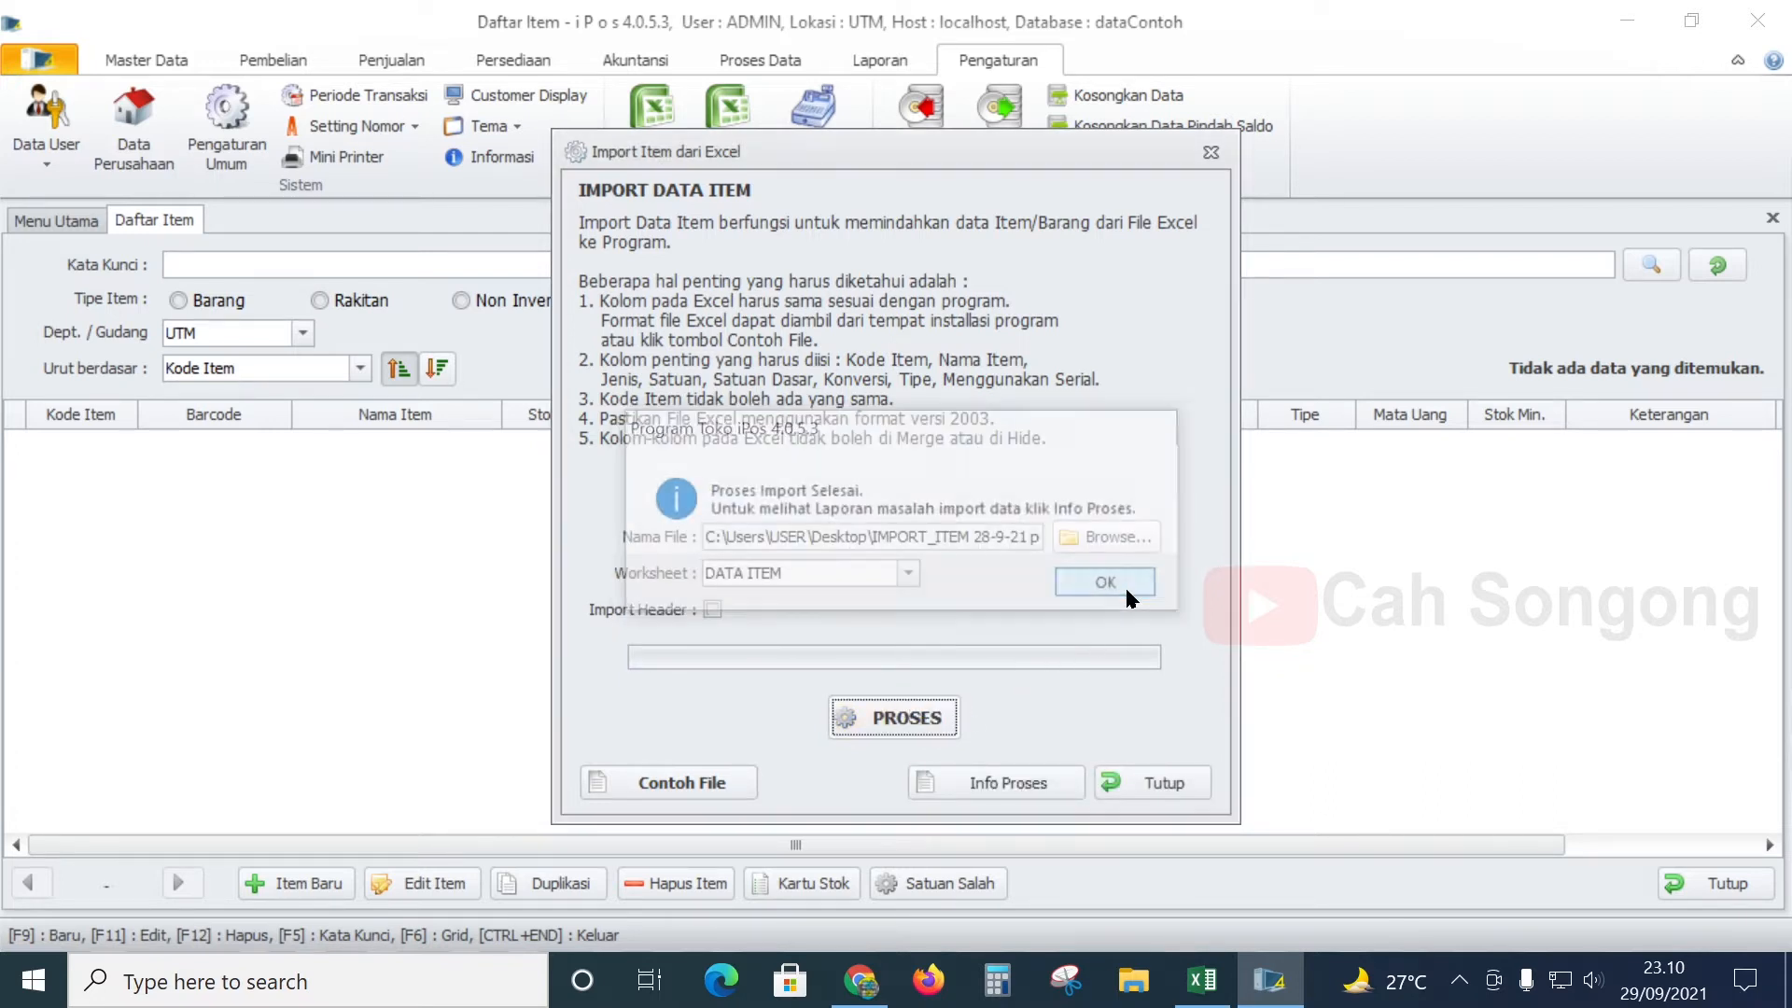
left_click(980, 782)
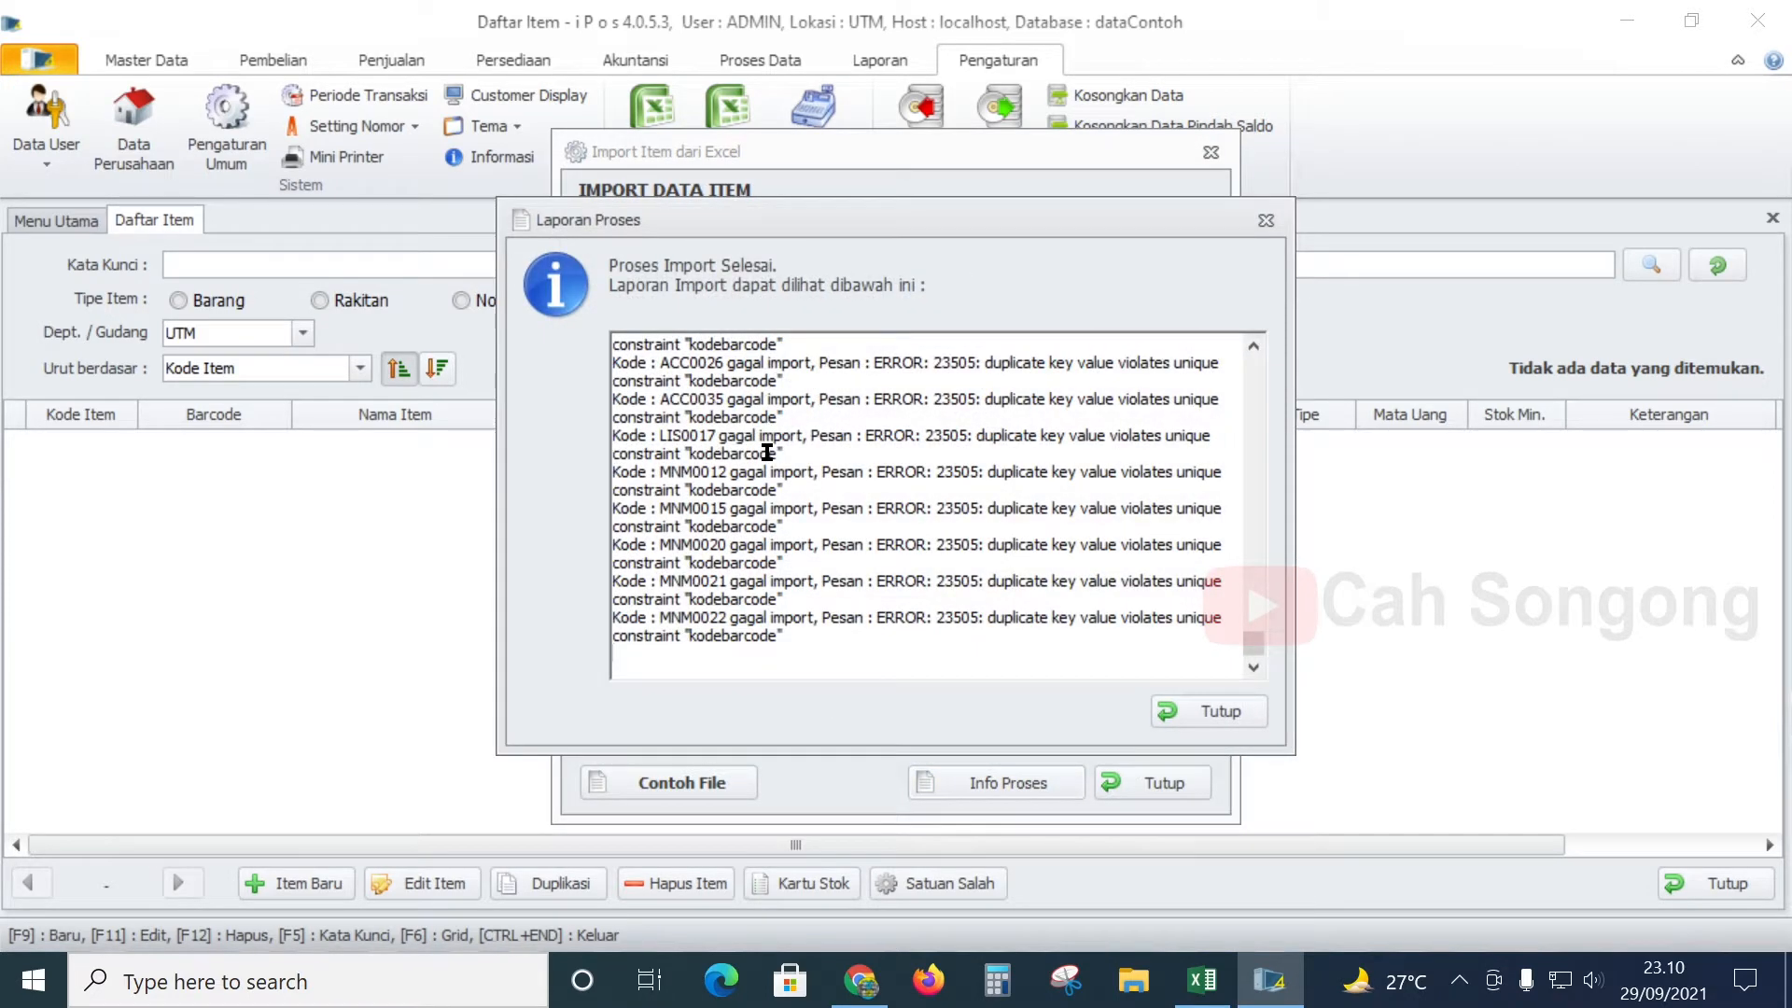
scroll(767, 453, "up", 6)
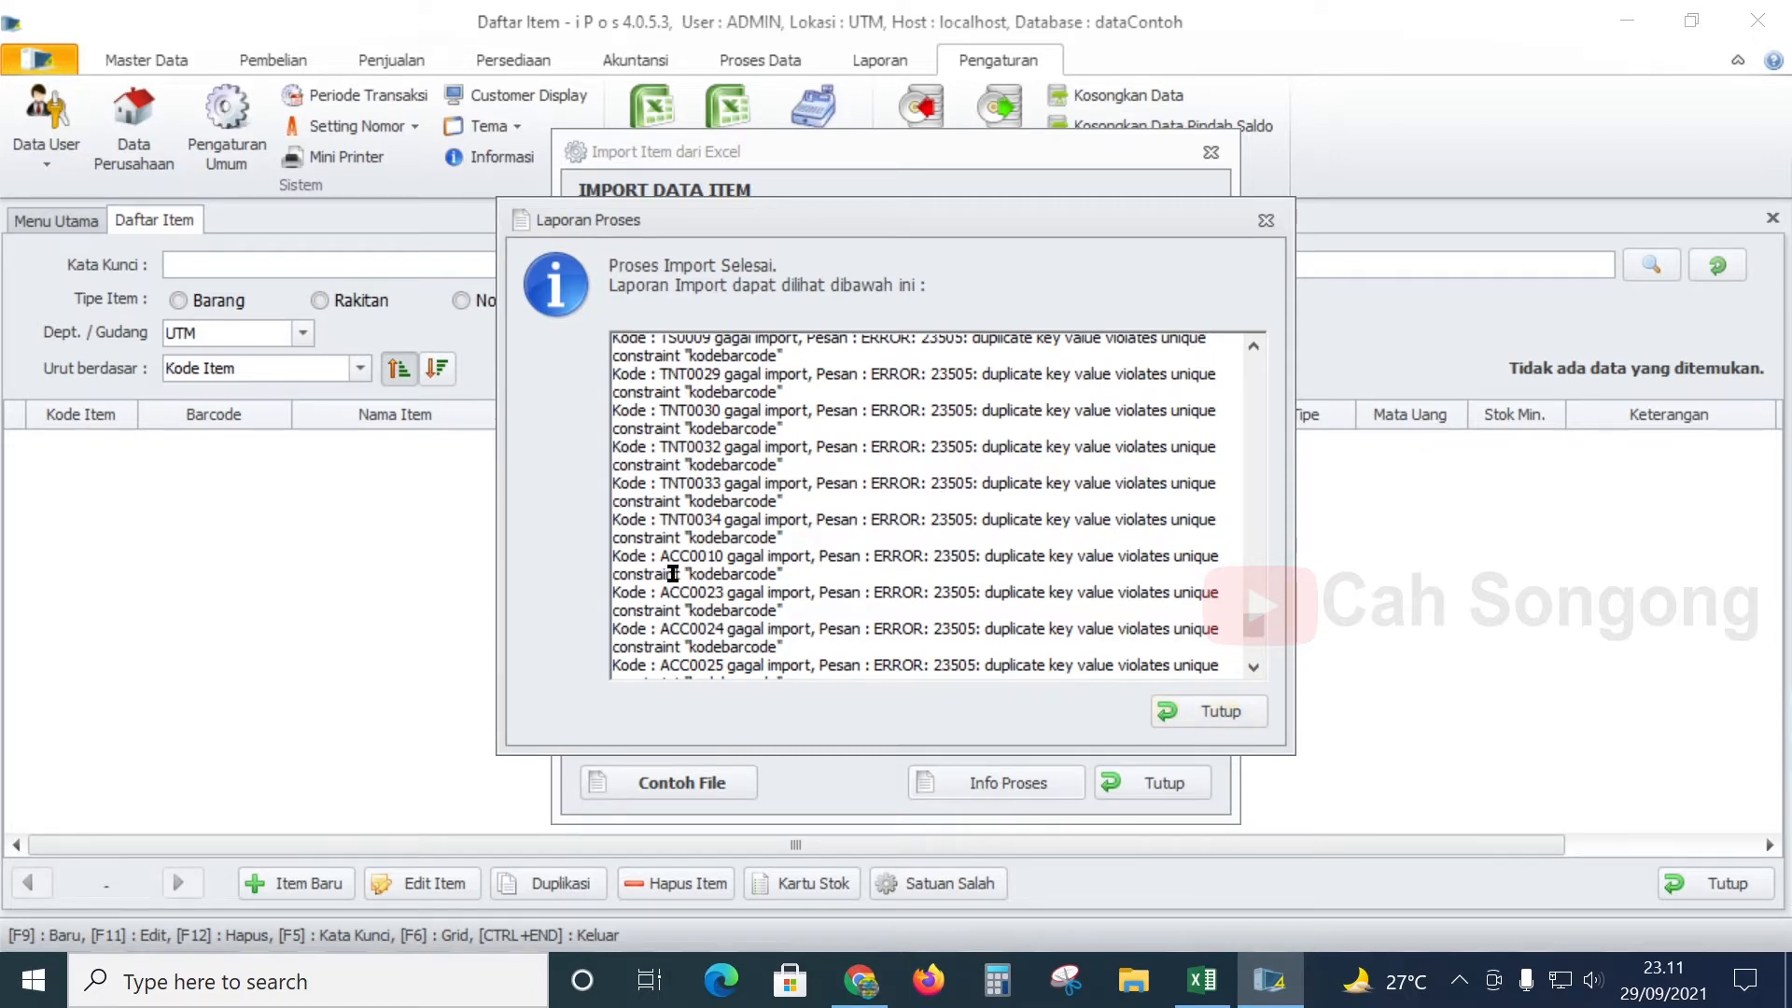
left_click(1196, 709)
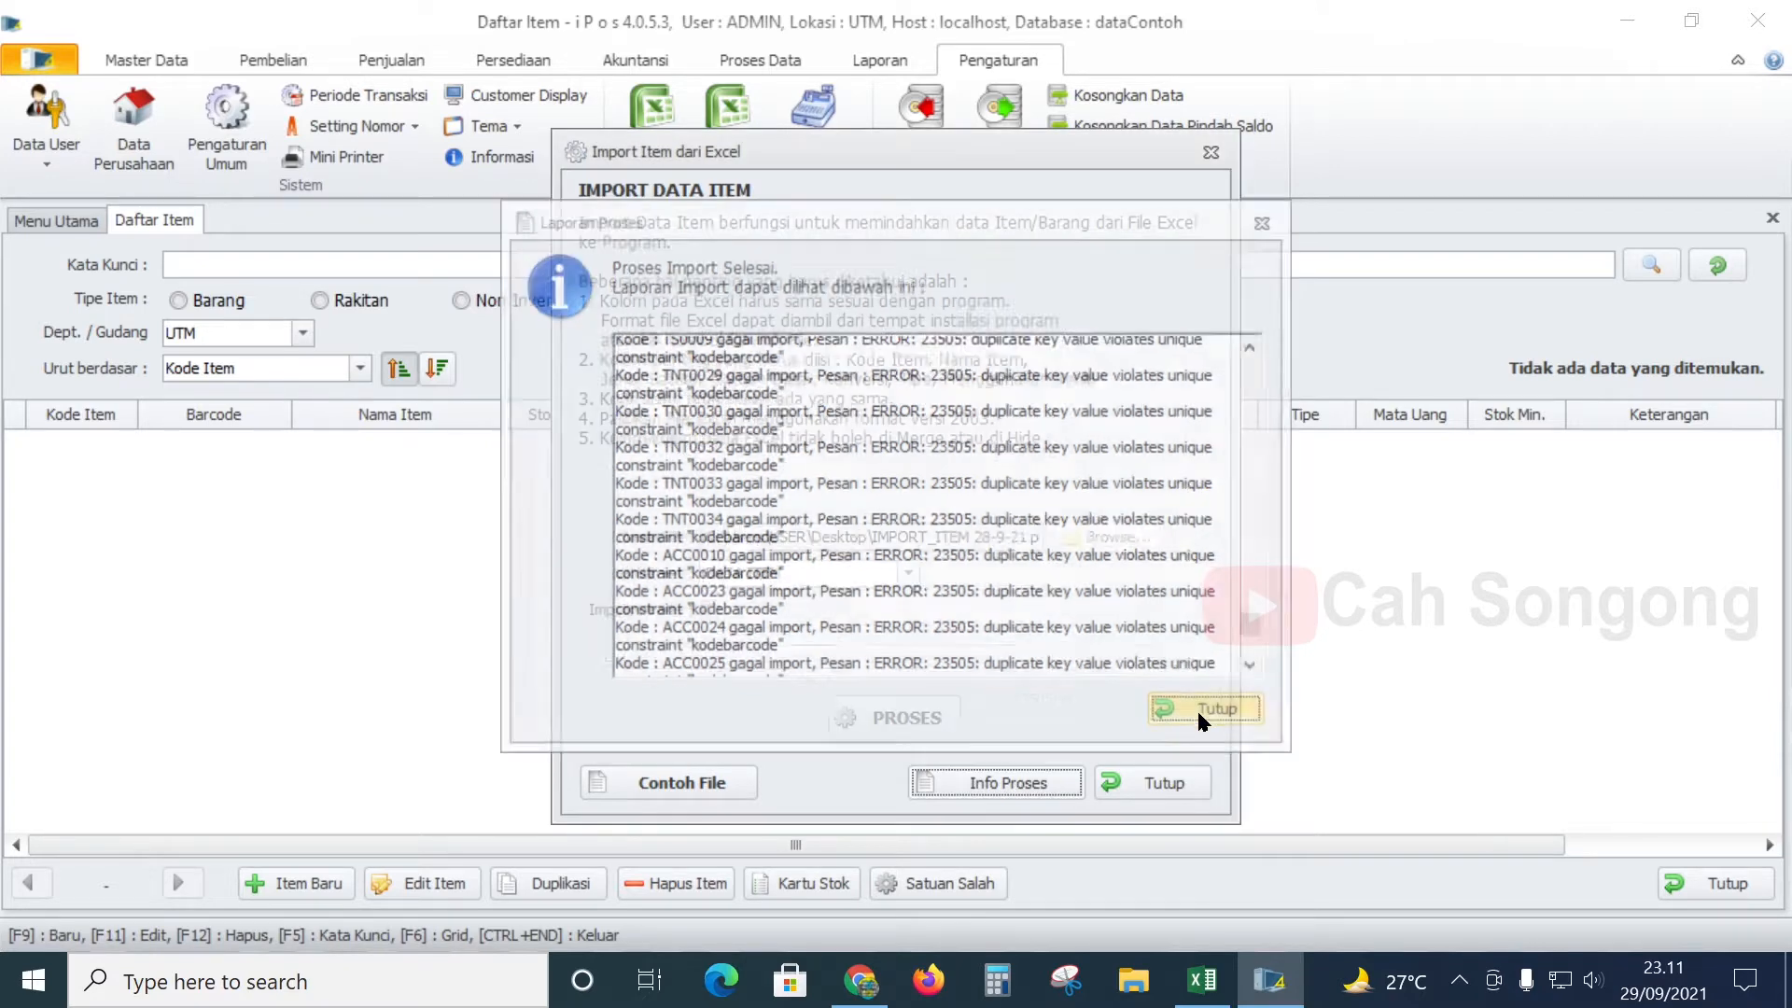
left_click(1160, 780)
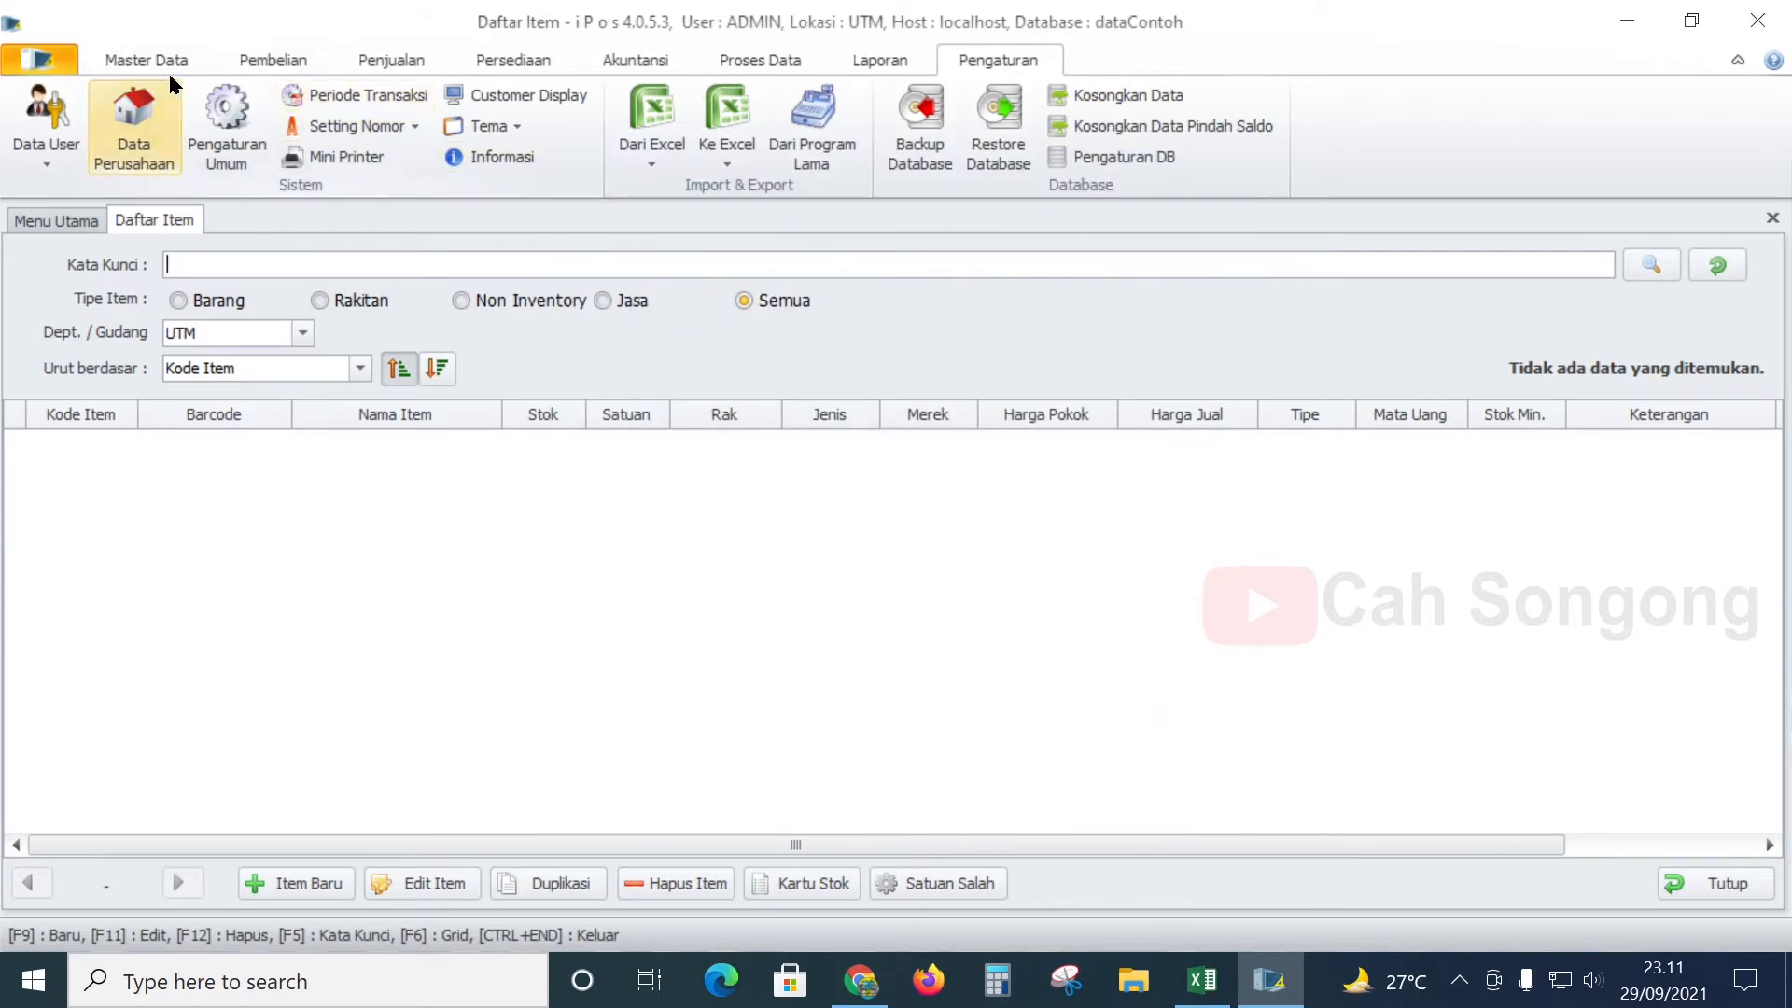
- Reopen Daftar Item with its 932 items and search 'pensil' to list the 21 matches
left_click(132, 63)
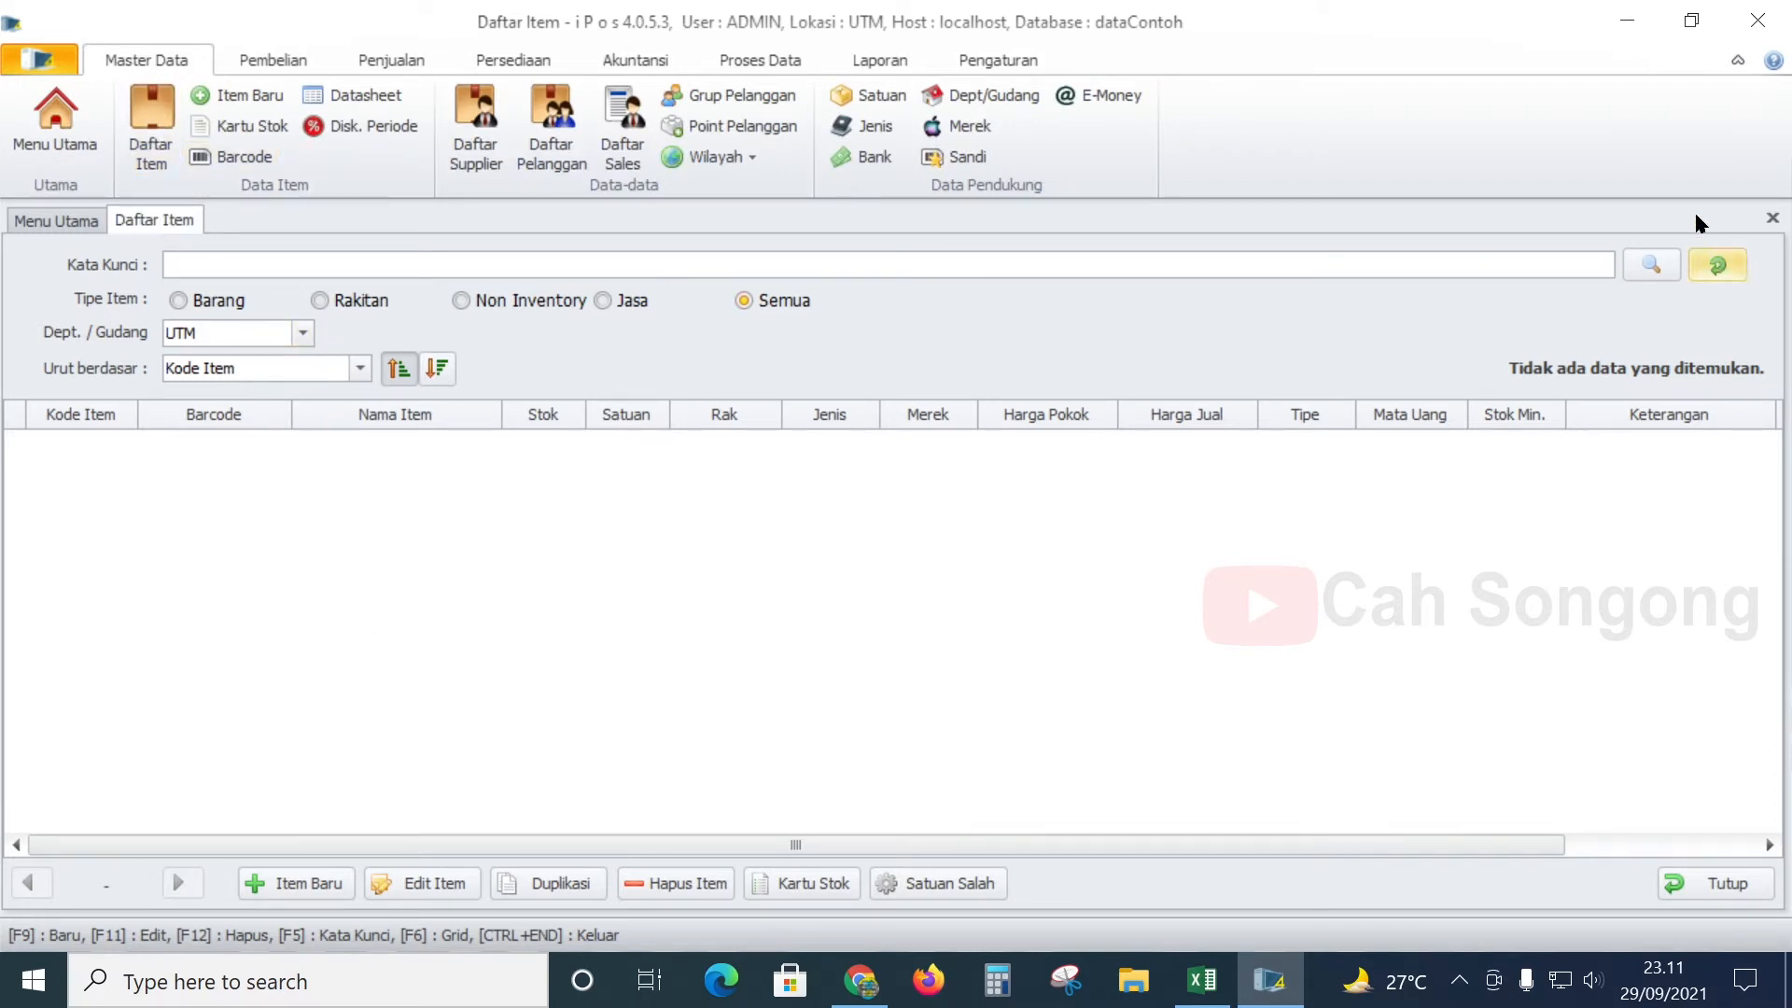
left_click(1772, 221)
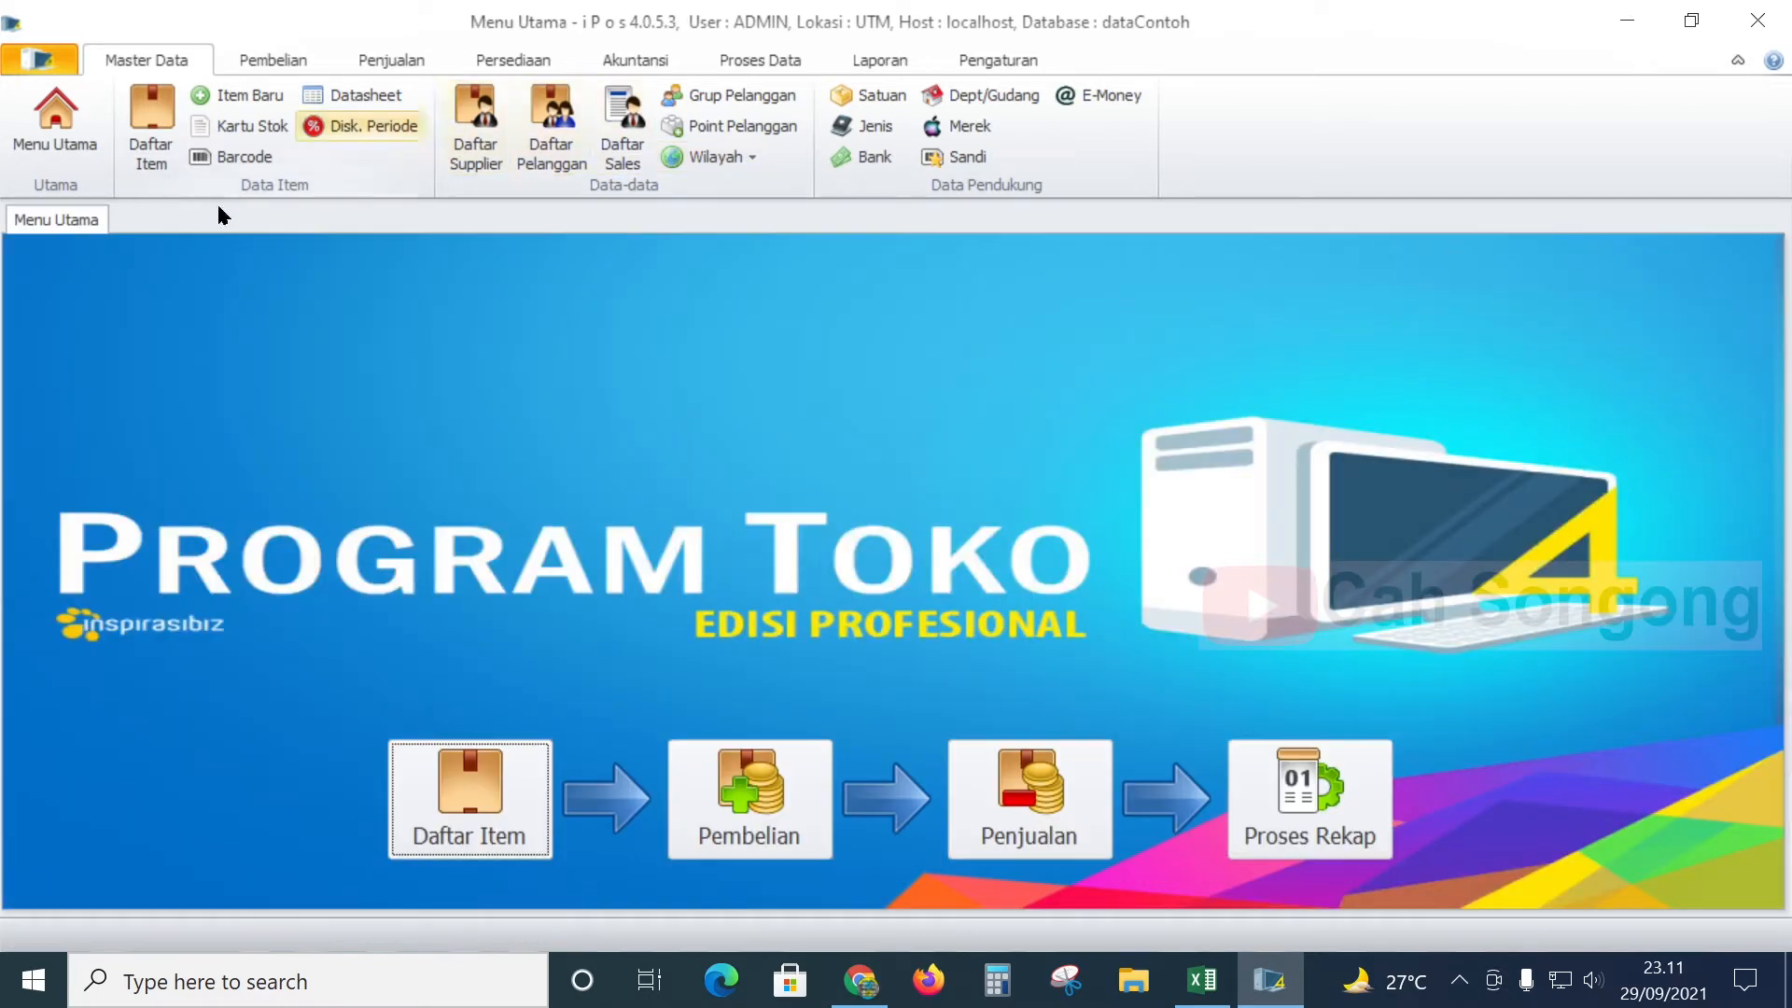
left_click(159, 168)
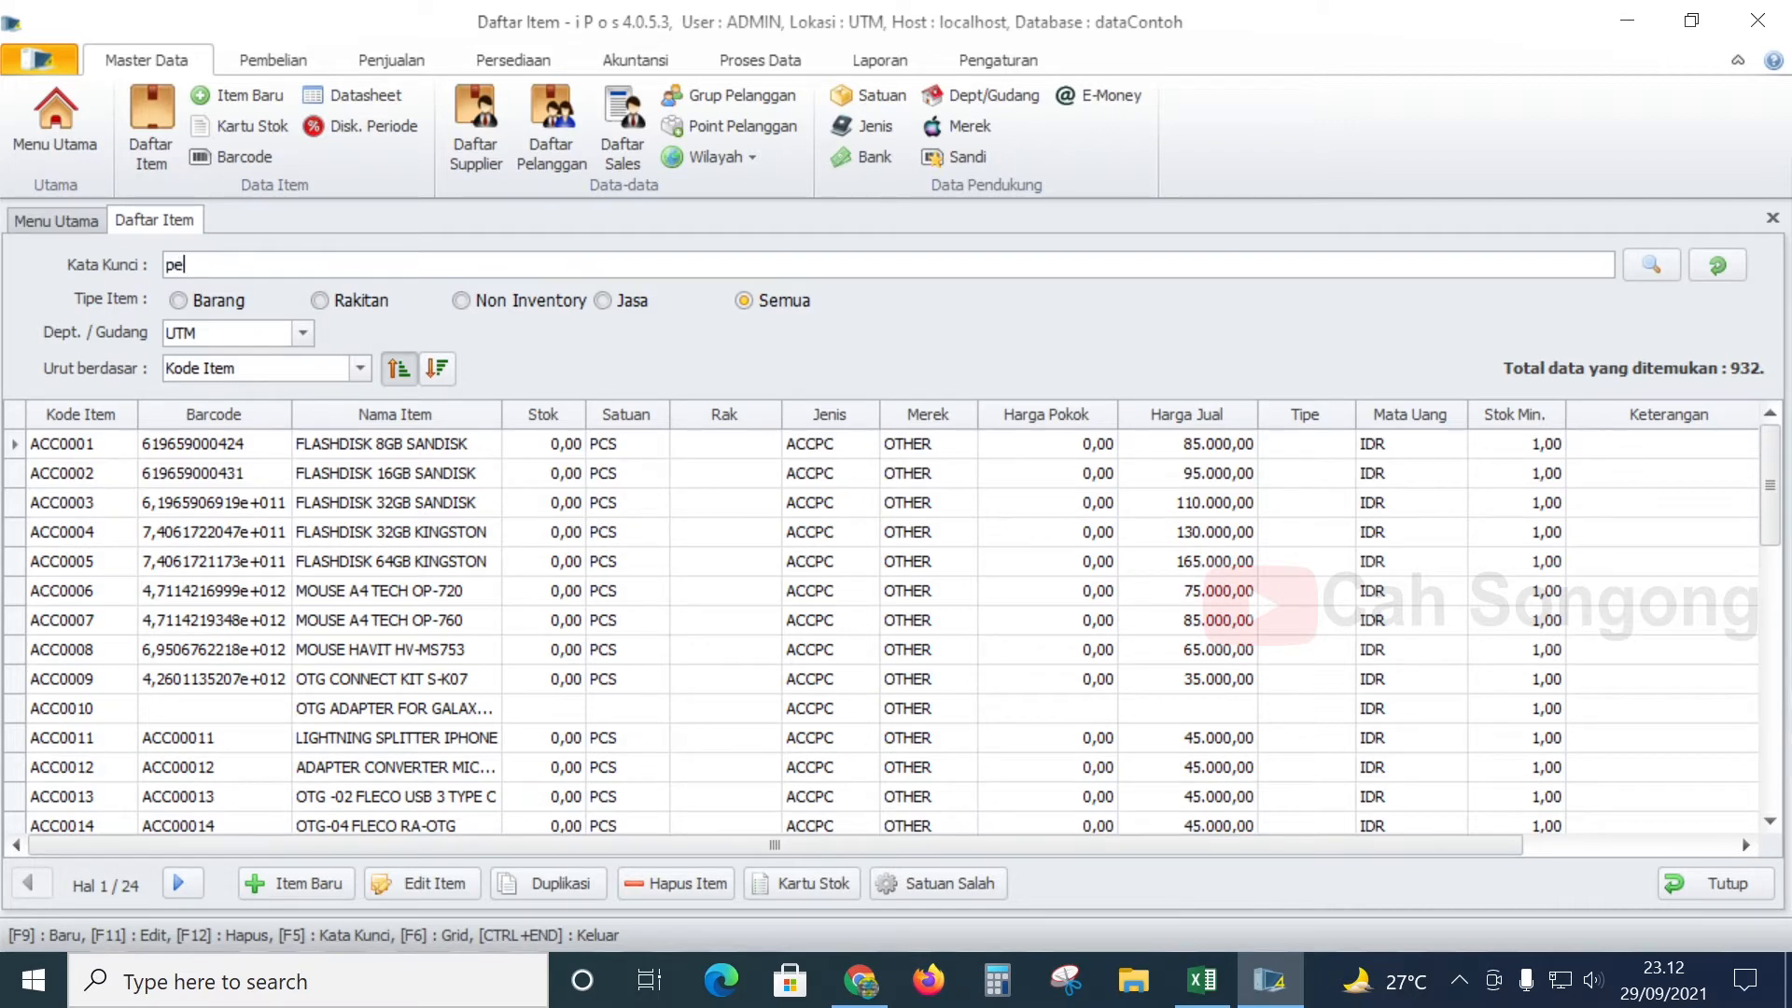
key("Return")
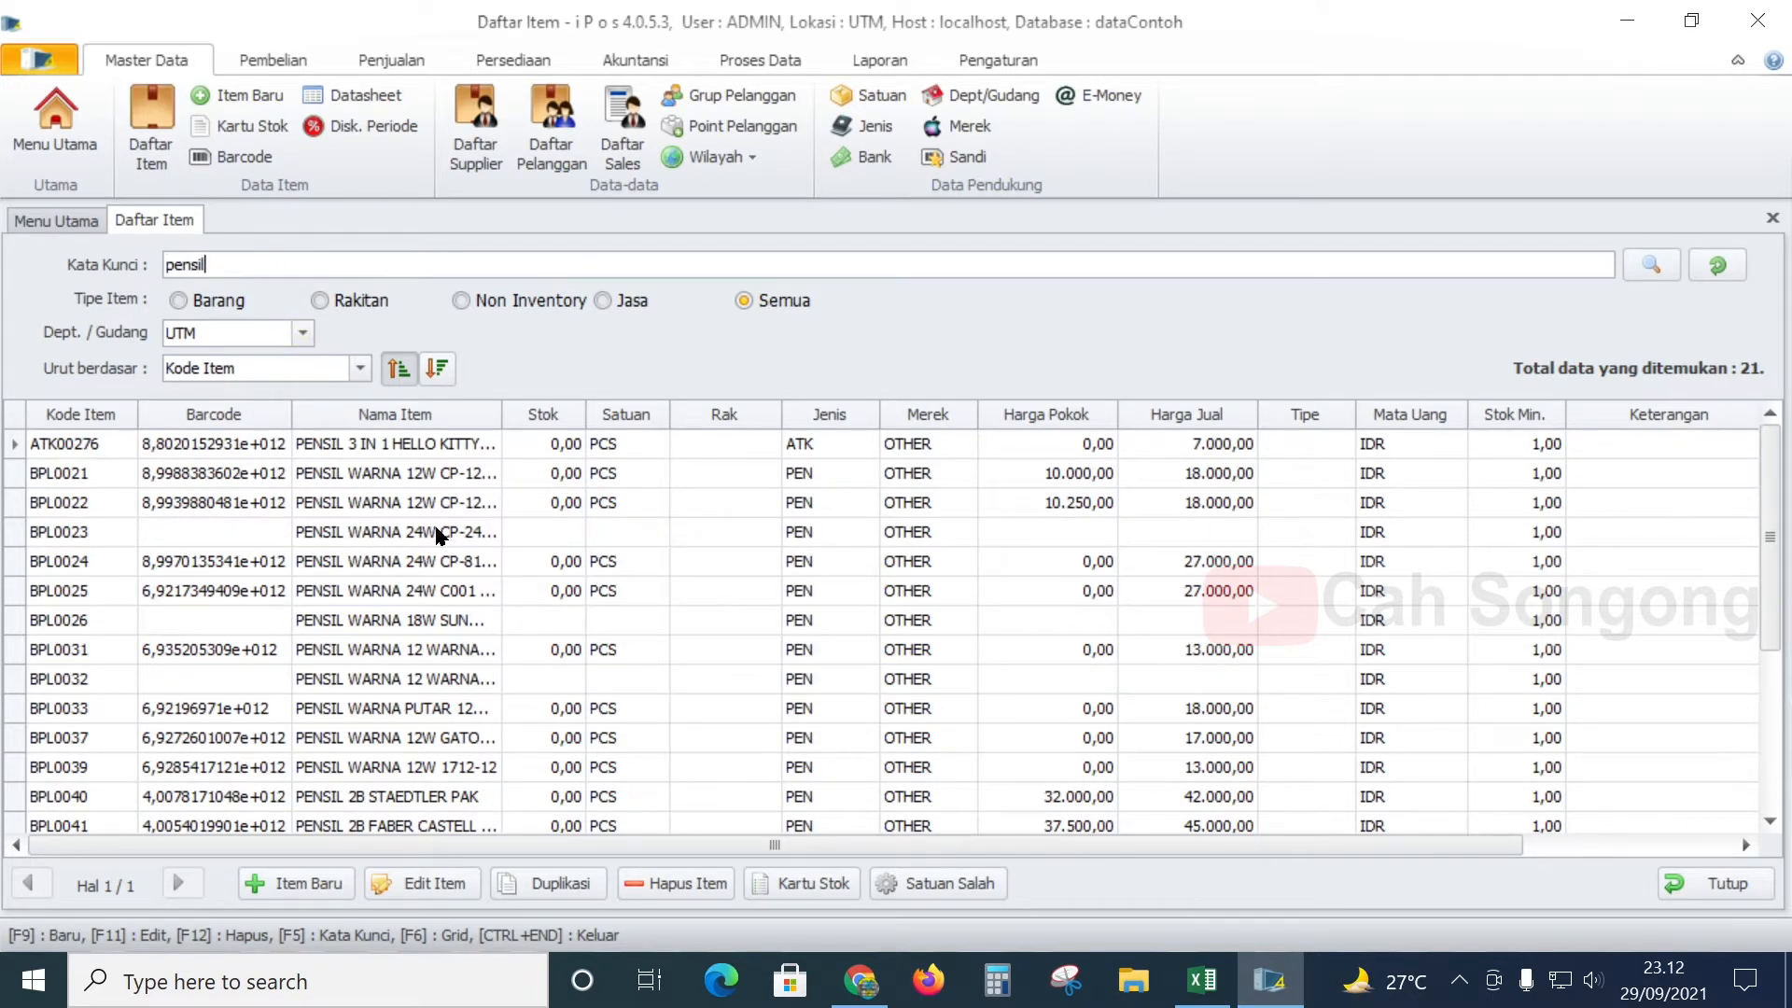
scroll(367, 580, "down", 3)
scroll(370, 588, "up", 3)
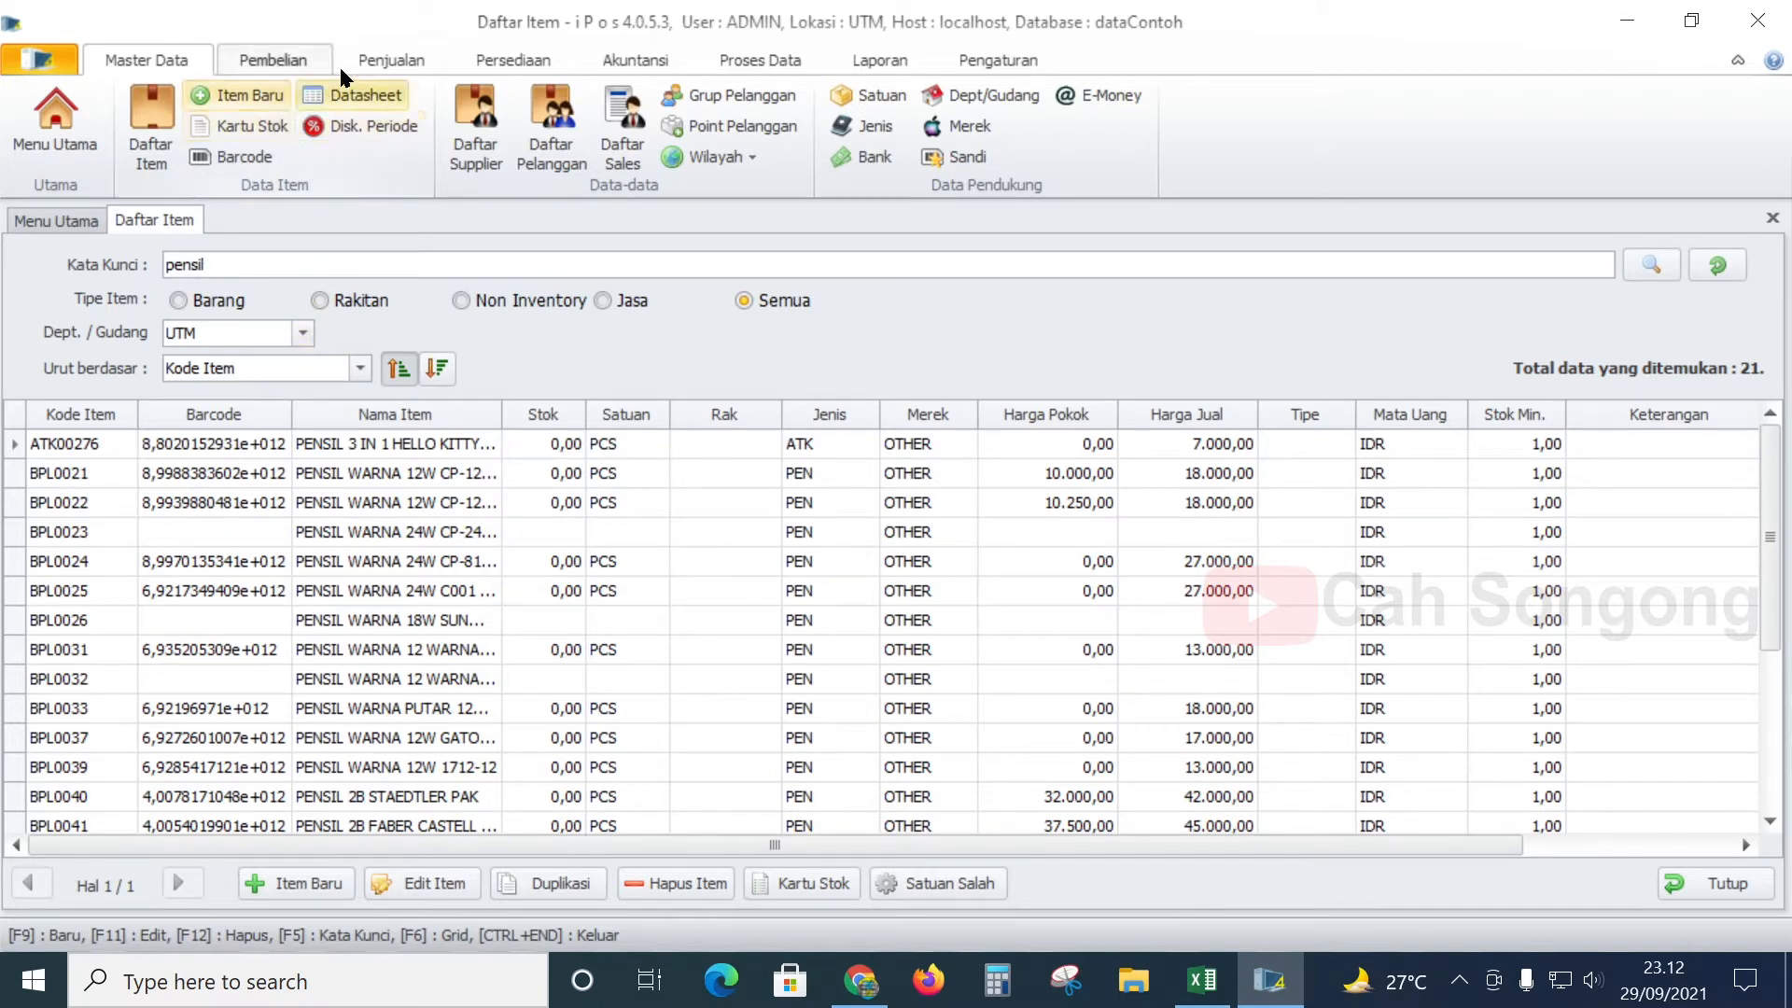
- Start a new Penjualan Kasir transaction and look up item code 'pe'
left_click(398, 62)
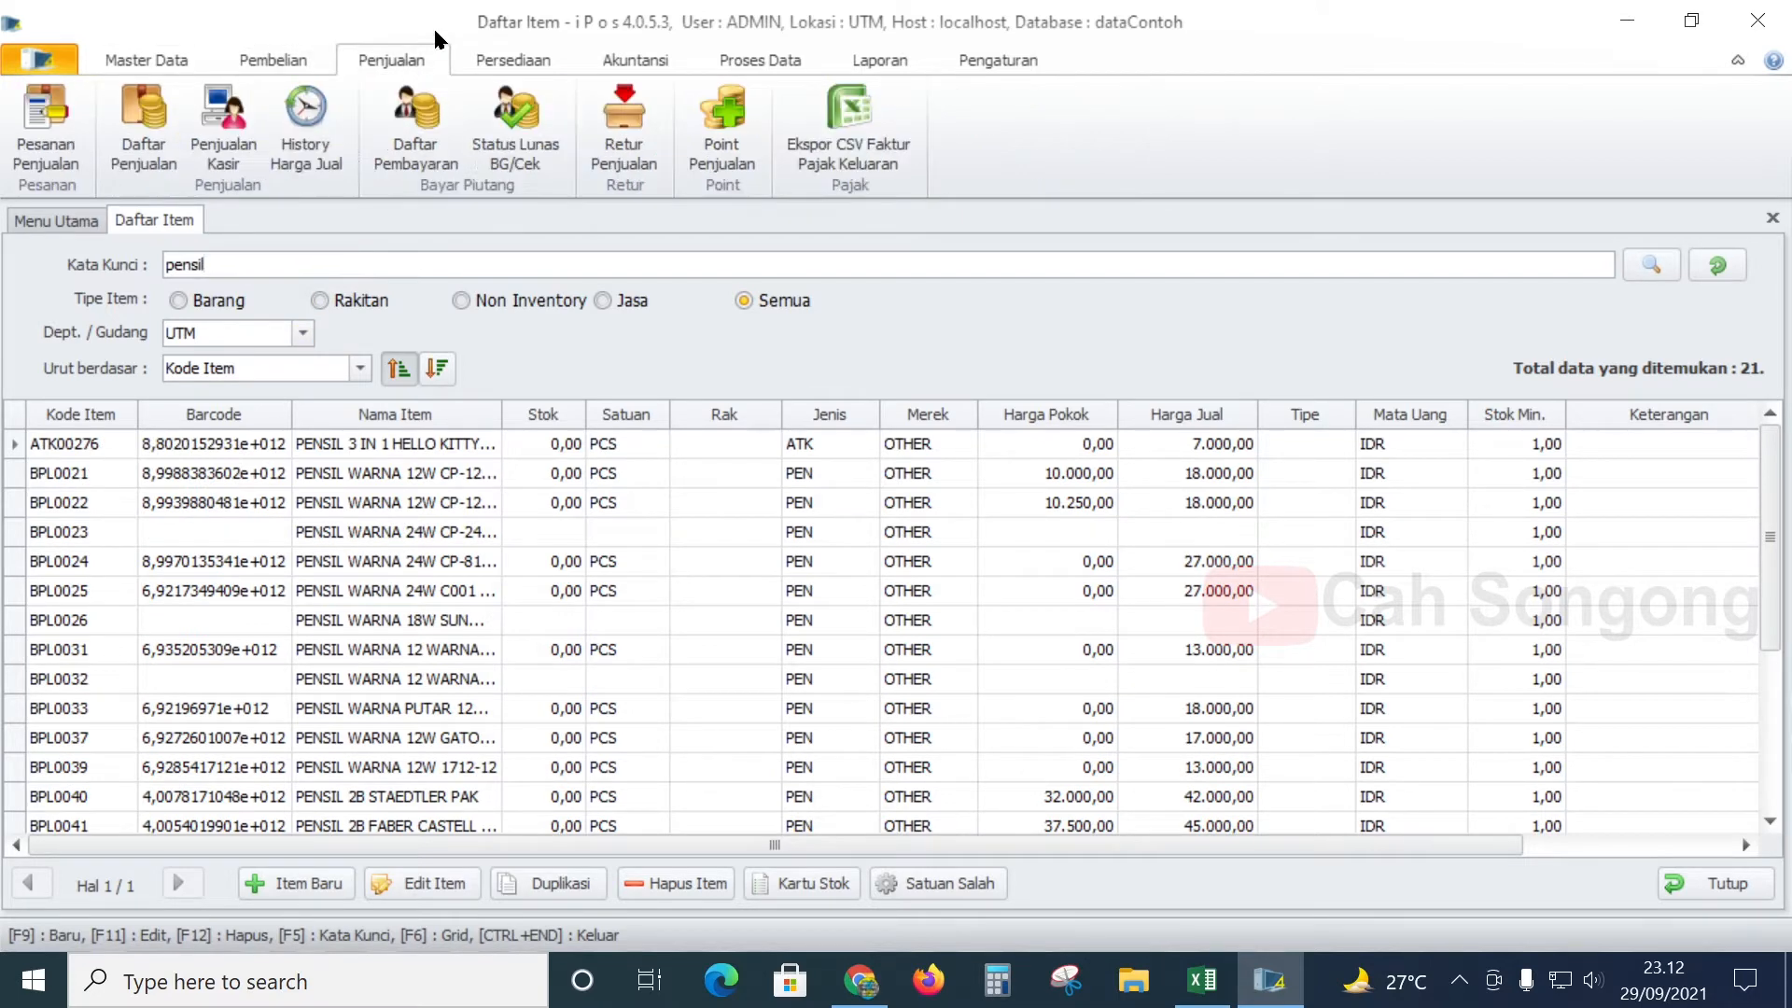
left_click(231, 155)
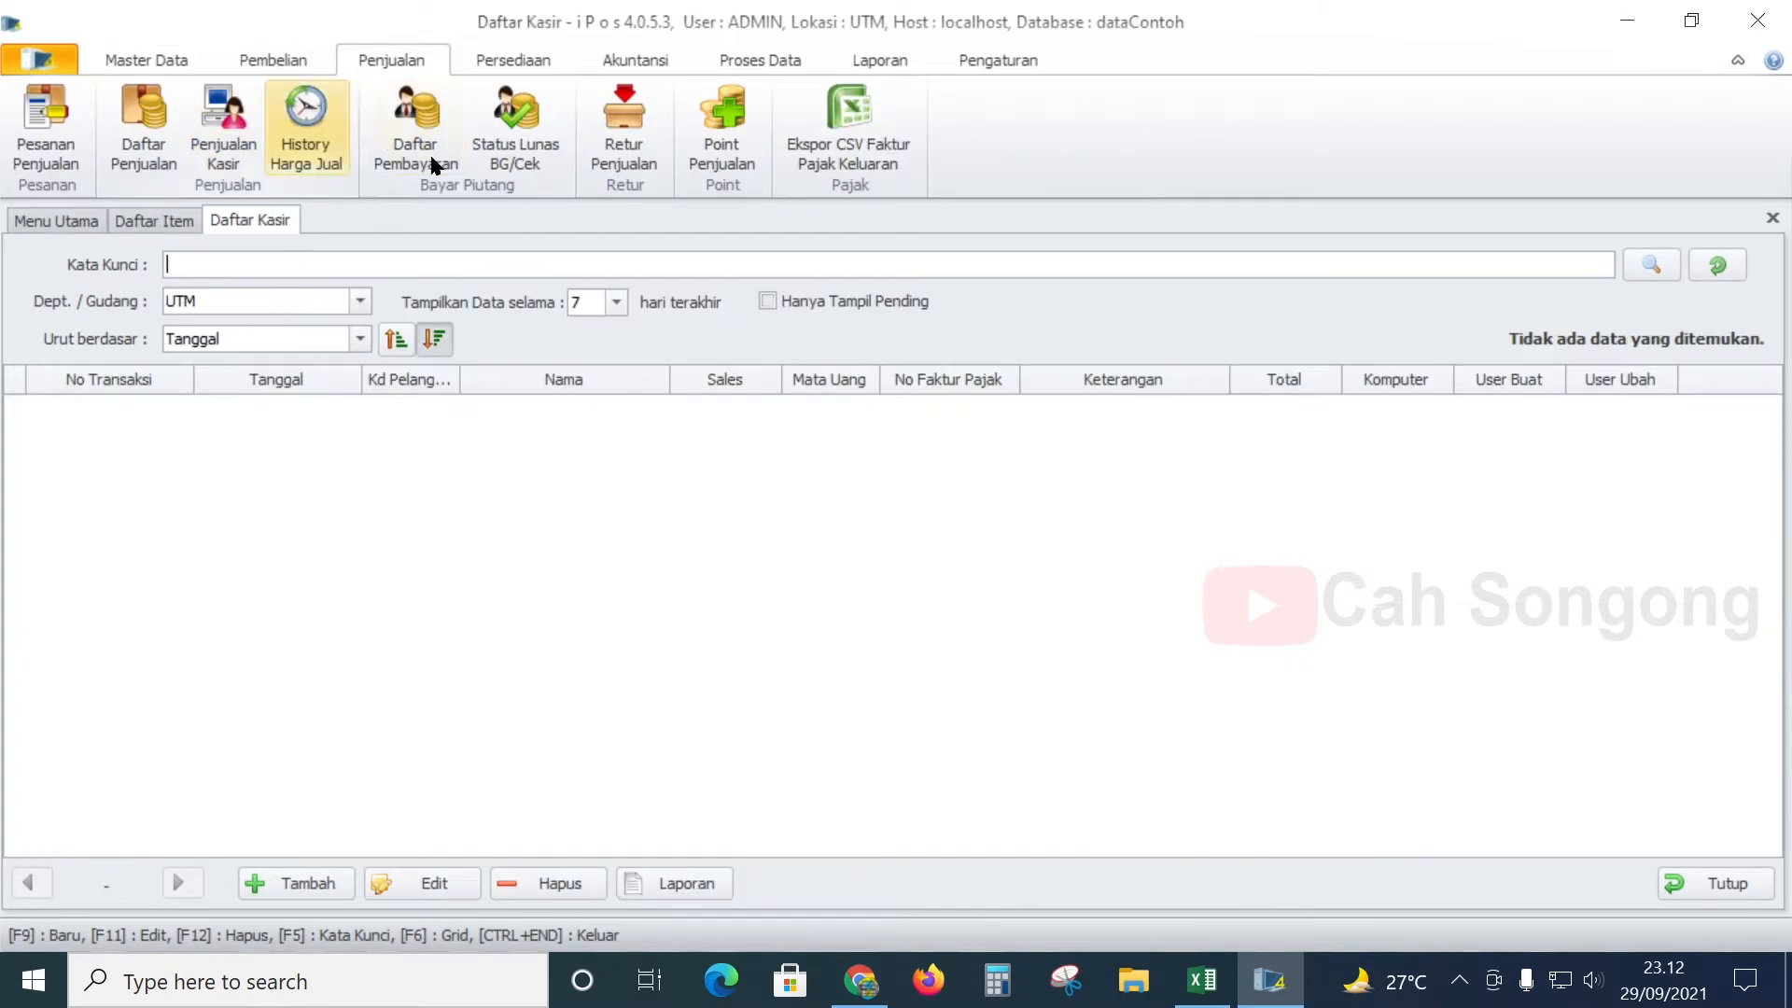
left_click(309, 894)
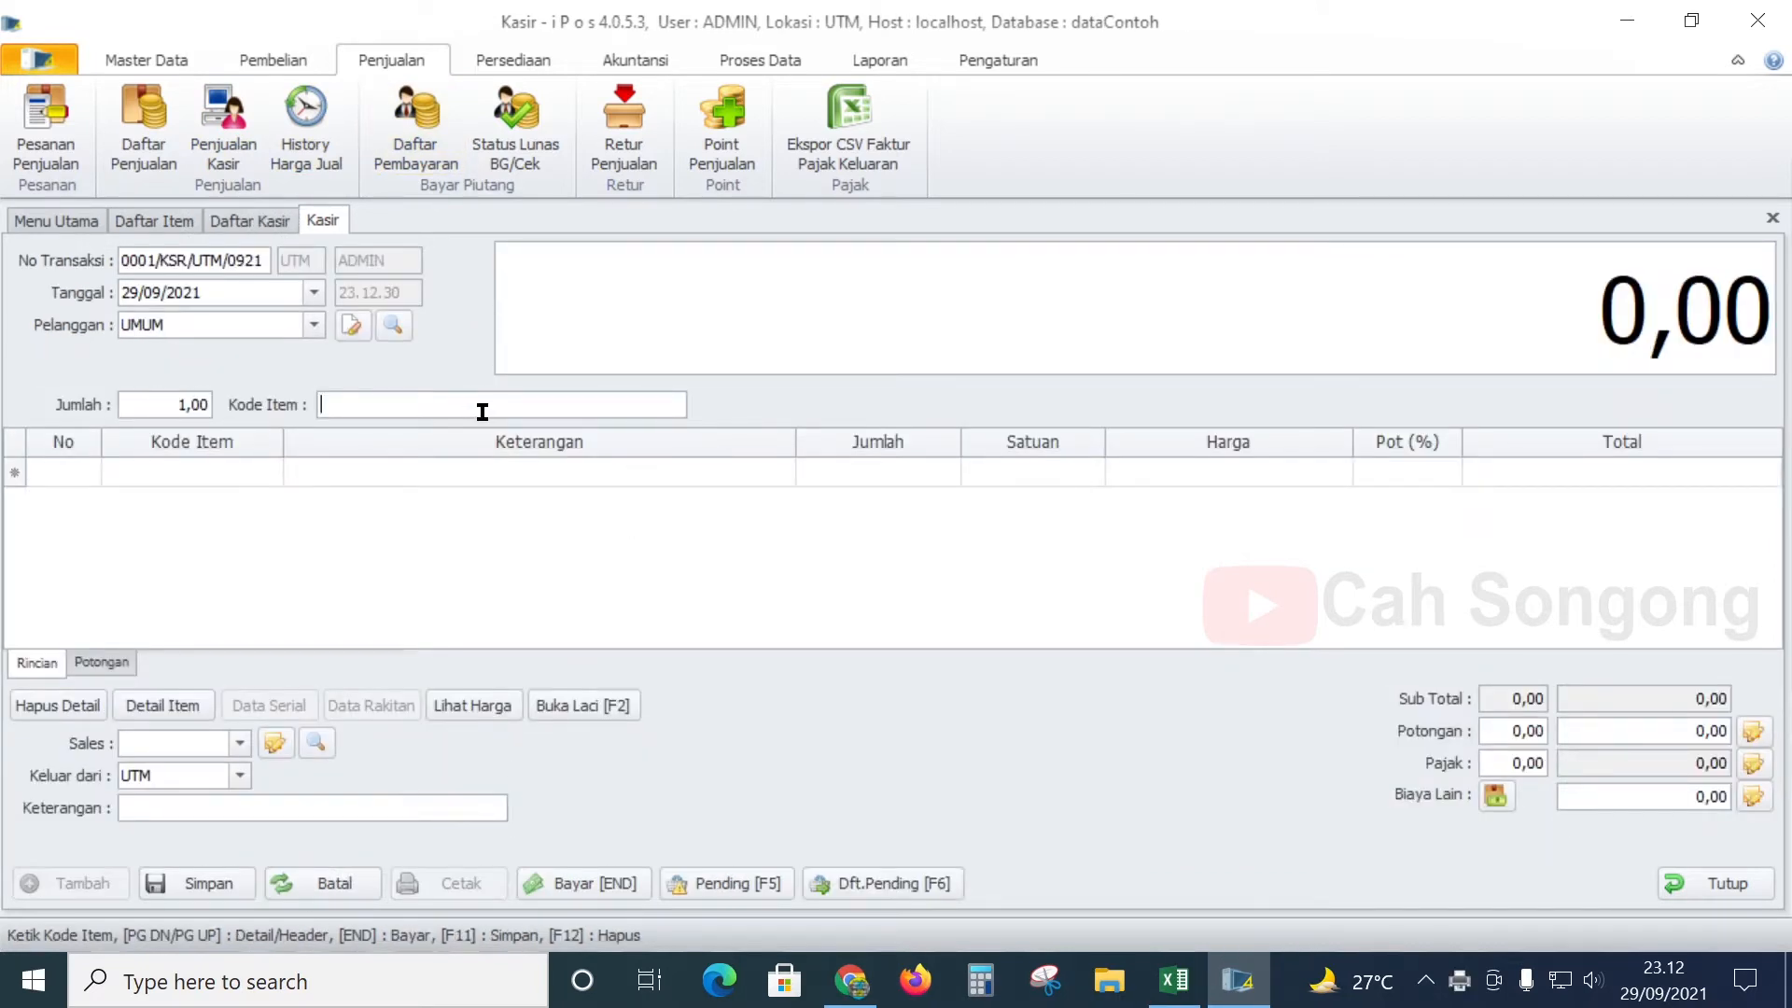
type("pe")
key("Return")
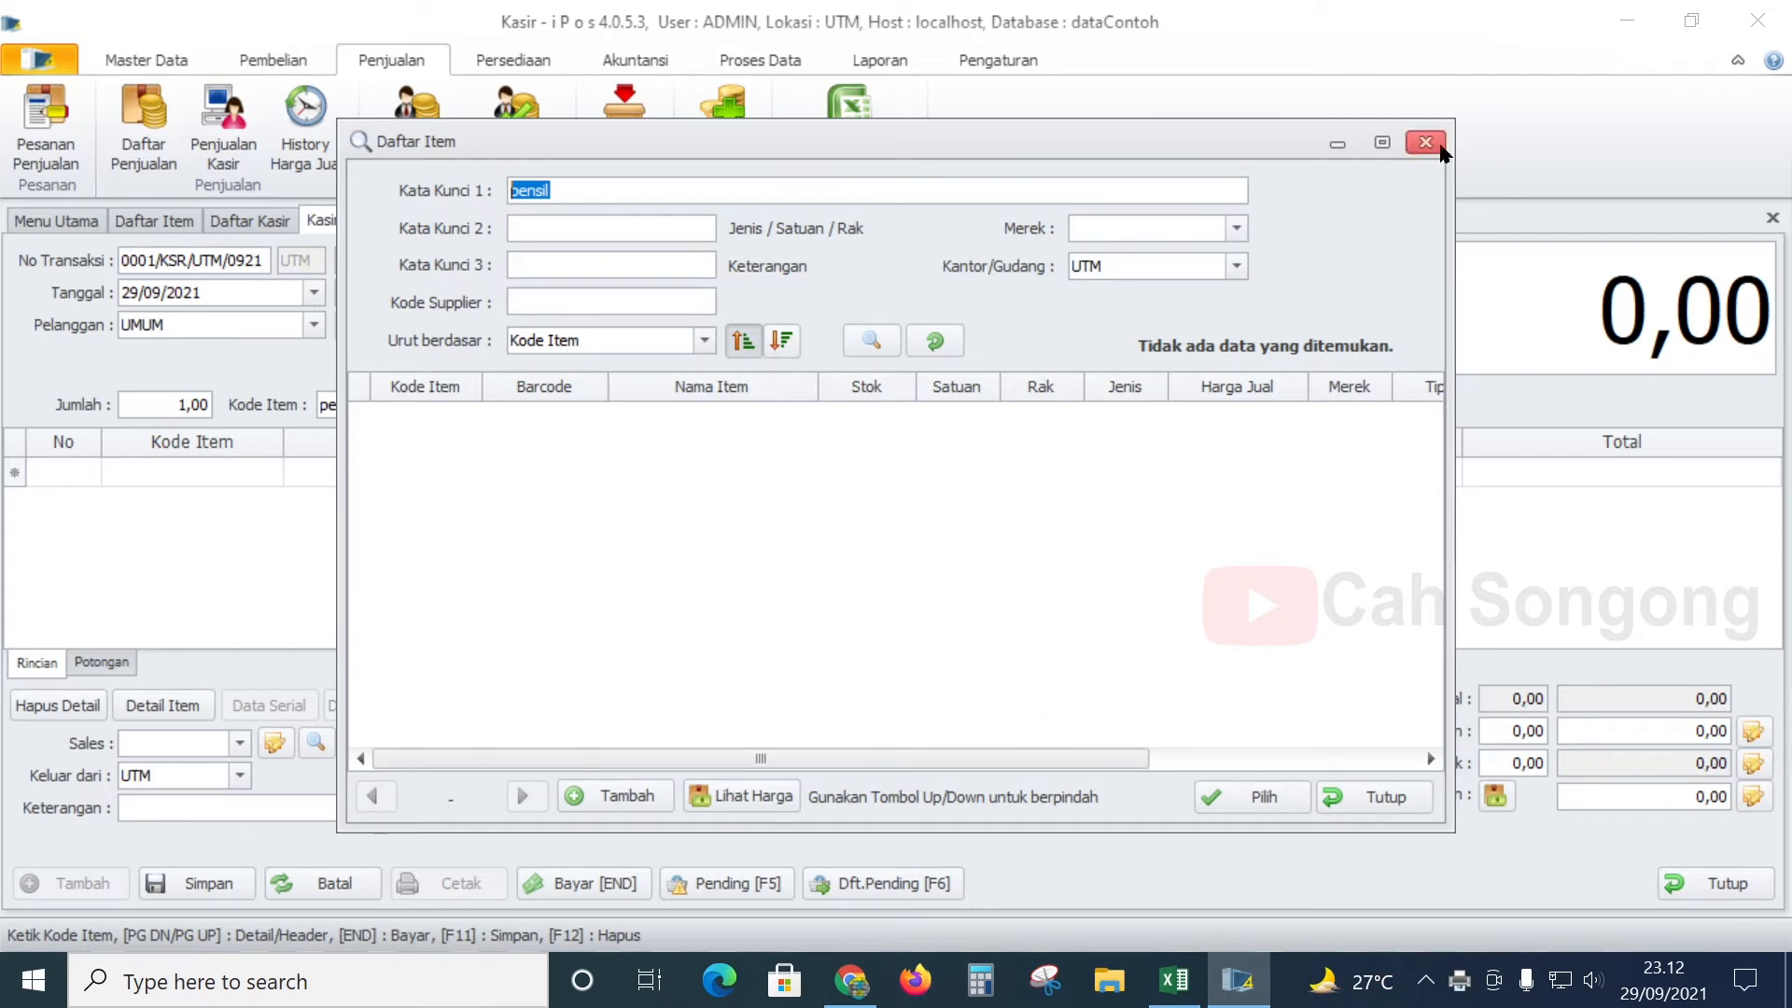
- Dismiss the empty search and not-found message, then pick item BPL0021 in Daftar Item
left_click(1424, 141)
left_click(1020, 585)
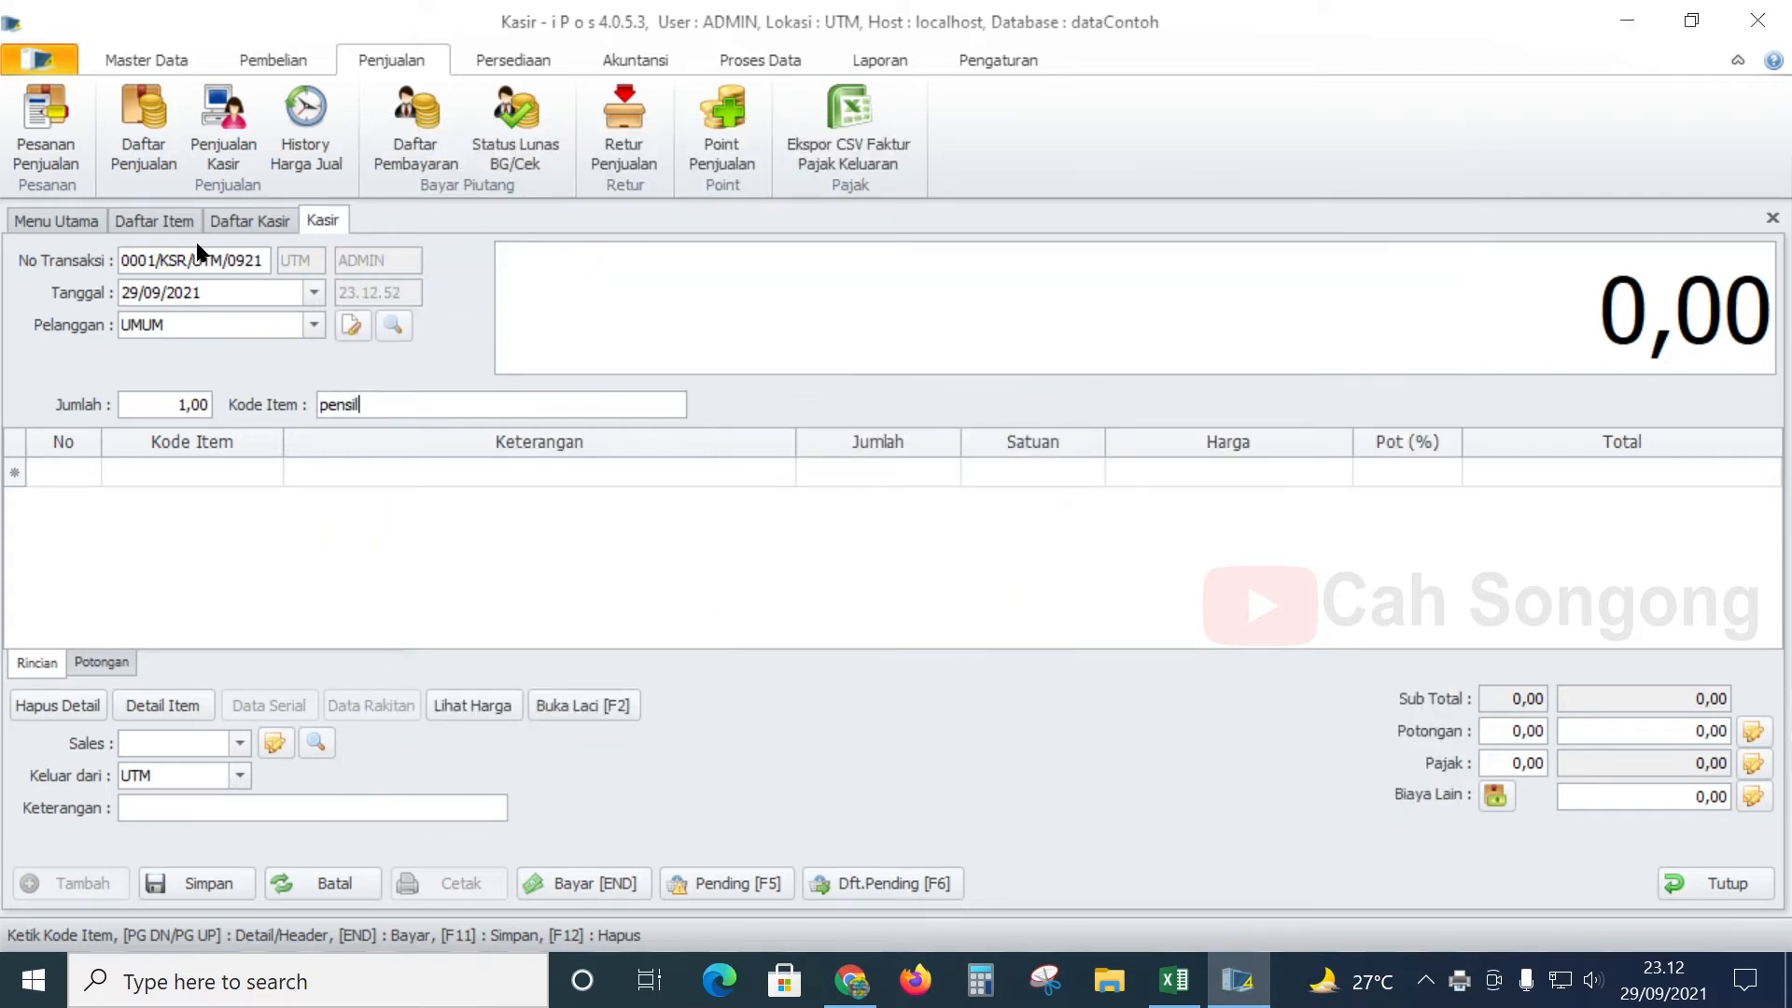
left_click(154, 225)
left_click(994, 476)
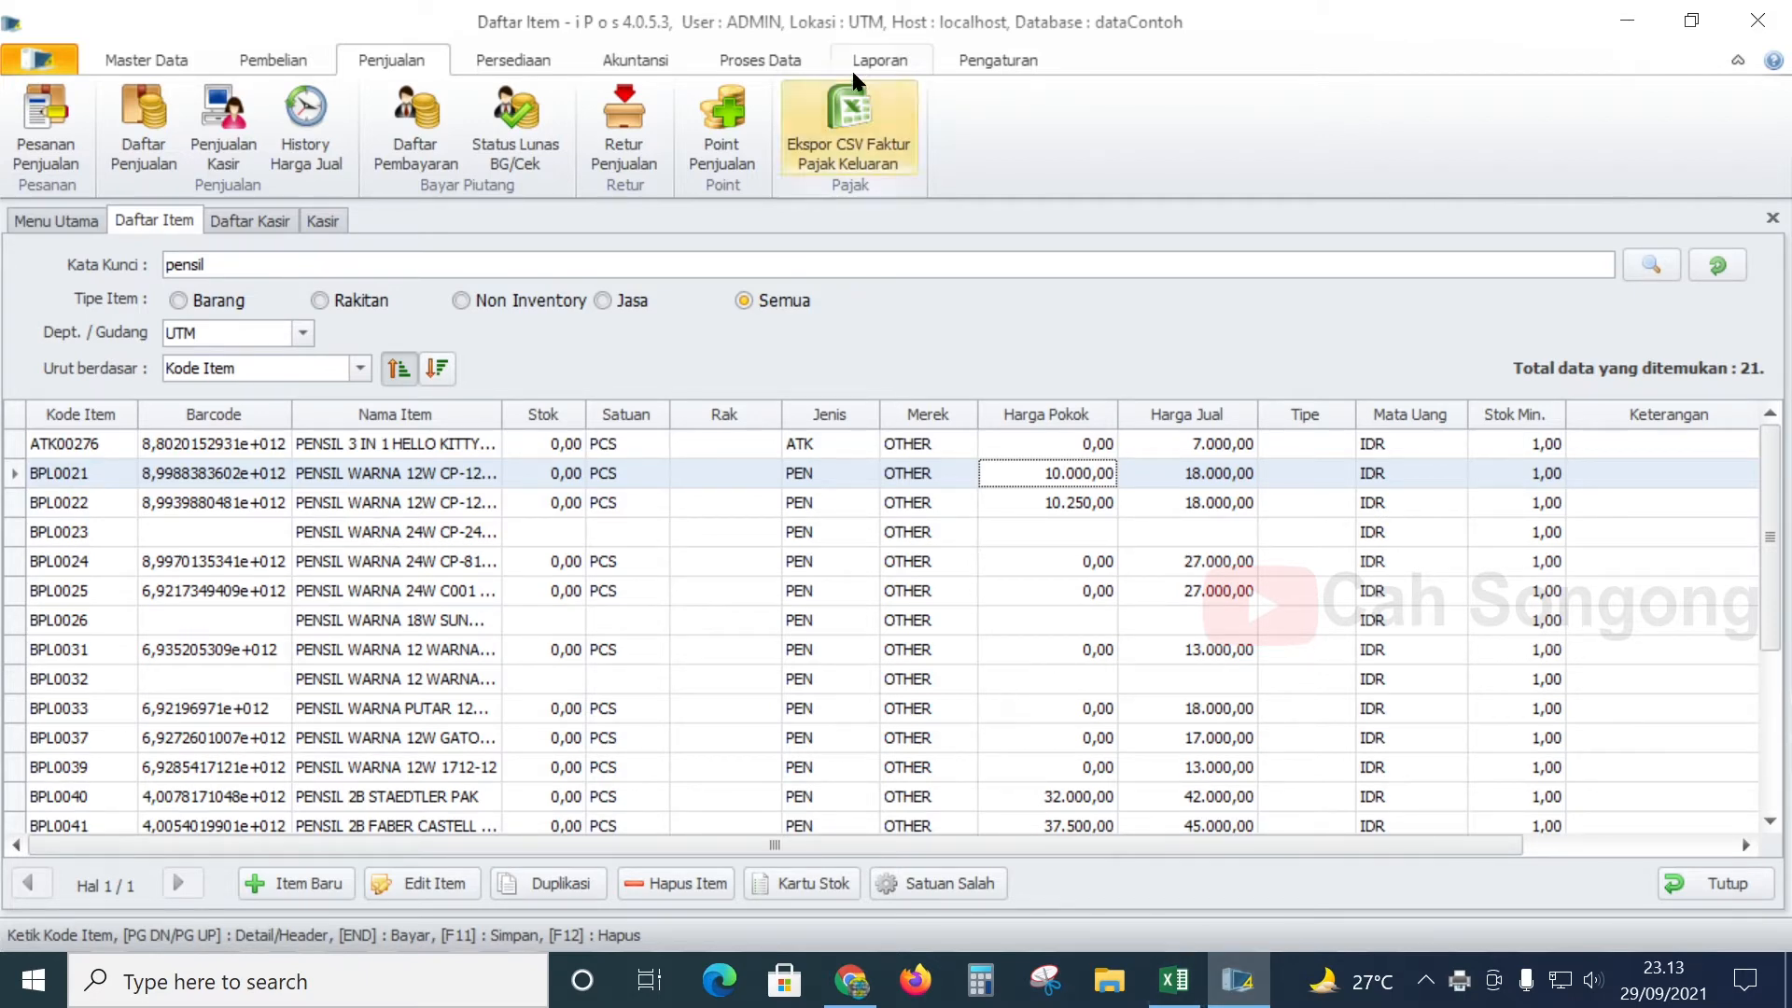
- Open Pengaturan > Dari Excel > Import Data Item dari Excel and its Contoh File sample workbook
left_click(1005, 63)
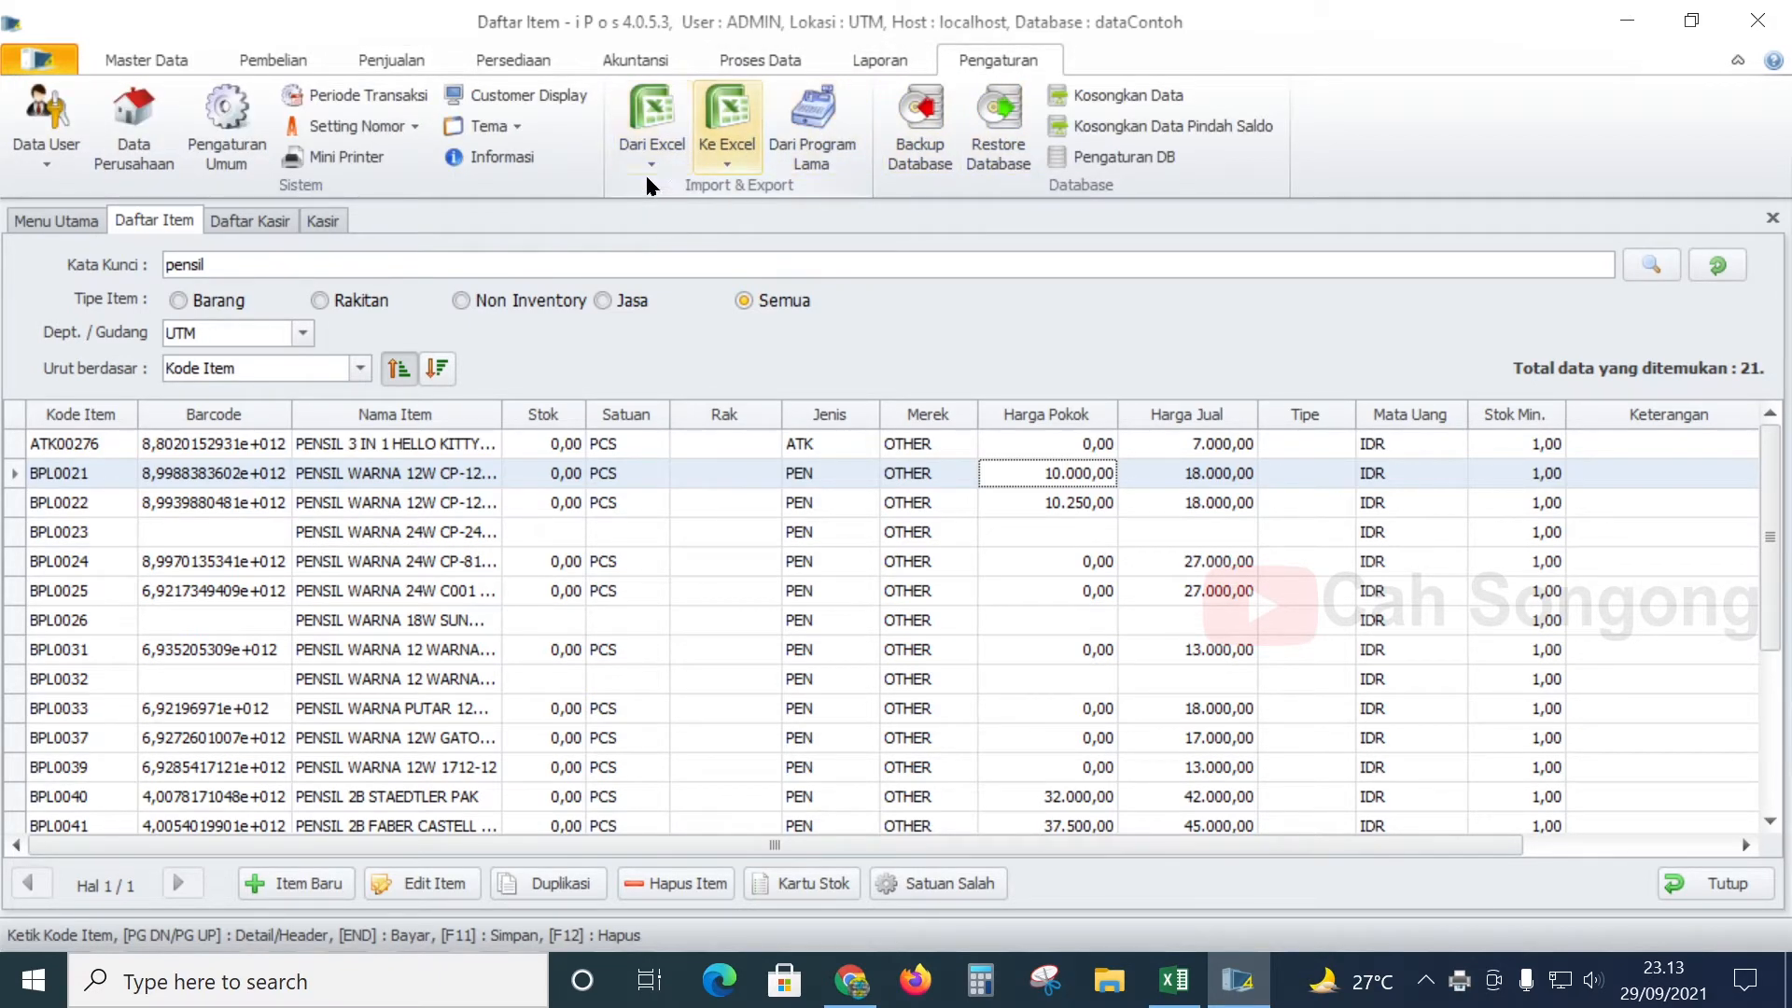
left_click(672, 169)
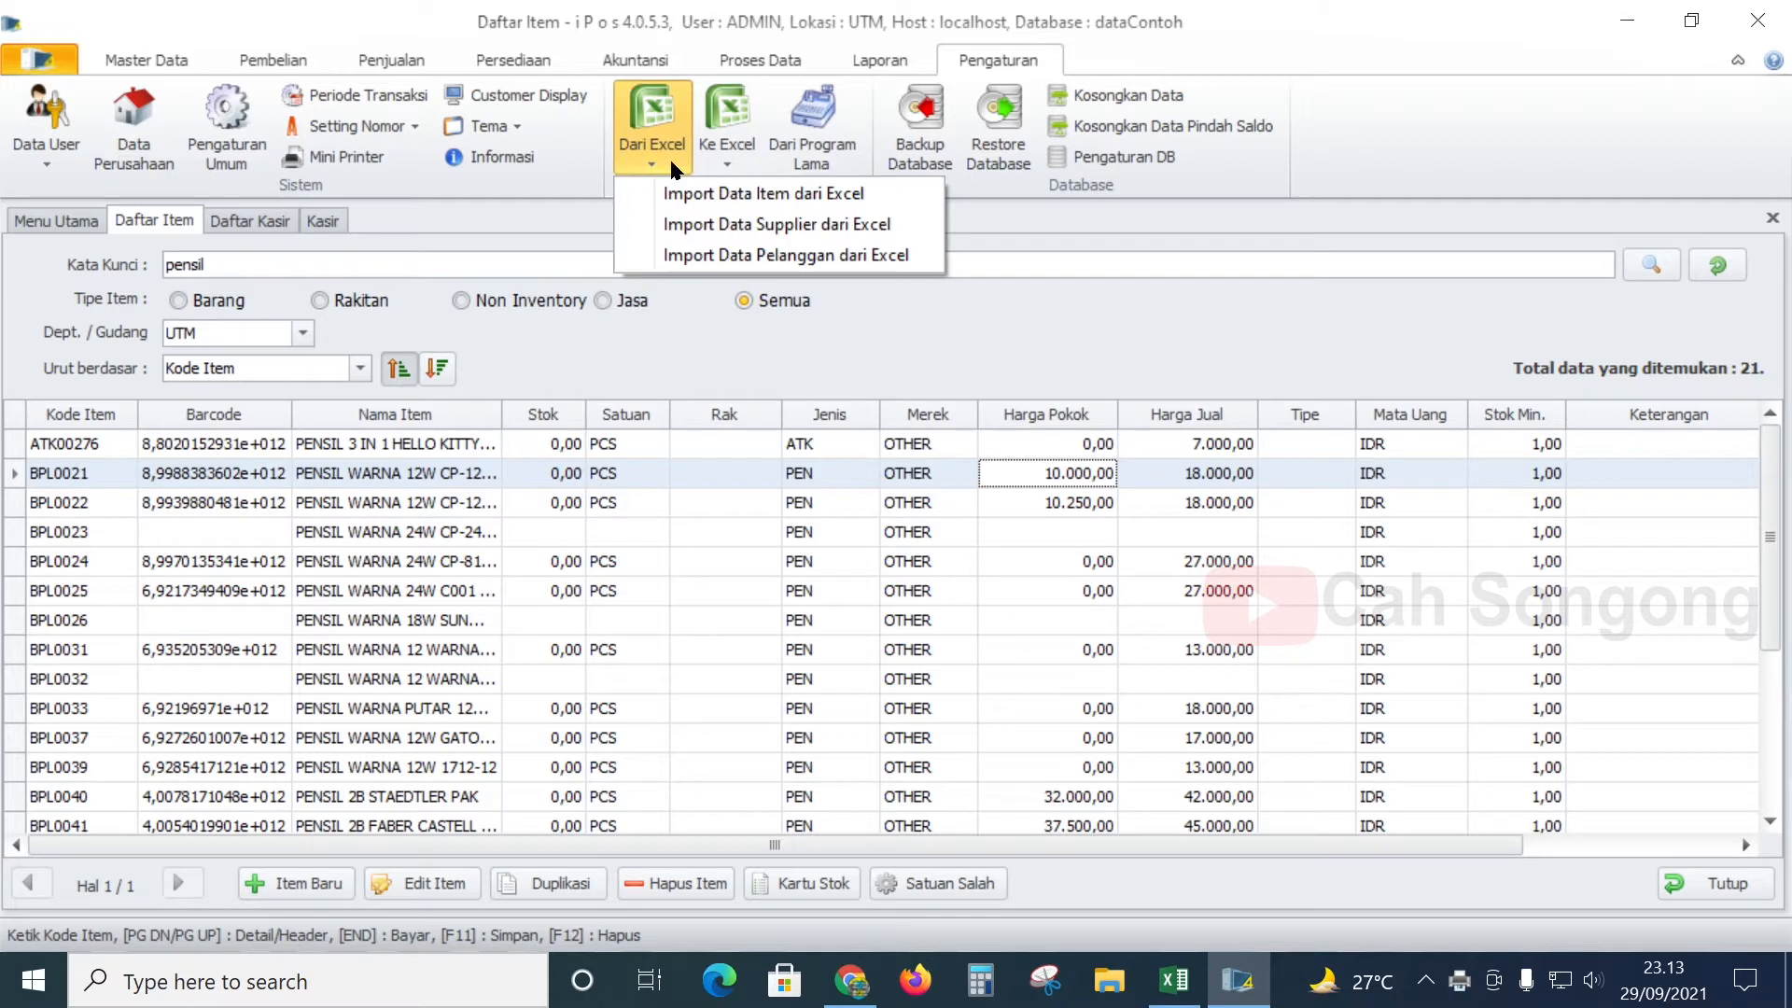
left_click(823, 191)
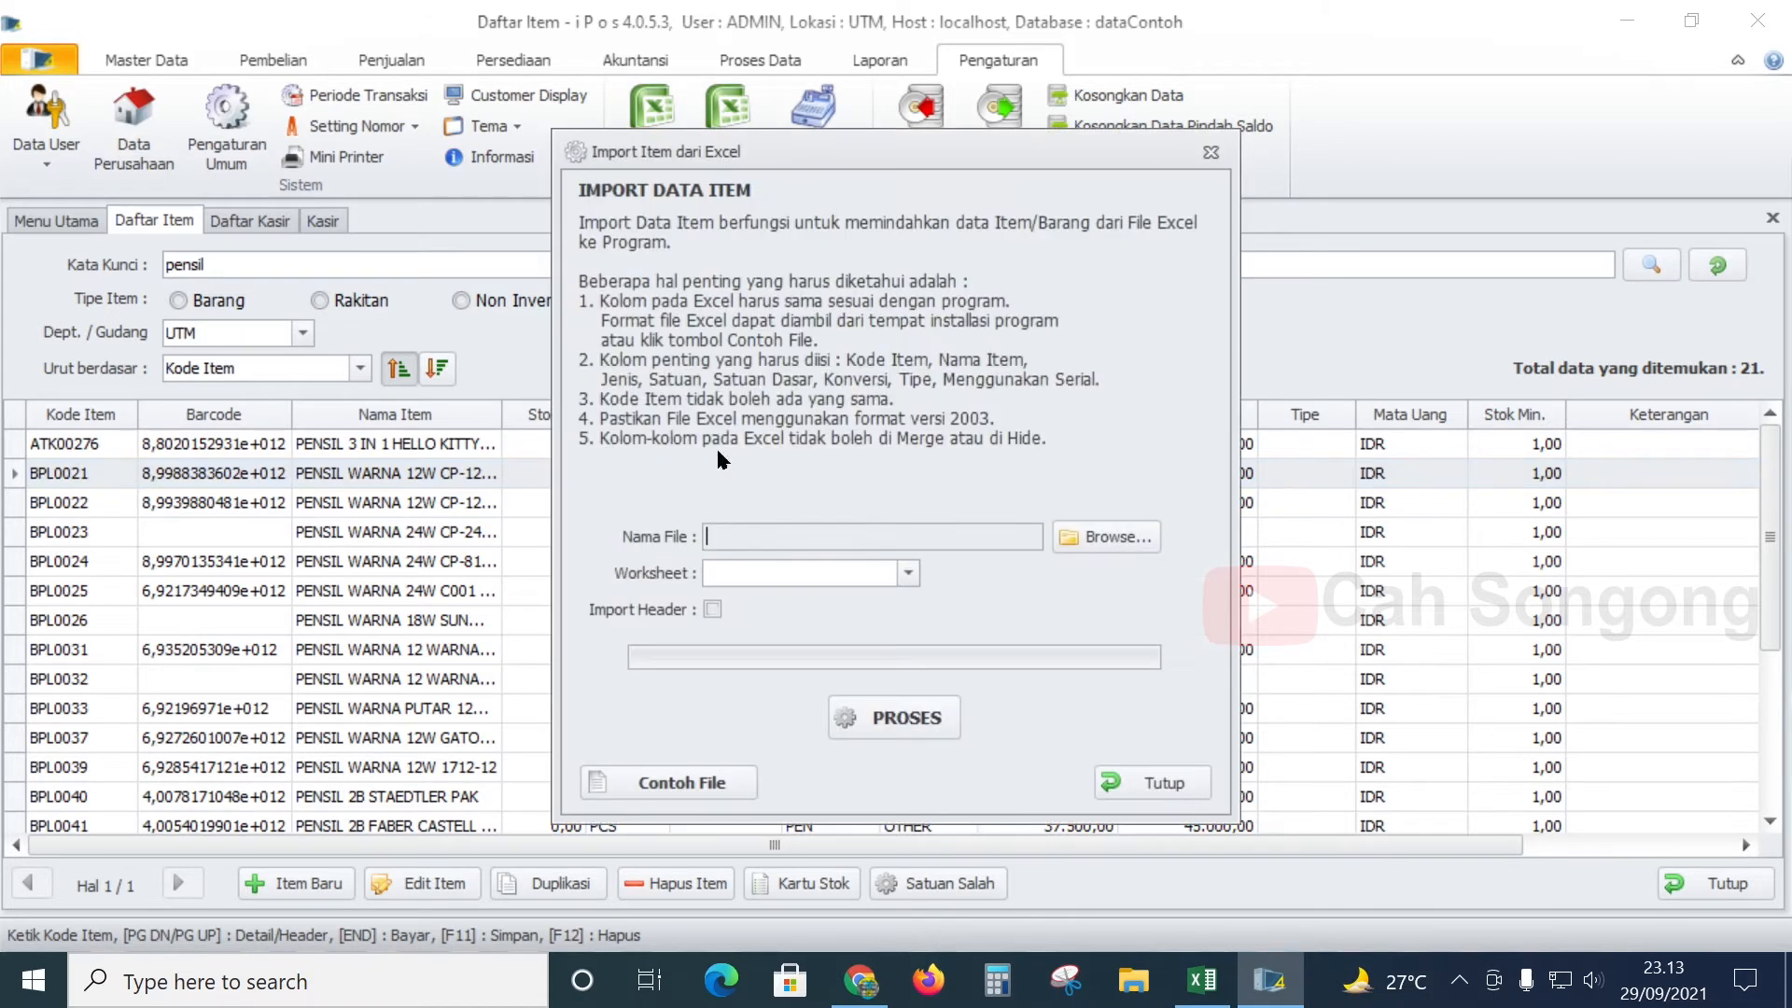
left_click(692, 788)
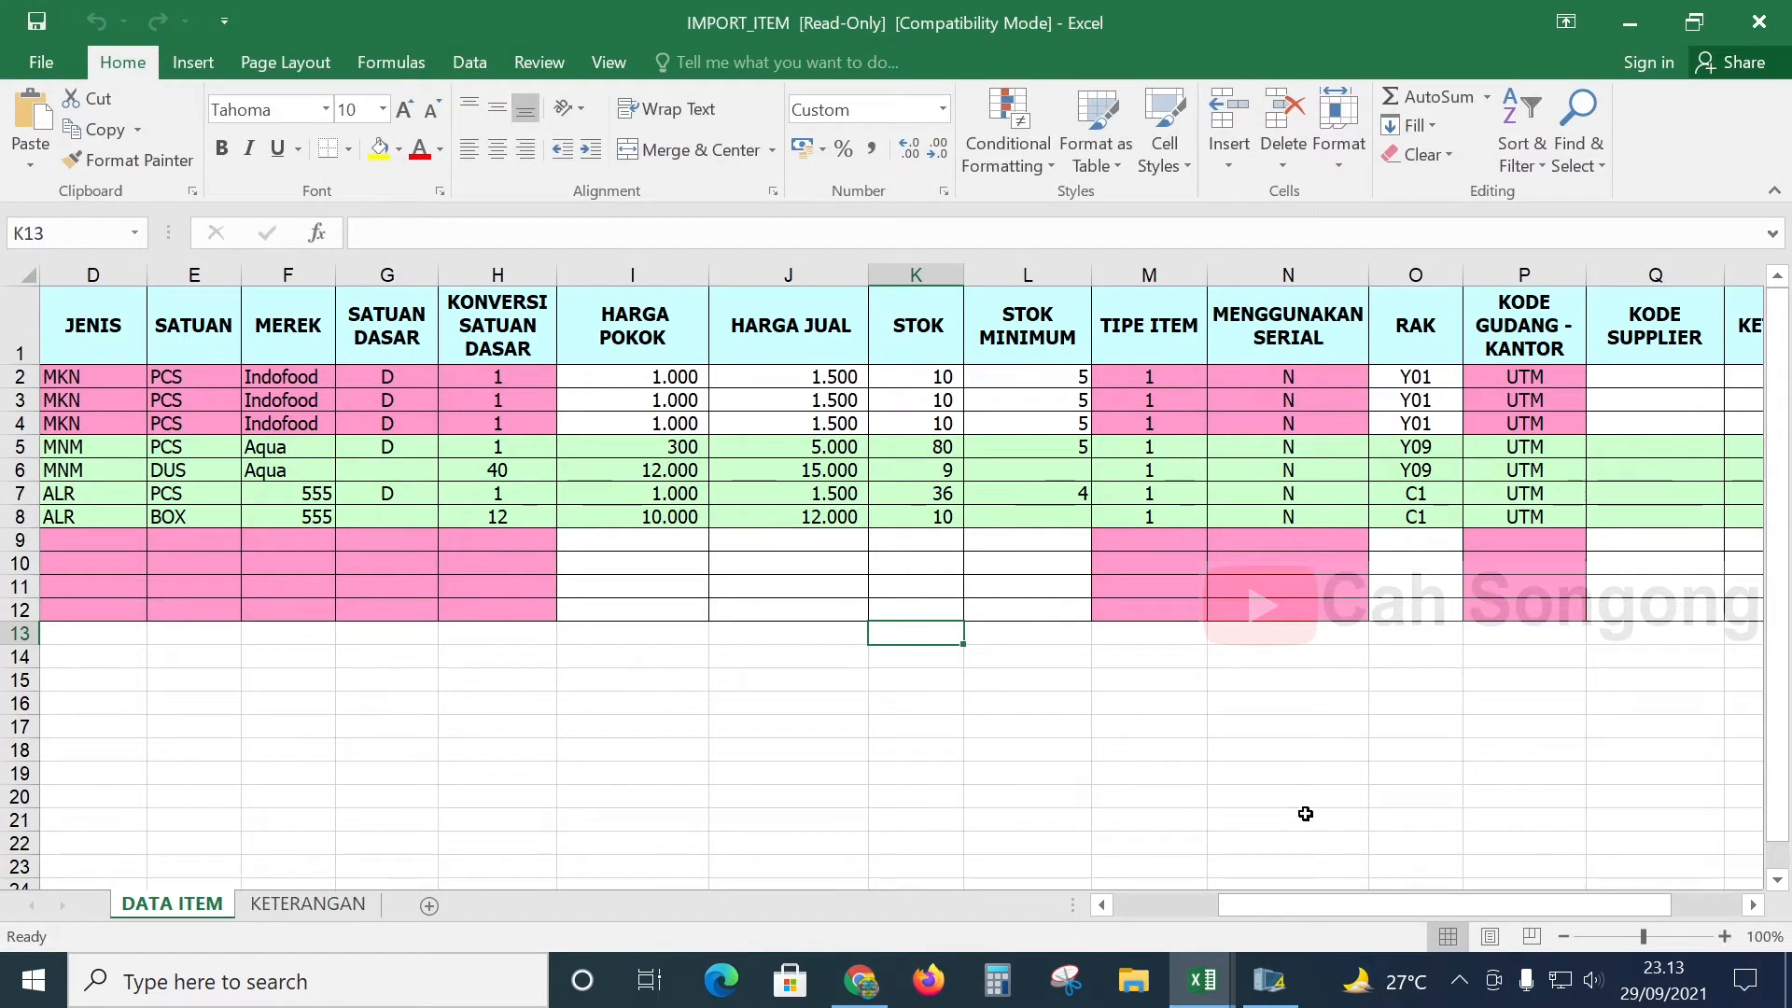
- Stack the sample IMPORT_ITEM workbook above the IMPORT_ITEM 28-9-21 pc workbook
left_click(1210, 978)
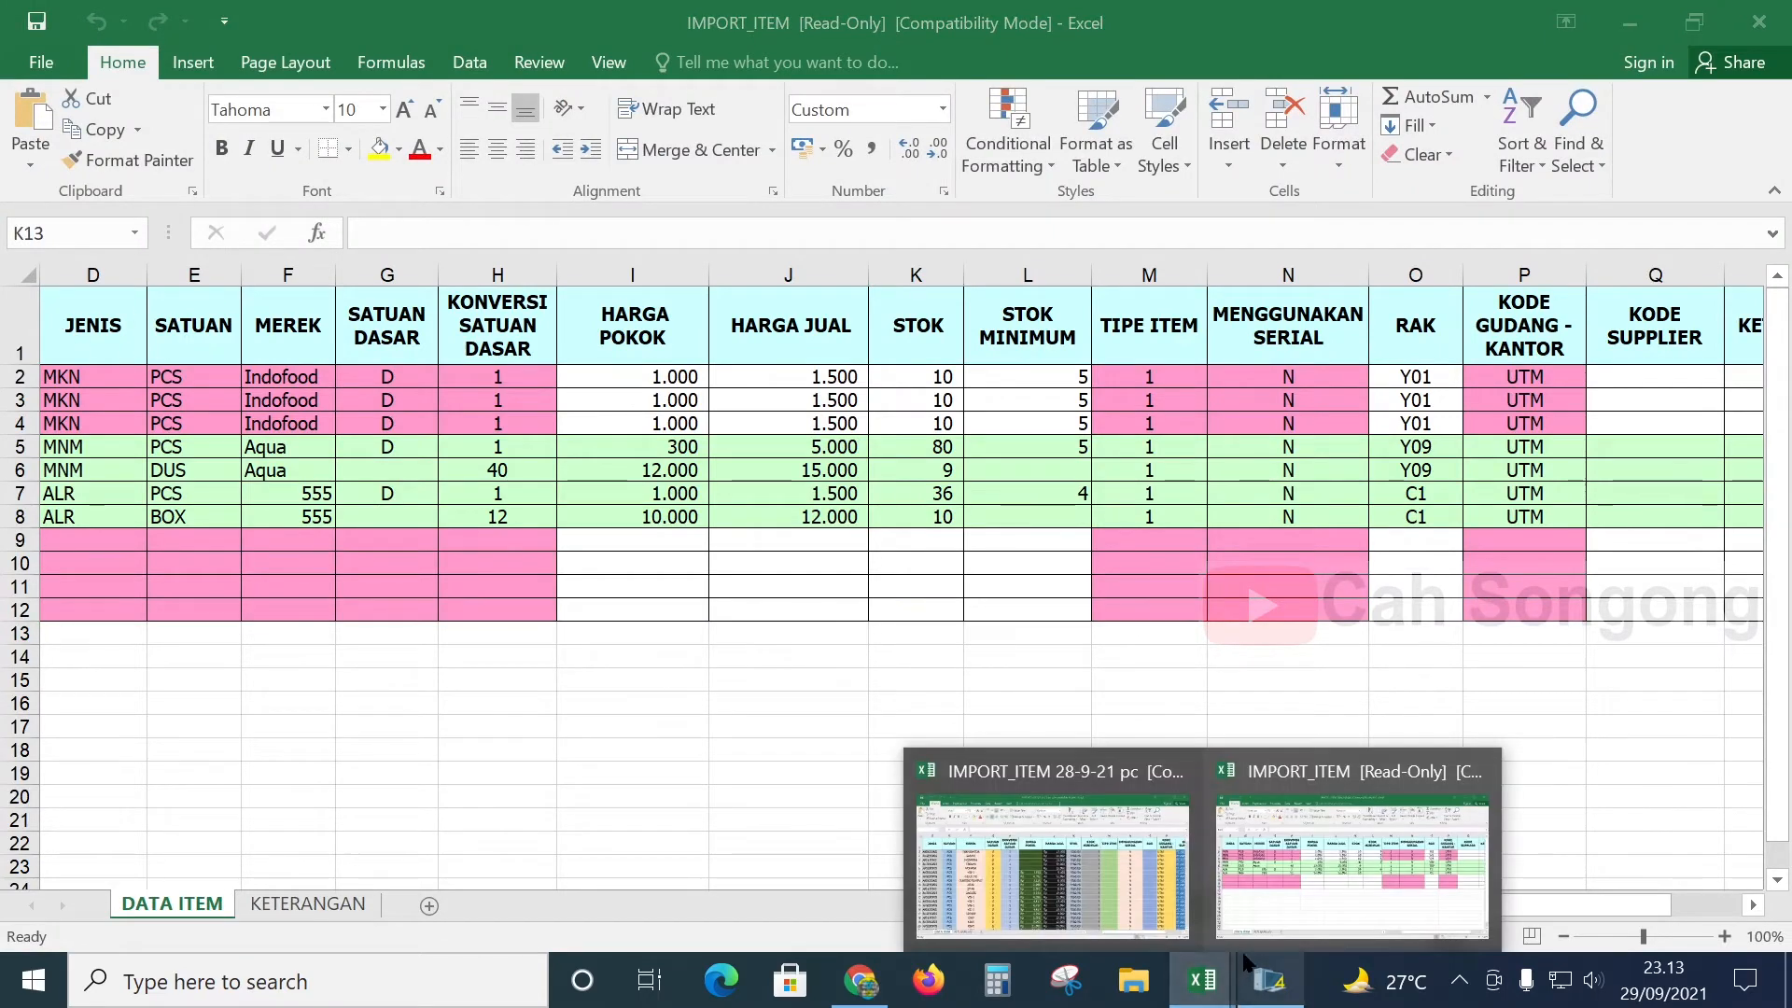
left_click(1696, 20)
left_click_drag(1372, 560, 1333, 39)
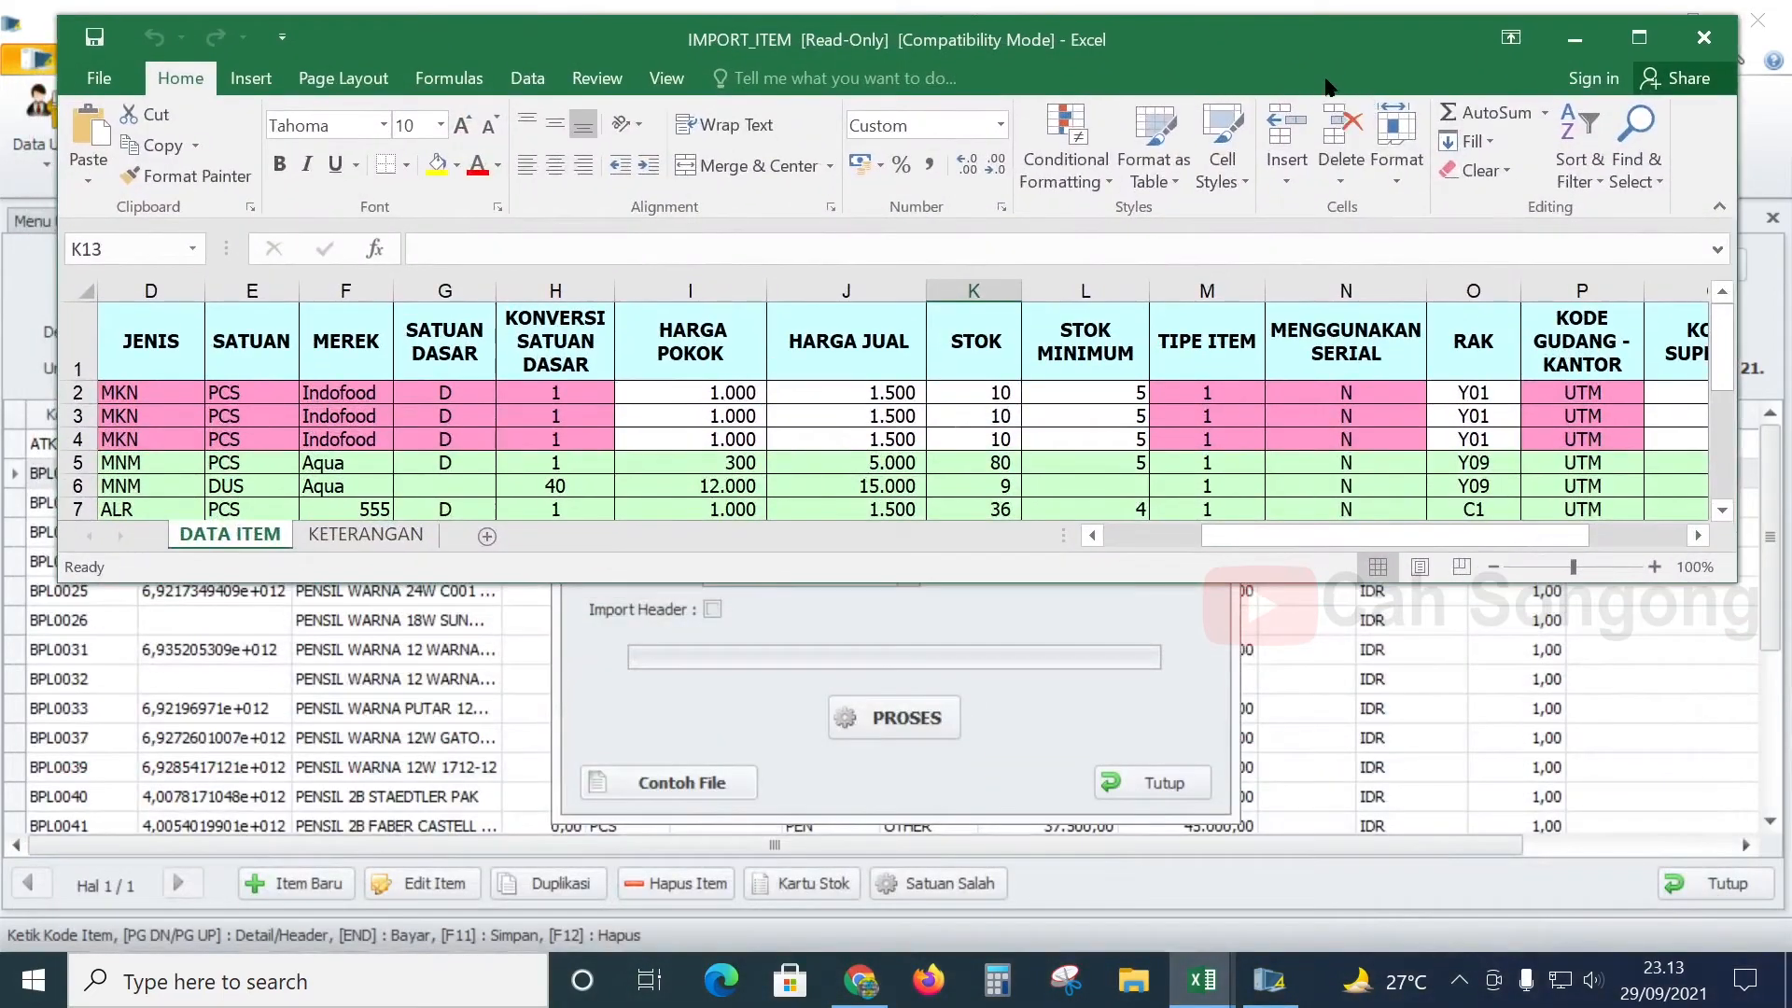
left_click(1203, 979)
left_click(1149, 907)
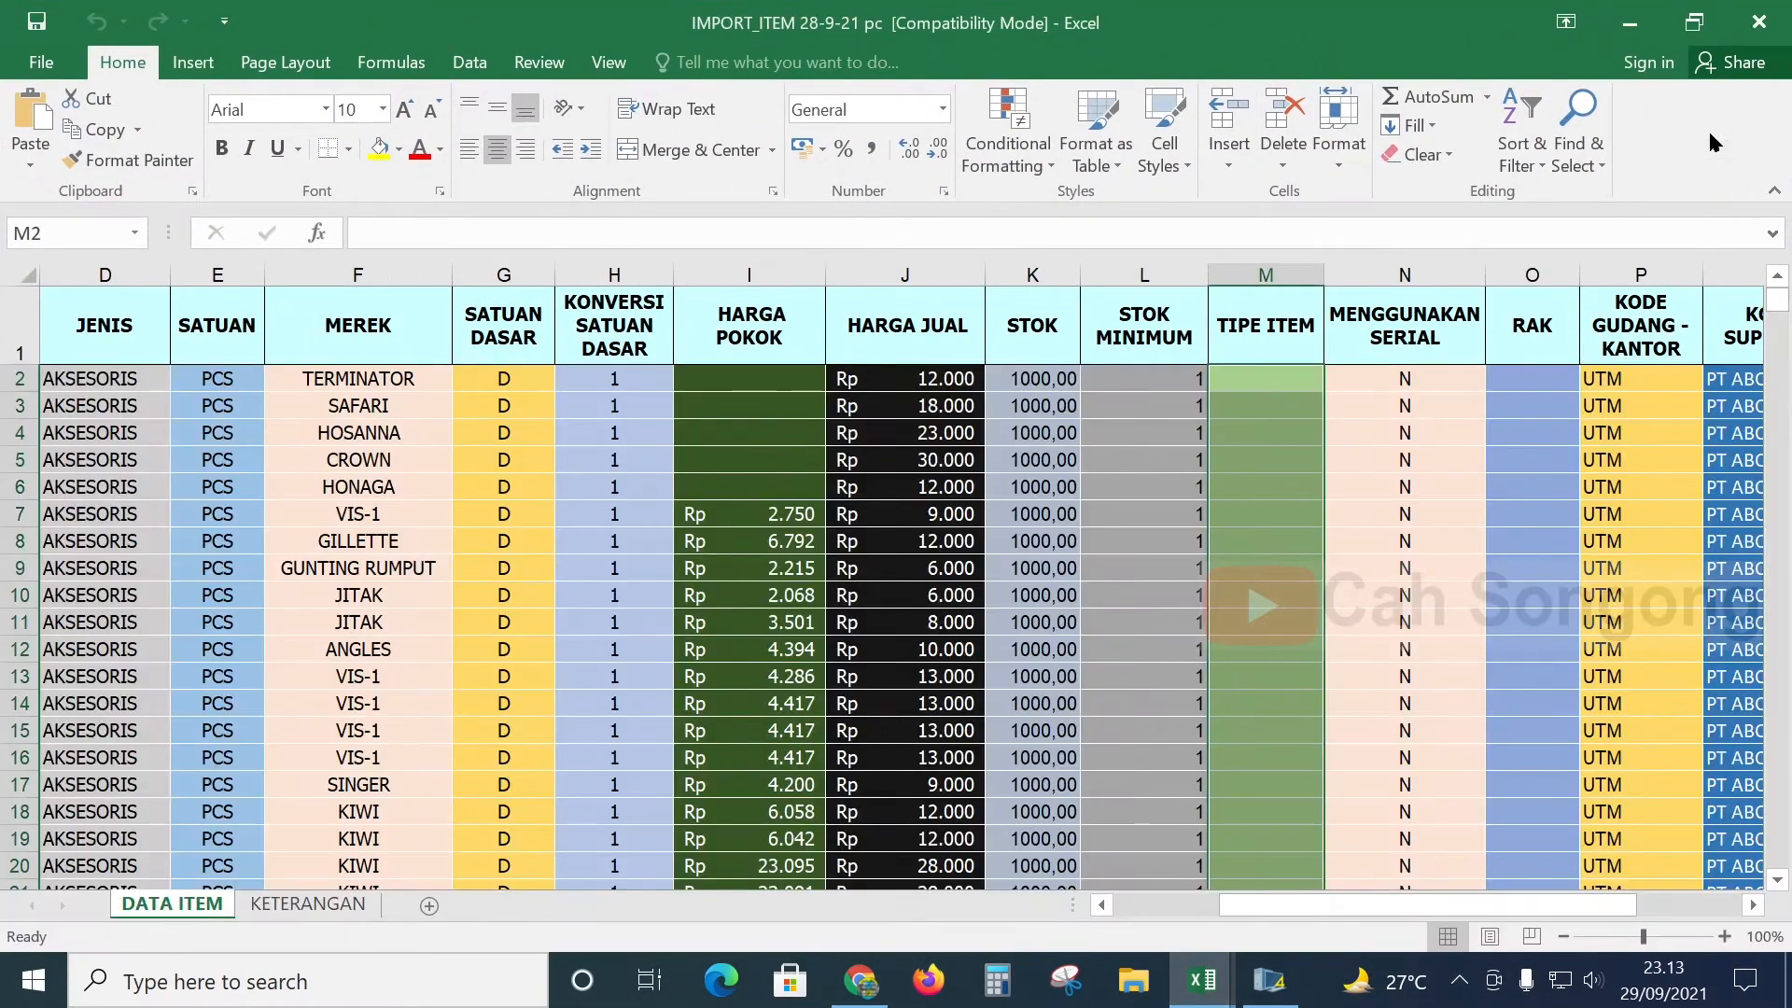
left_click(1694, 23)
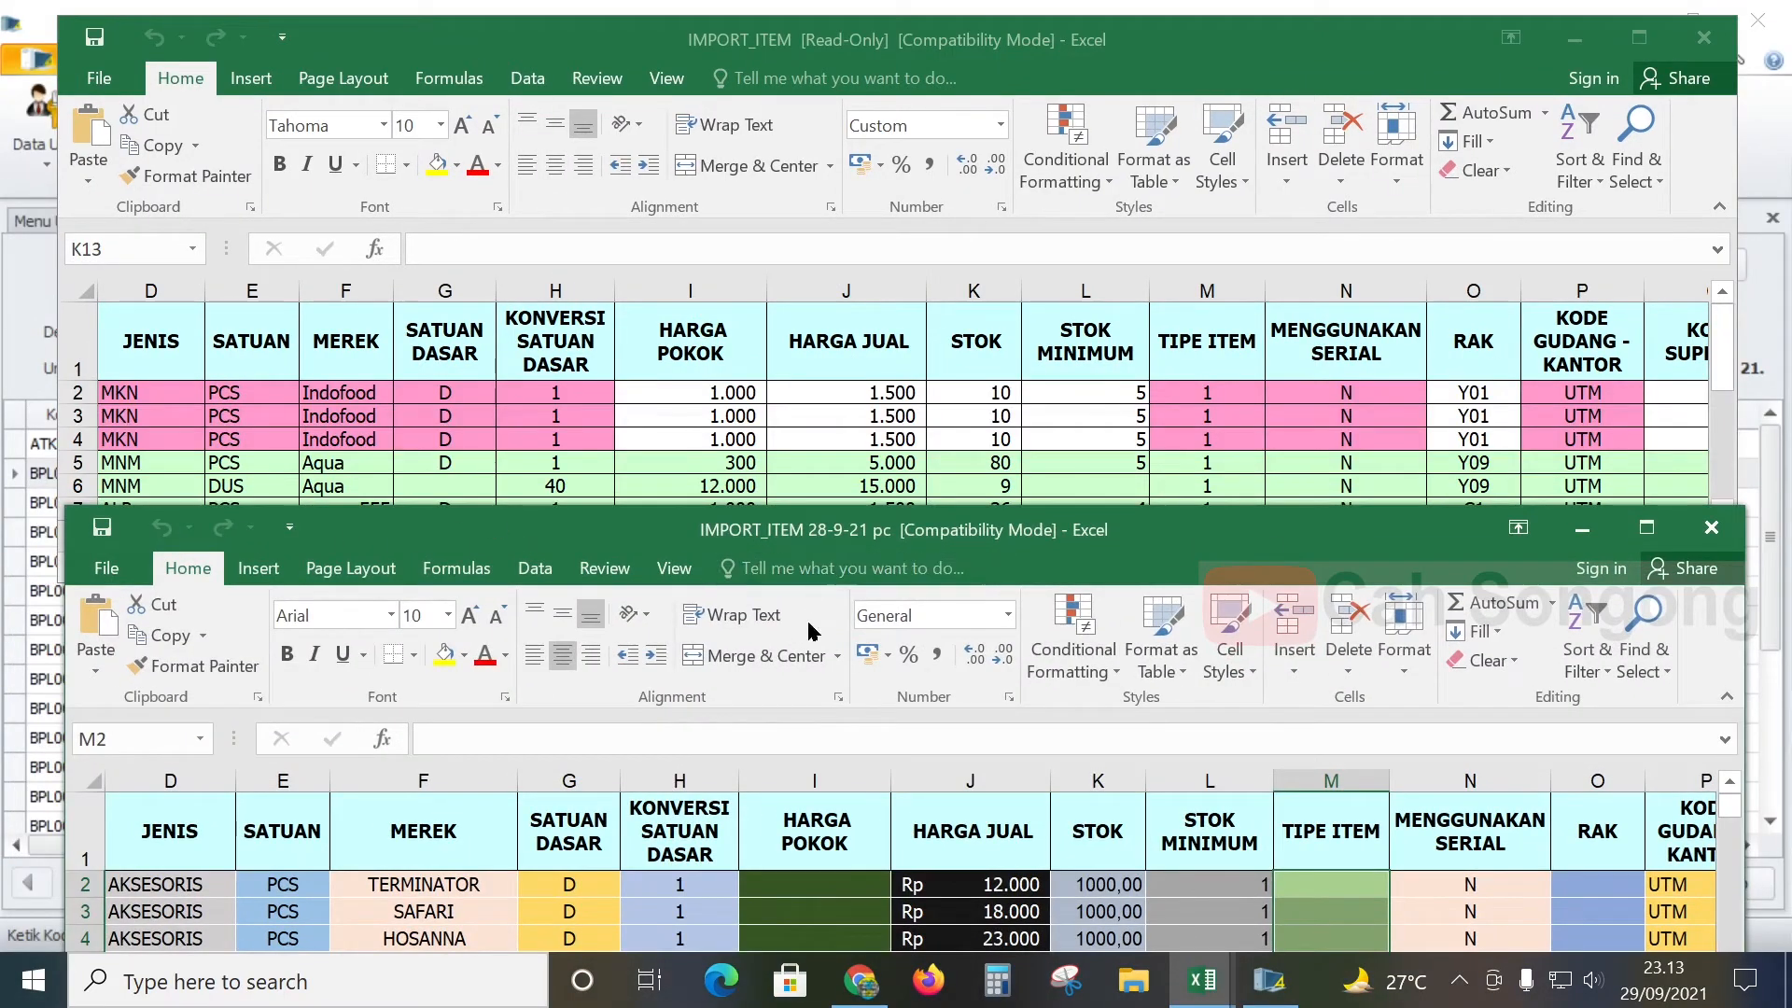
left_click_drag(951, 522, 963, 419)
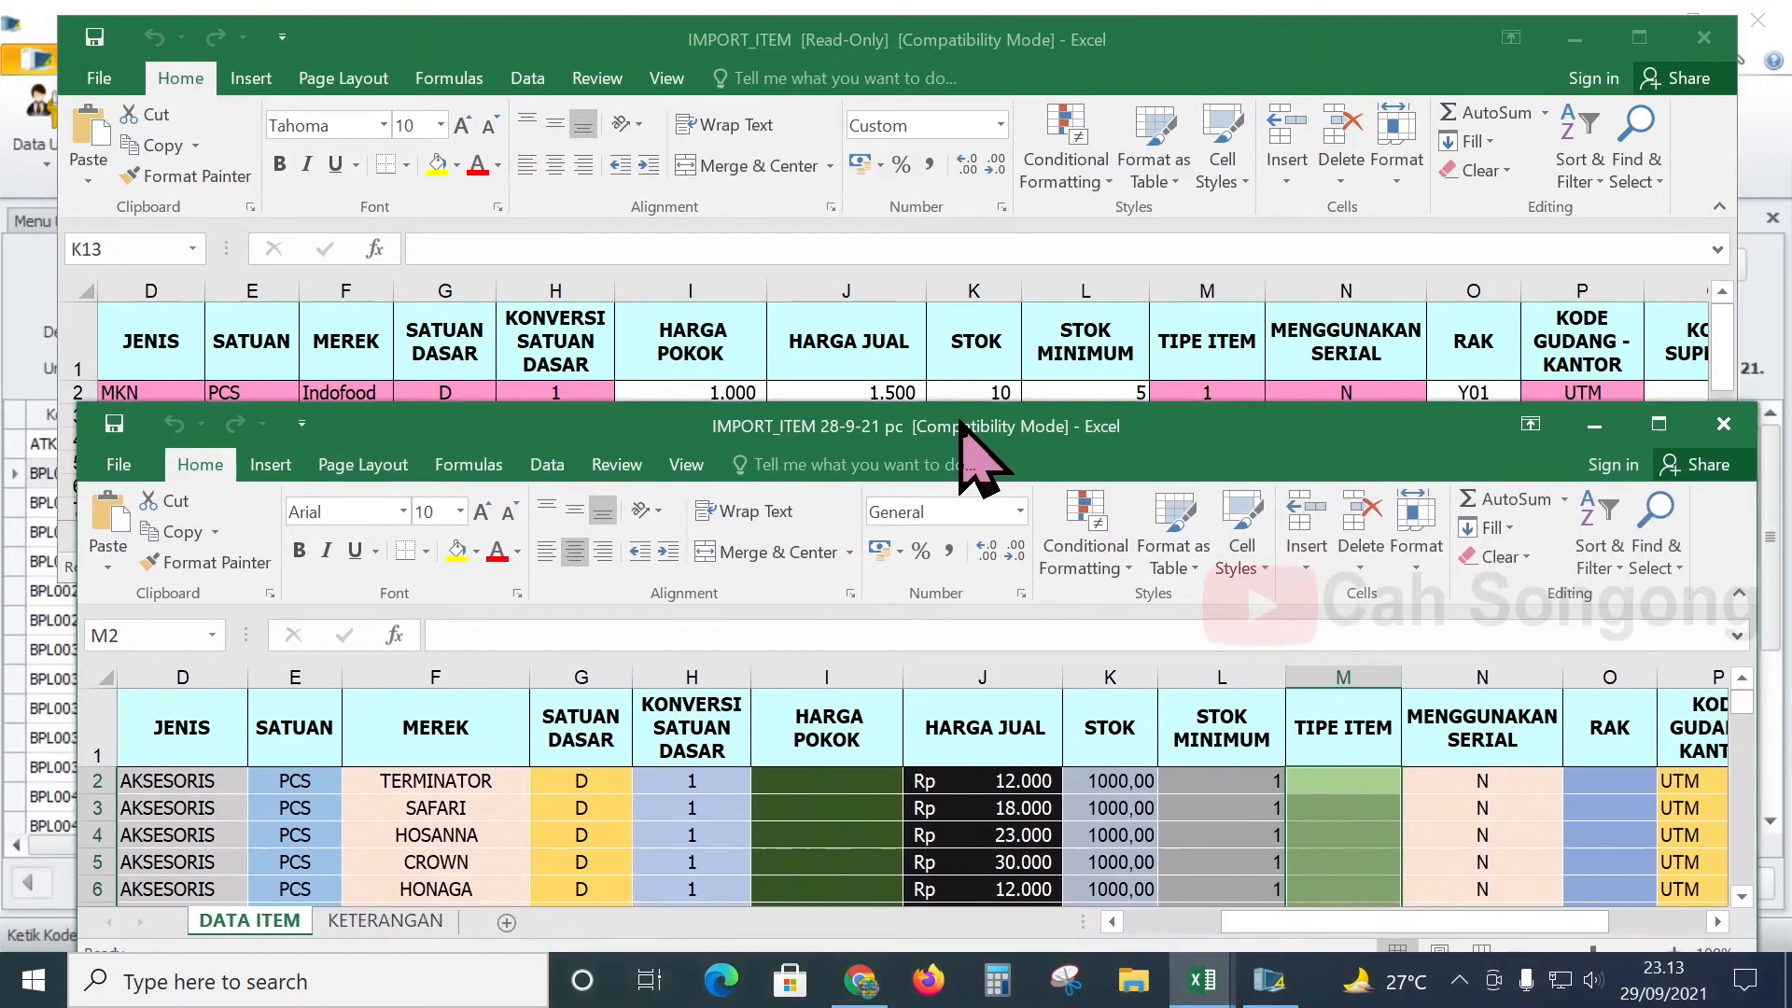
left_click_drag(1376, 915, 1278, 917)
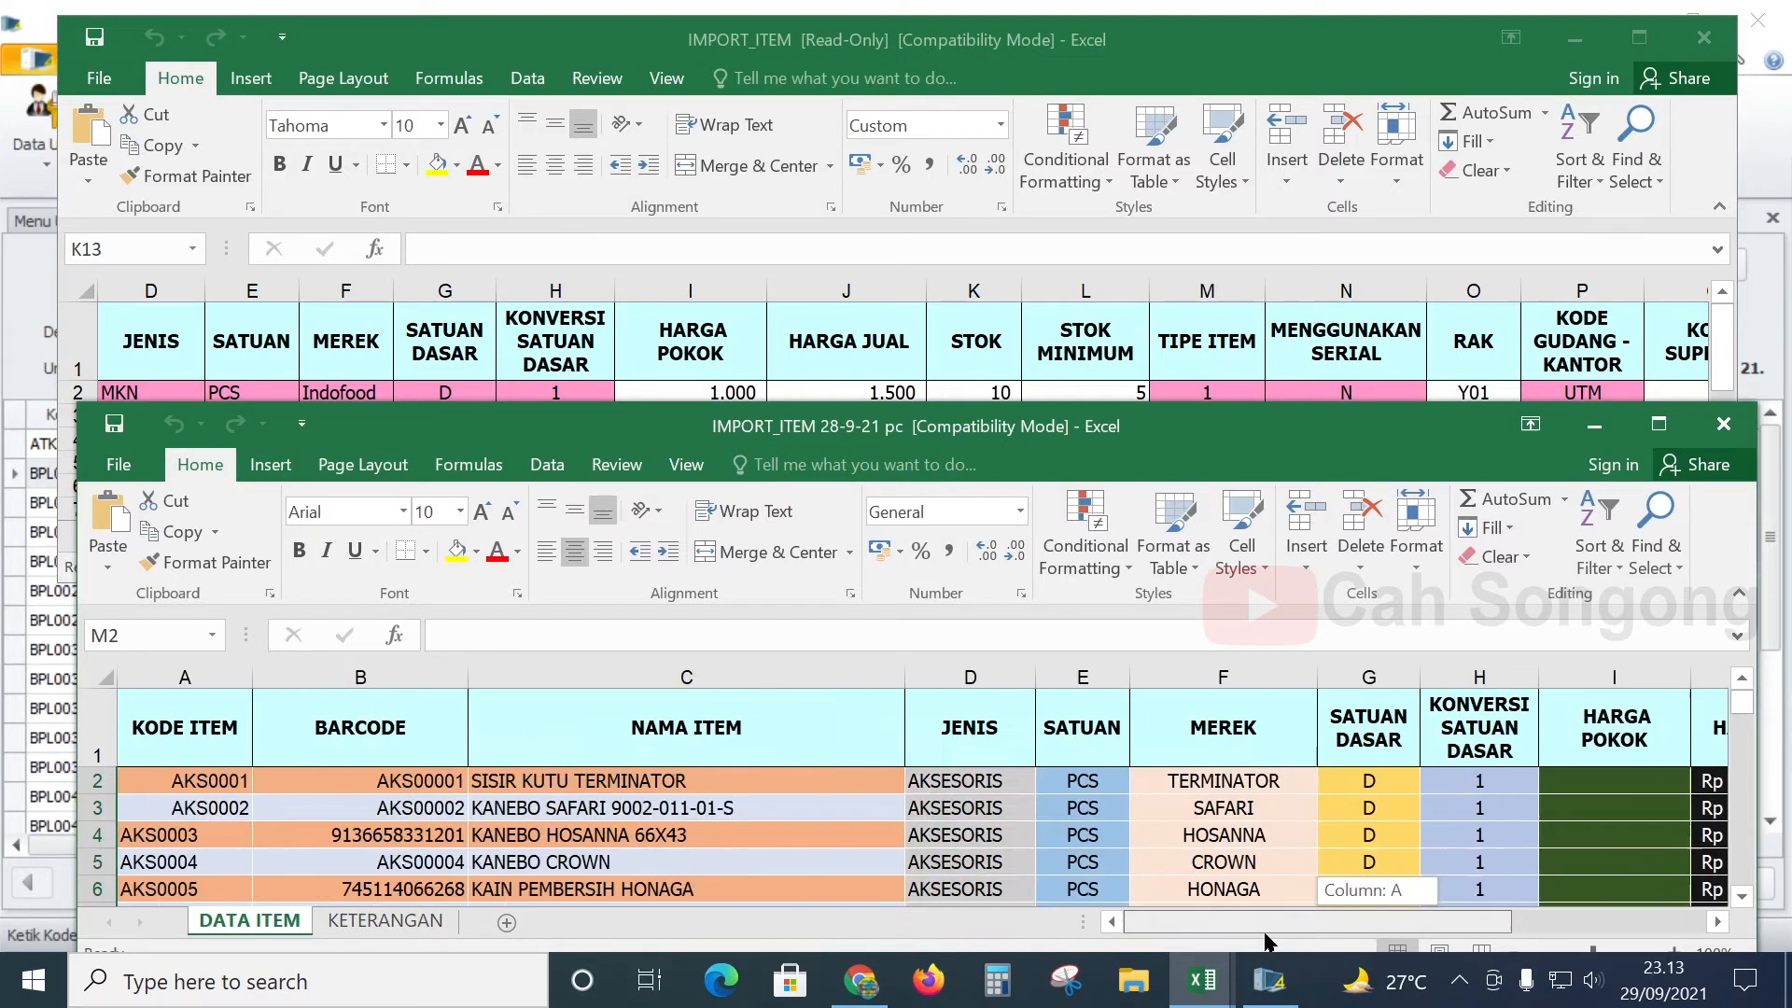
- Compare both workbooks' columns starting from KODE ITEM, then return to the iPos import dialog
left_click(240, 321)
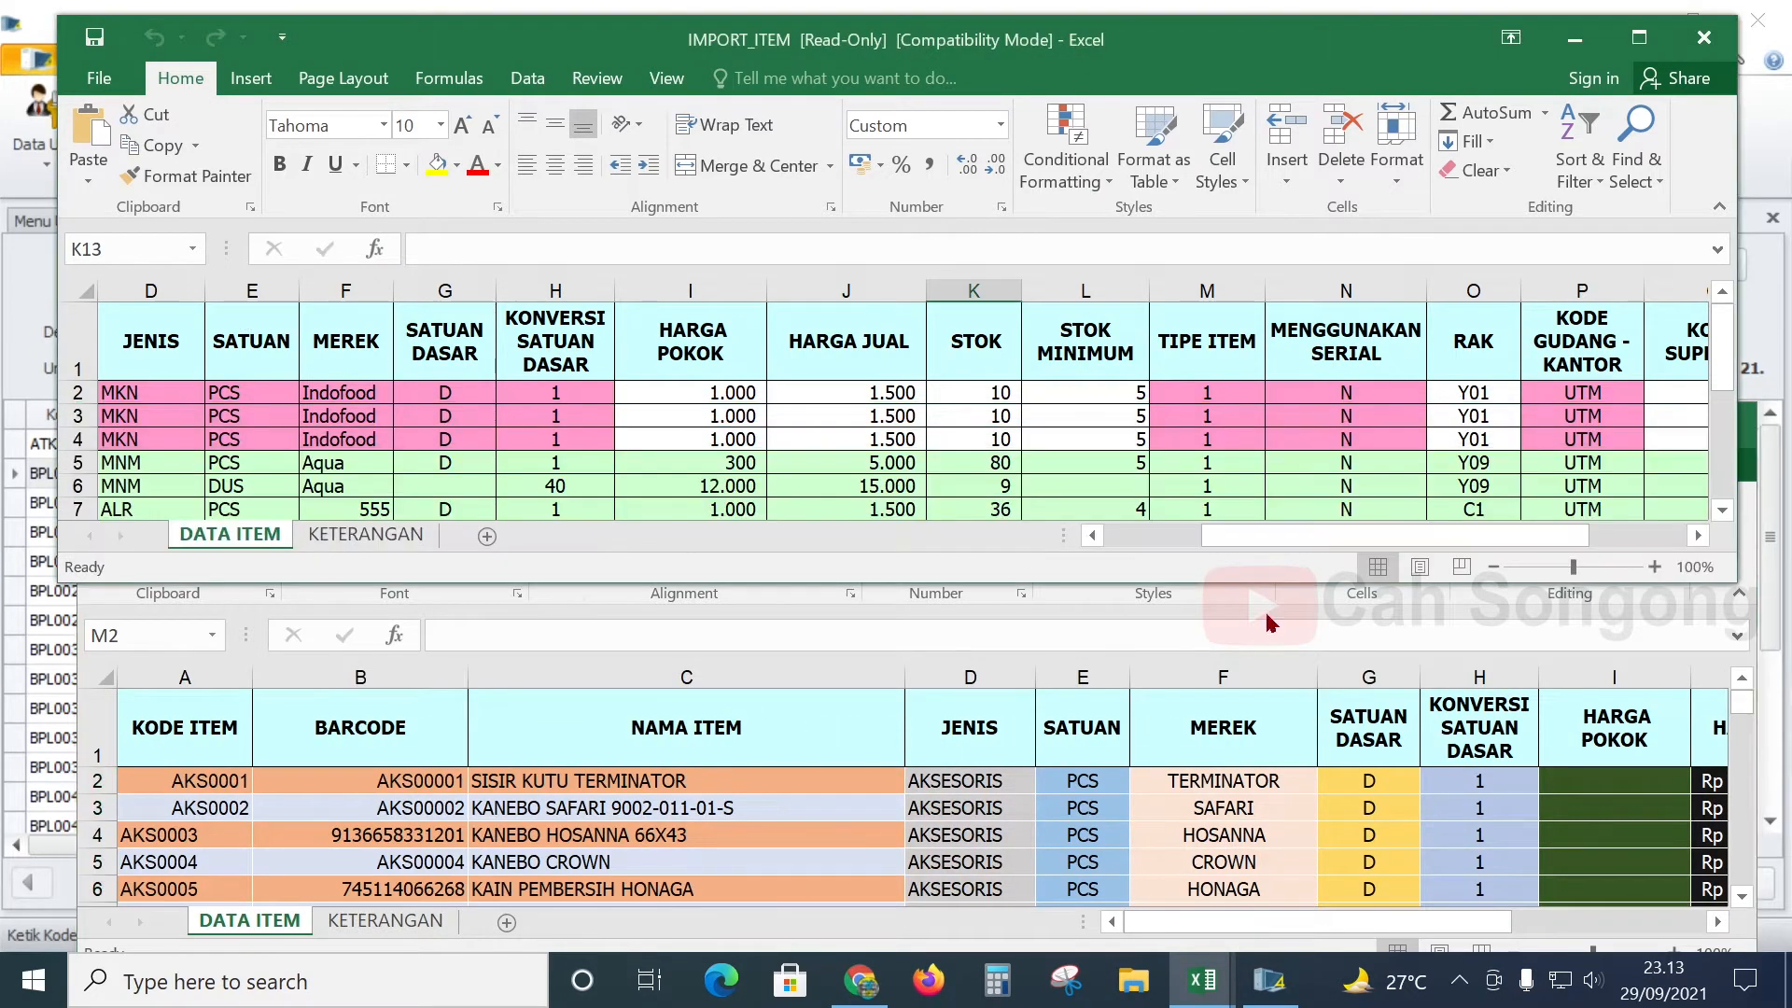
left_click_drag(1521, 536, 1320, 551)
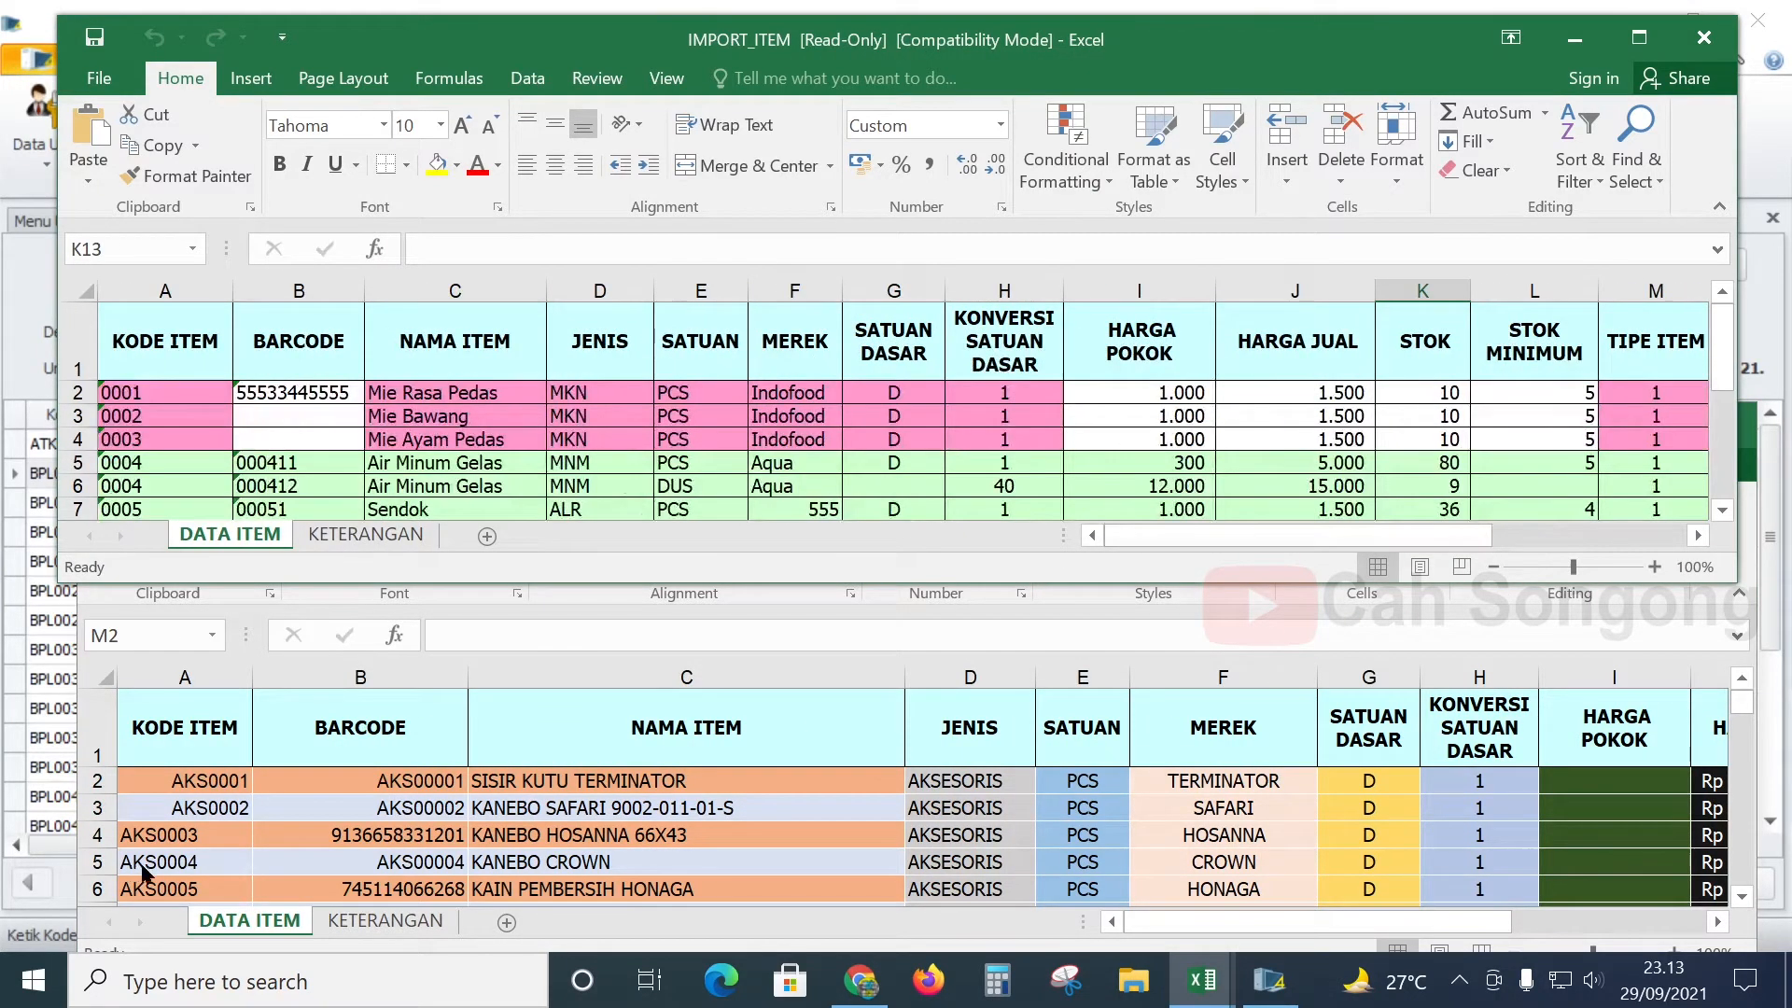
left_click(302, 787)
left_click(214, 748)
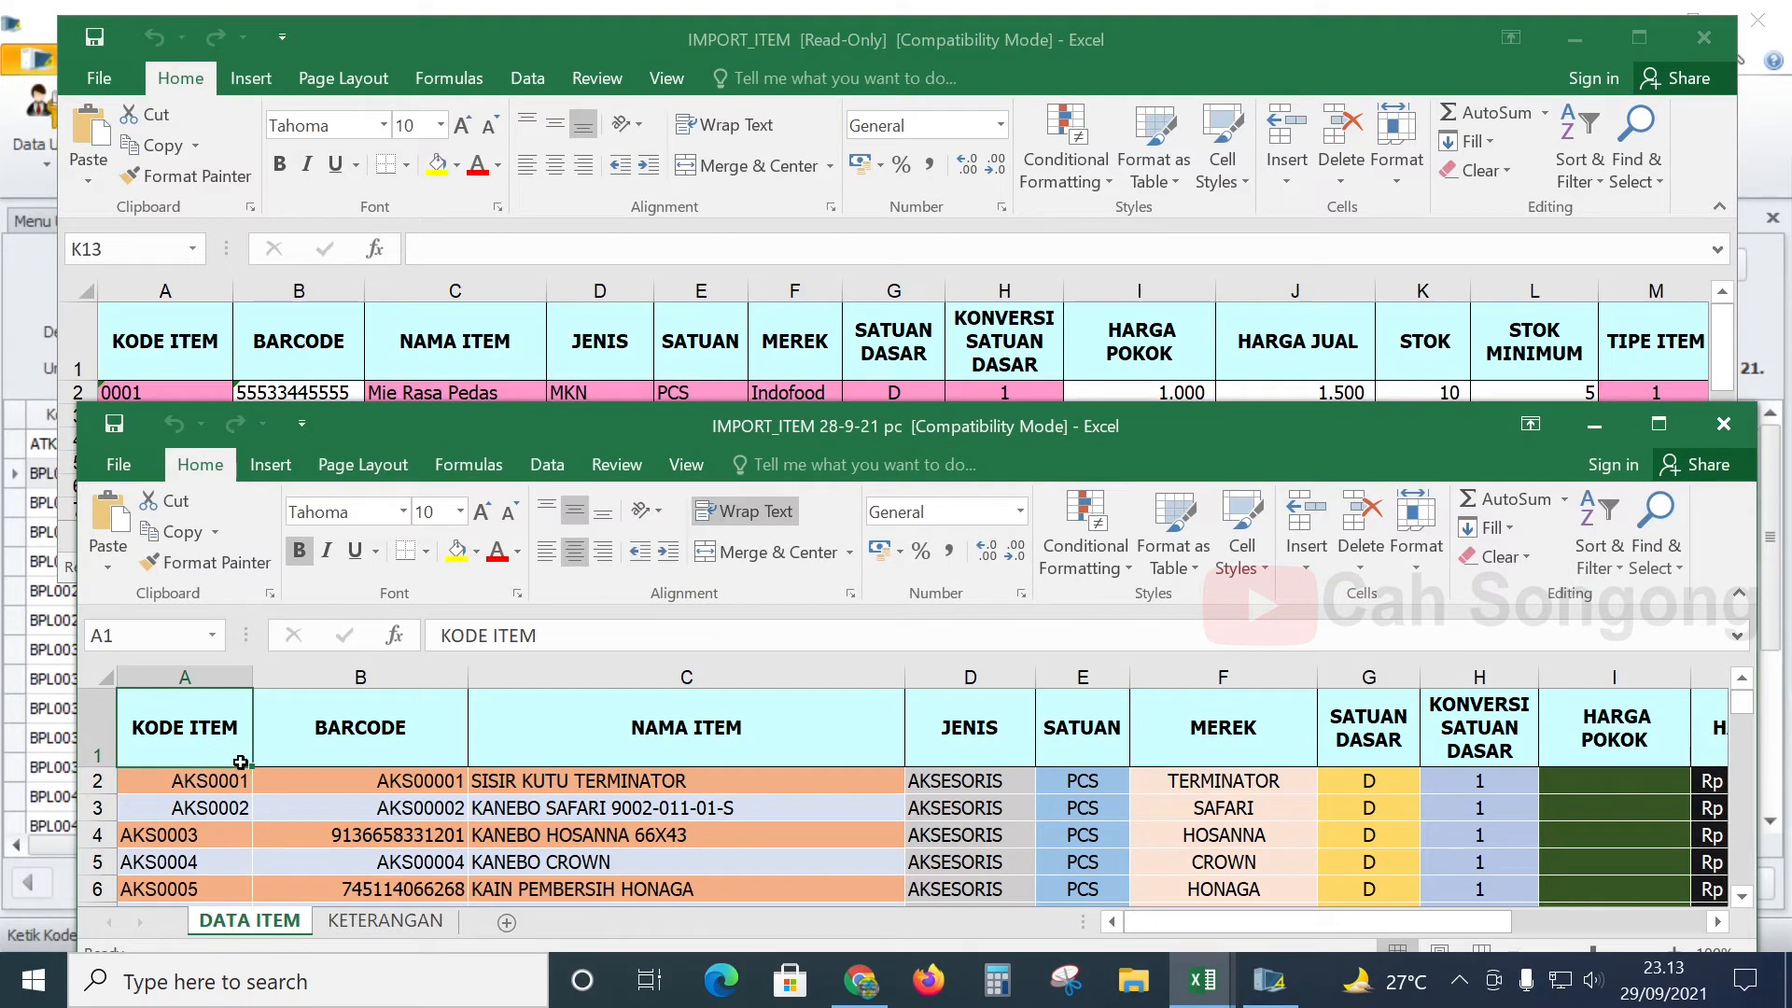
scroll(280, 804, "down", 2)
scroll(279, 817, "up", 2)
scroll(386, 806, "down", 2)
scroll(410, 821, "up", 2)
left_click(30, 278)
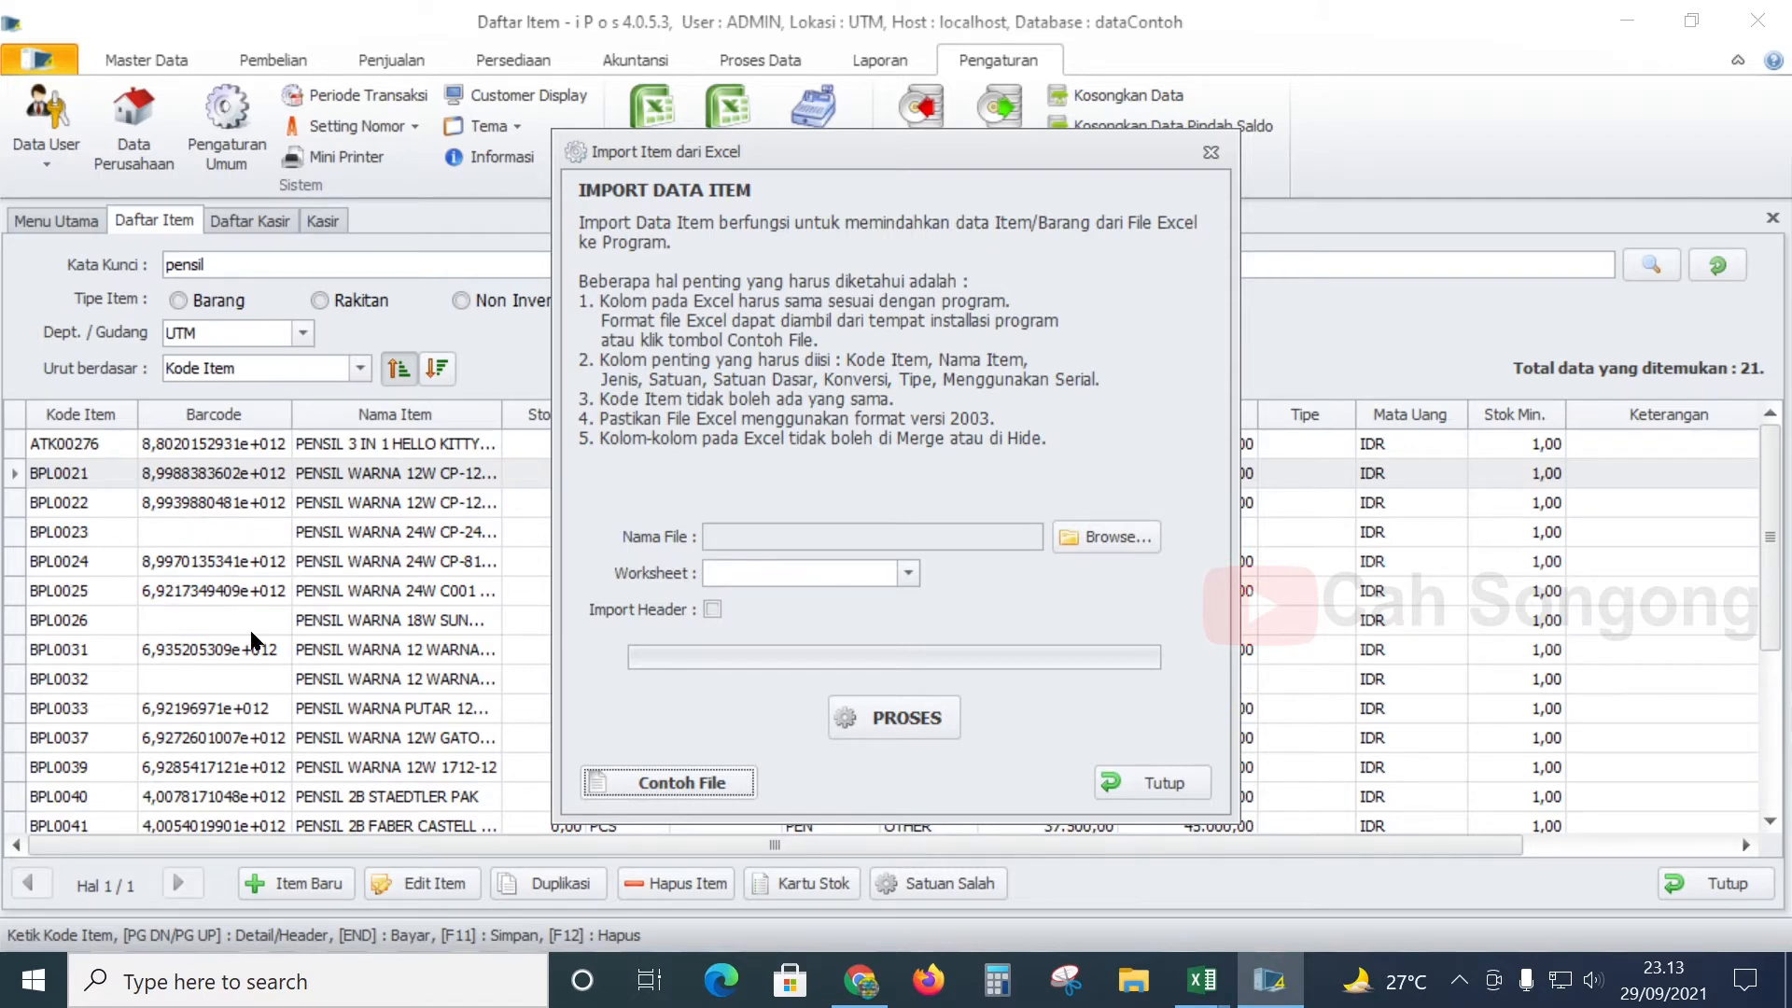
- Select the BARCODE column in IMPORT_ITEM 28-9-21 pc and apply the Number format
left_click(1201, 980)
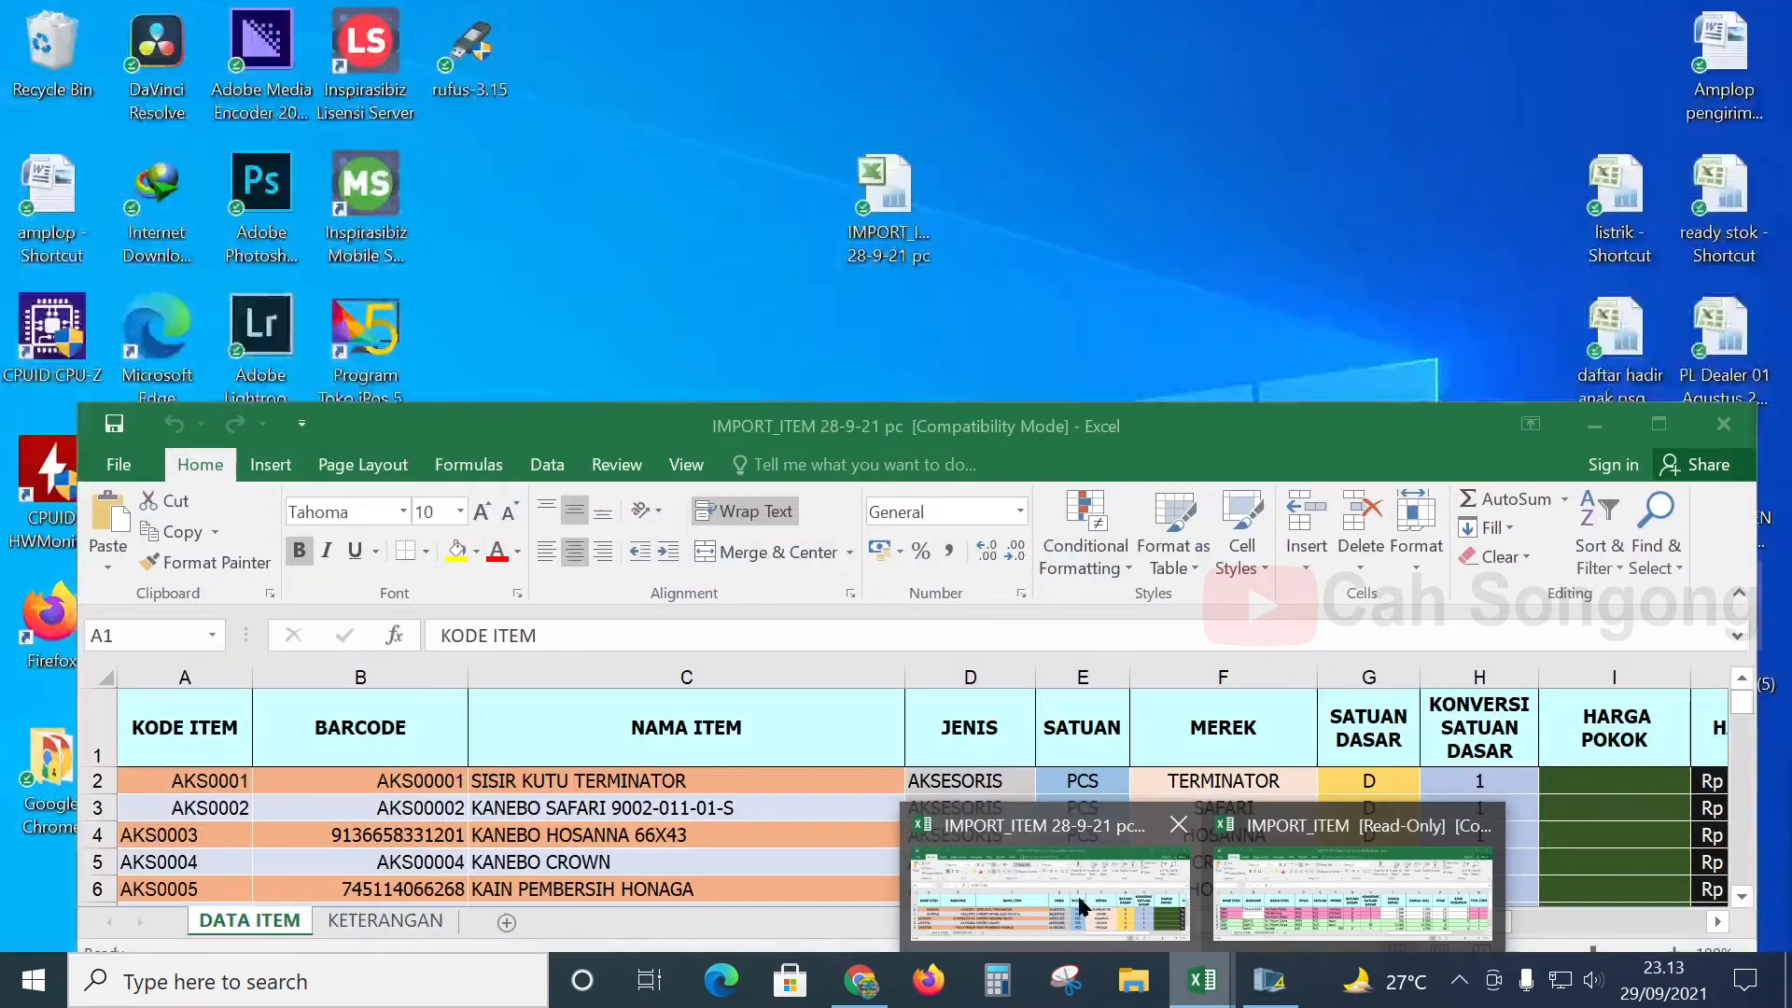
left_click(1082, 896)
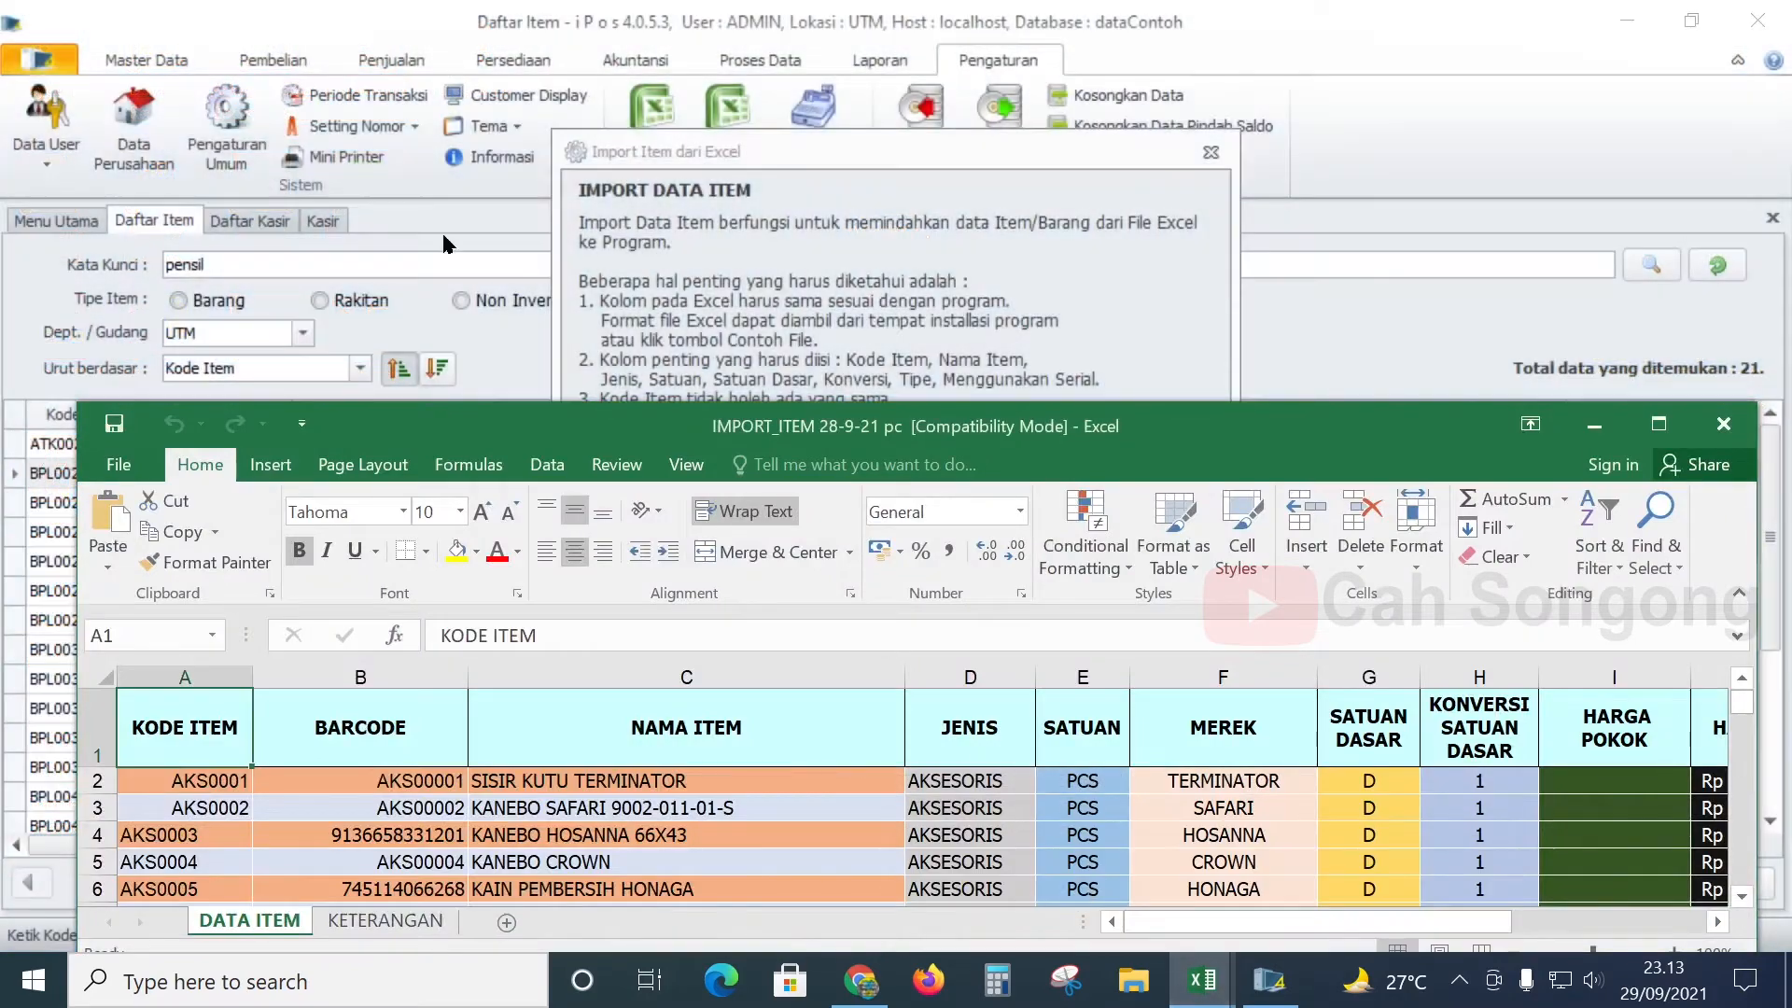
left_click(391, 674)
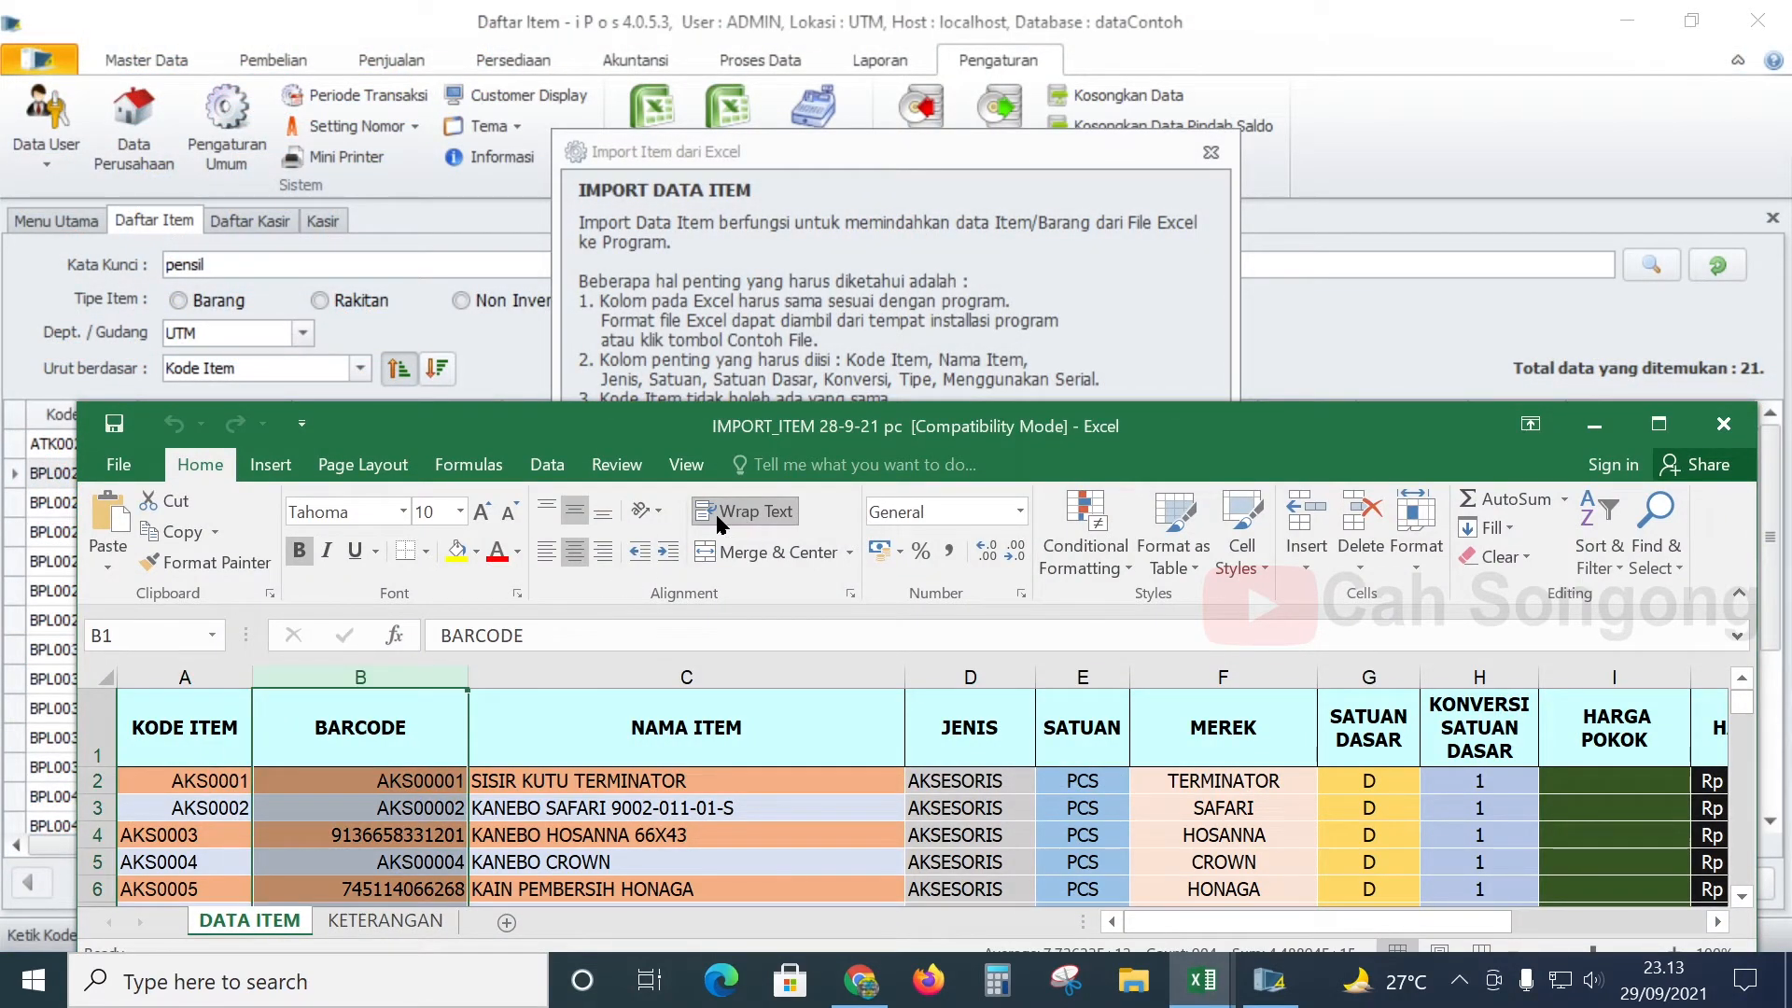
left_click(1021, 513)
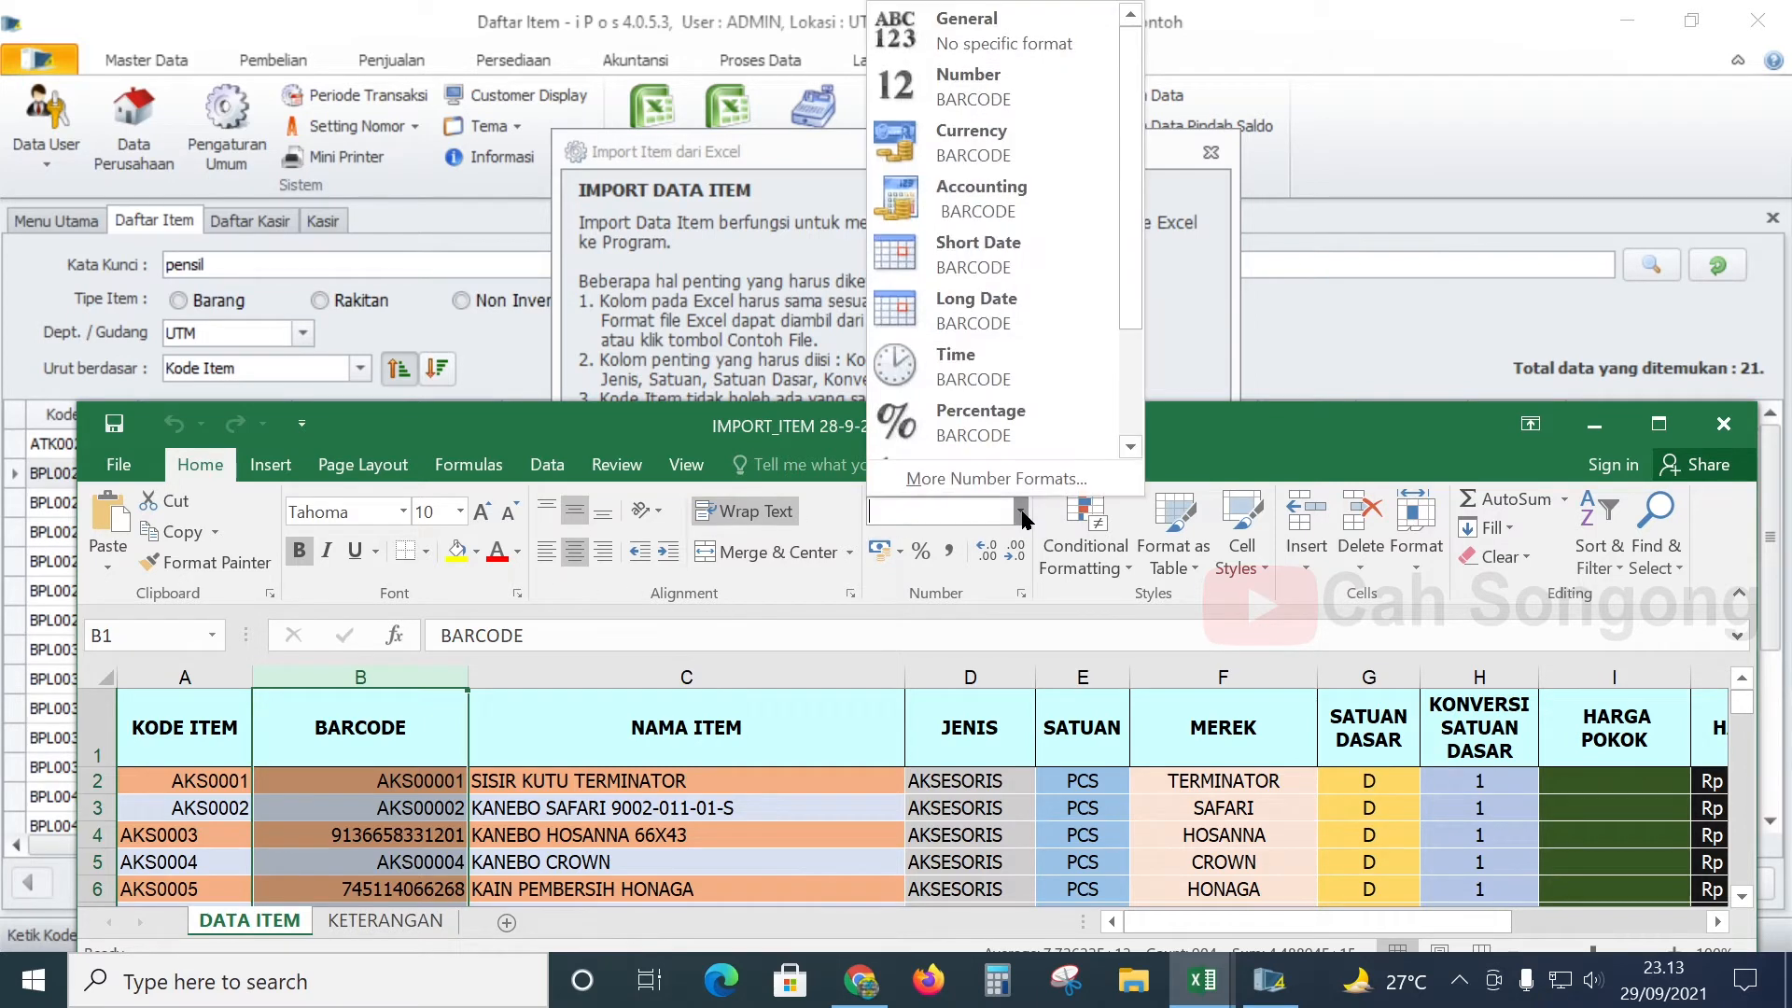
left_click(1021, 101)
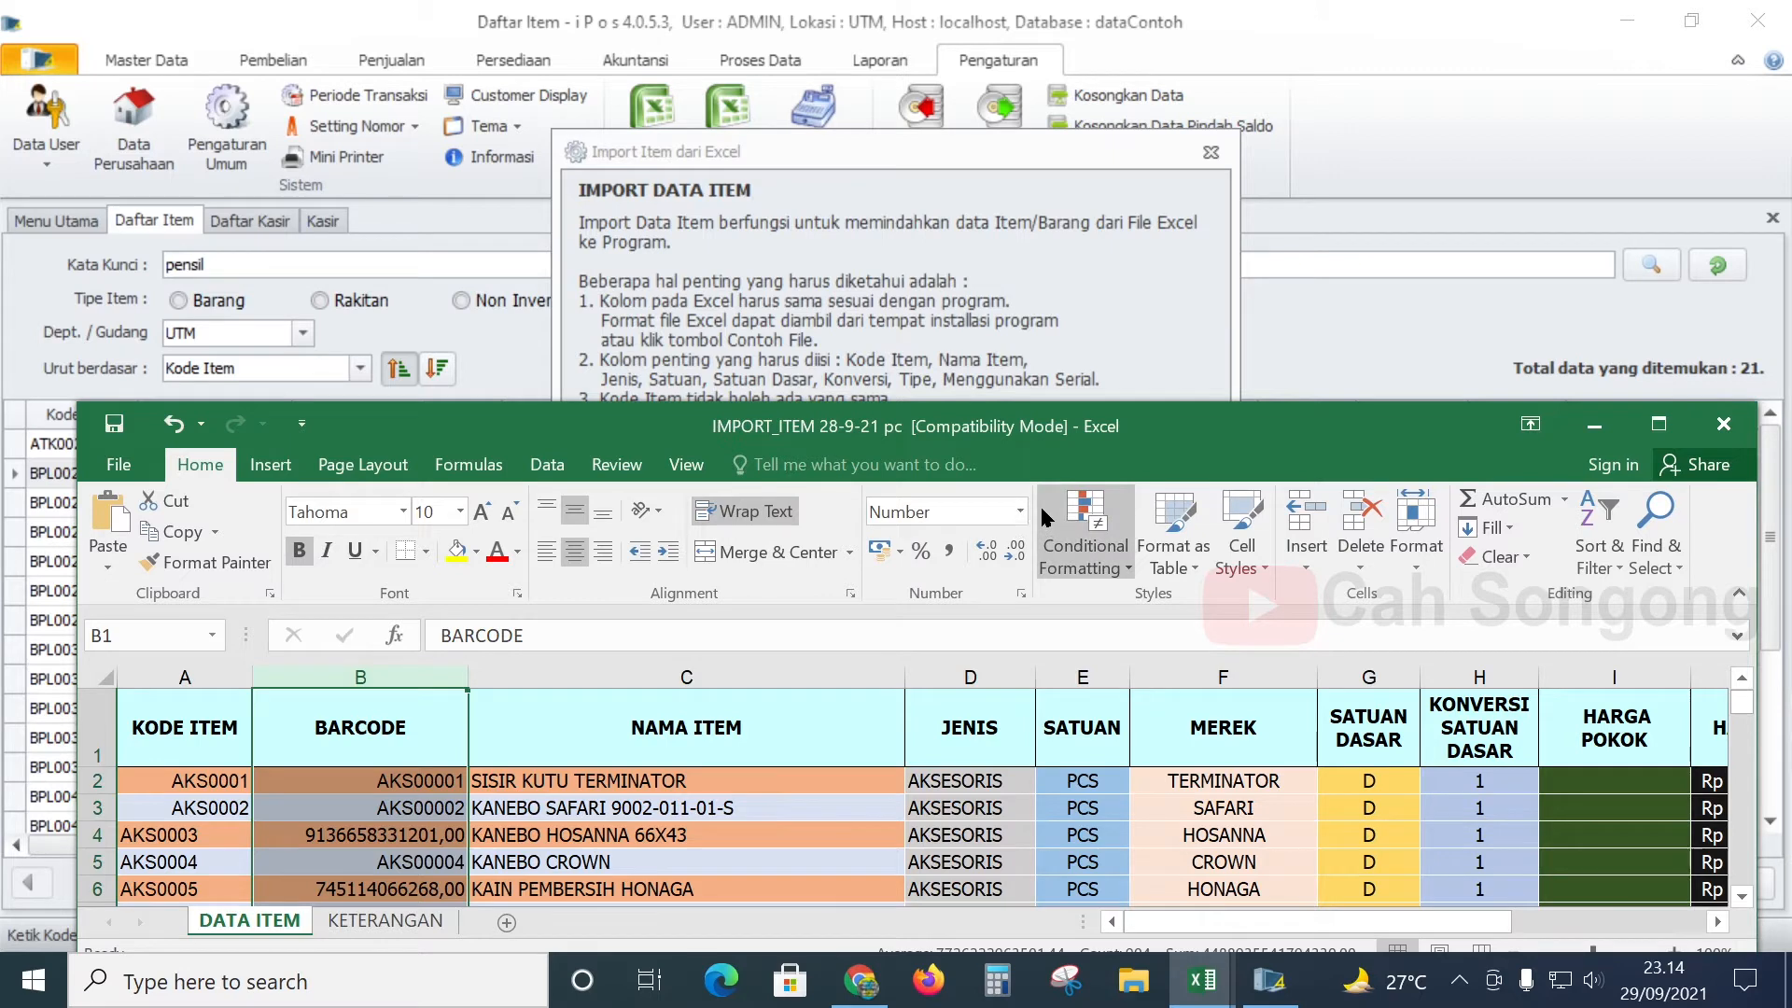
scroll(429, 737, "down", 2)
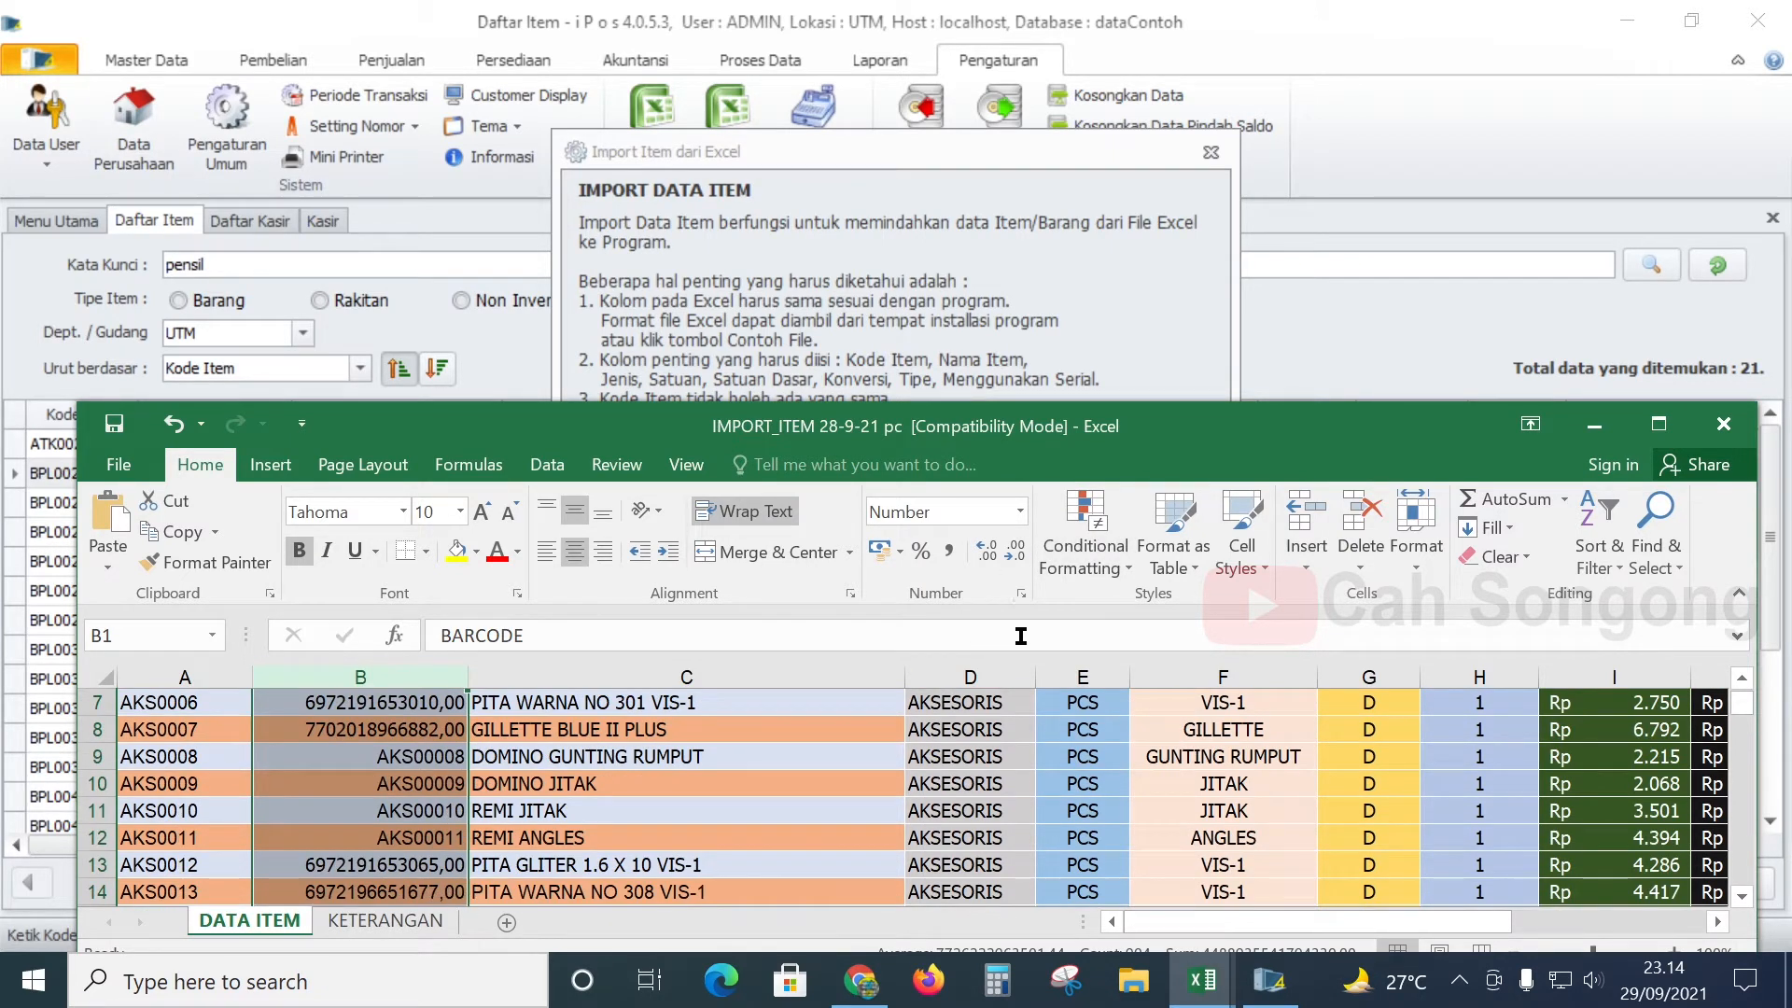
scroll(1027, 603, "up", 2)
left_click(1022, 594)
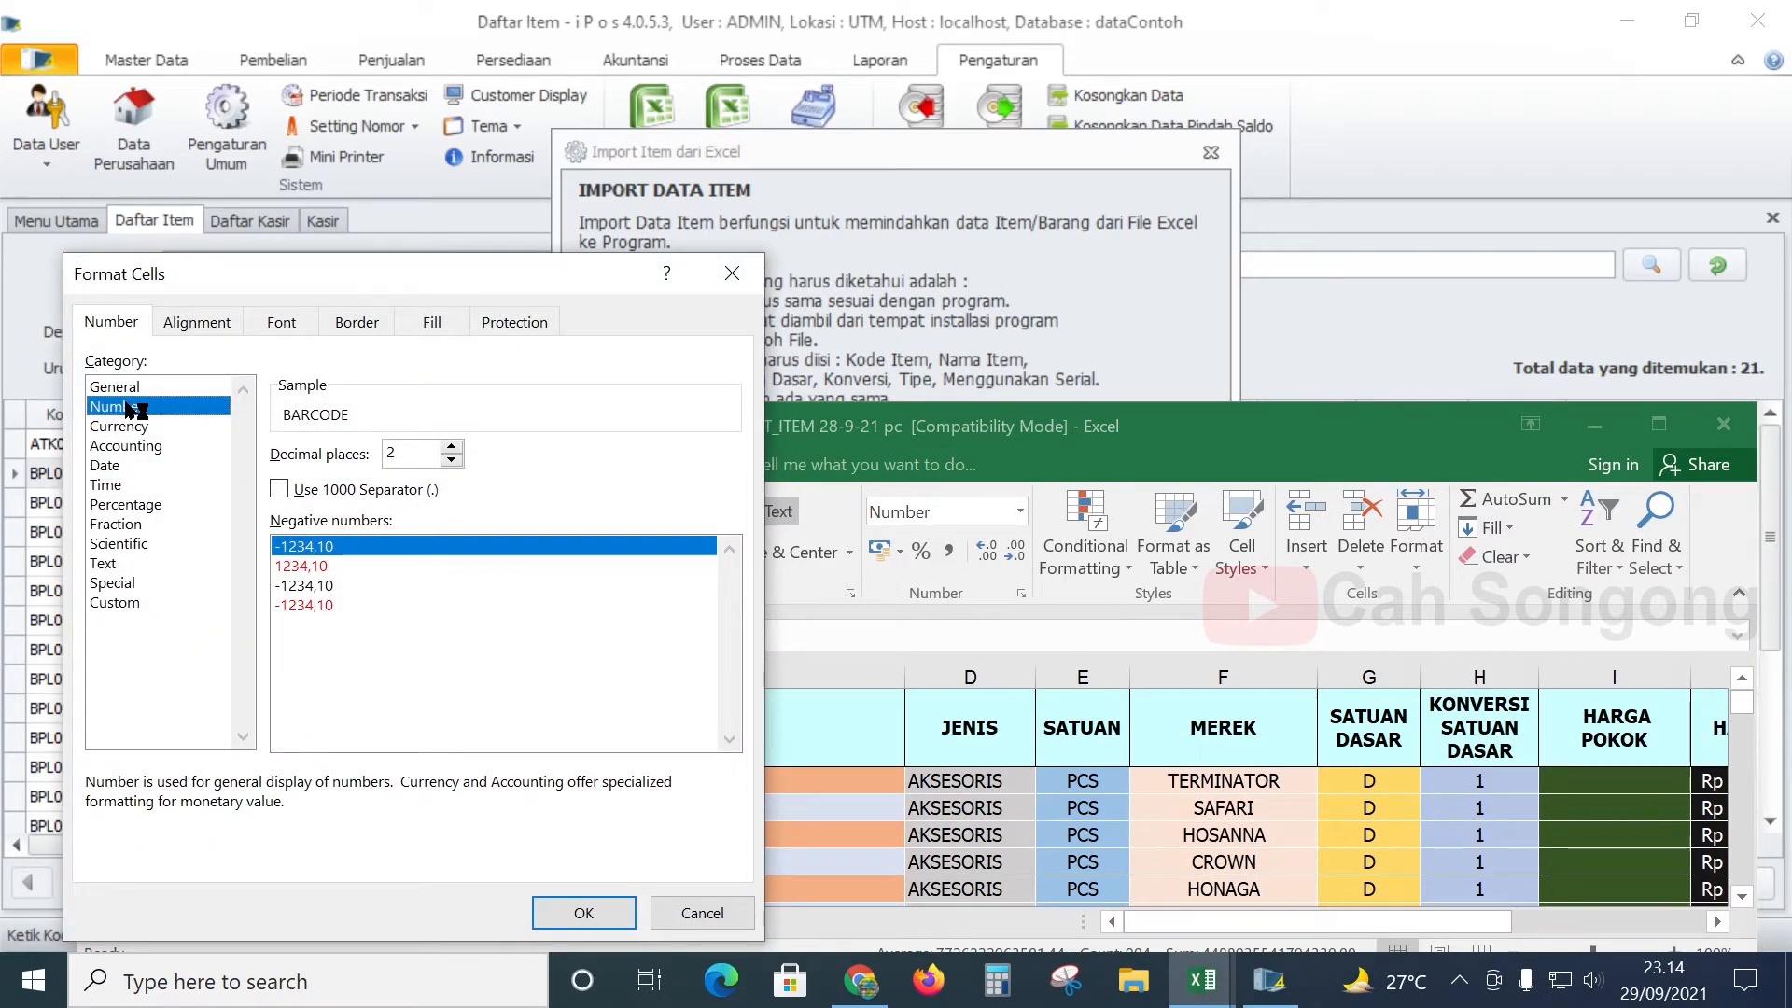
left_click(732, 273)
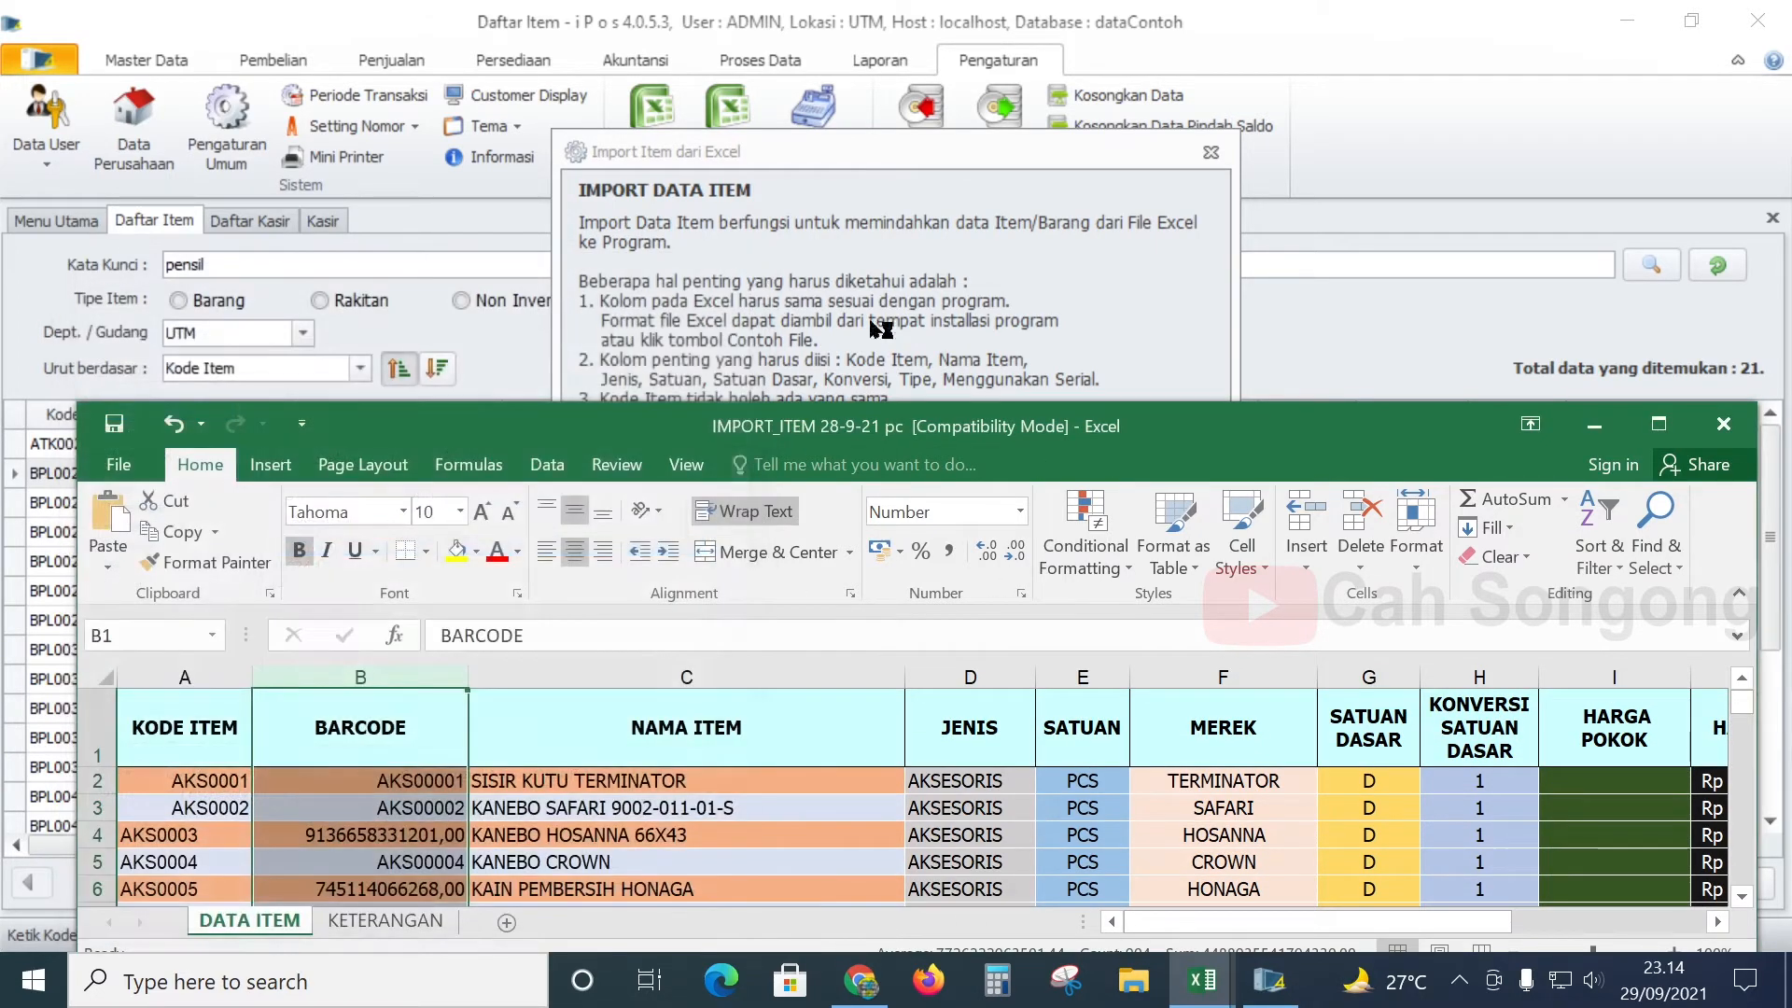
- Set the BARCODE Number format to 0 decimal places in Format Cells
left_click(1023, 595)
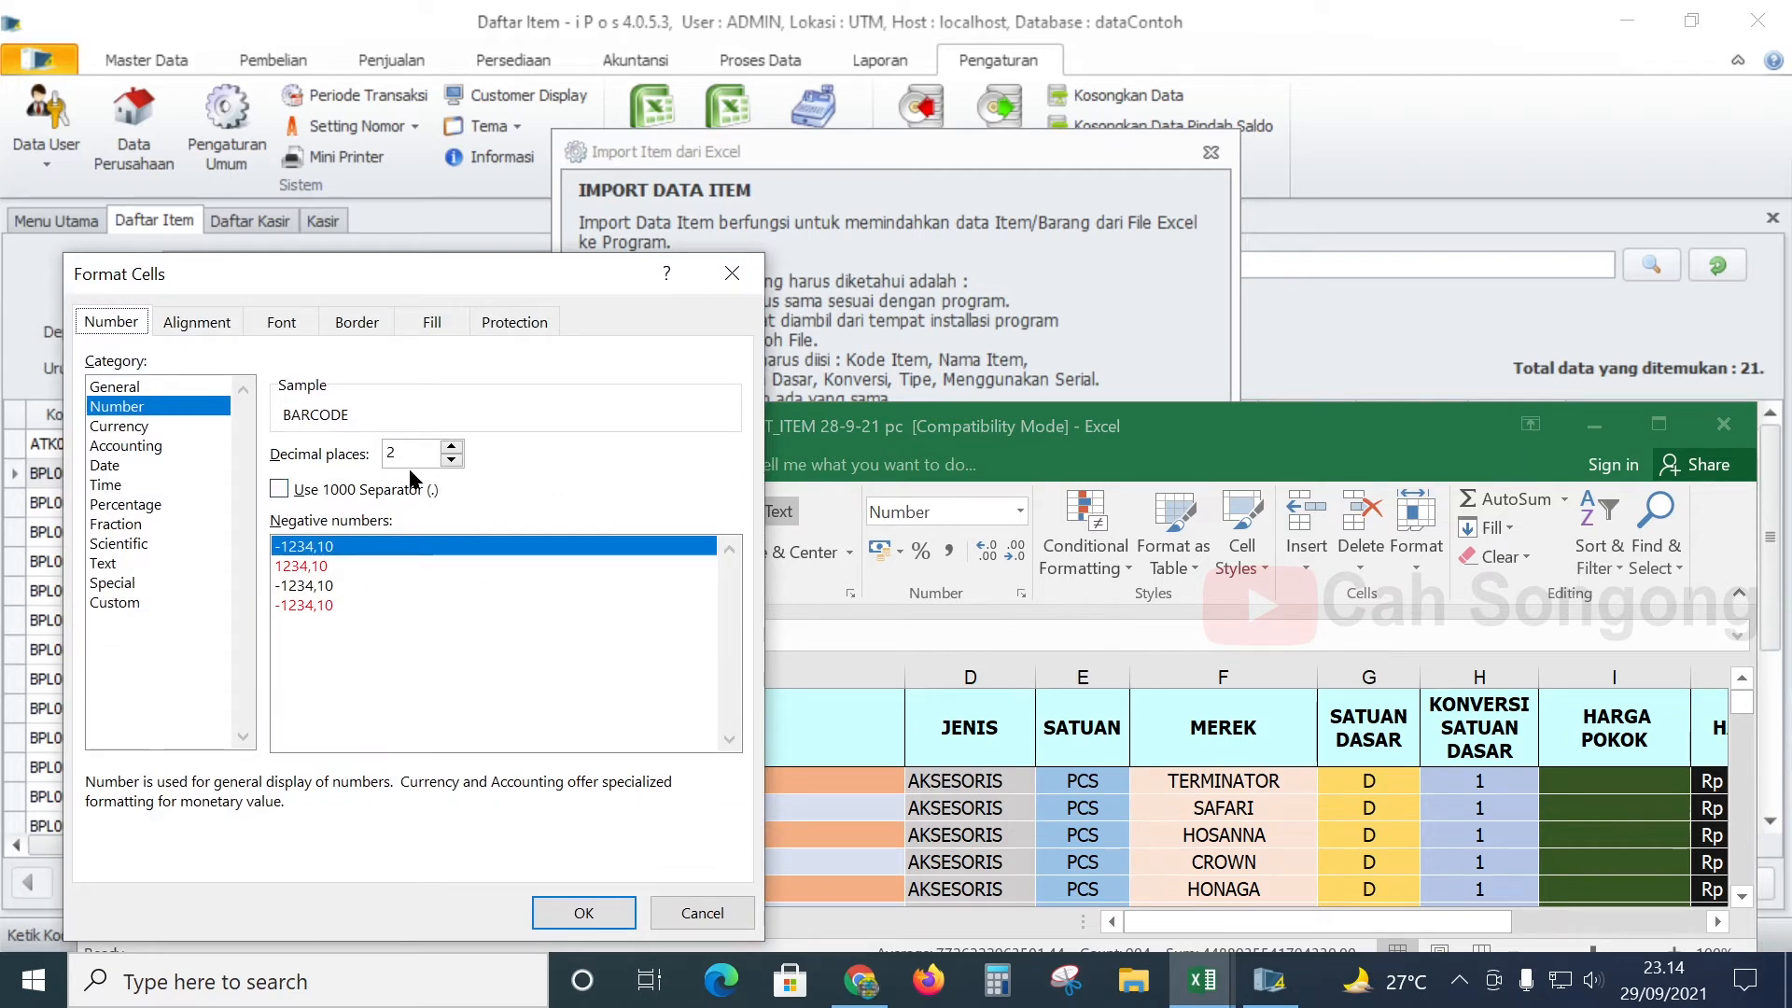
left_click(451, 447)
left_click(451, 460)
left_click(452, 460)
left_click(452, 460)
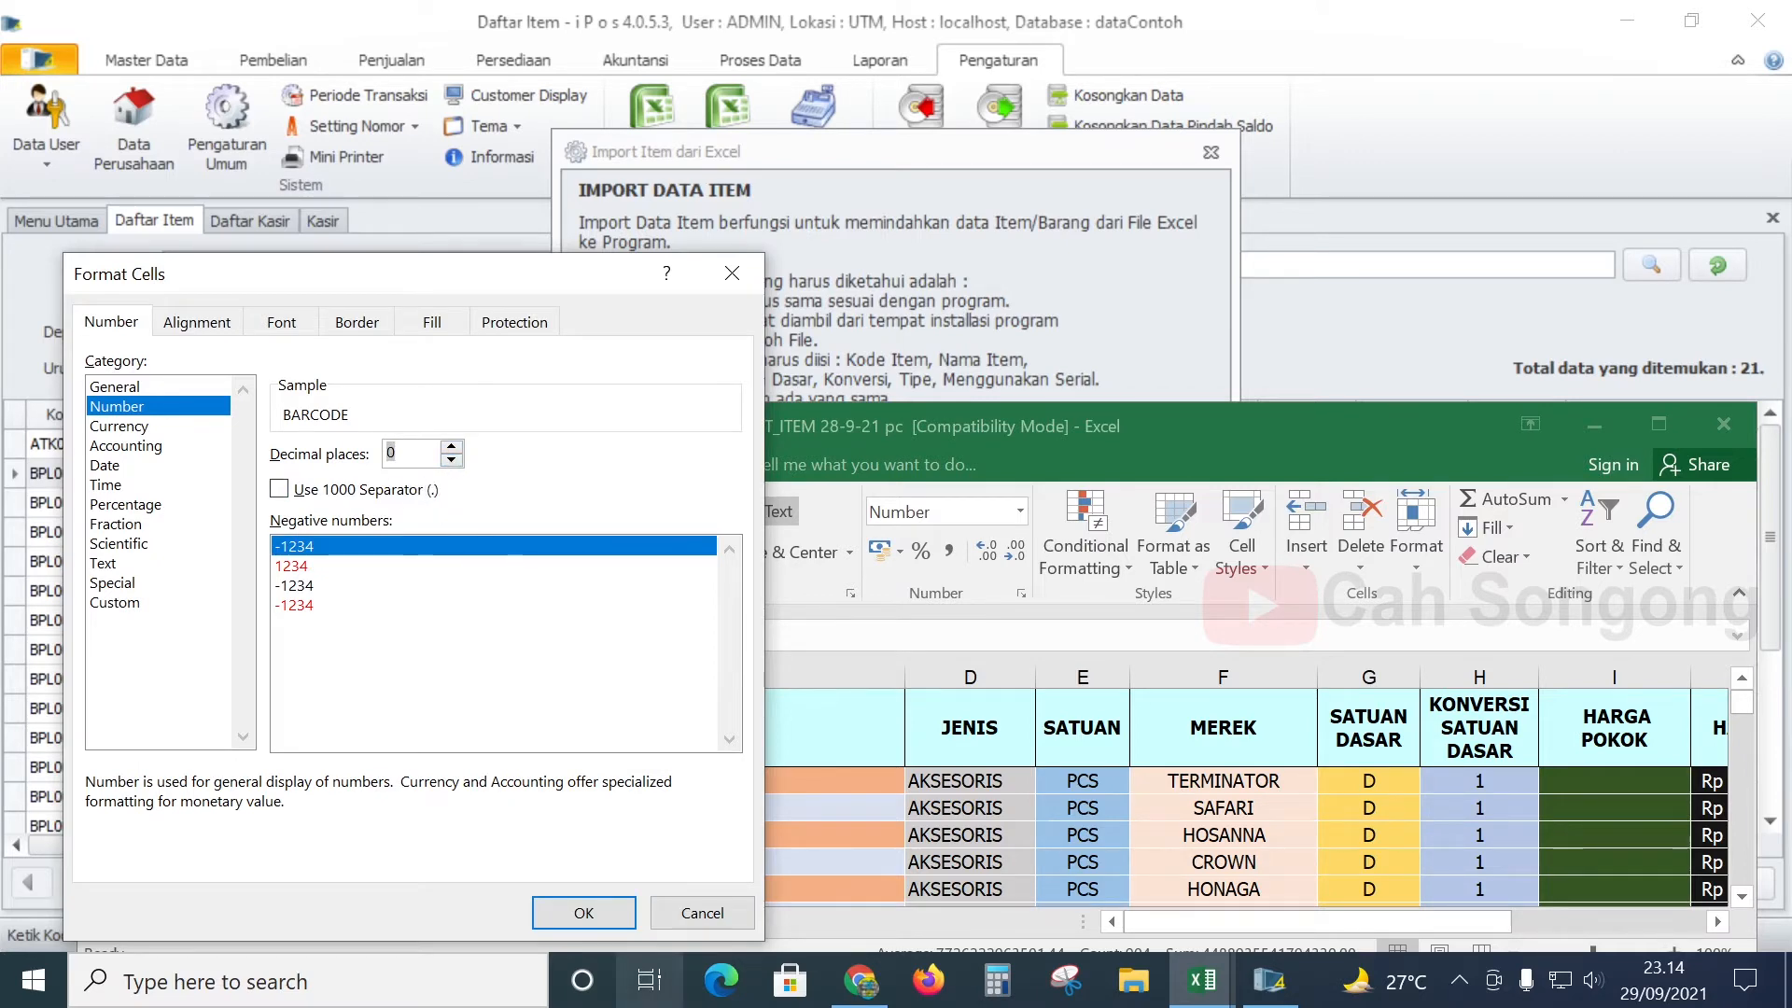
left_click(580, 912)
- Scroll to check the whole-number barcodes, select cell C4, and list the open workbooks
scroll(388, 810, "down", 5)
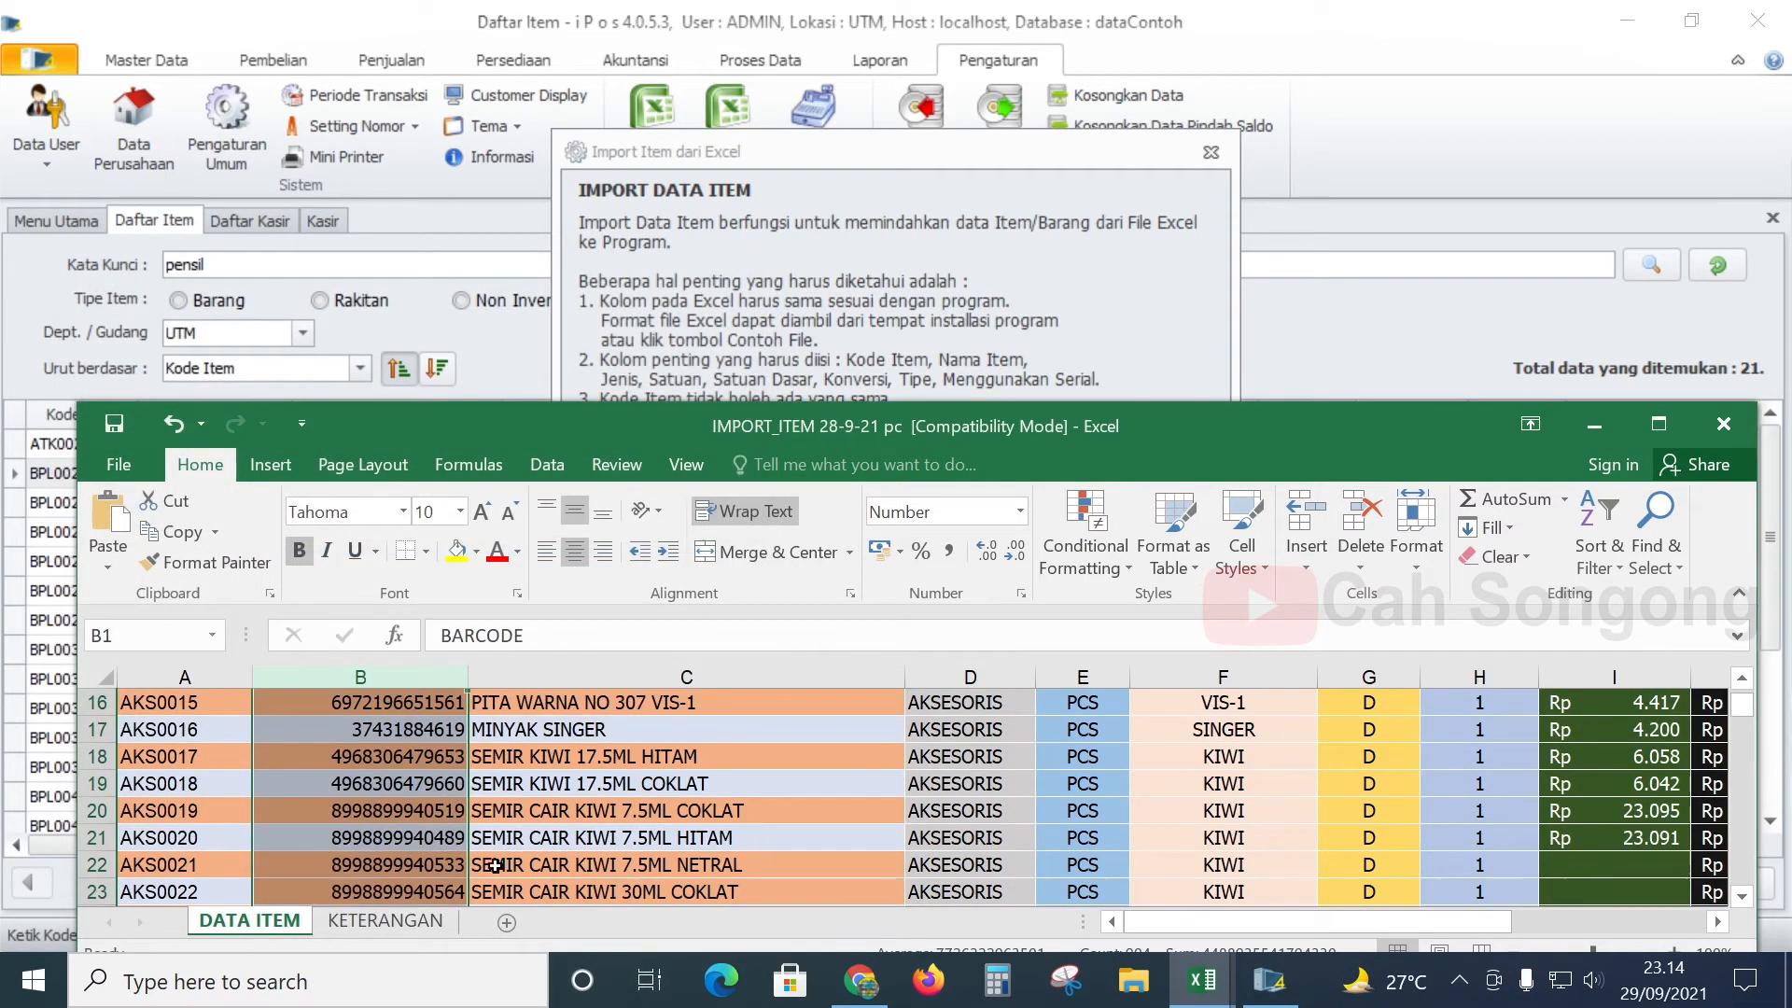
scroll(388, 810, "down", 4)
scroll(388, 810, "down", 13)
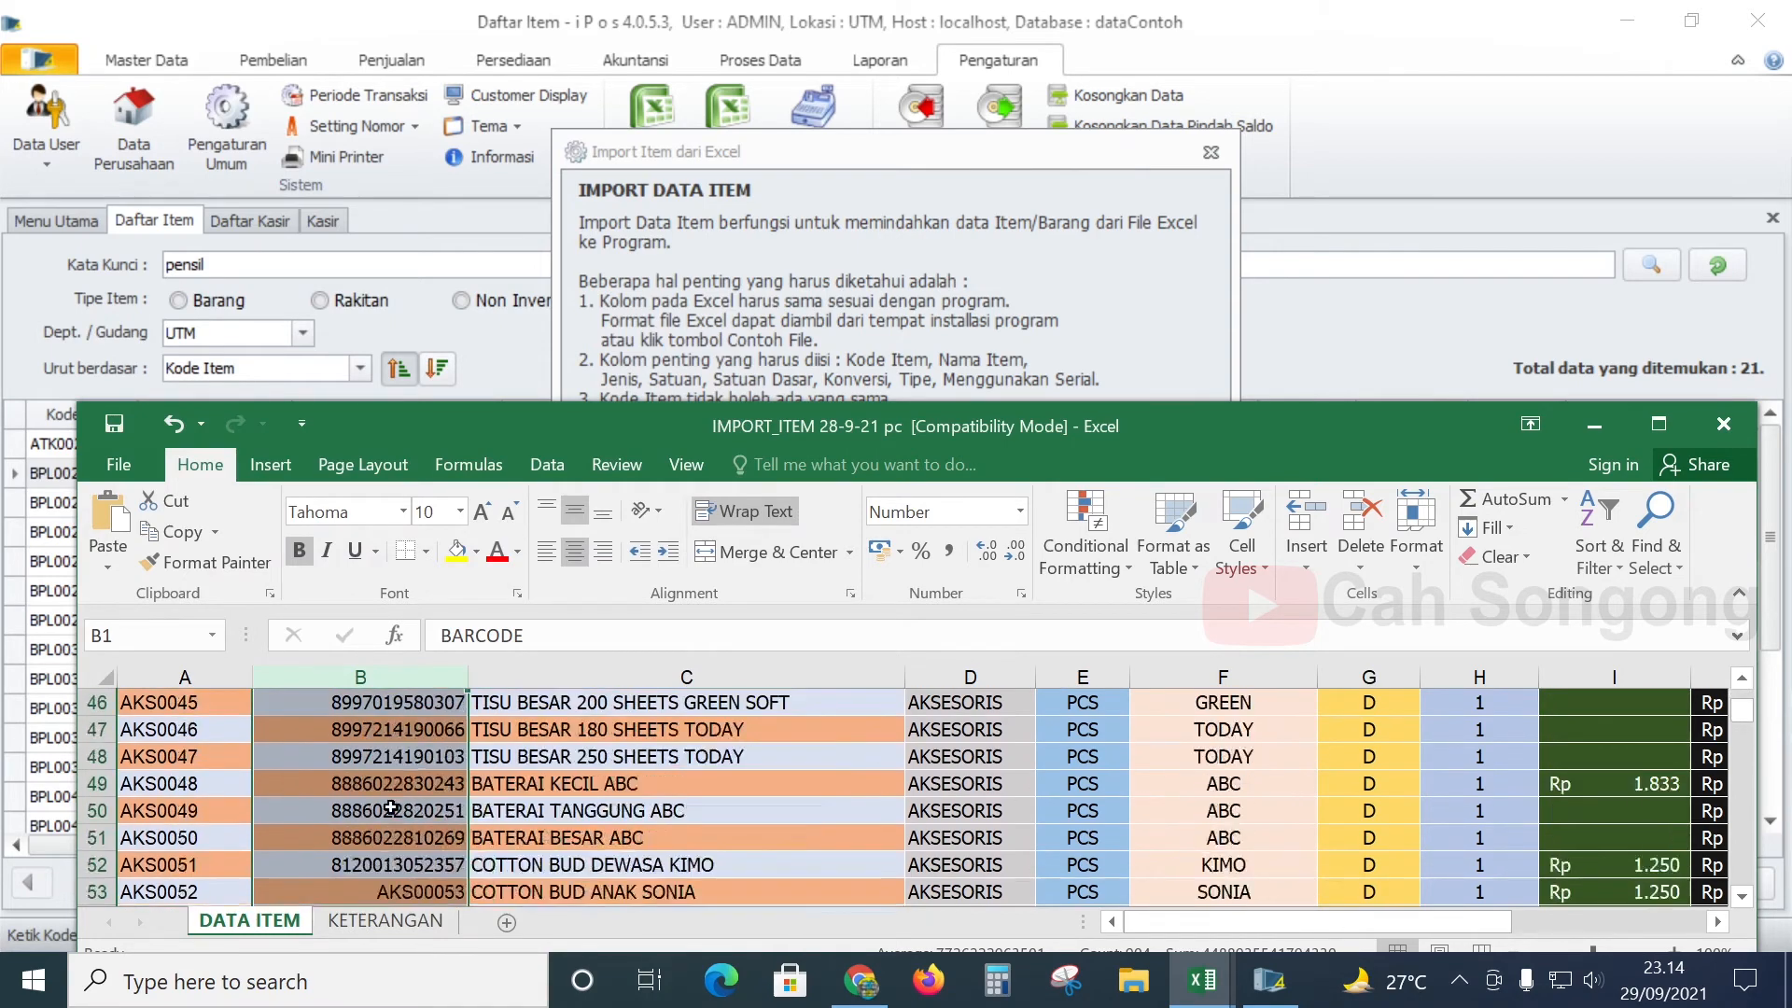
scroll(391, 801, "up", 20)
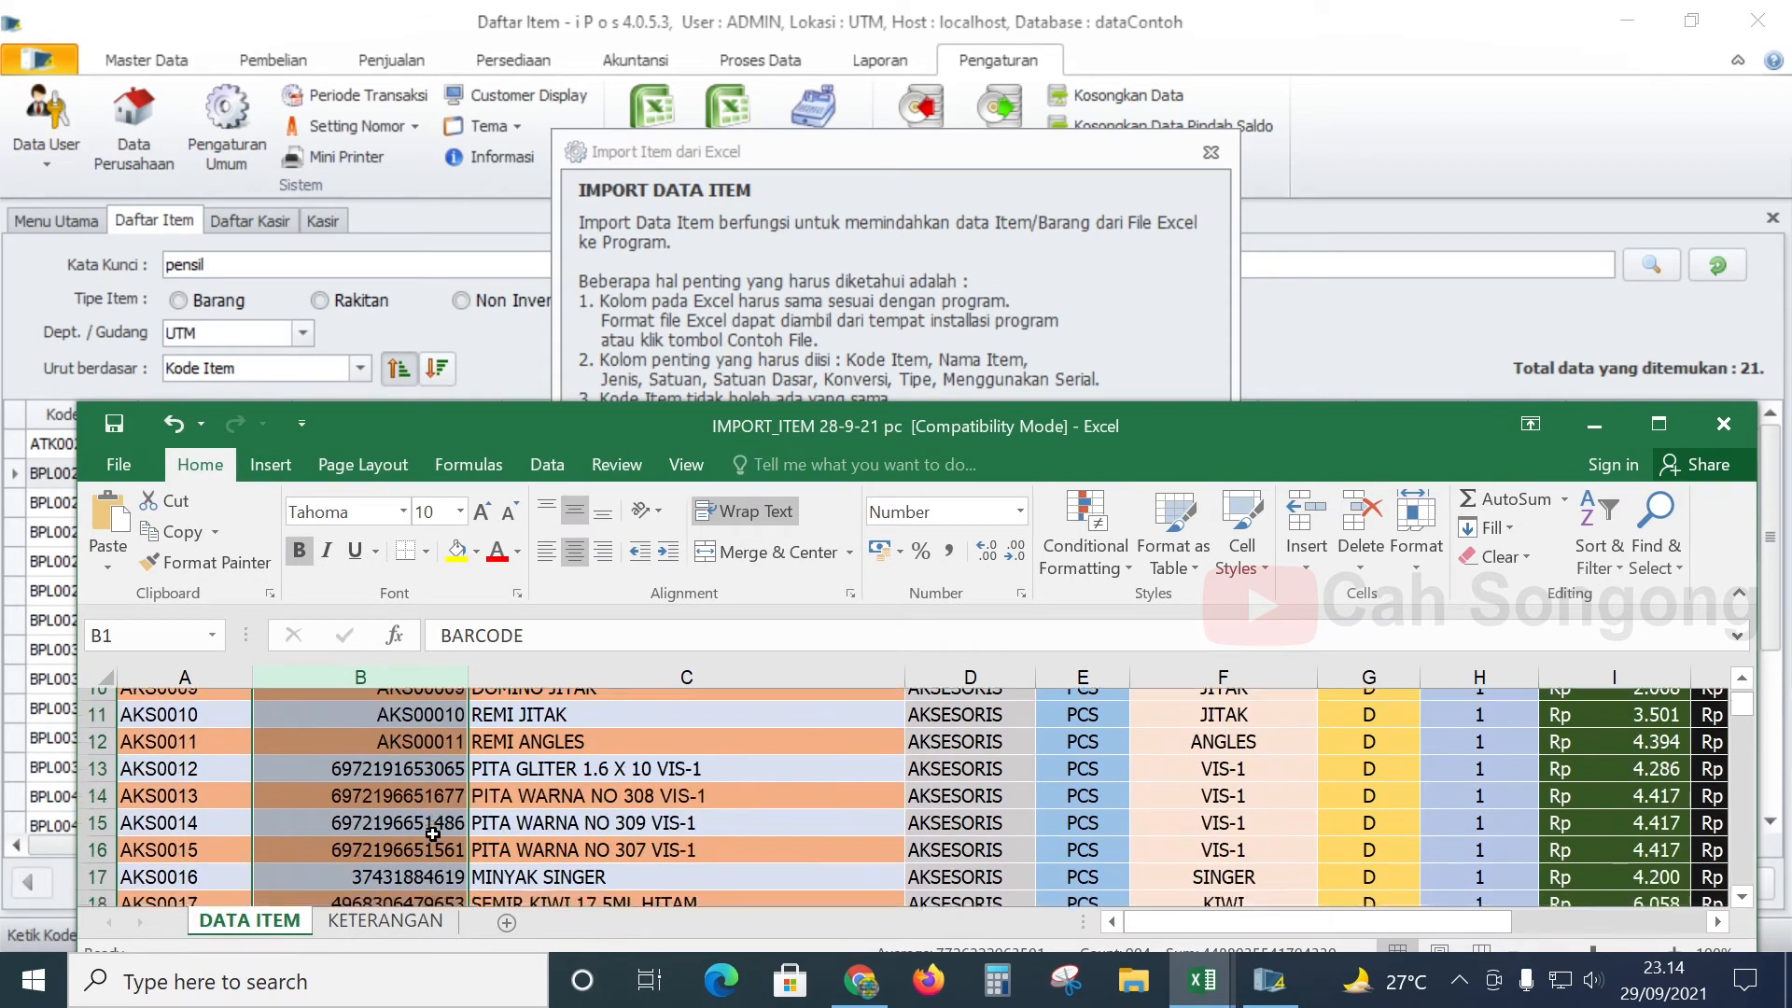
left_click(800, 825)
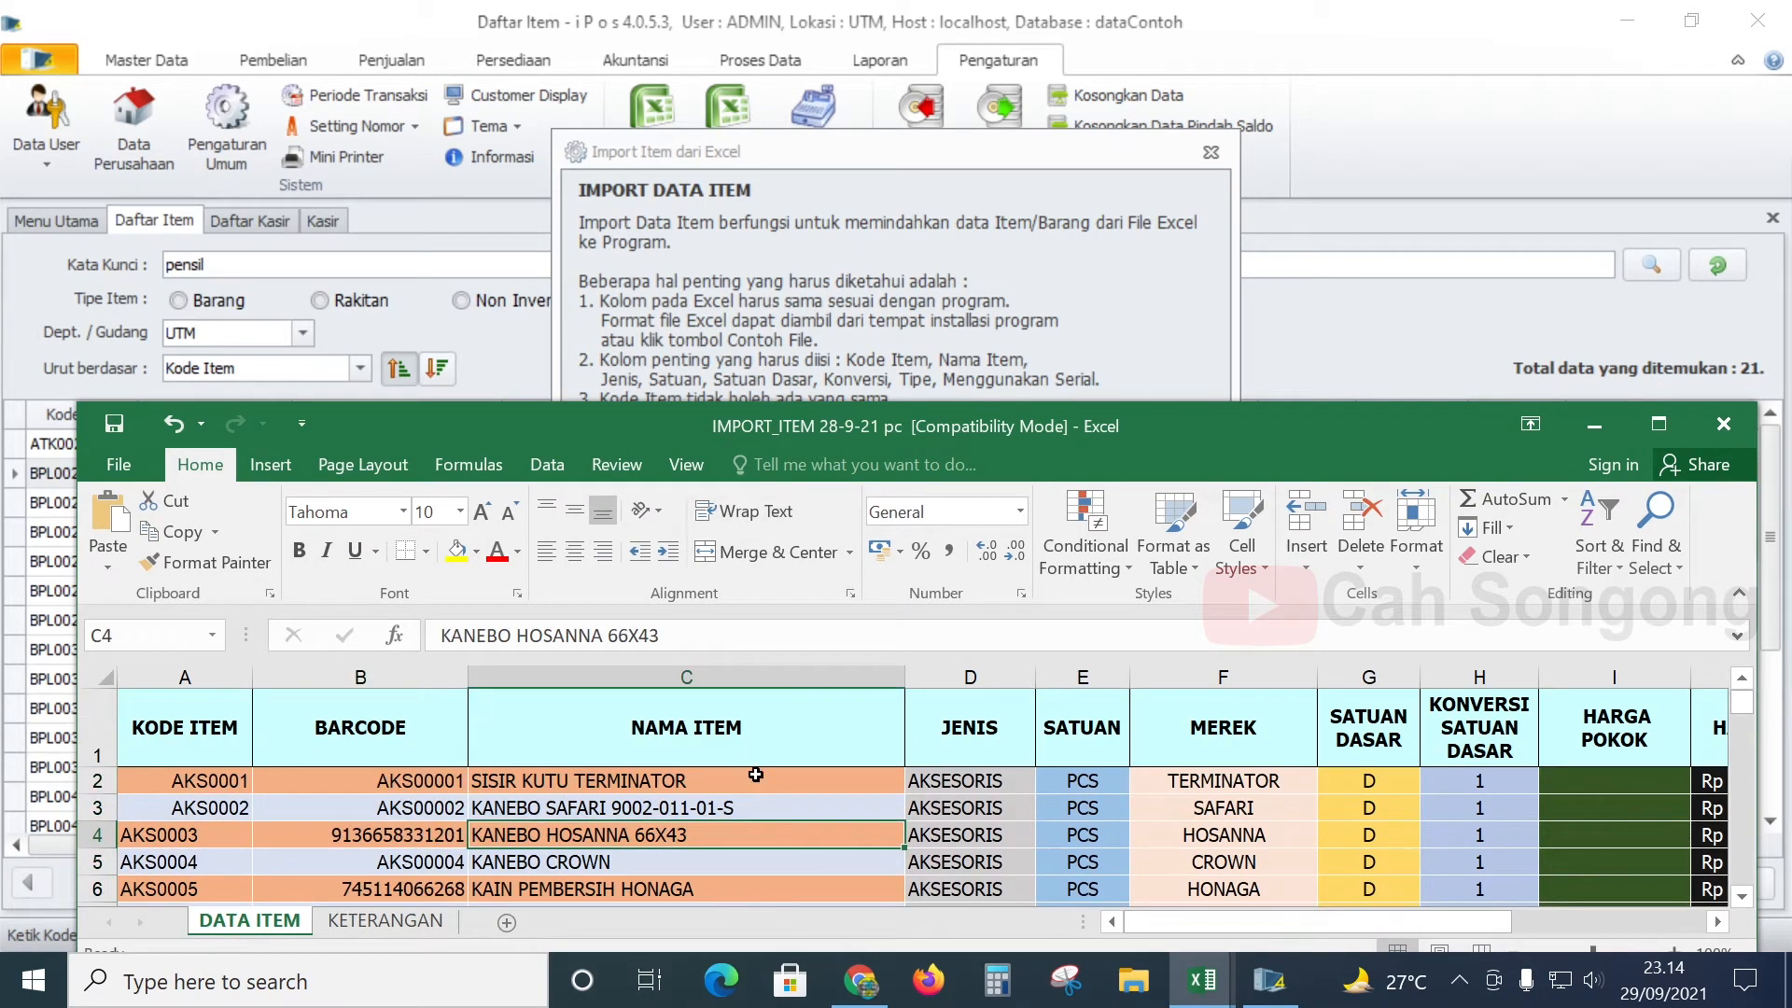
left_click(1201, 980)
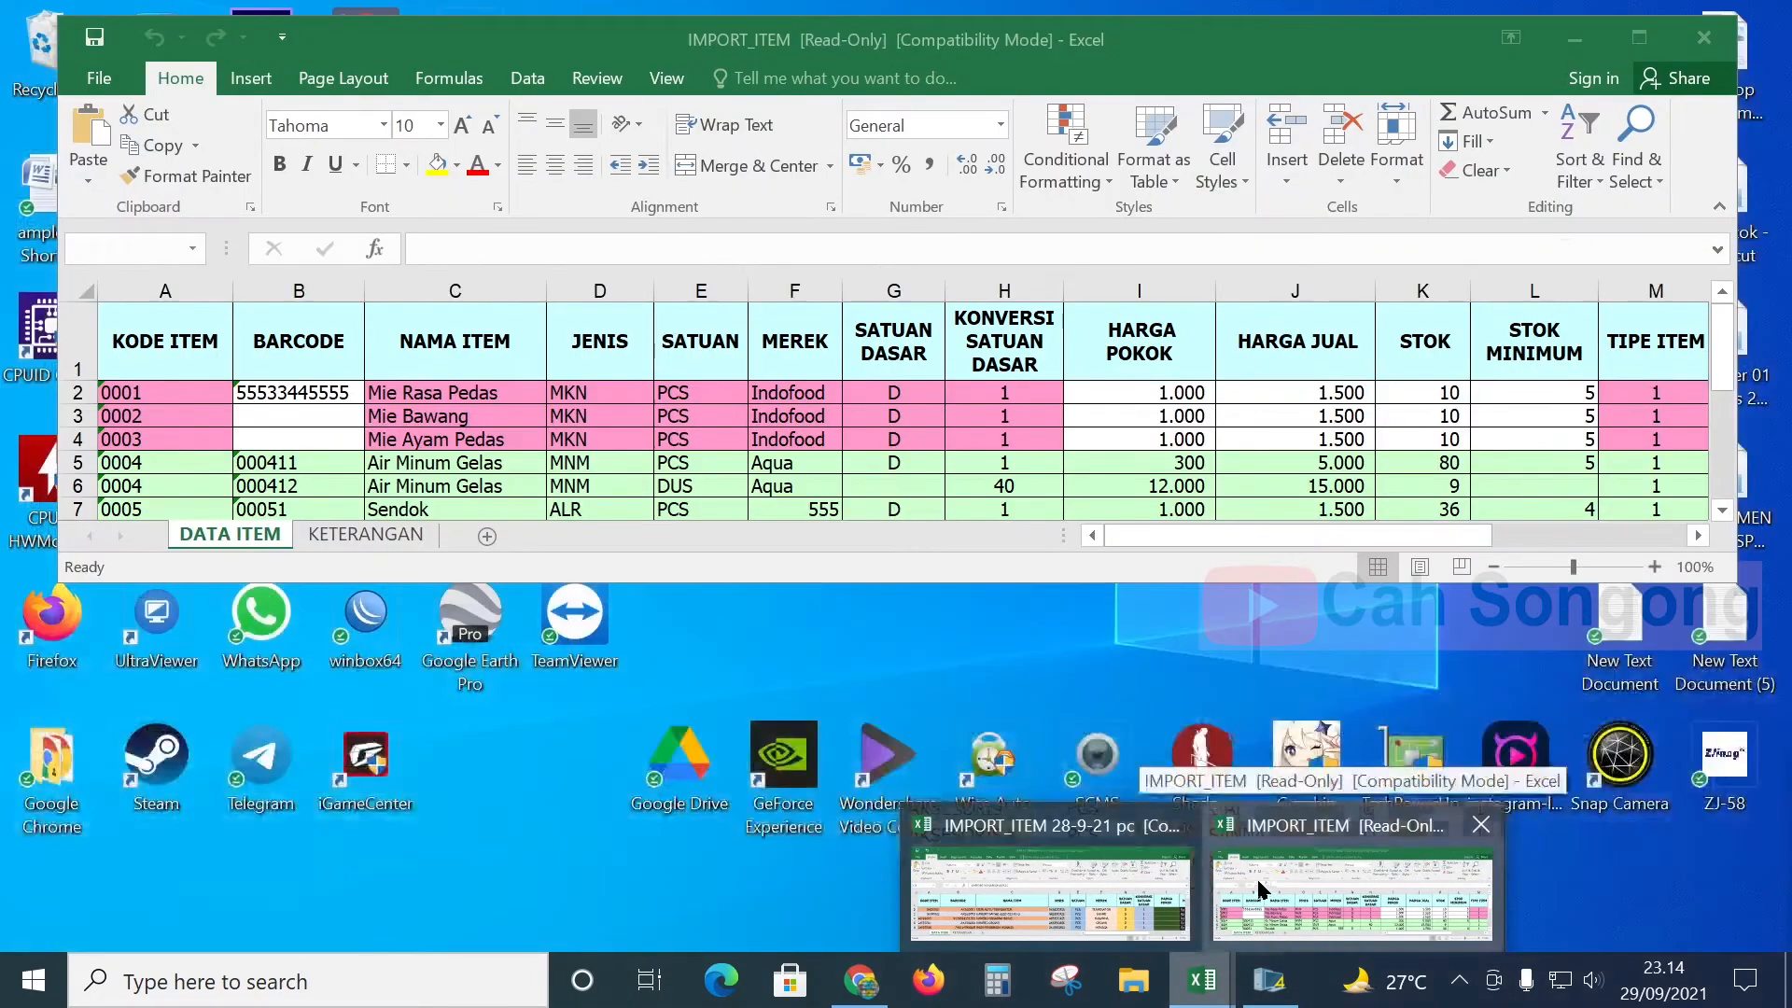
left_click(1278, 882)
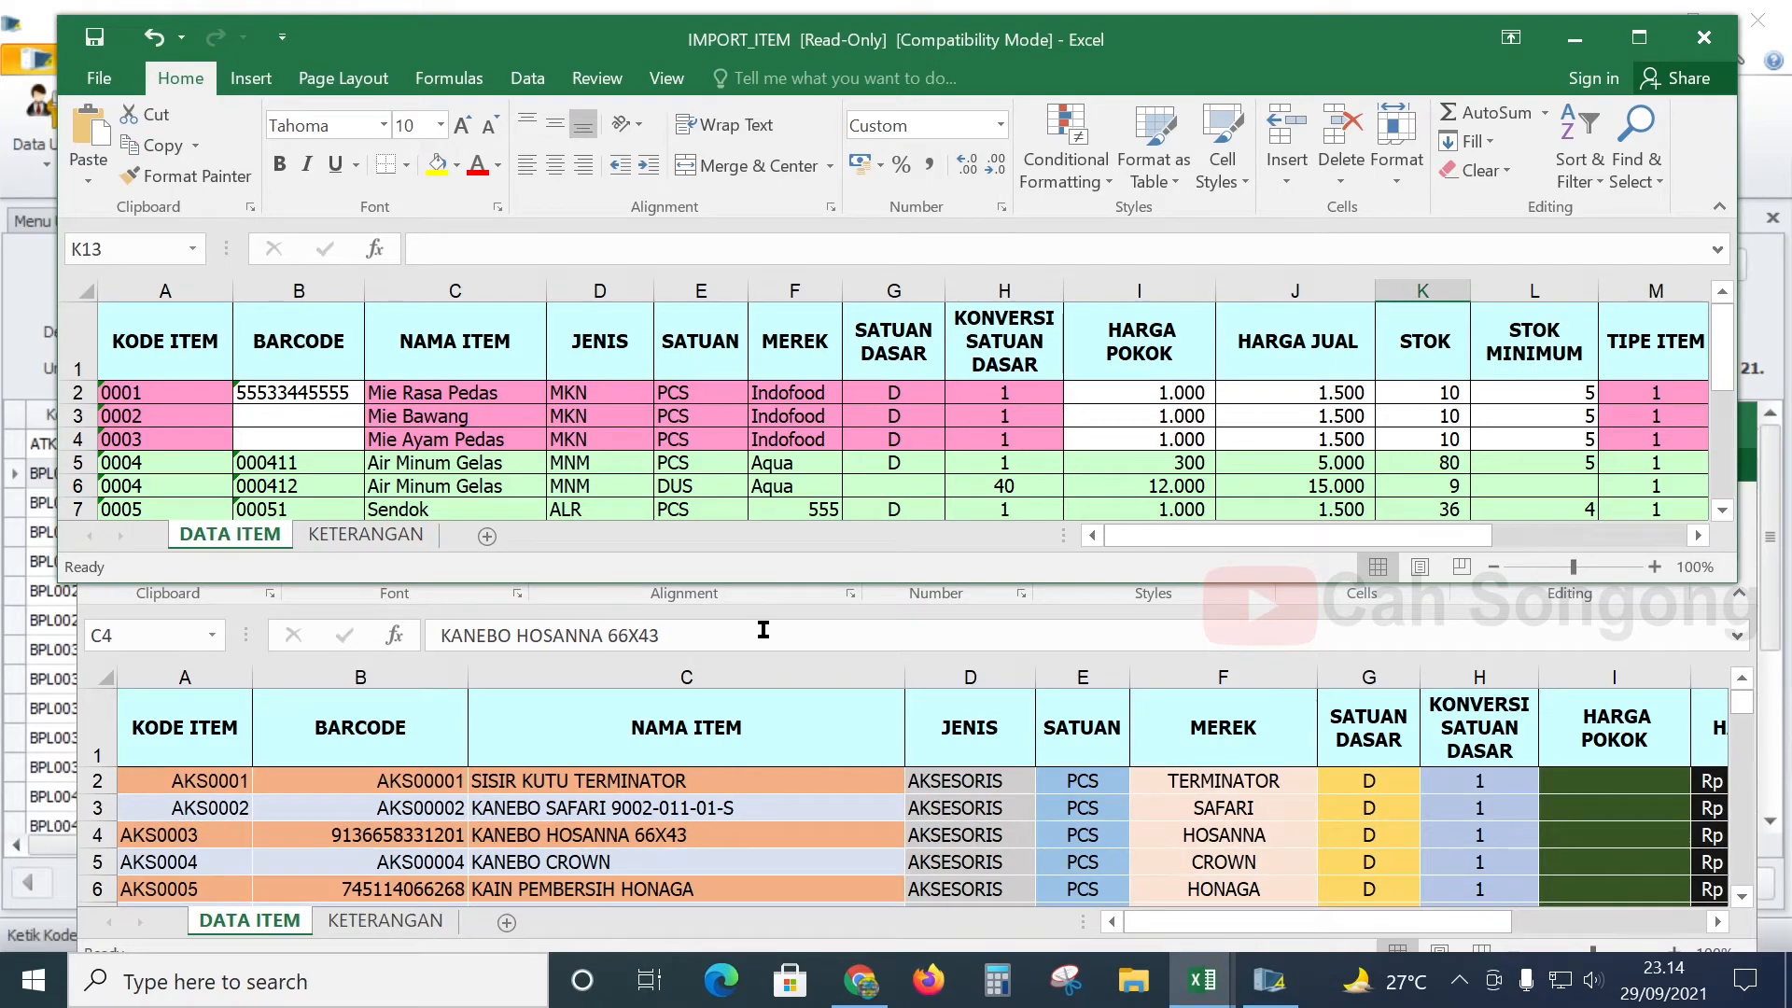
left_click(756, 658)
left_click(173, 747)
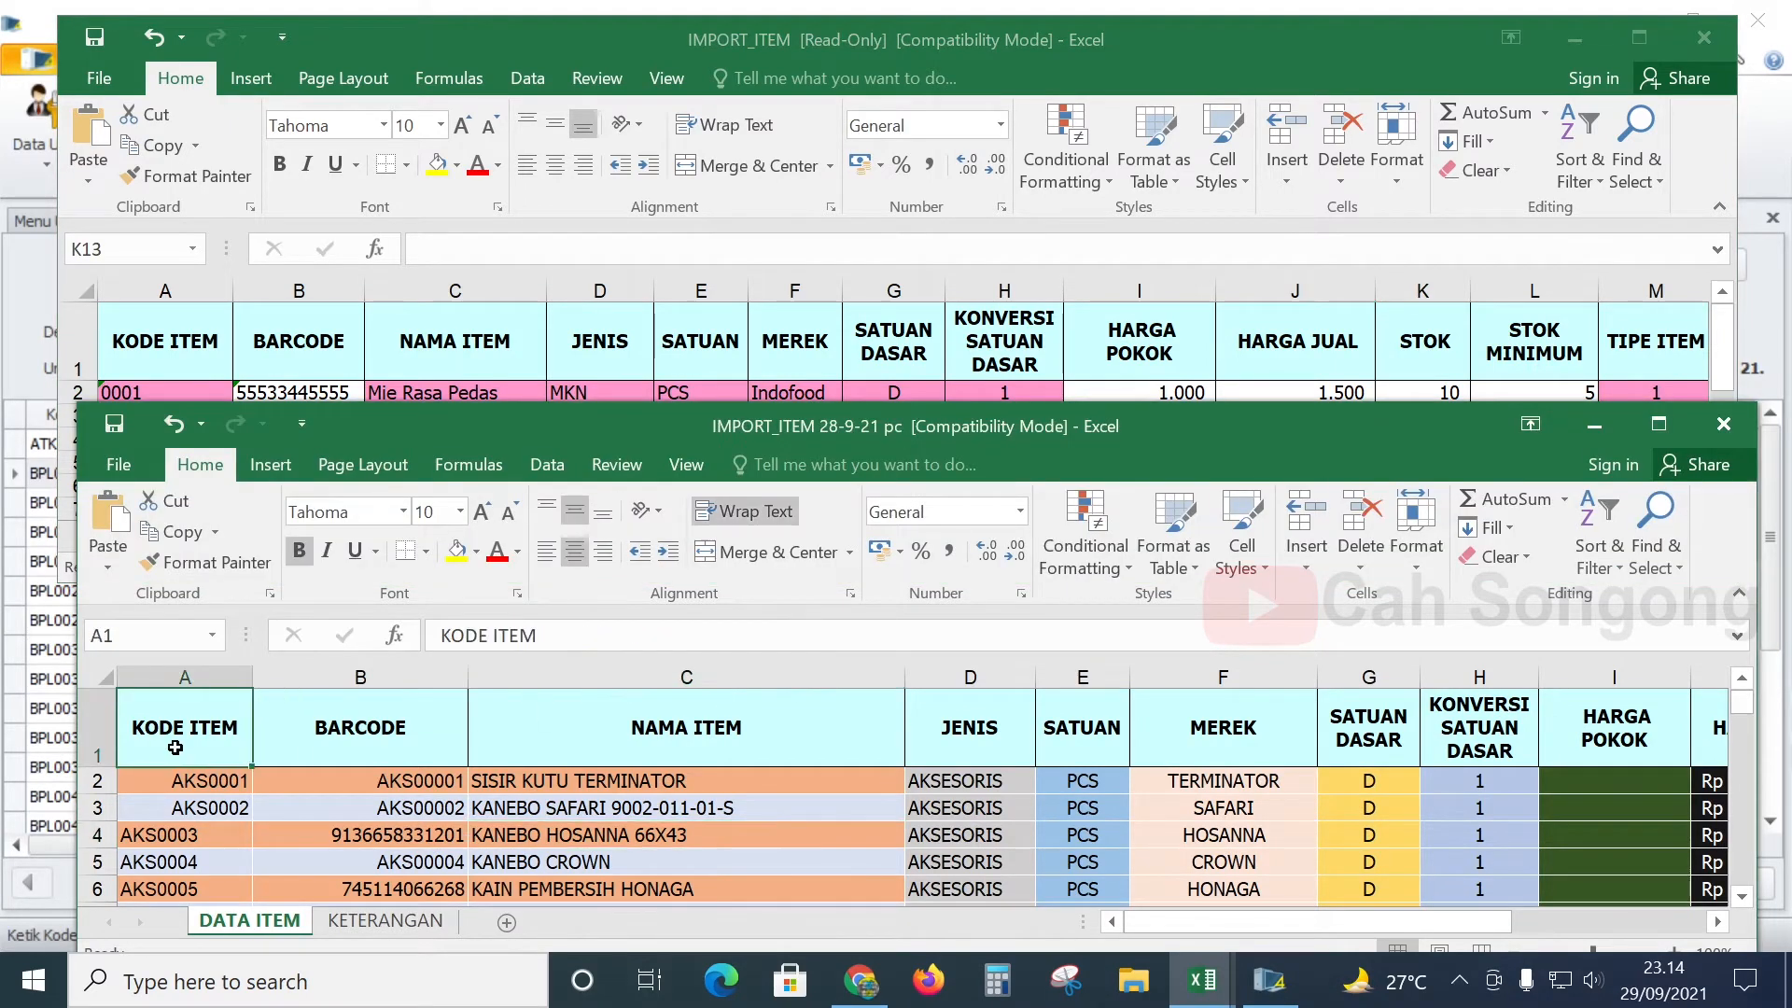
scroll(234, 797, "down", 1)
scroll(233, 798, "up", 1)
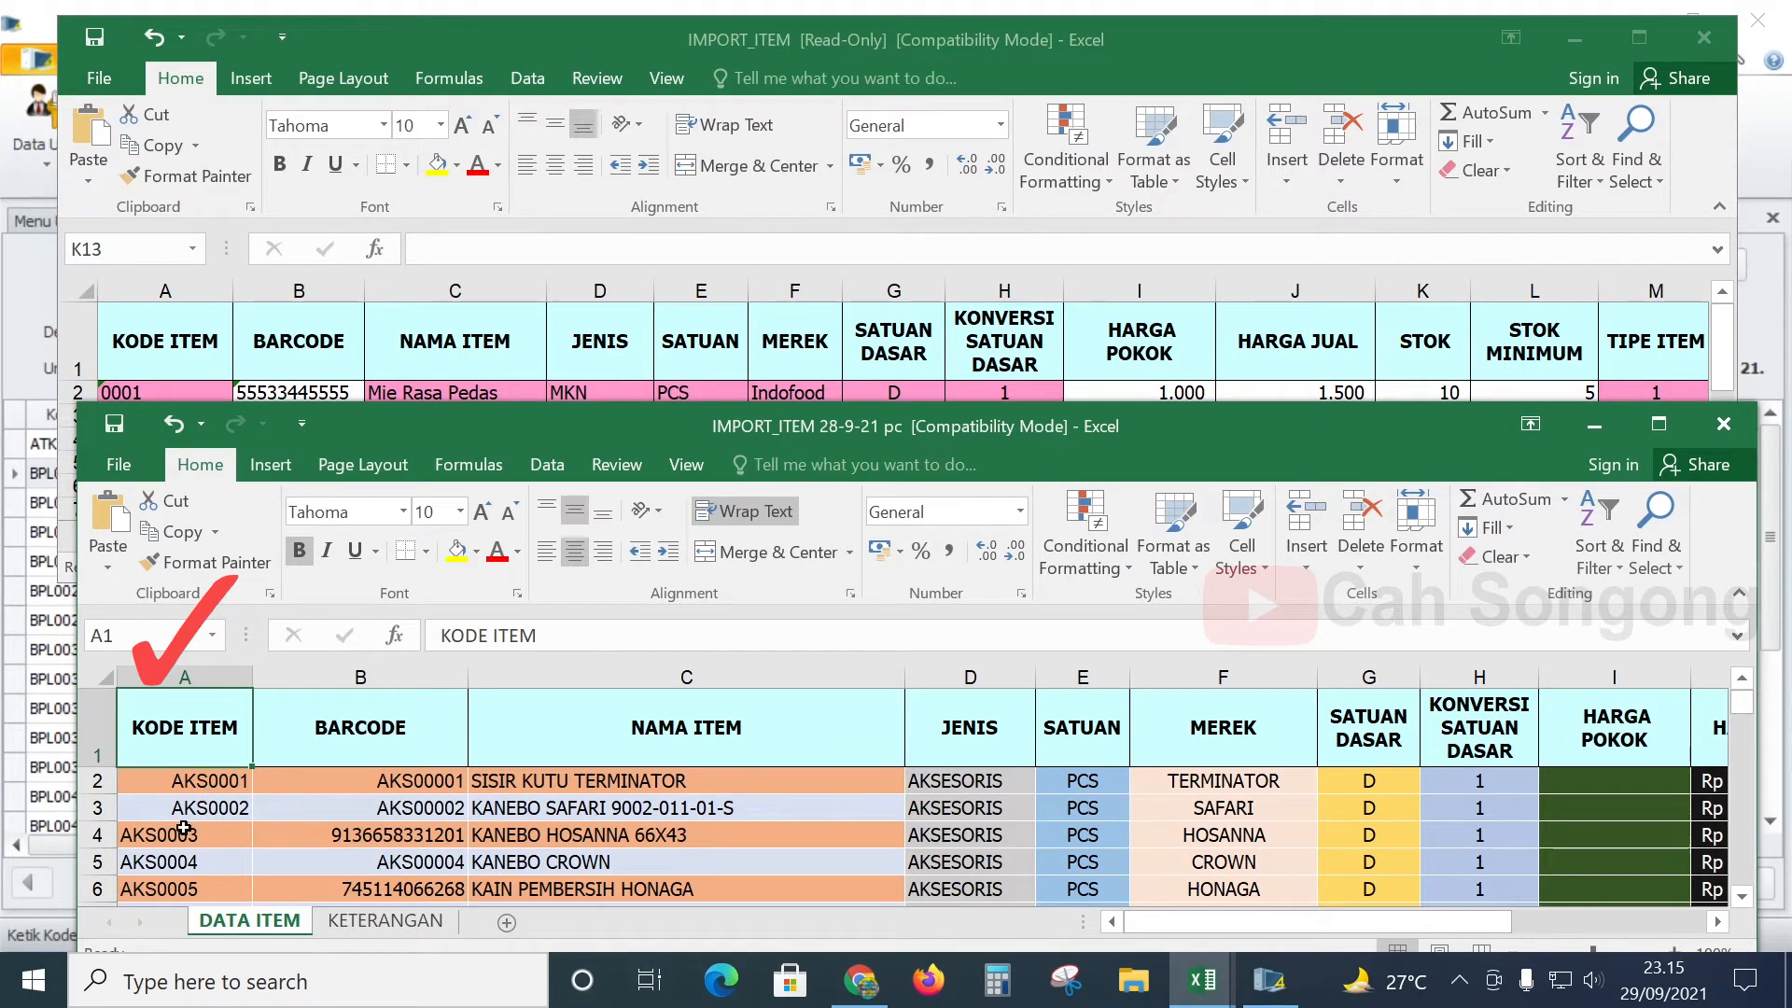
left_click(219, 810)
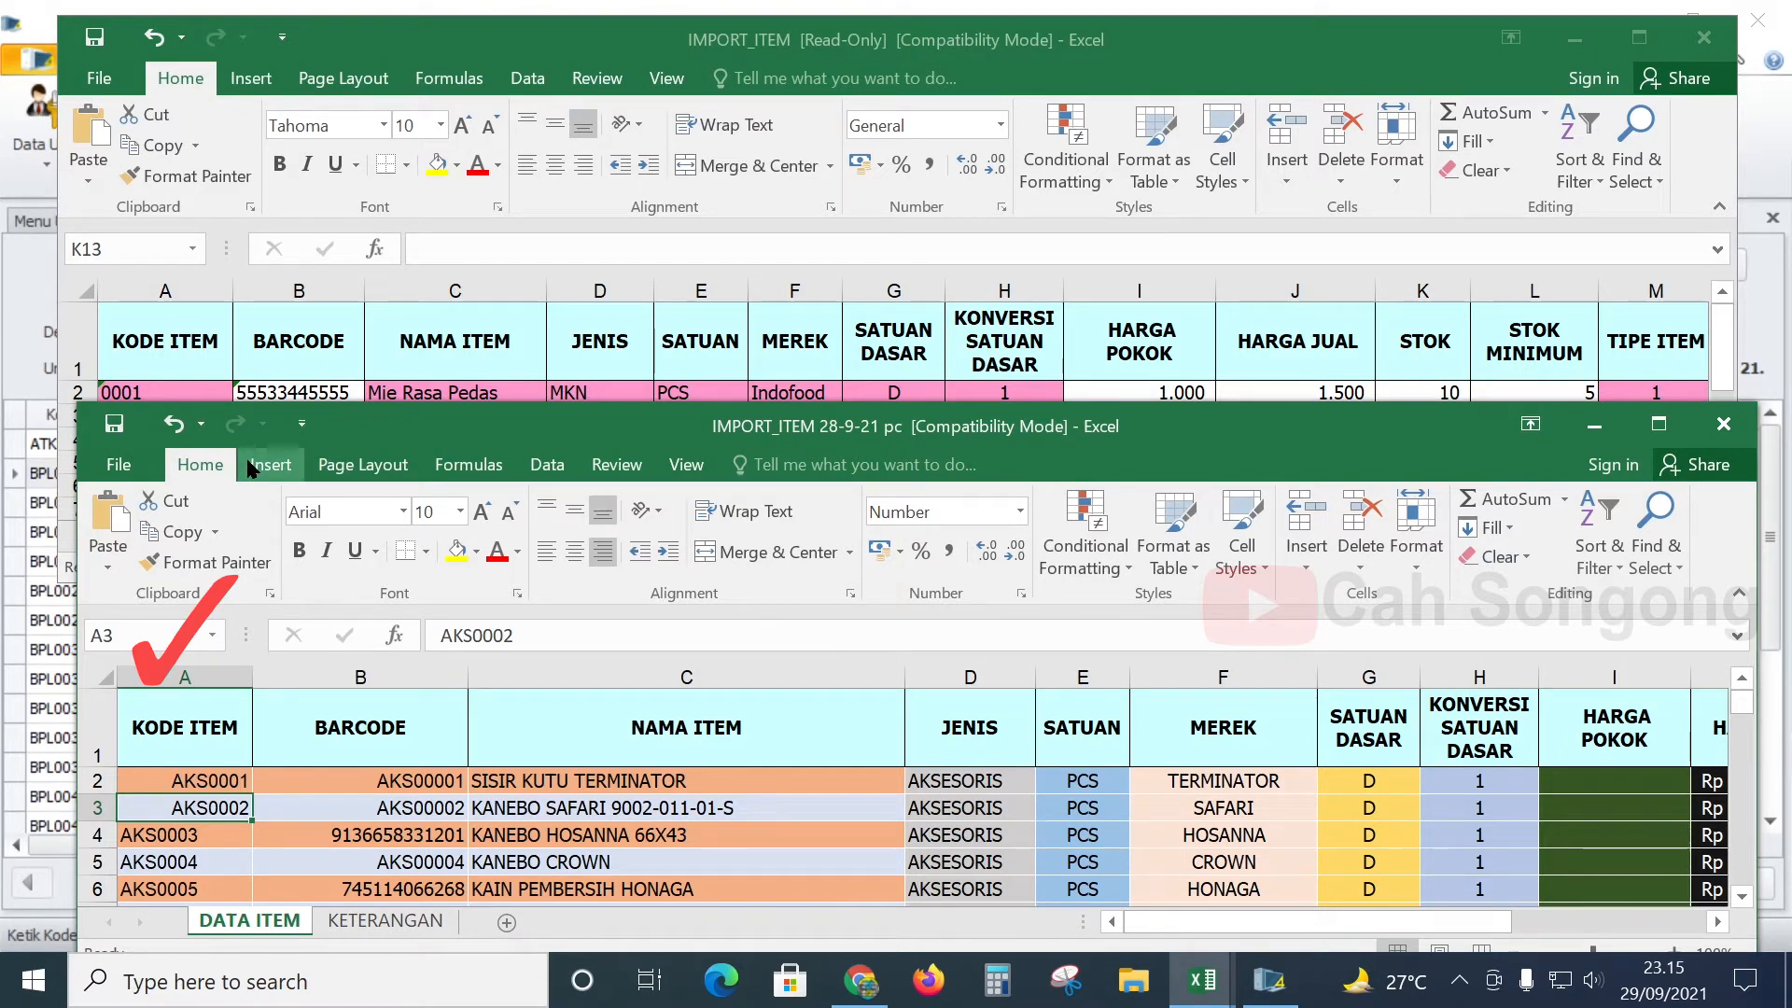
left_click(207, 356)
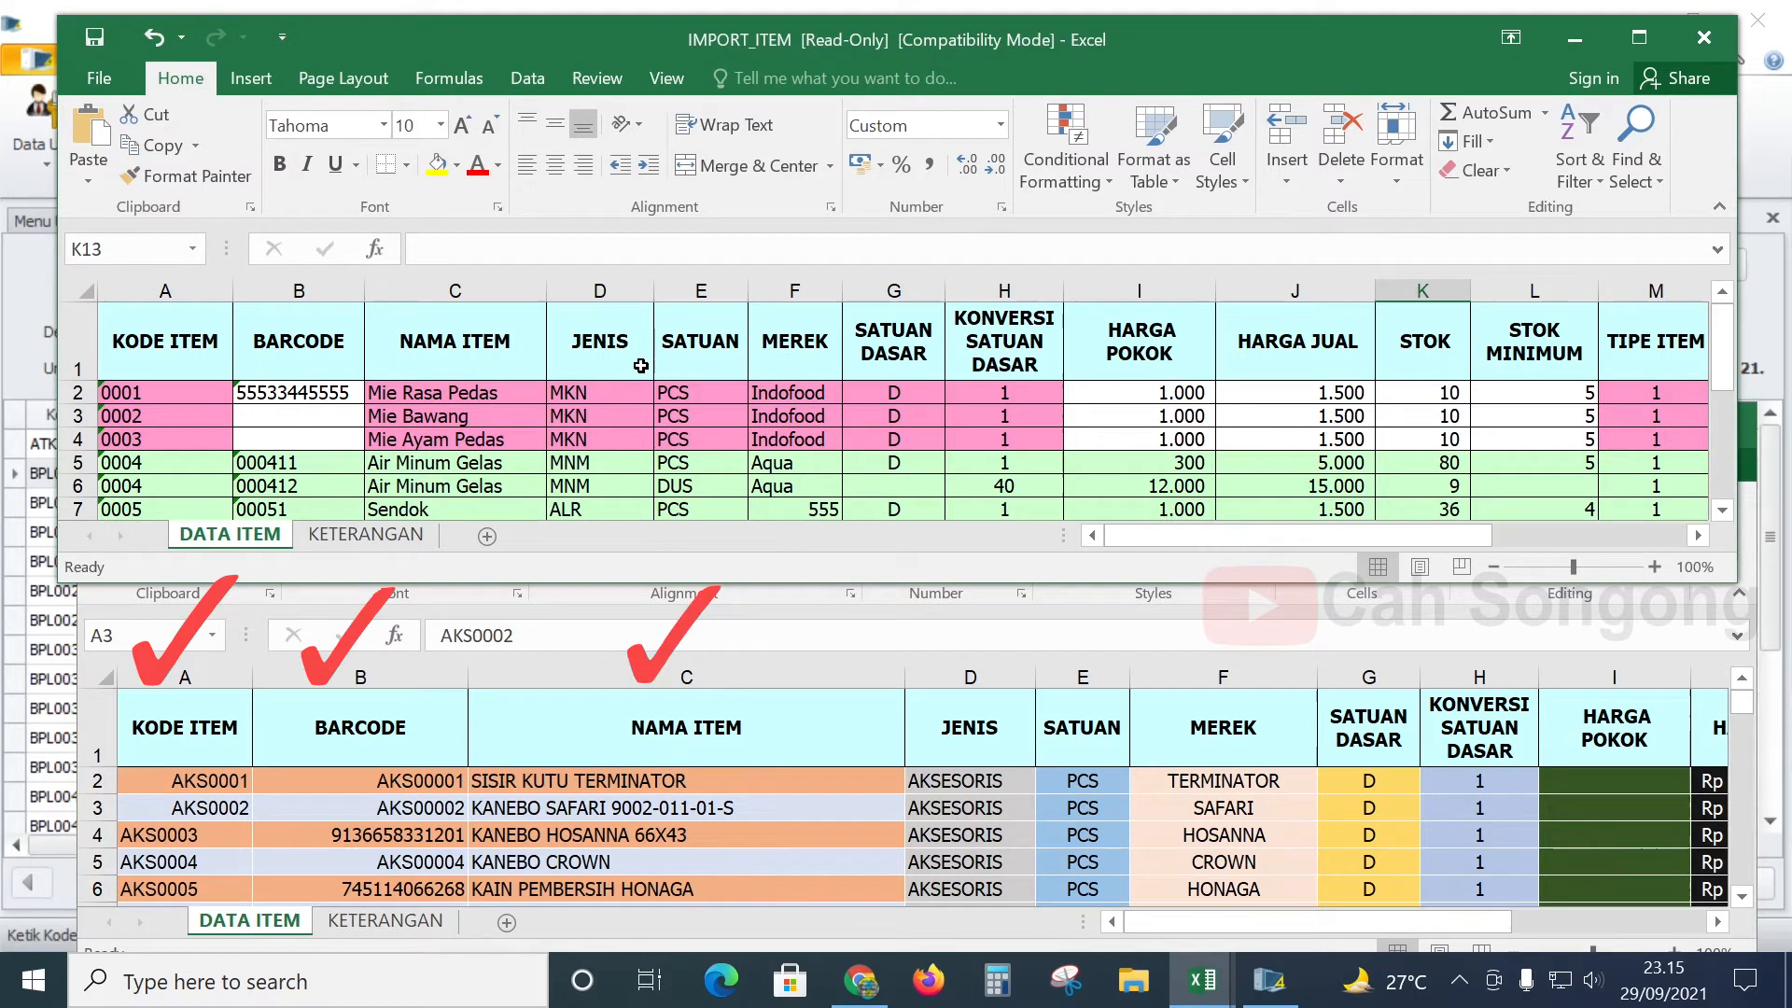
scroll(979, 813, "down", 3)
scroll(979, 813, "up", 3)
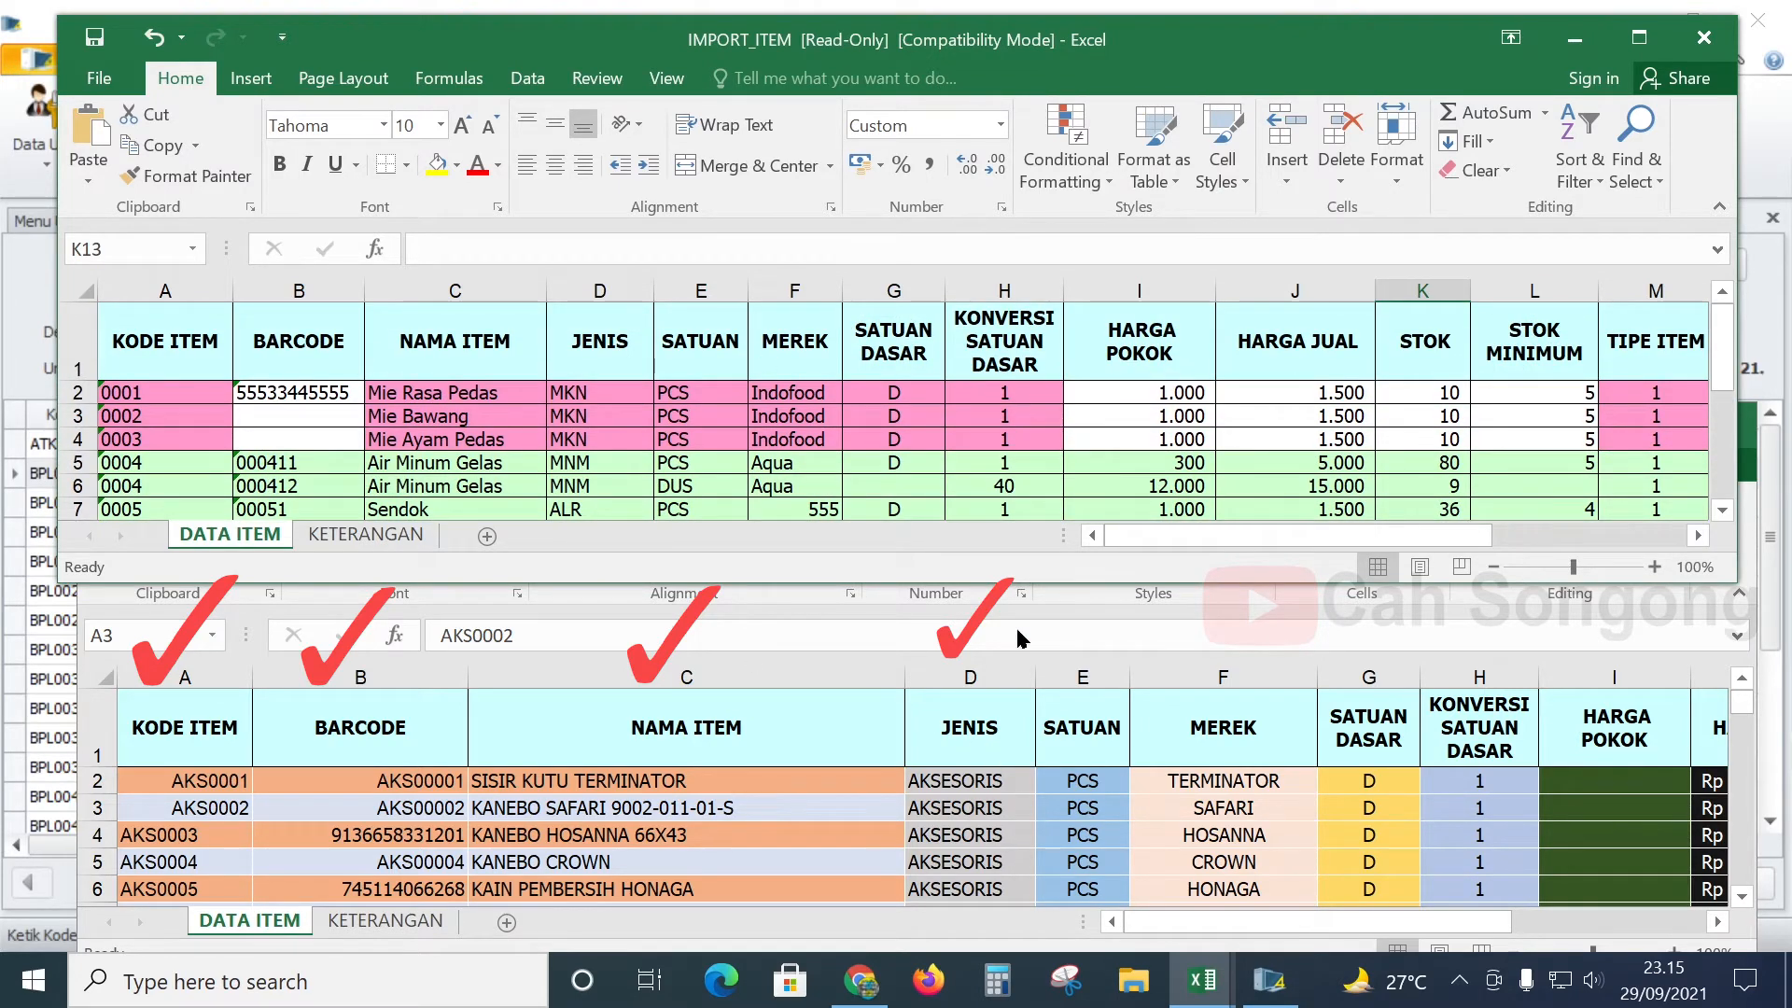
left_click(1085, 784)
scroll(1085, 783, "down", 20)
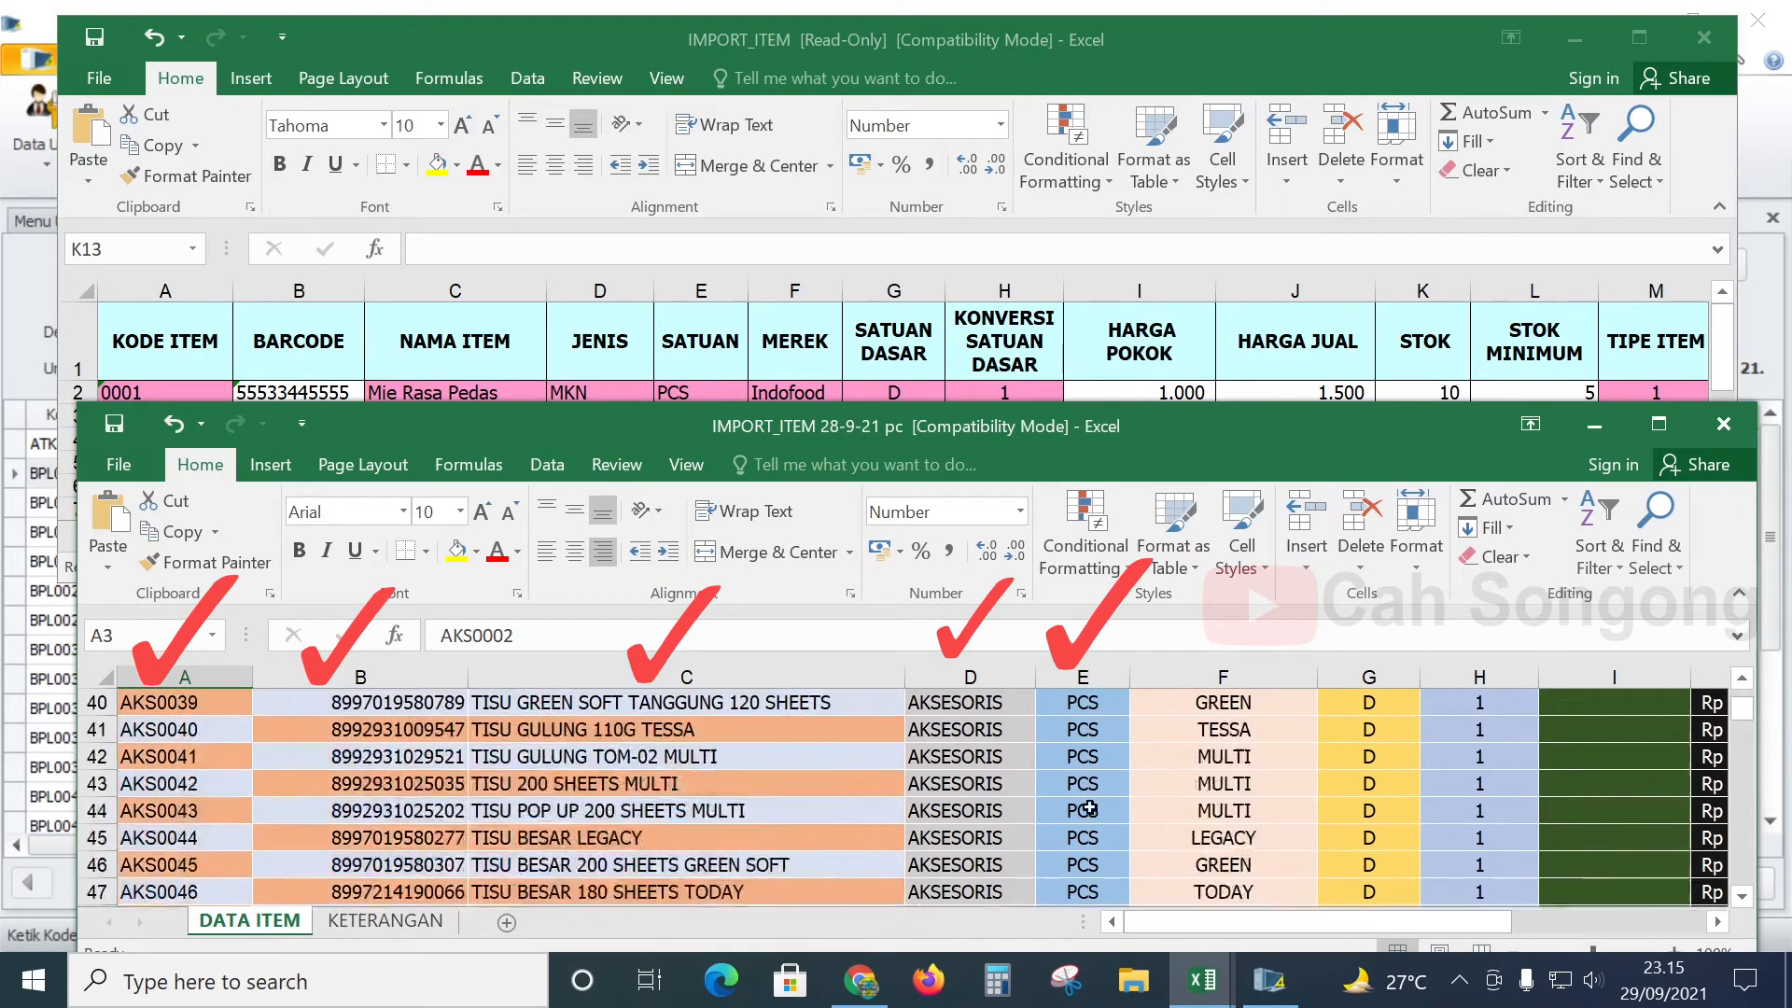
scroll(1101, 829, "down", 20)
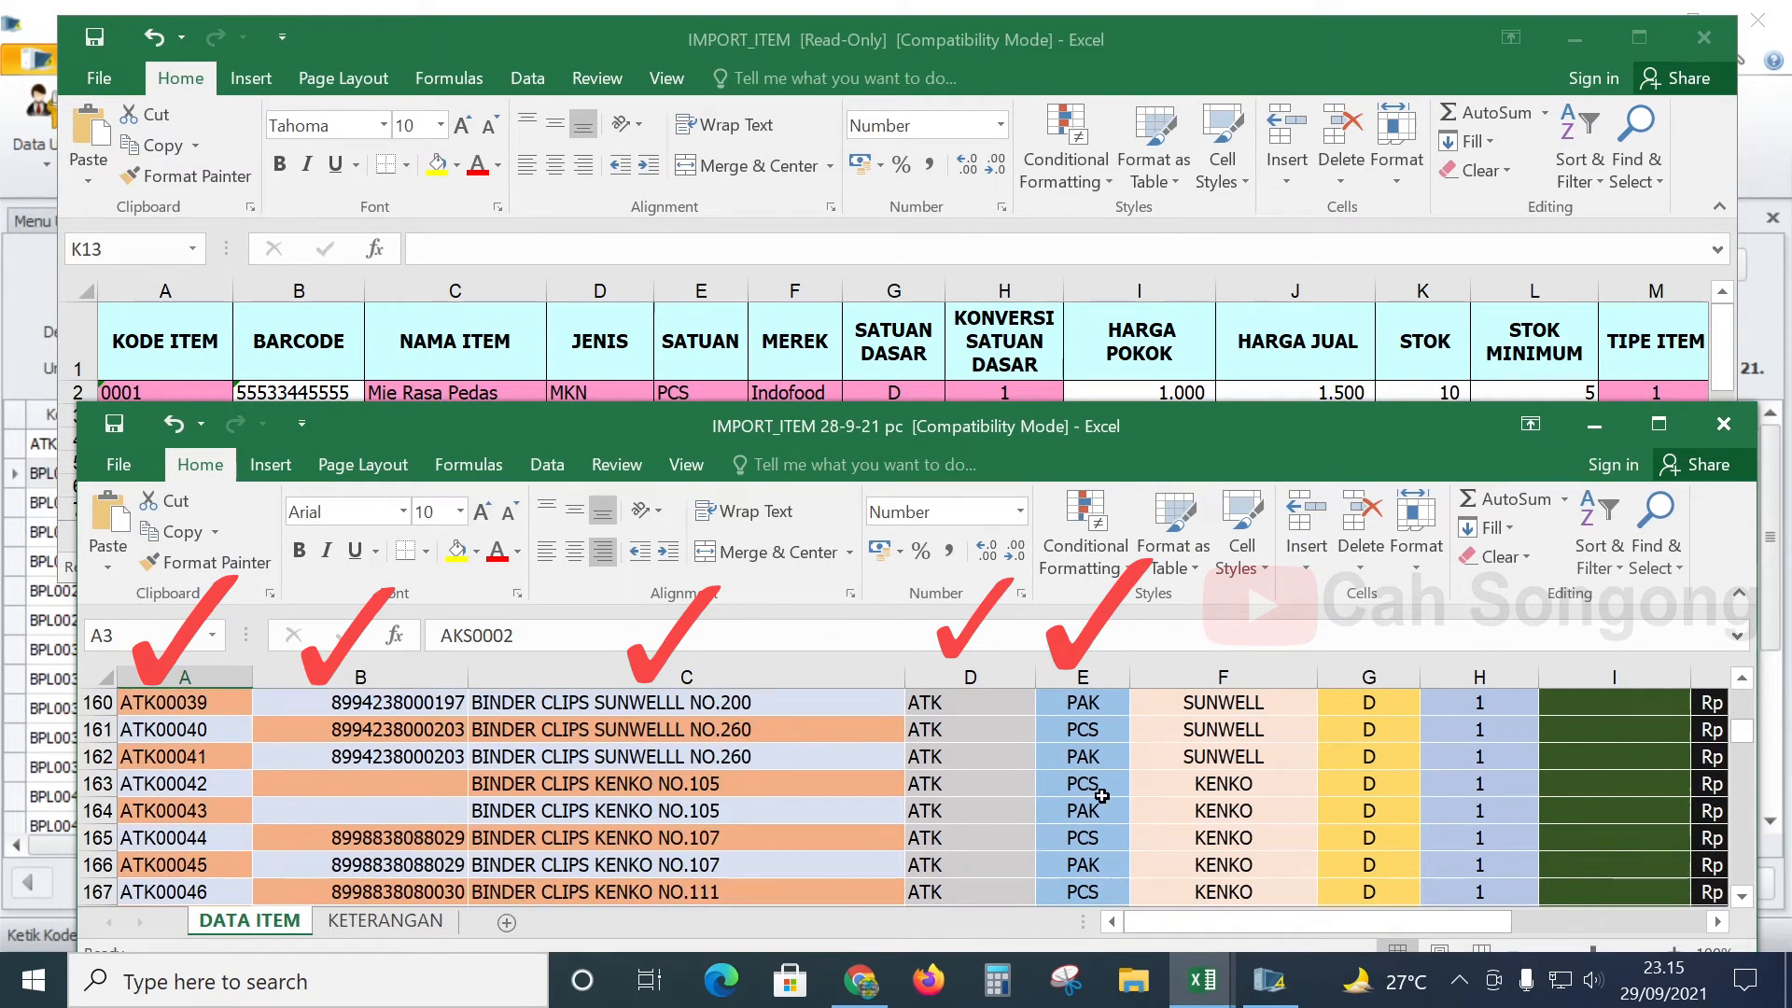
scroll(1103, 744, "up", 20)
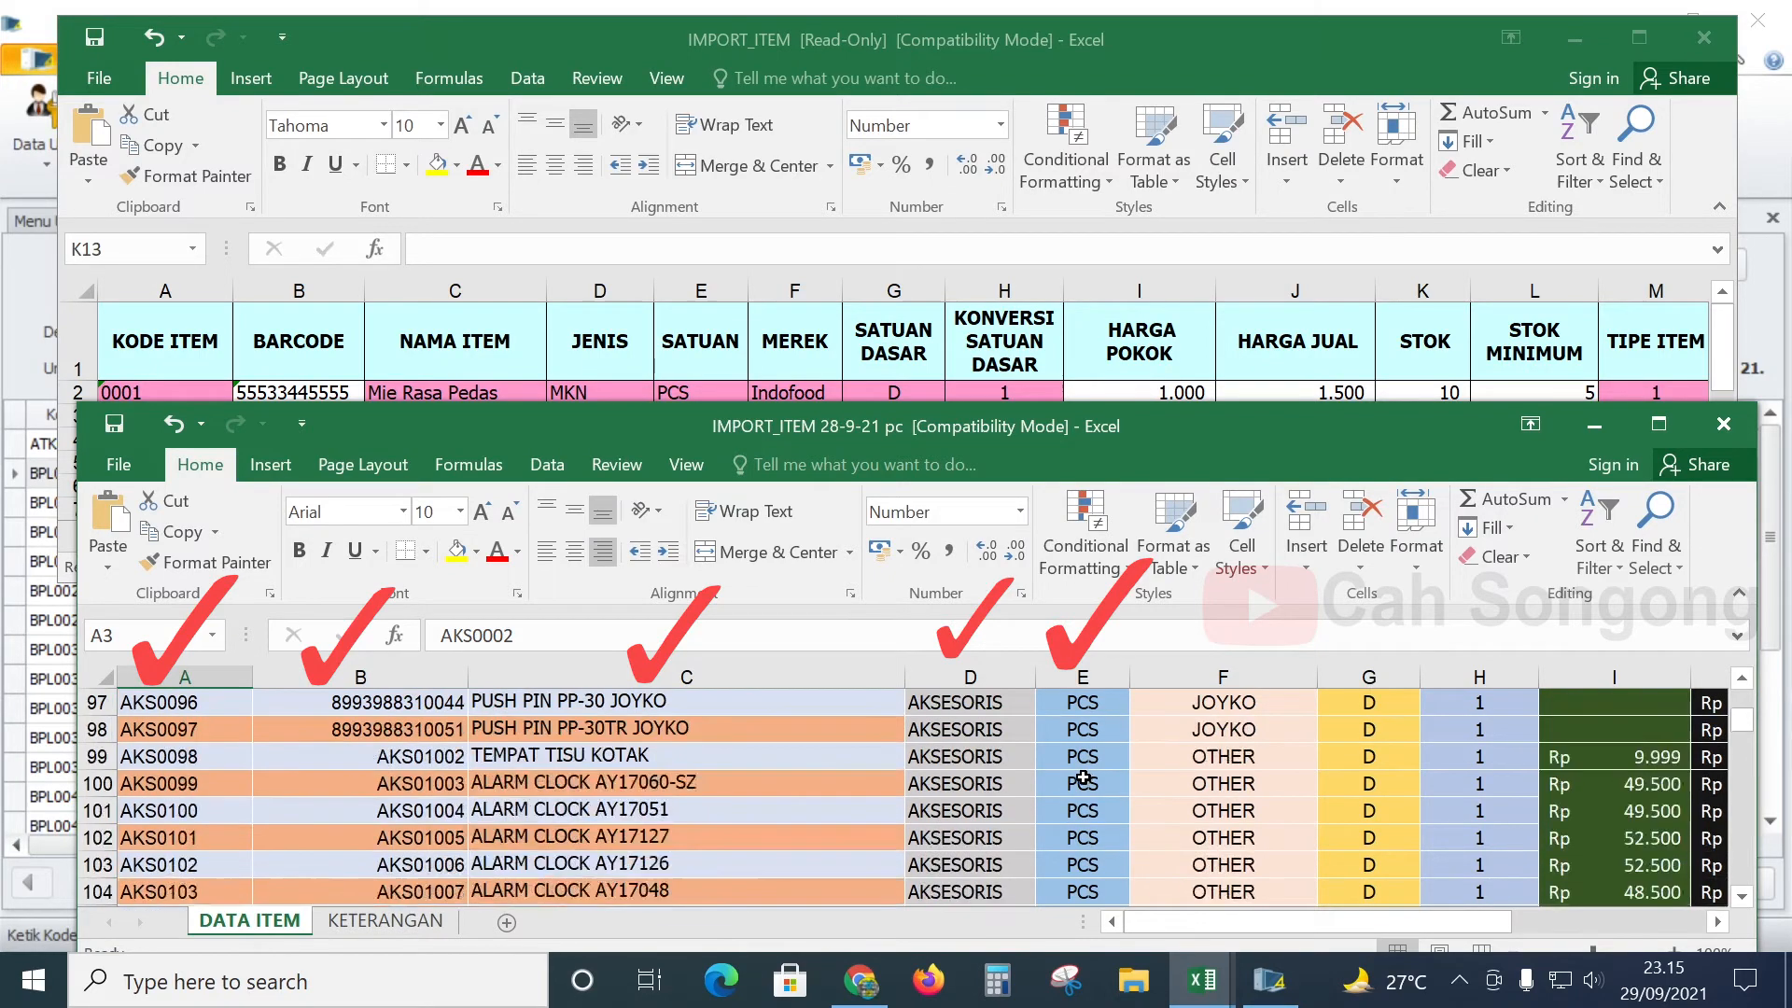
scroll(1088, 785, "down", 10)
scroll(1088, 789, "up", 7)
scroll(1228, 794, "down", 5)
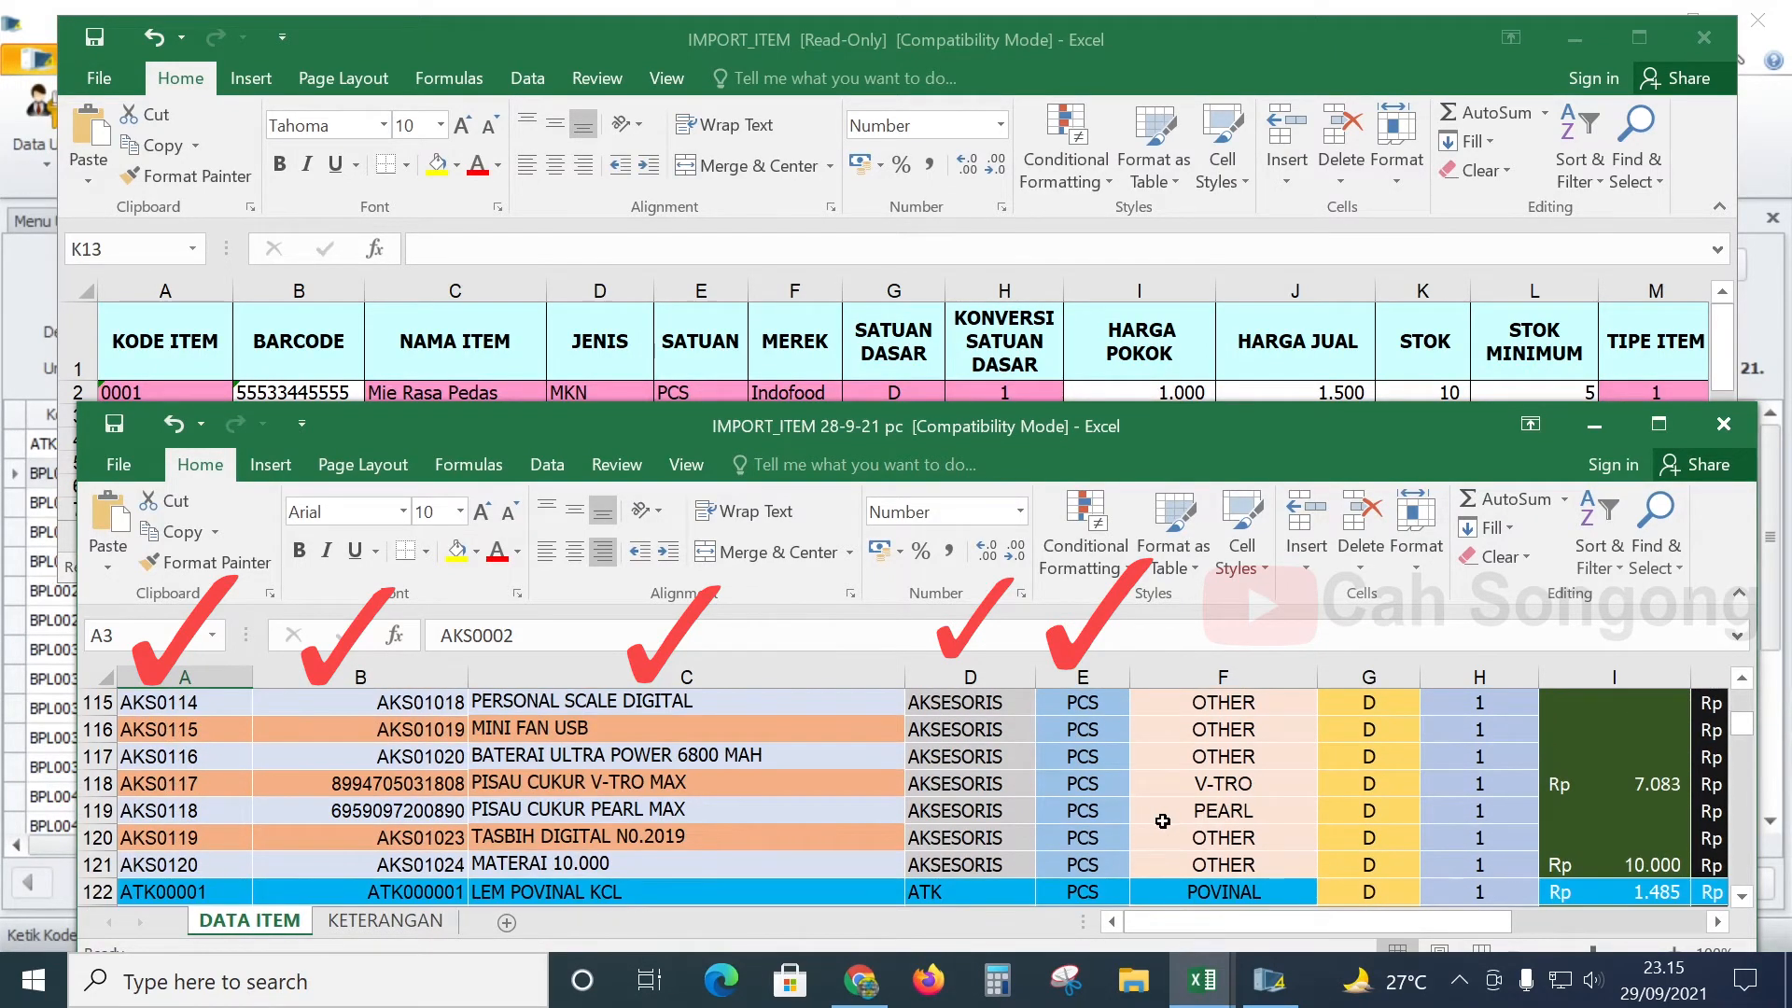
scroll(1162, 820, "up", 12)
left_click_drag(1741, 713, 1741, 688)
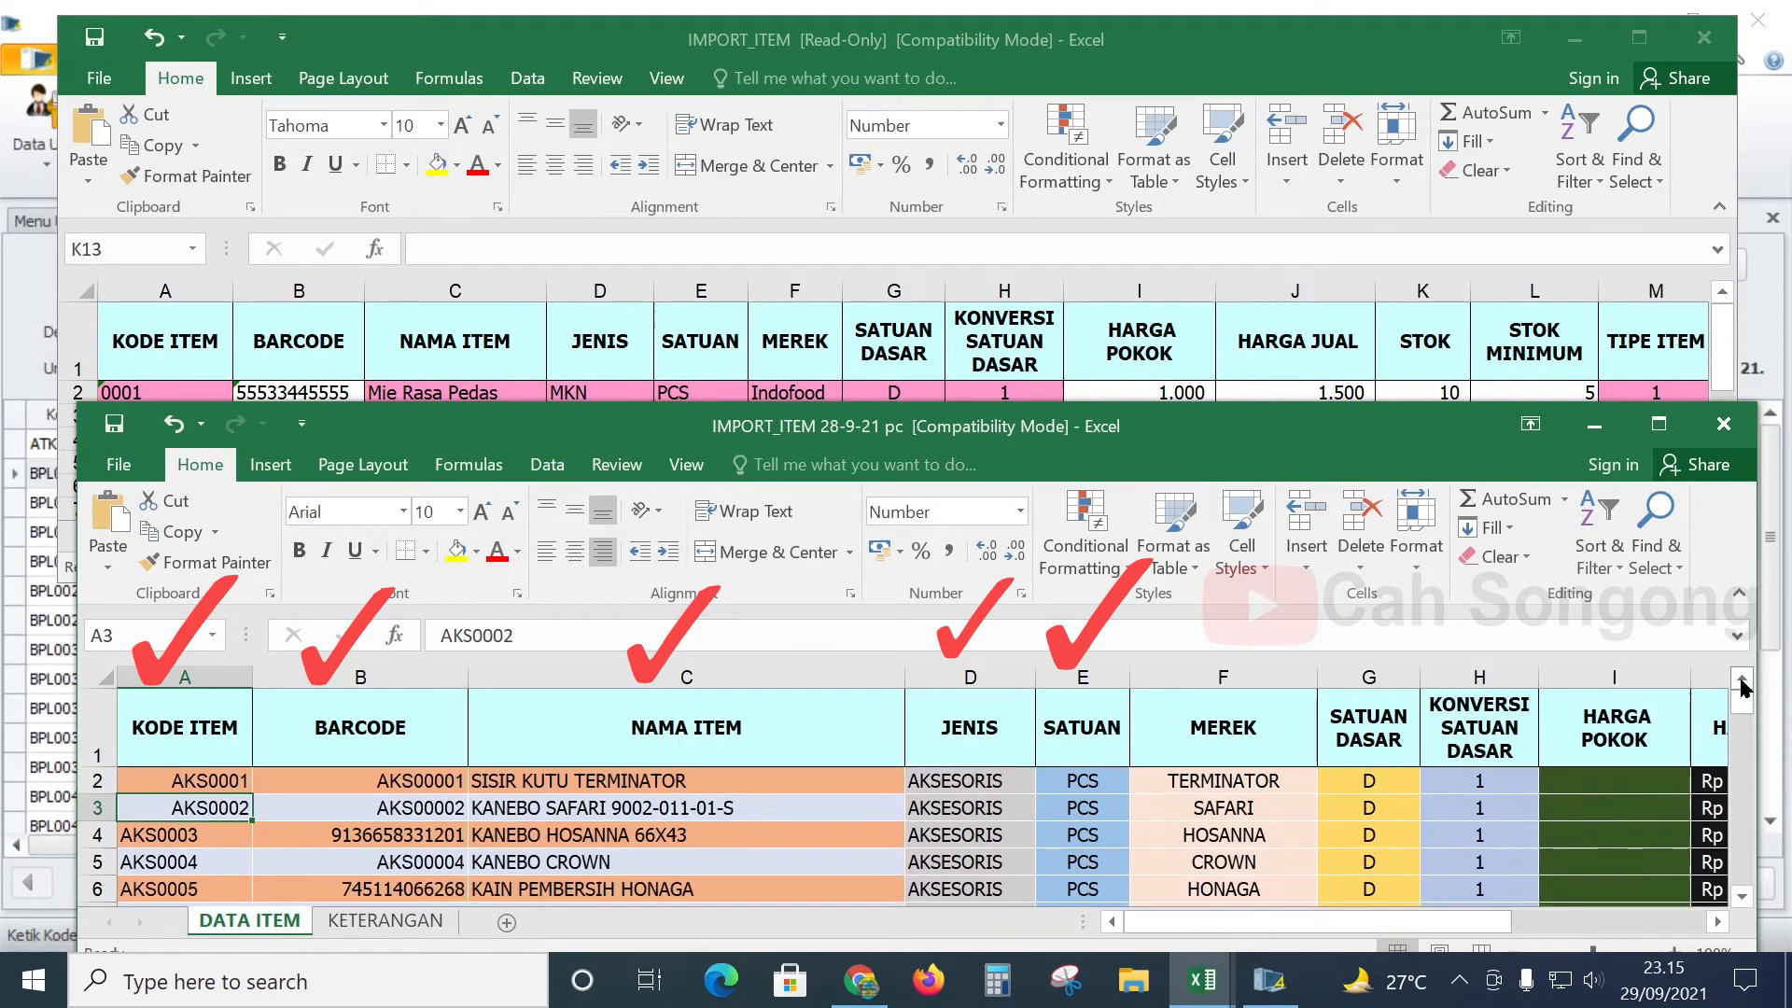
left_click(913, 248)
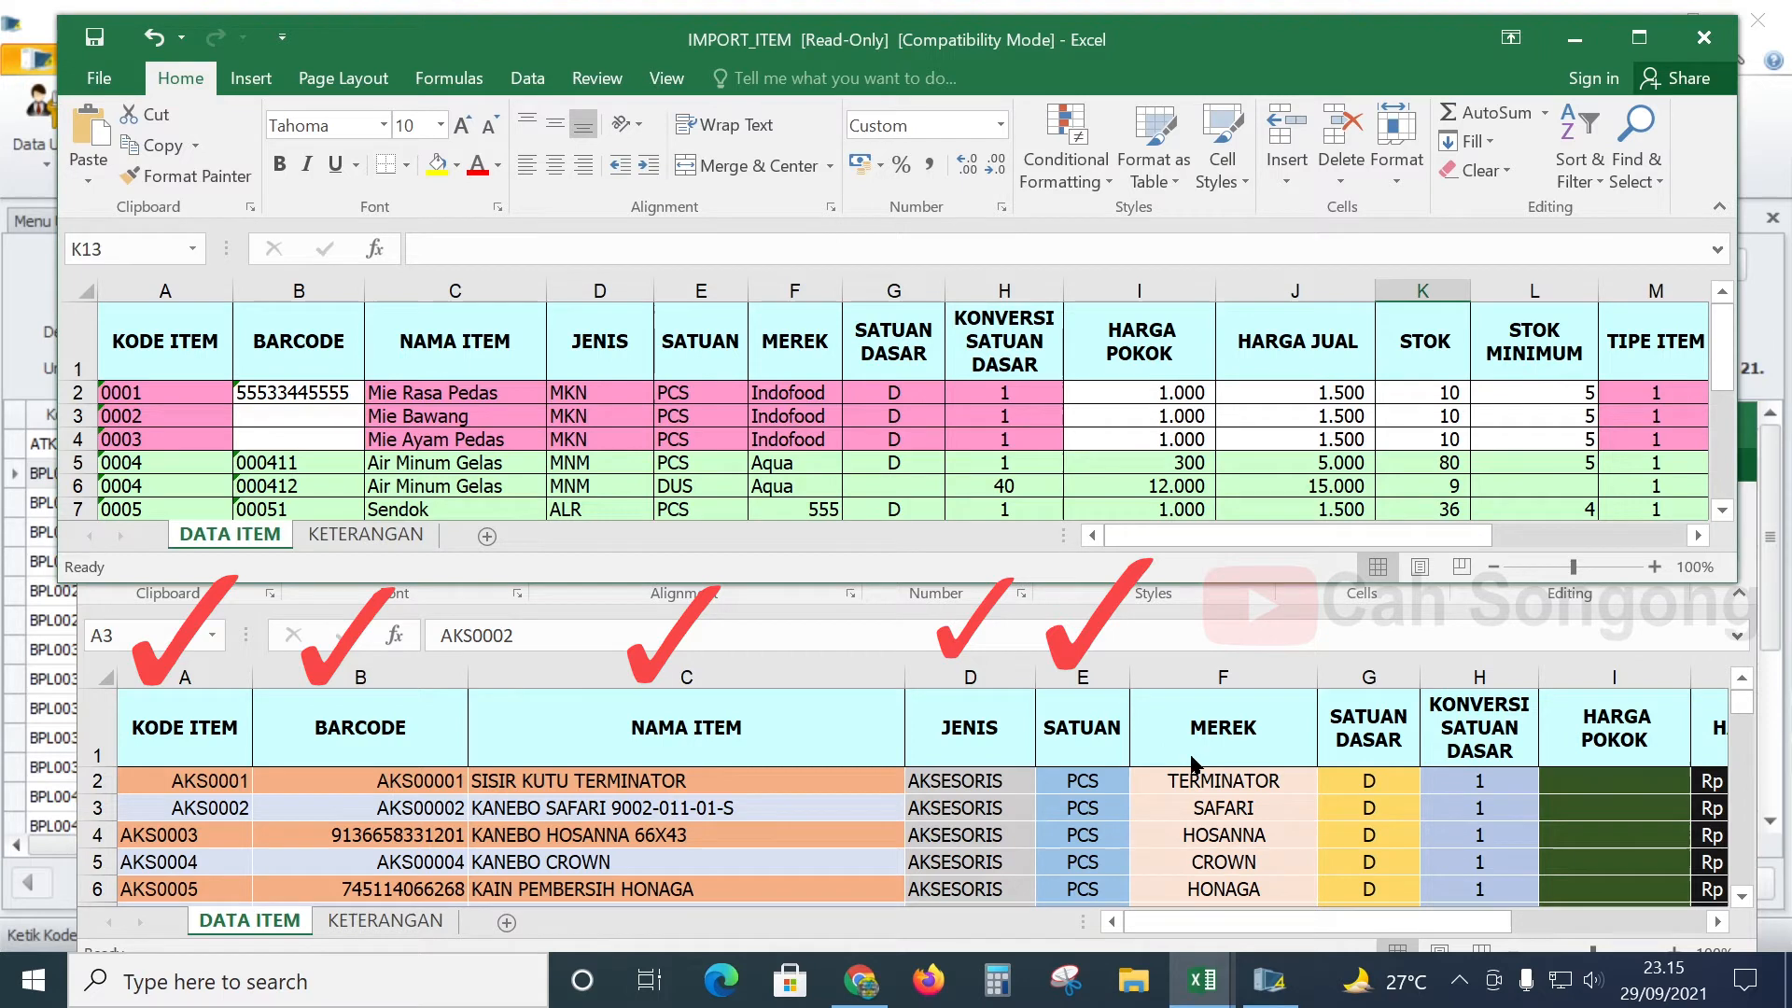
left_click(793, 393)
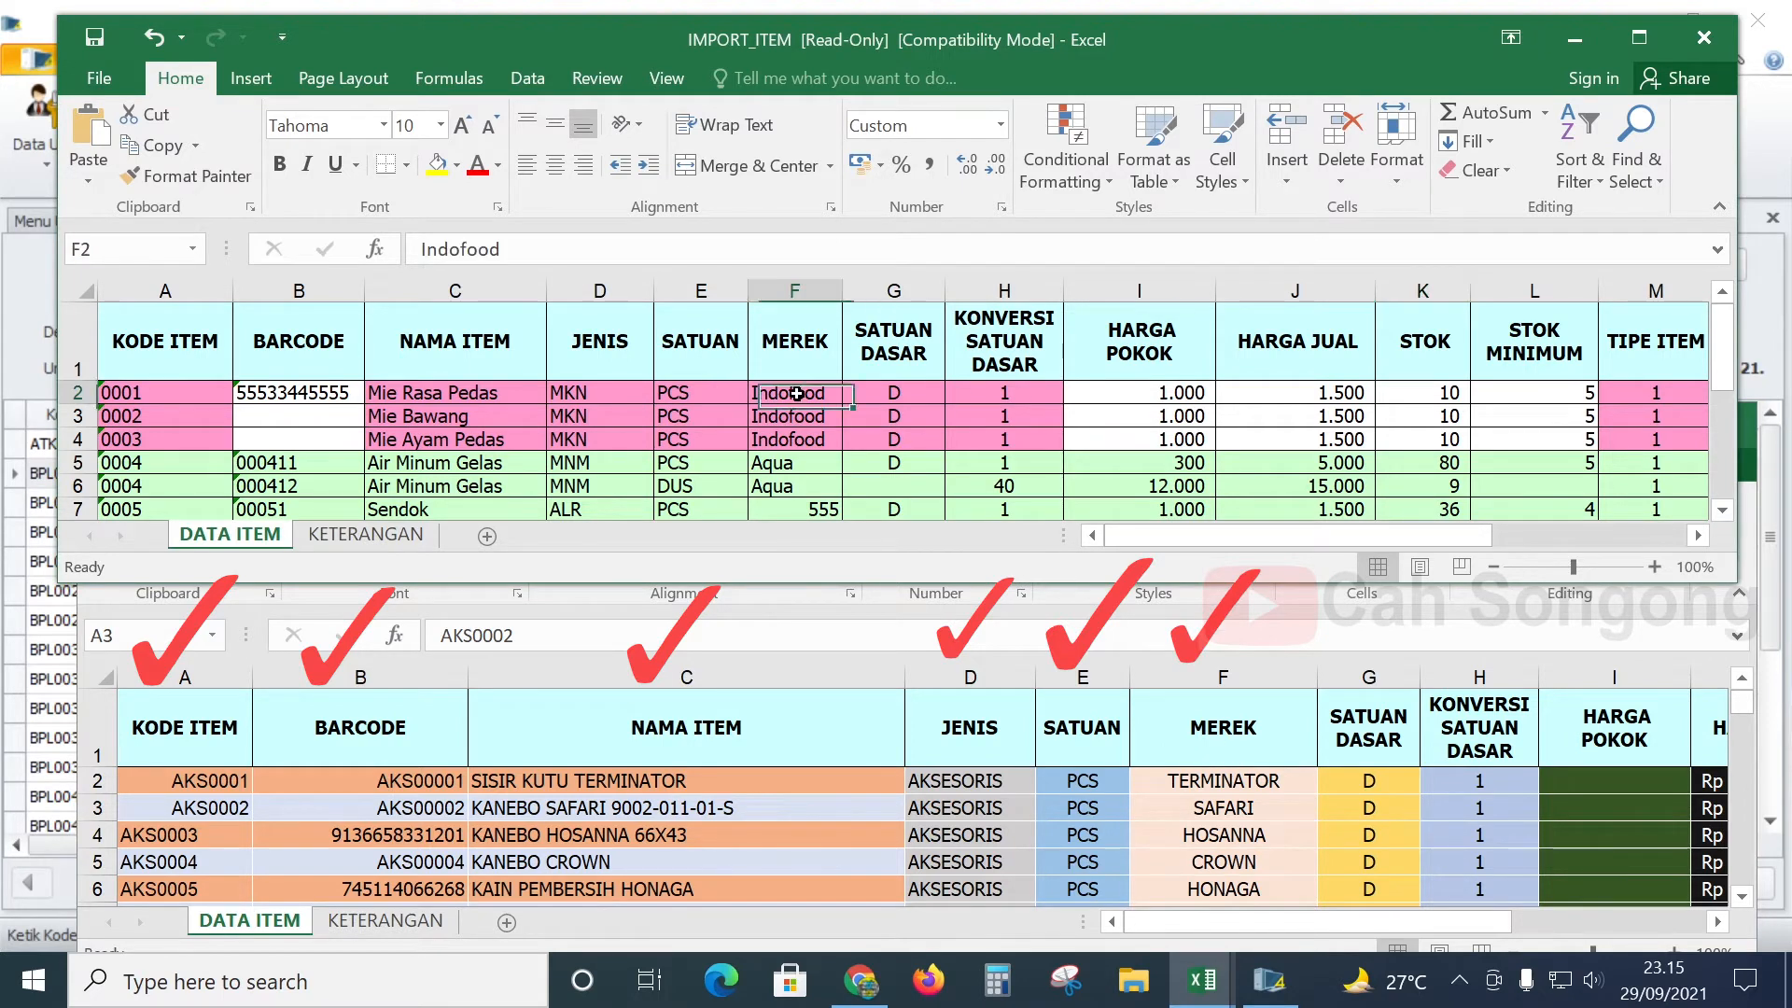
scroll(1227, 828, "down", 2)
scroll(1227, 828, "up", 2)
left_click(1227, 828)
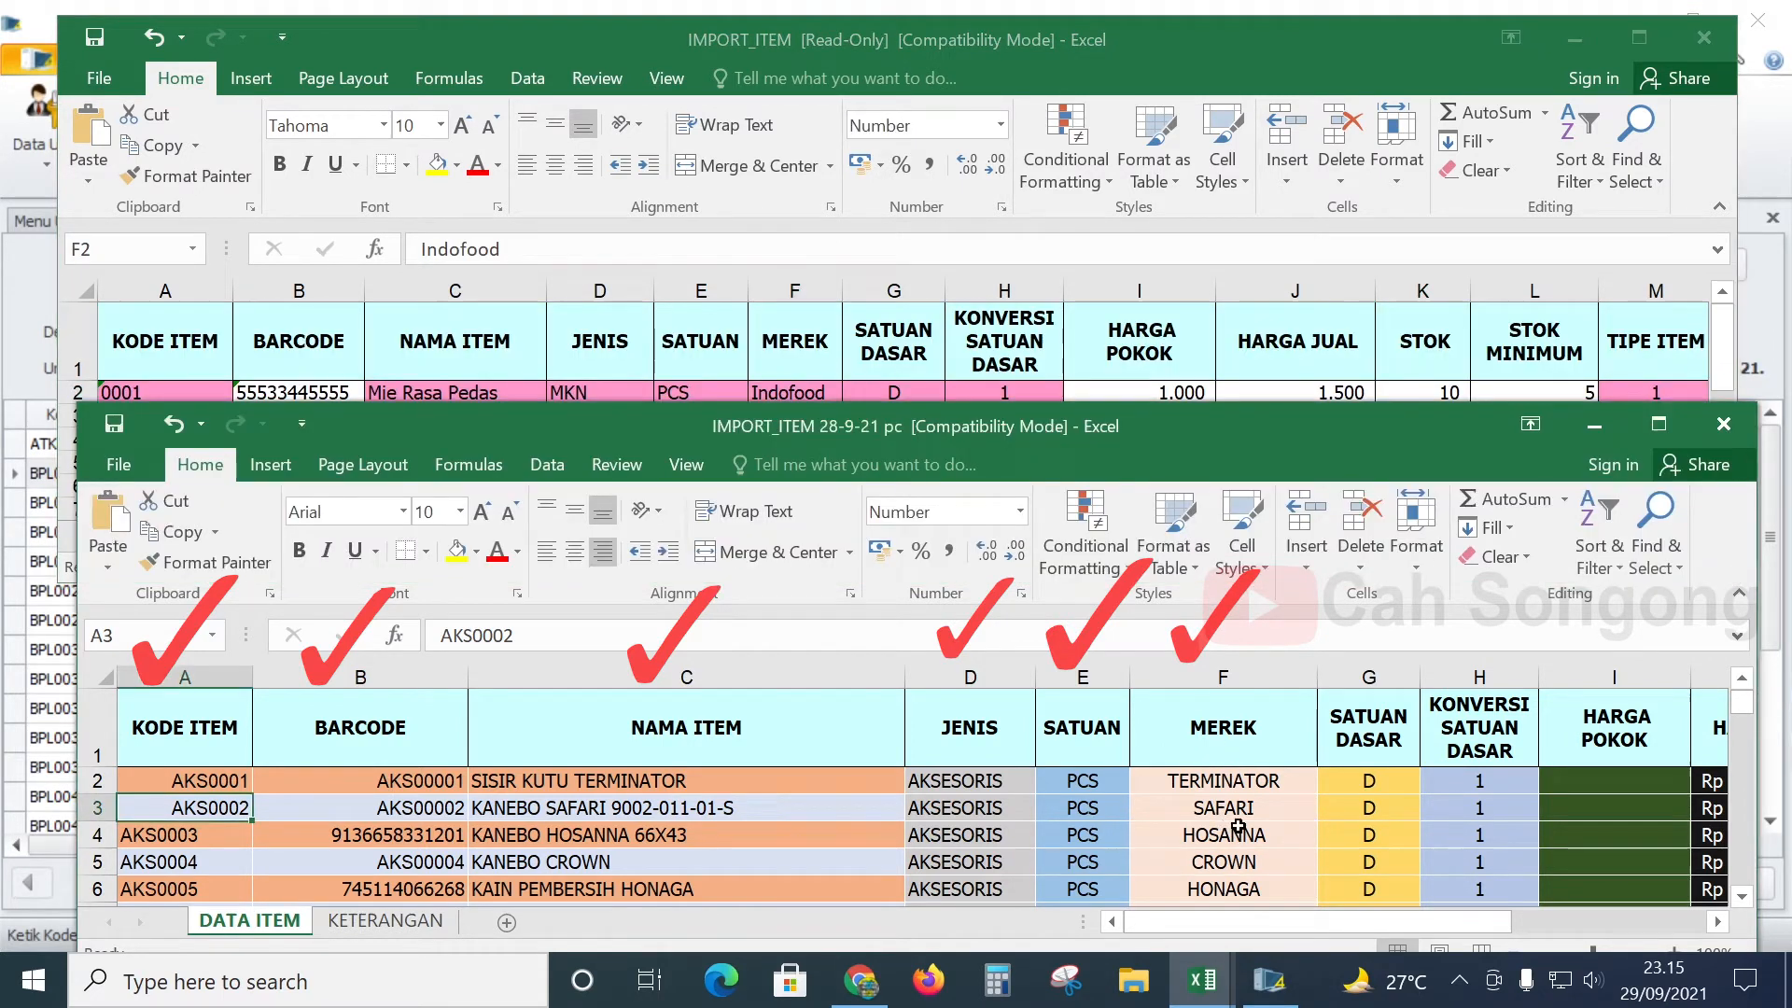
left_click(907, 313)
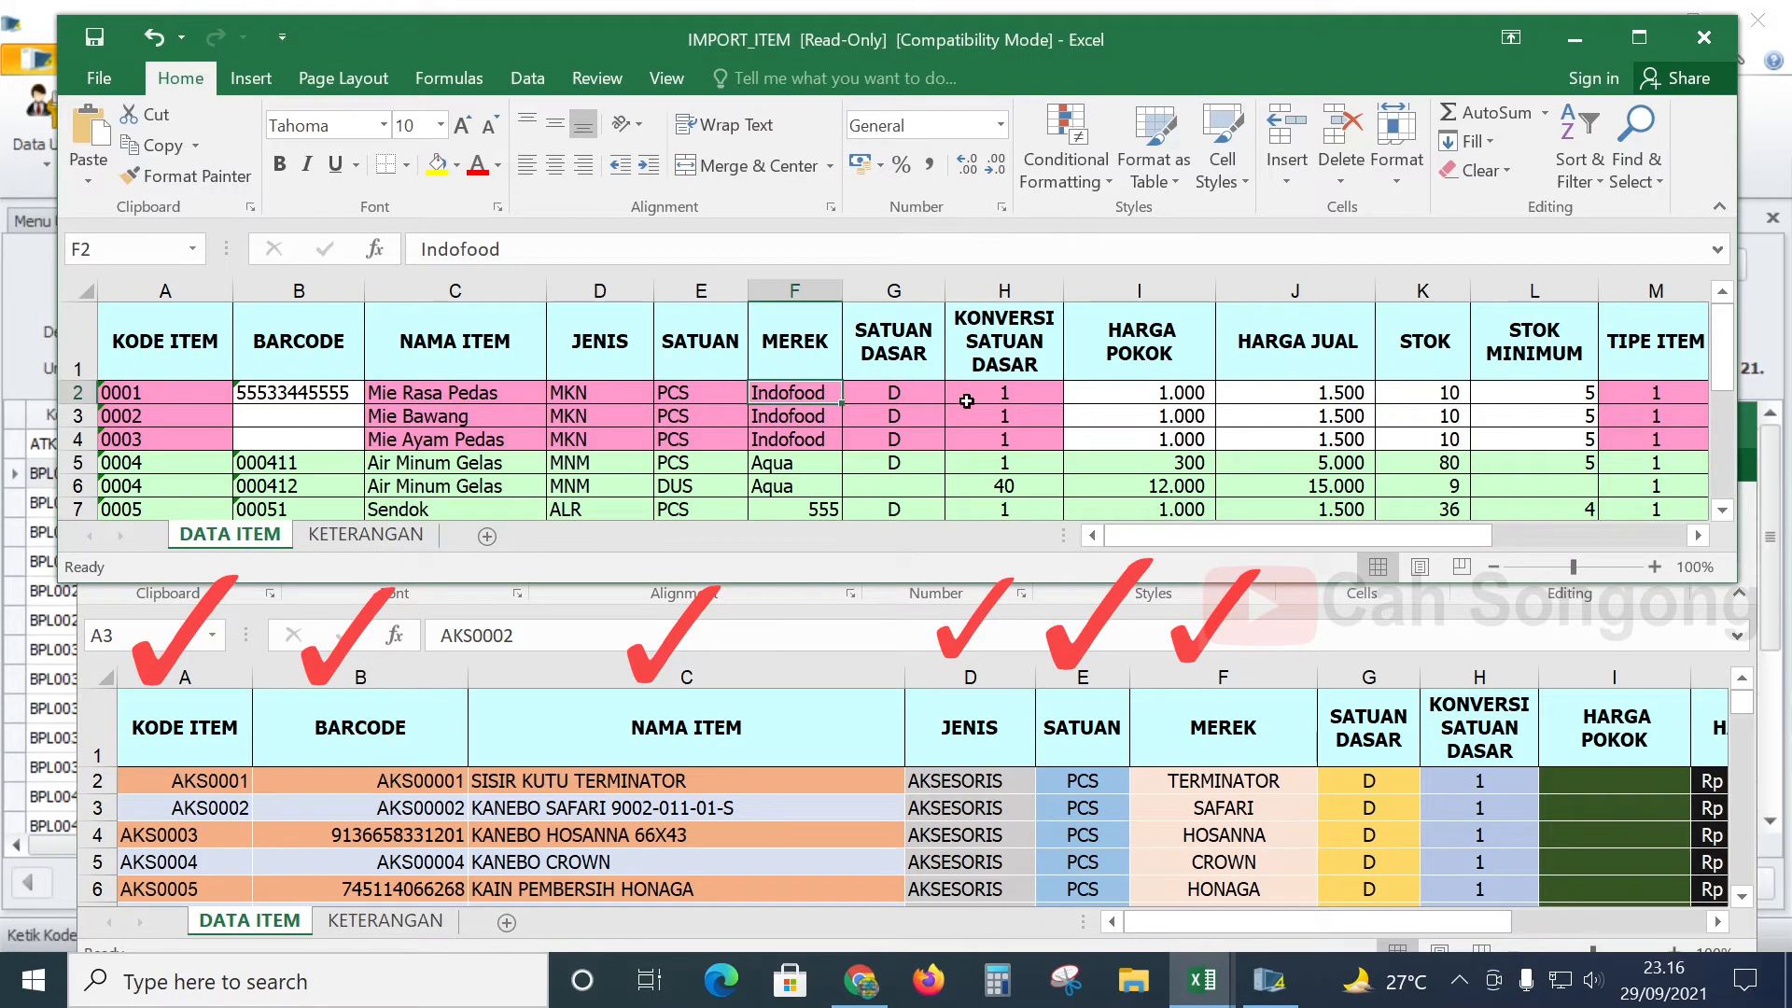
left_click(937, 362)
left_click(1314, 681)
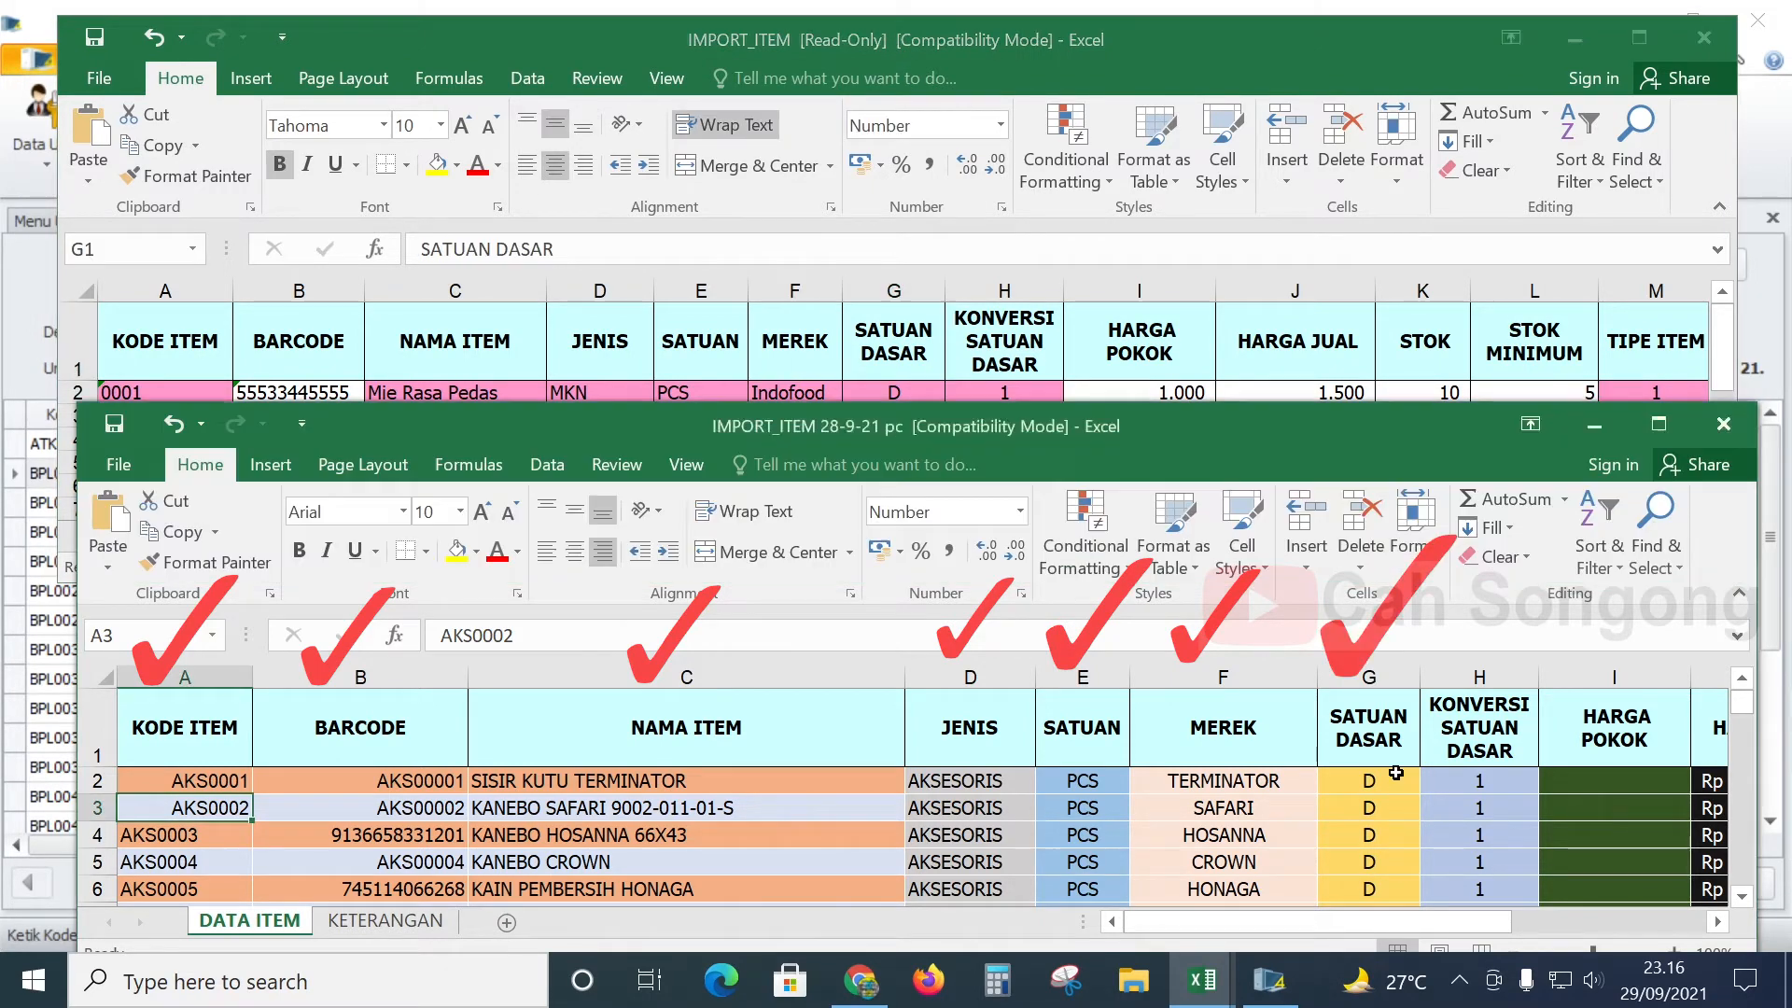
scroll(1273, 787, "down", 3)
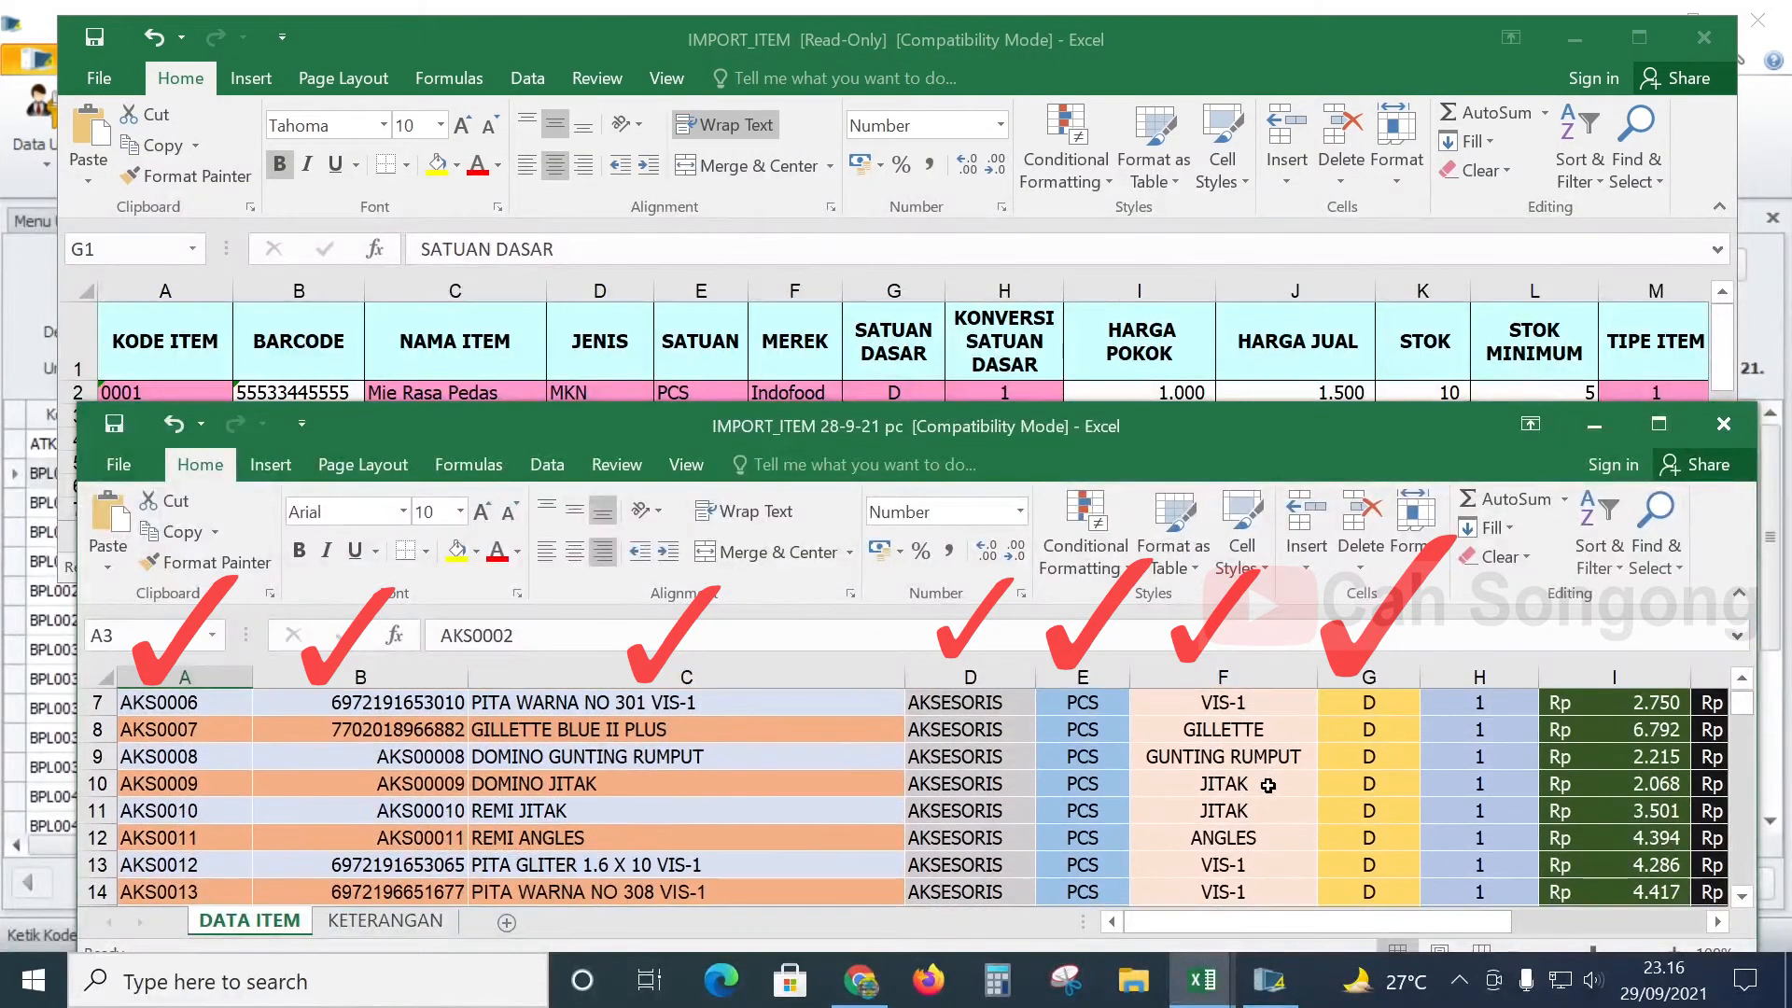
scroll(1274, 787, "down", 6)
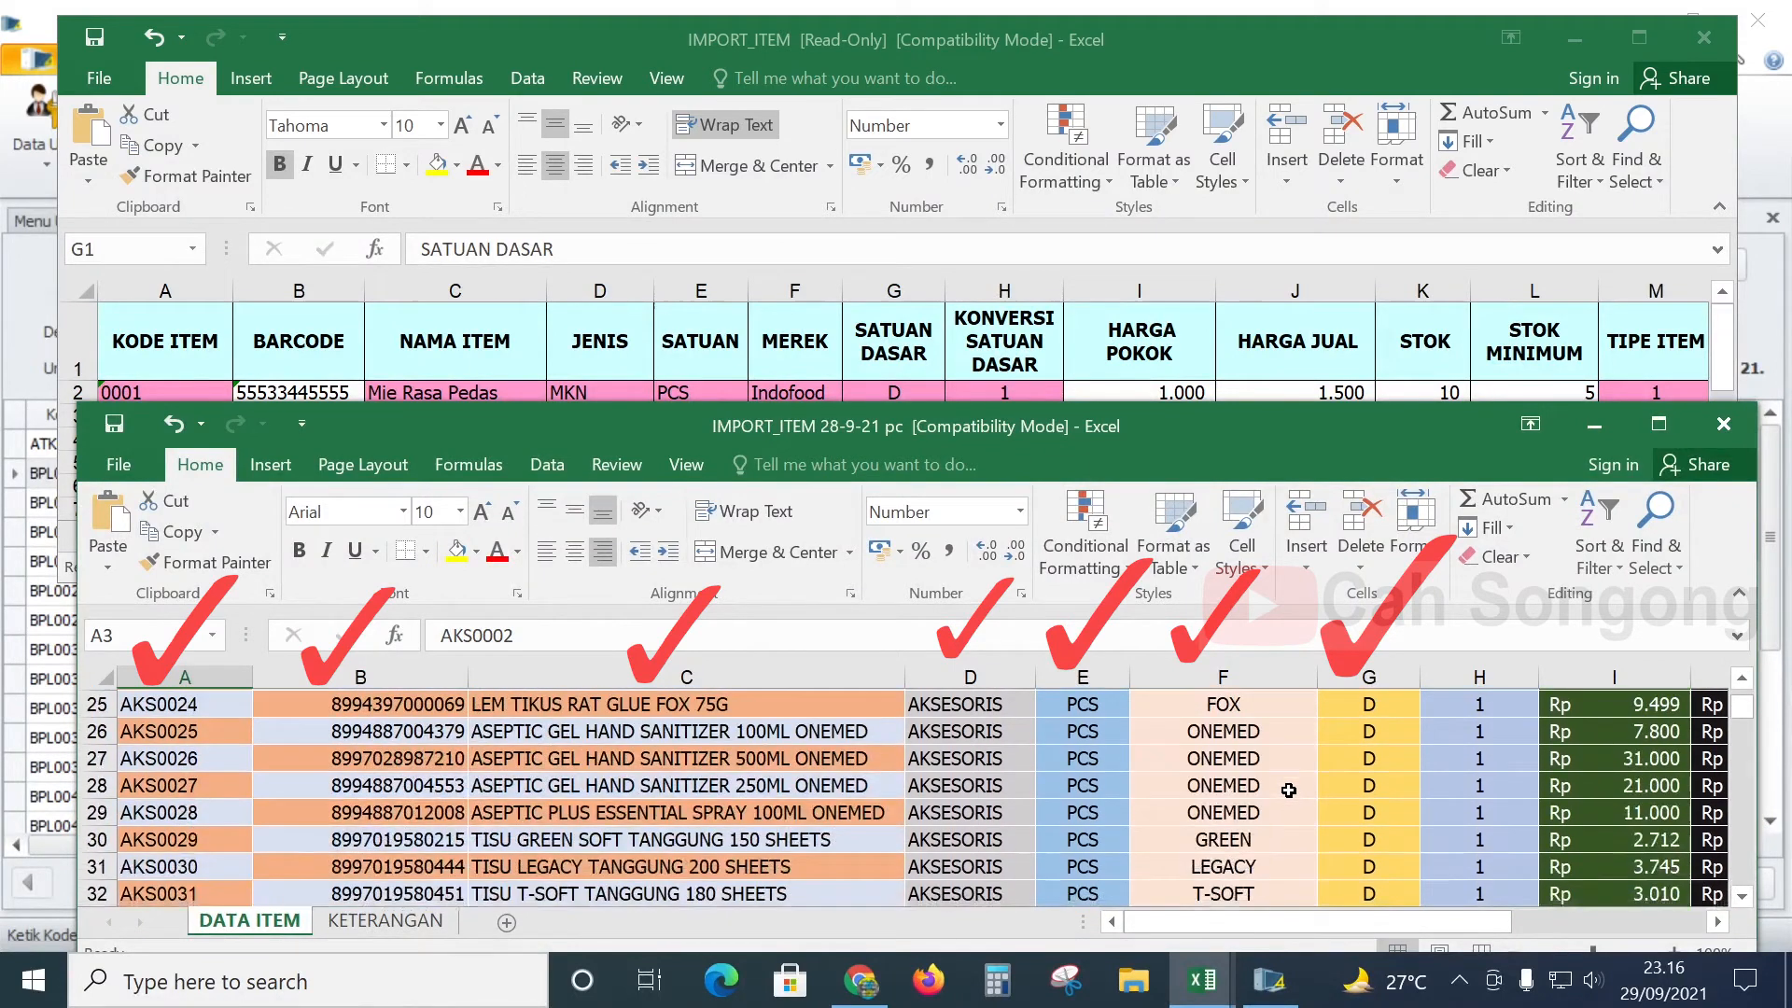
scroll(1281, 788, "up", 5)
left_click(924, 339)
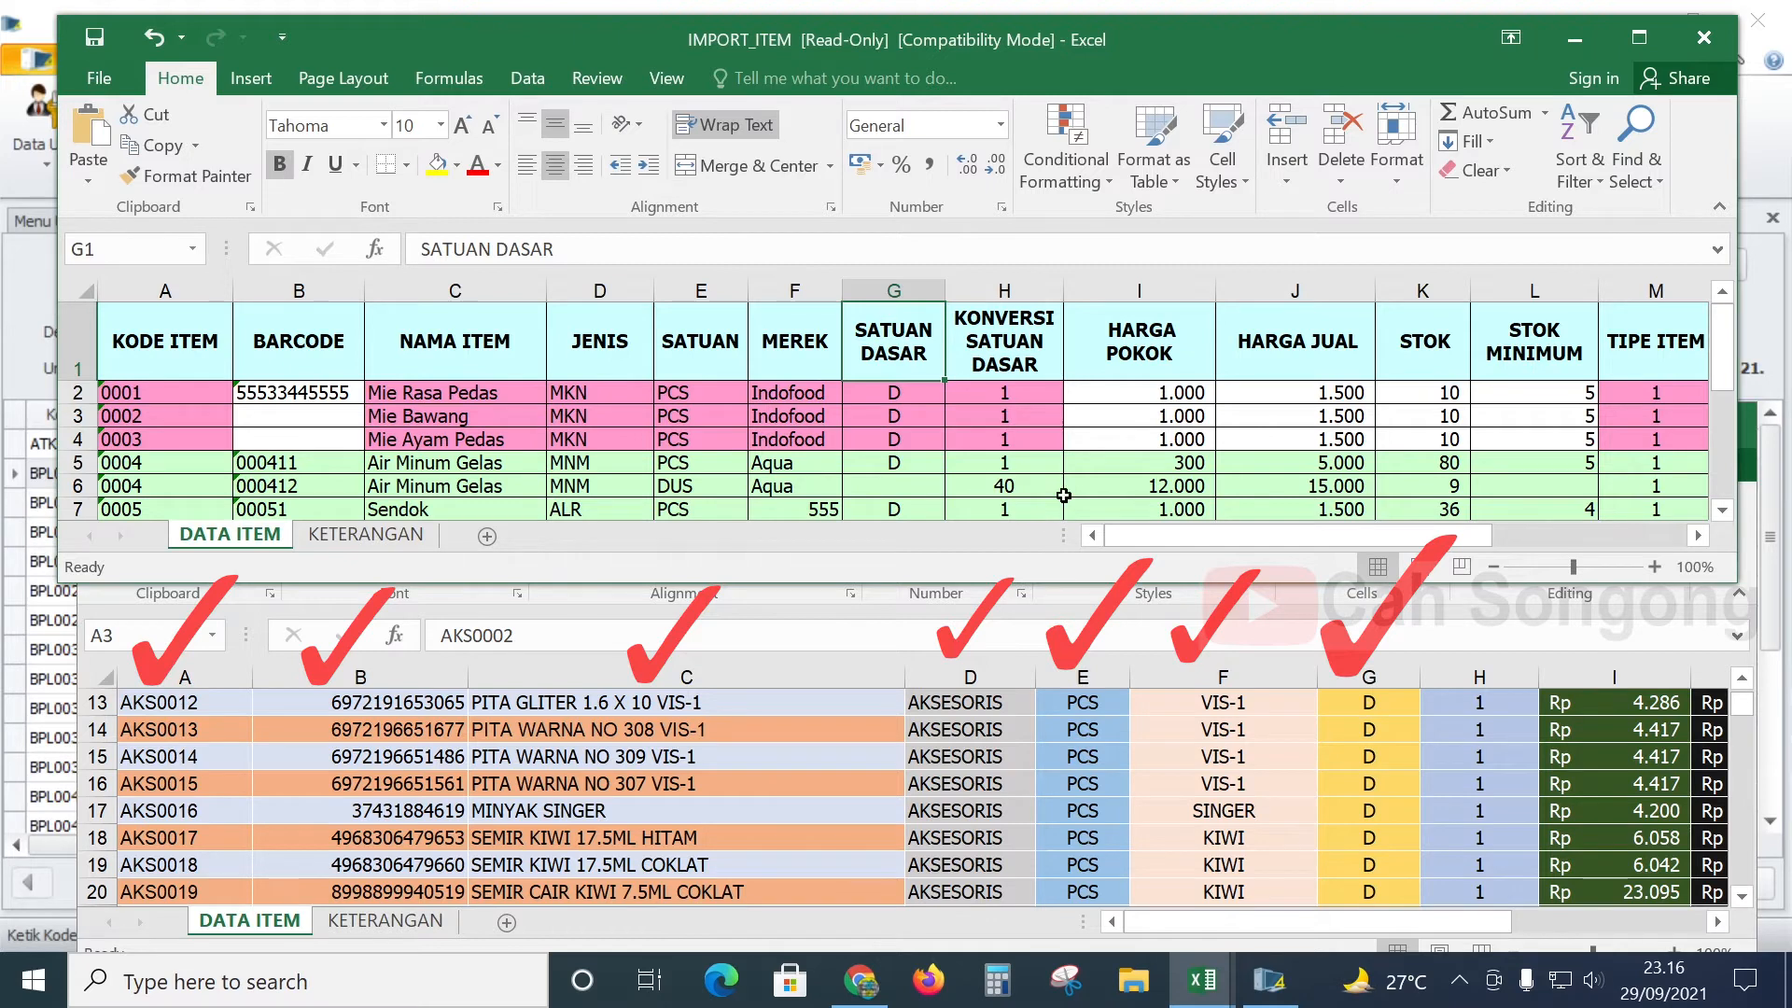
left_click(1038, 364)
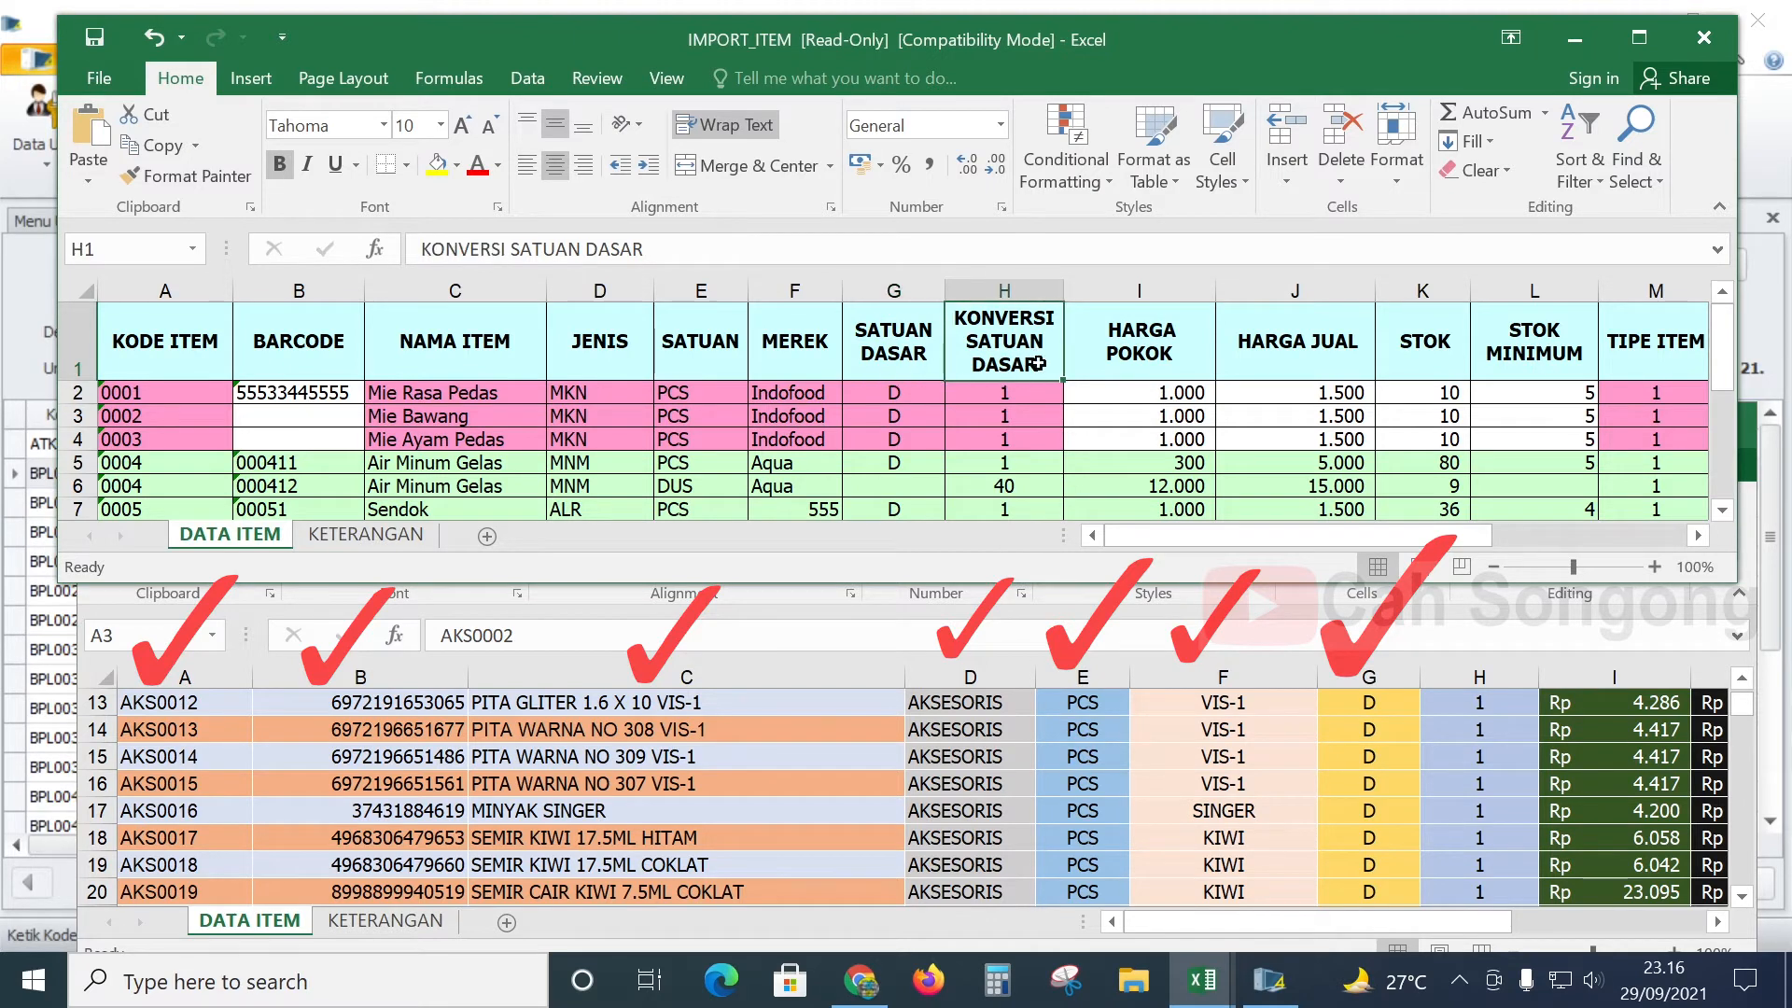
left_click(1213, 709)
scroll(1208, 728, "up", 4)
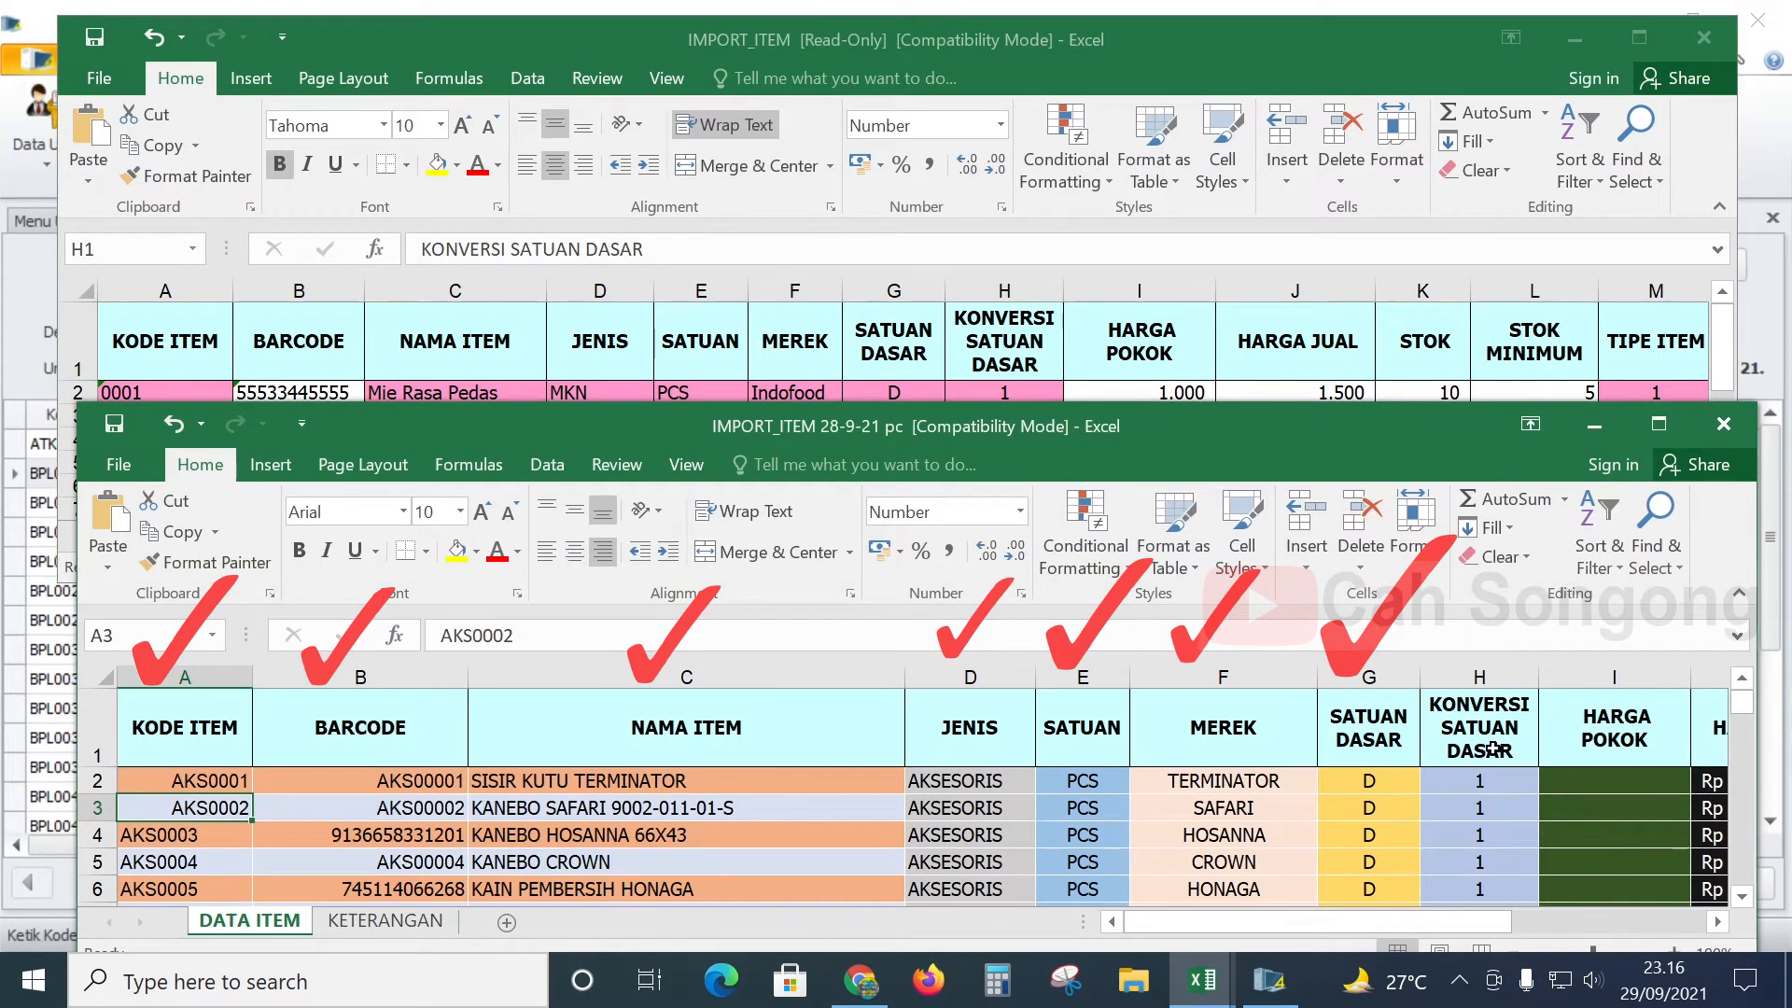
left_click(1483, 746)
scroll(1512, 793, "down", 4)
scroll(1528, 821, "up", 4)
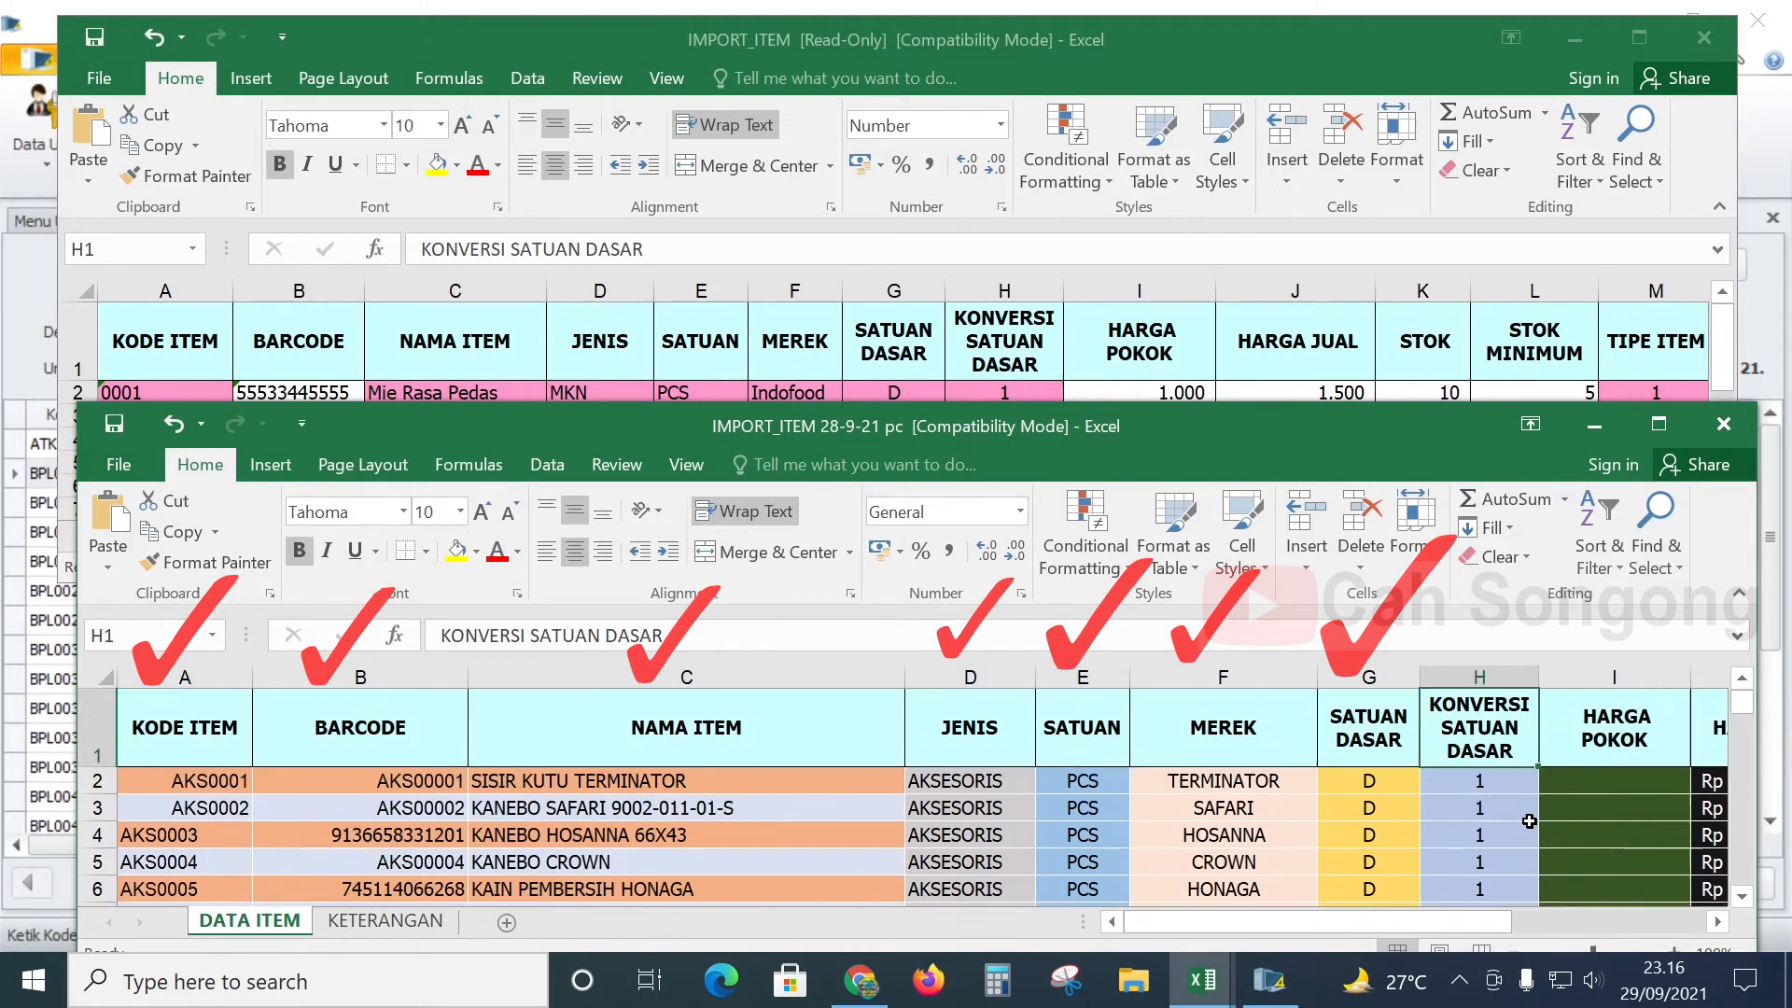
scroll(1528, 821, "down", 3)
scroll(1400, 802, "up", 3)
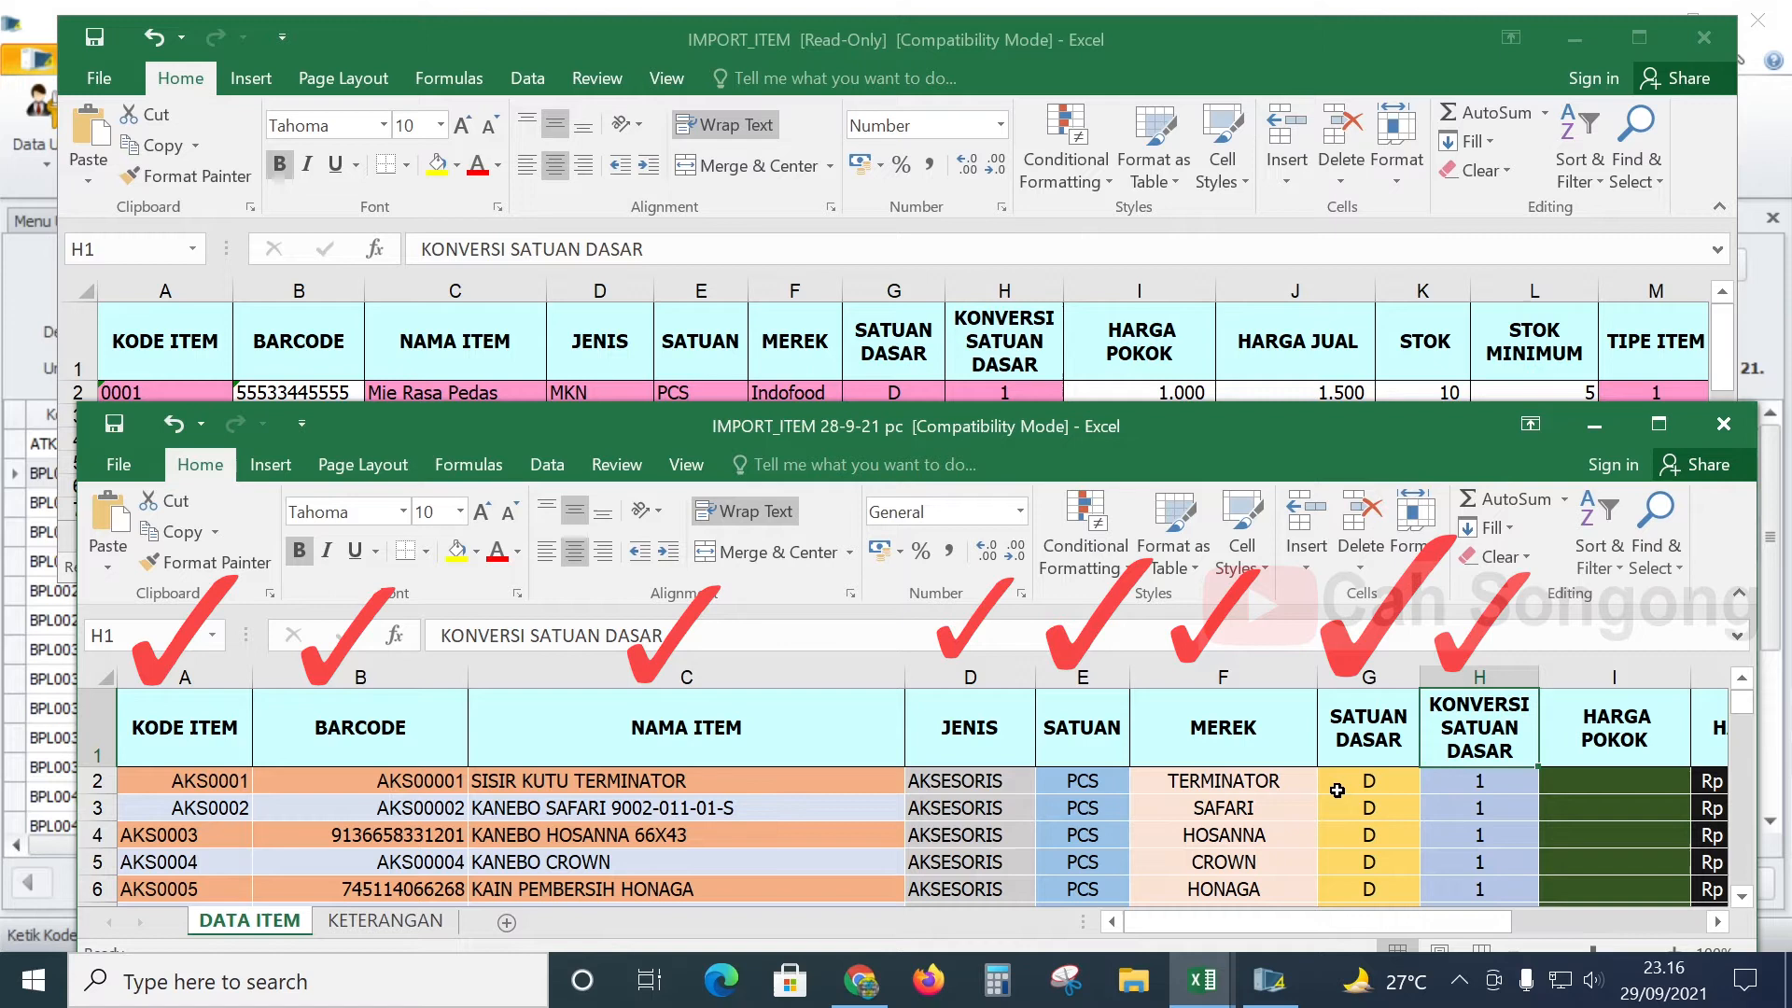
scroll(1306, 779, "down", 3)
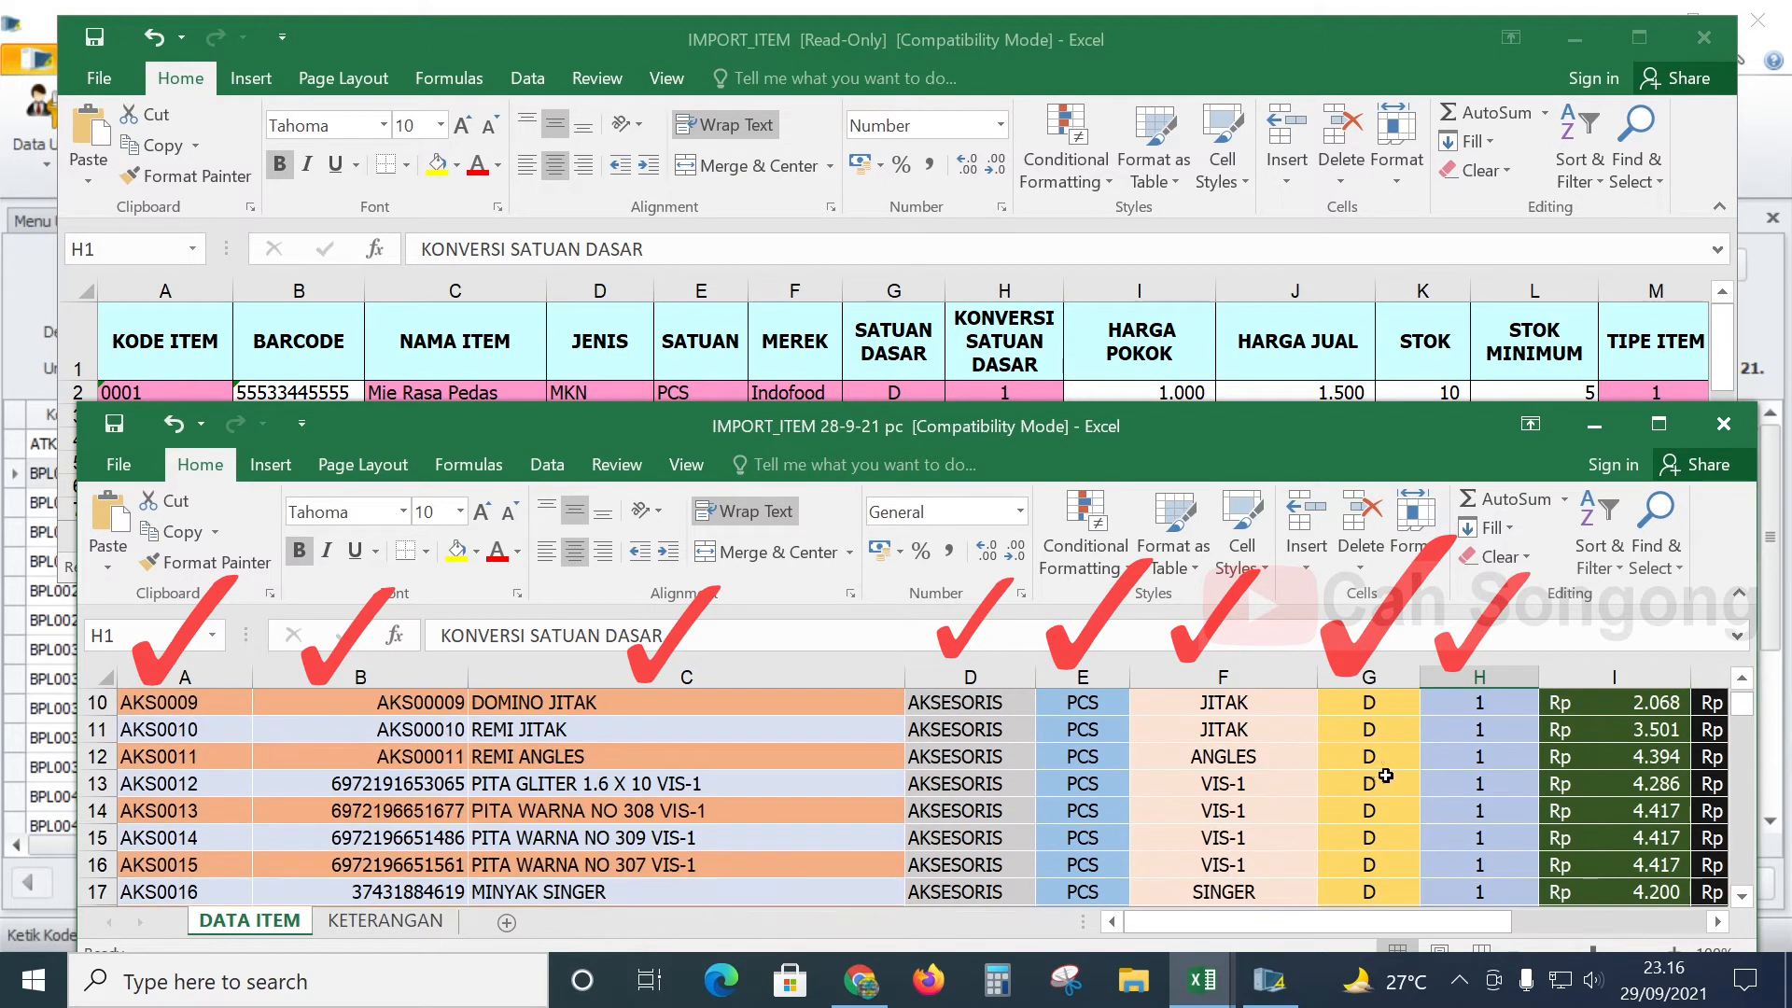
scroll(1483, 788, "down", 4)
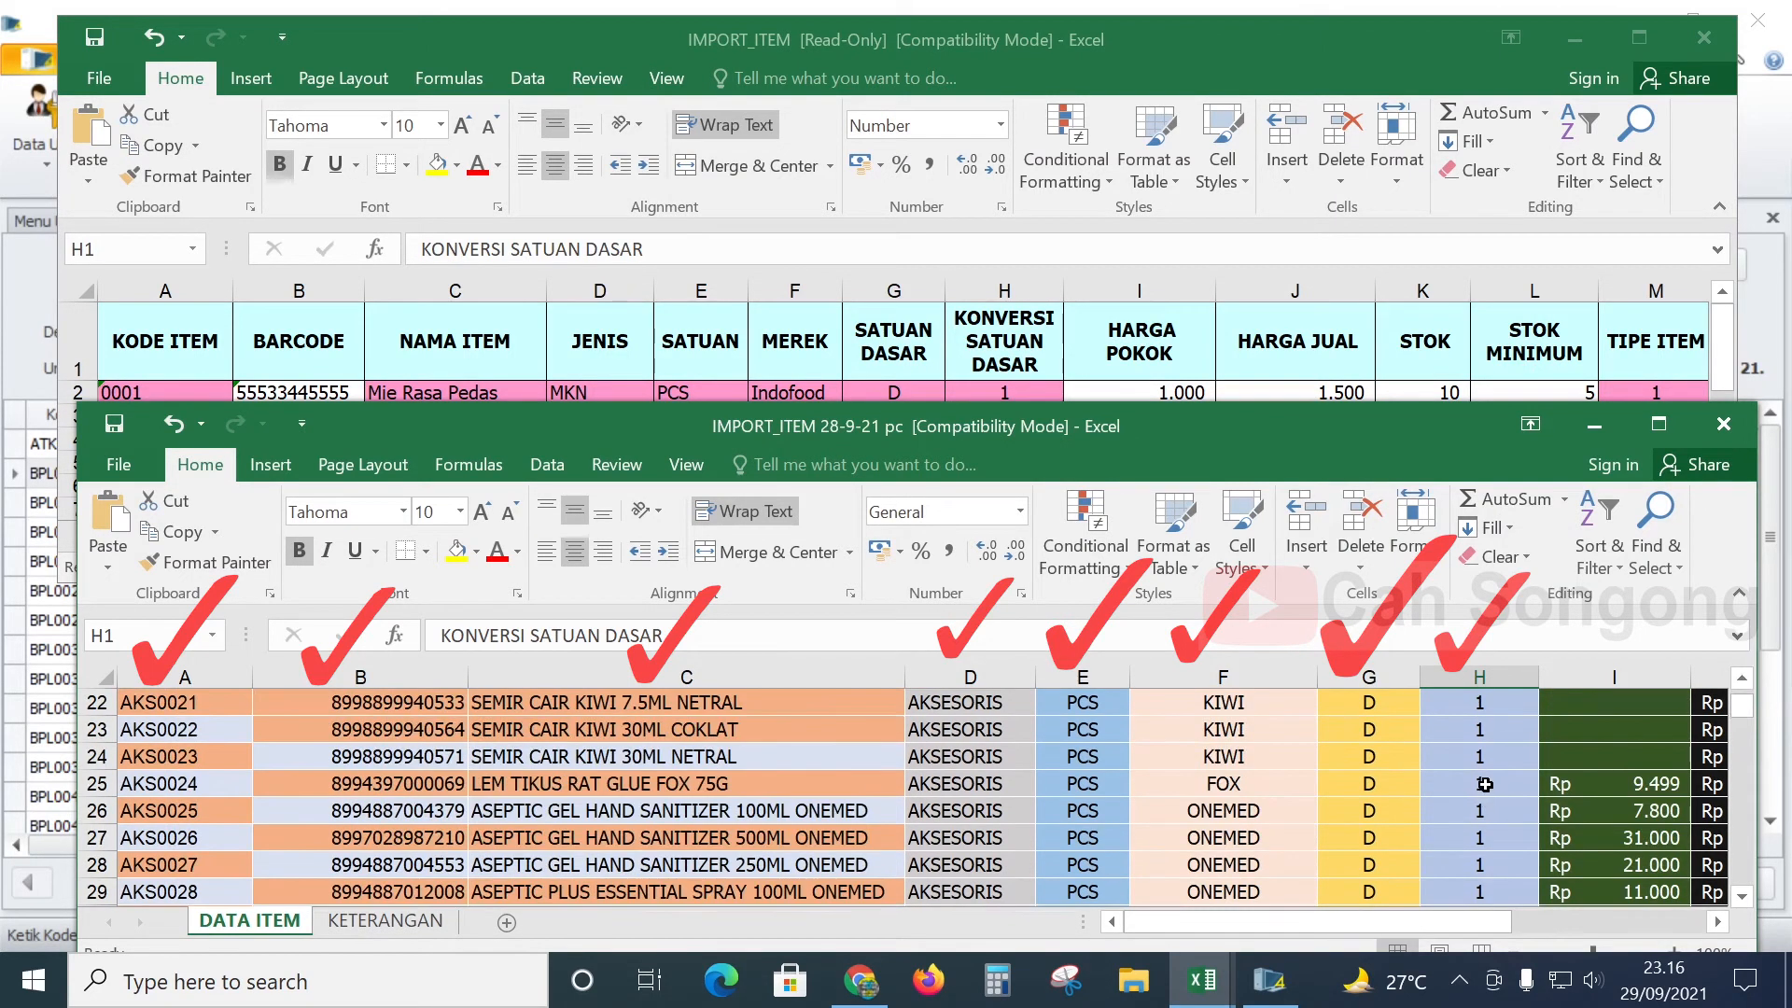
left_click(1500, 805)
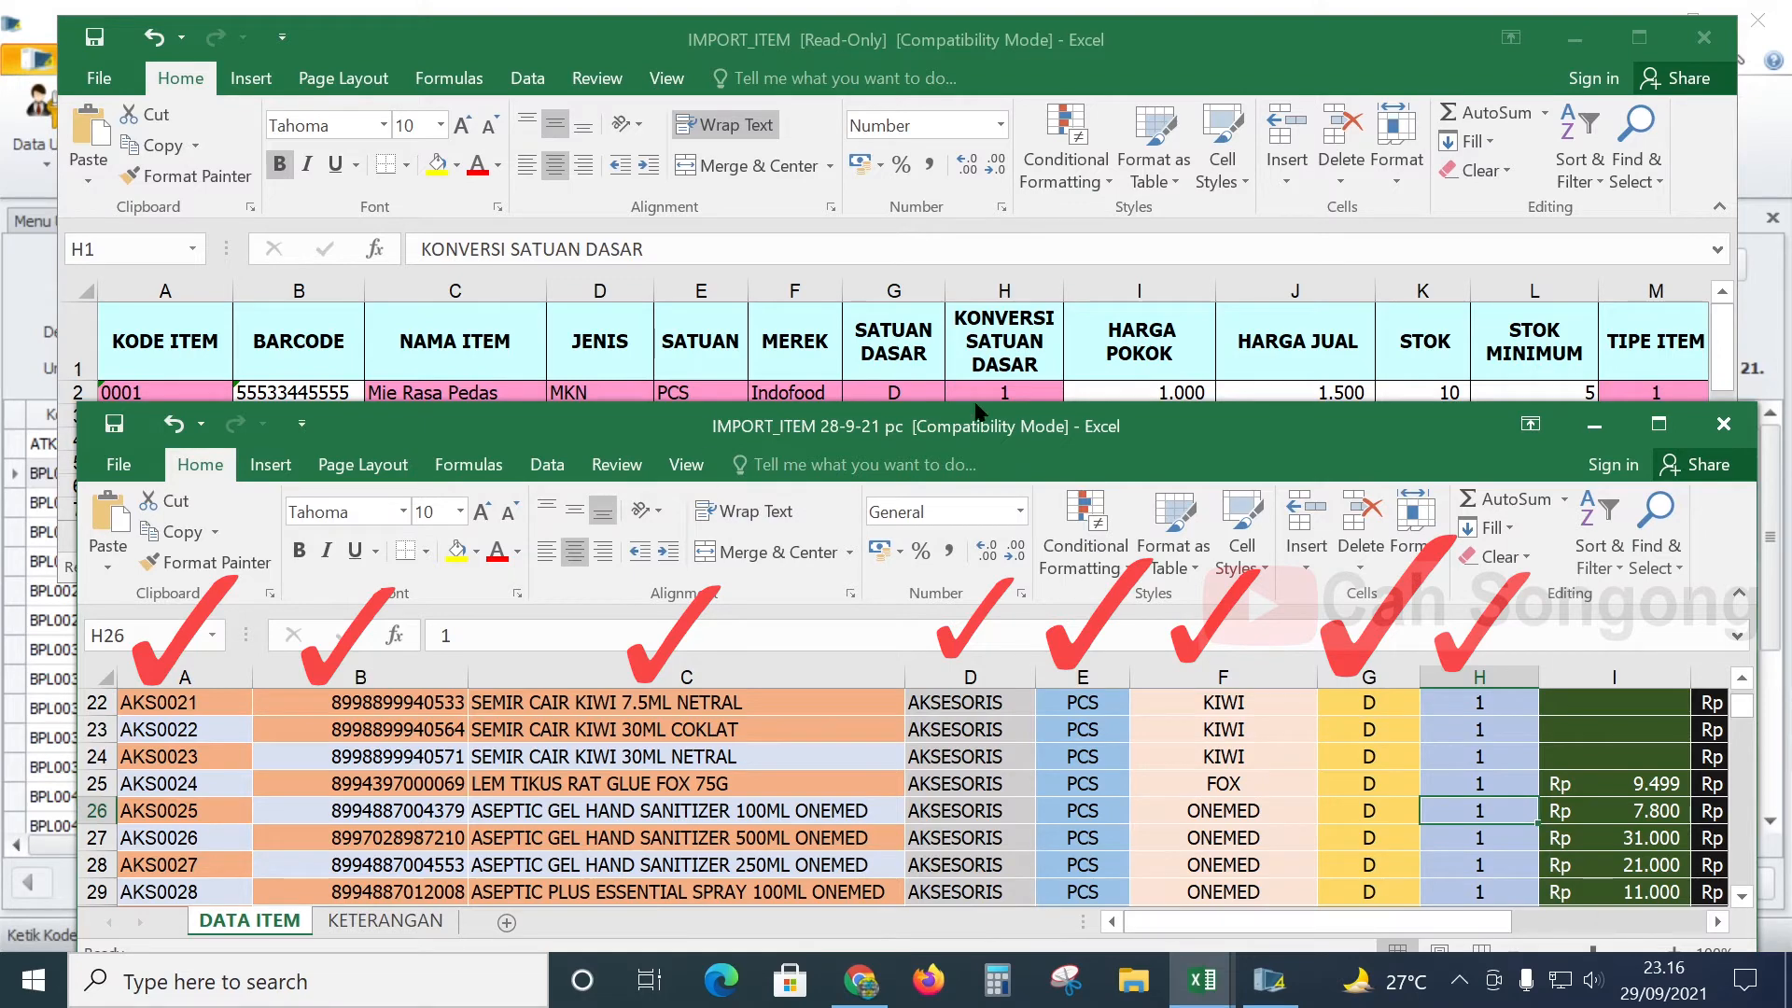
left_click(997, 314)
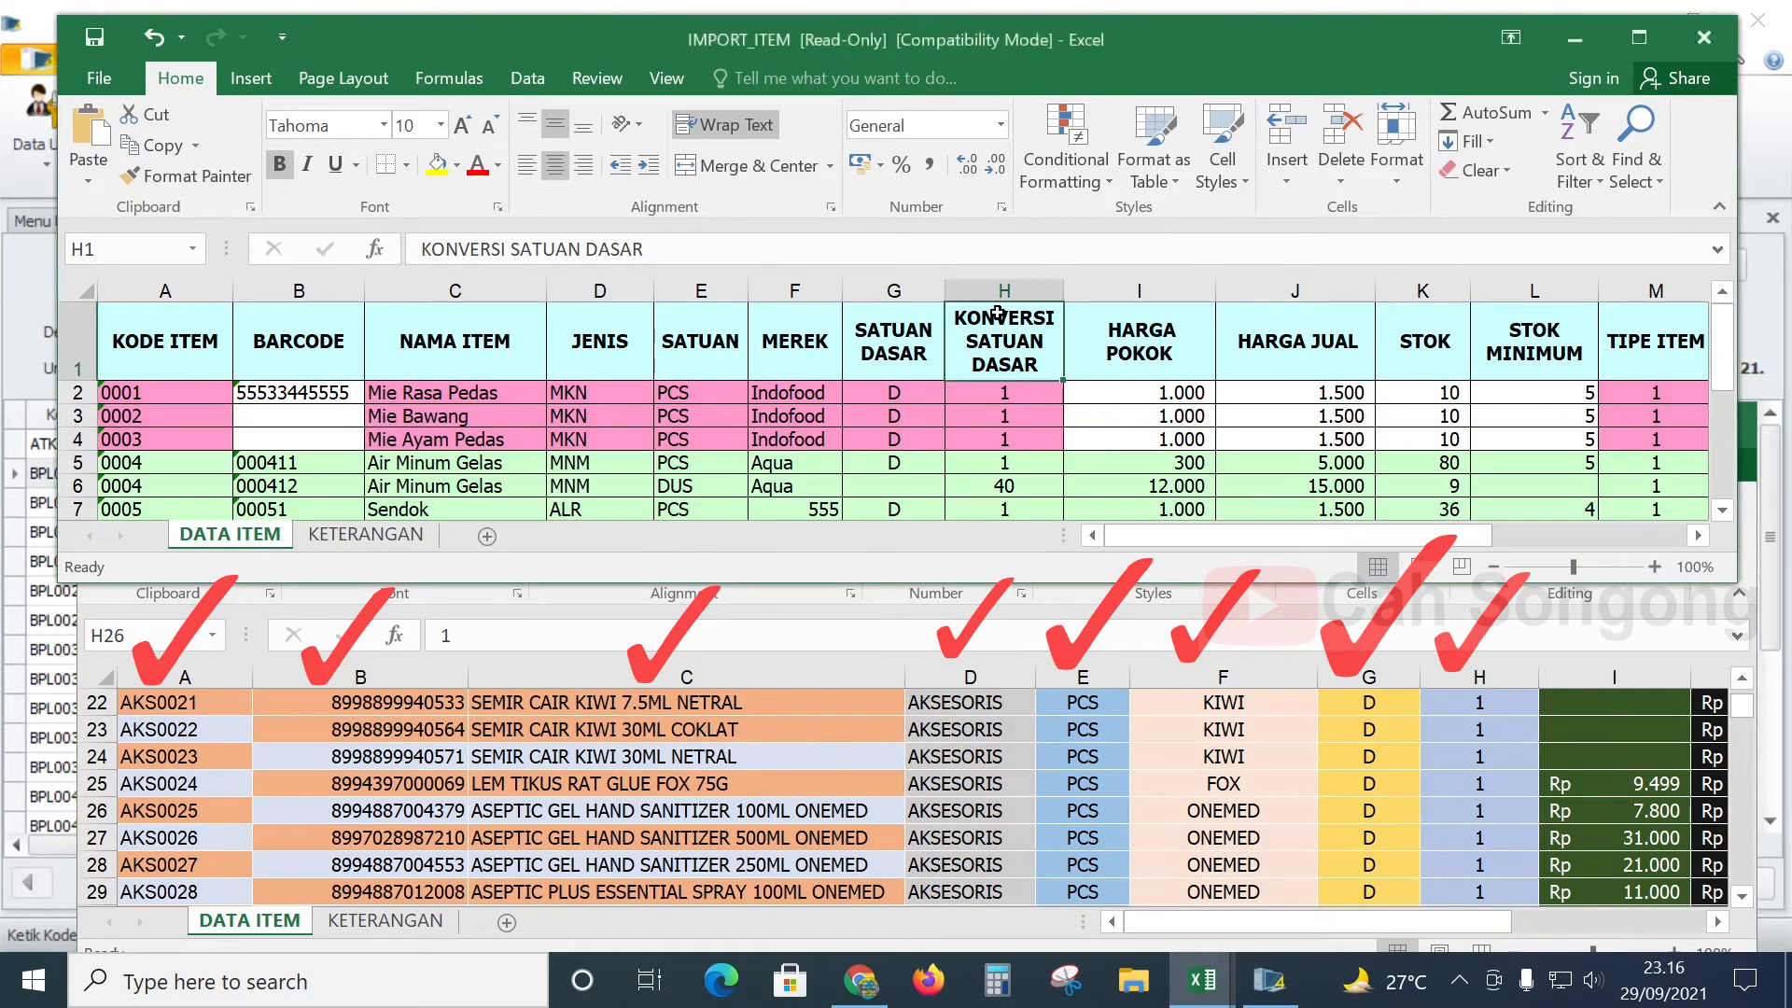
left_click_drag(1398, 922, 1622, 941)
scroll(280, 812, "up", 7)
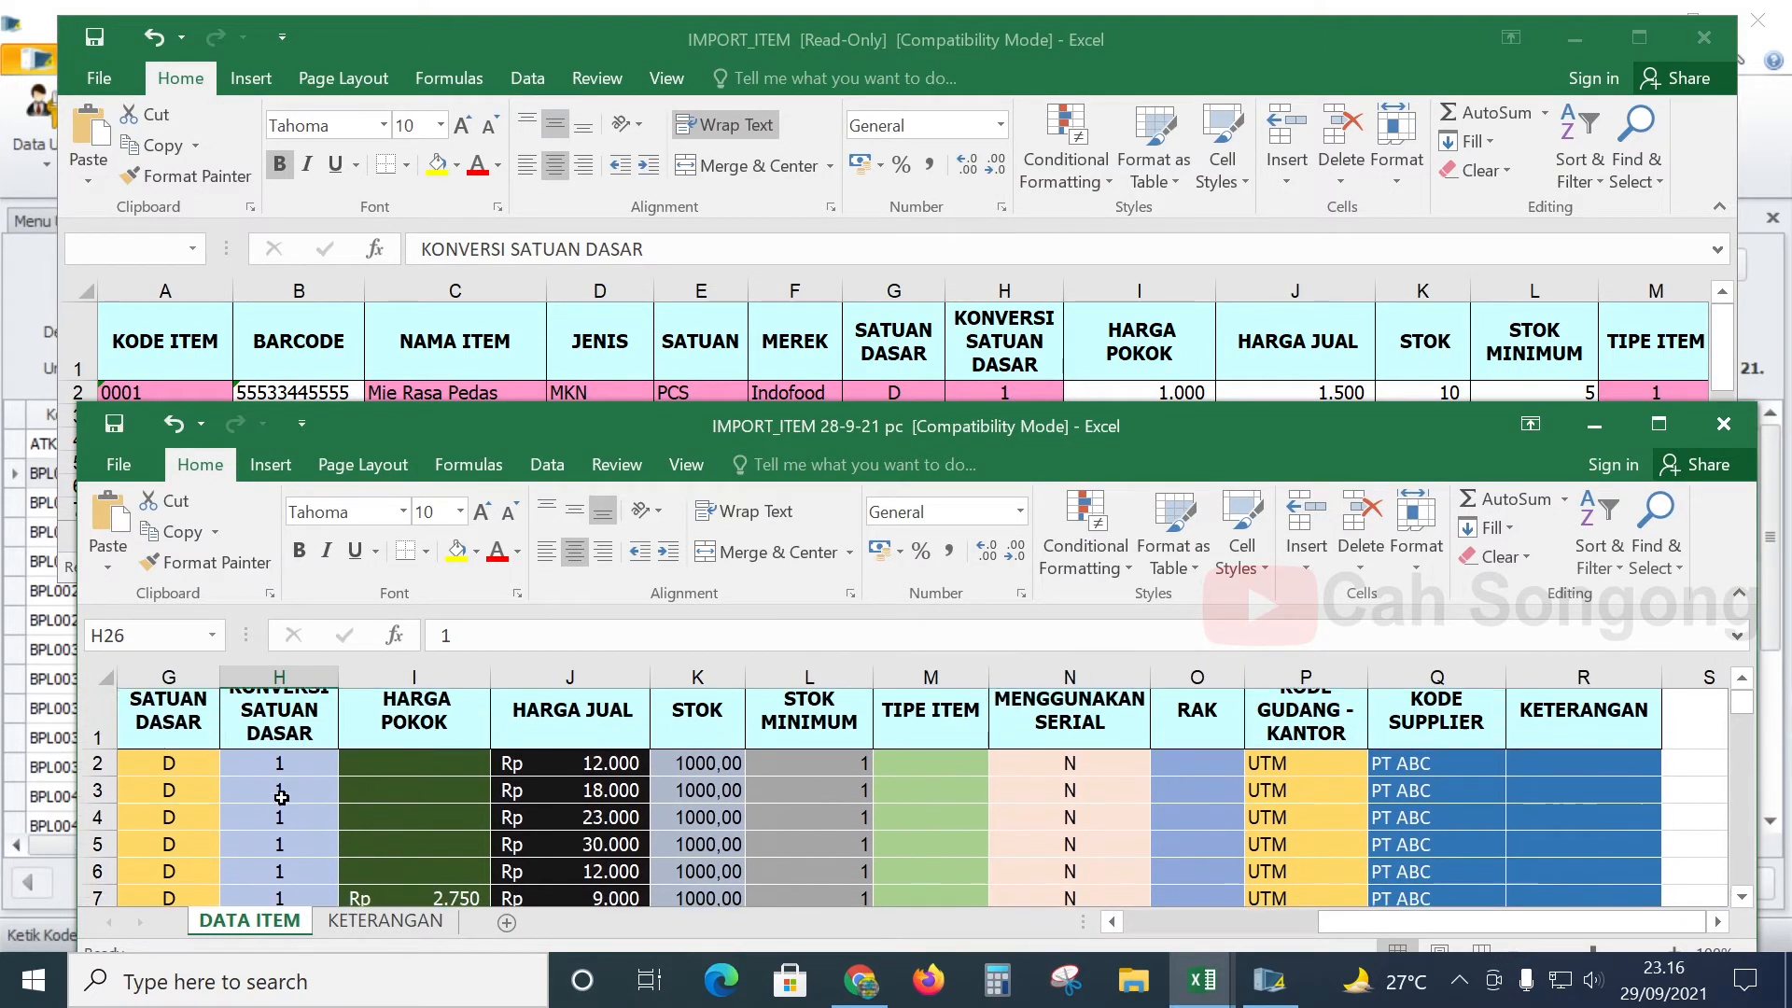
left_click(278, 739)
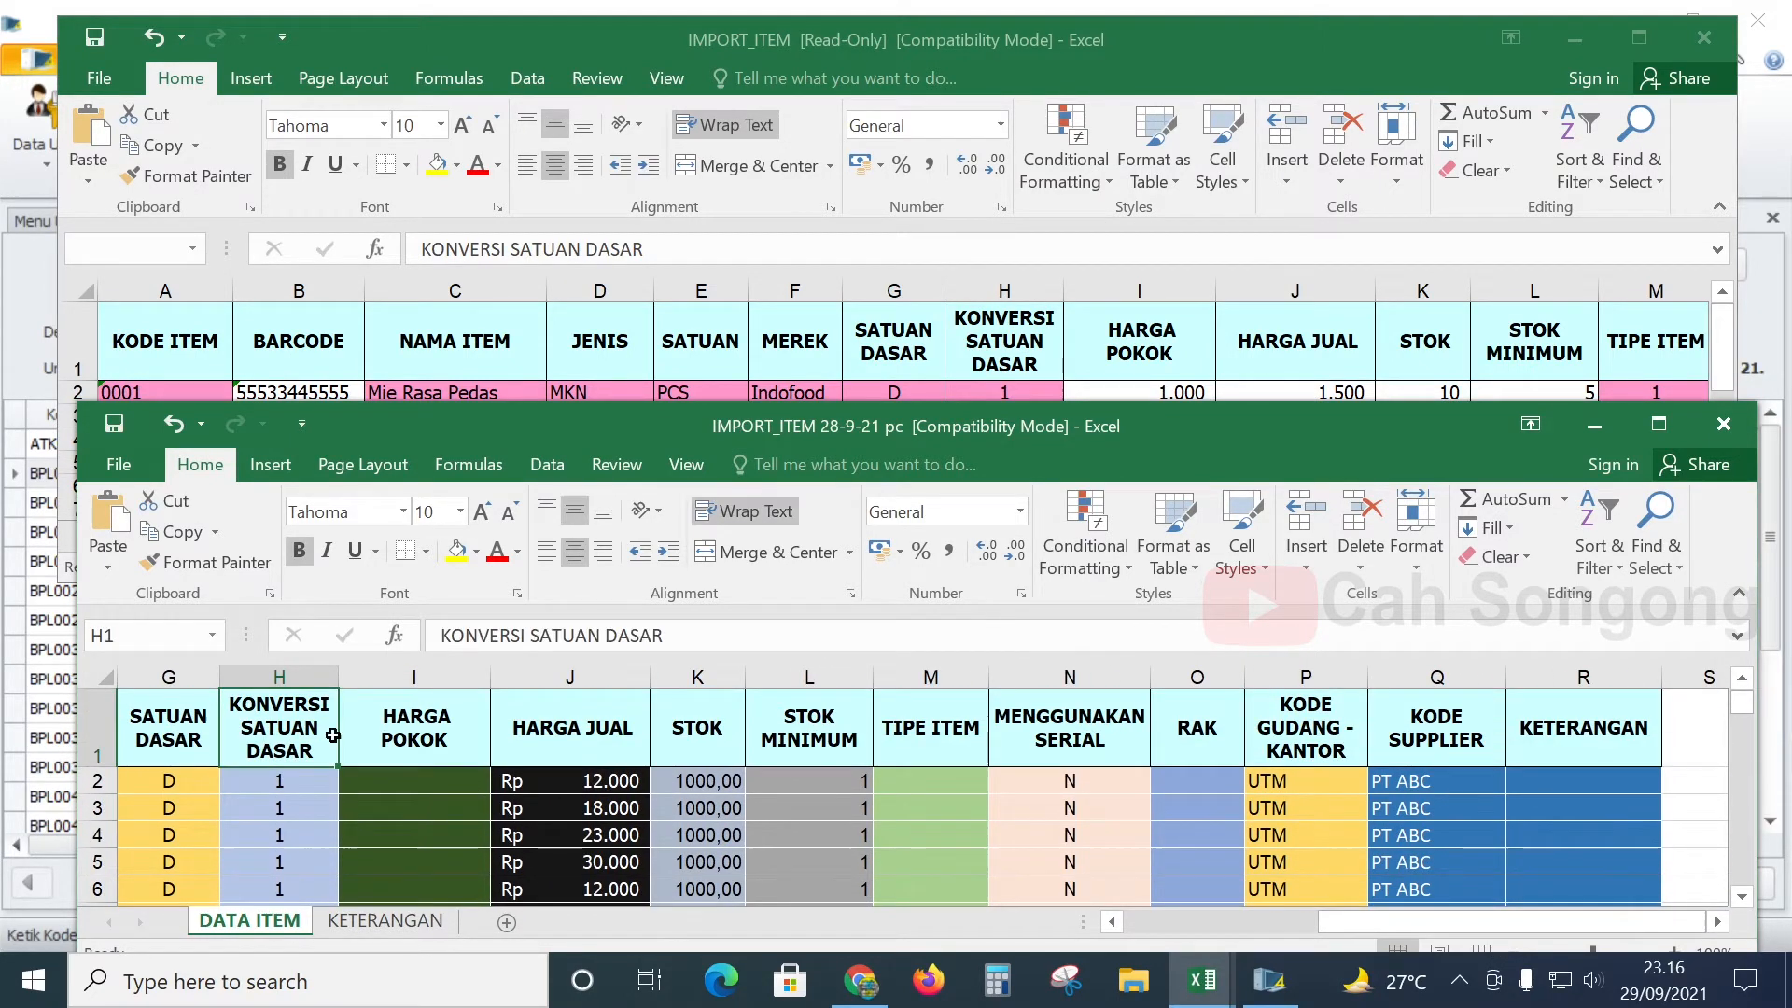
left_click(1153, 352)
left_click_drag(1353, 535, 1583, 566)
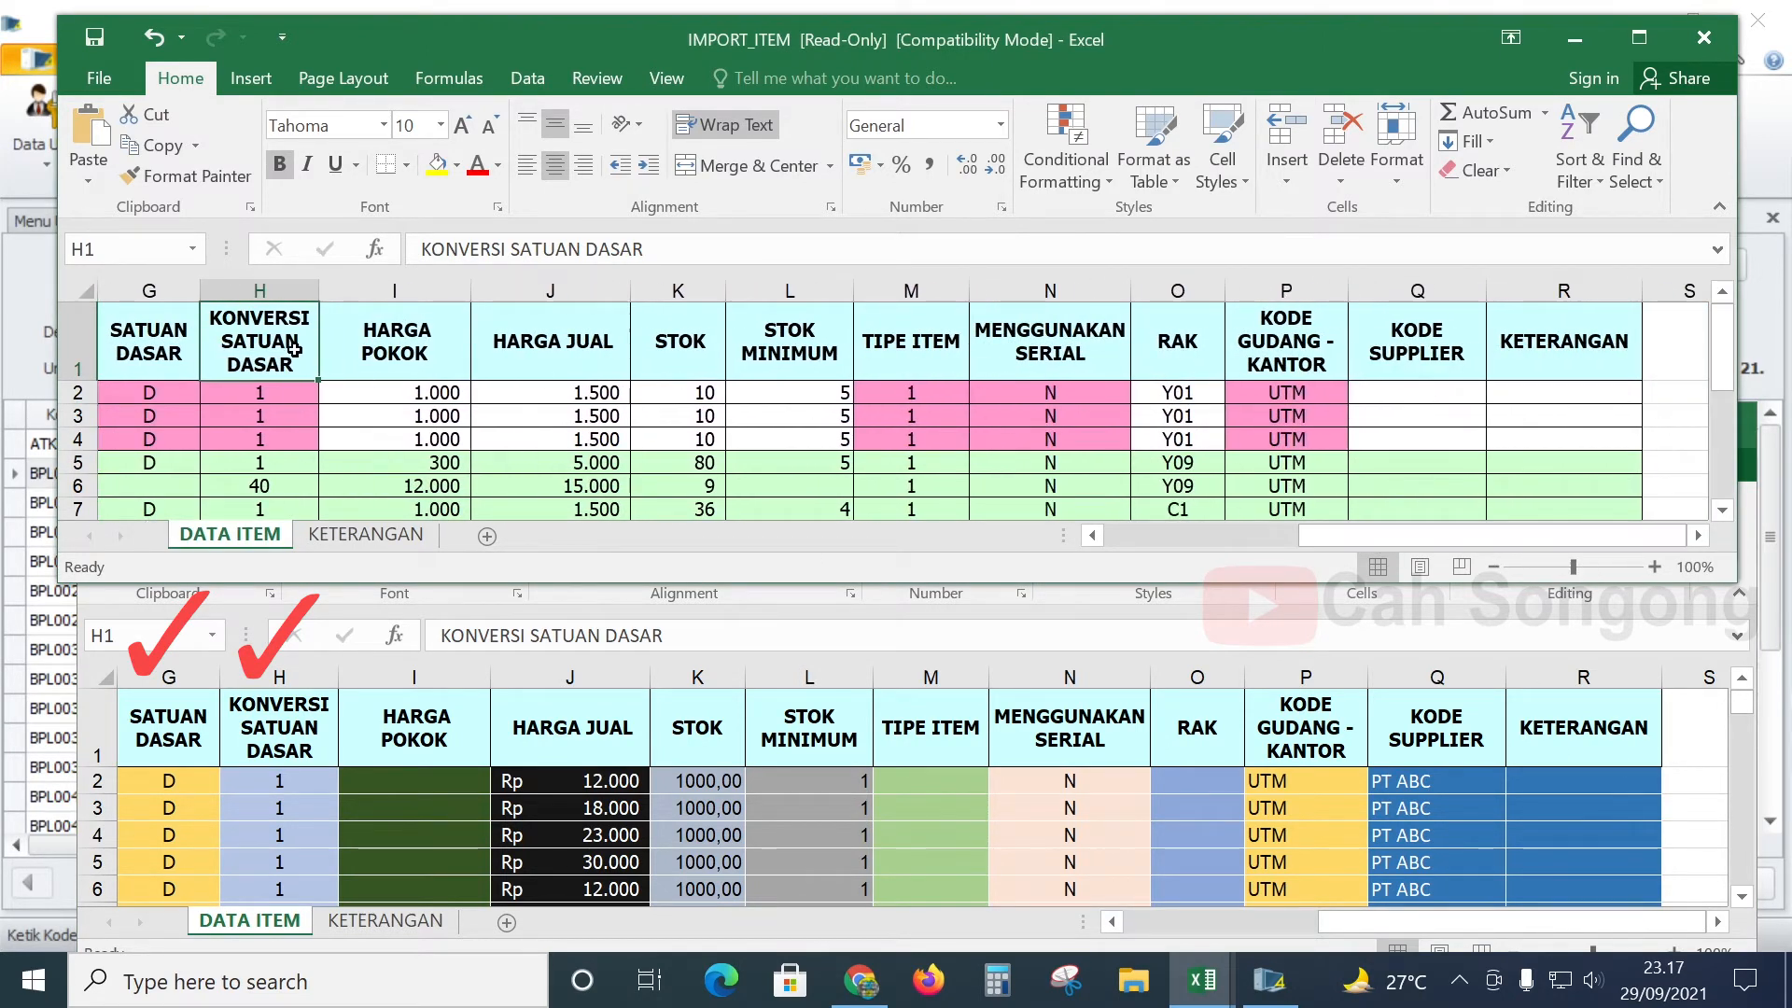
left_click(413, 762)
scroll(406, 759, "down", 2)
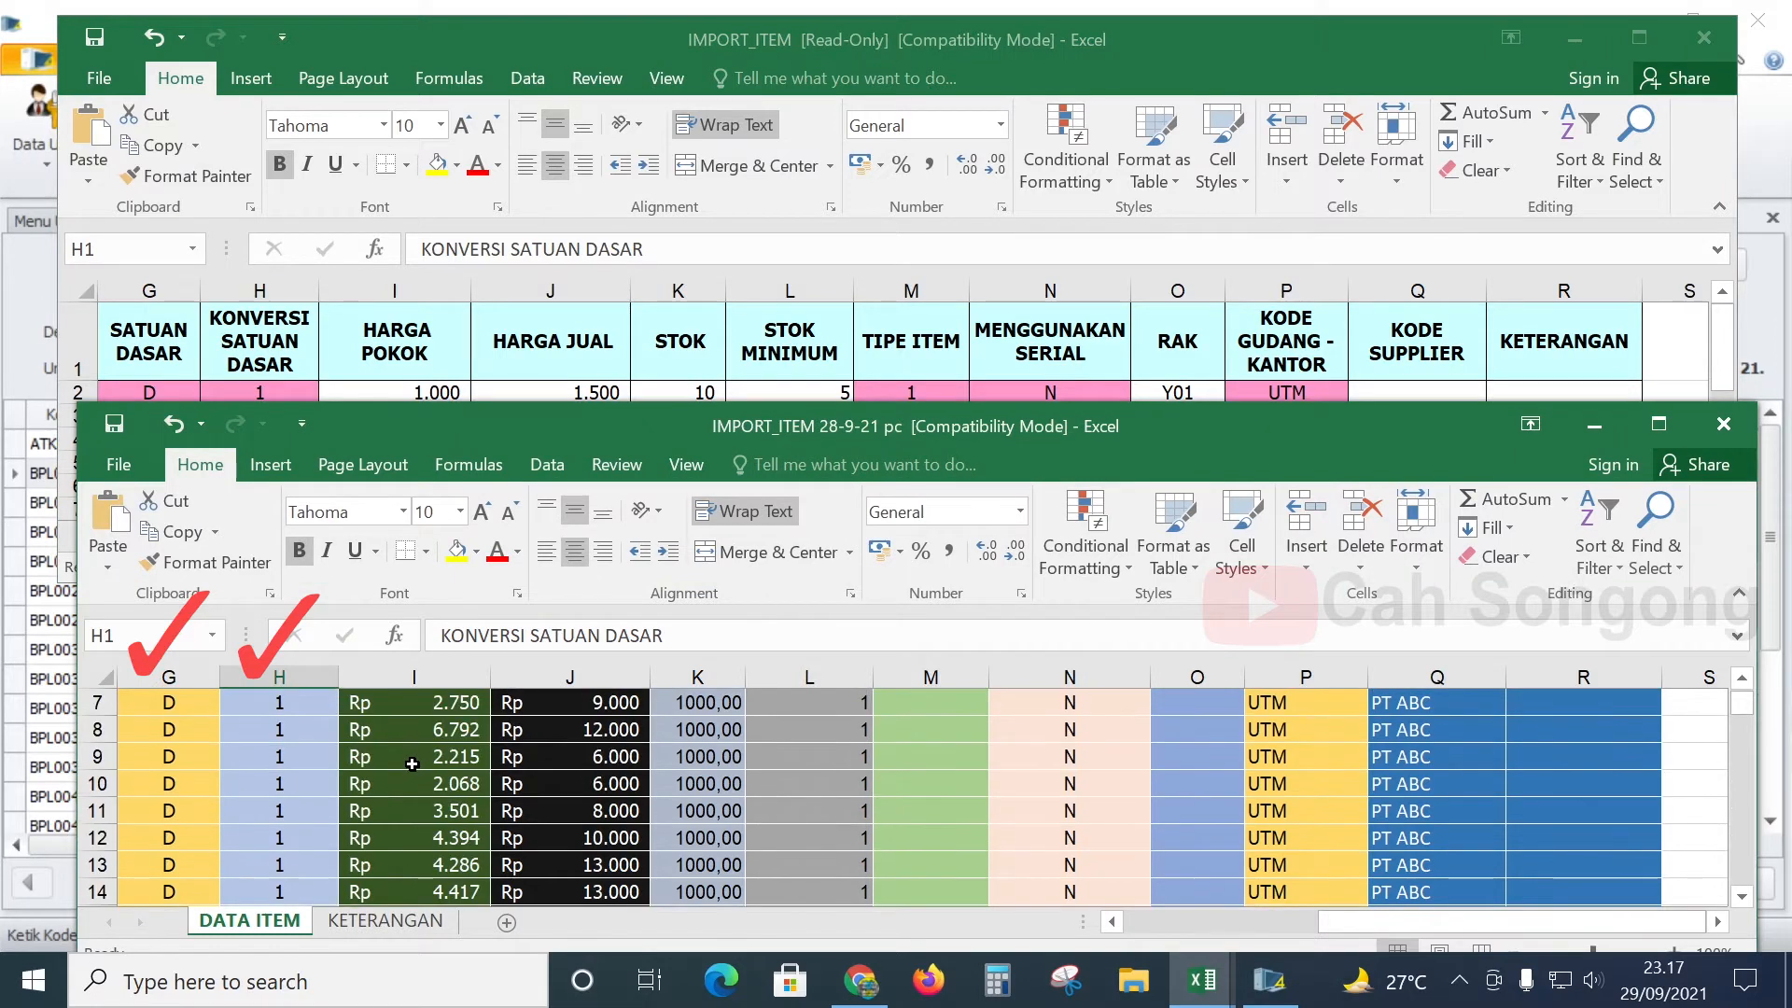
scroll(416, 763, "up", 2)
left_click(450, 787)
scroll(451, 787, "down", 3)
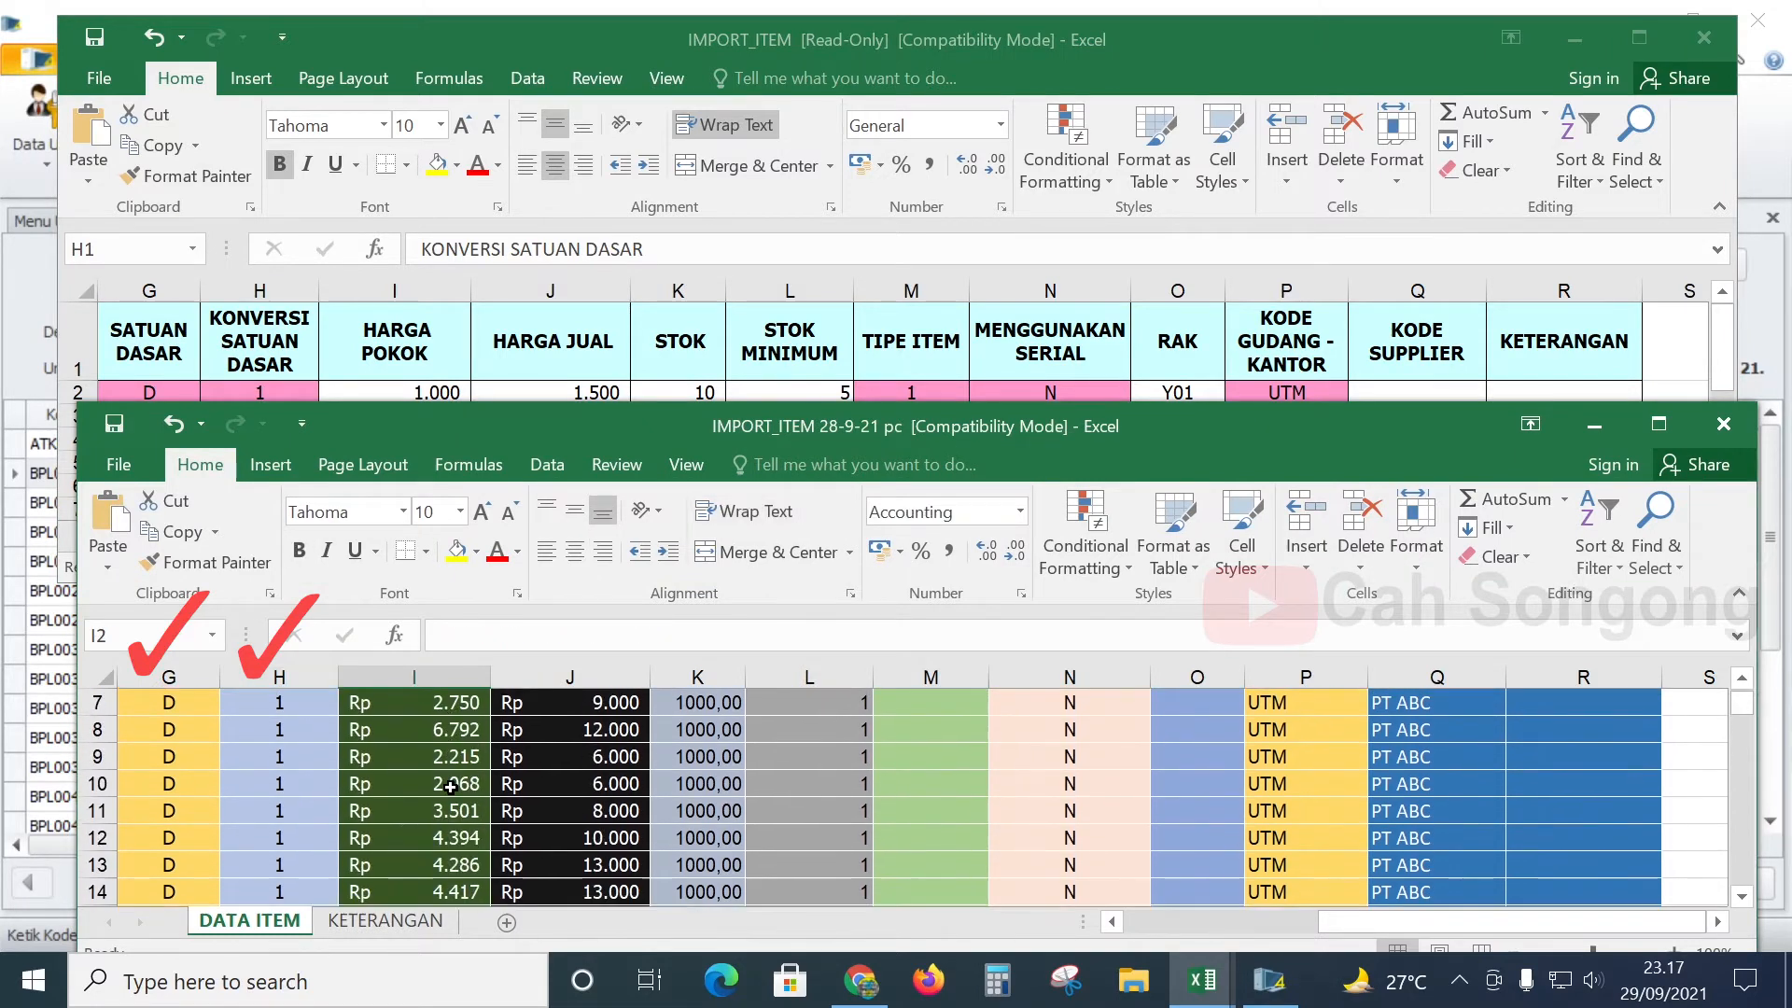
scroll(438, 829, "up", 3)
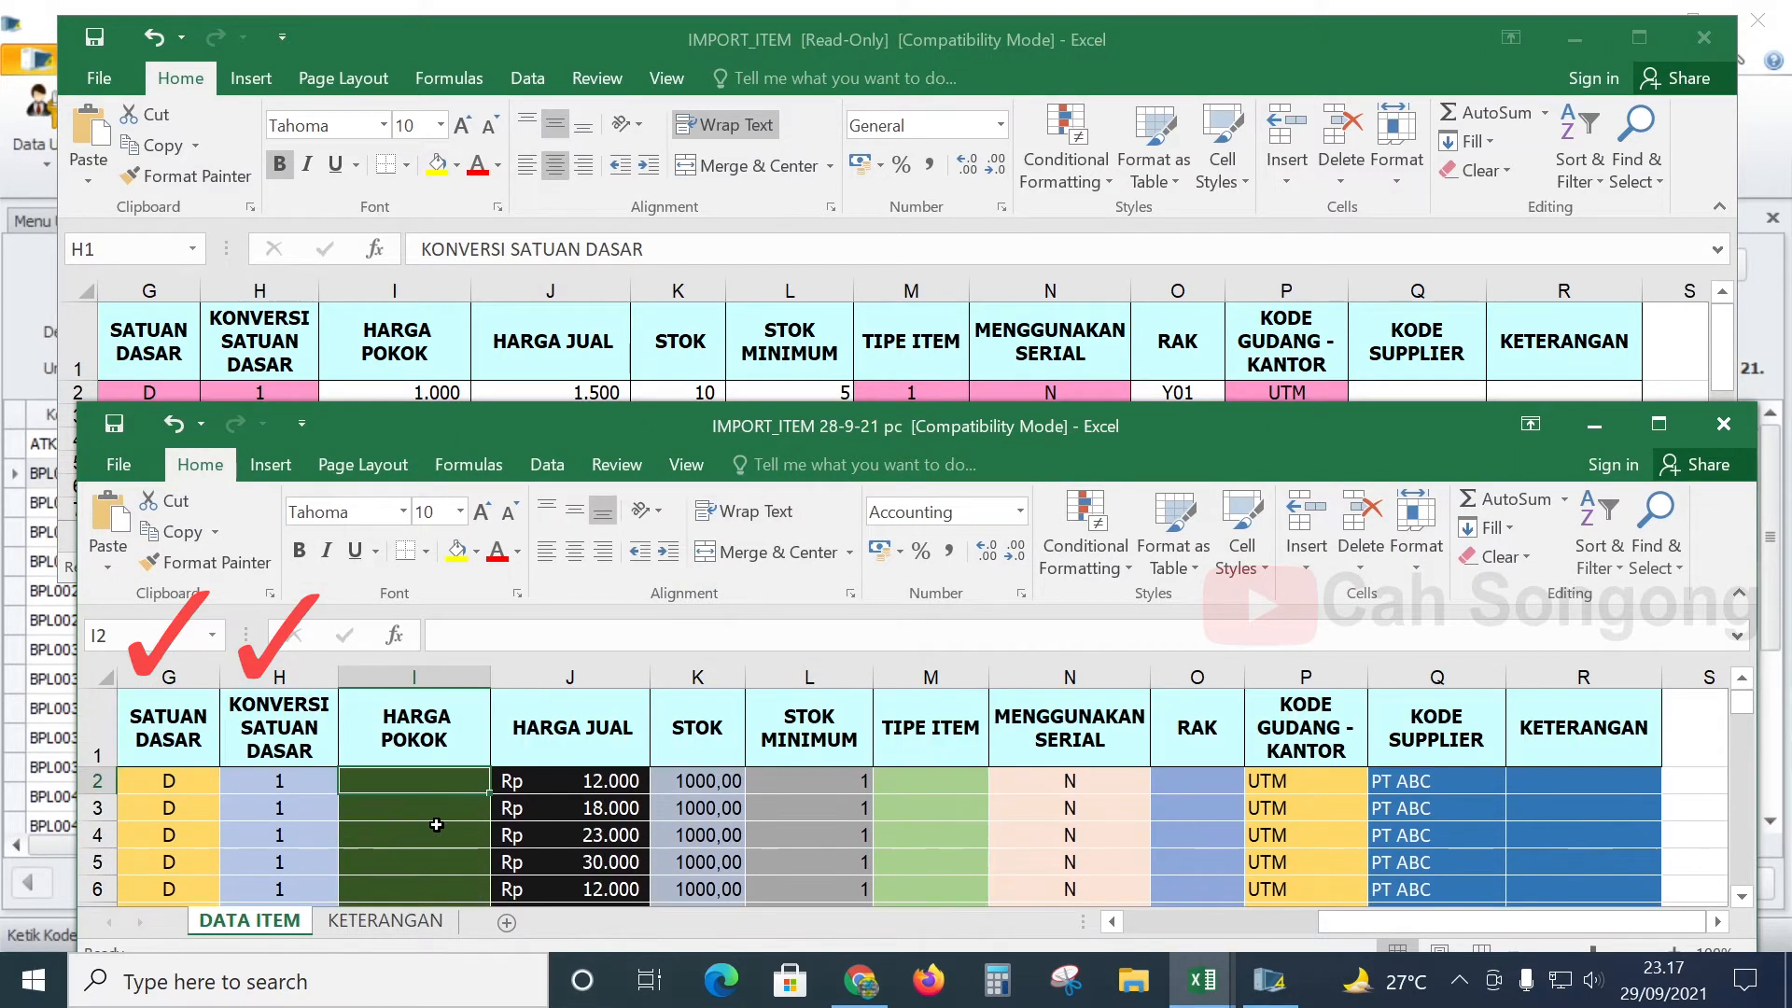
left_click(450, 830)
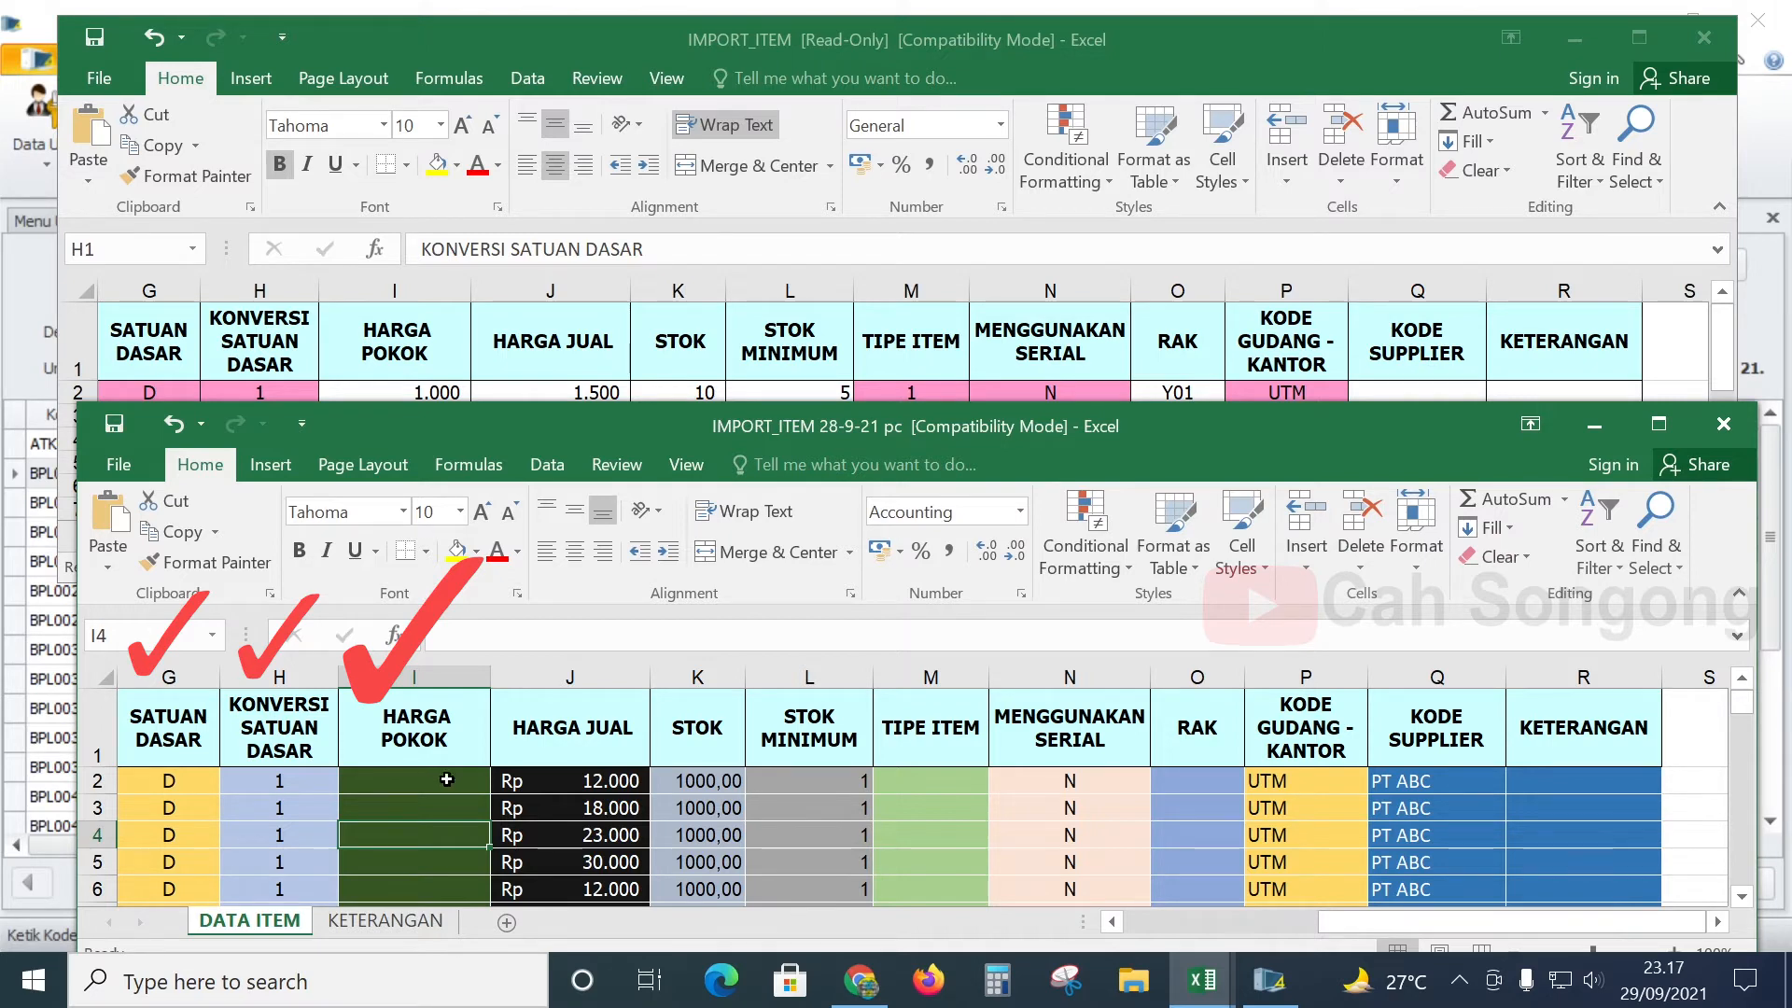
left_click(640, 784)
left_click(619, 733)
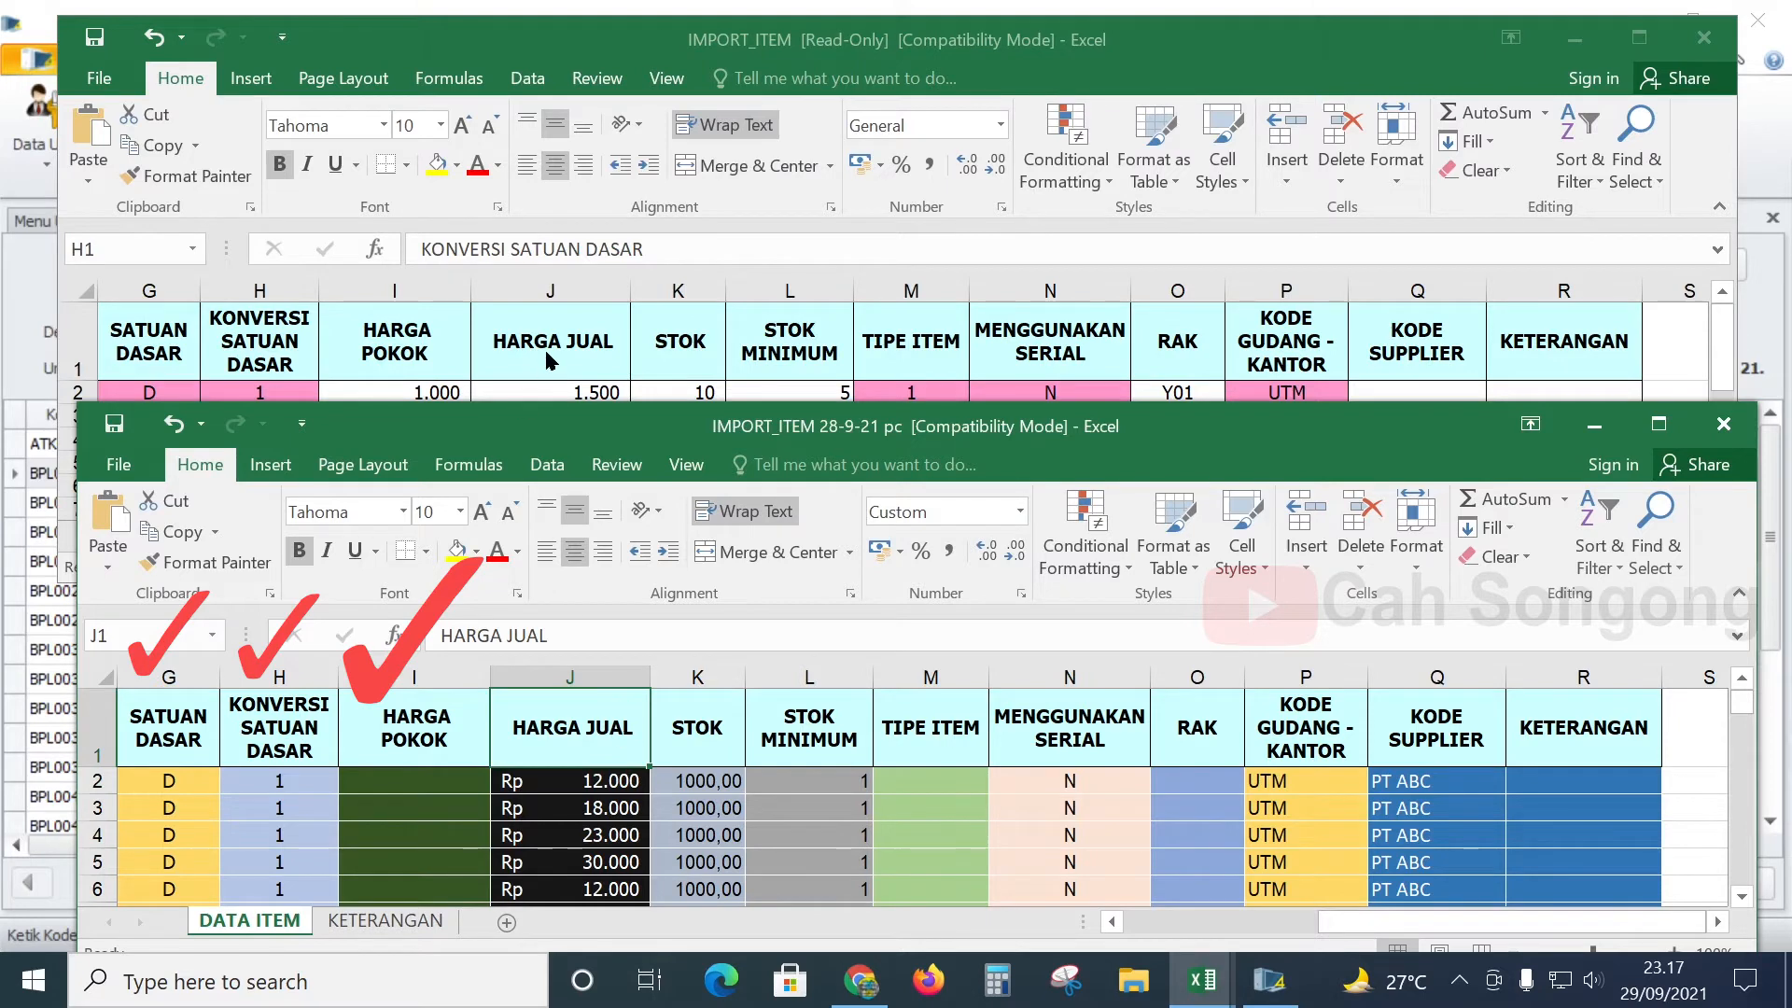
scroll(600, 833, "down", 5)
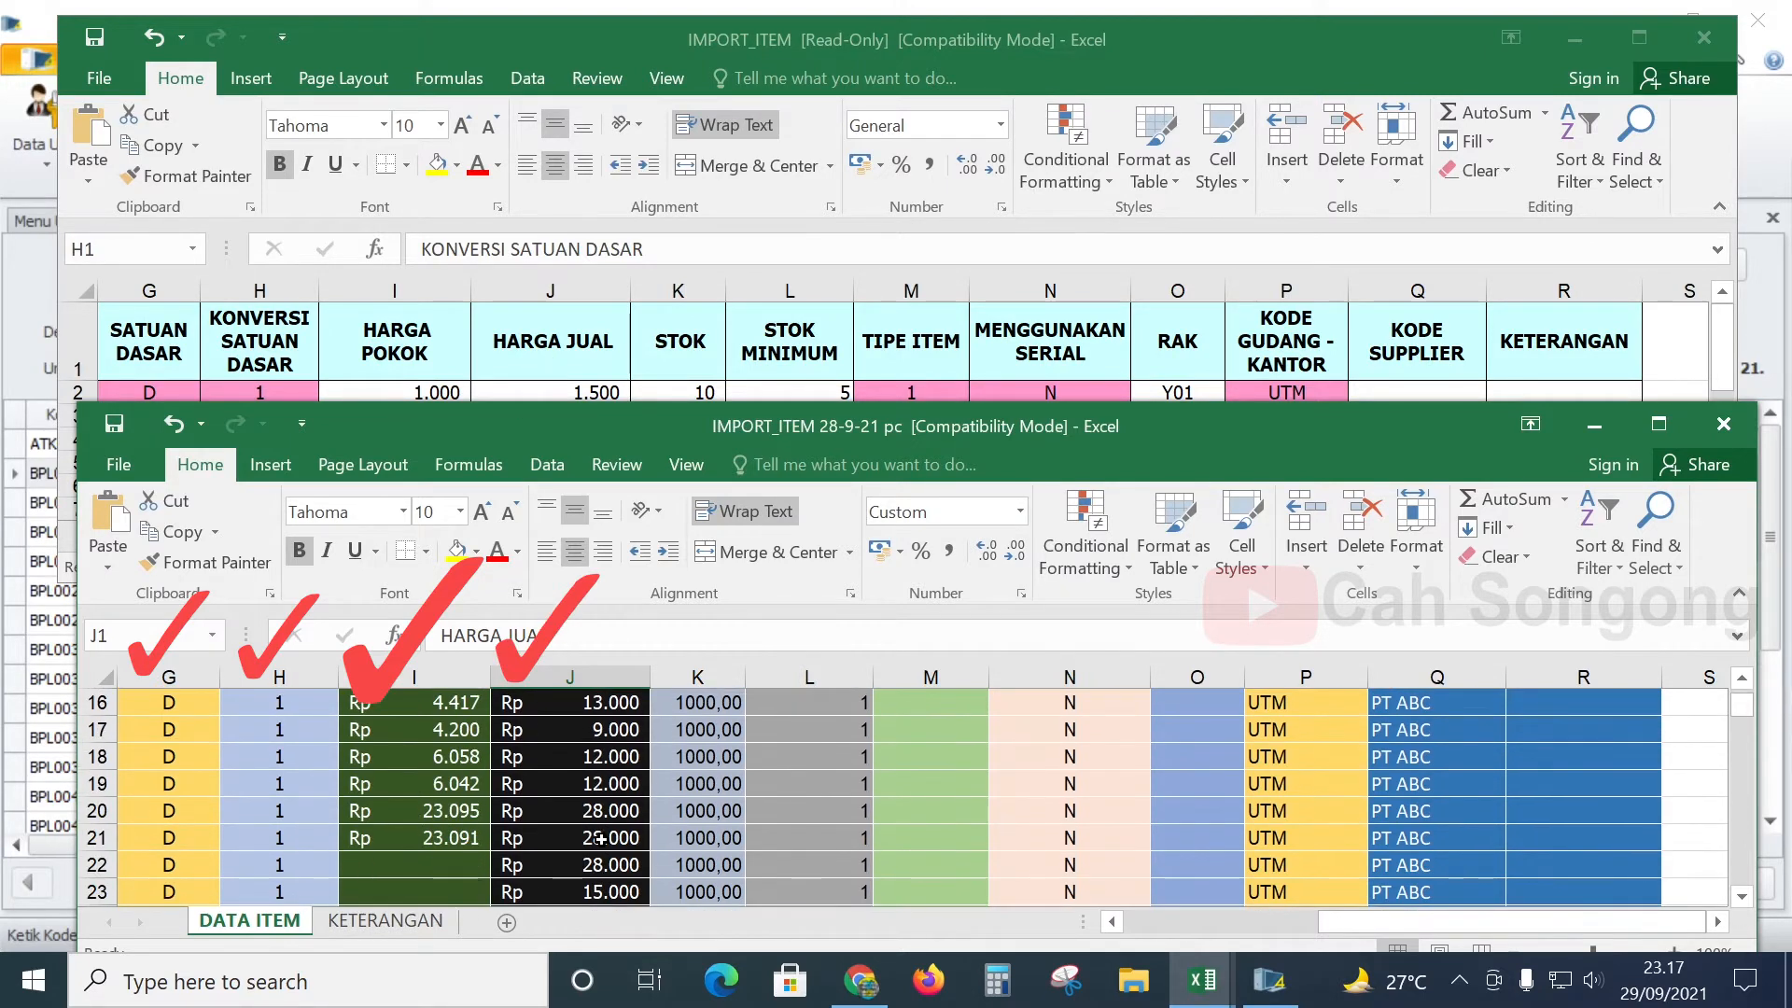
scroll(597, 822, "up", 5)
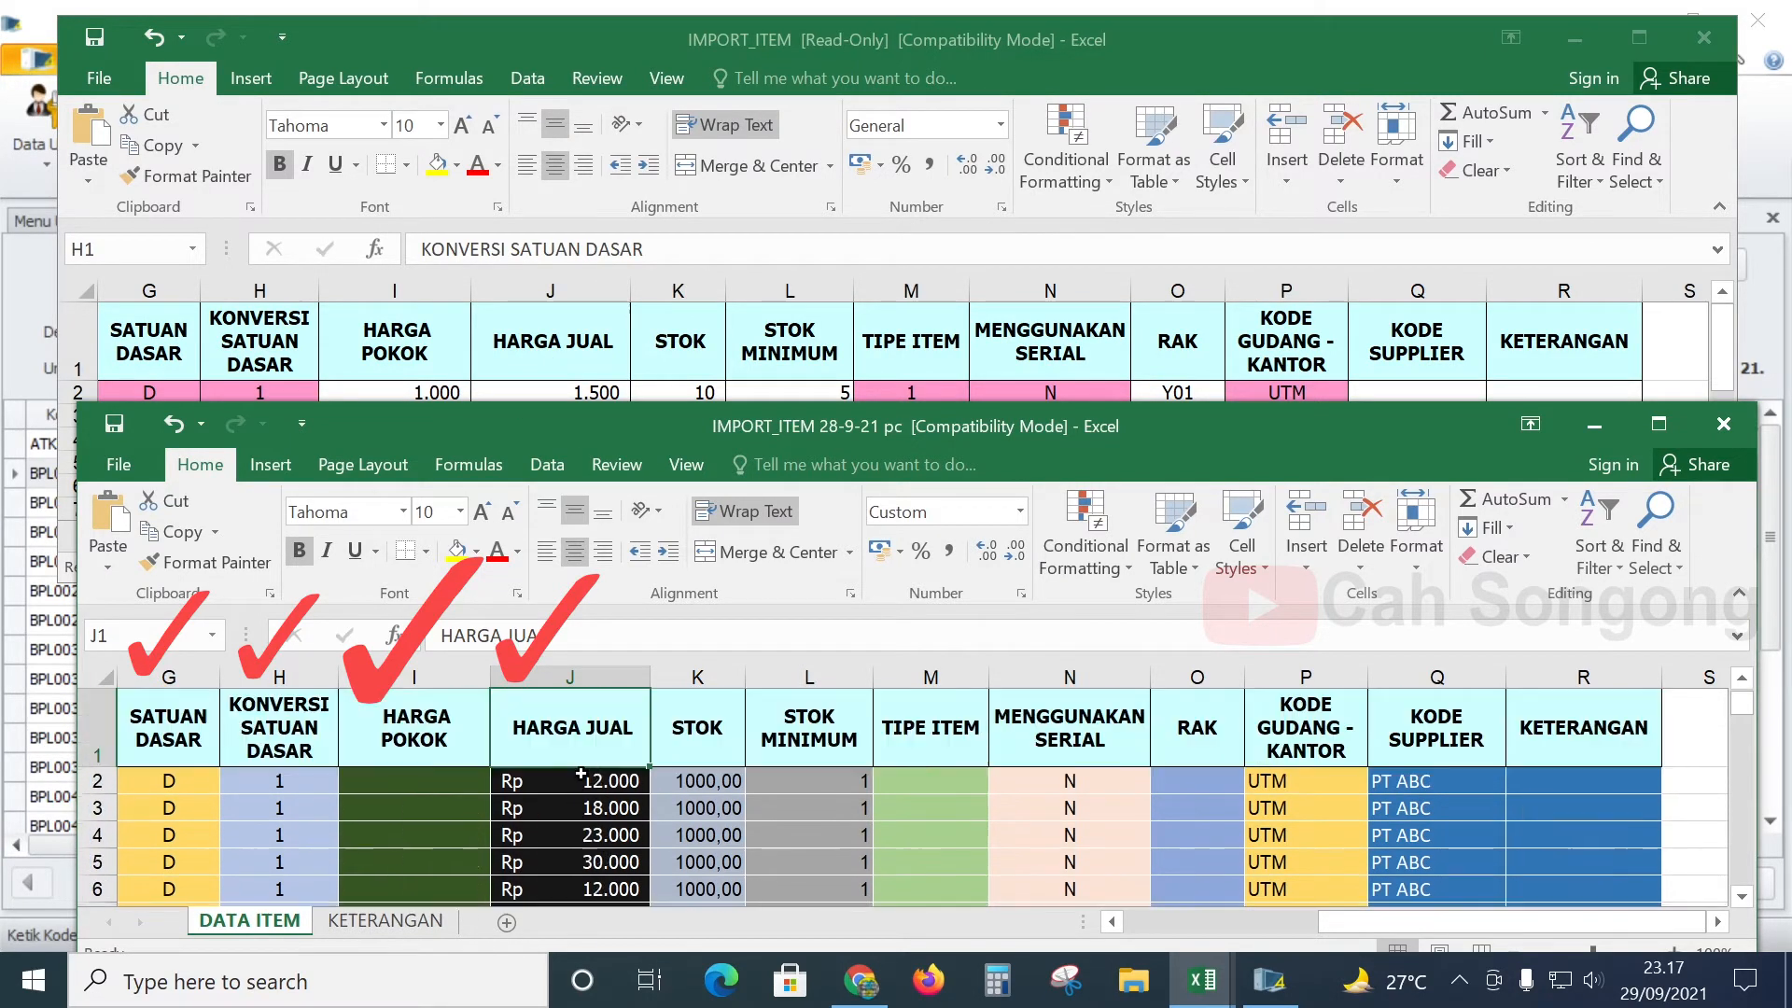
left_click(616, 370)
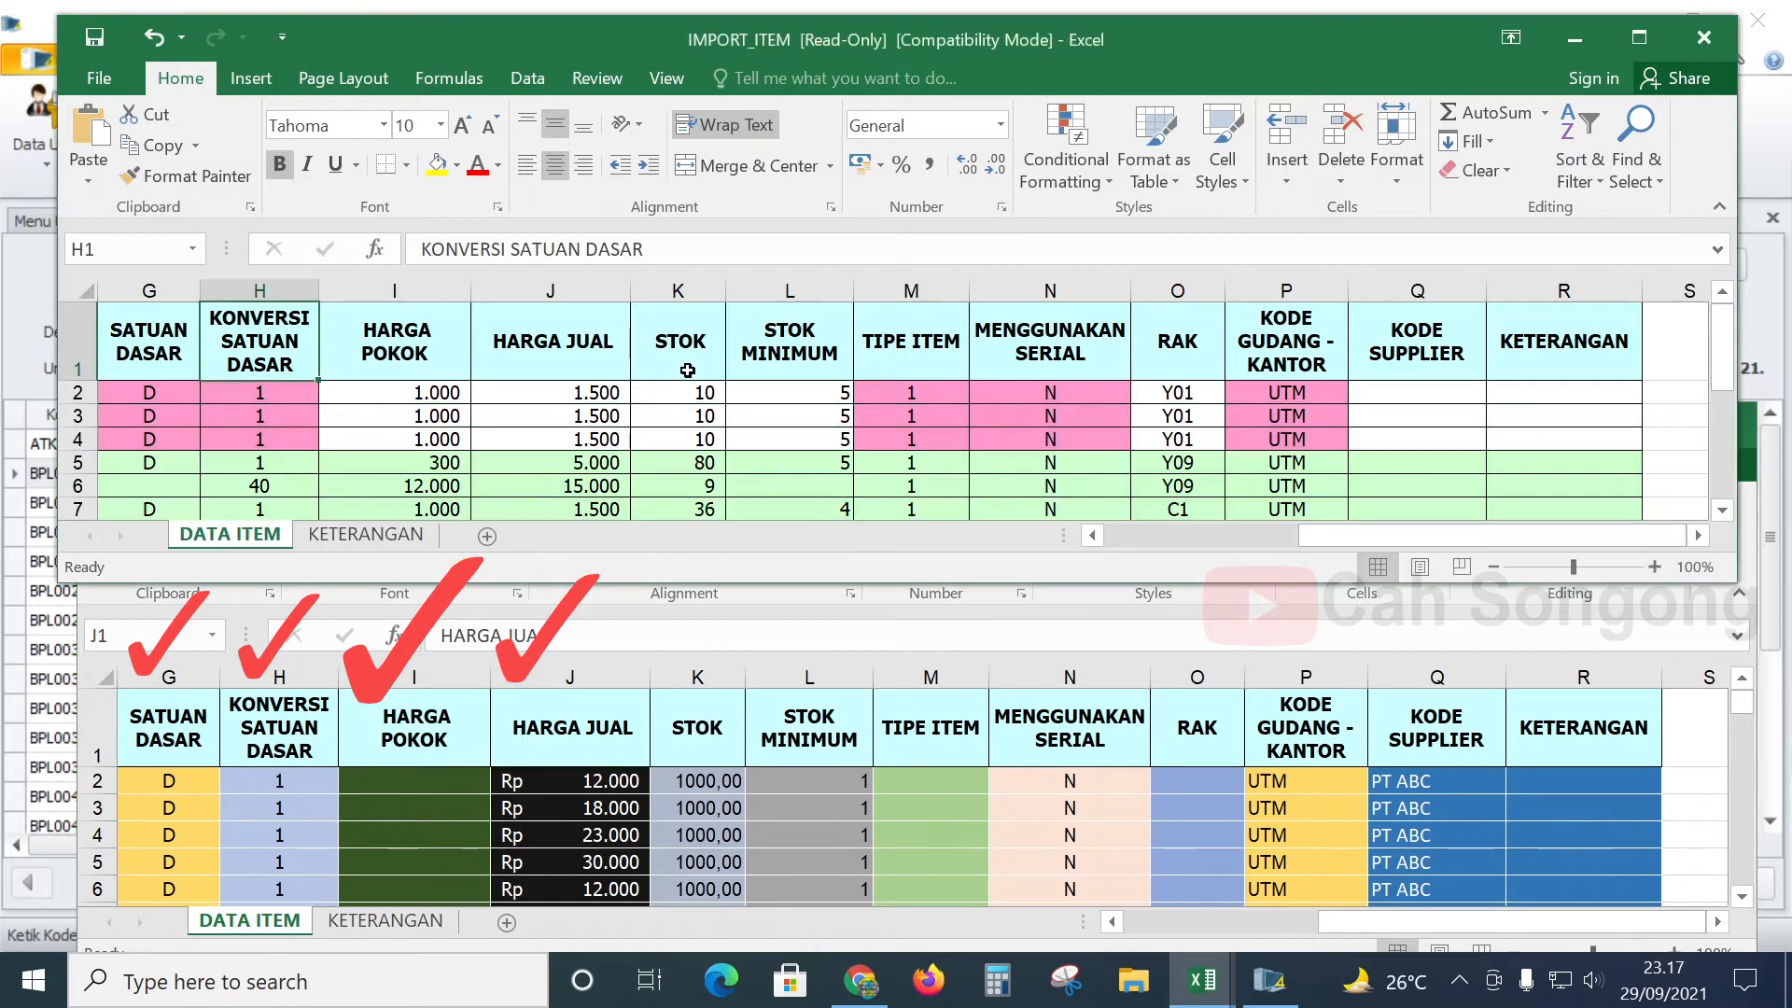
left_click(714, 792)
scroll(719, 802, "down", 3)
scroll(723, 820, "up", 3)
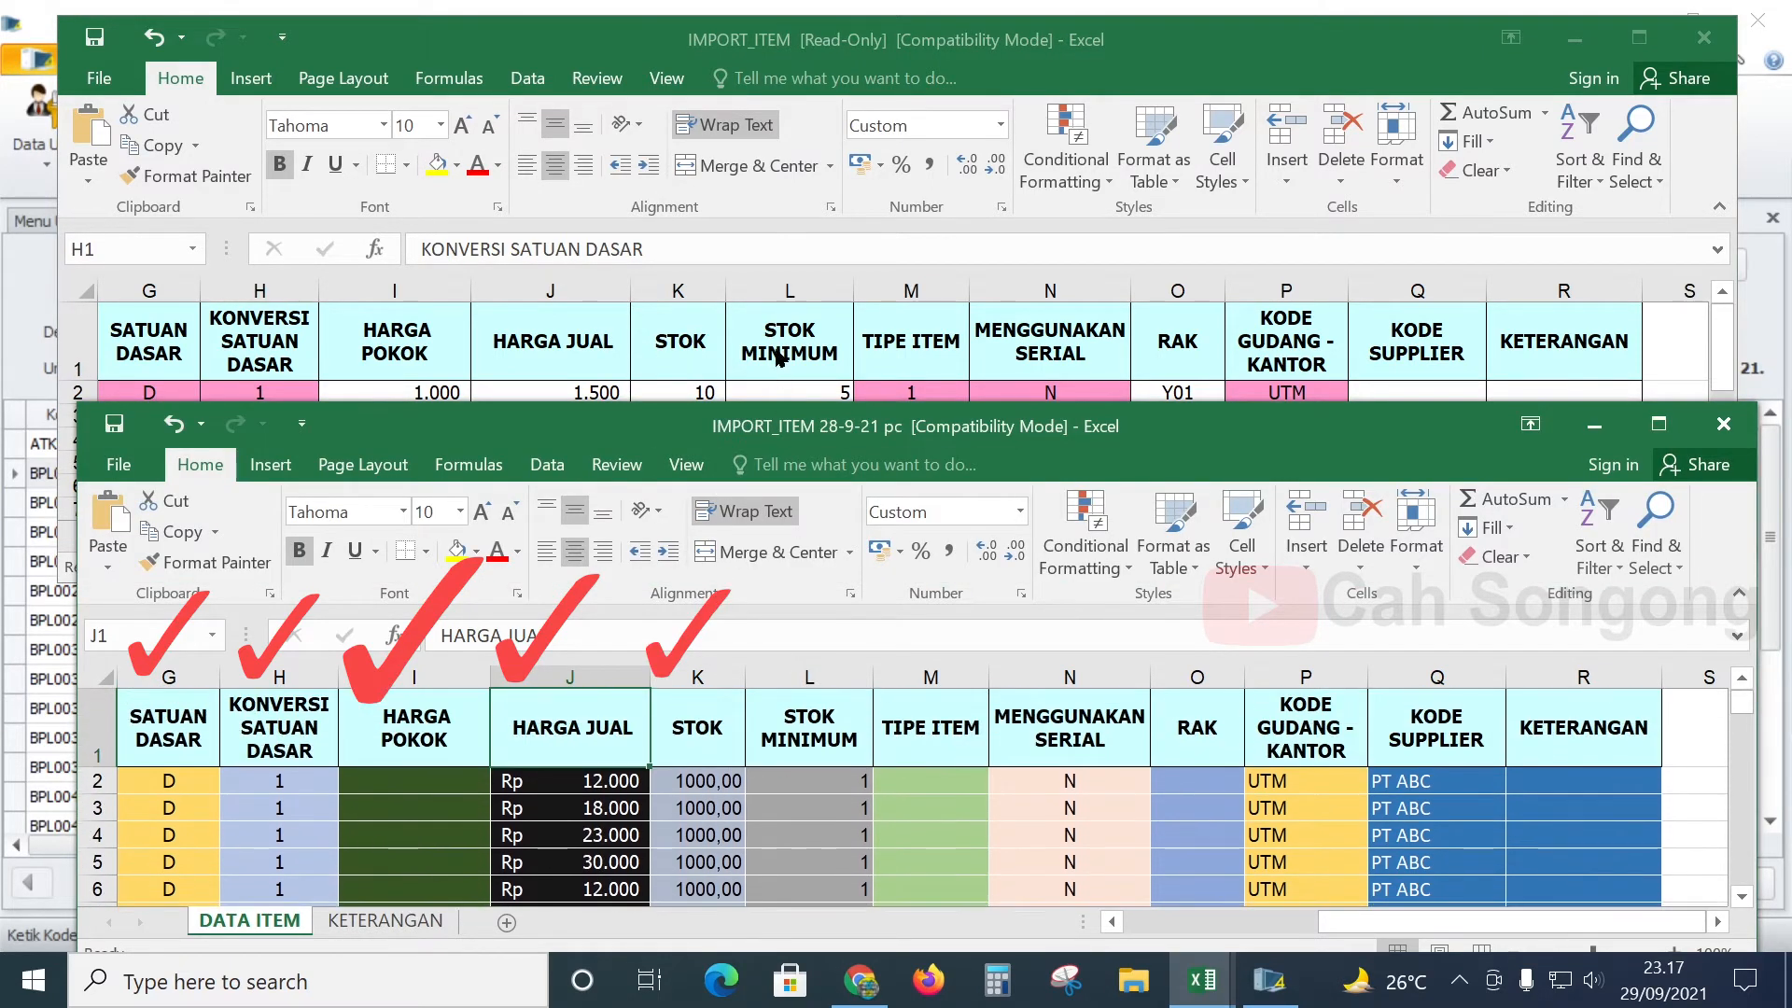
left_click(794, 369)
left_click(824, 390)
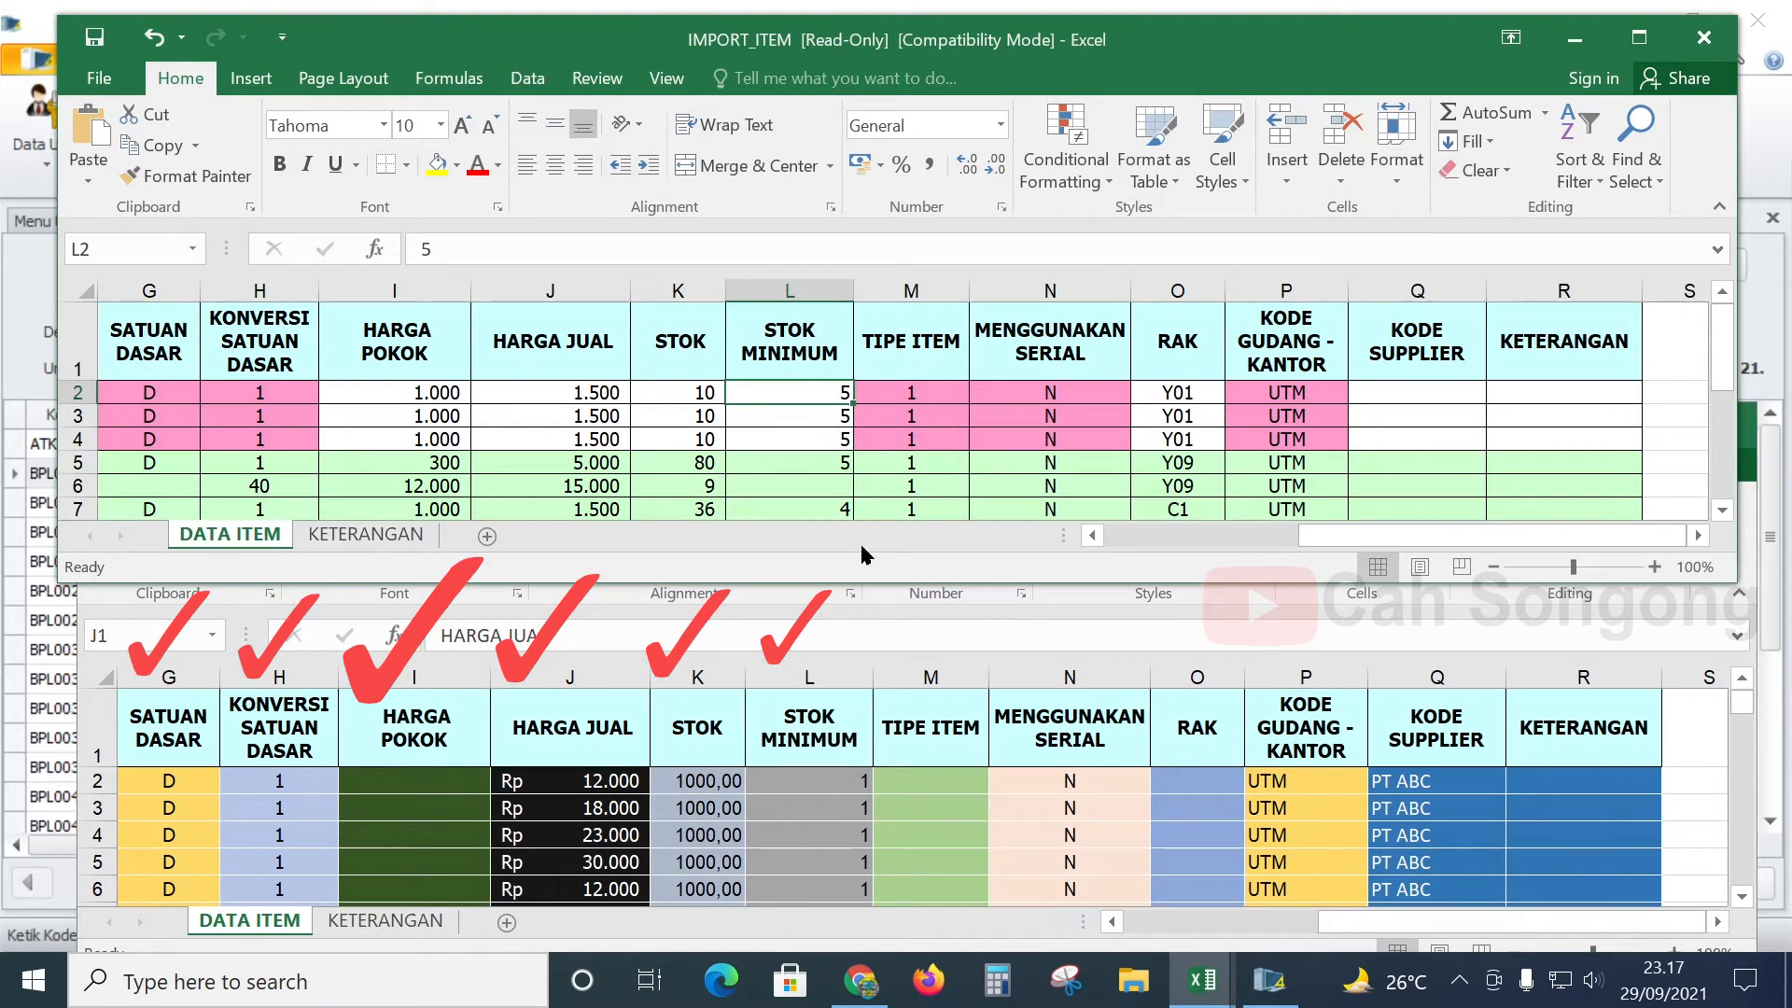
left_click(863, 597)
scroll(873, 865, "down", 2)
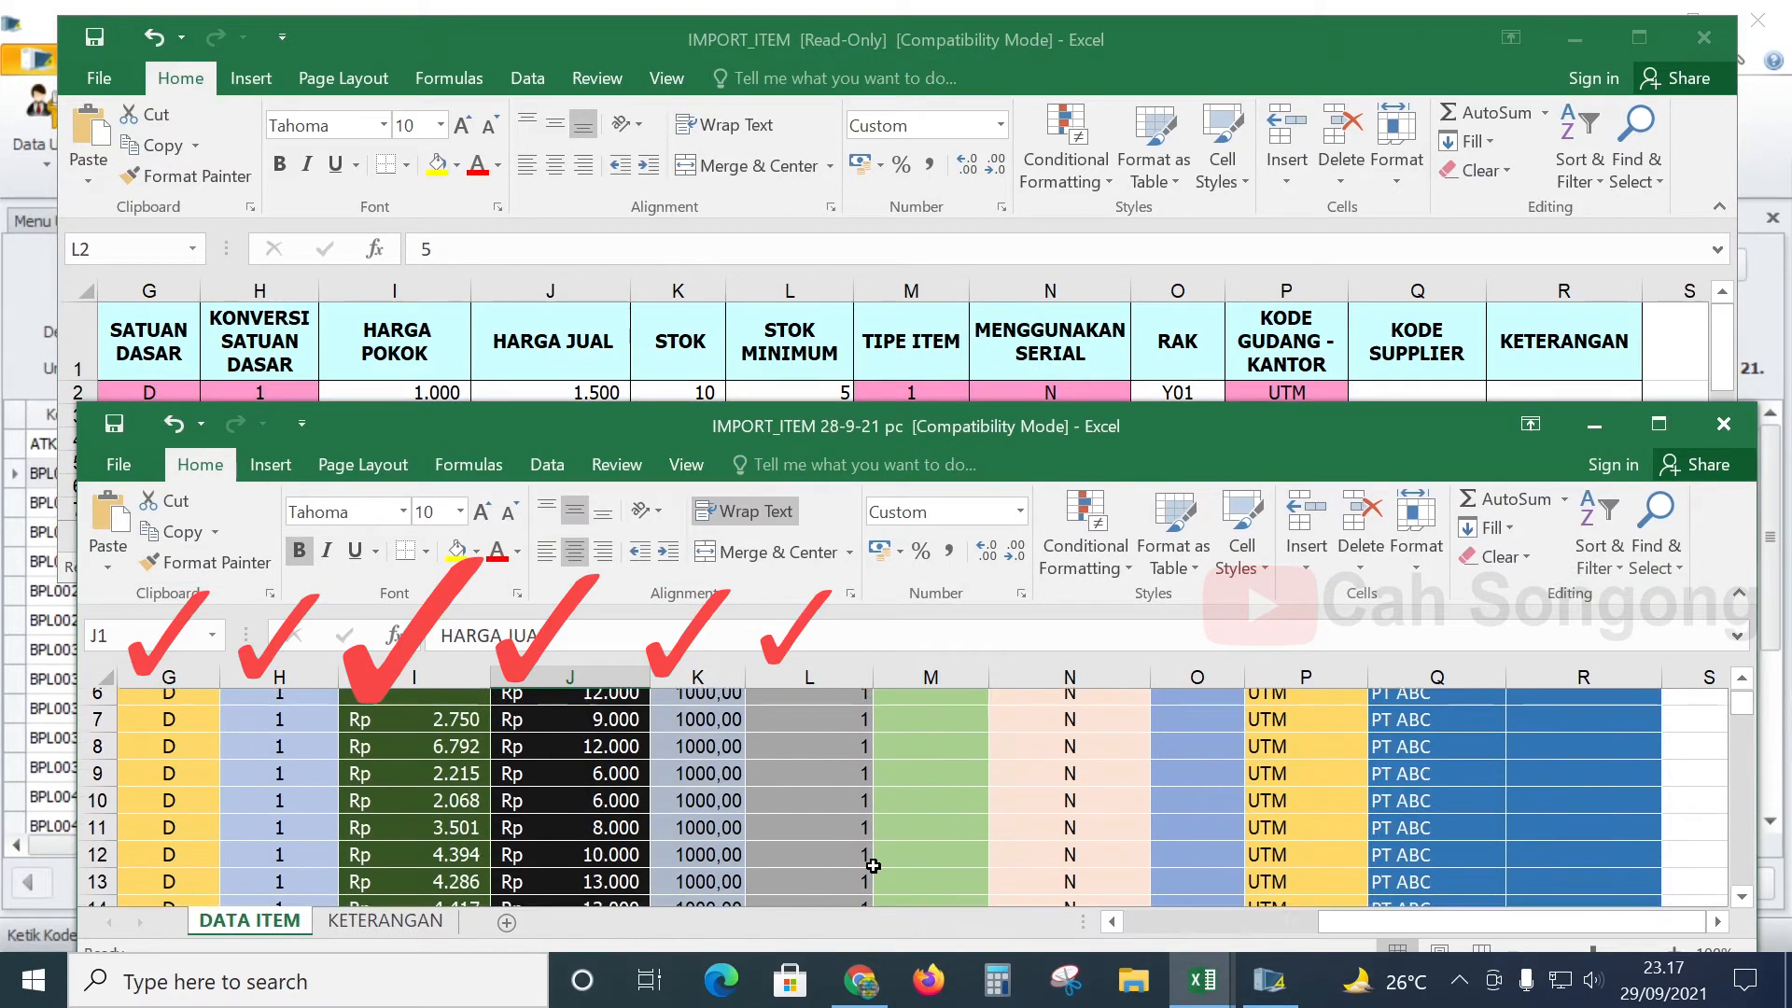
scroll(872, 865, "up", 2)
left_click(854, 788)
scroll(842, 819, "down", 2)
scroll(842, 819, "up", 2)
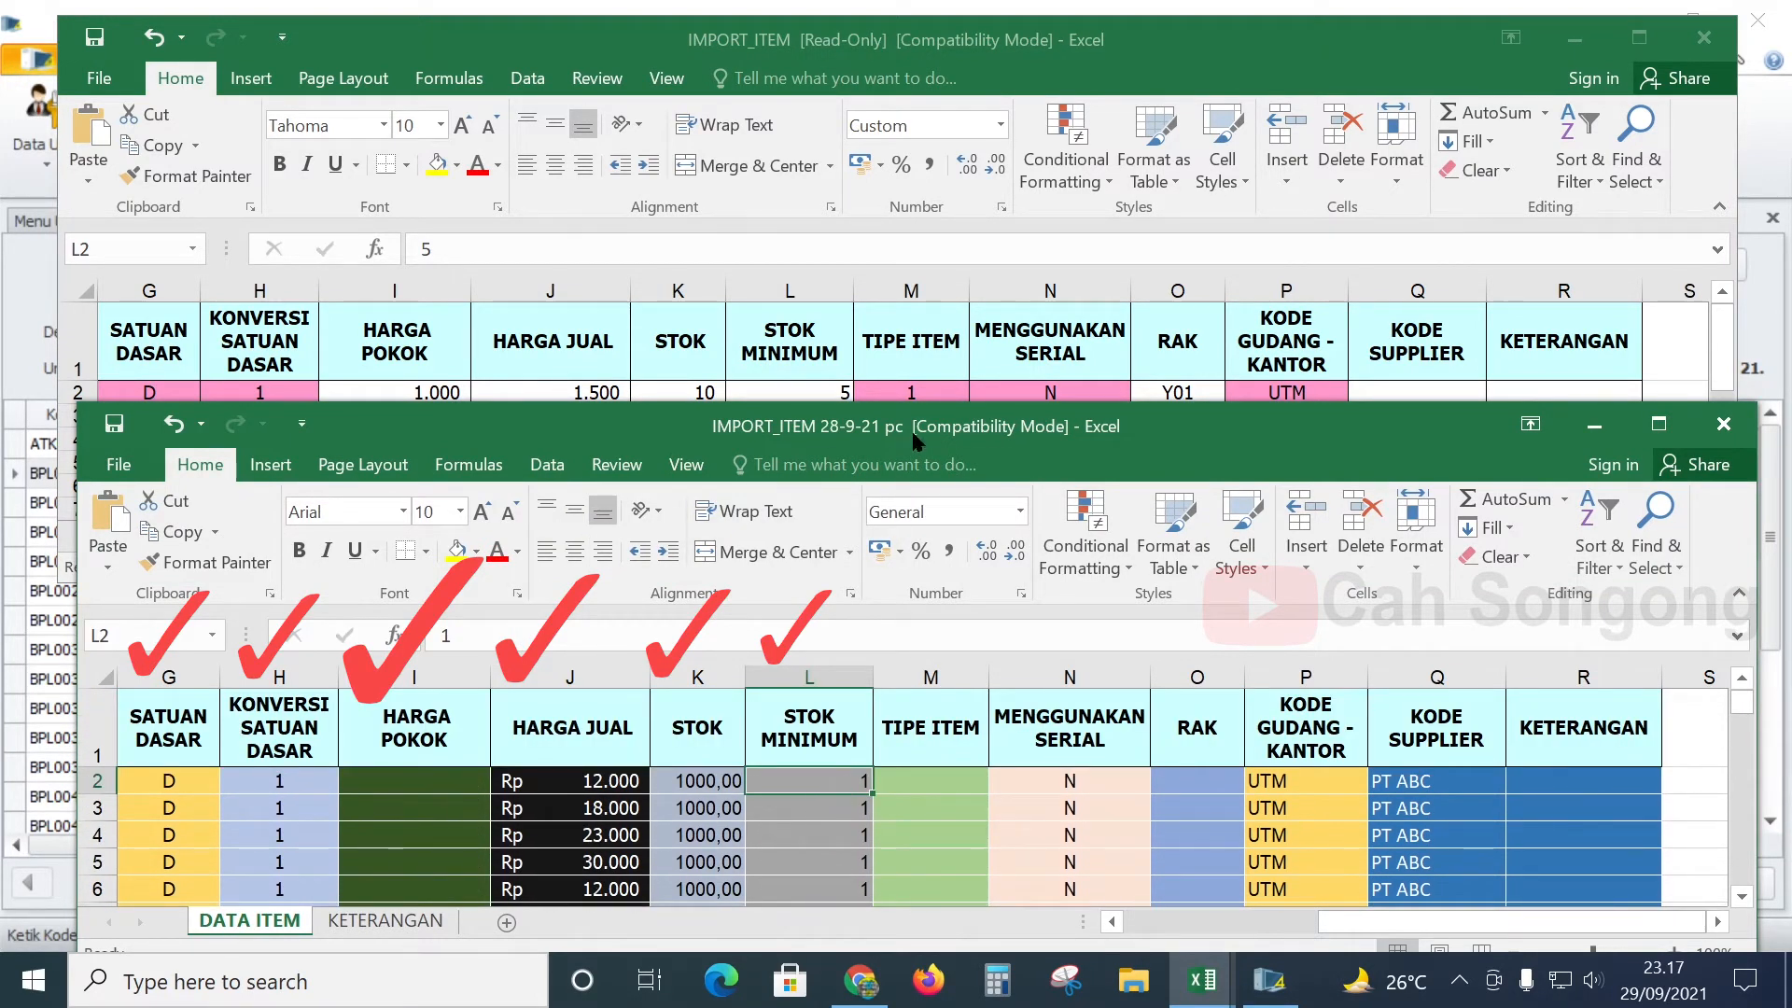
left_click(941, 358)
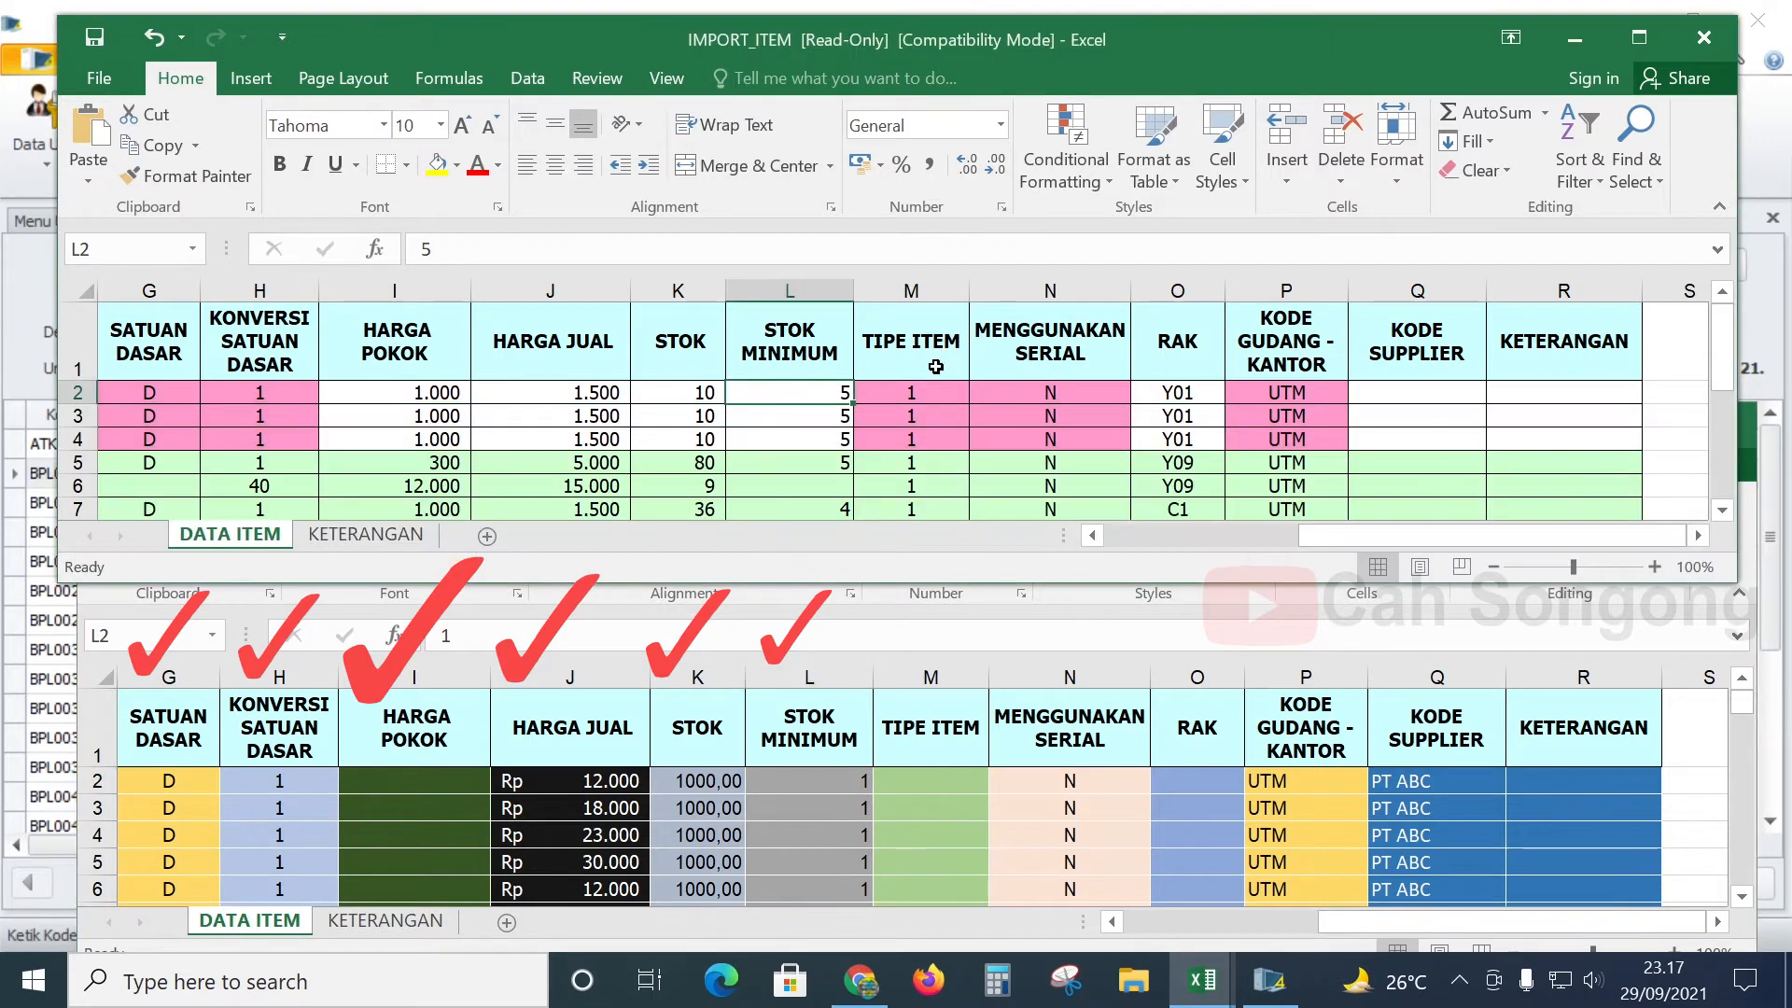
left_click(951, 355)
left_click(982, 742)
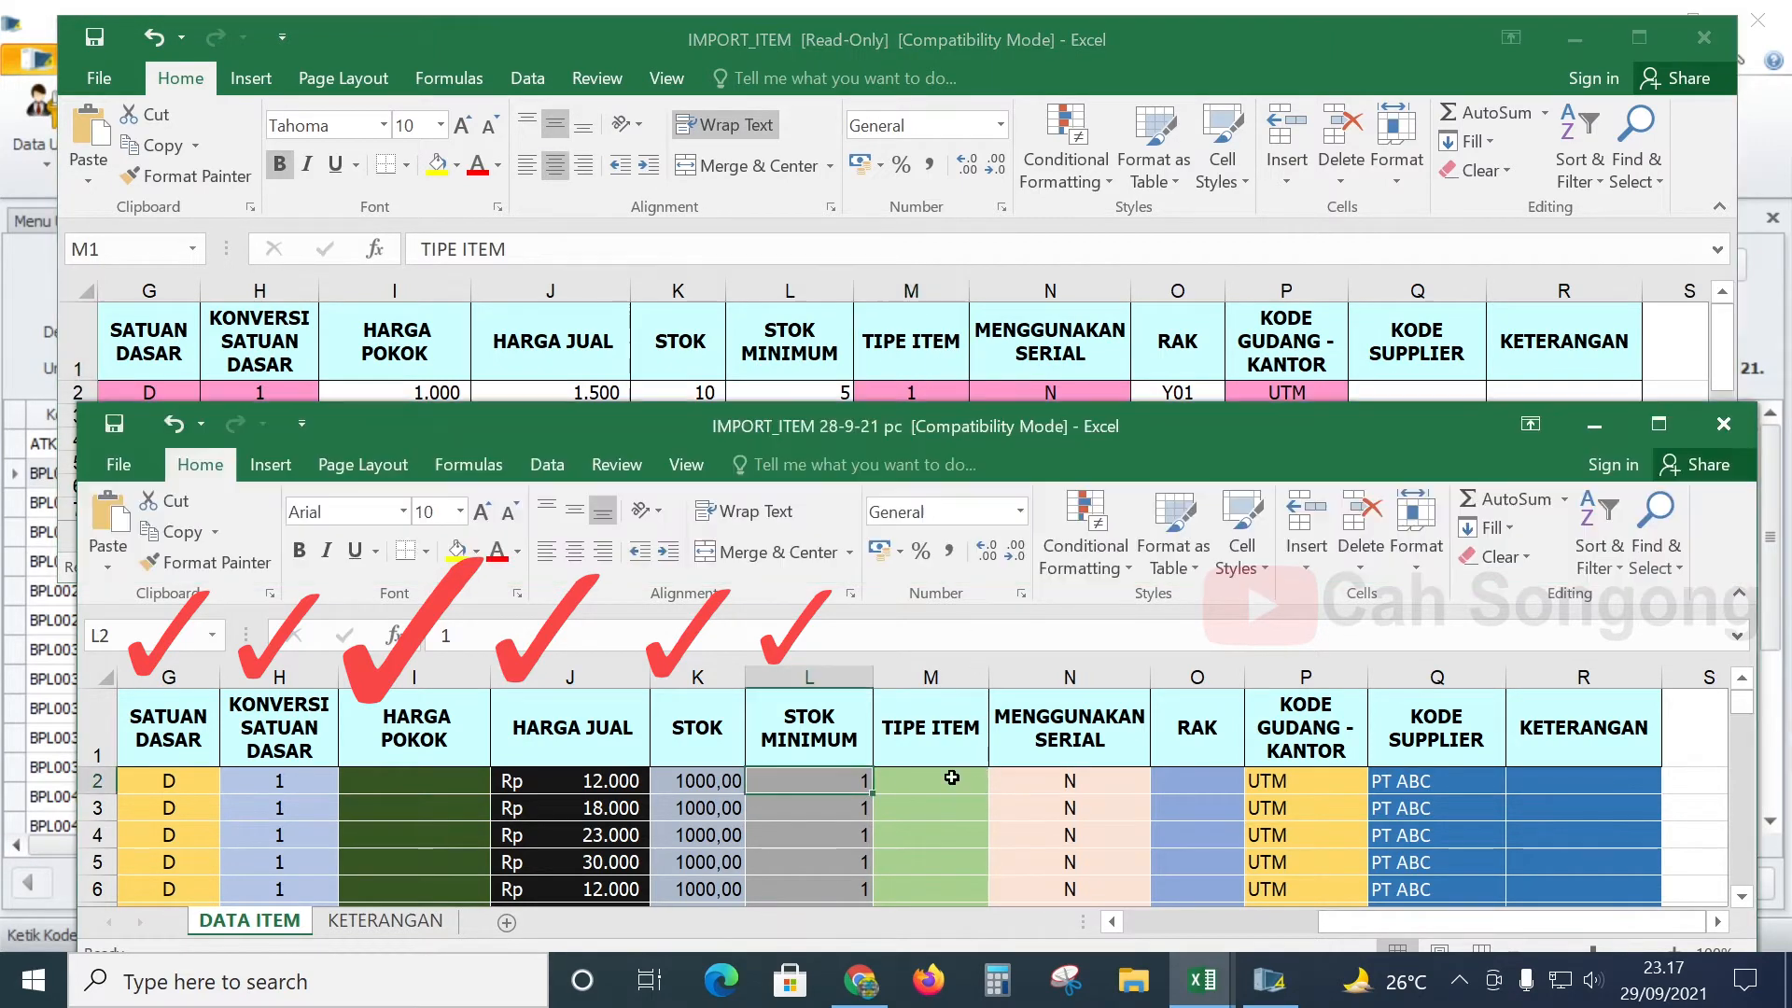
left_click(952, 780)
scroll(952, 777, "down", 1)
scroll(952, 777, "down", 5)
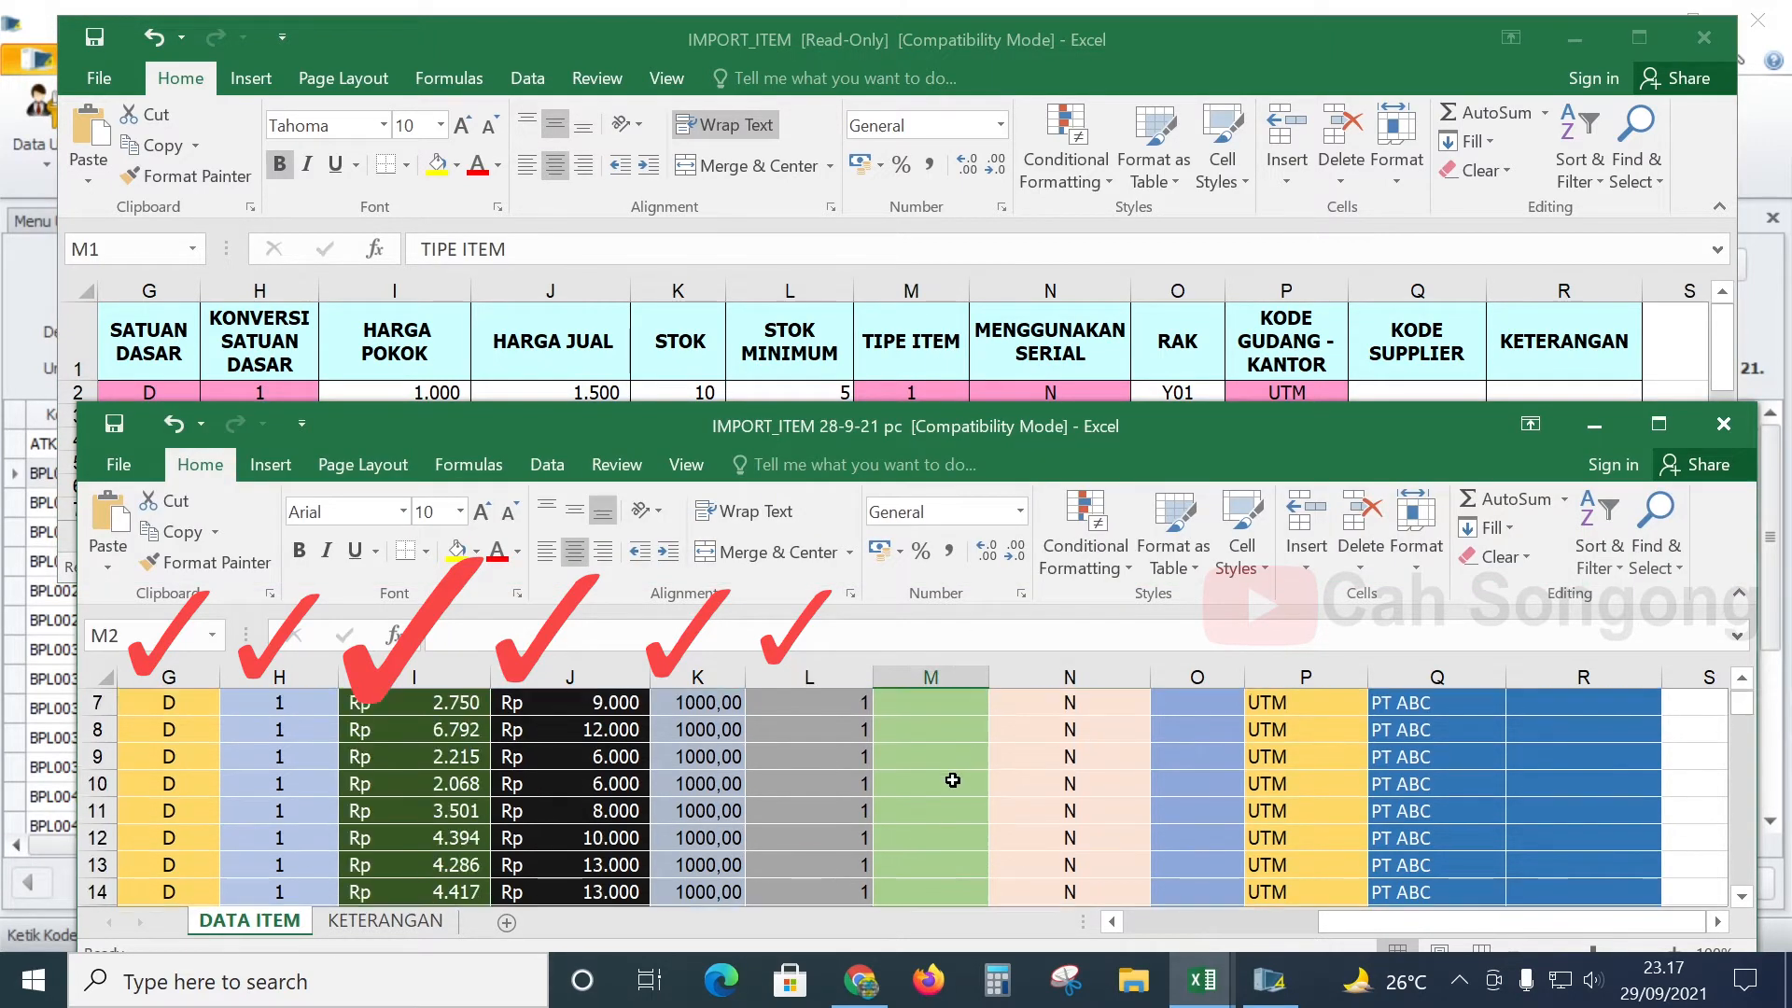
scroll(932, 792, "up", 5)
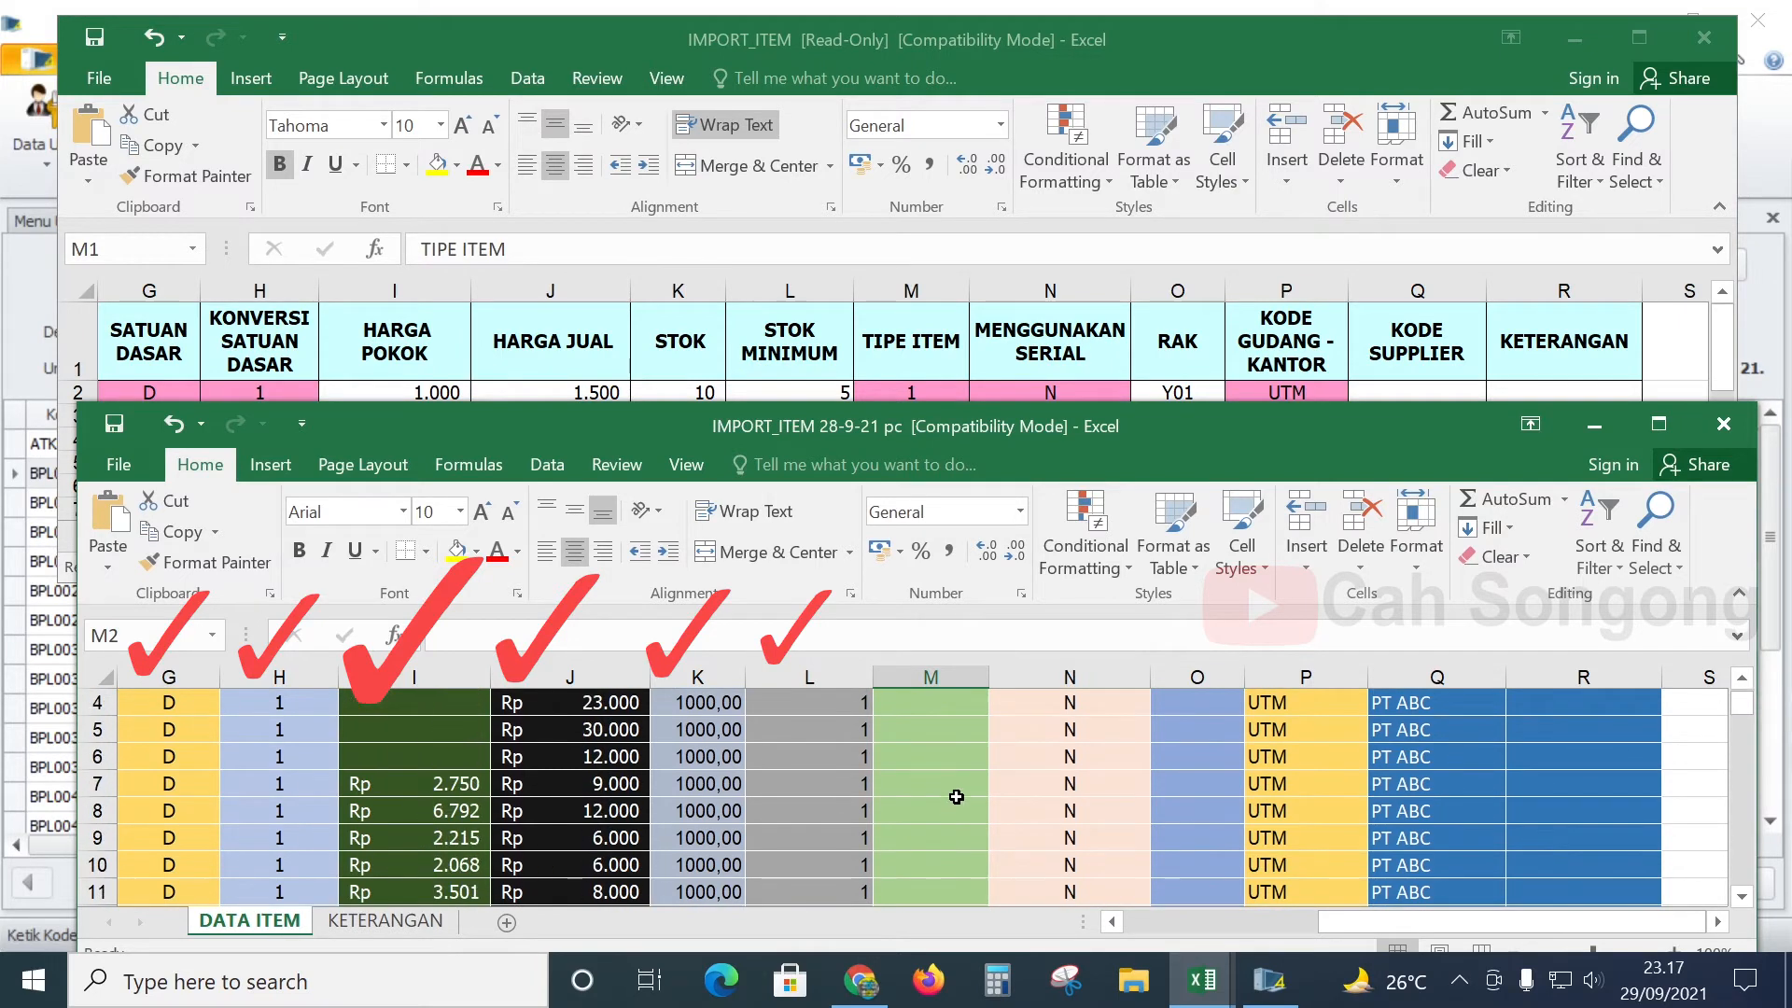
left_click(961, 804)
left_click(960, 782)
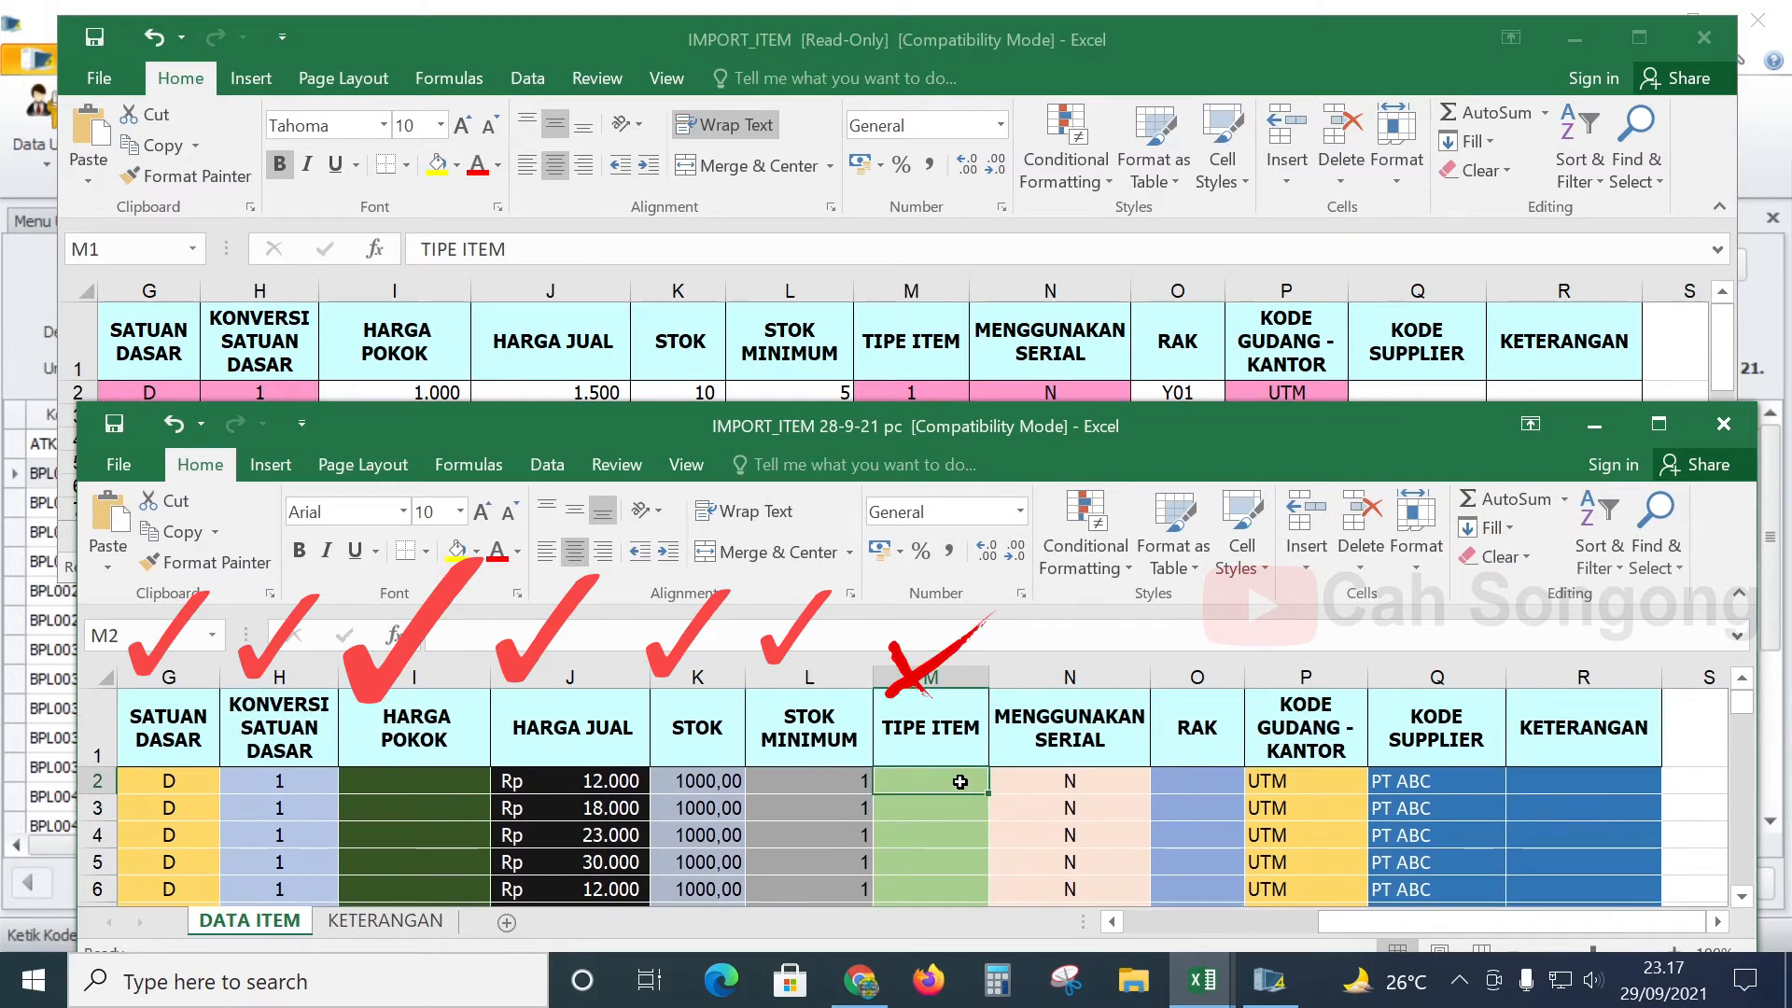
- Enter 1 in M2 and fill it down the TIPE ITEM column to row 933
left_click(949, 374)
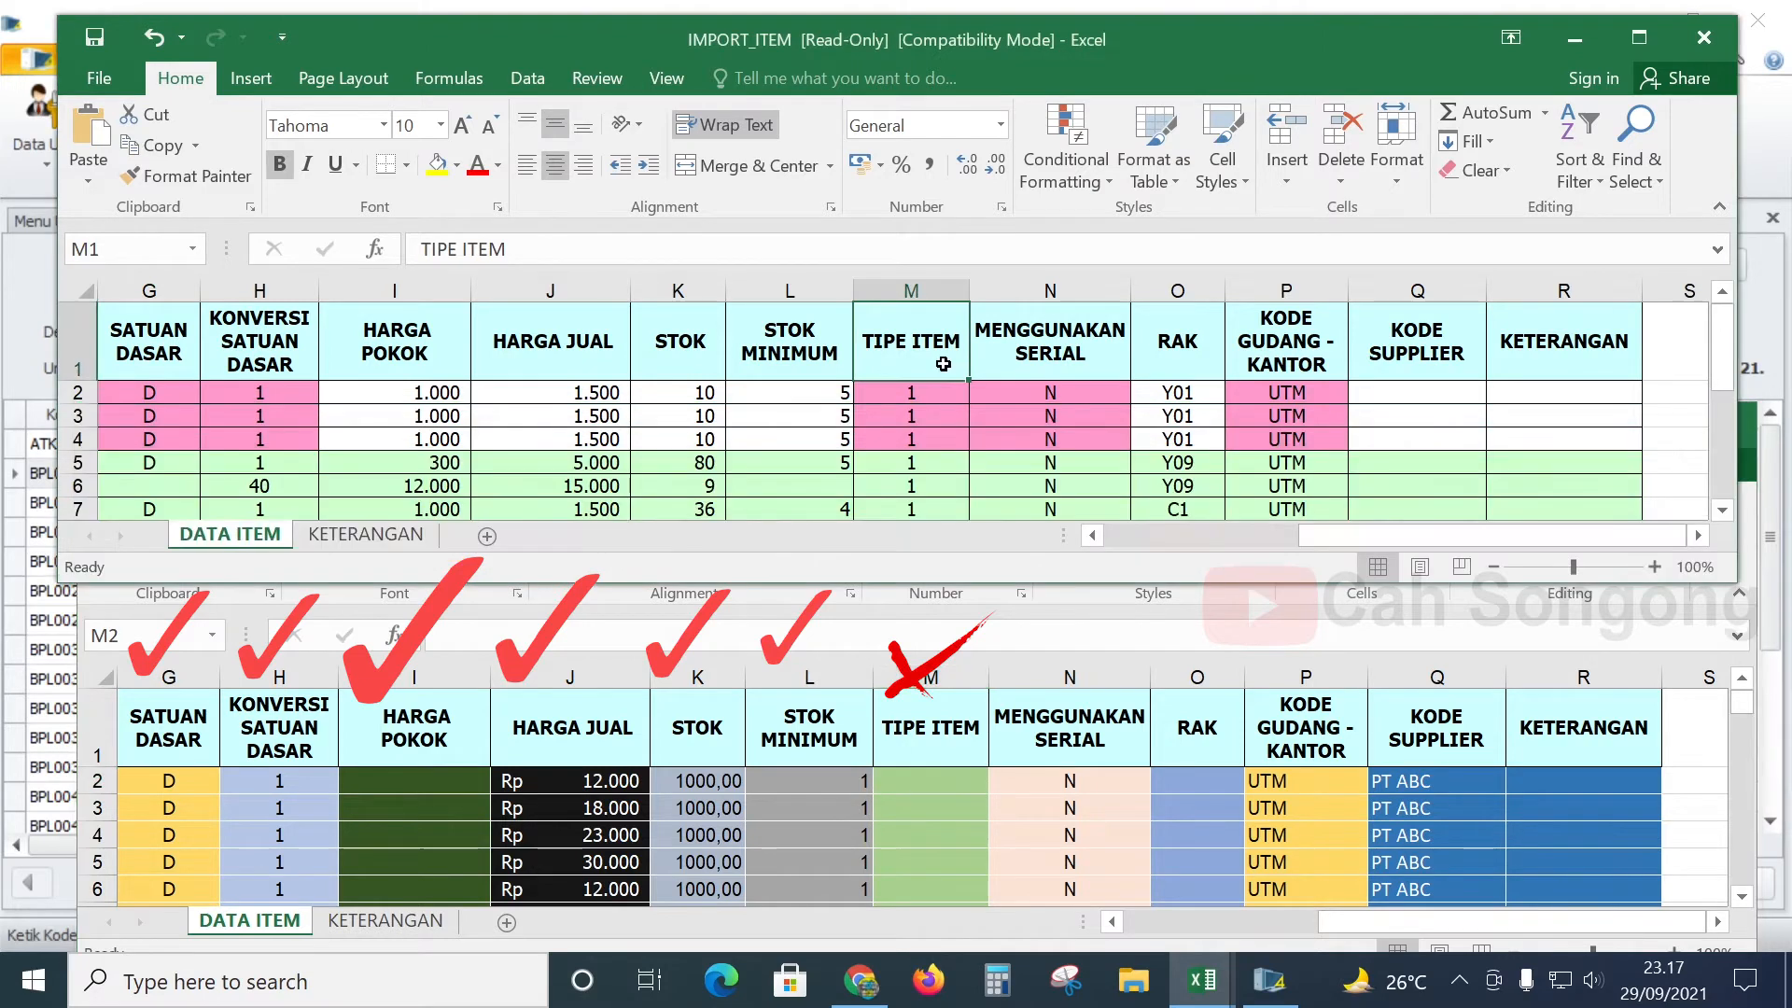
scroll(923, 412, "down", 1)
scroll(923, 411, "up", 1)
left_click(947, 780)
type("1")
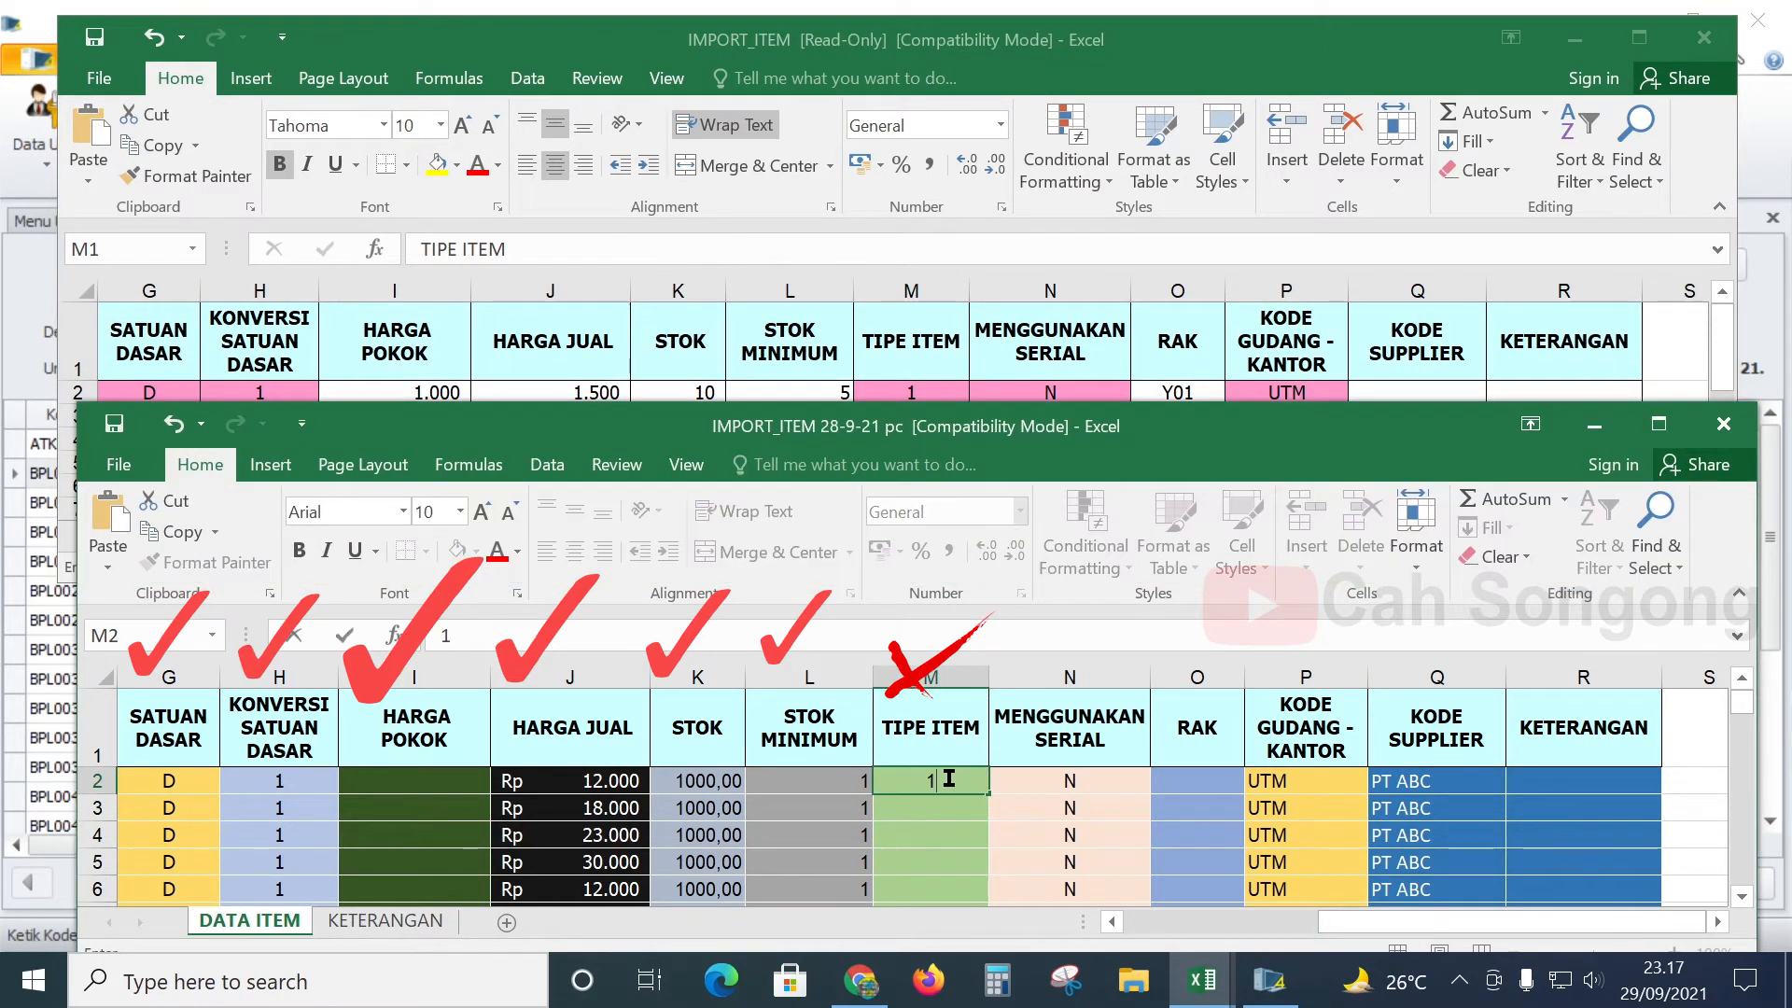
left_click(957, 778)
left_click_drag(989, 799, 970, 1005)
mouse_move(959, 864)
left_mouse_down()
mouse_move(951, 784)
mouse_move(961, 876)
left_mouse_up()
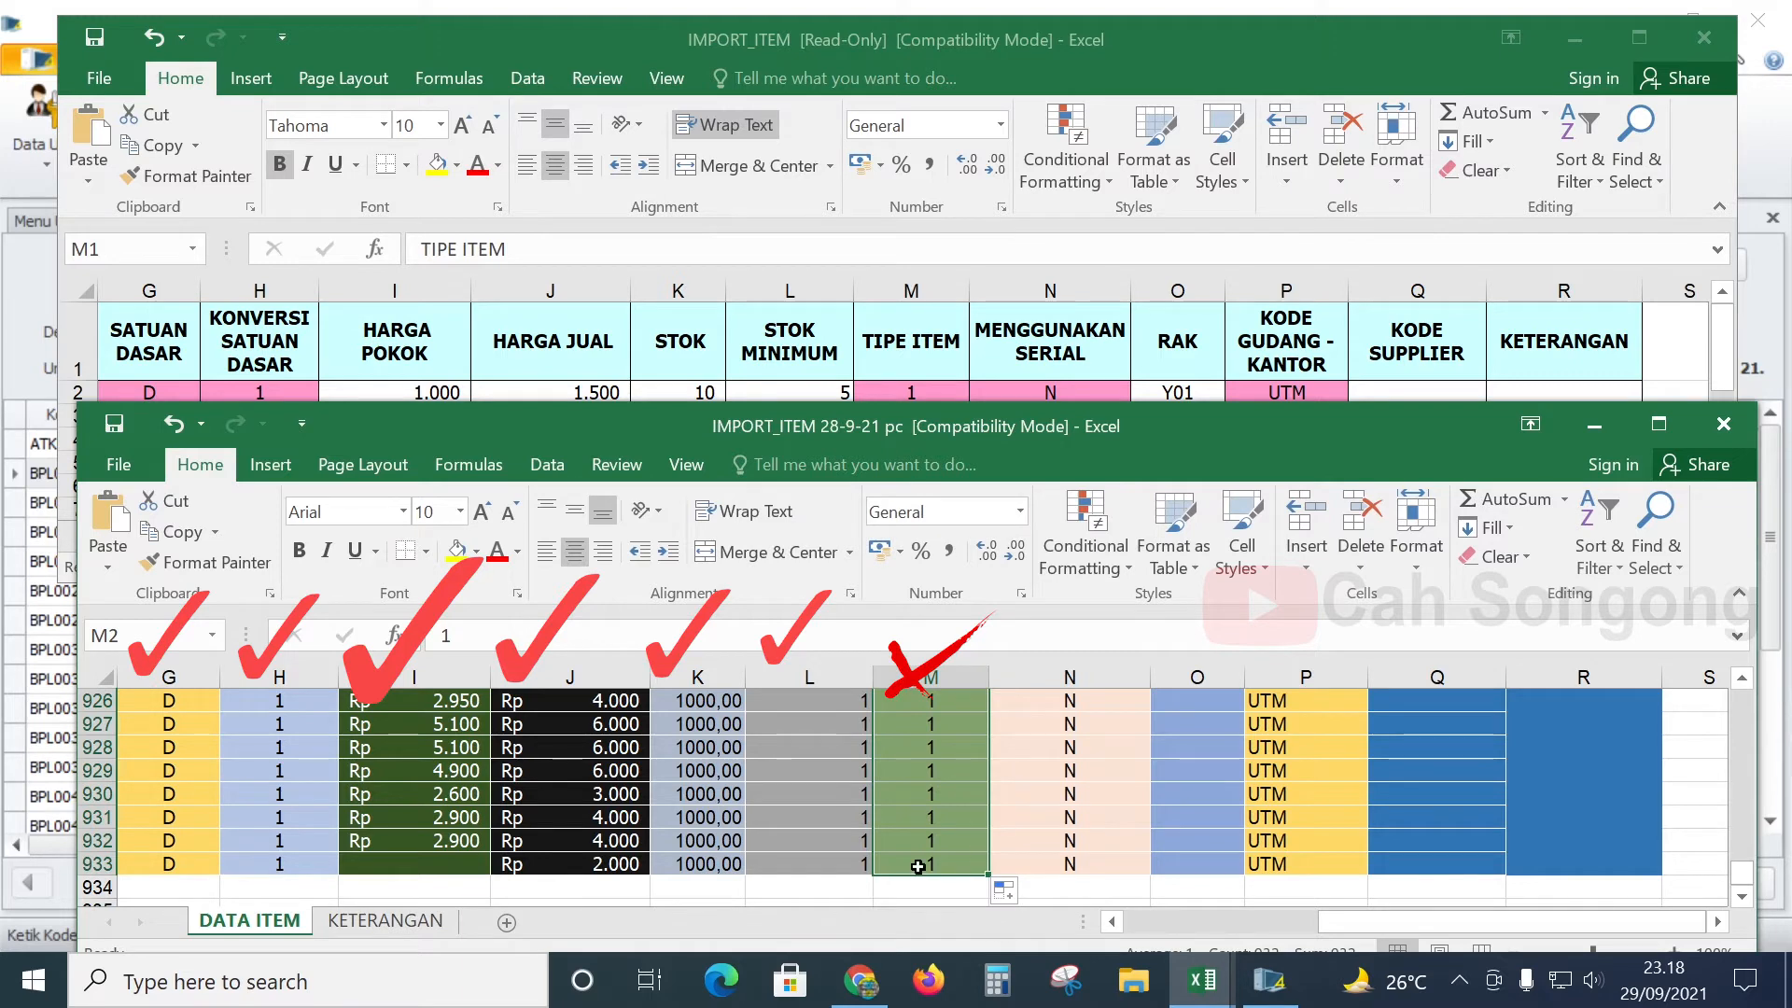
- Compare the MENGGUNAKAN SERIAL column N header against the read-only template workbook
left_click_drag(1741, 872, 1721, 658)
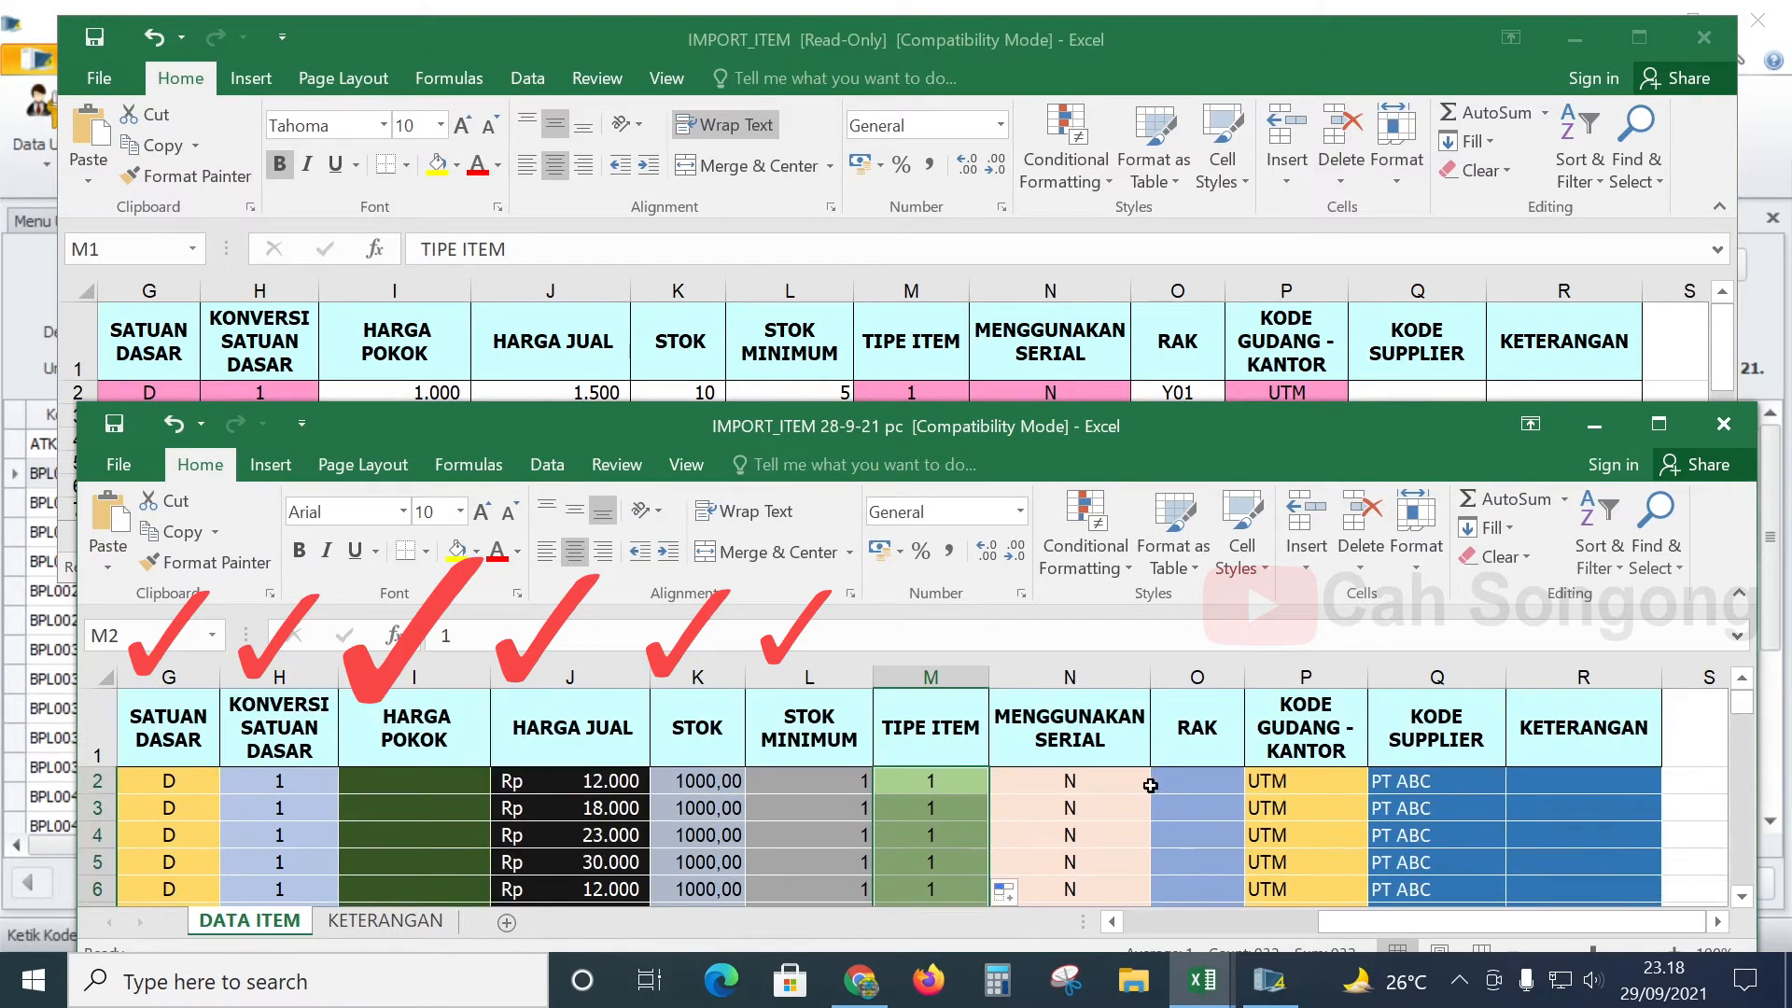
left_click(961, 754)
left_click(1075, 738)
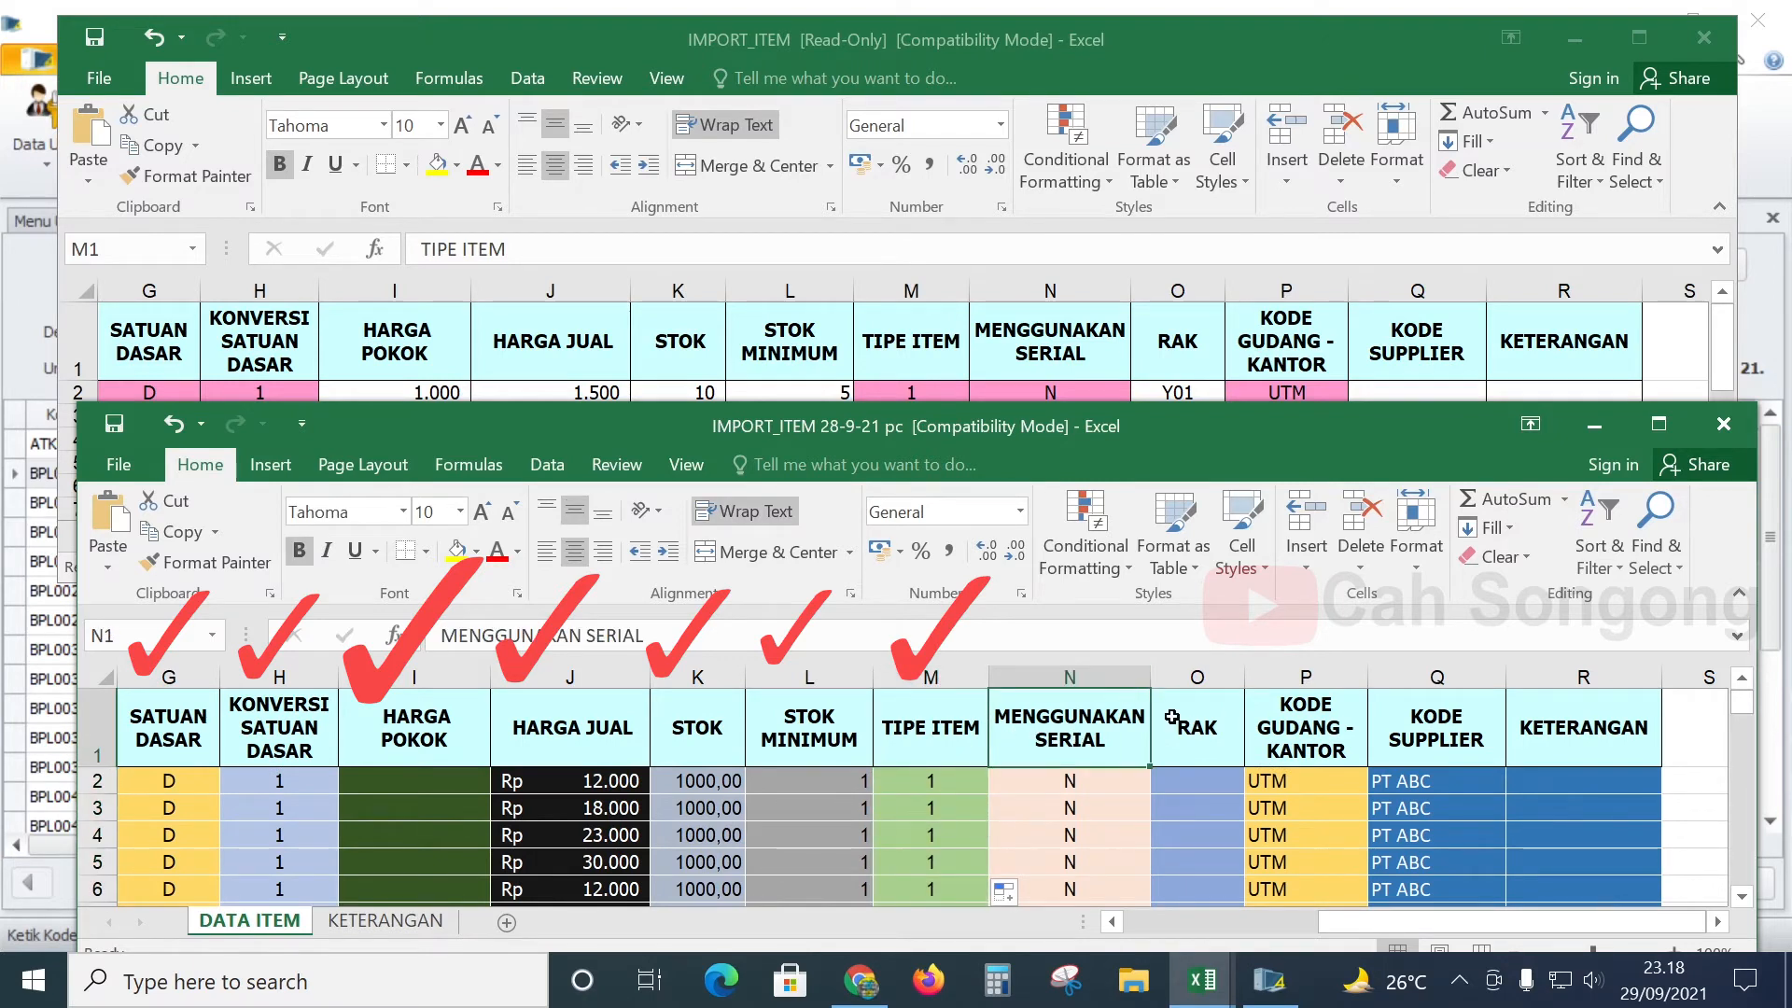
left_click(1063, 334)
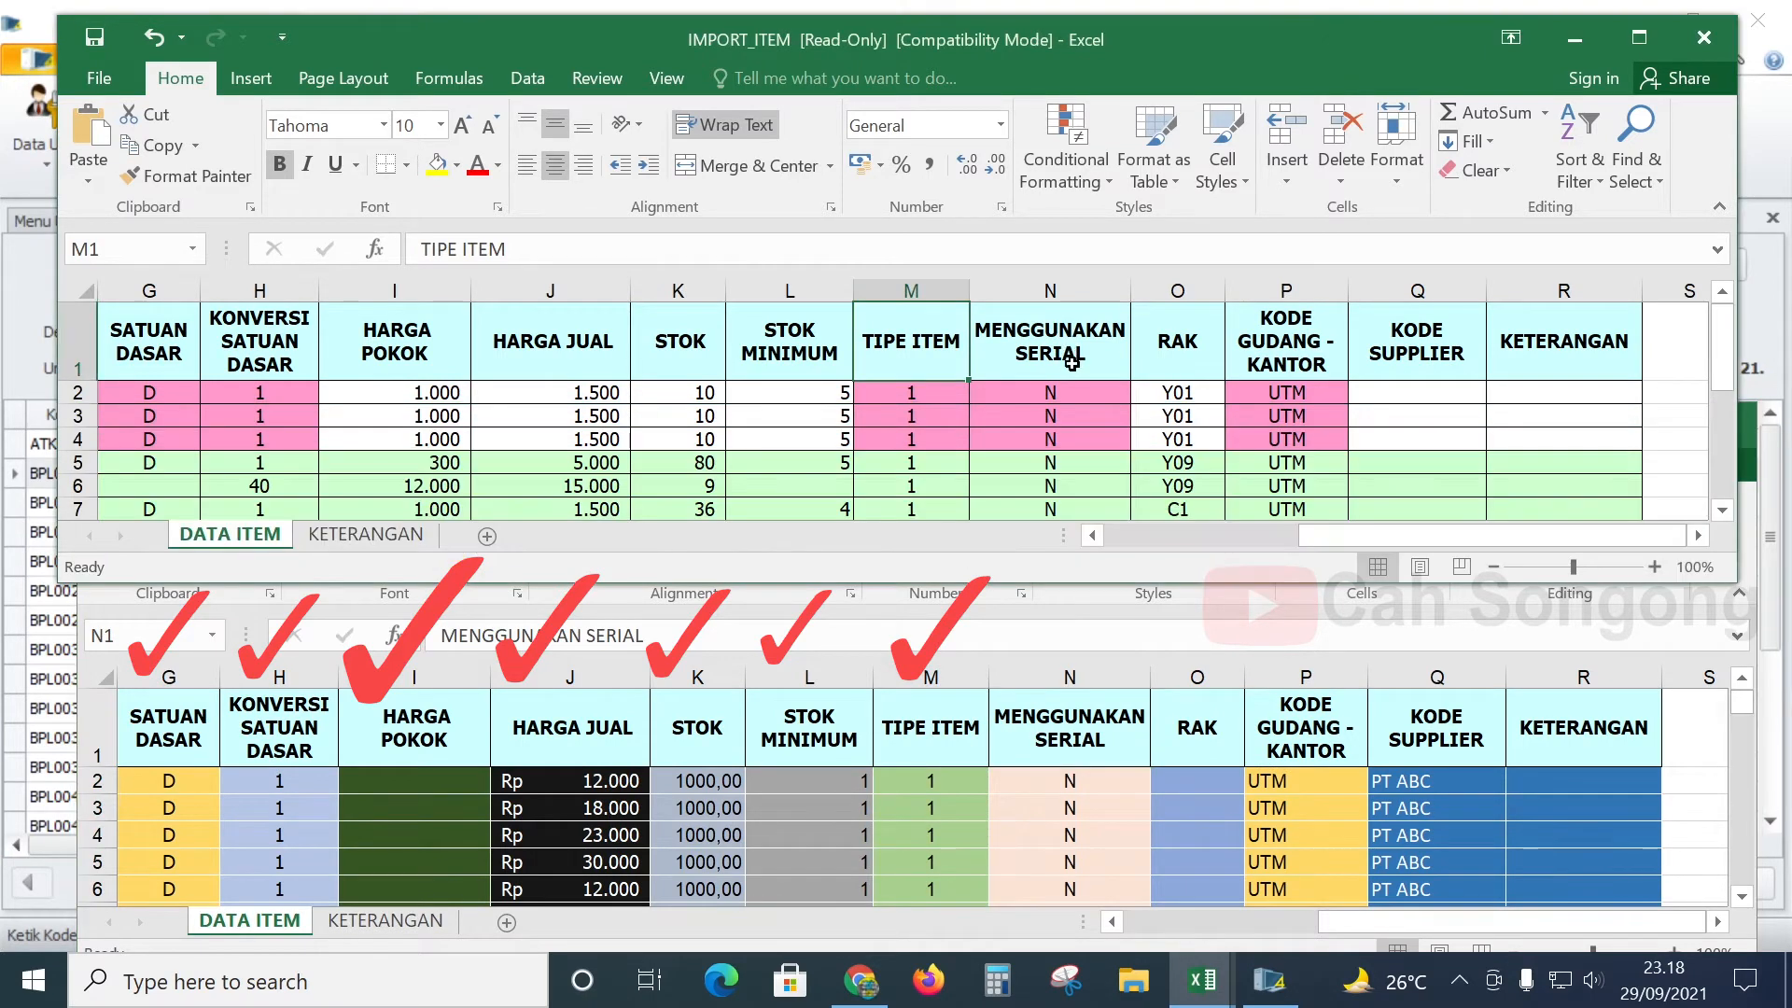
left_click(1071, 358)
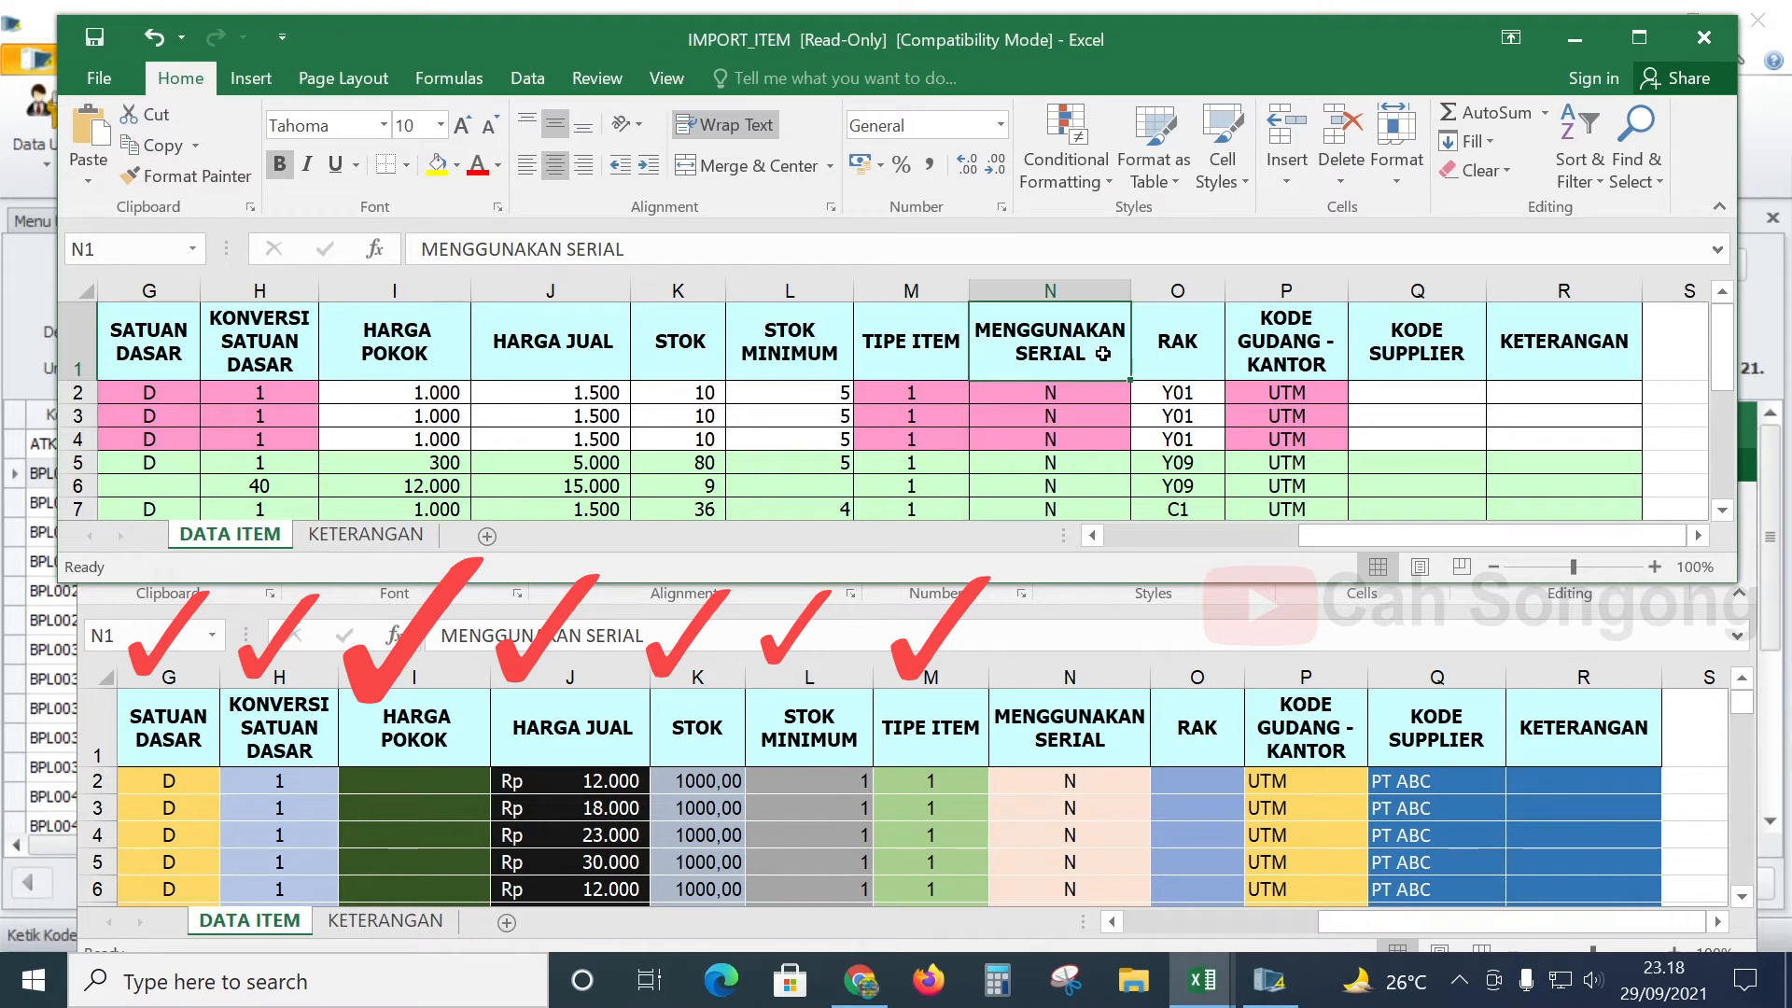
- Scroll column N of IMPORT_ITEM 28-9-21 pc to confirm every item shows N
key("Down")
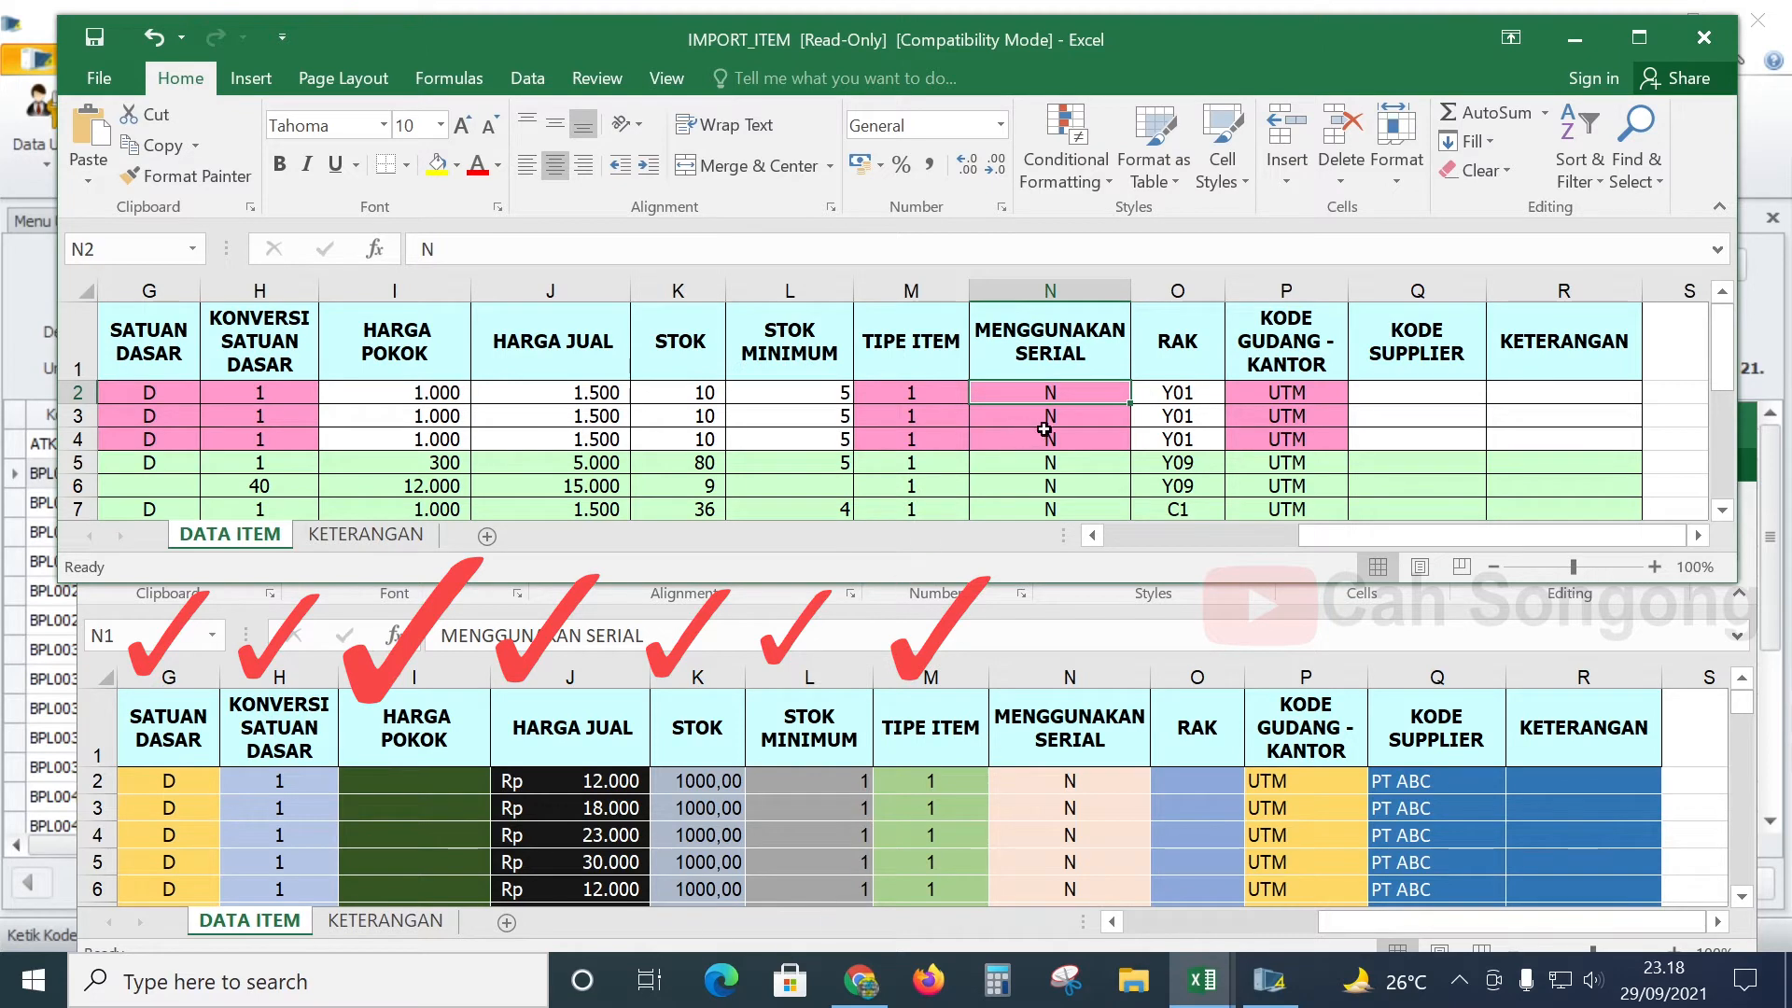
left_click(1082, 788)
scroll(1073, 784, "down", 10)
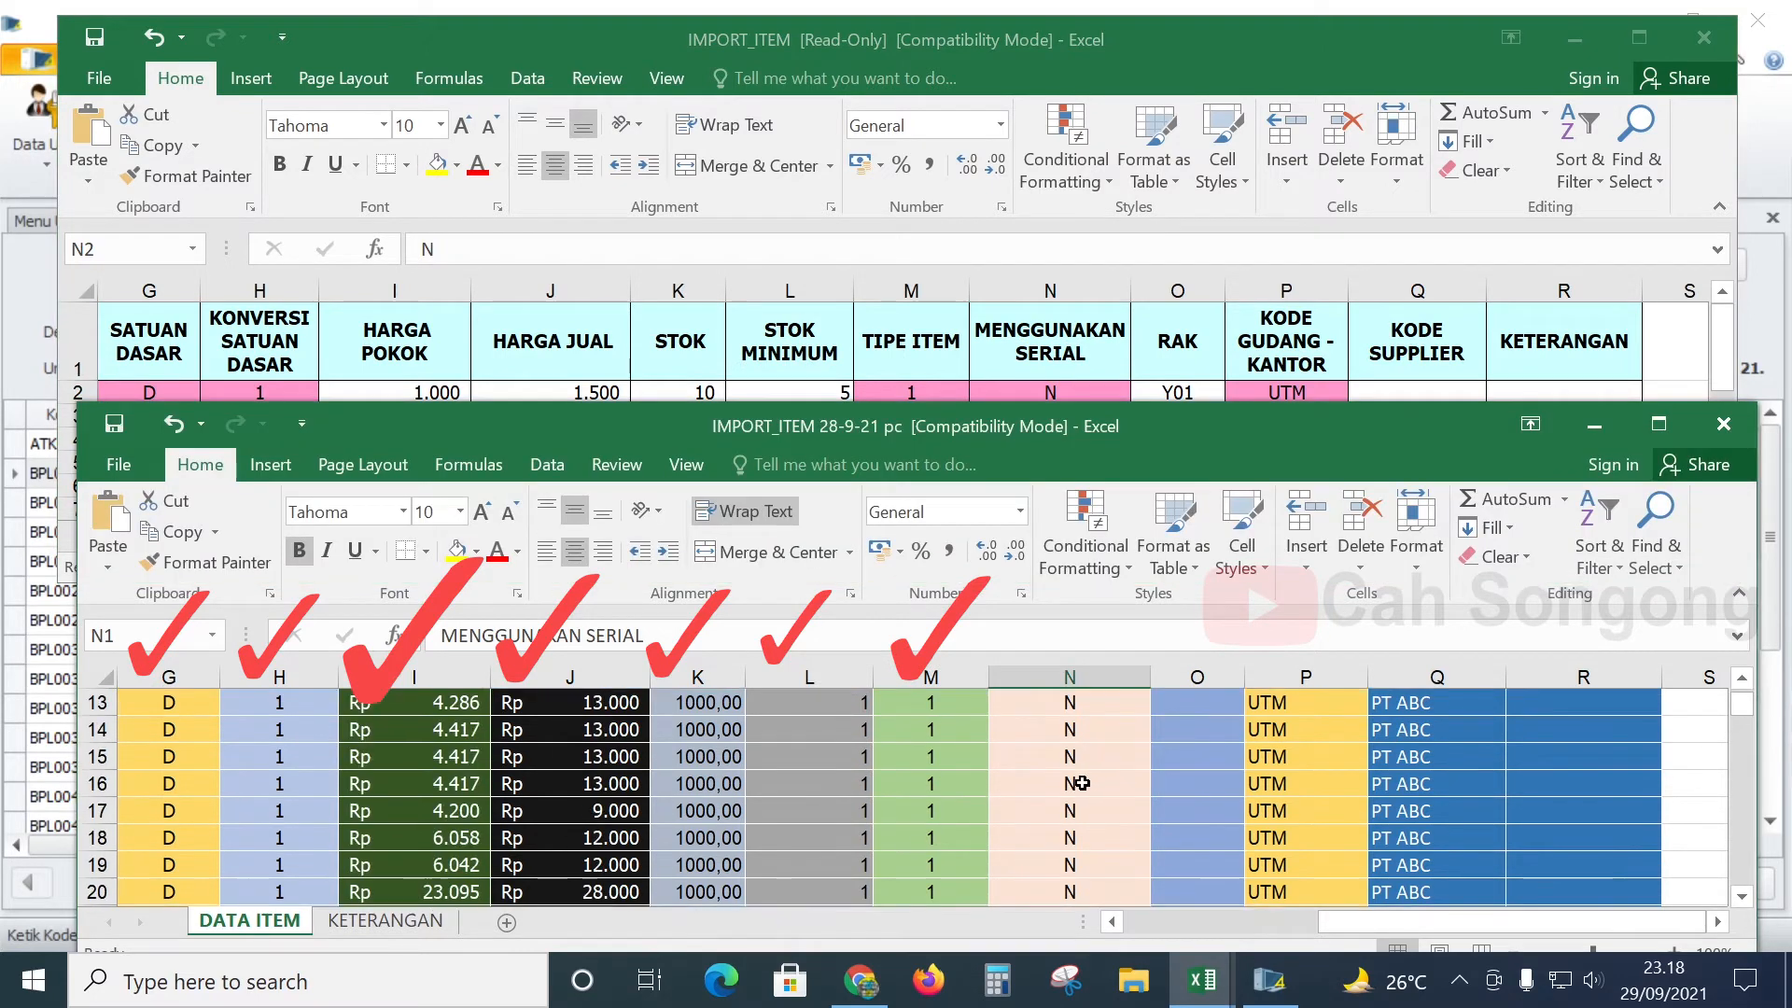
scroll(1072, 784, "down", 20)
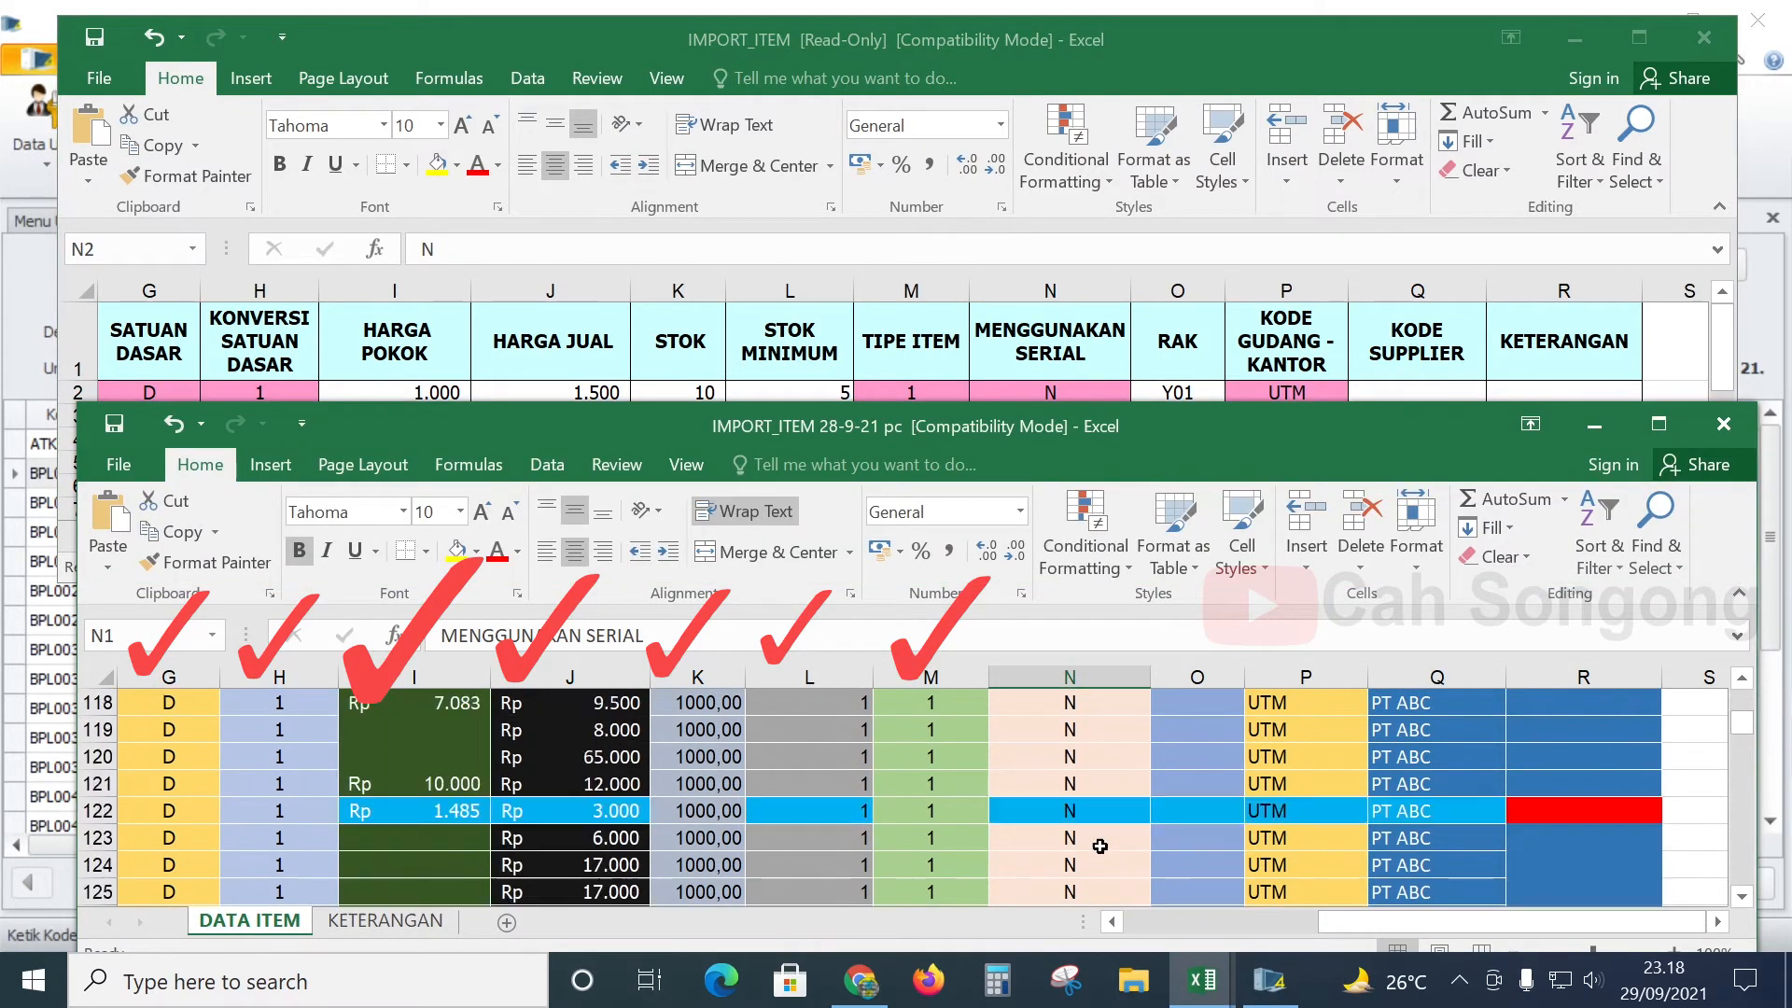
scroll(1094, 840, "up", 20)
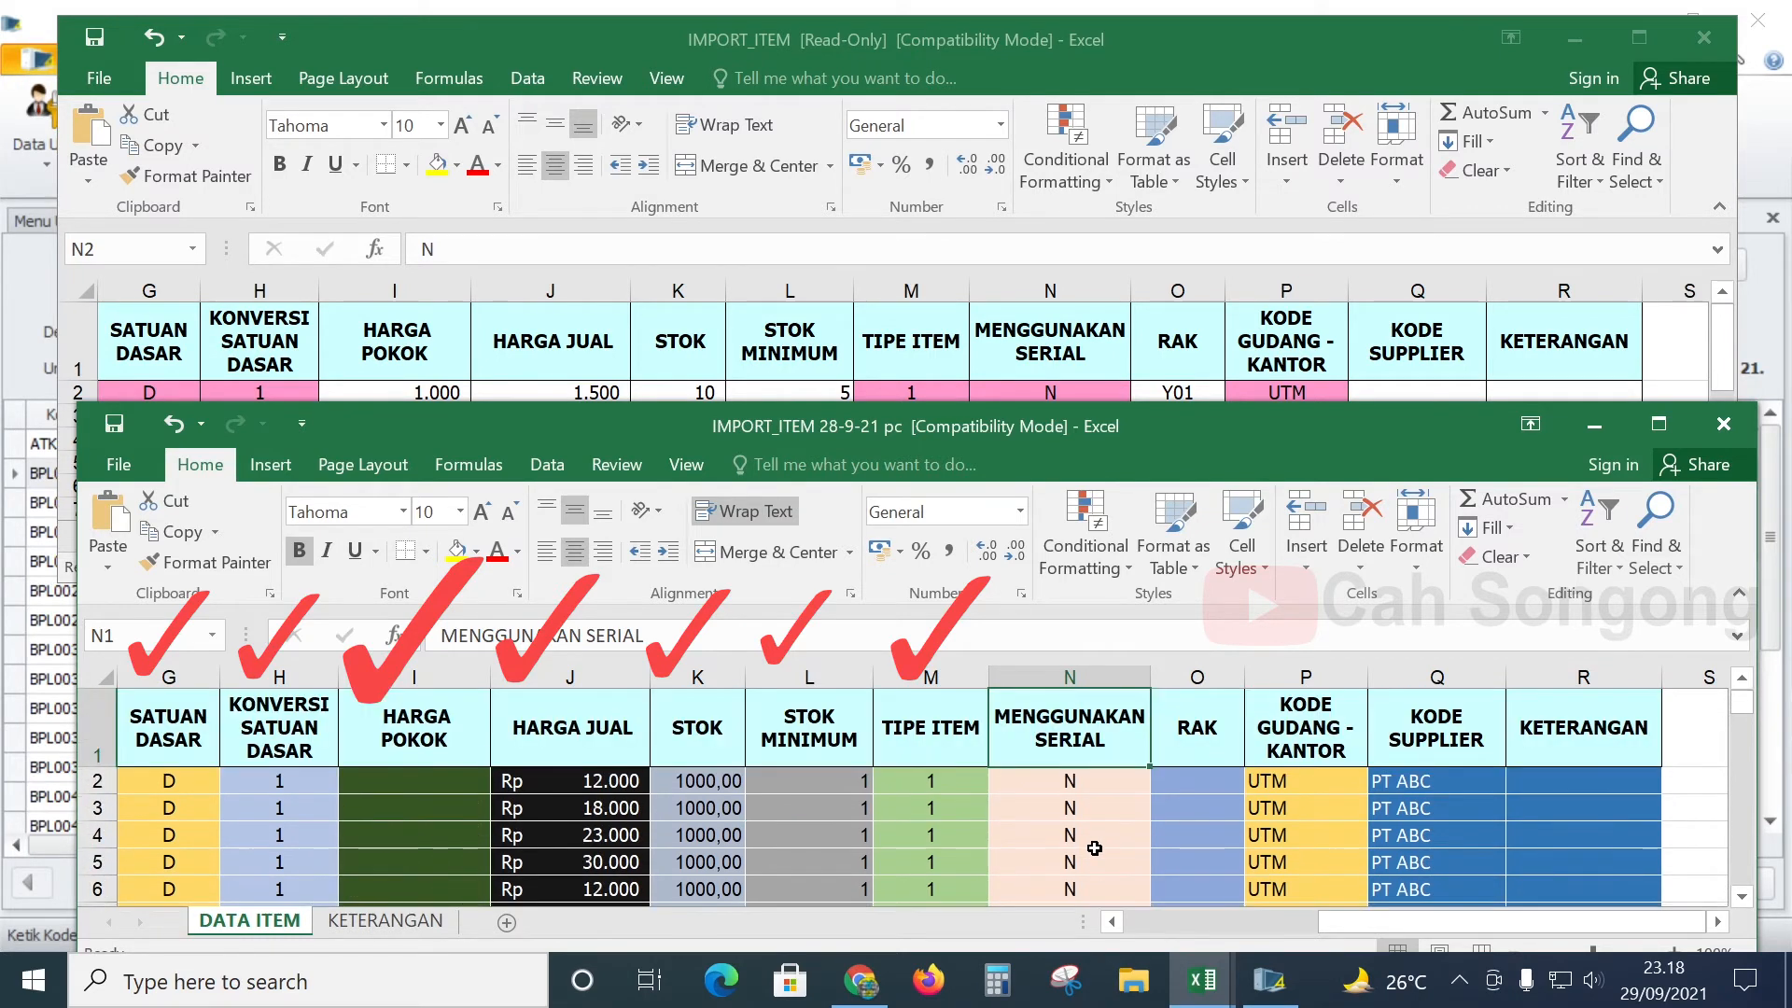
- Compare the empty RAK column O with the template's RAK entries
left_click(1187, 770)
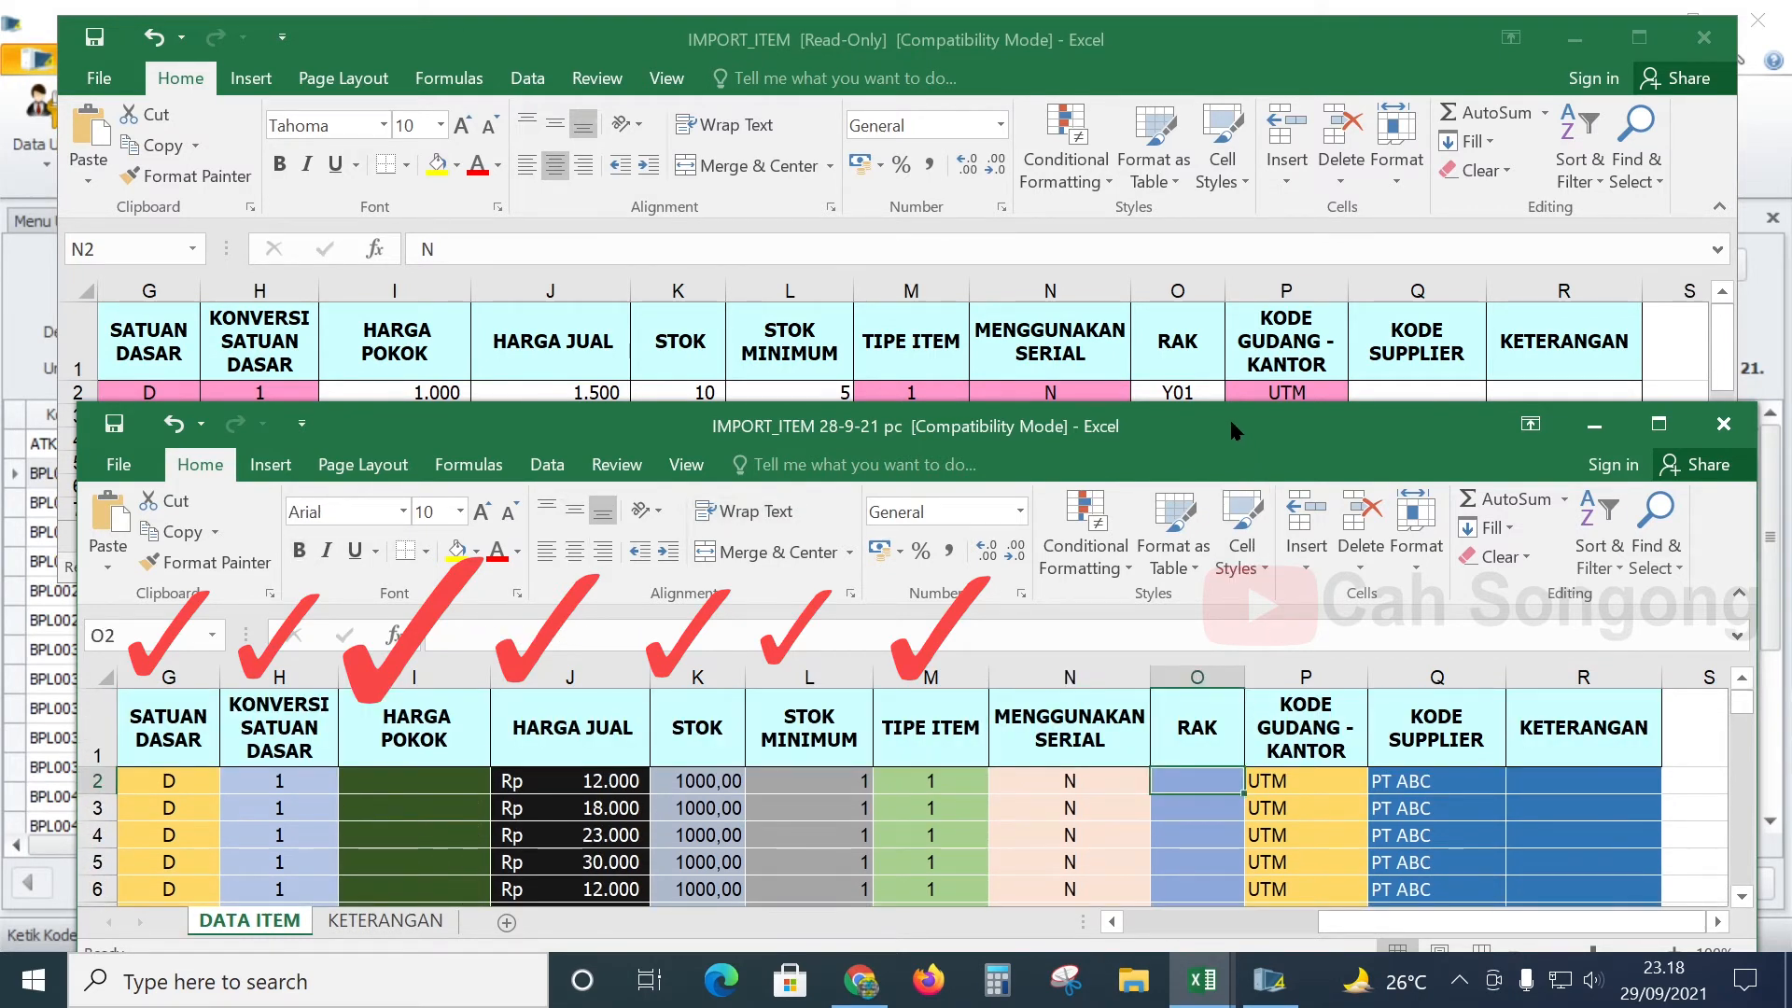
left_click(1201, 362)
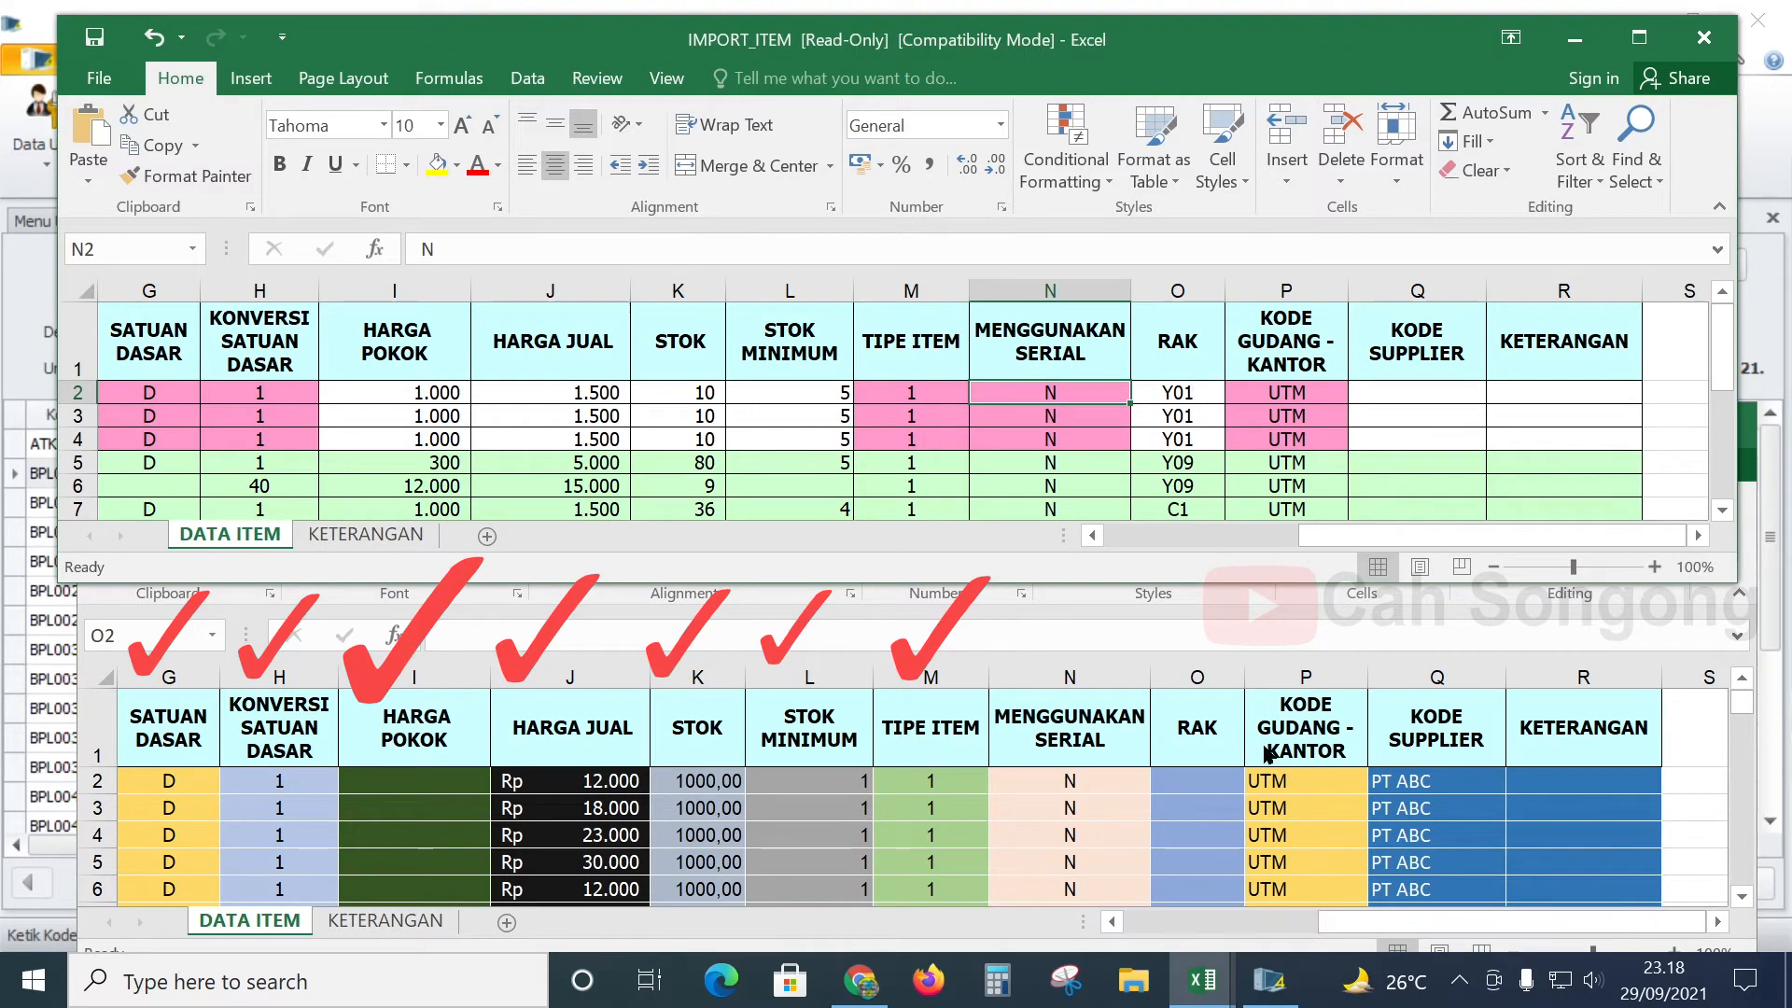
left_click(1241, 786)
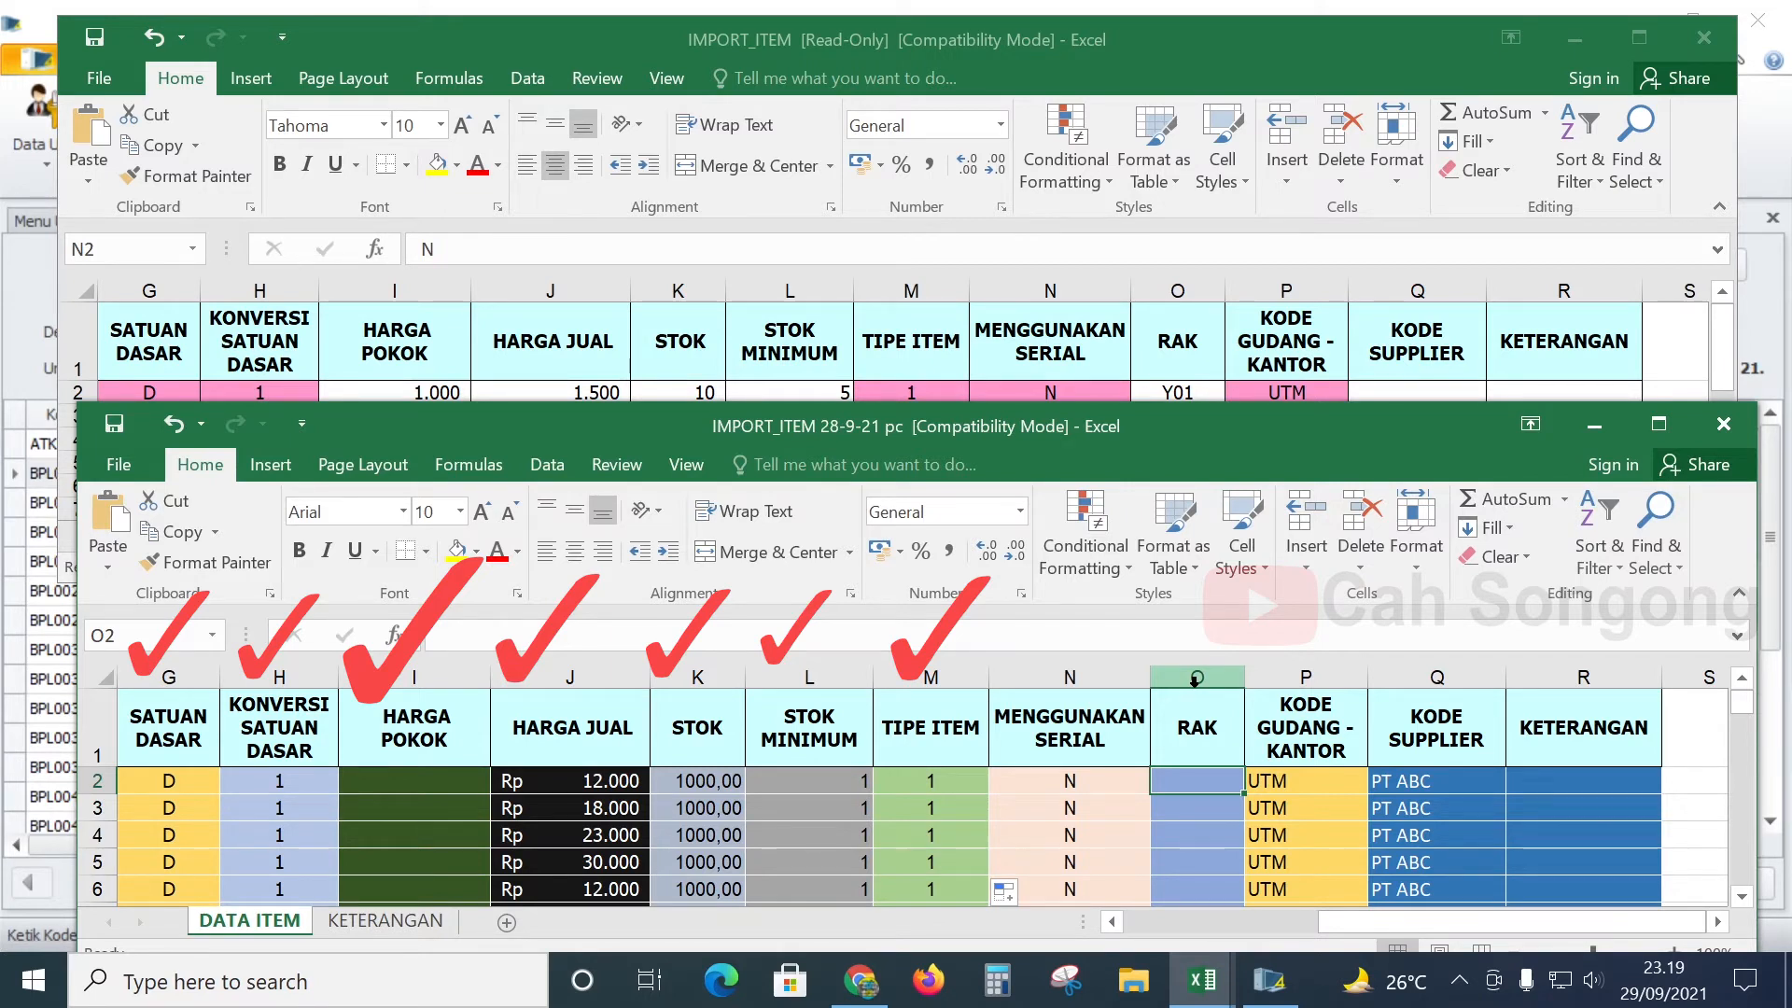
left_click(1206, 725)
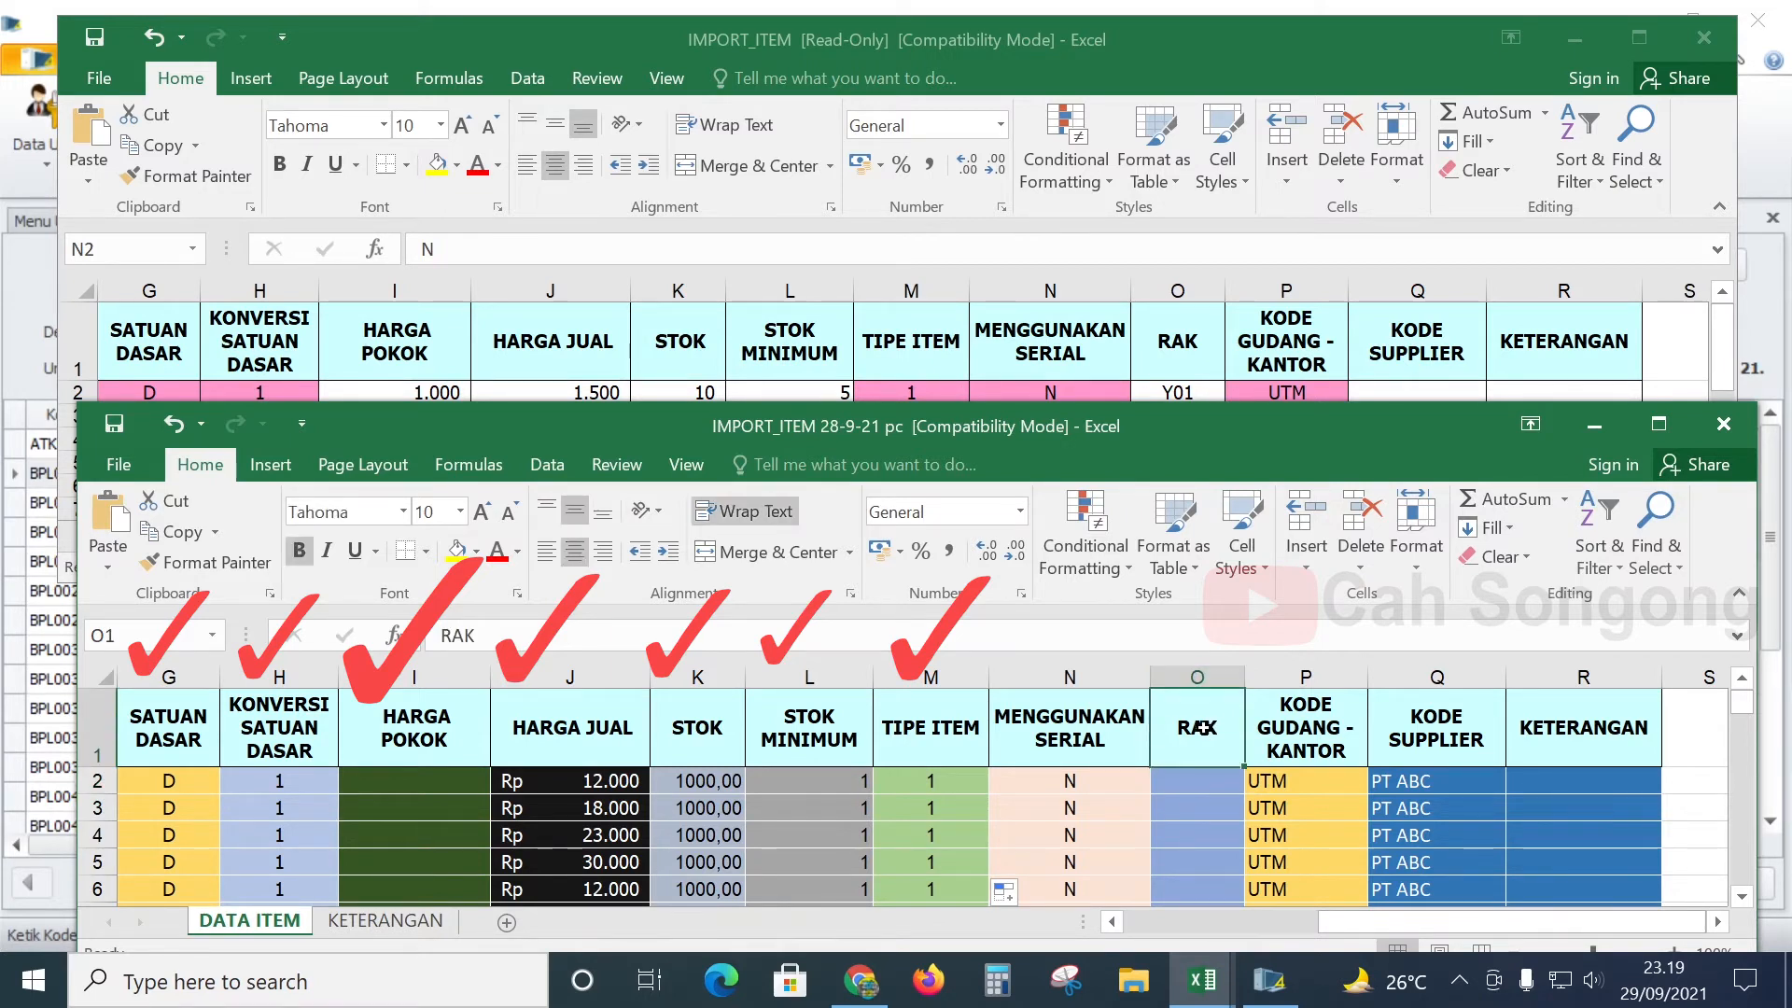
- Review the template's warehouse code in P3, its KETERANGAN sheet, and RAK value in O5
left_click(1316, 374)
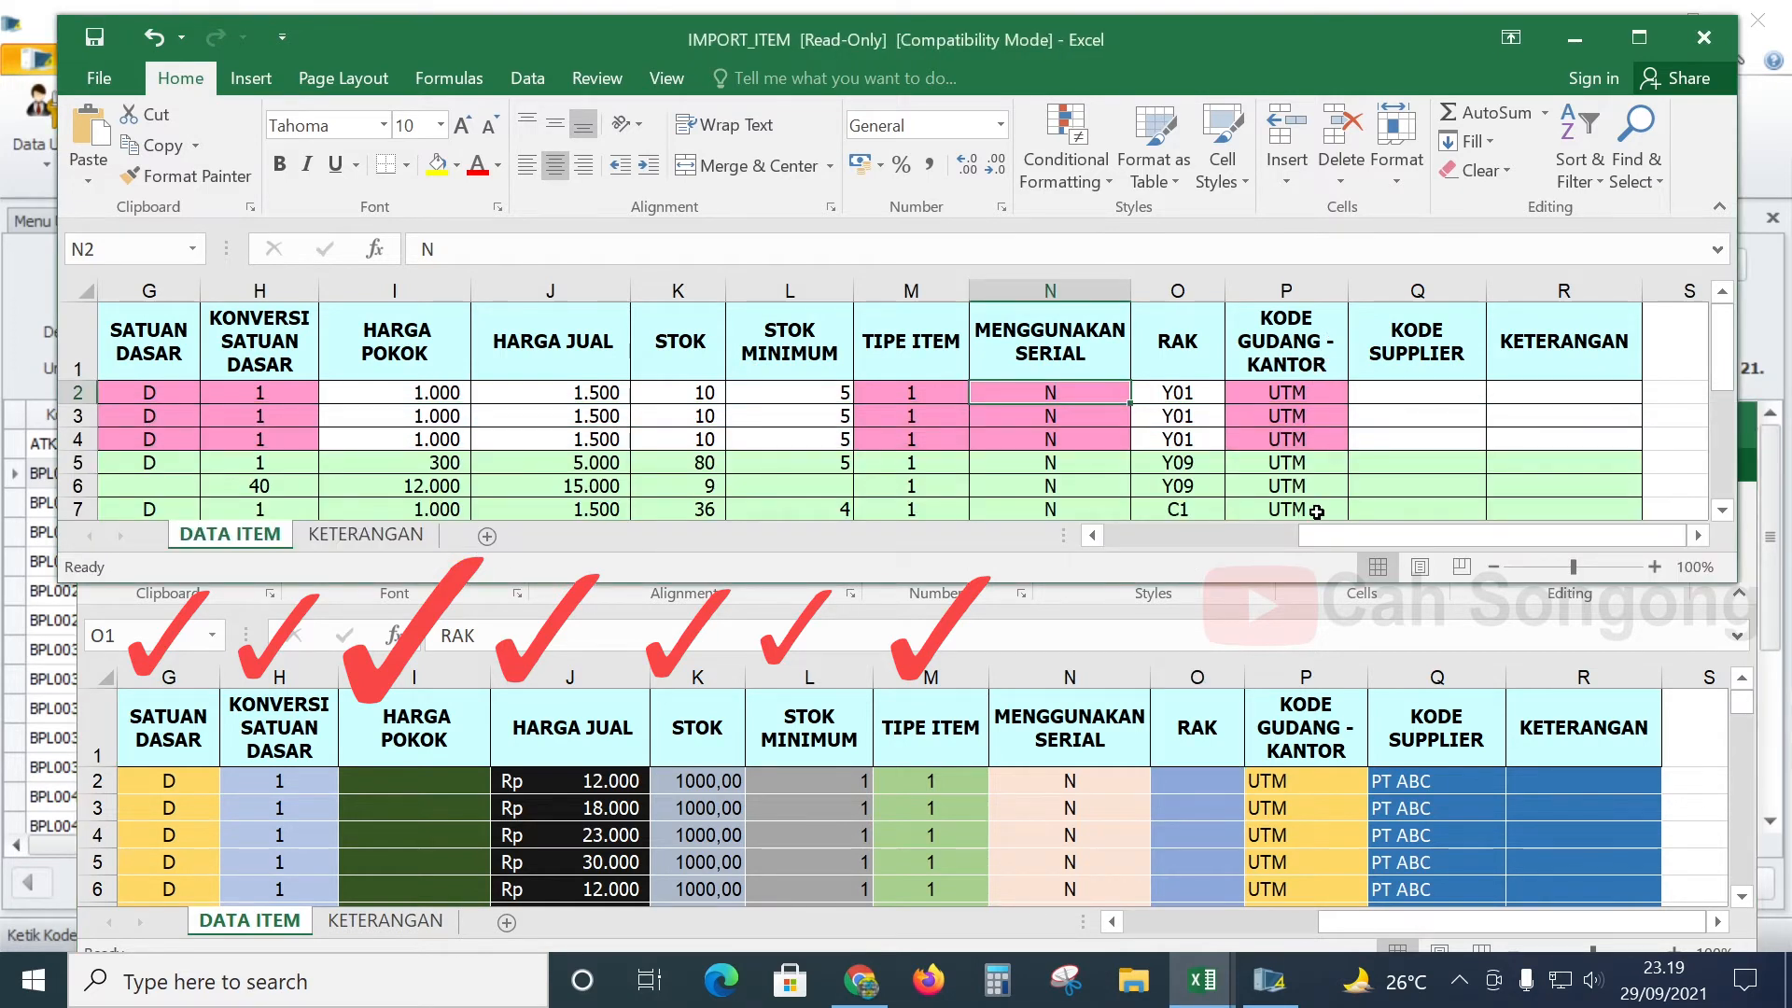
left_click(1321, 406)
scroll(1320, 408, "down", 2)
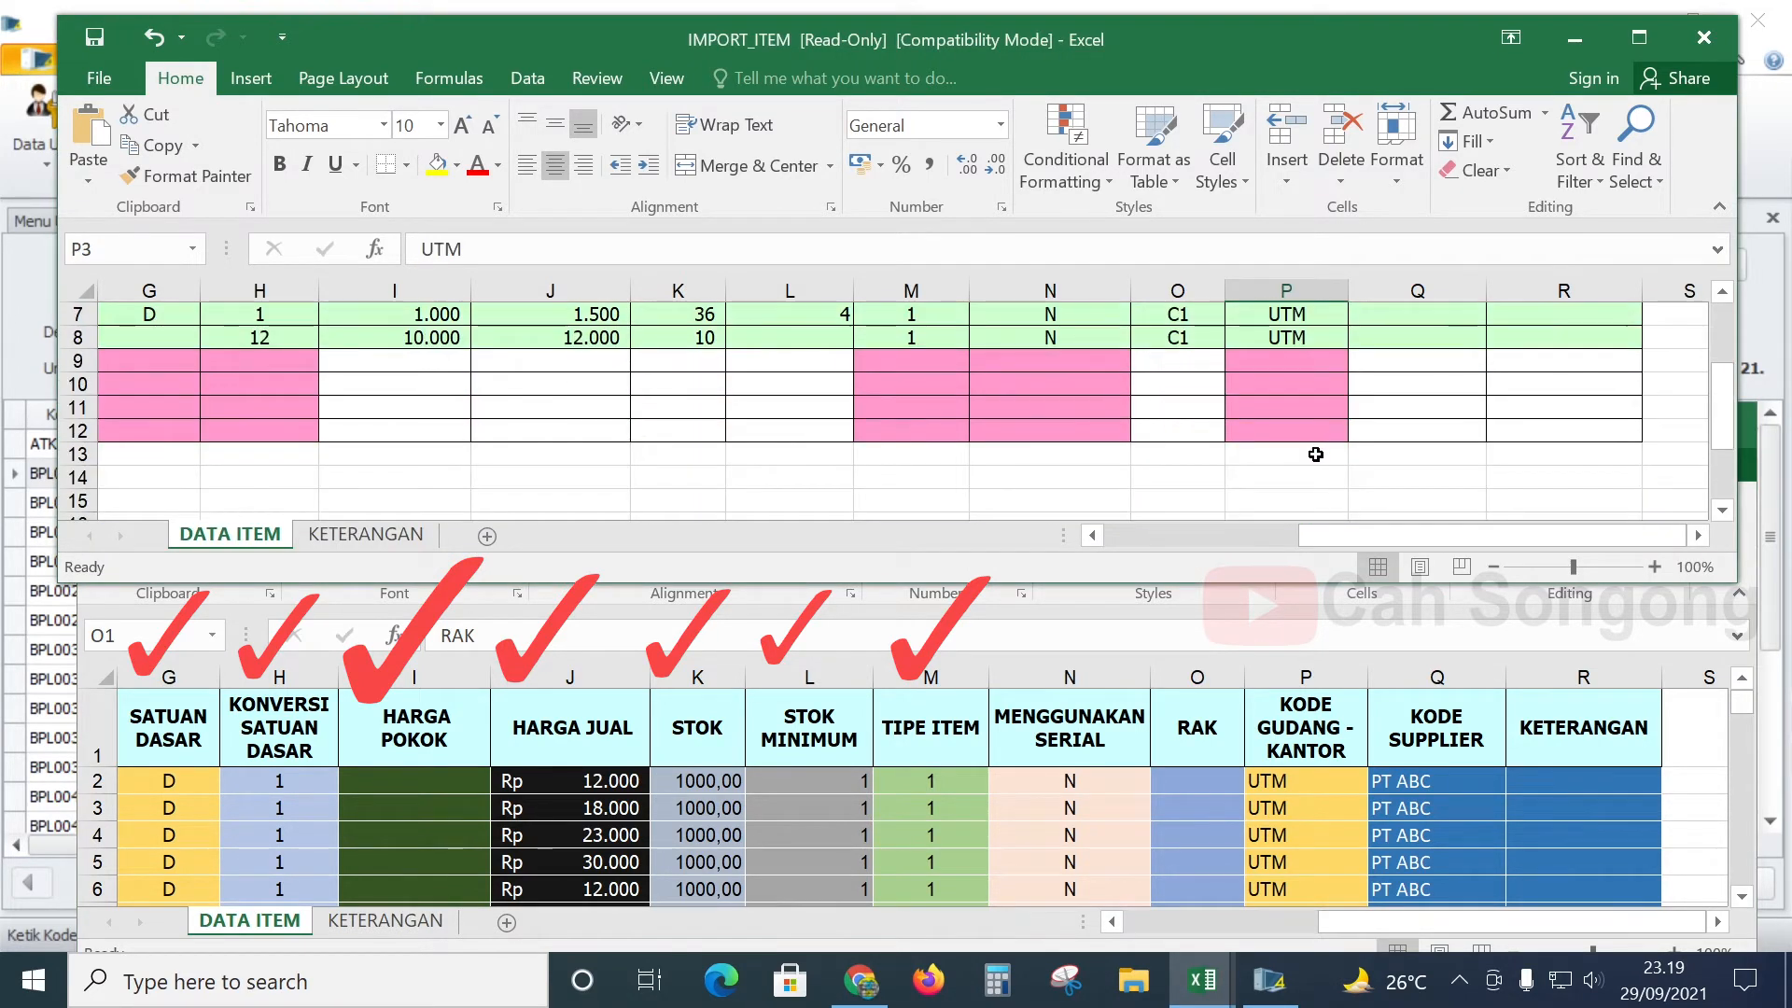
scroll(1316, 448, "up", 2)
scroll(1311, 453, "down", 3)
scroll(1307, 439, "up", 3)
scroll(1305, 424, "down", 1)
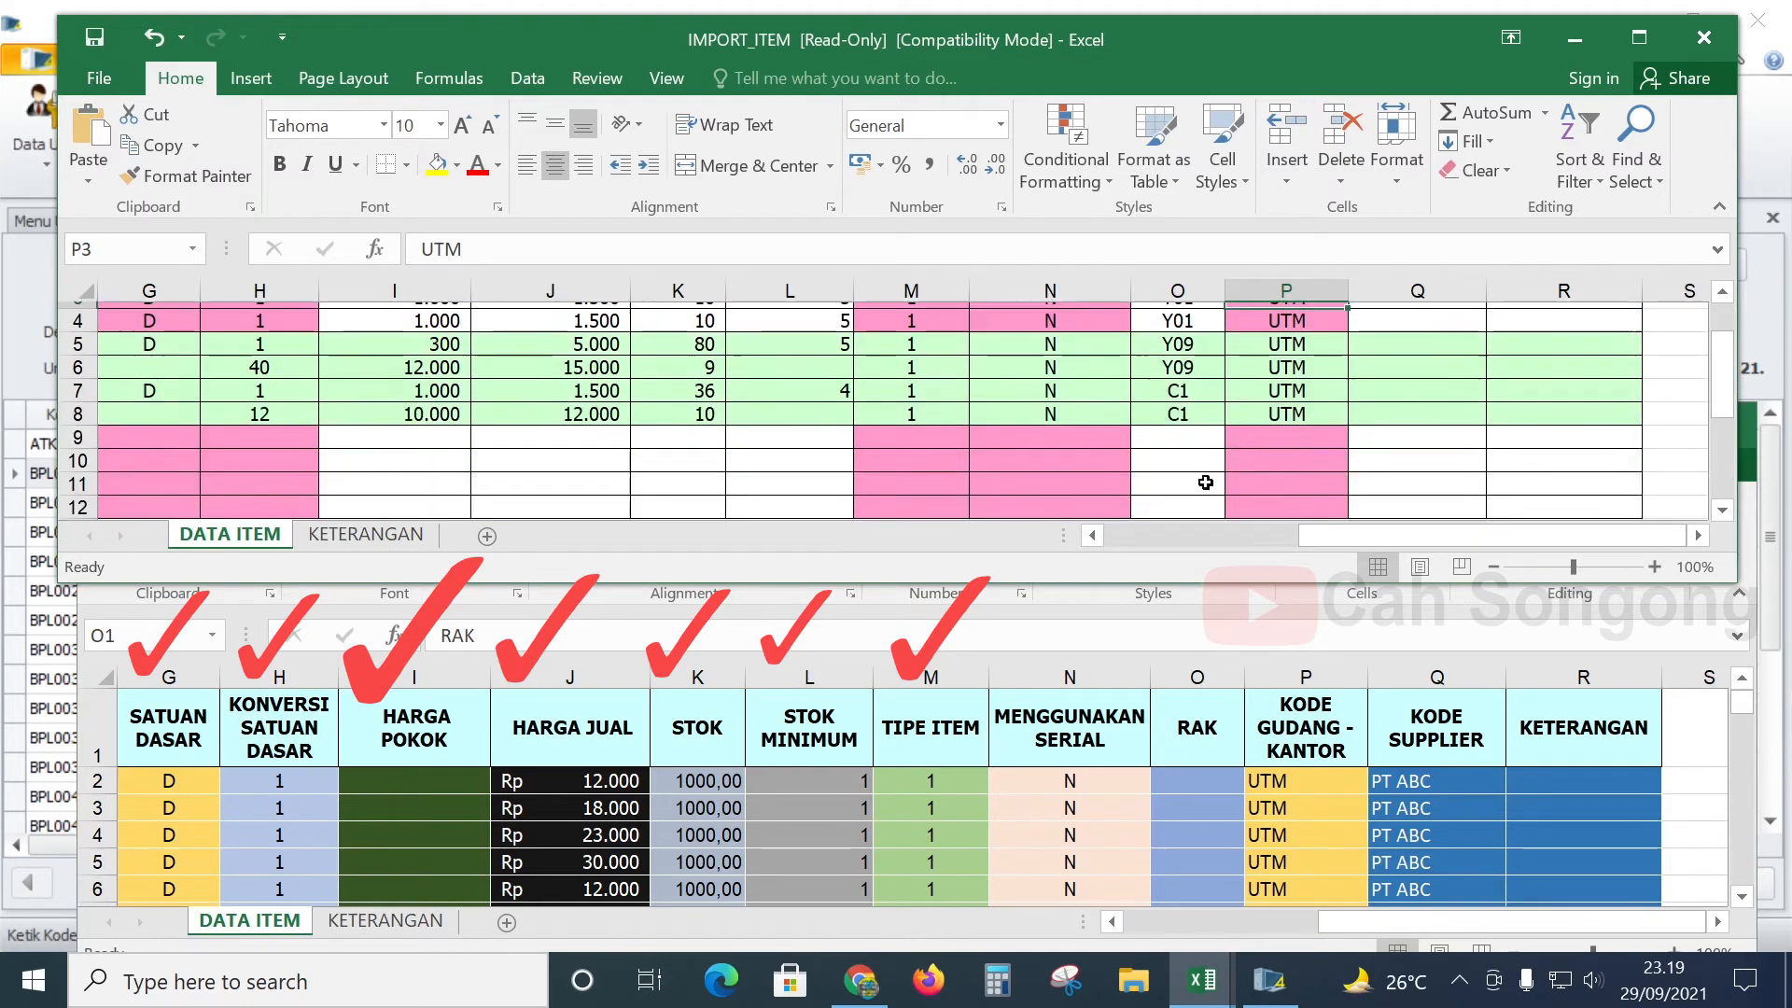
left_click(371, 535)
left_click(230, 532)
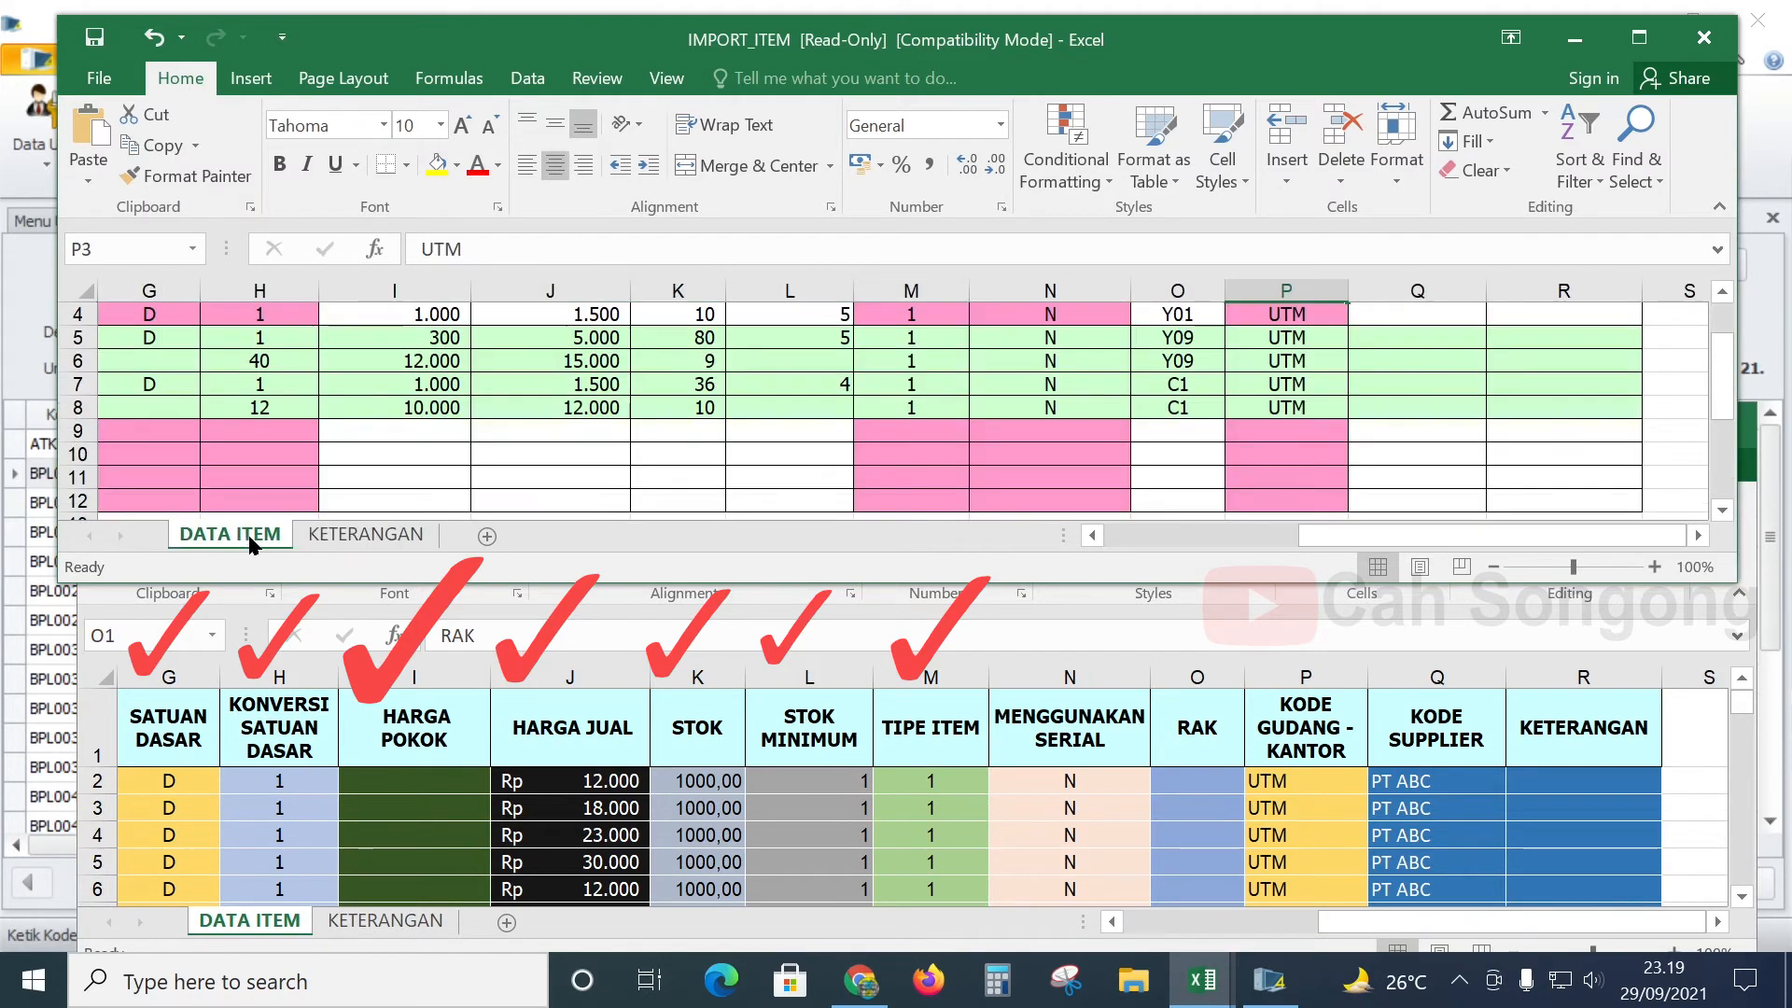
scroll(1259, 406, "up", 1)
left_click(1193, 464)
left_click(1304, 410)
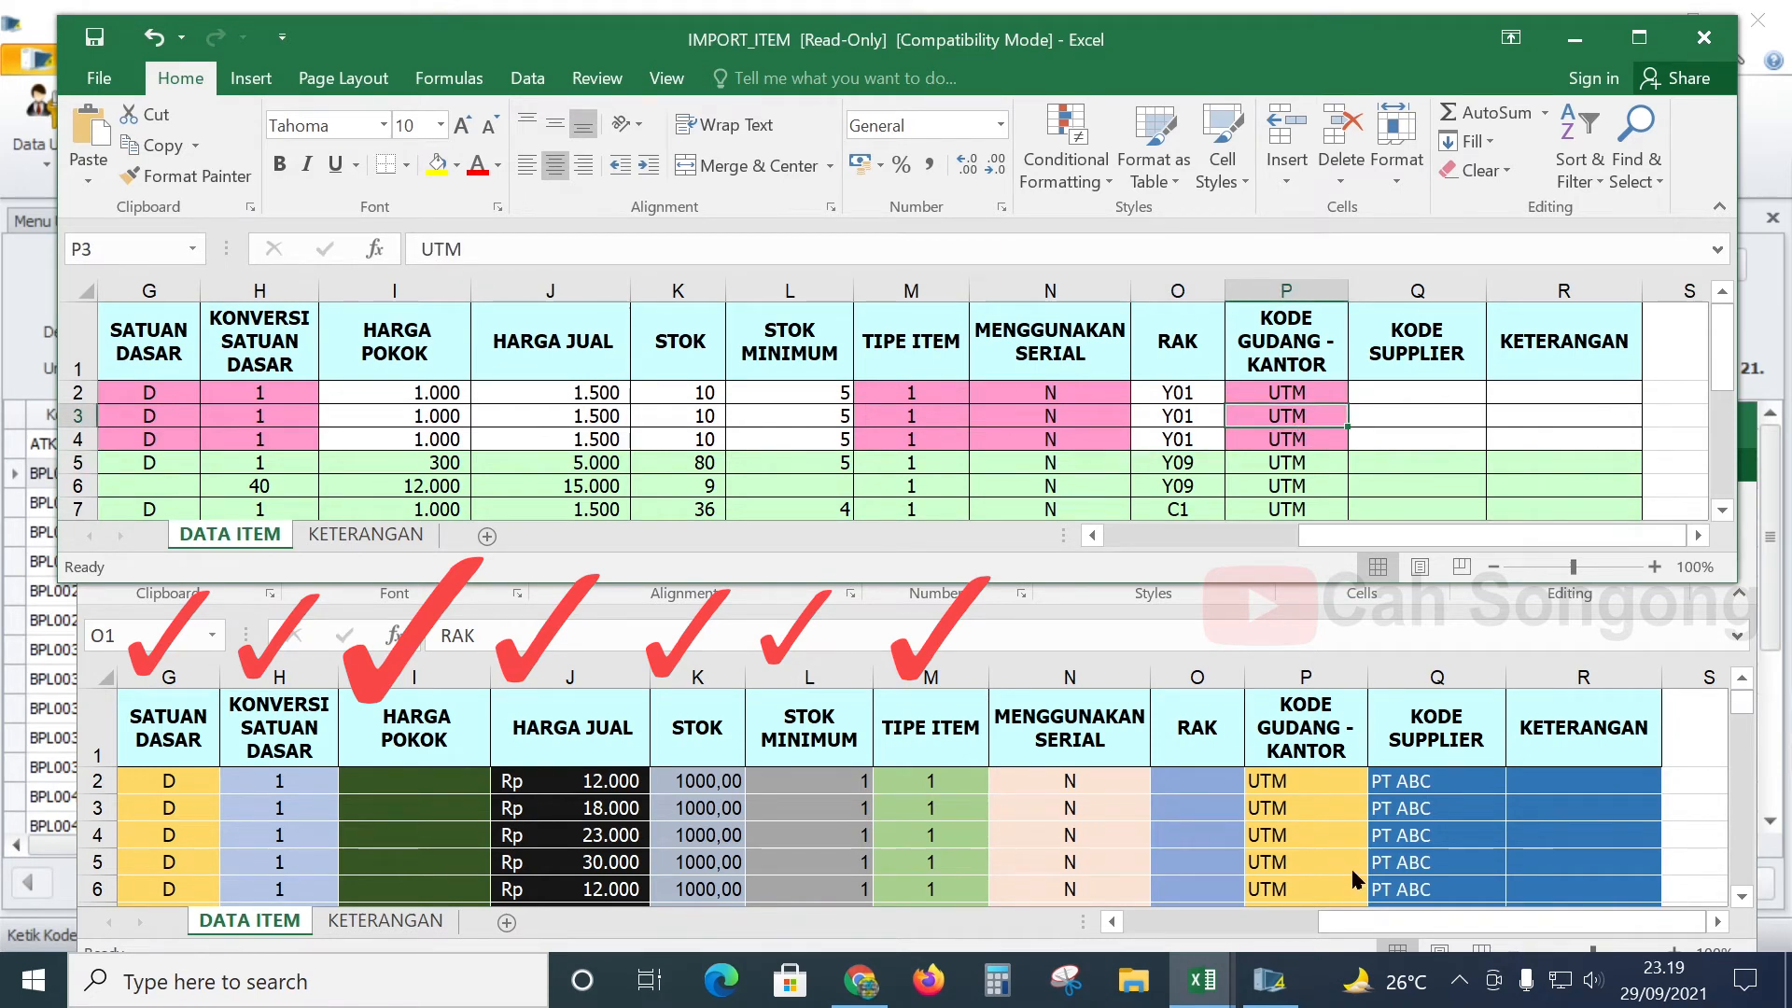
- Verify column P's KODE GUDANG - KANTOR codes, replacing a trial GDN entry in P2 with UTM
left_click(1286, 793)
scroll(1307, 784, "down", 12)
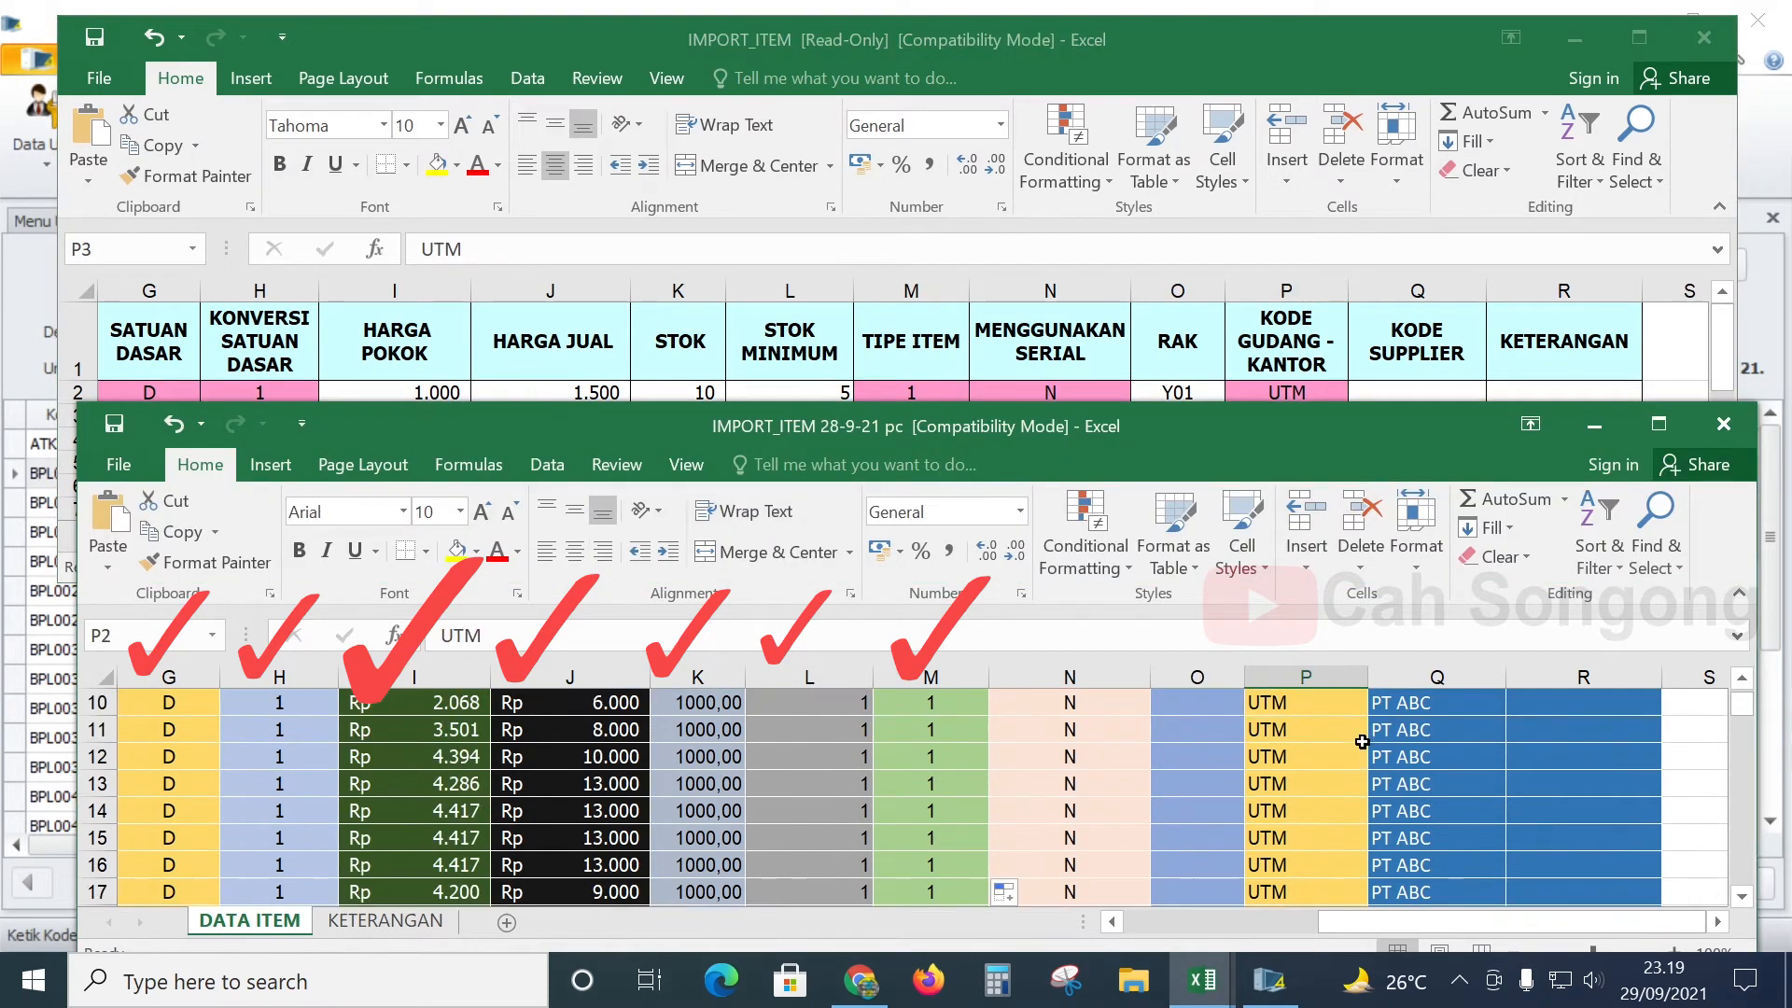
scroll(1334, 761, "down", 20)
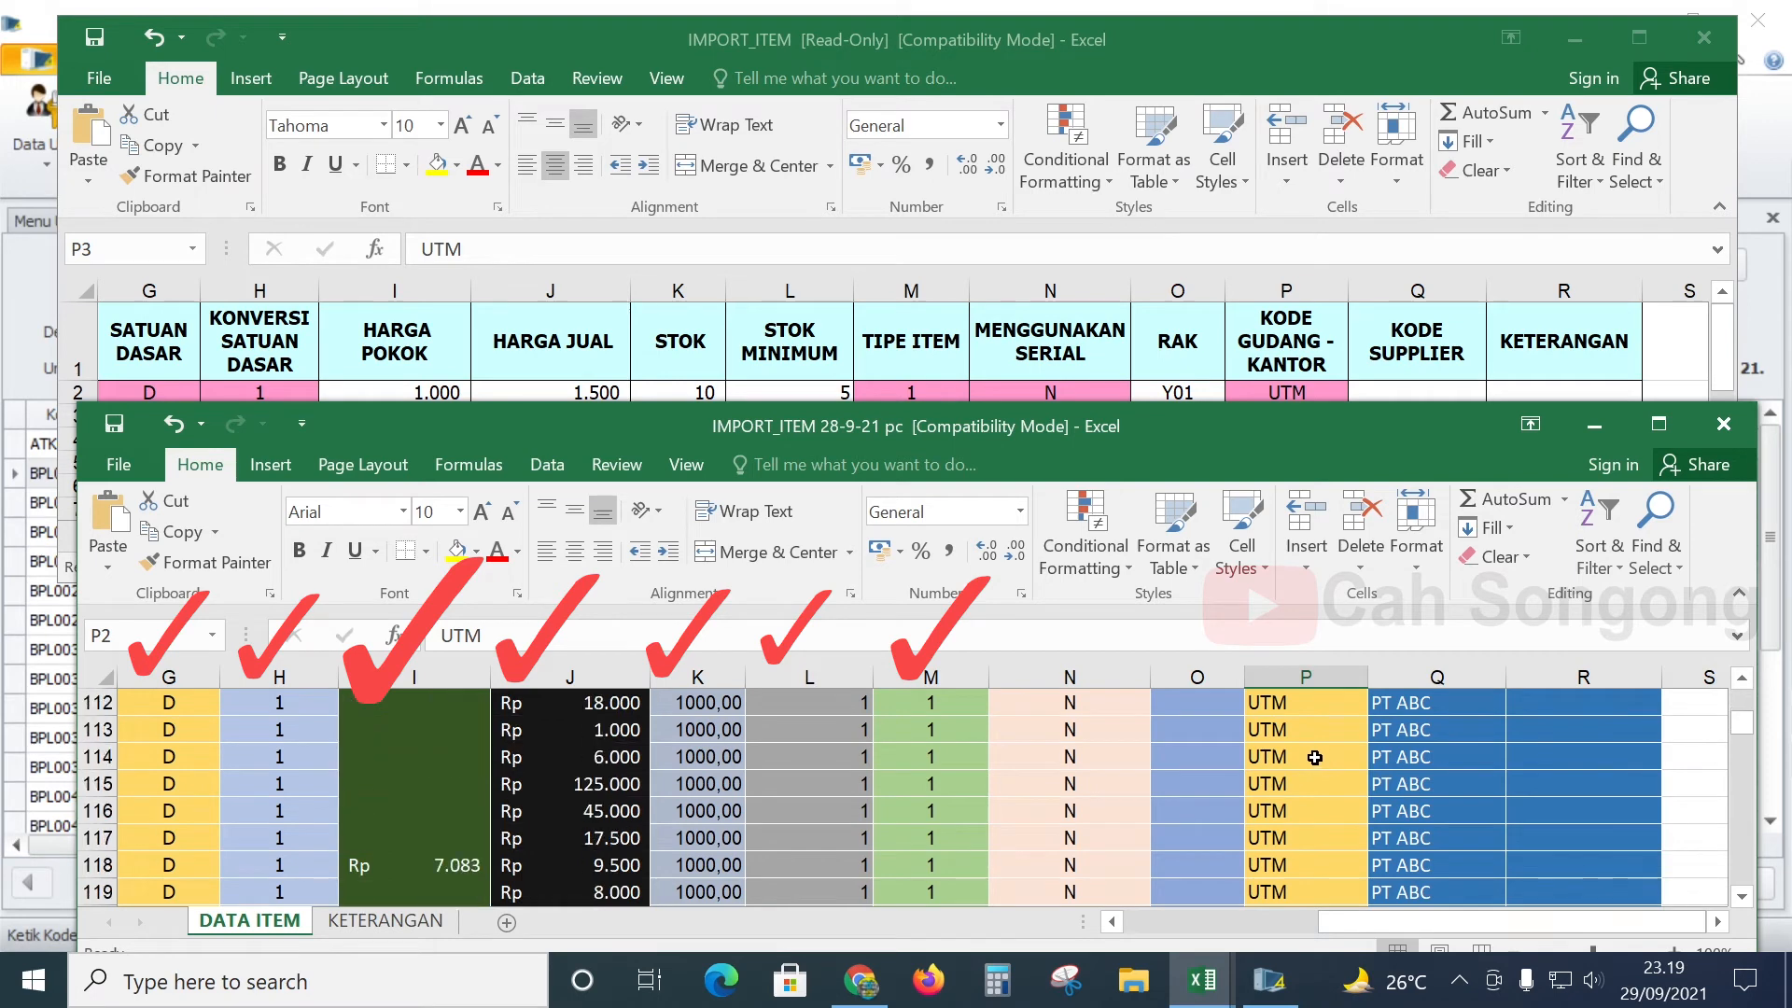
scroll(1314, 757, "up", 20)
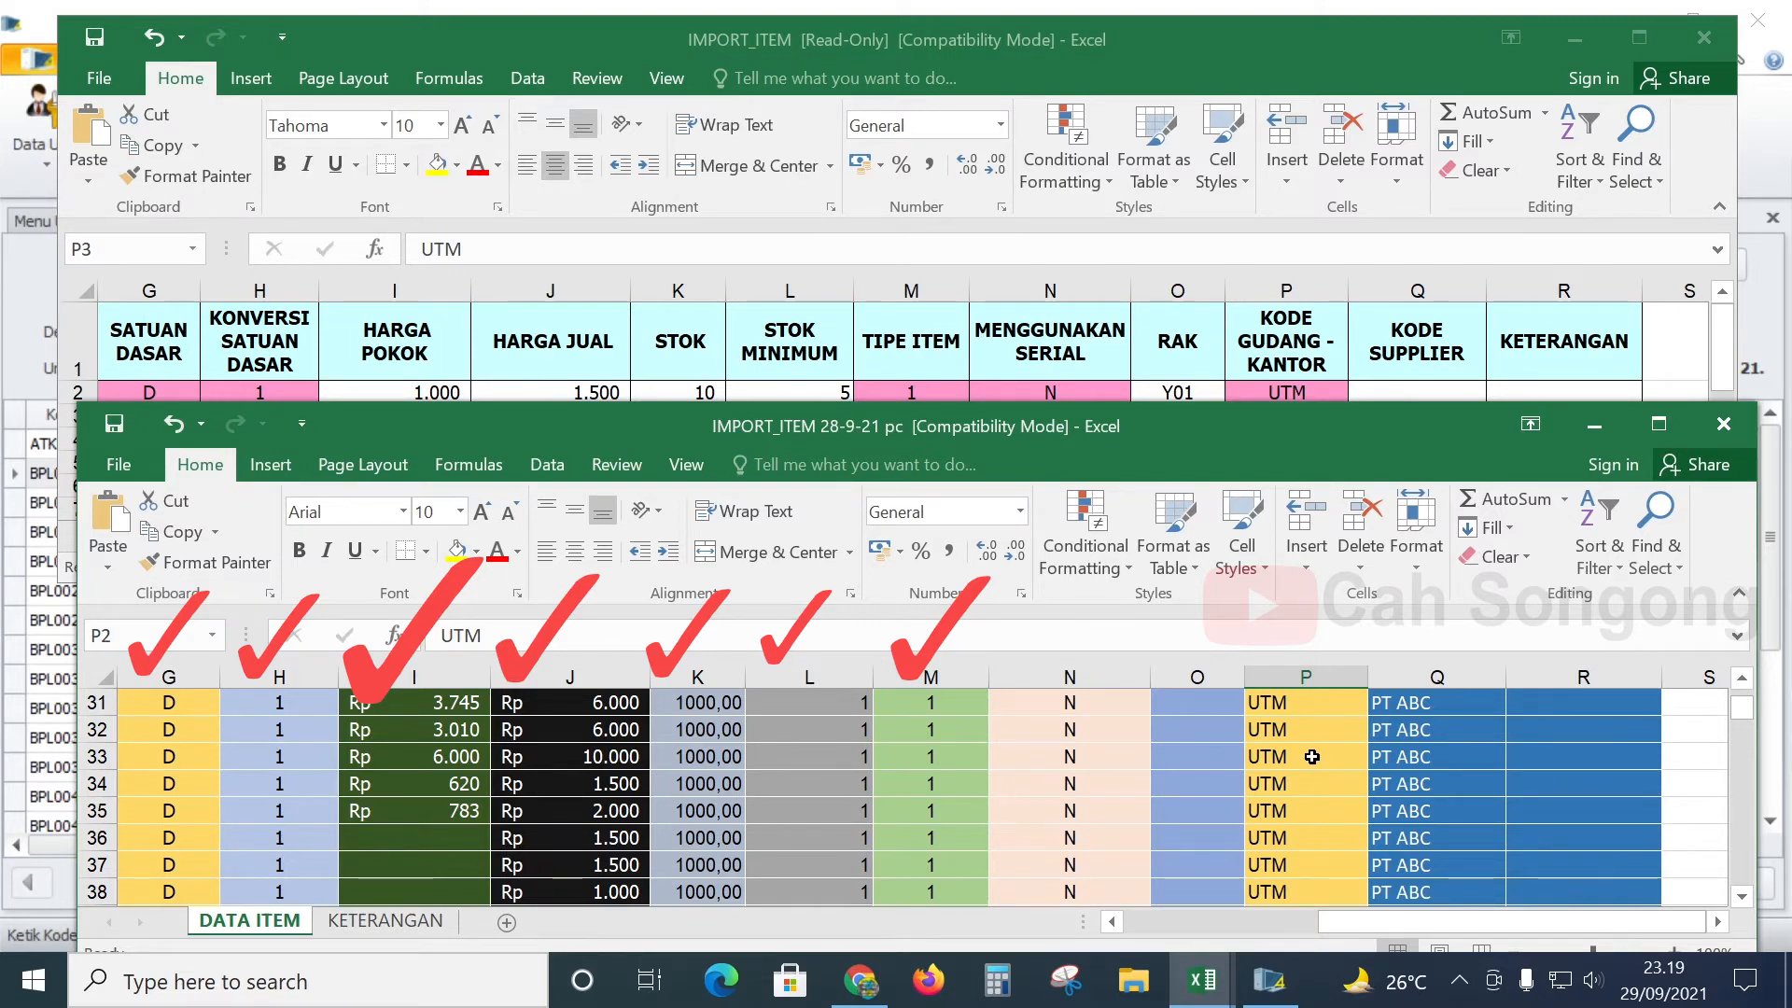
scroll(1311, 757, "up", 10)
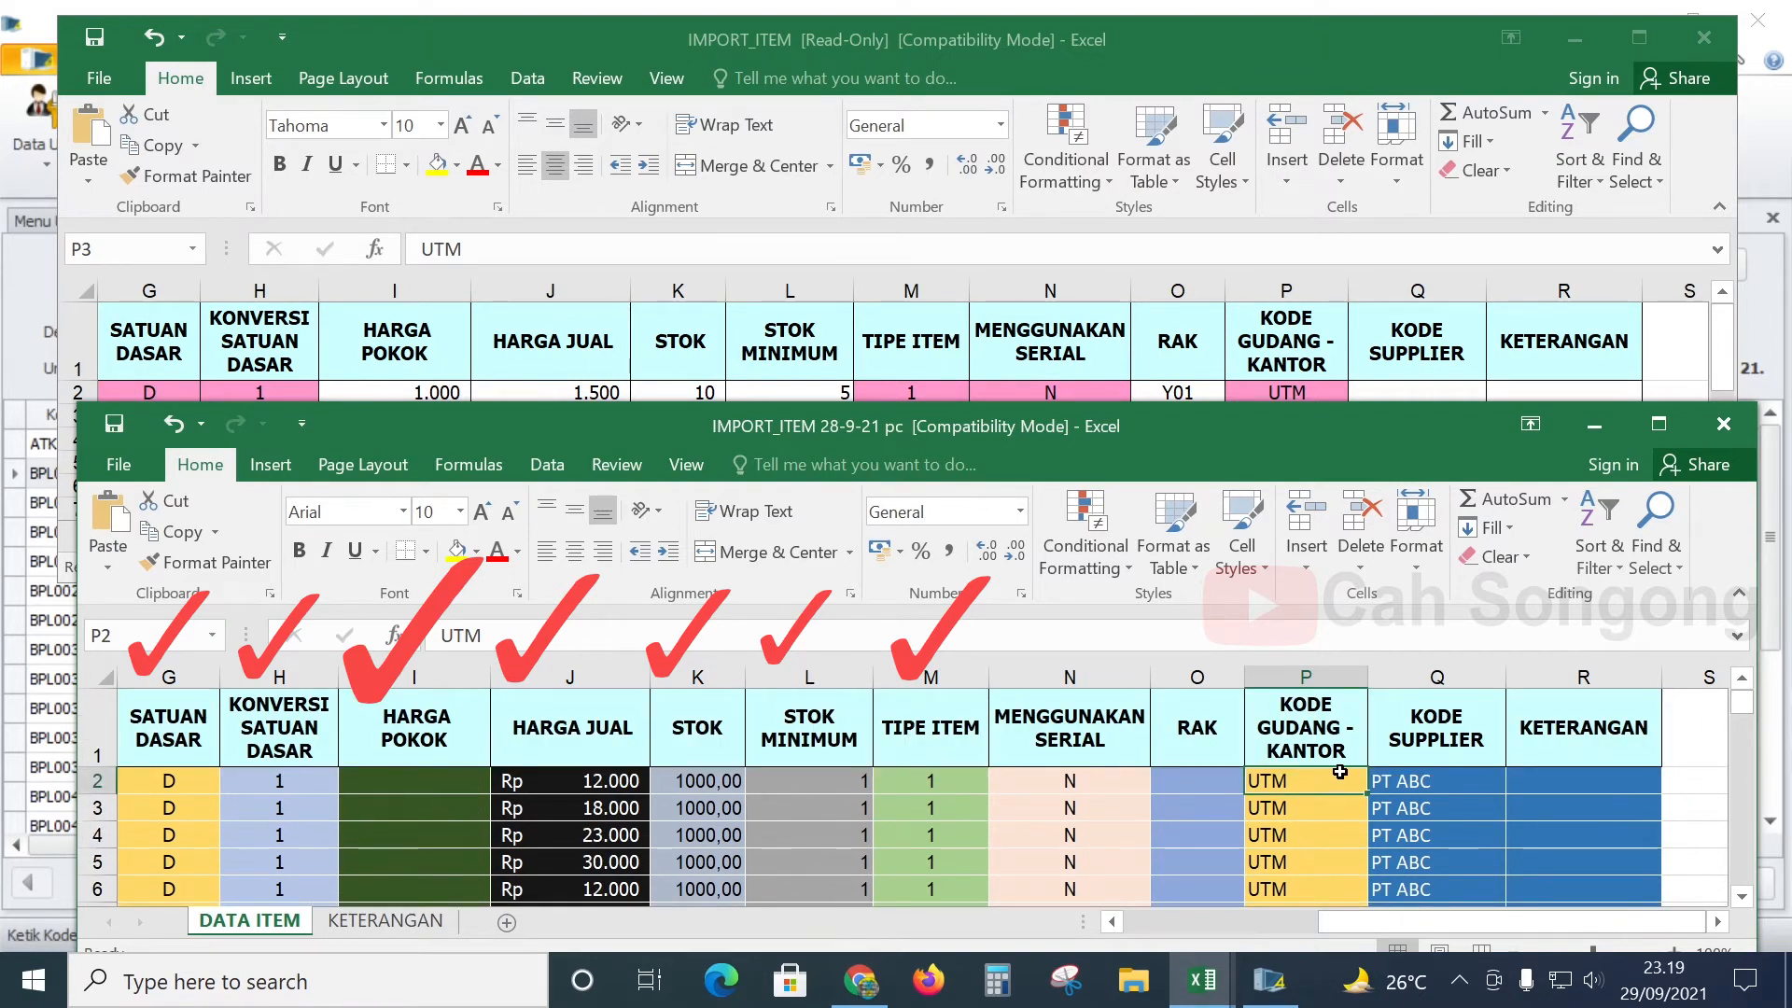
type("GDN")
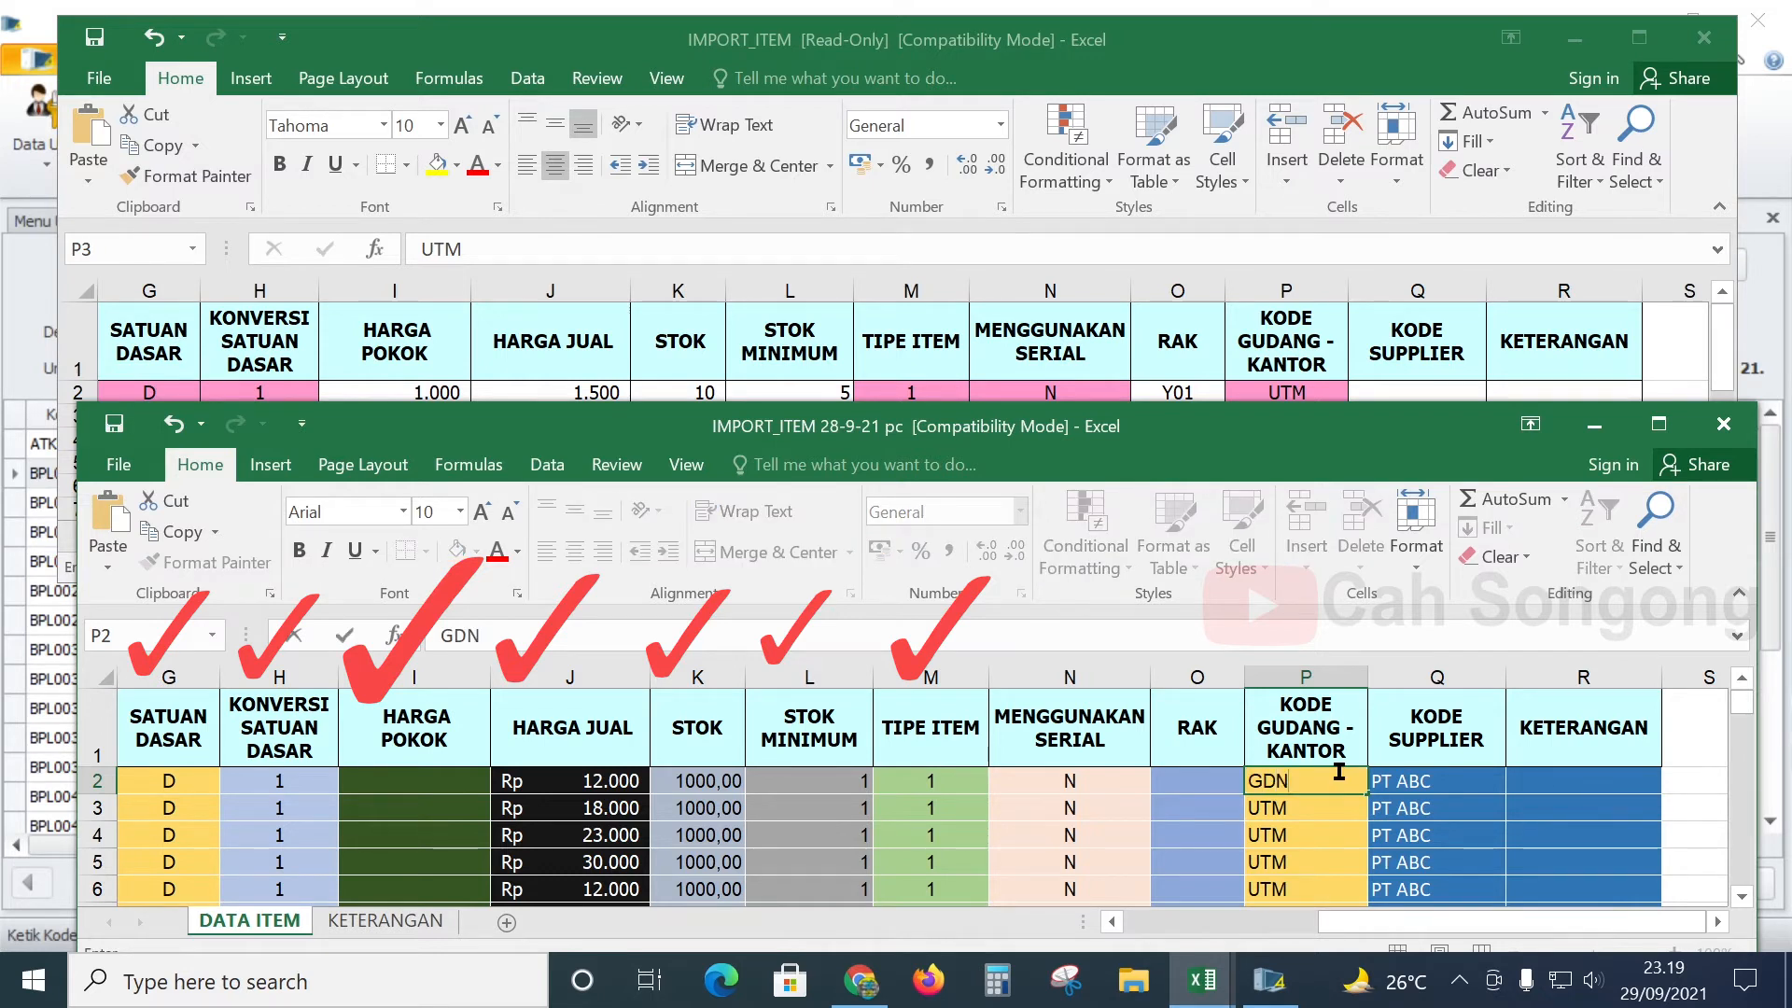
key("BackSpace")
key("BackSpace")
type("UTM")
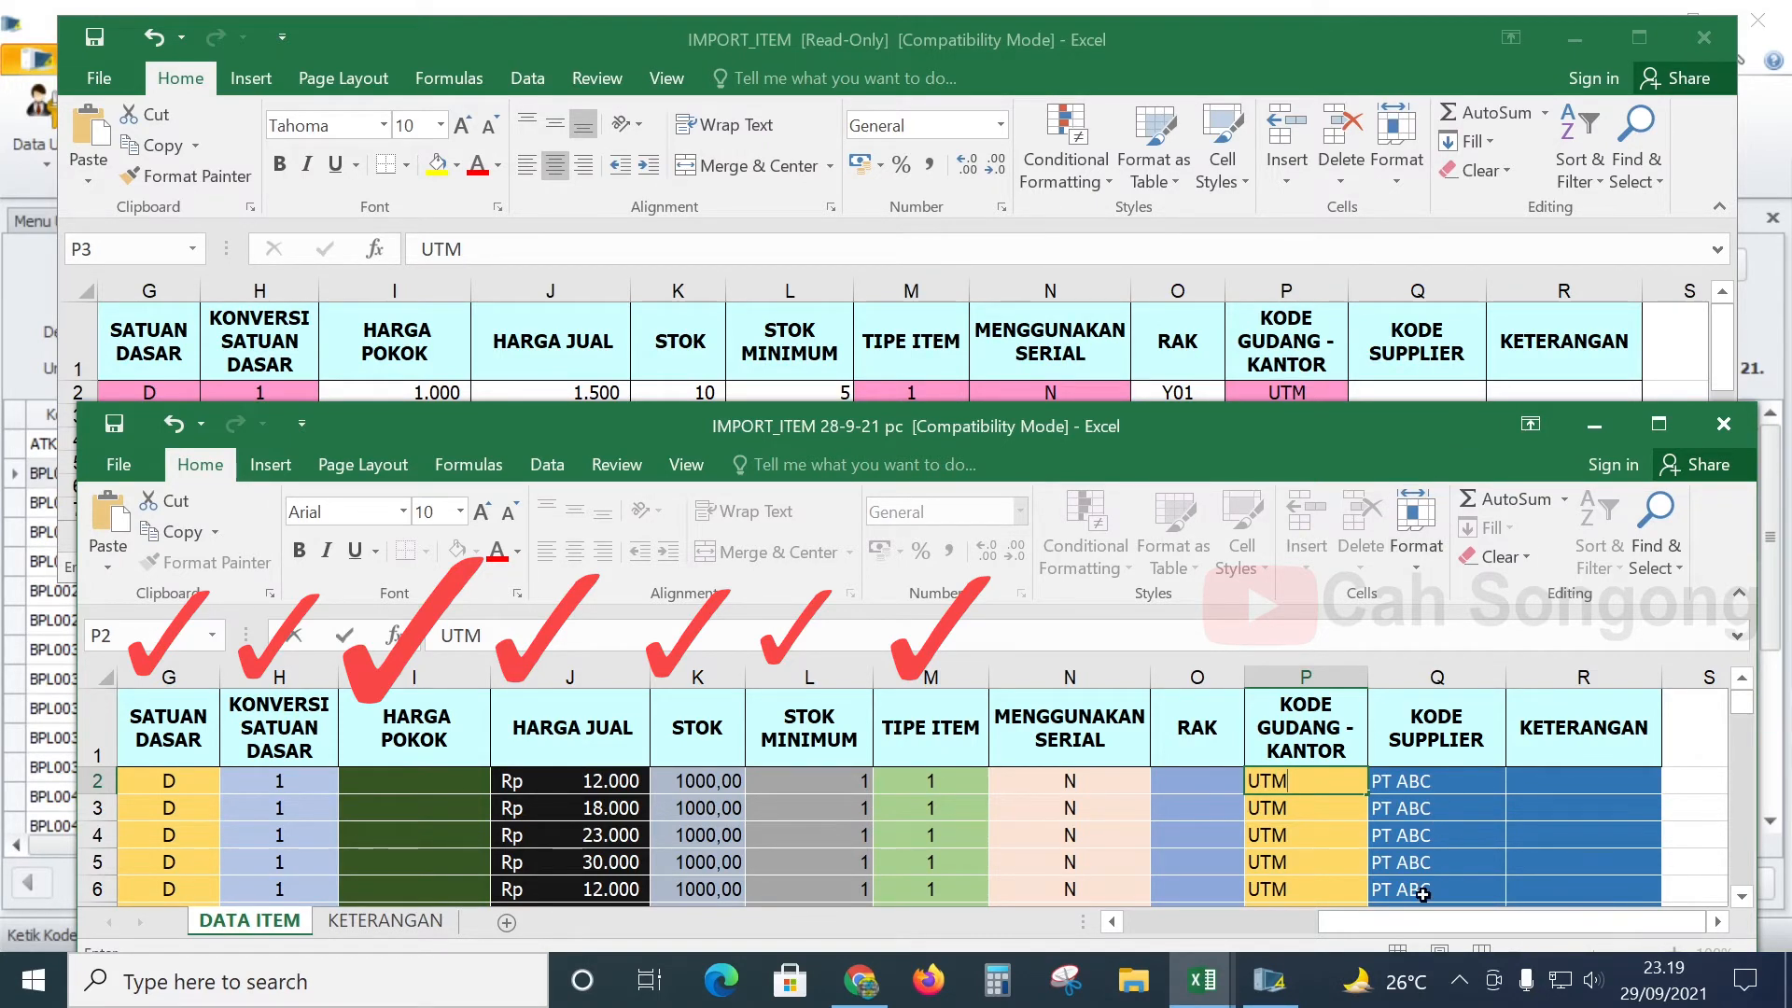
- Compare the KODE SUPPLIER column Q with the template's supplier codes
left_click(1444, 352)
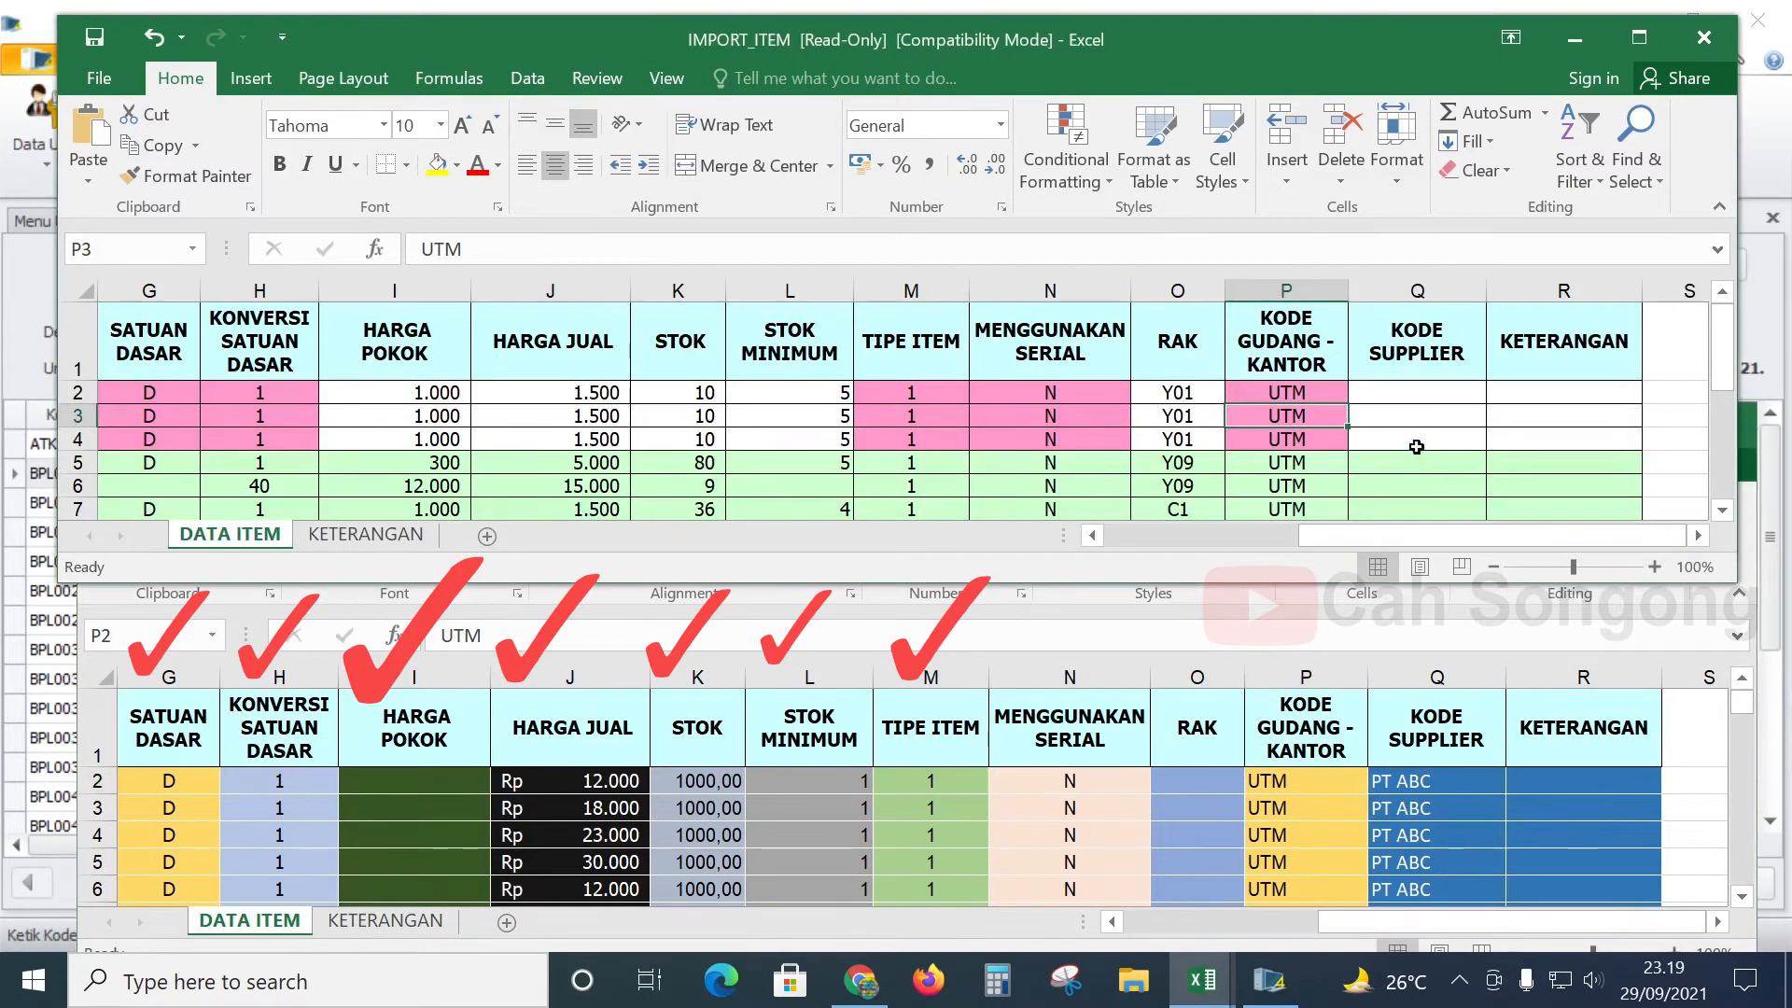
left_click(1458, 783)
scroll(1483, 737, "down", 4)
scroll(1482, 737, "down", 20)
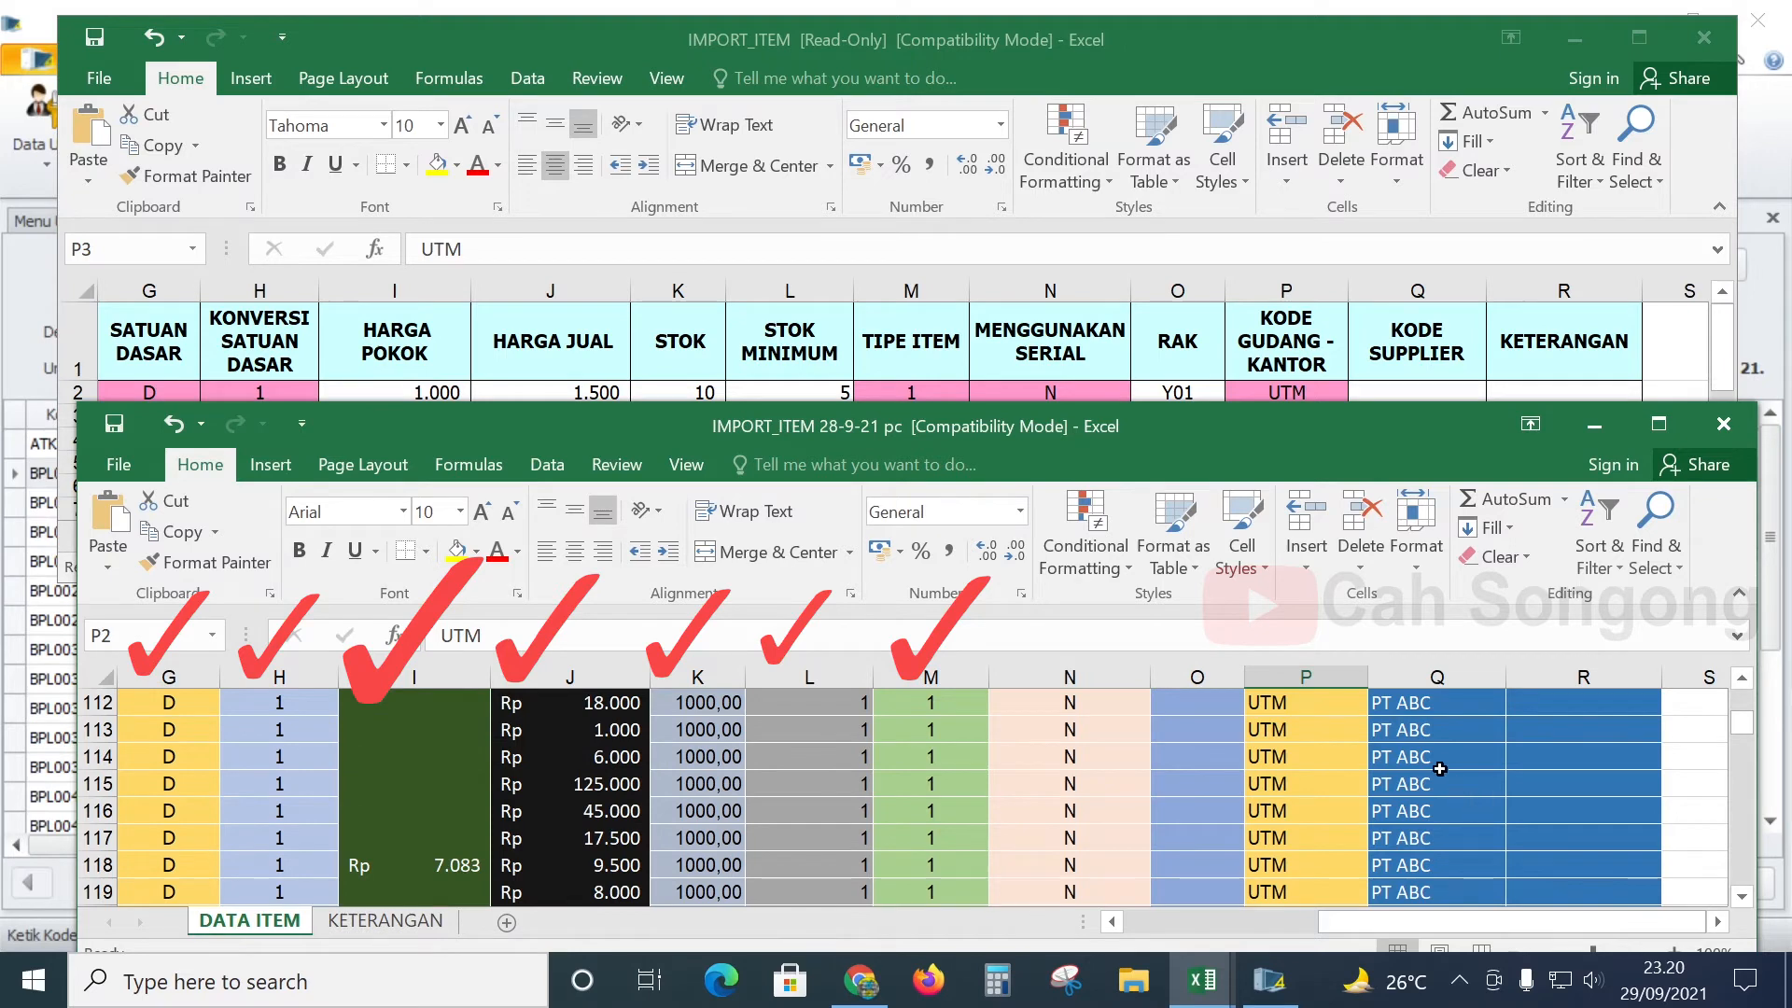
scroll(1455, 793, "down", 20)
scroll(1430, 776, "down", 5)
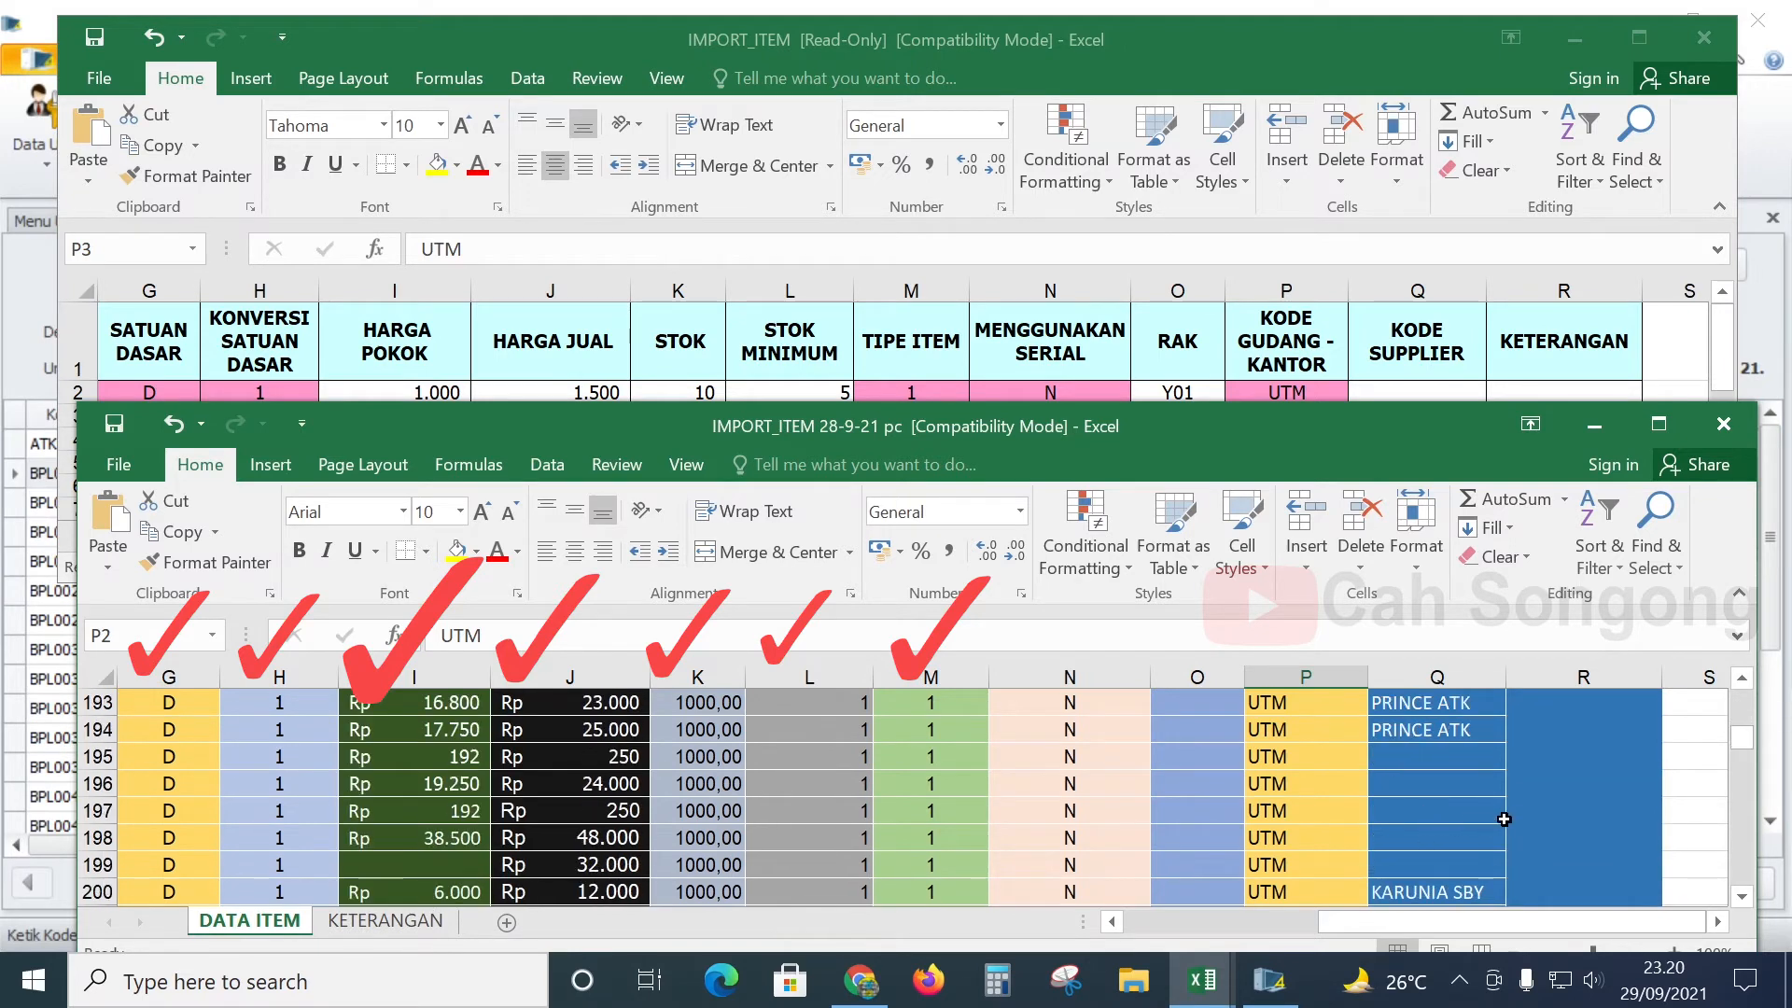
scroll(1493, 797, "up", 20)
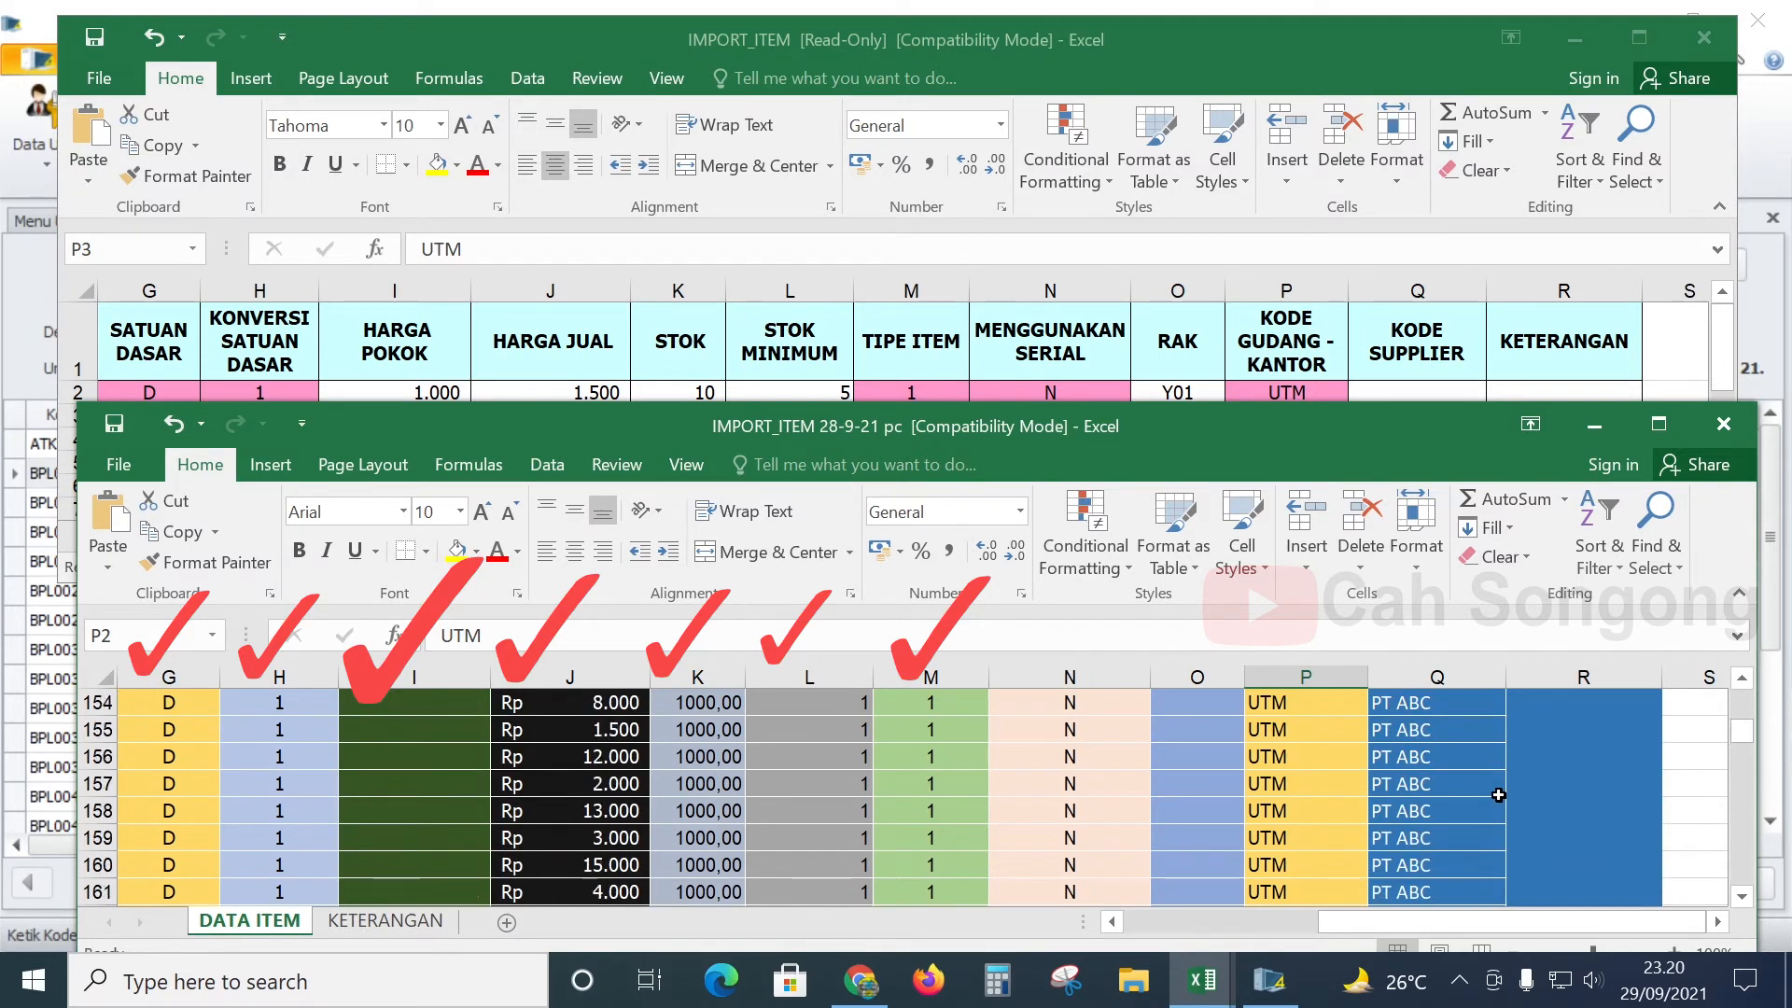
scroll(1483, 798, "up", 13)
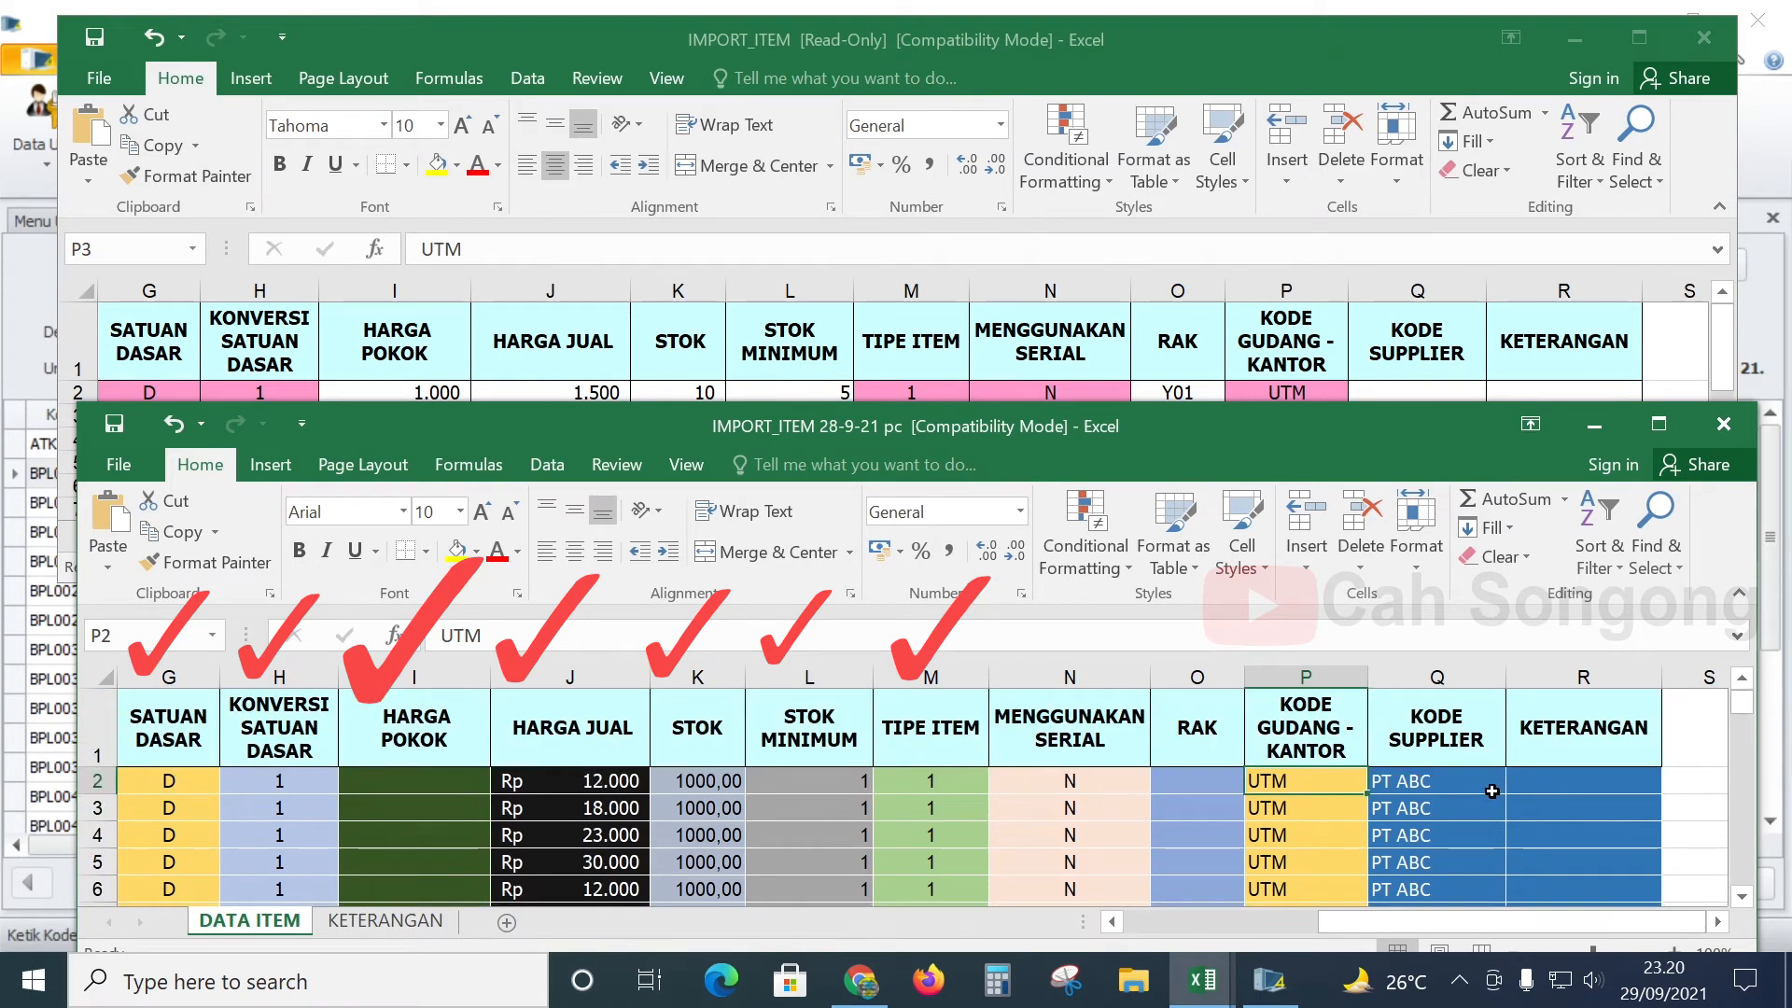
- Check the KETERANGAN column R against the template's empty R2 cell
left_click(1612, 735)
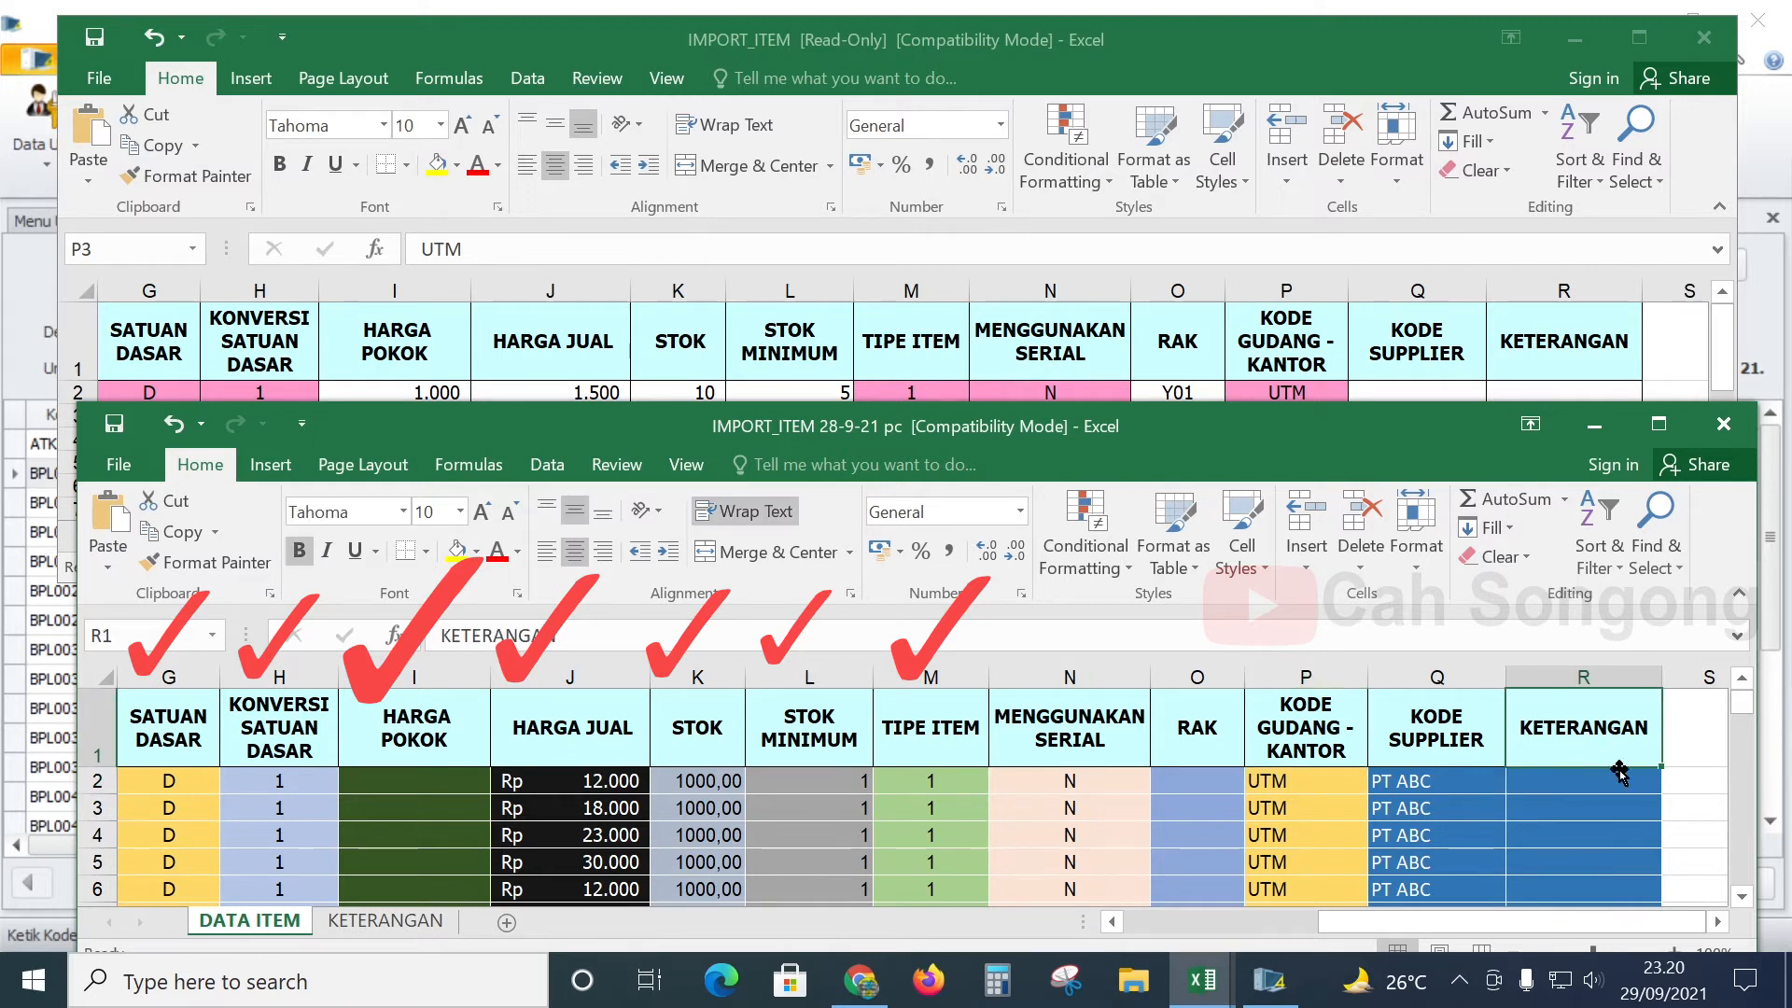
scroll(1614, 793, "down", 13)
scroll(1613, 816, "up", 8)
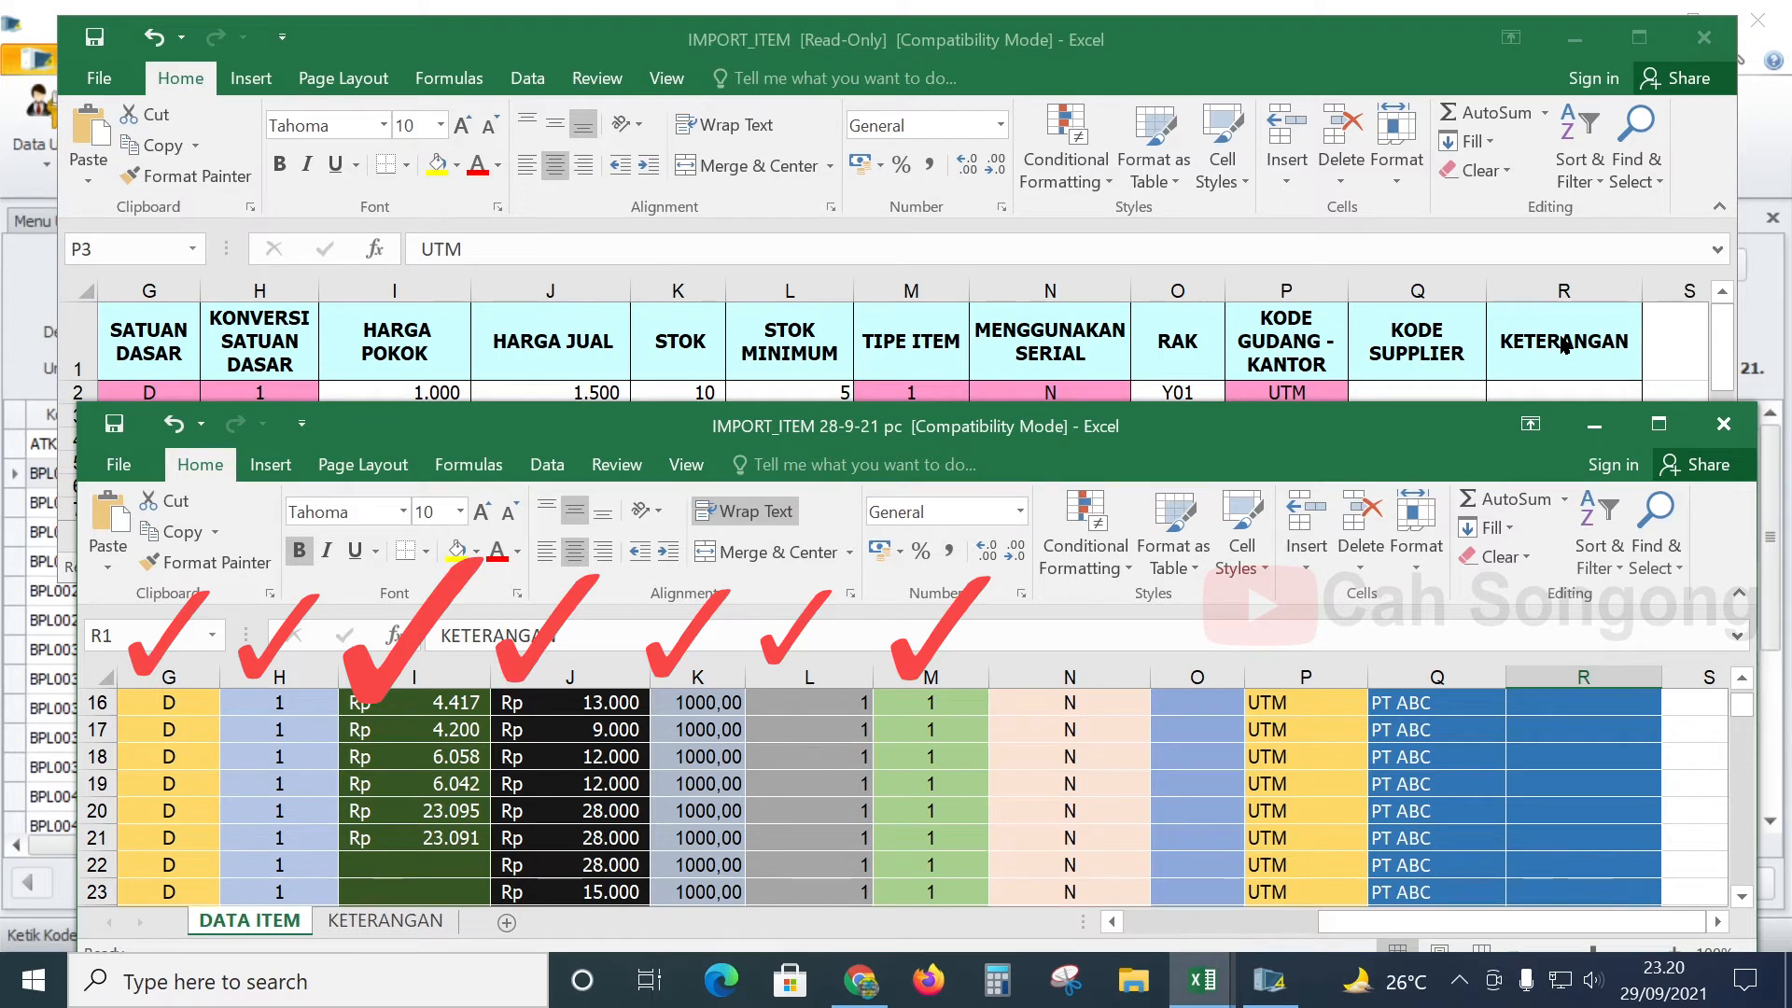
left_click(1561, 345)
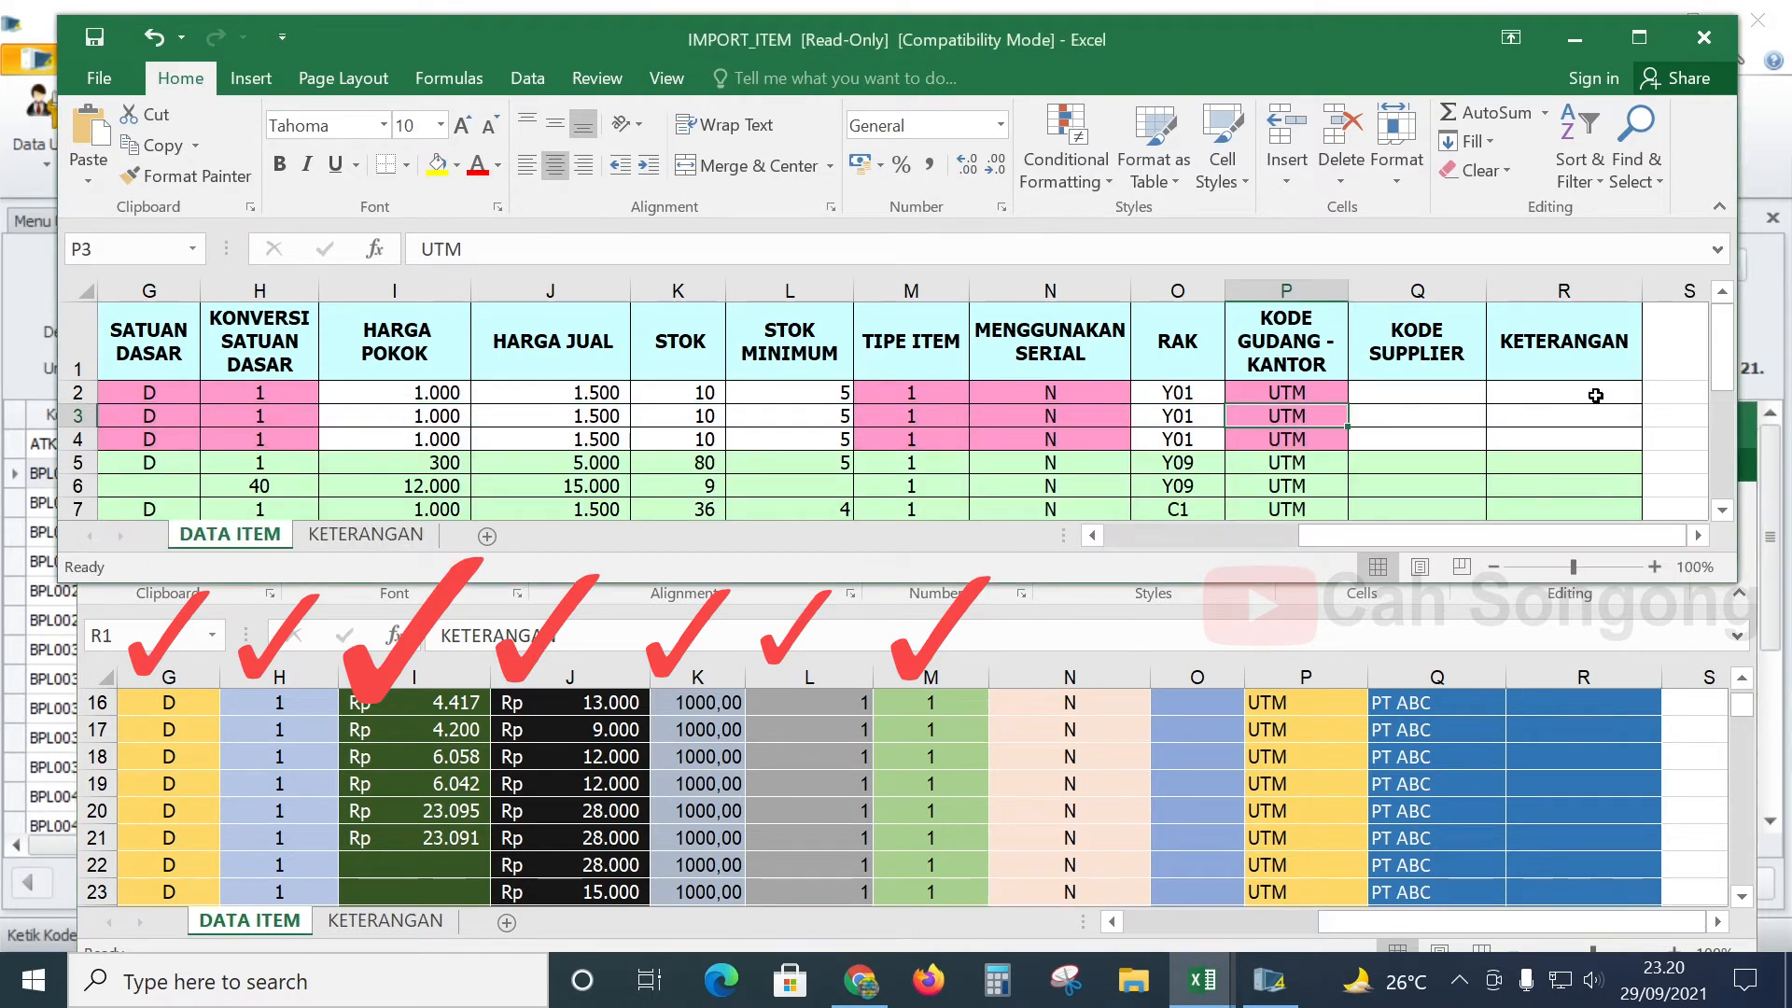
left_click(1595, 395)
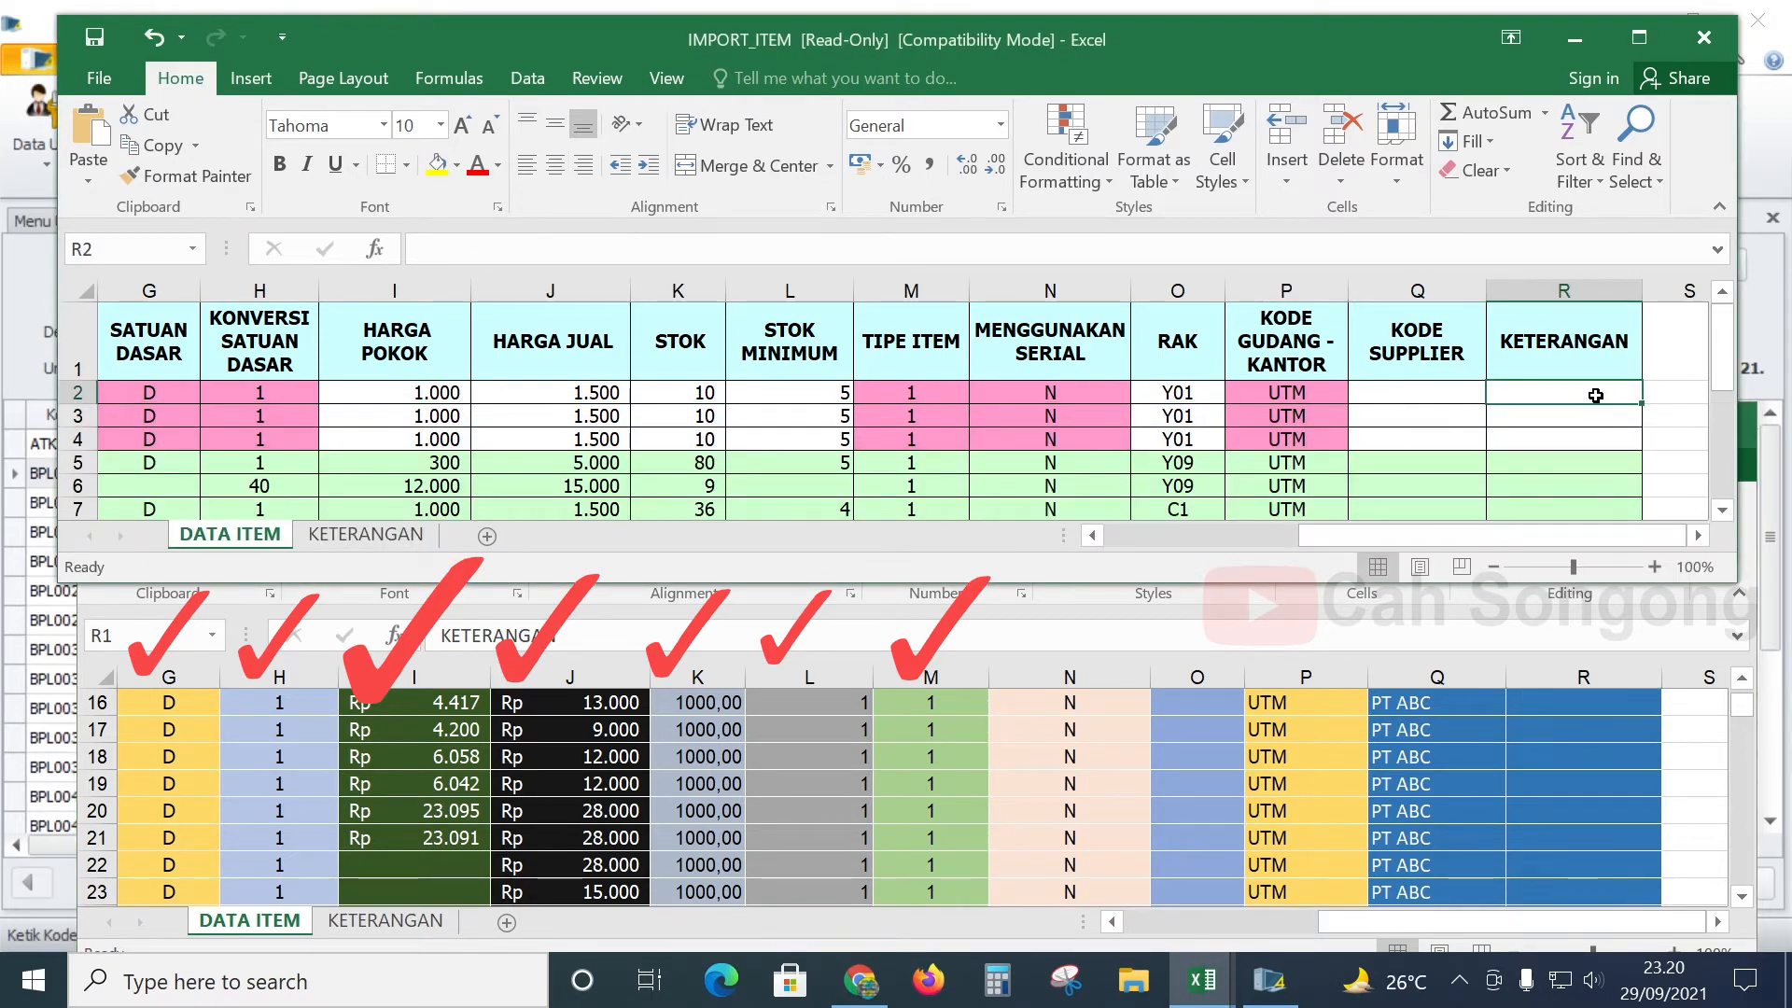
left_click(1183, 751)
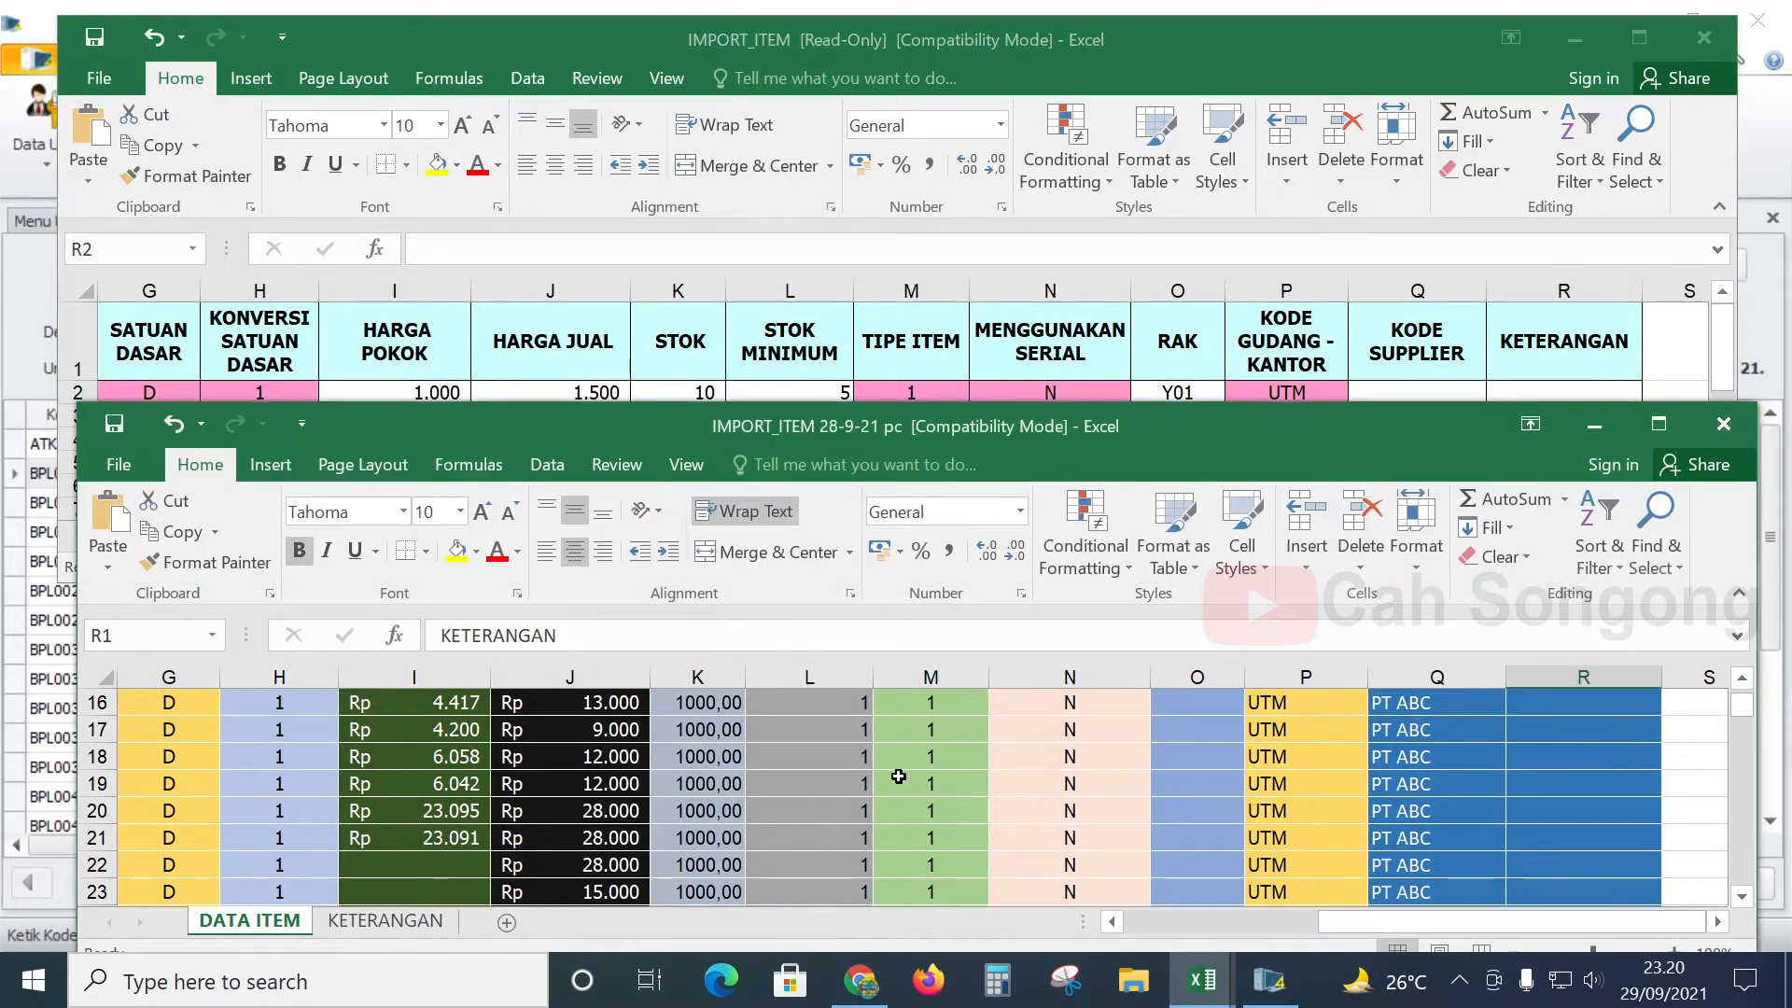
scroll(898, 777, "up", 5)
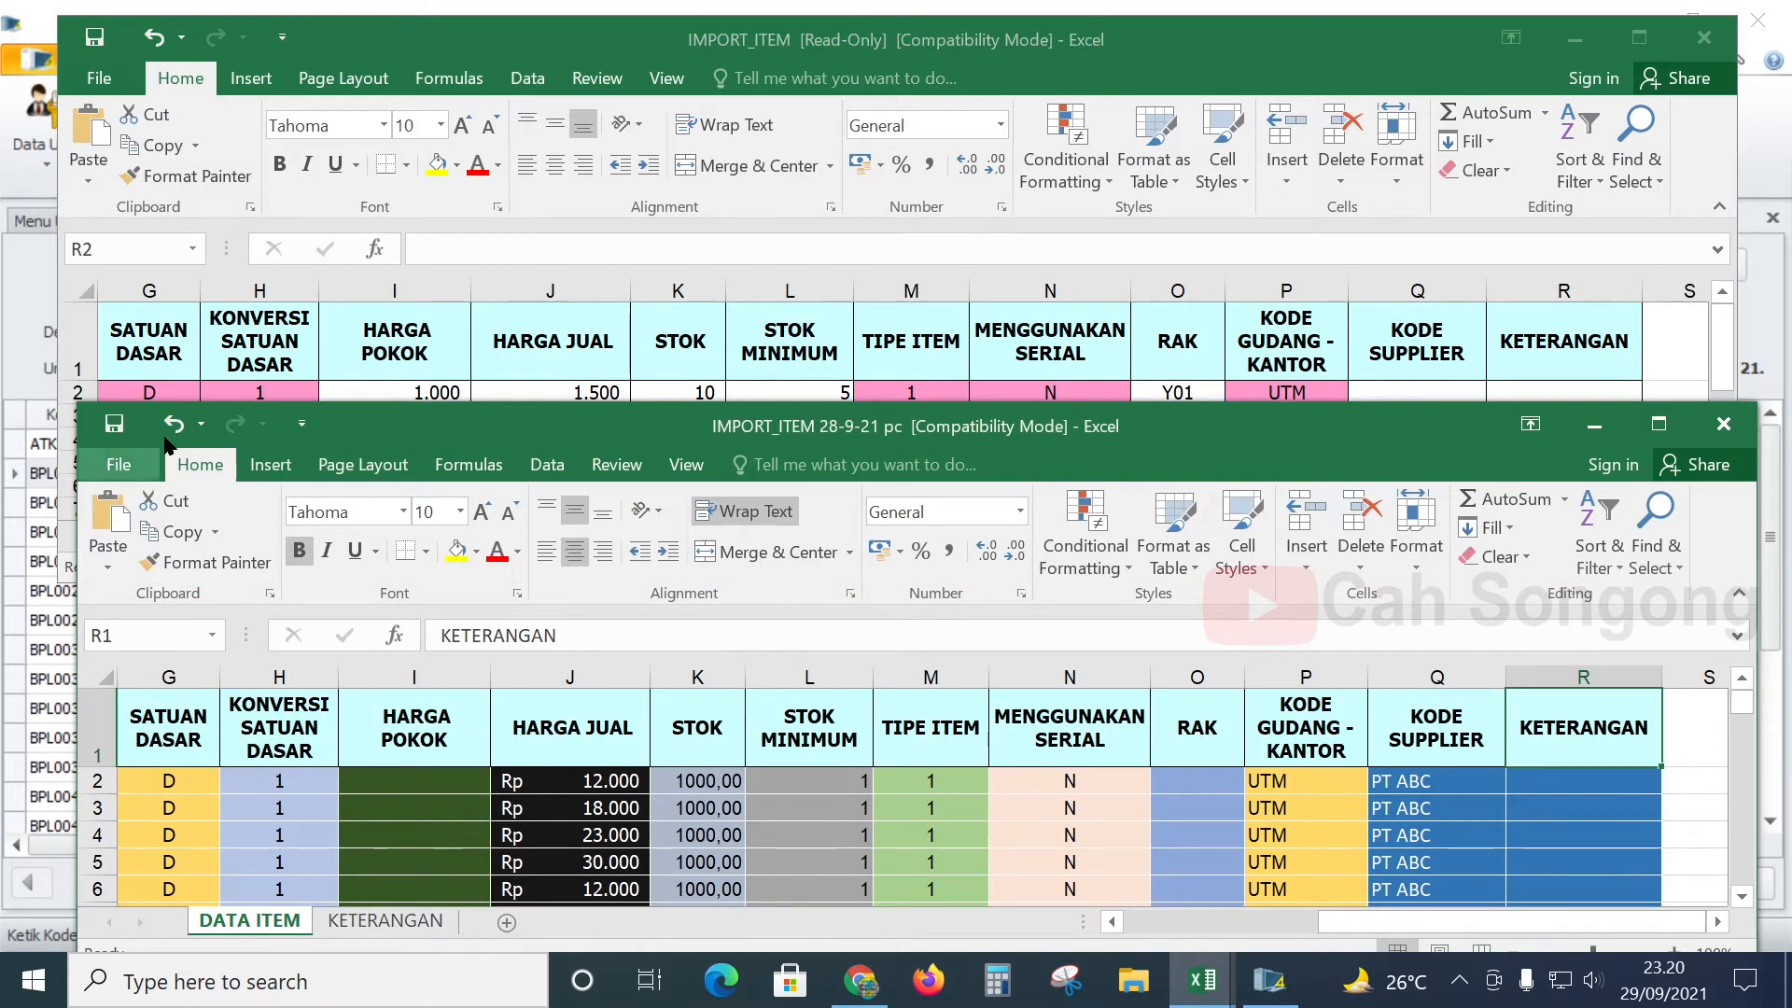
- Save the IMPORT_ITEM 28-9-21 pc workbook and close the read-only template
left_click(114, 429)
left_click(114, 429)
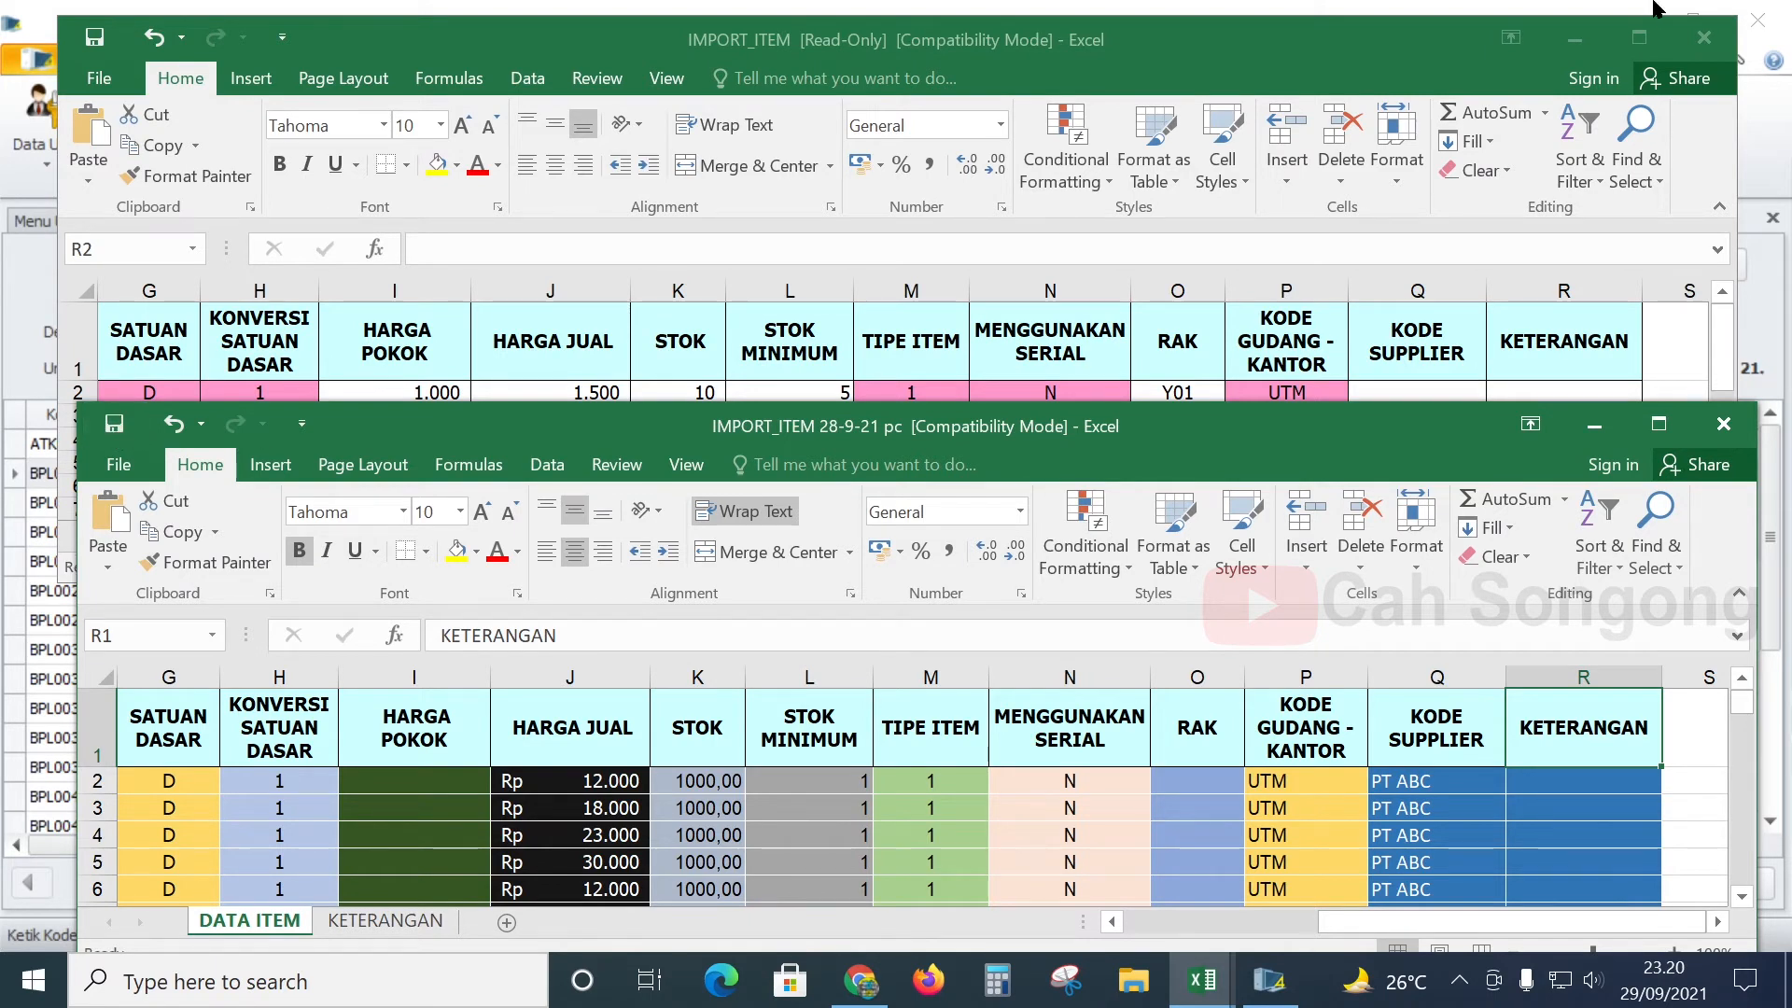
left_click(1351, 37)
left_click(1694, 28)
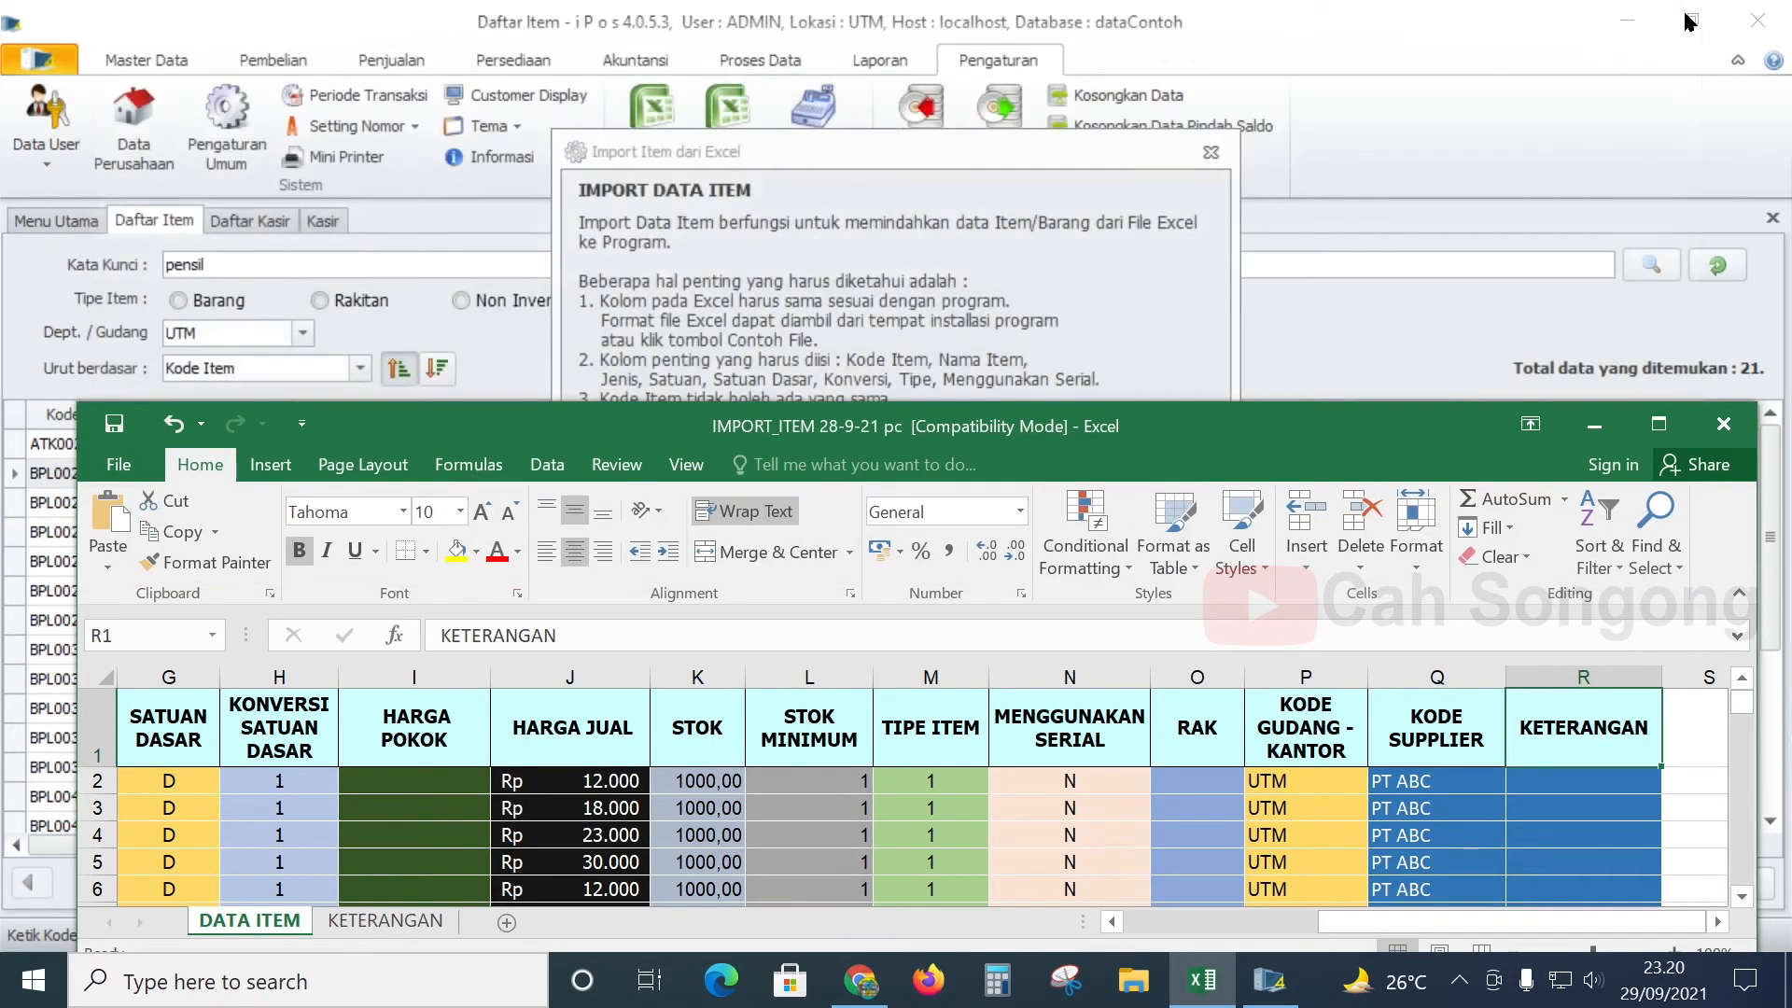
- Import the DATA ITEM worksheet of IMPORT_ITEM 28-9-21 pc via Import Item dari Excel, then close it
left_click(1067, 182)
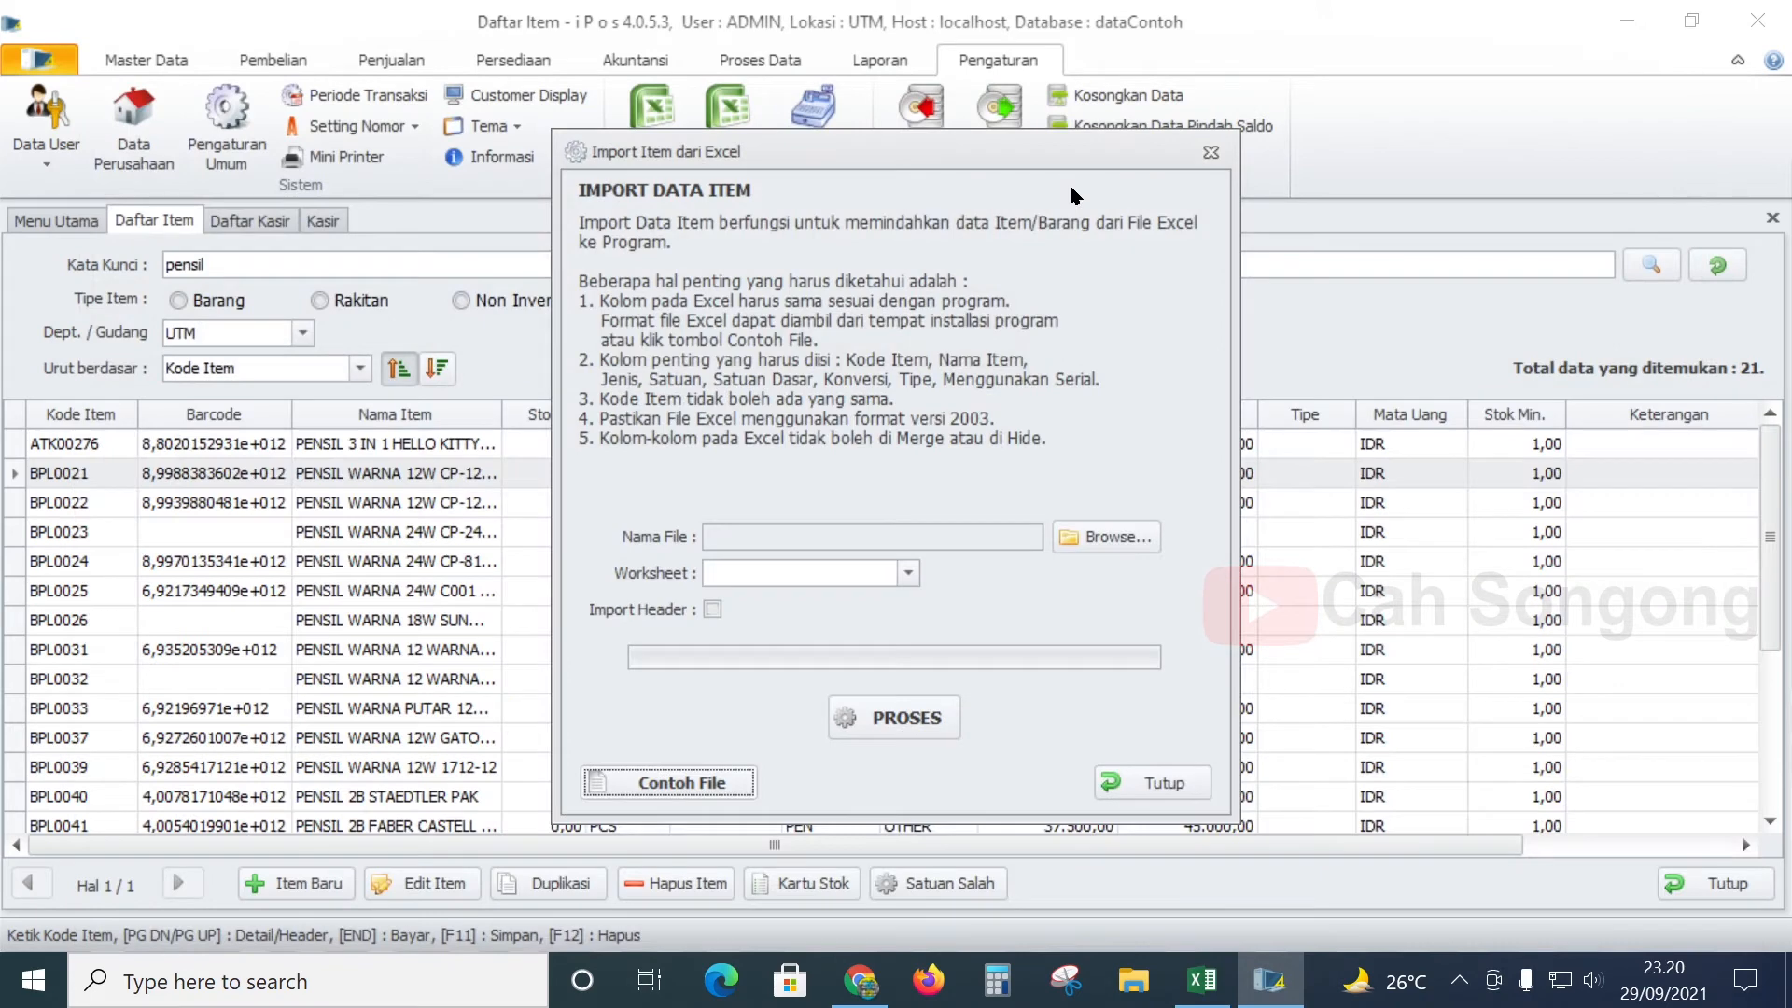
left_click(1095, 541)
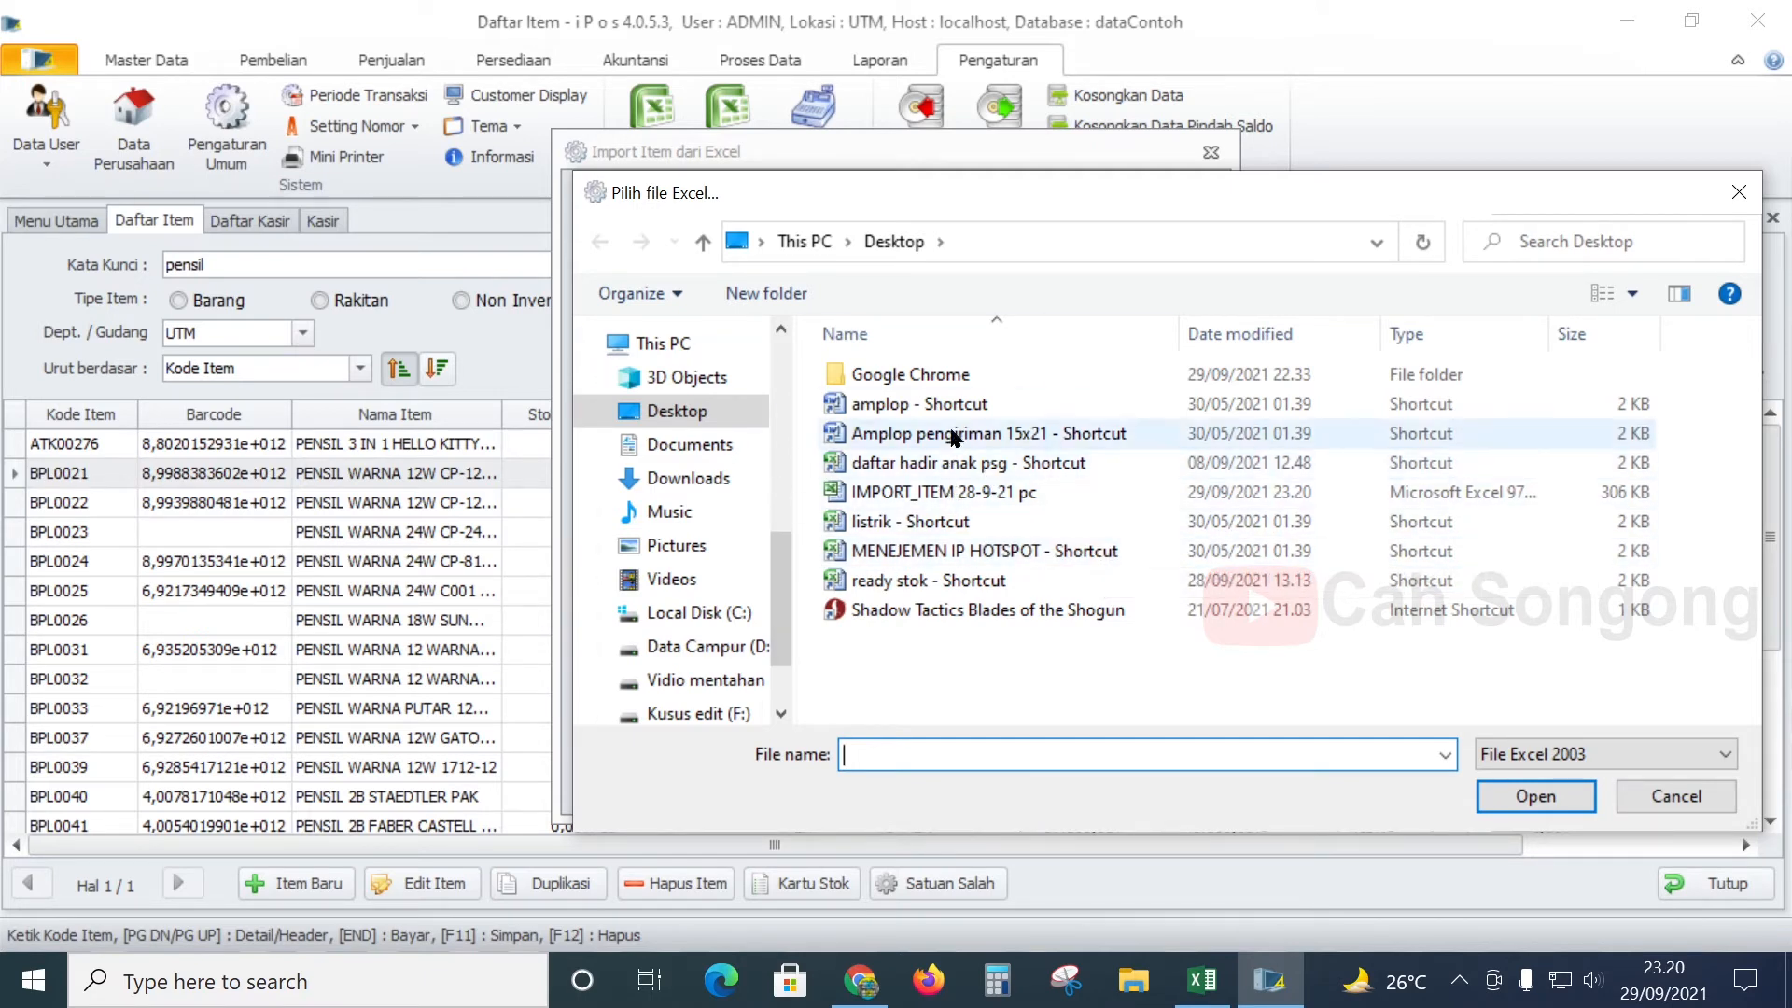
left_click(944, 495)
left_click(1535, 797)
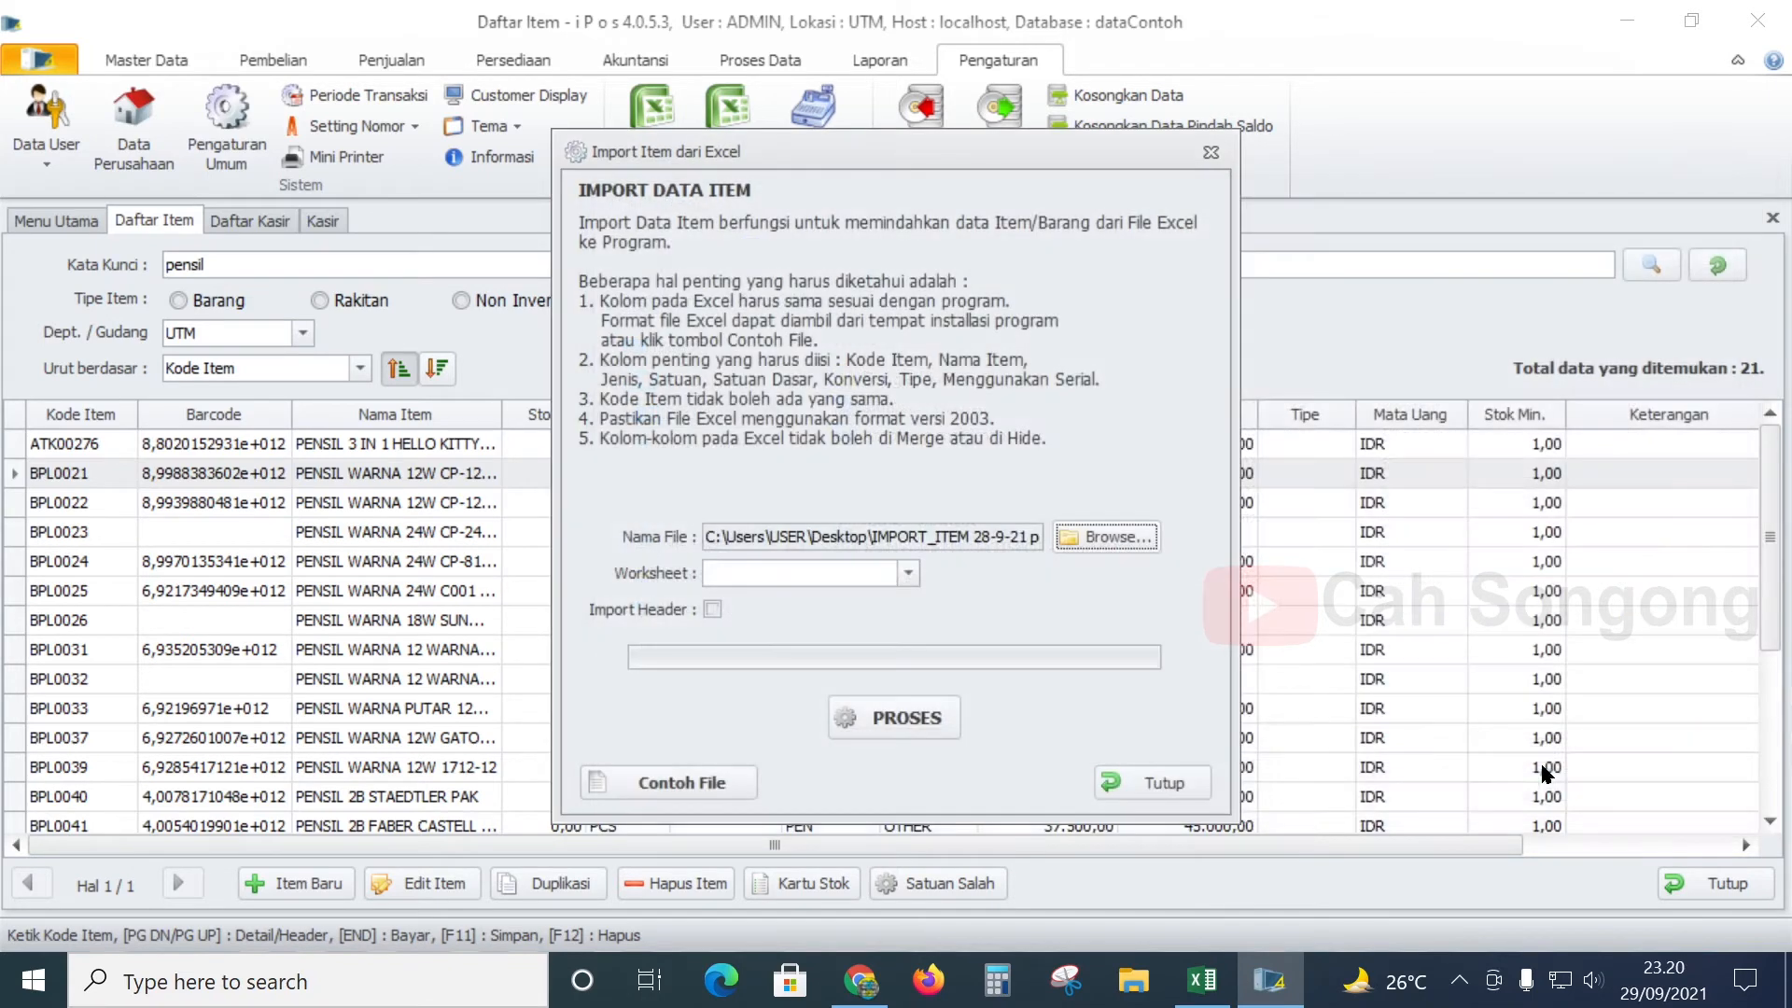
left_click(910, 571)
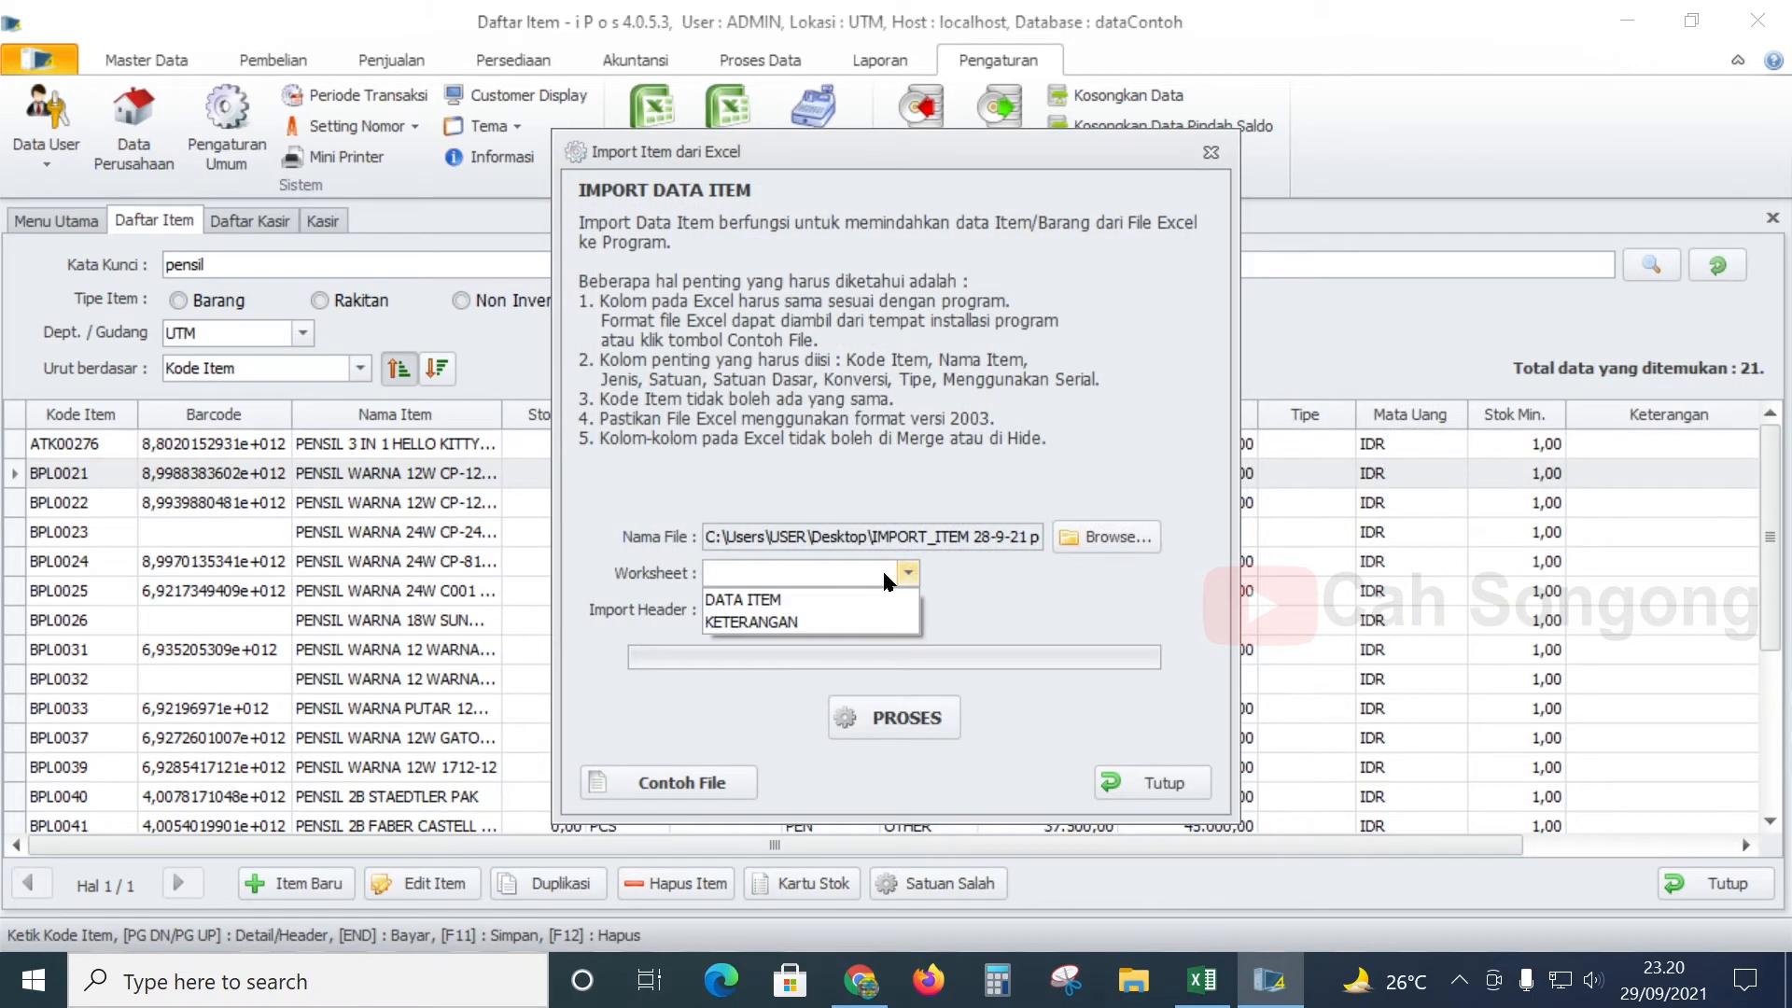
left_click(814, 599)
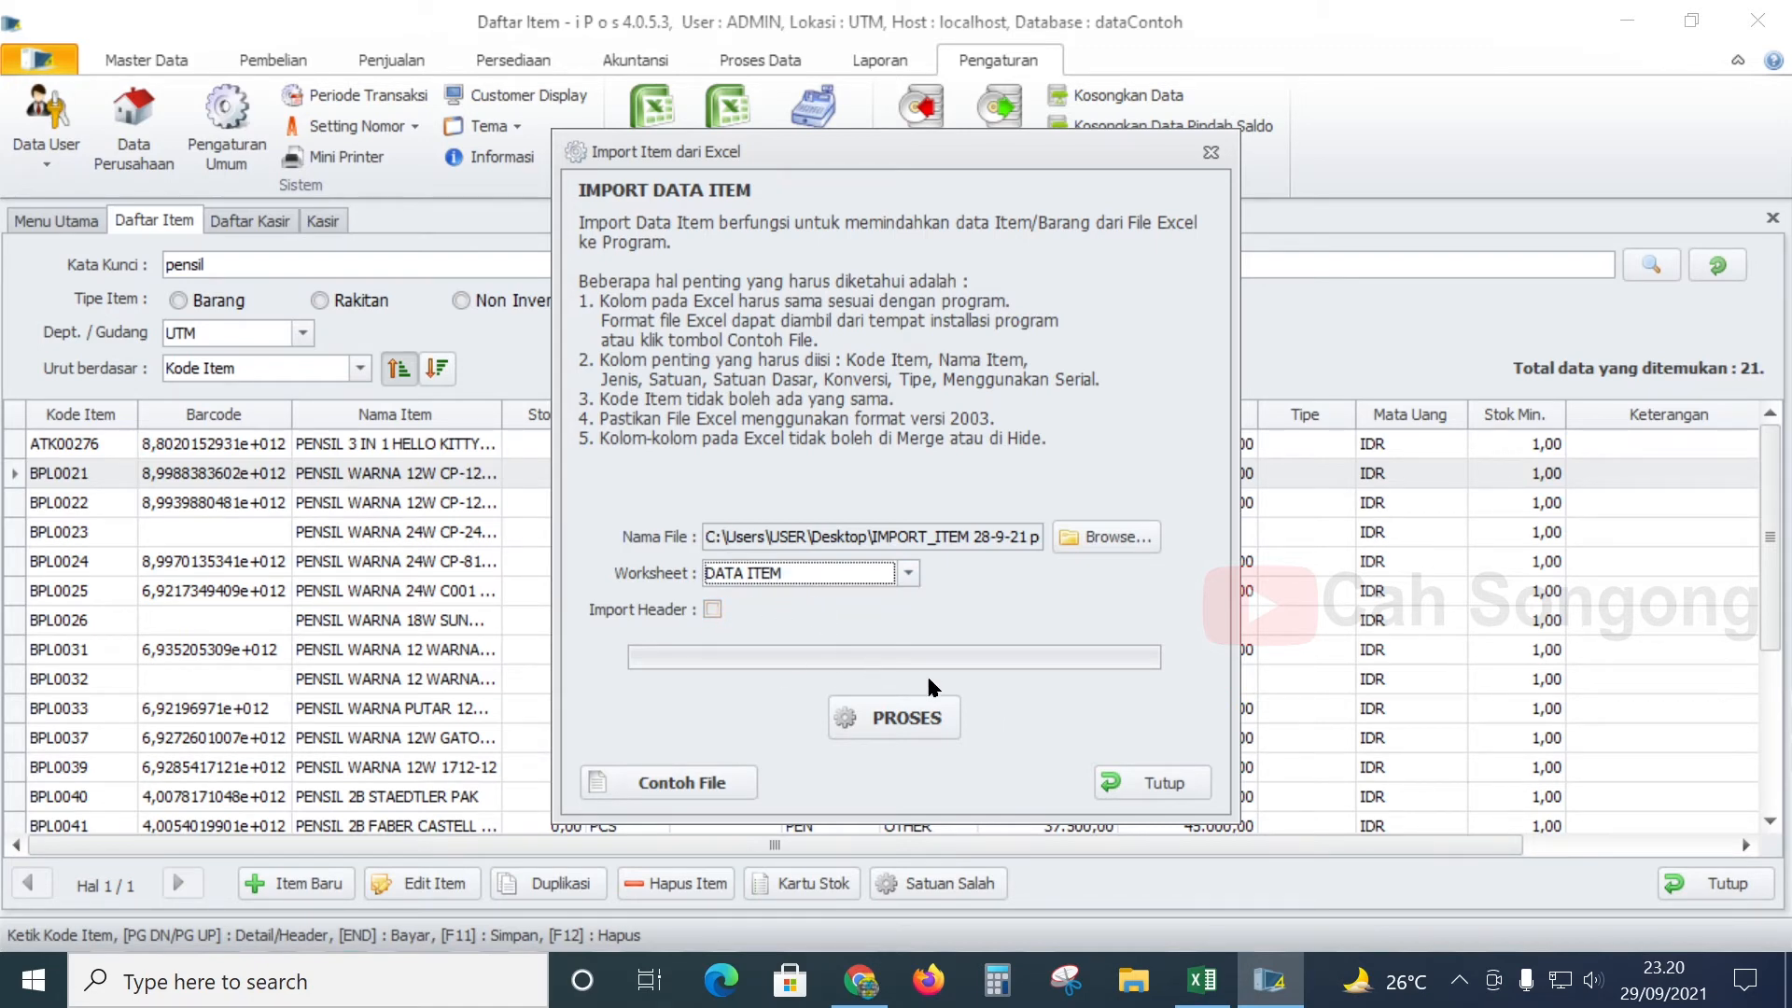
left_click(931, 721)
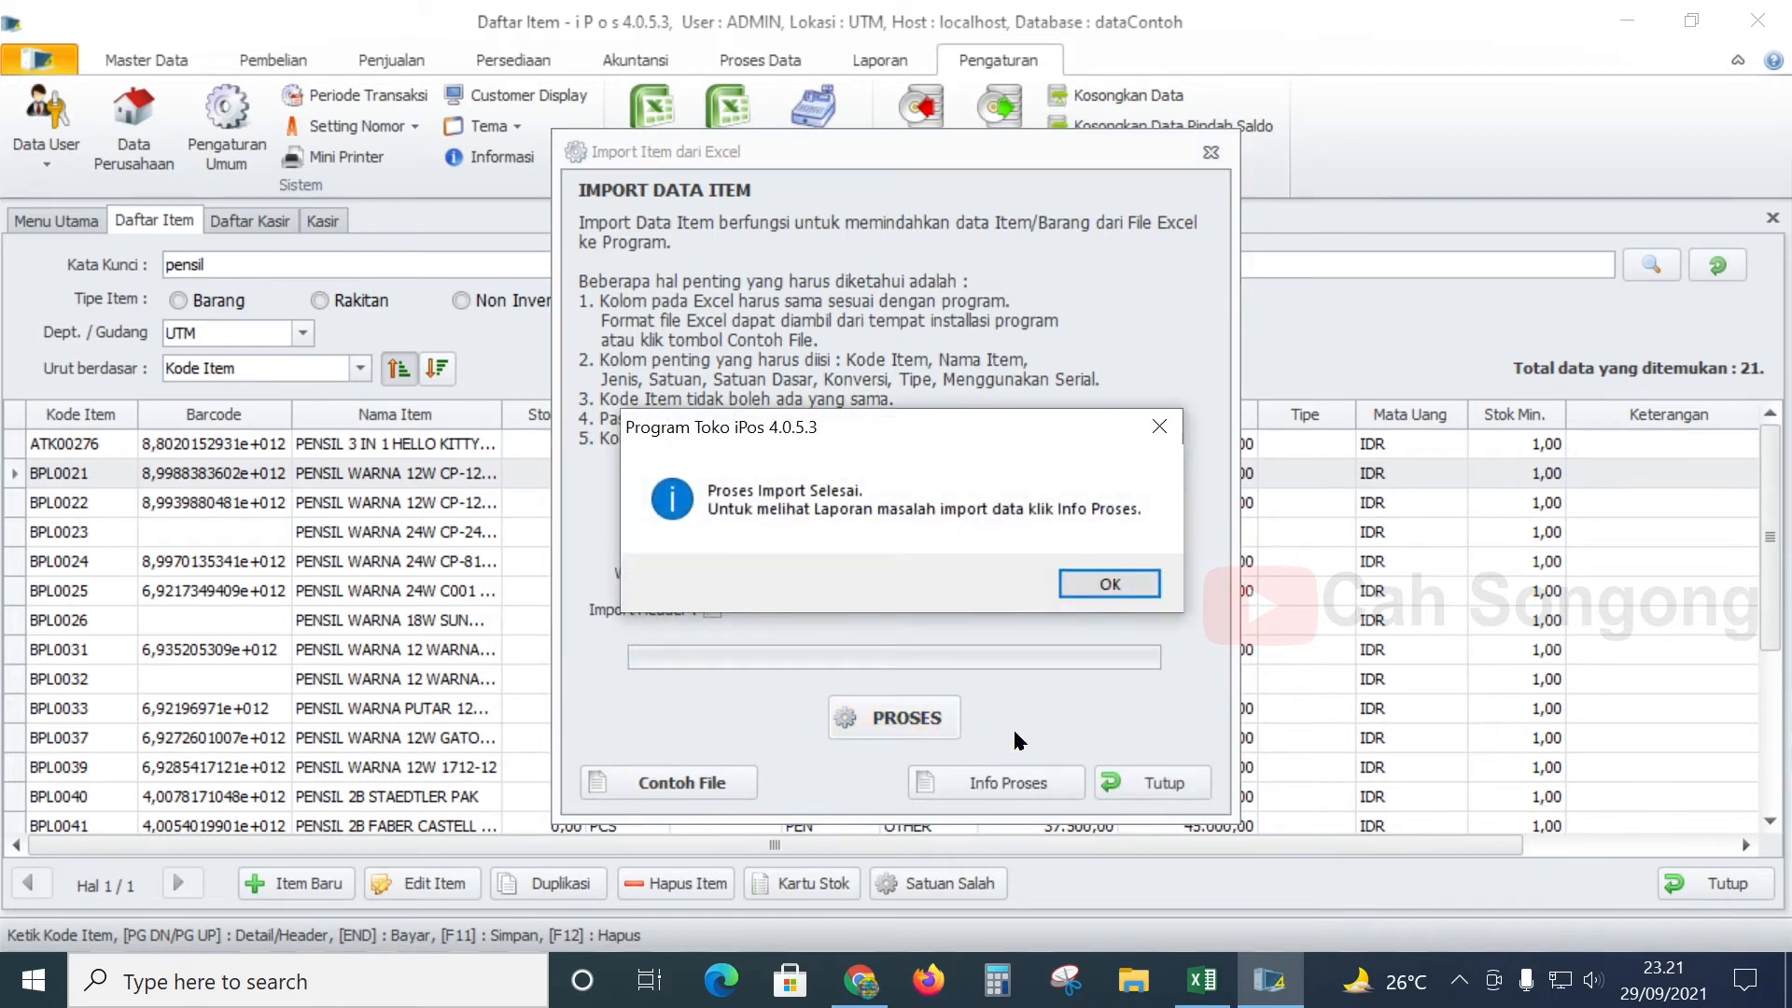
left_click(1075, 586)
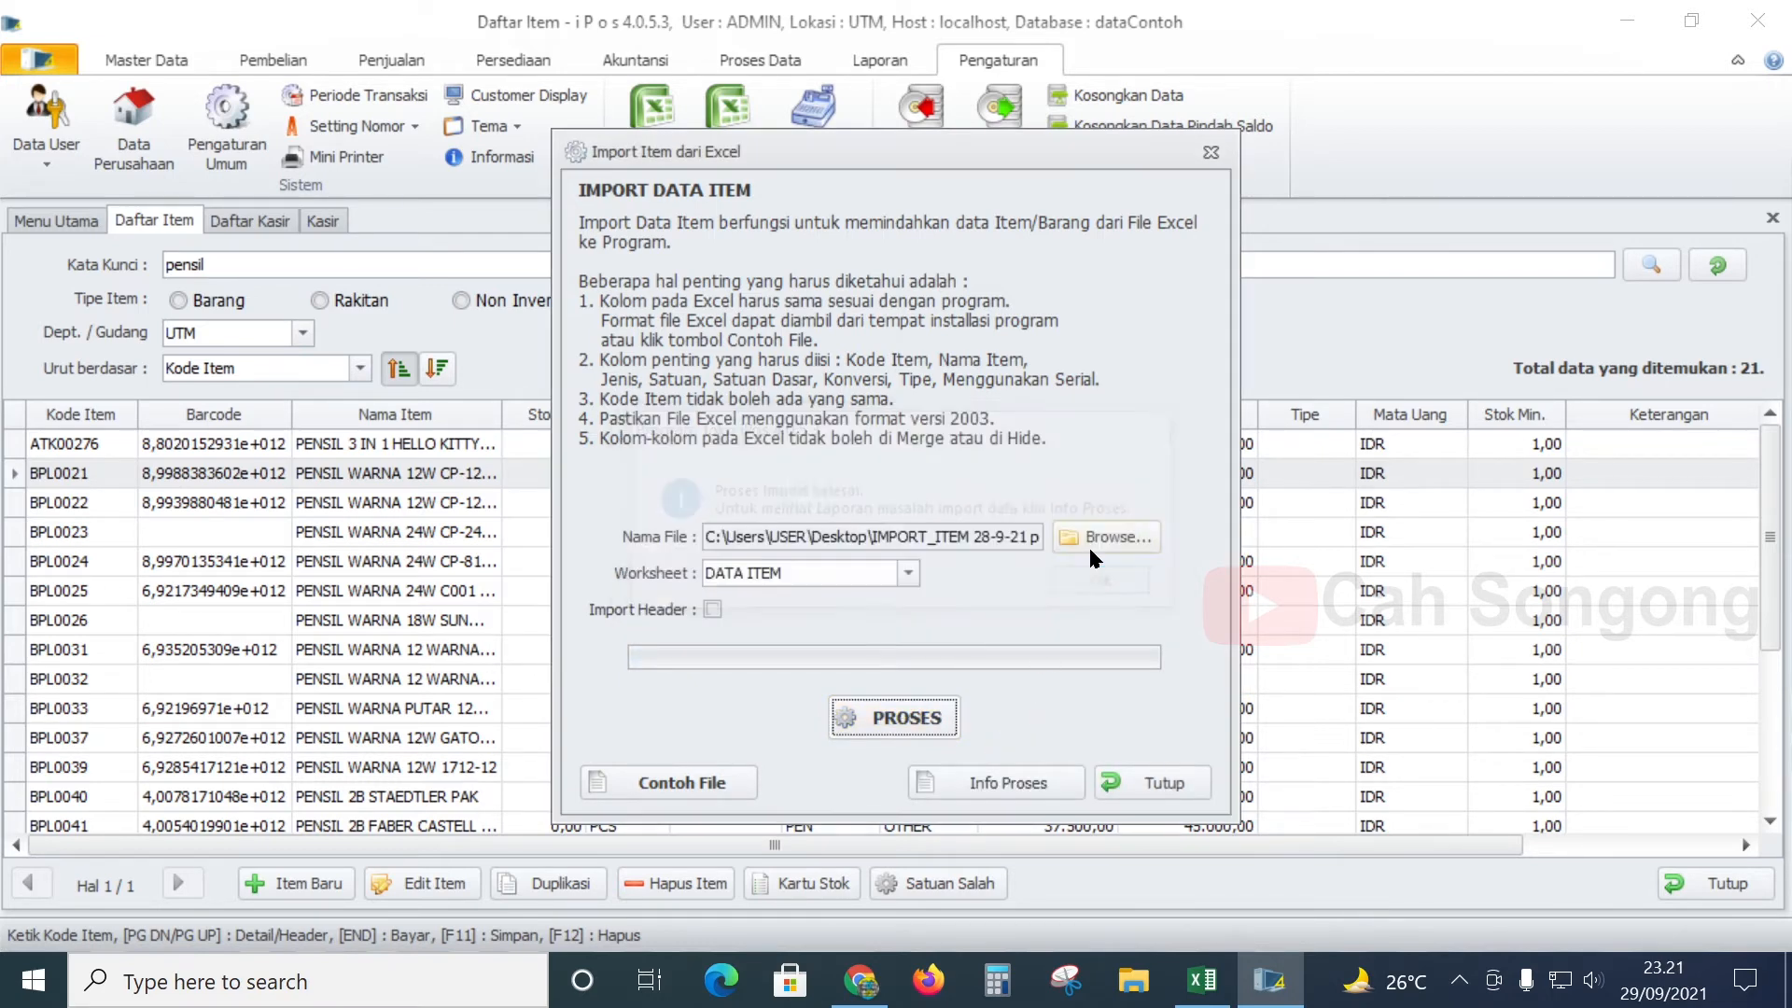
left_click(1157, 790)
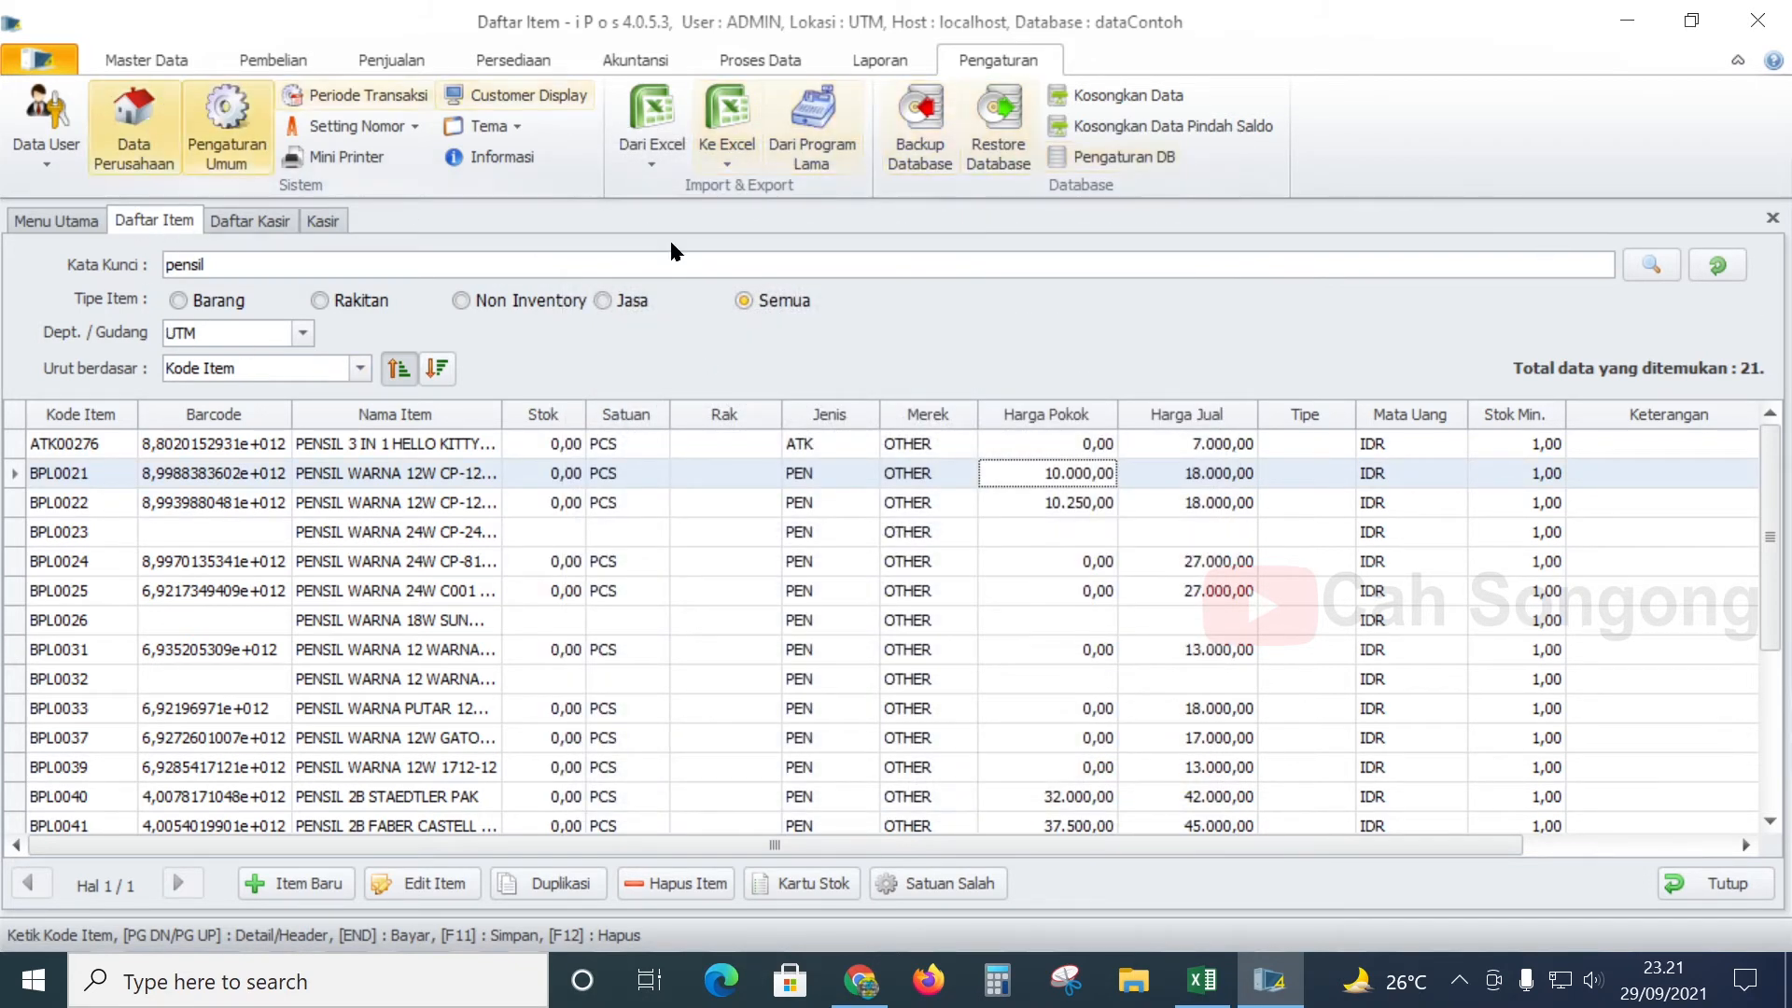
- Close the Kasir tab discarding its transaction, plus the Daftar Item, Daftar Kasir and Data Perusahaan windows
left_click(317, 222)
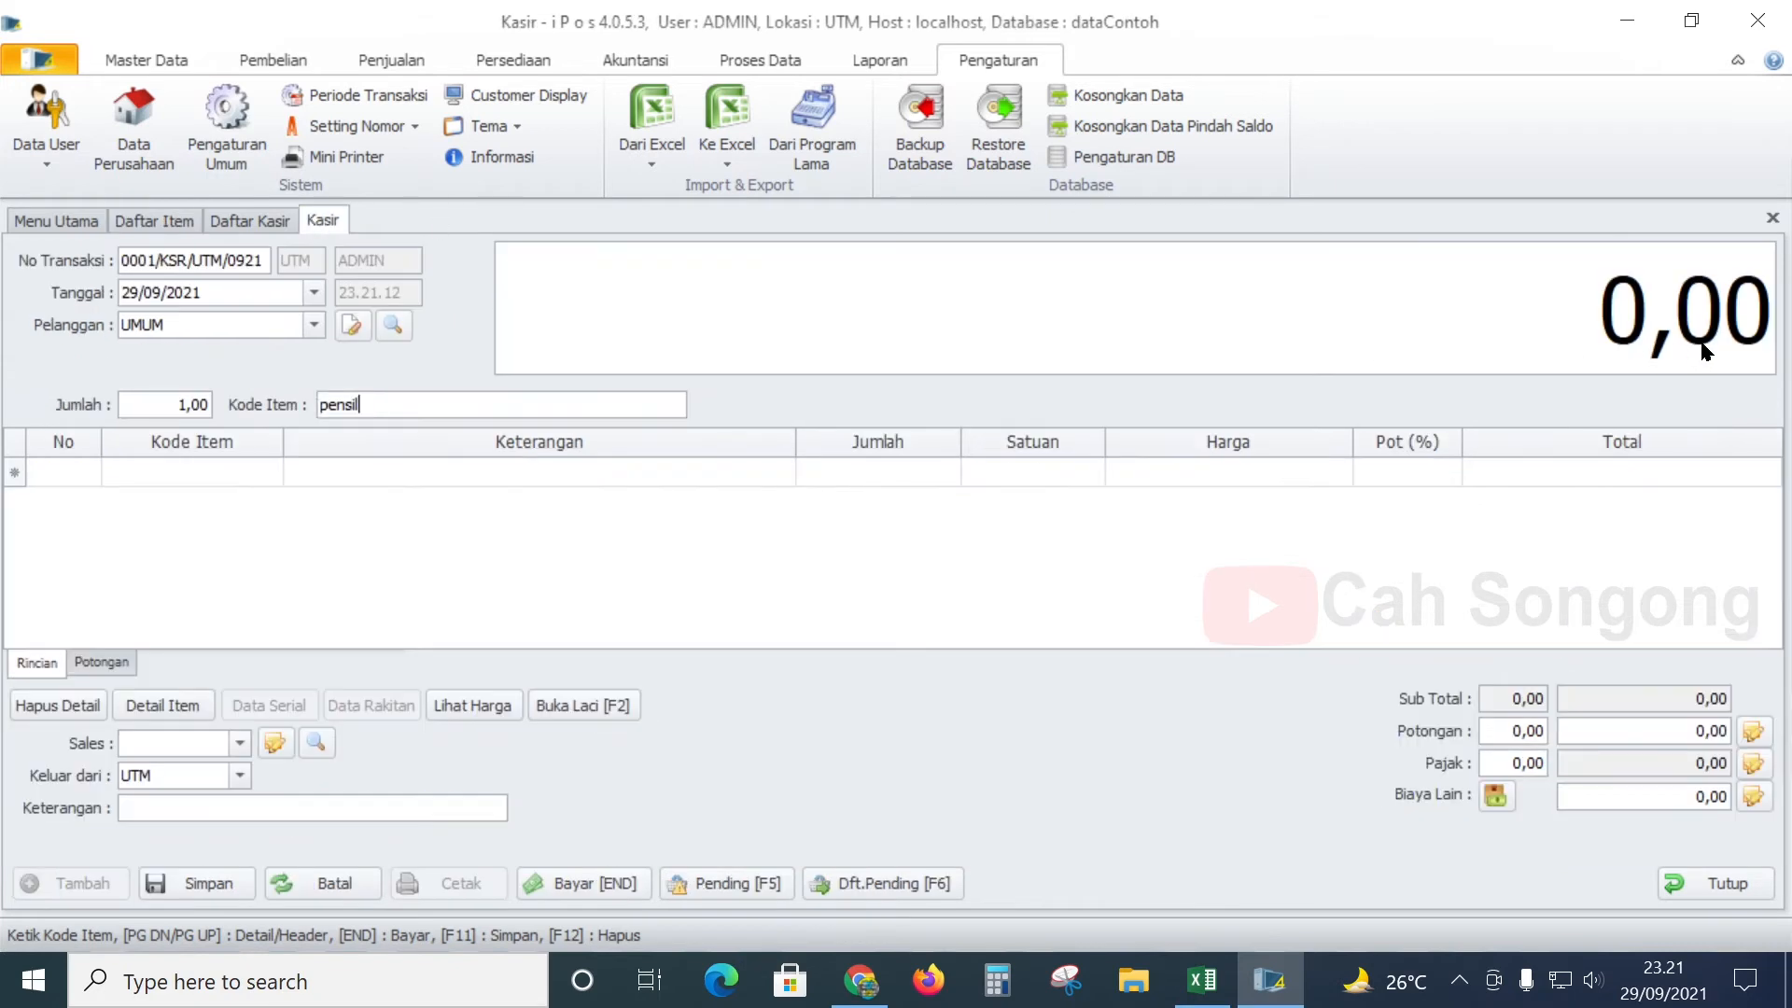
left_click(1772, 217)
left_click(977, 577)
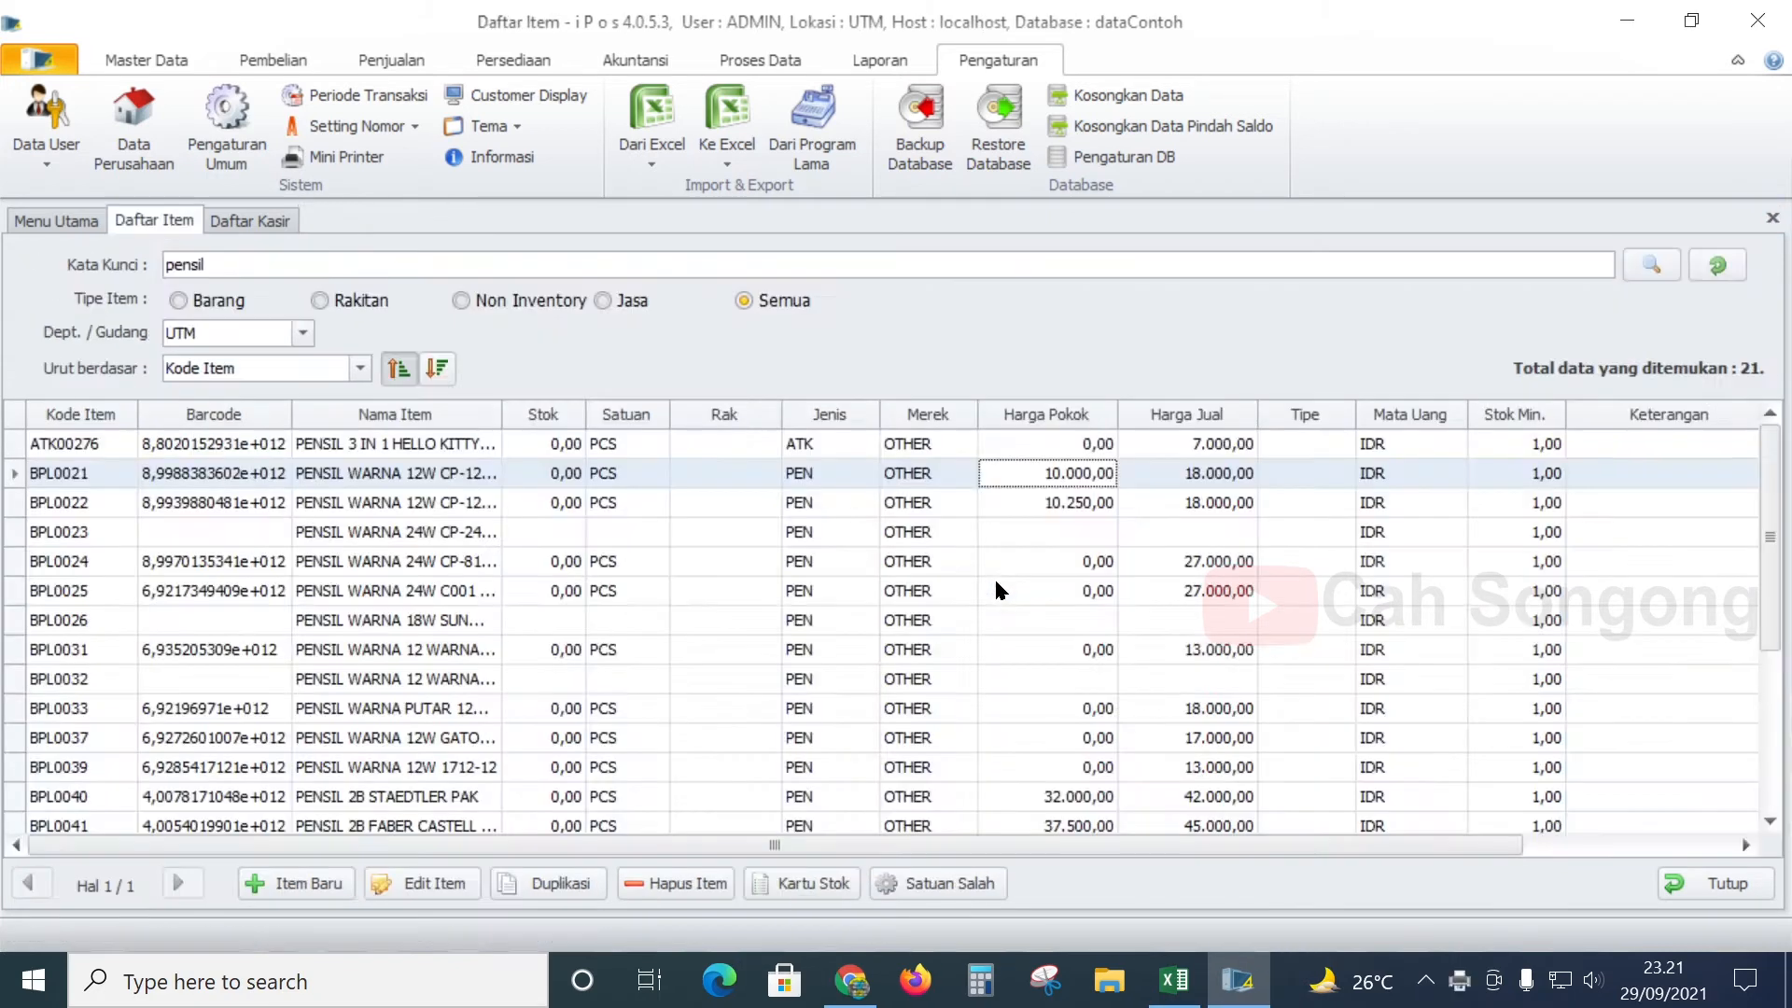
left_click(1771, 221)
left_click(1772, 219)
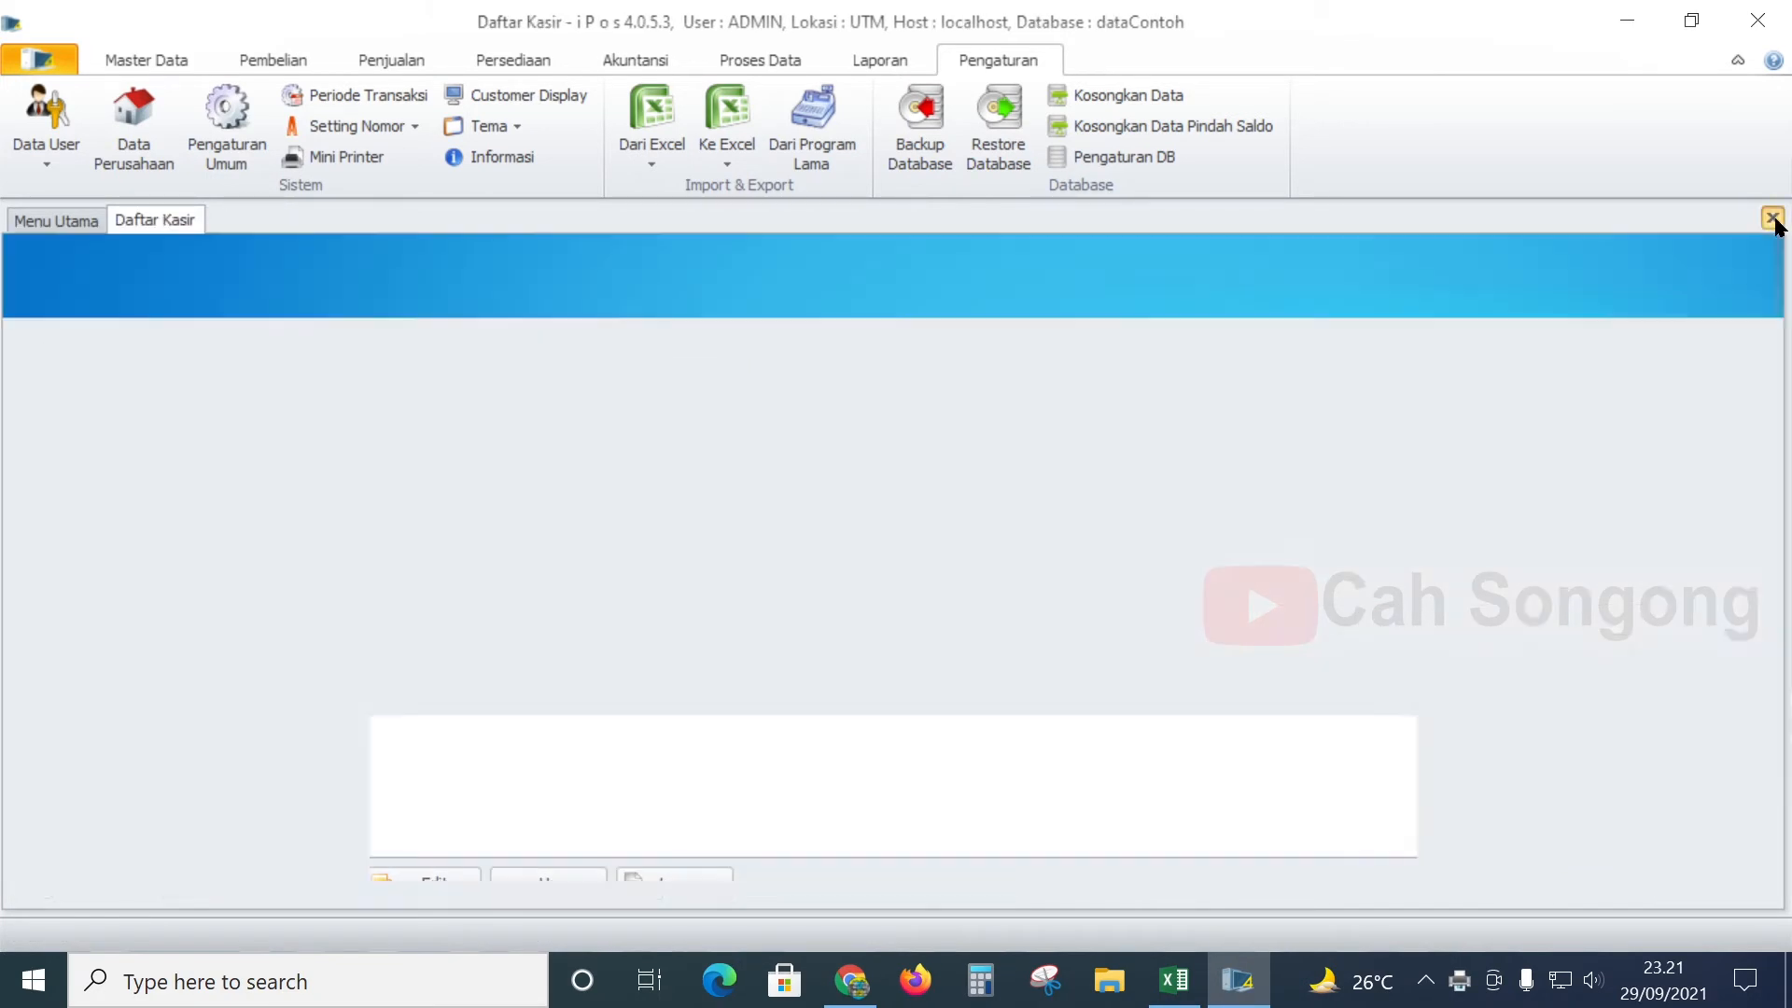
left_click(135, 121)
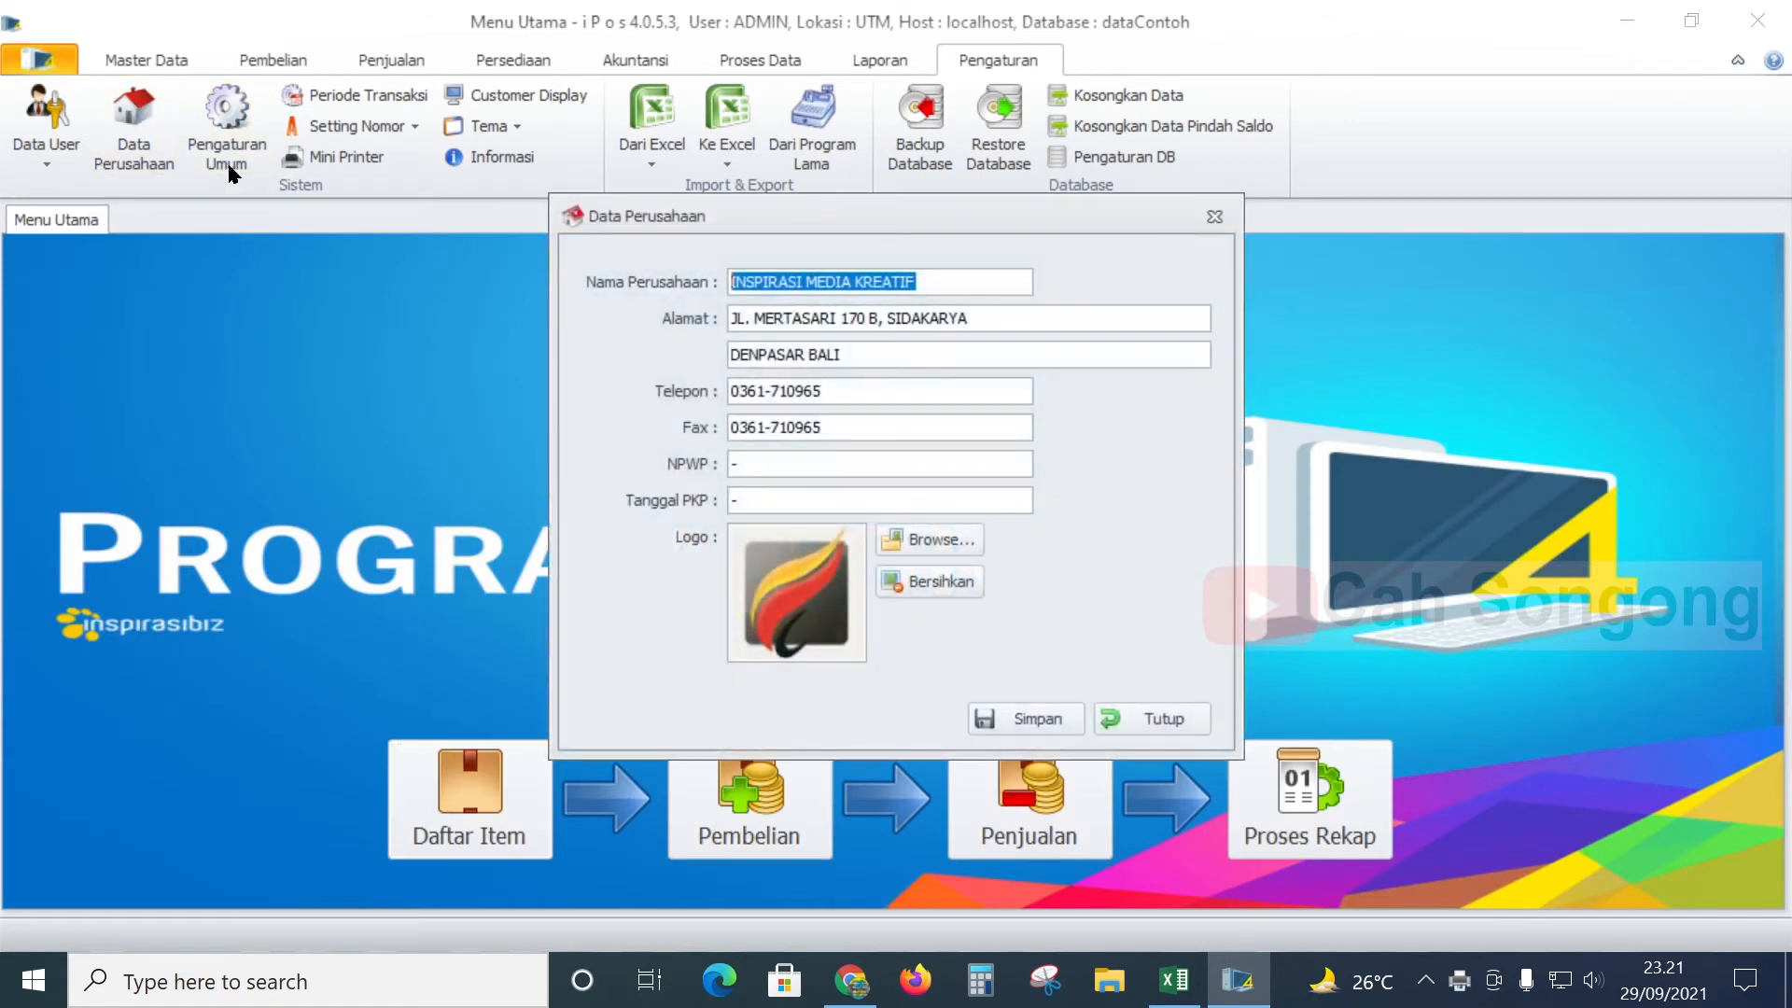
left_click(1228, 219)
left_click(140, 59)
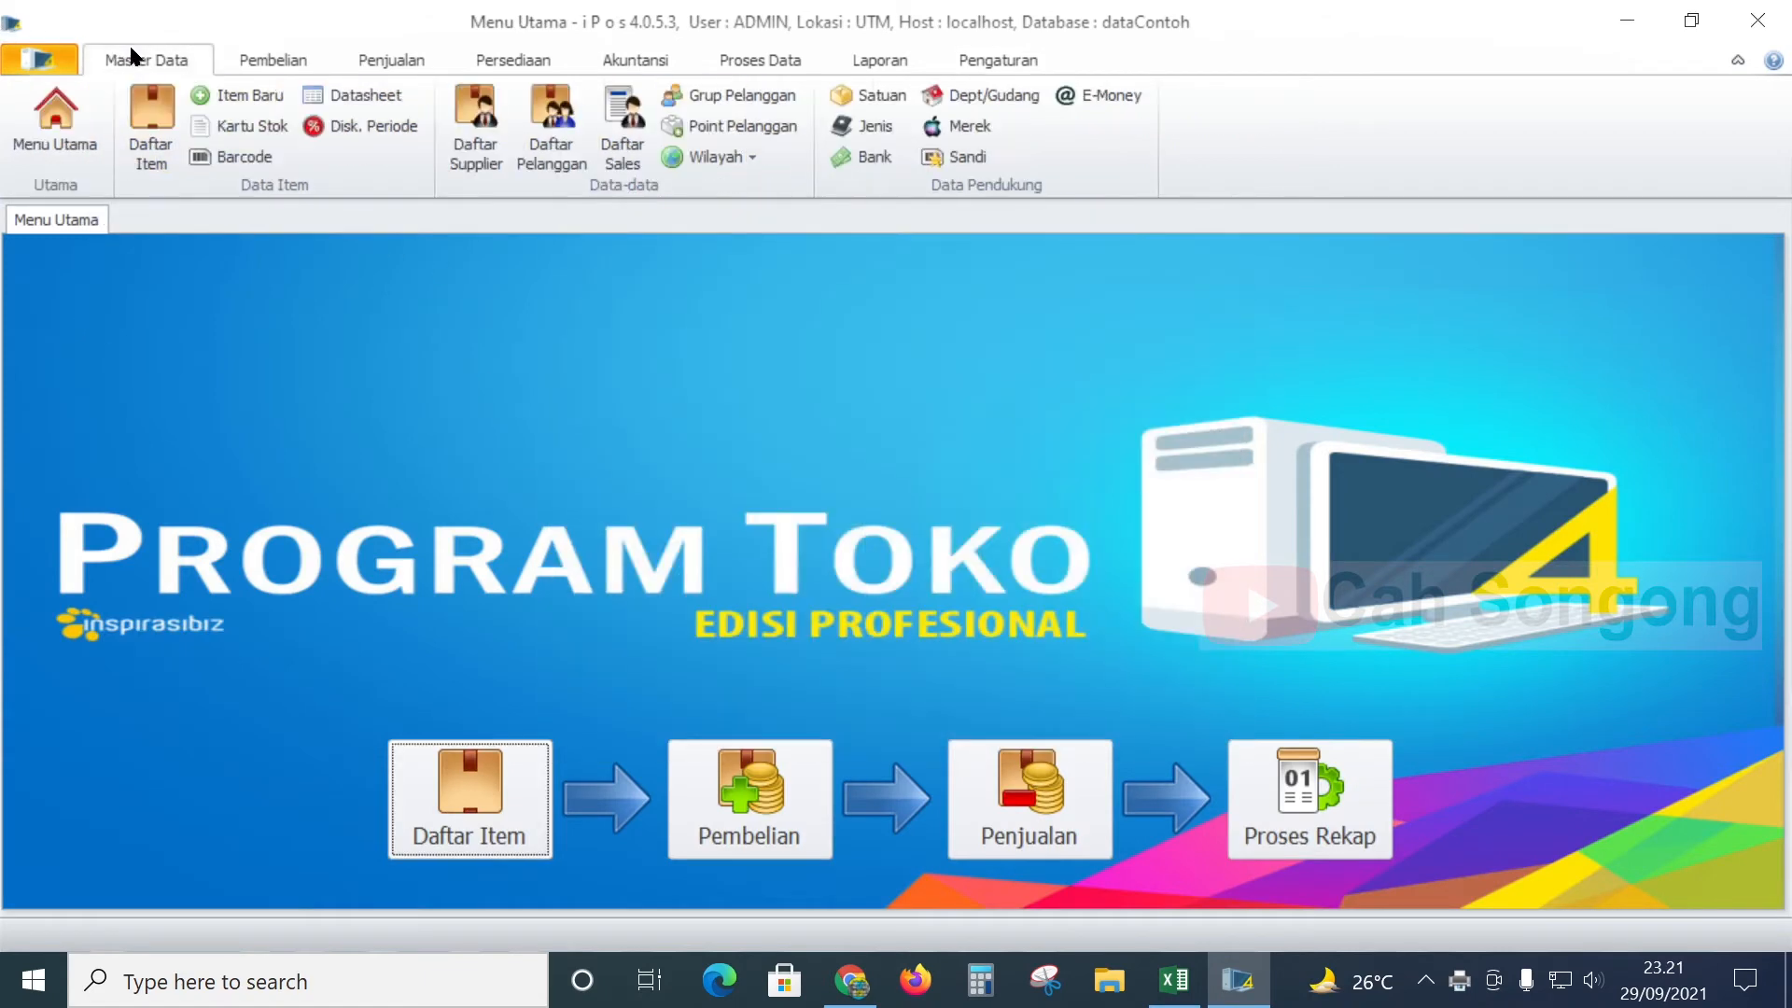
- Open the Daftar Item list and attempt to delete ACC0001, which is refused
left_click(145, 116)
scroll(182, 625, "down", 9)
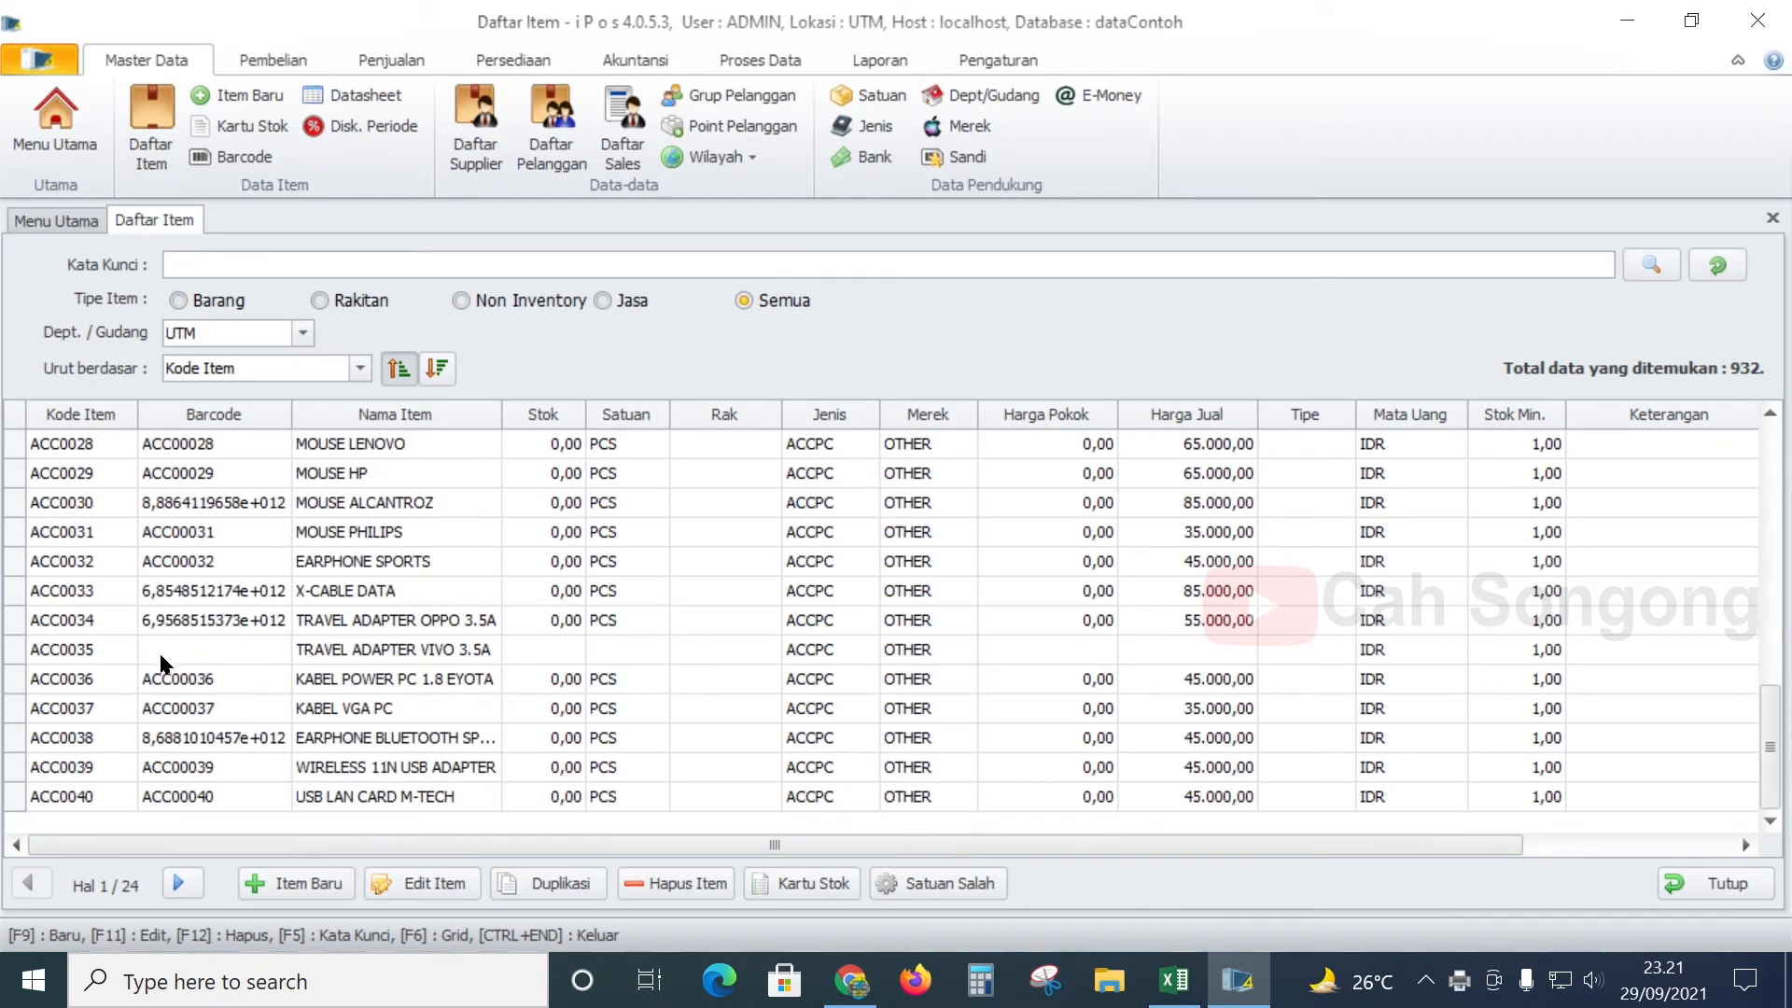
scroll(161, 656, "up", 9)
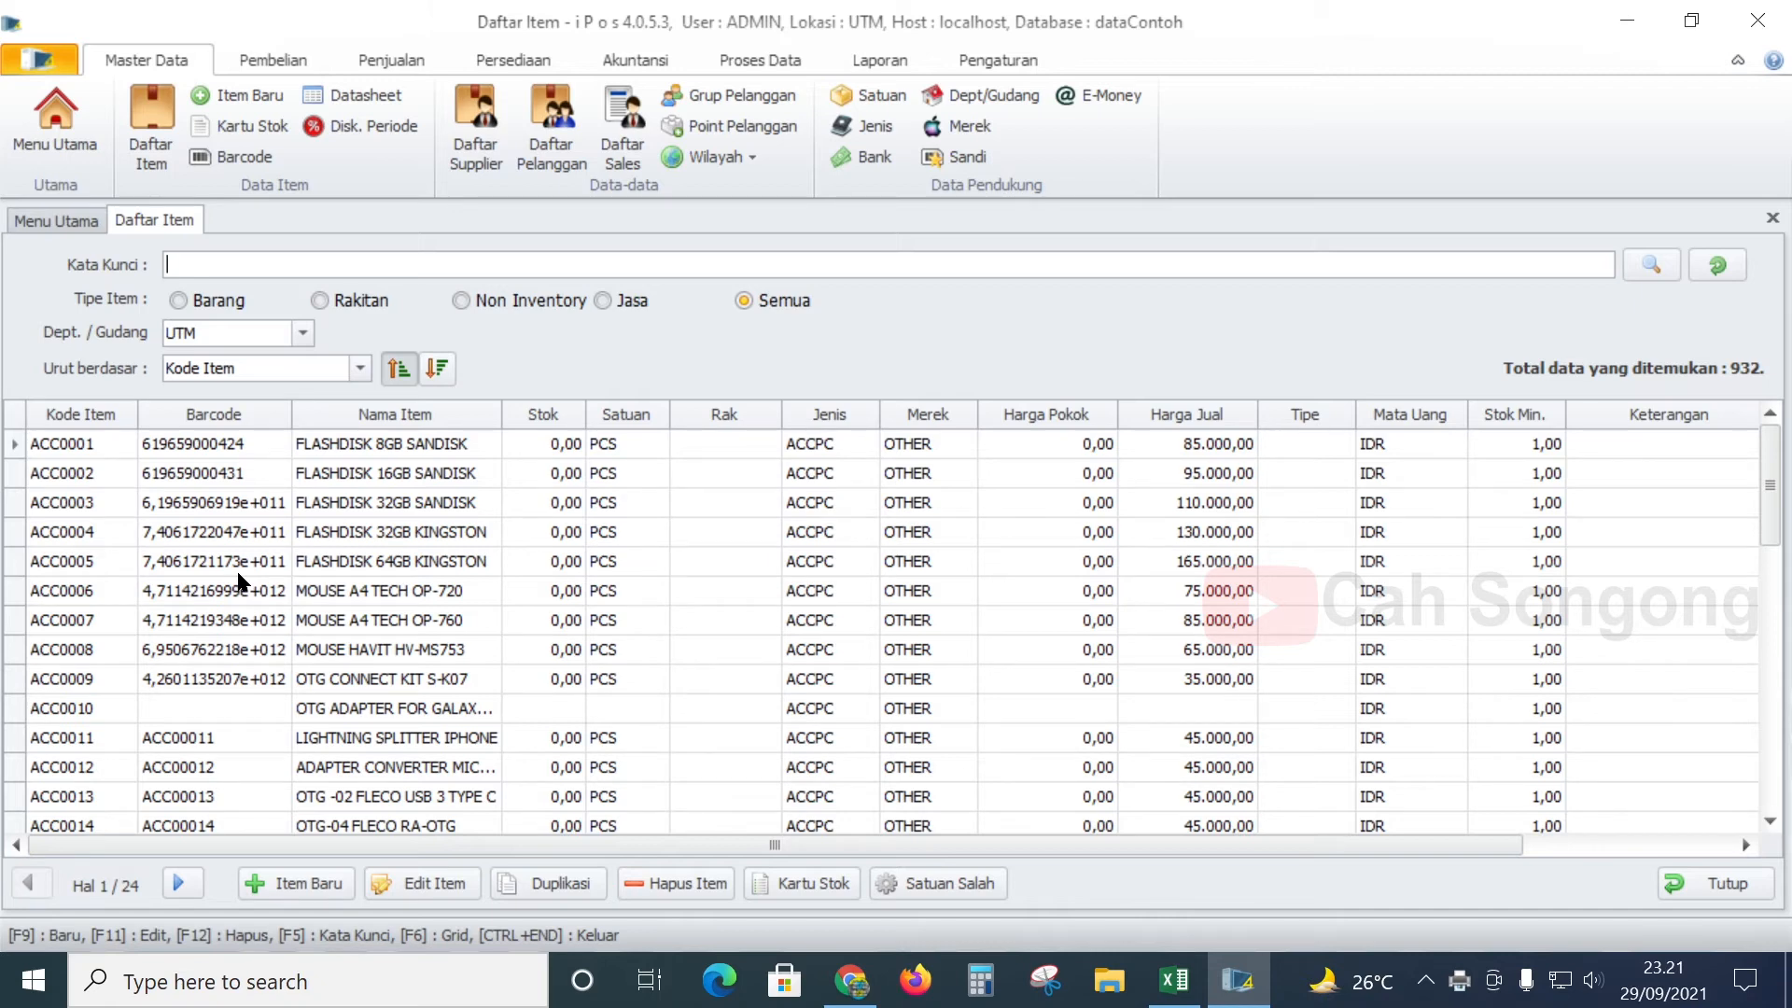
left_click(235, 506)
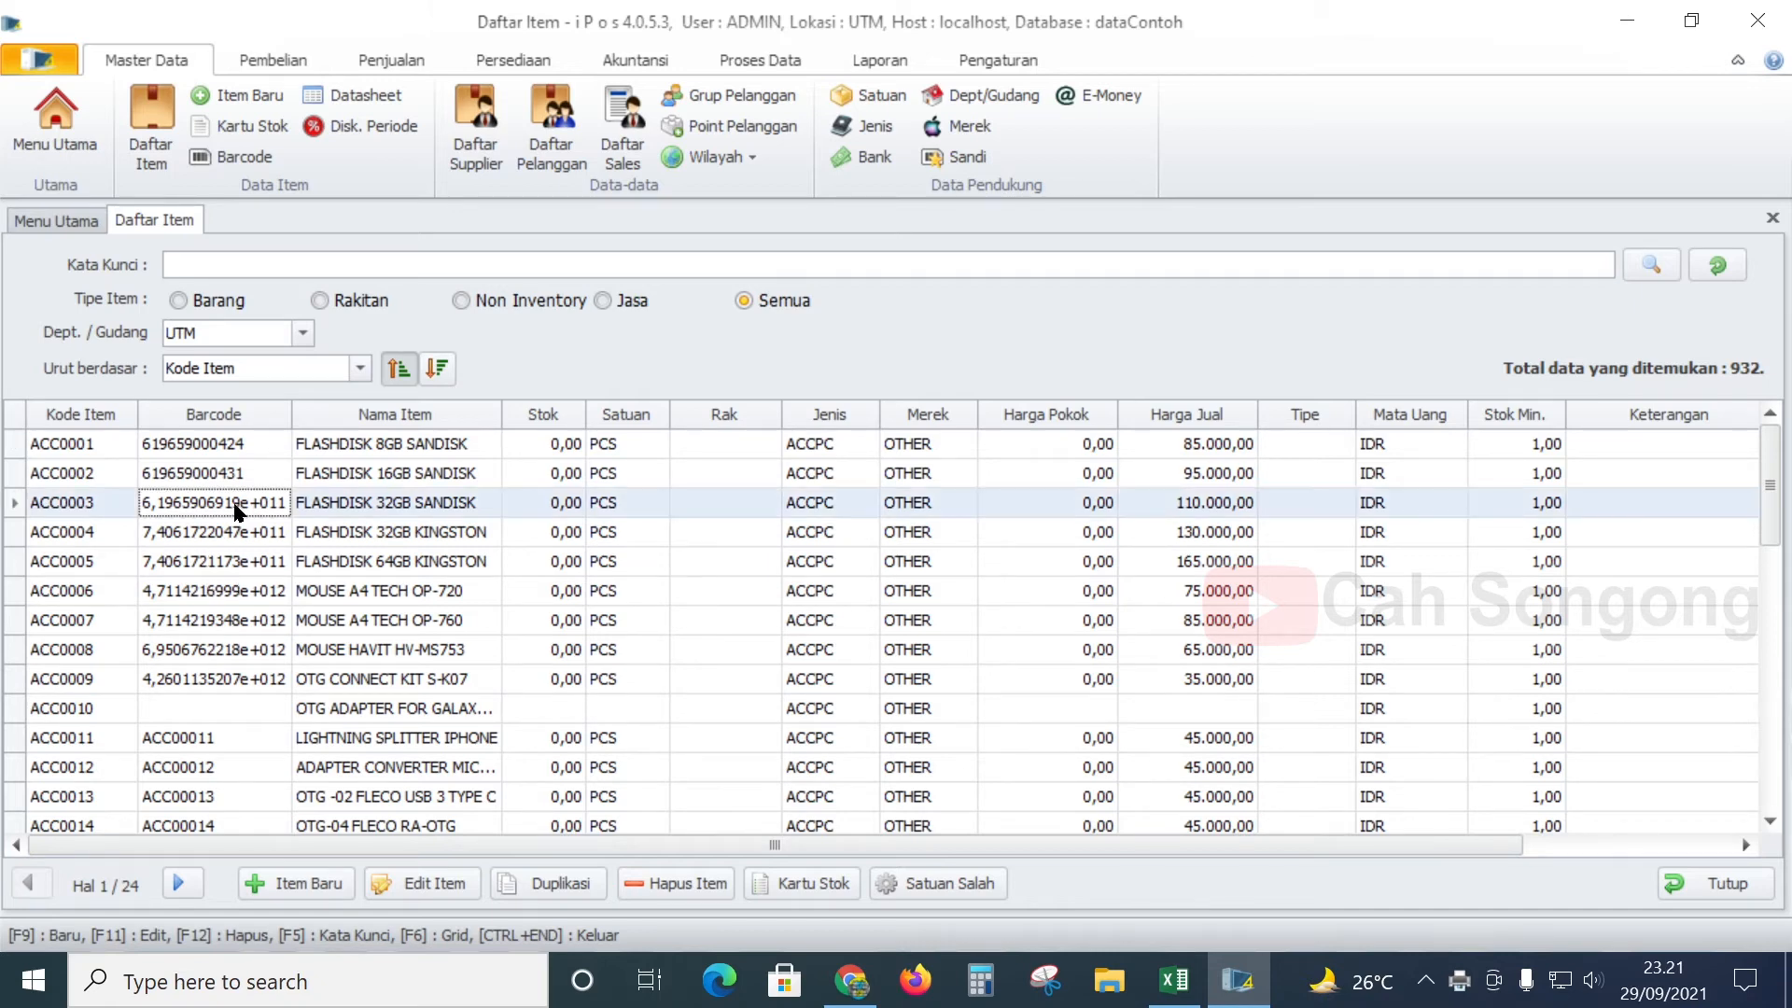
left_click(108, 446)
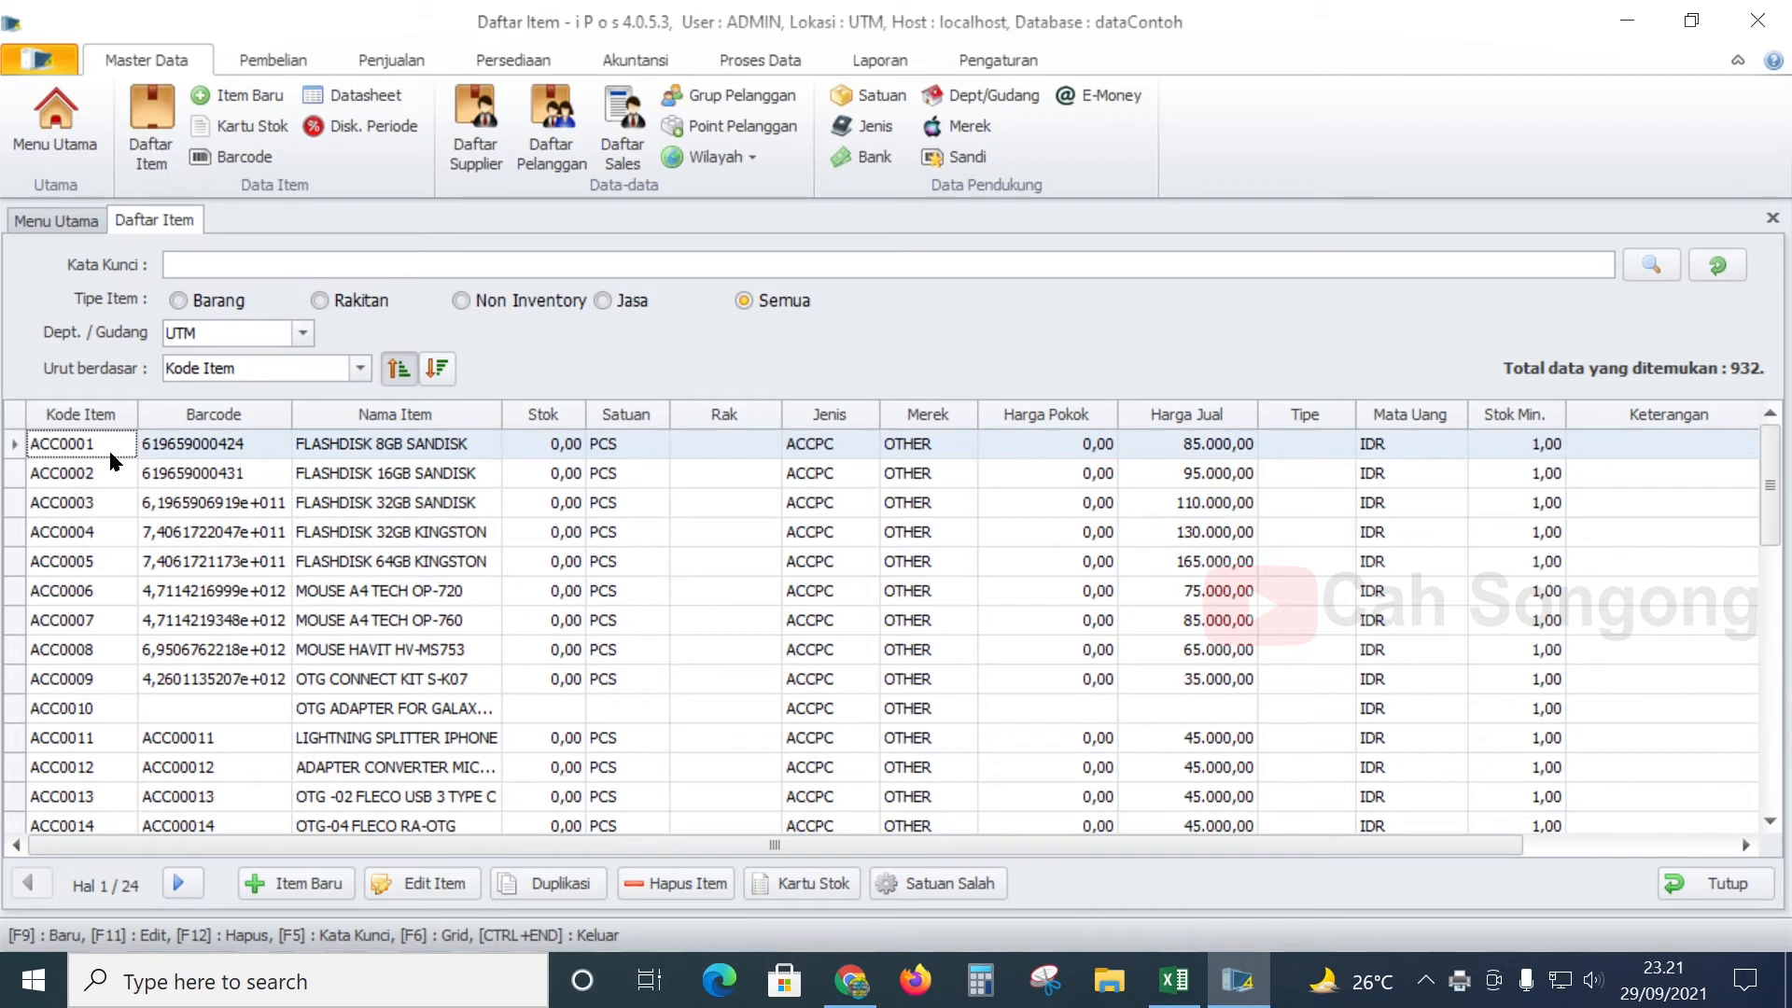
left_click(131, 474)
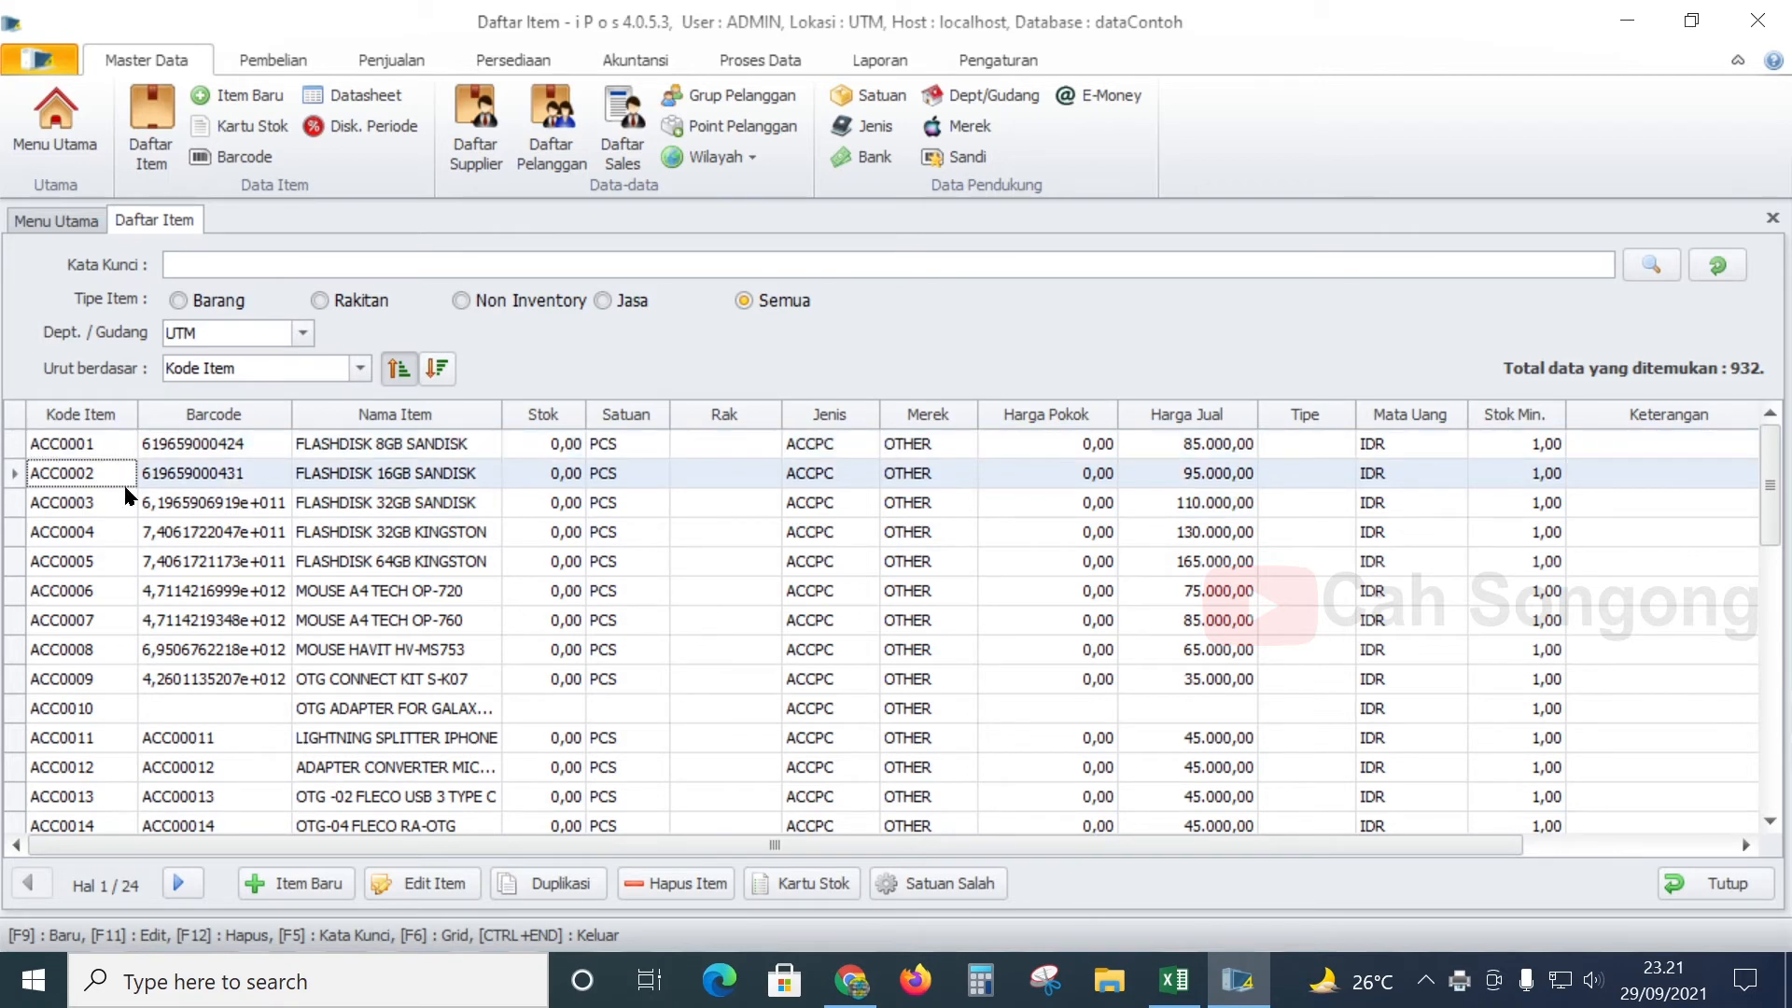
left_click(70, 446)
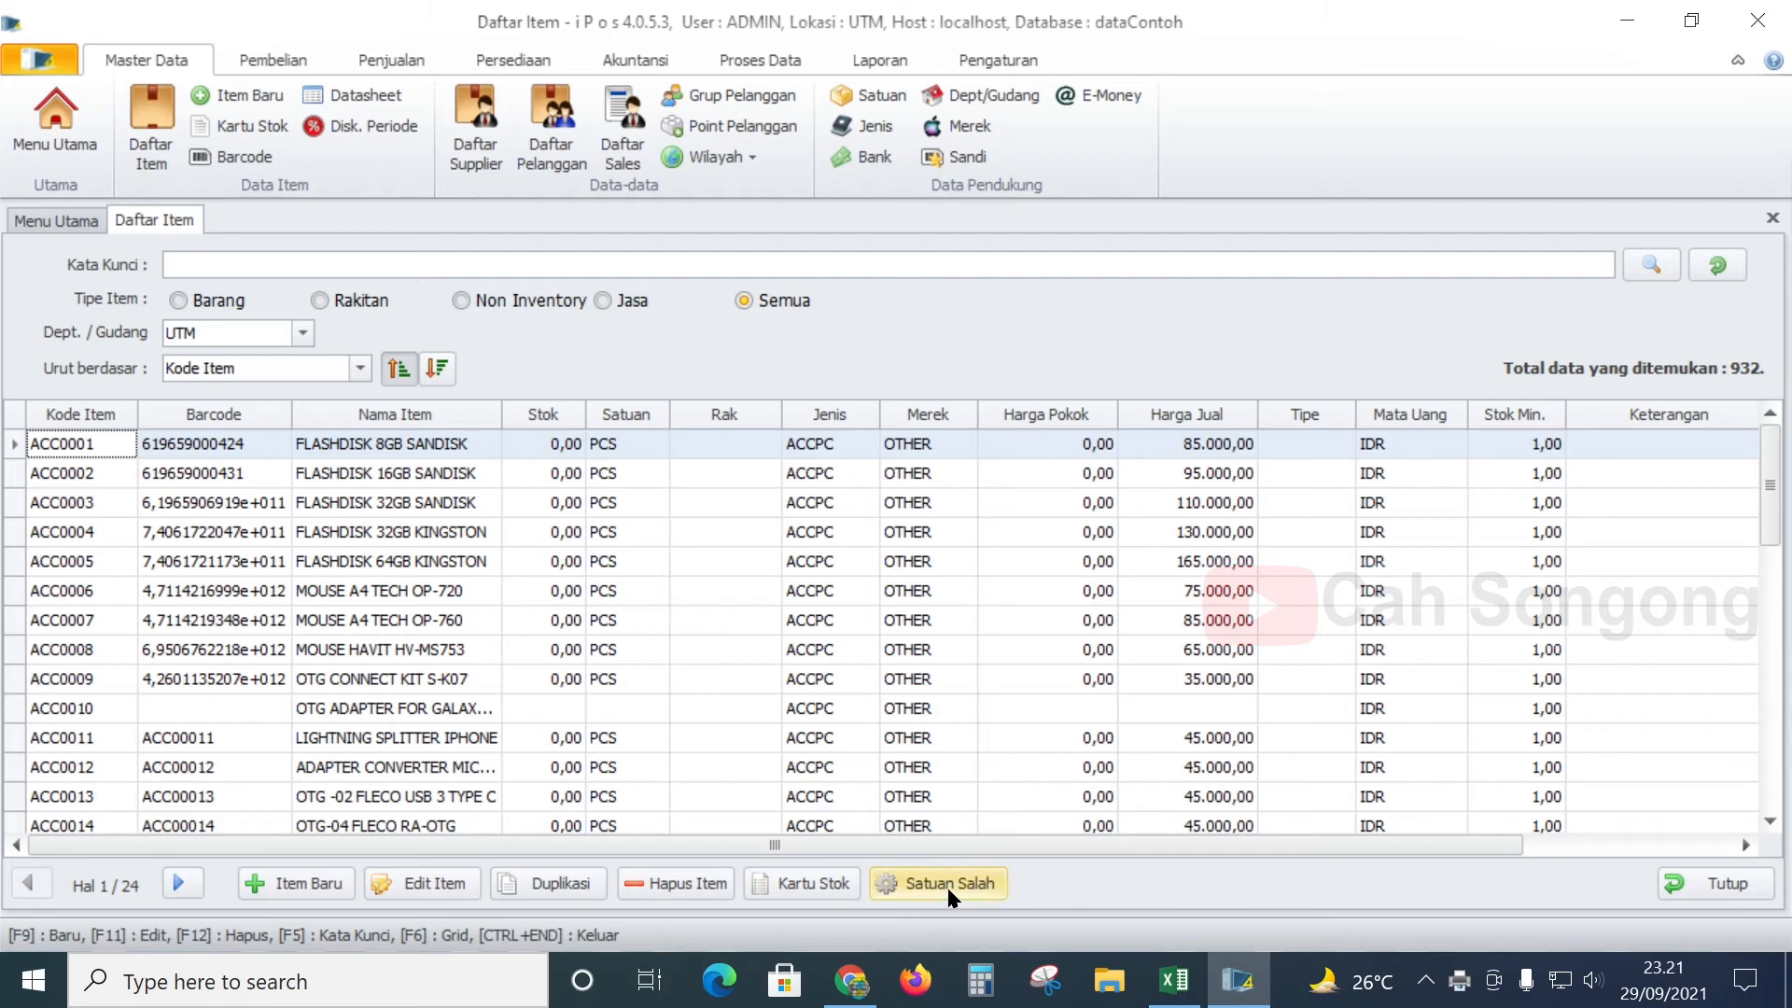
left_click(695, 884)
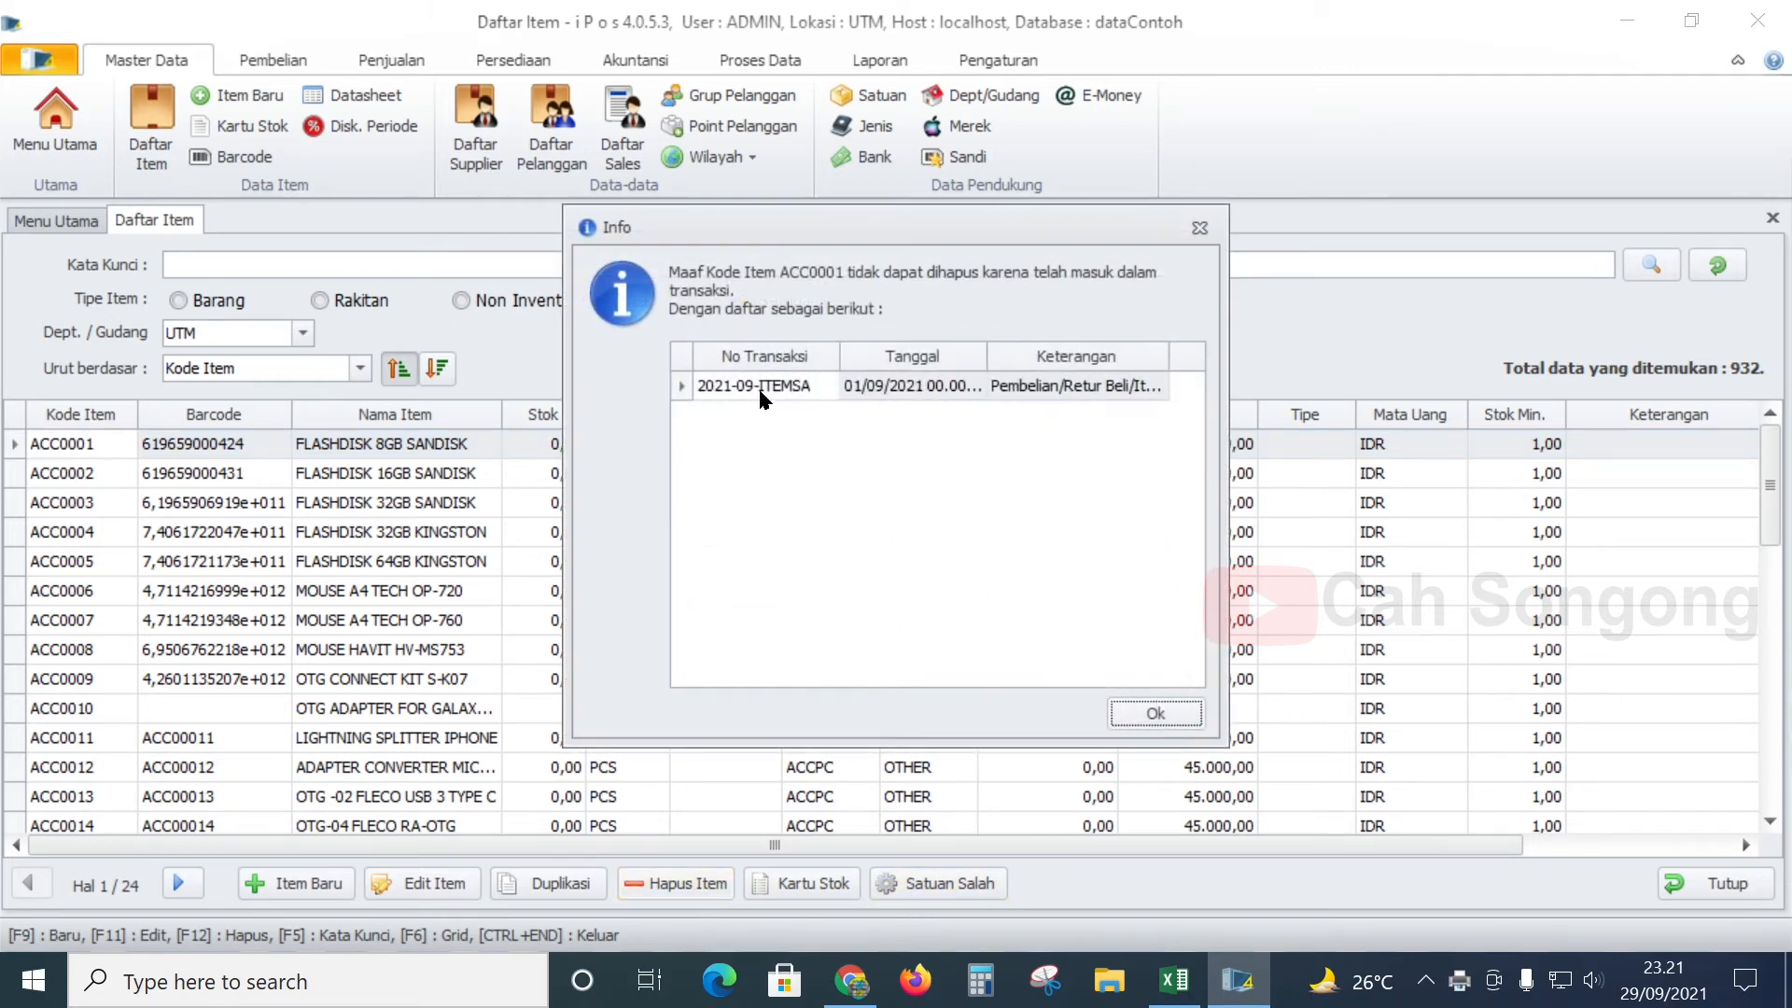
left_click(1165, 715)
- Attempt to delete ACC0002 twice; both attempts are refused as already transacted
left_click(268, 468)
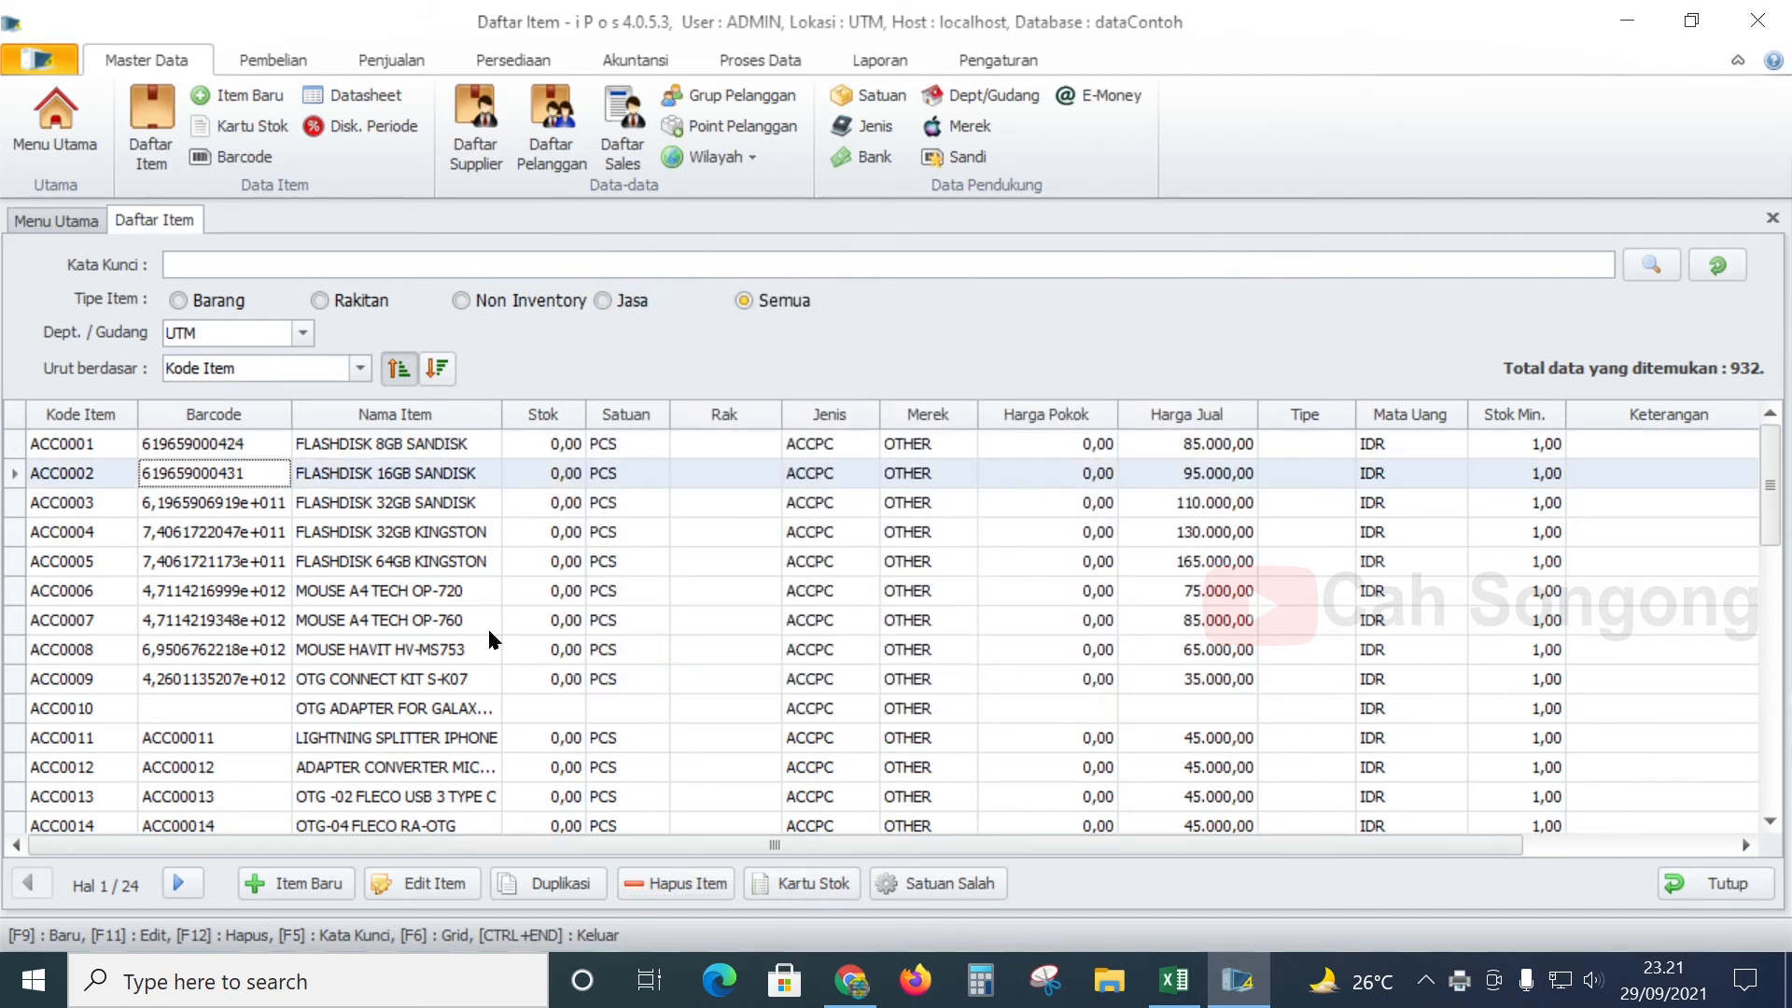
left_click(678, 884)
left_click(1155, 724)
left_click(692, 888)
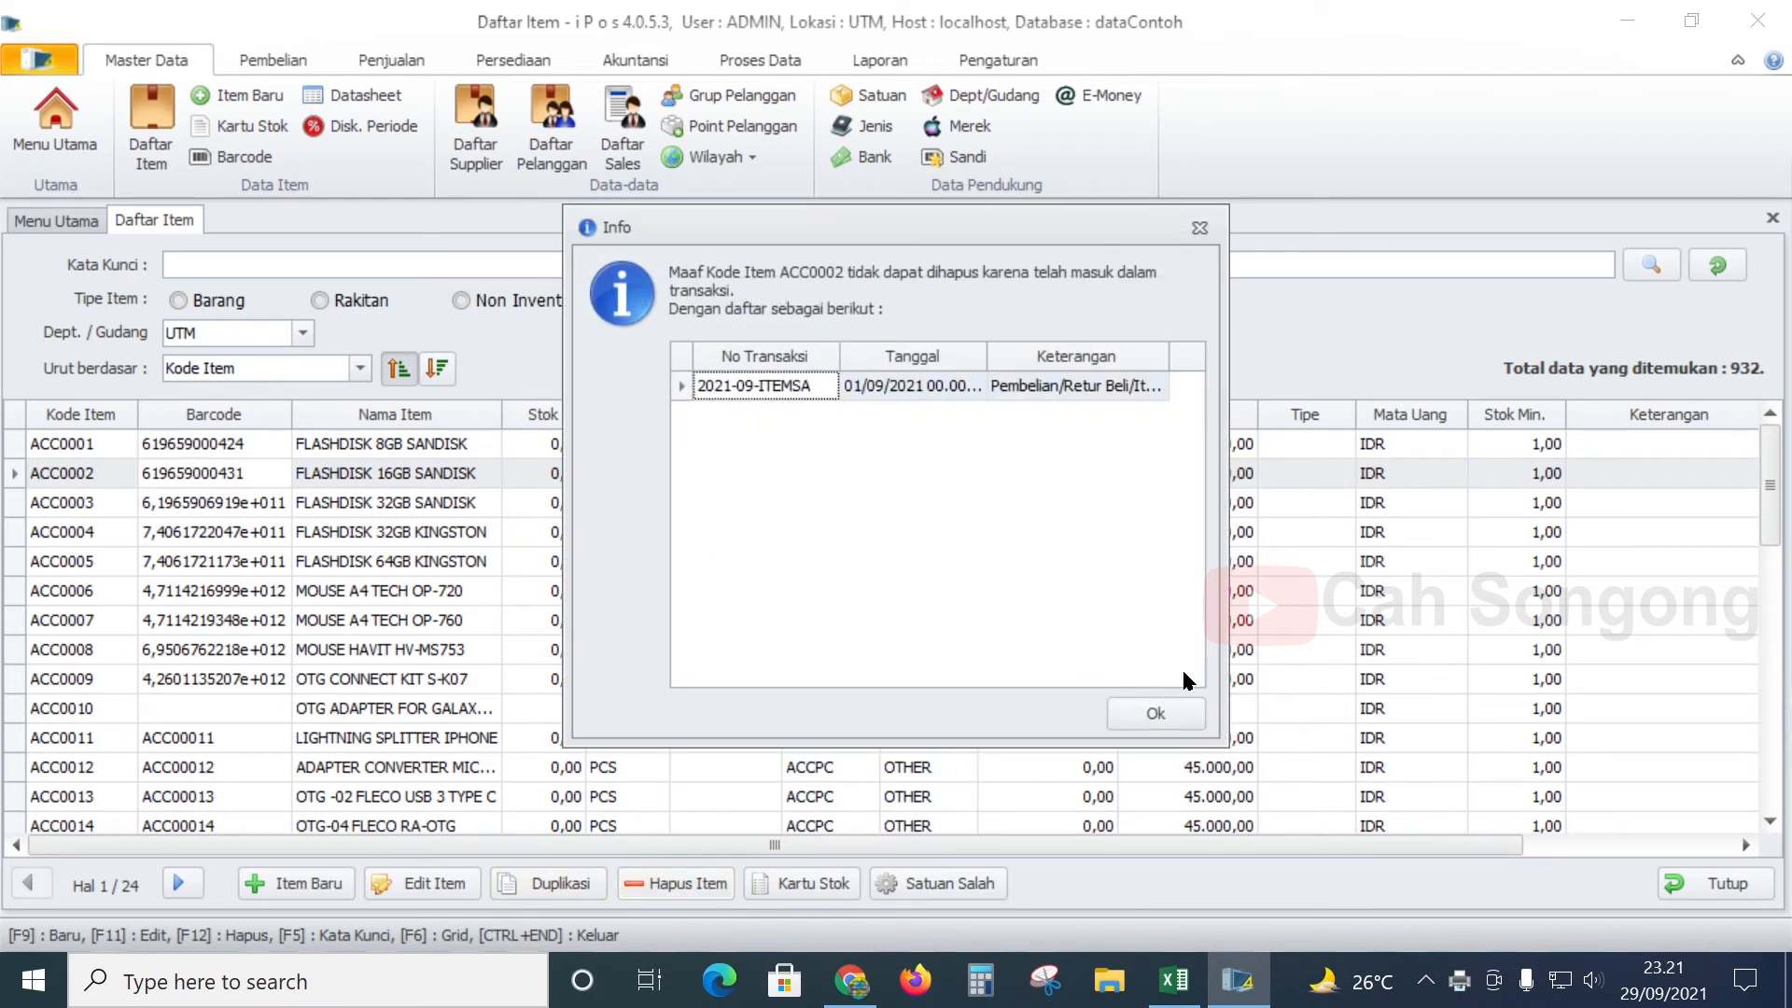
left_click(1175, 715)
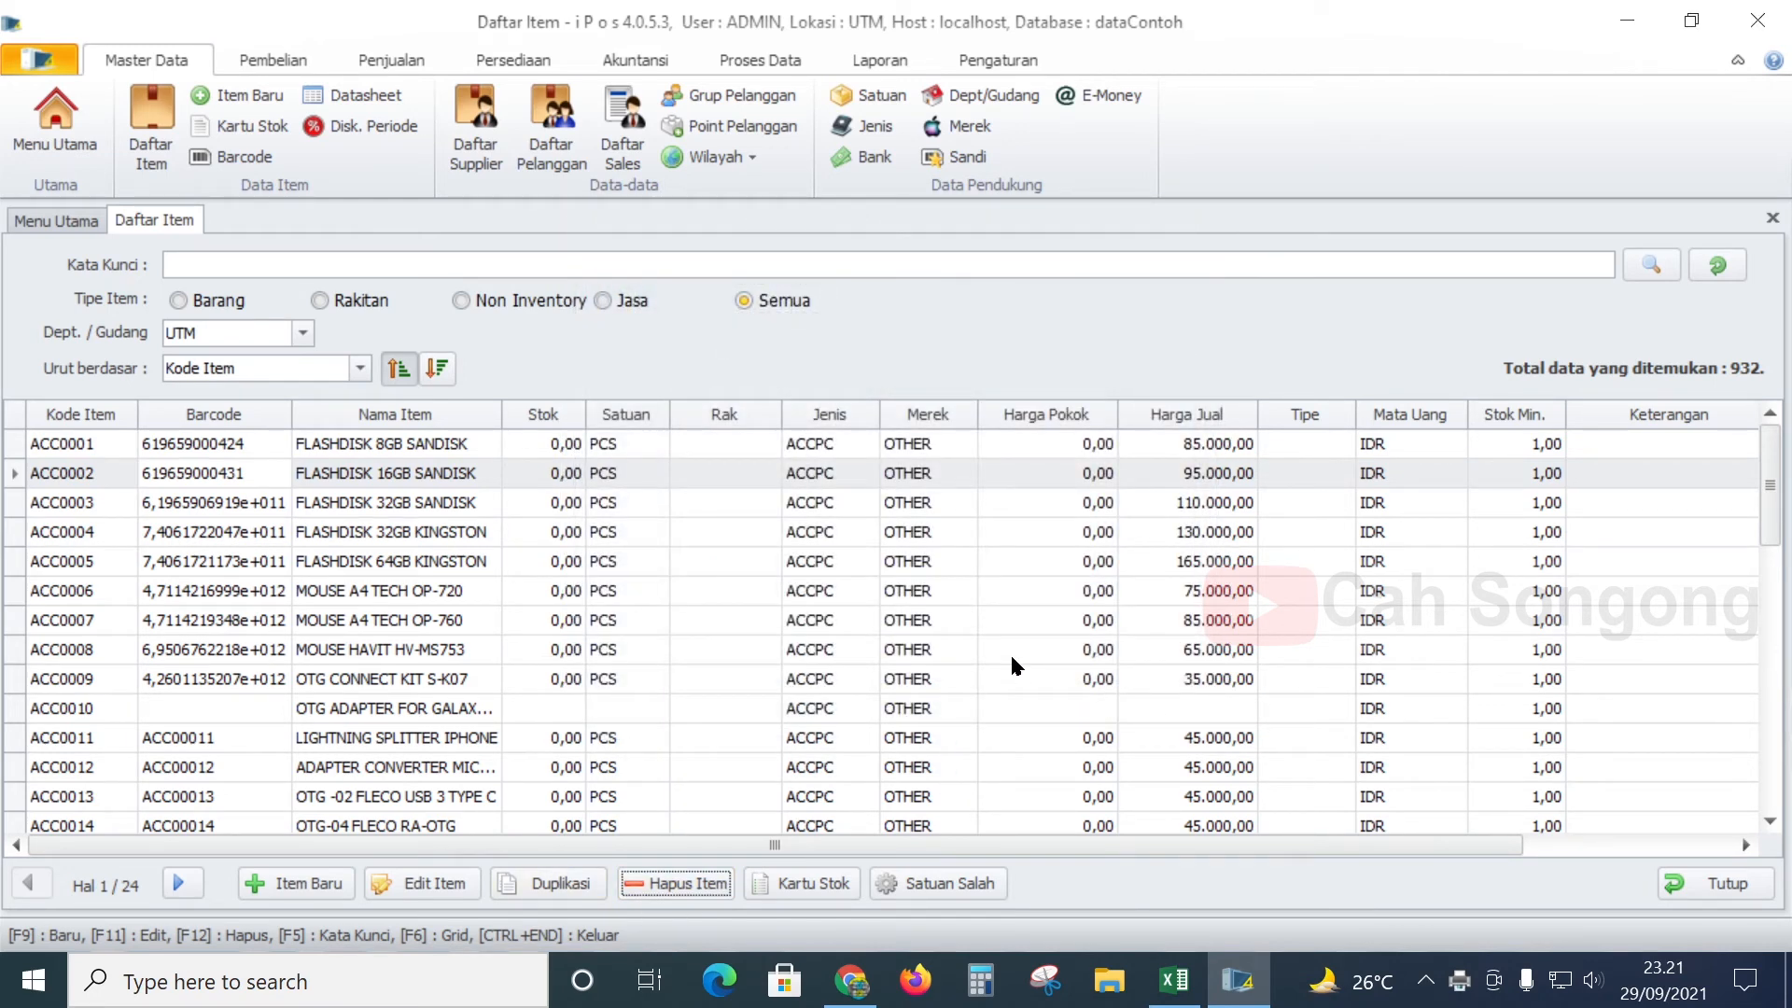
left_click(274, 60)
- Start a new Penjualan Kasir sale and look up item code pensil, which finds no match
left_click(391, 60)
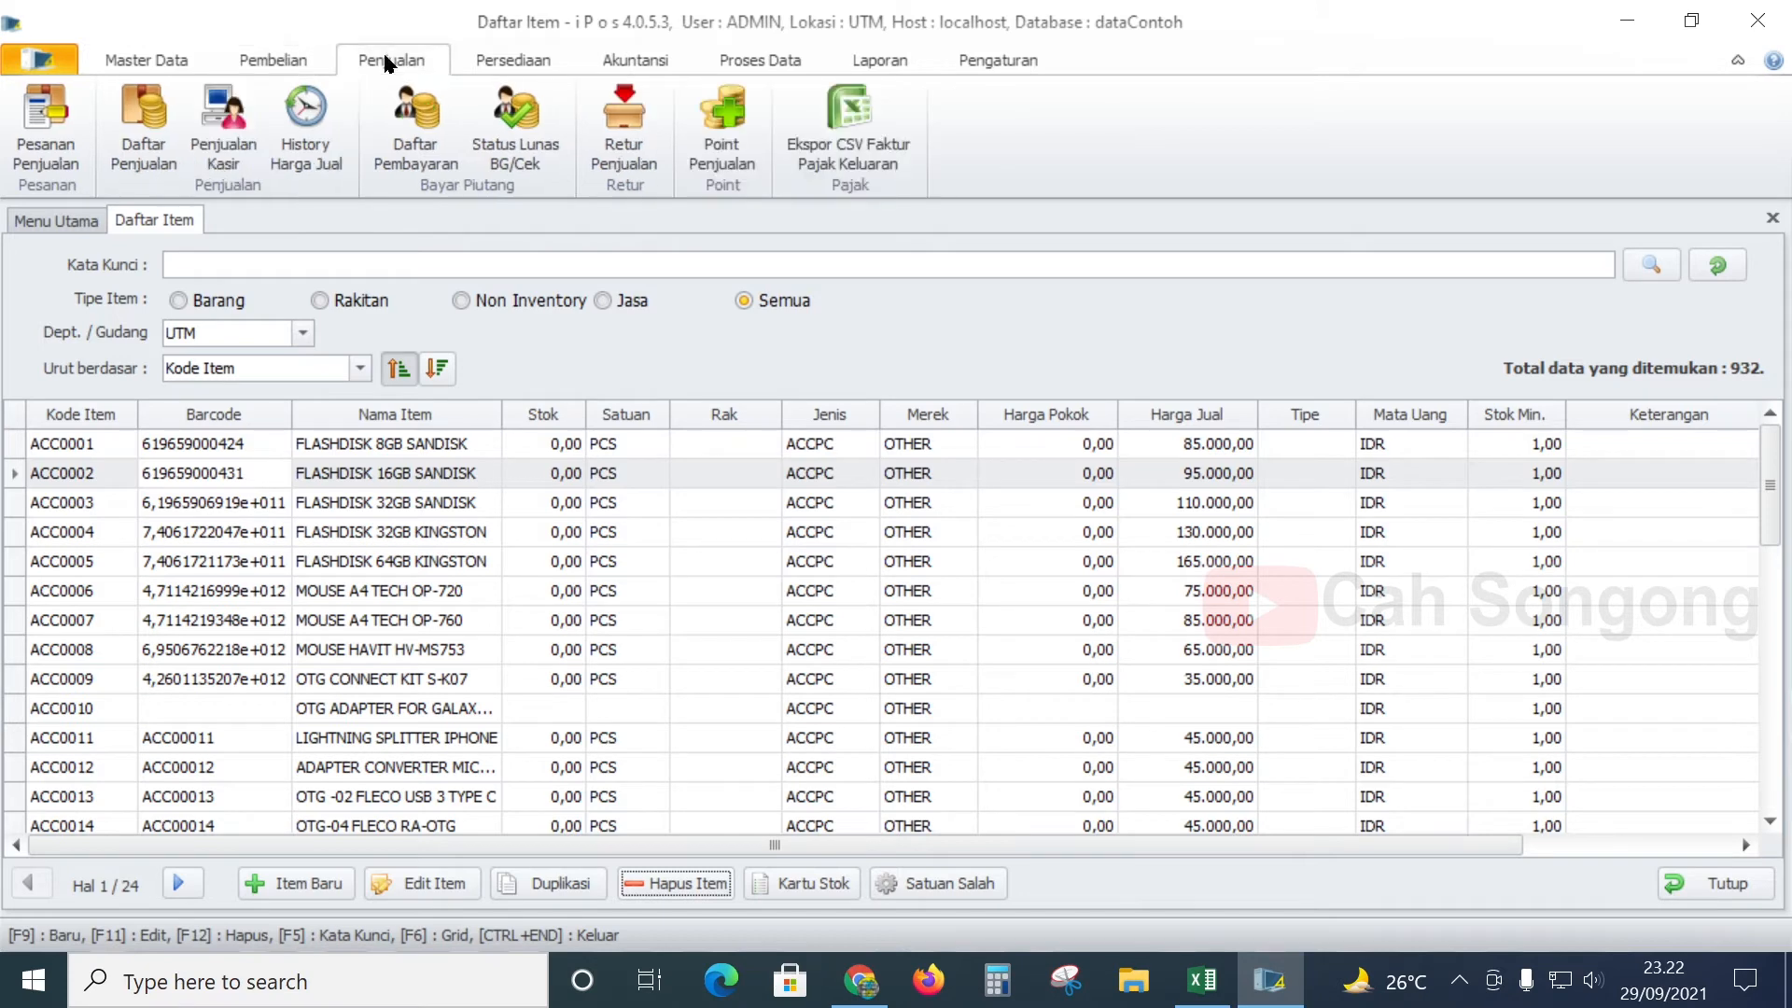
left_click(209, 158)
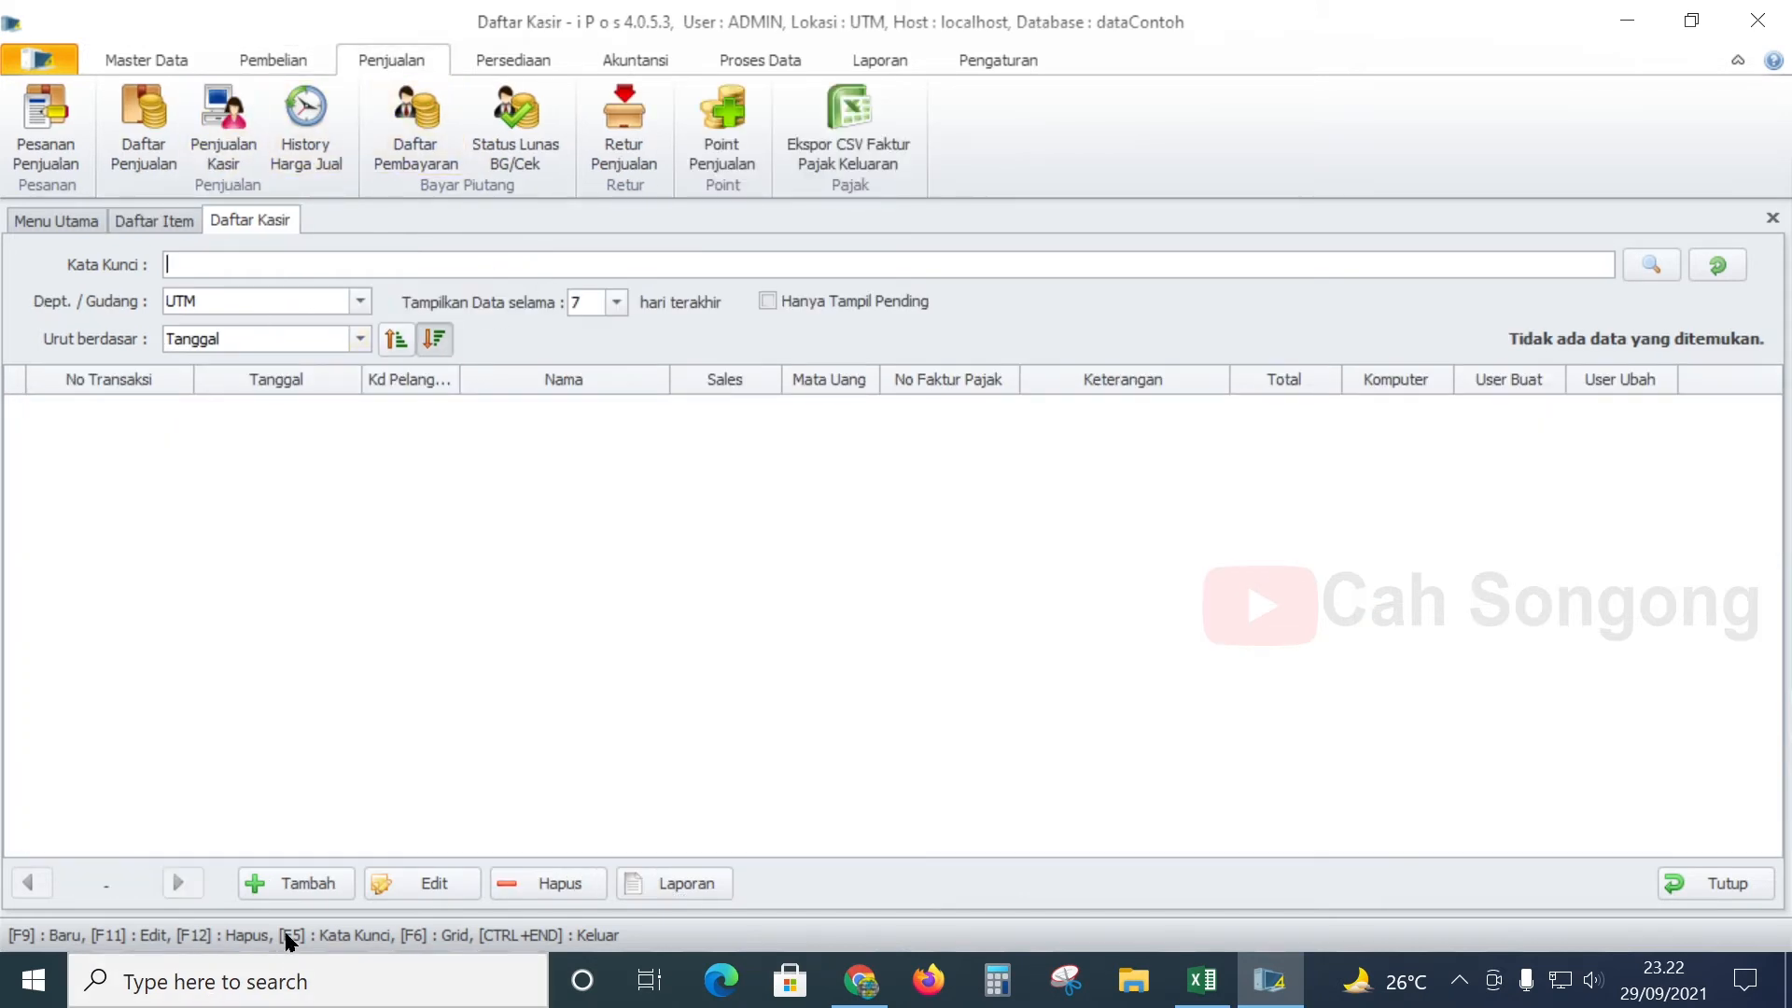
left_click(295, 883)
type("pd")
key("BackSpace")
key("BackSpace")
type("pensil")
key("Return")
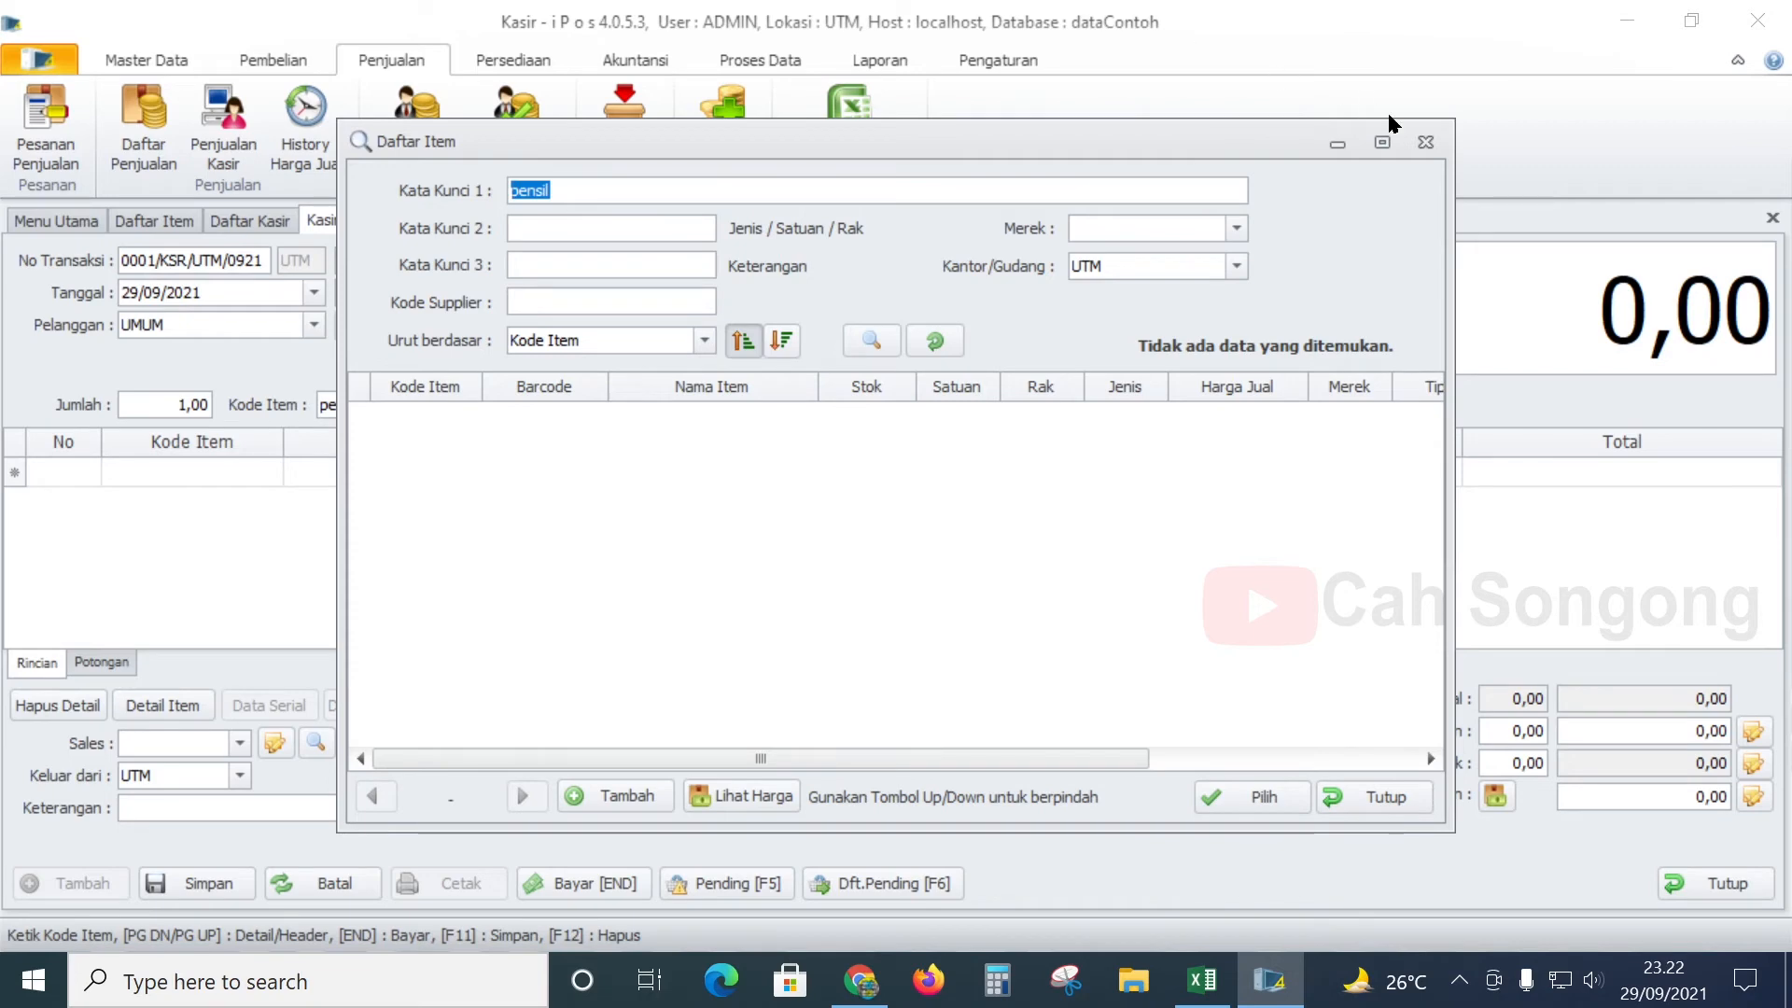
left_click(1425, 142)
key("Return")
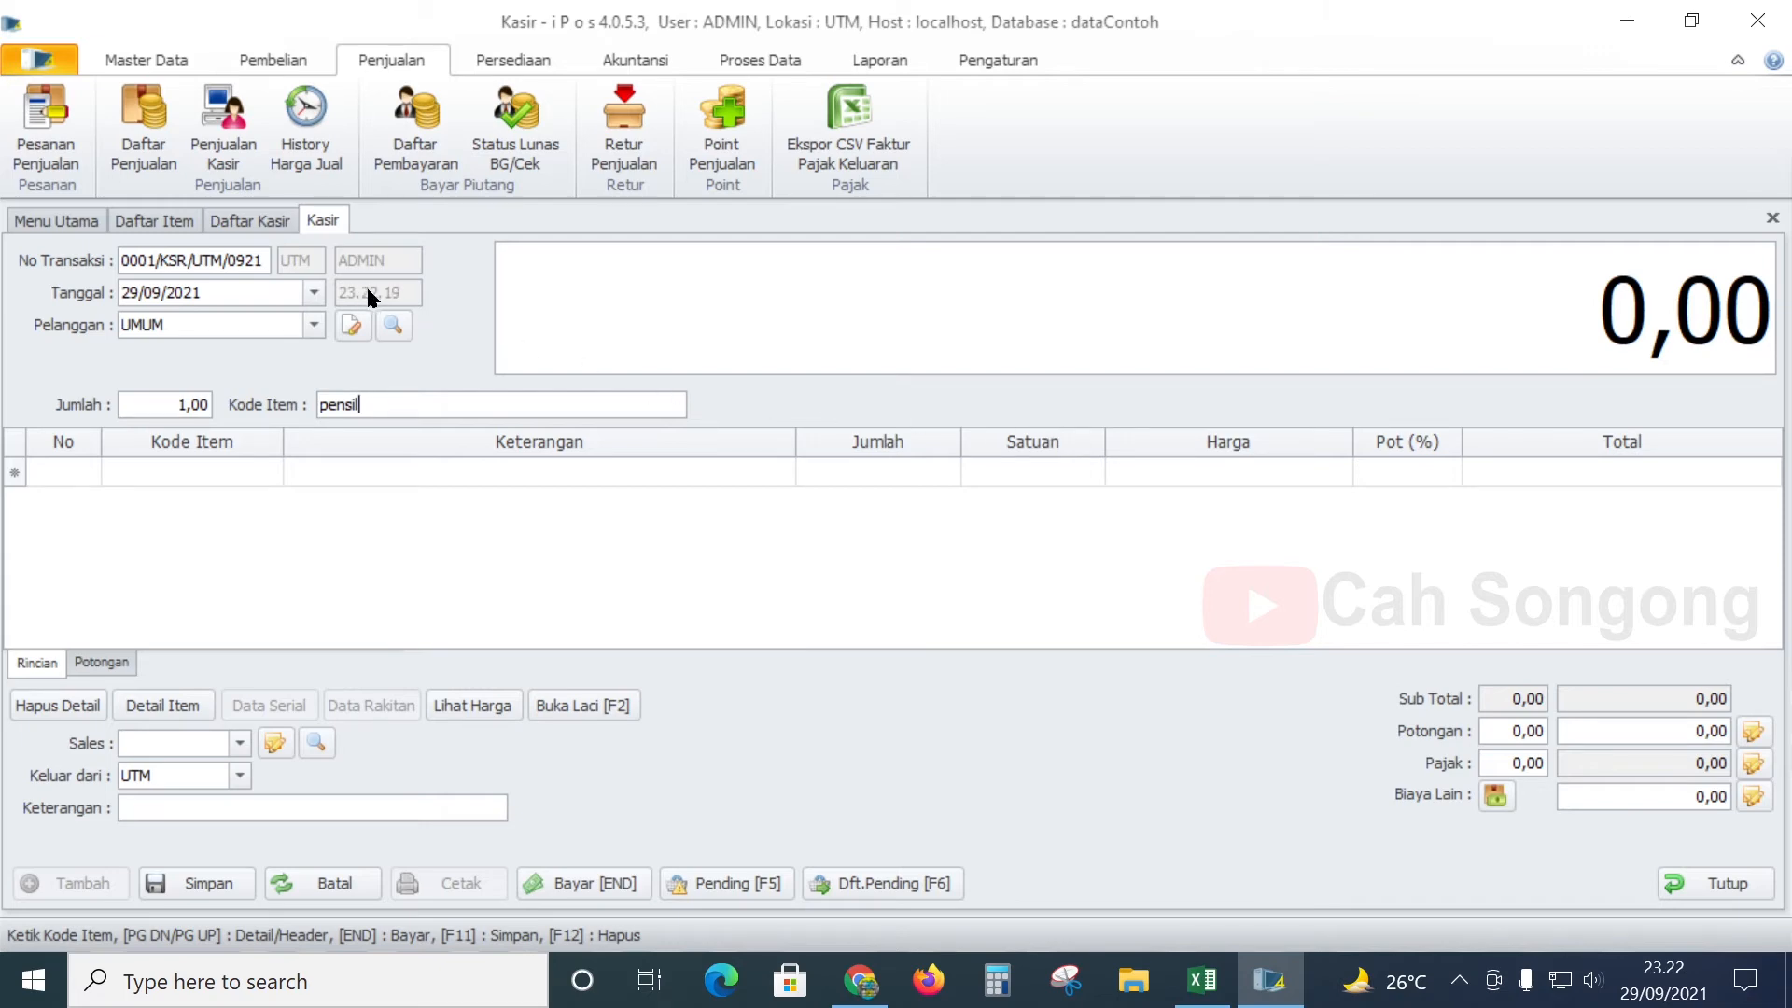
- Browse the Daftar Item list, selecting items ACC0005, ACC0001 and ACC0008
left_click(157, 220)
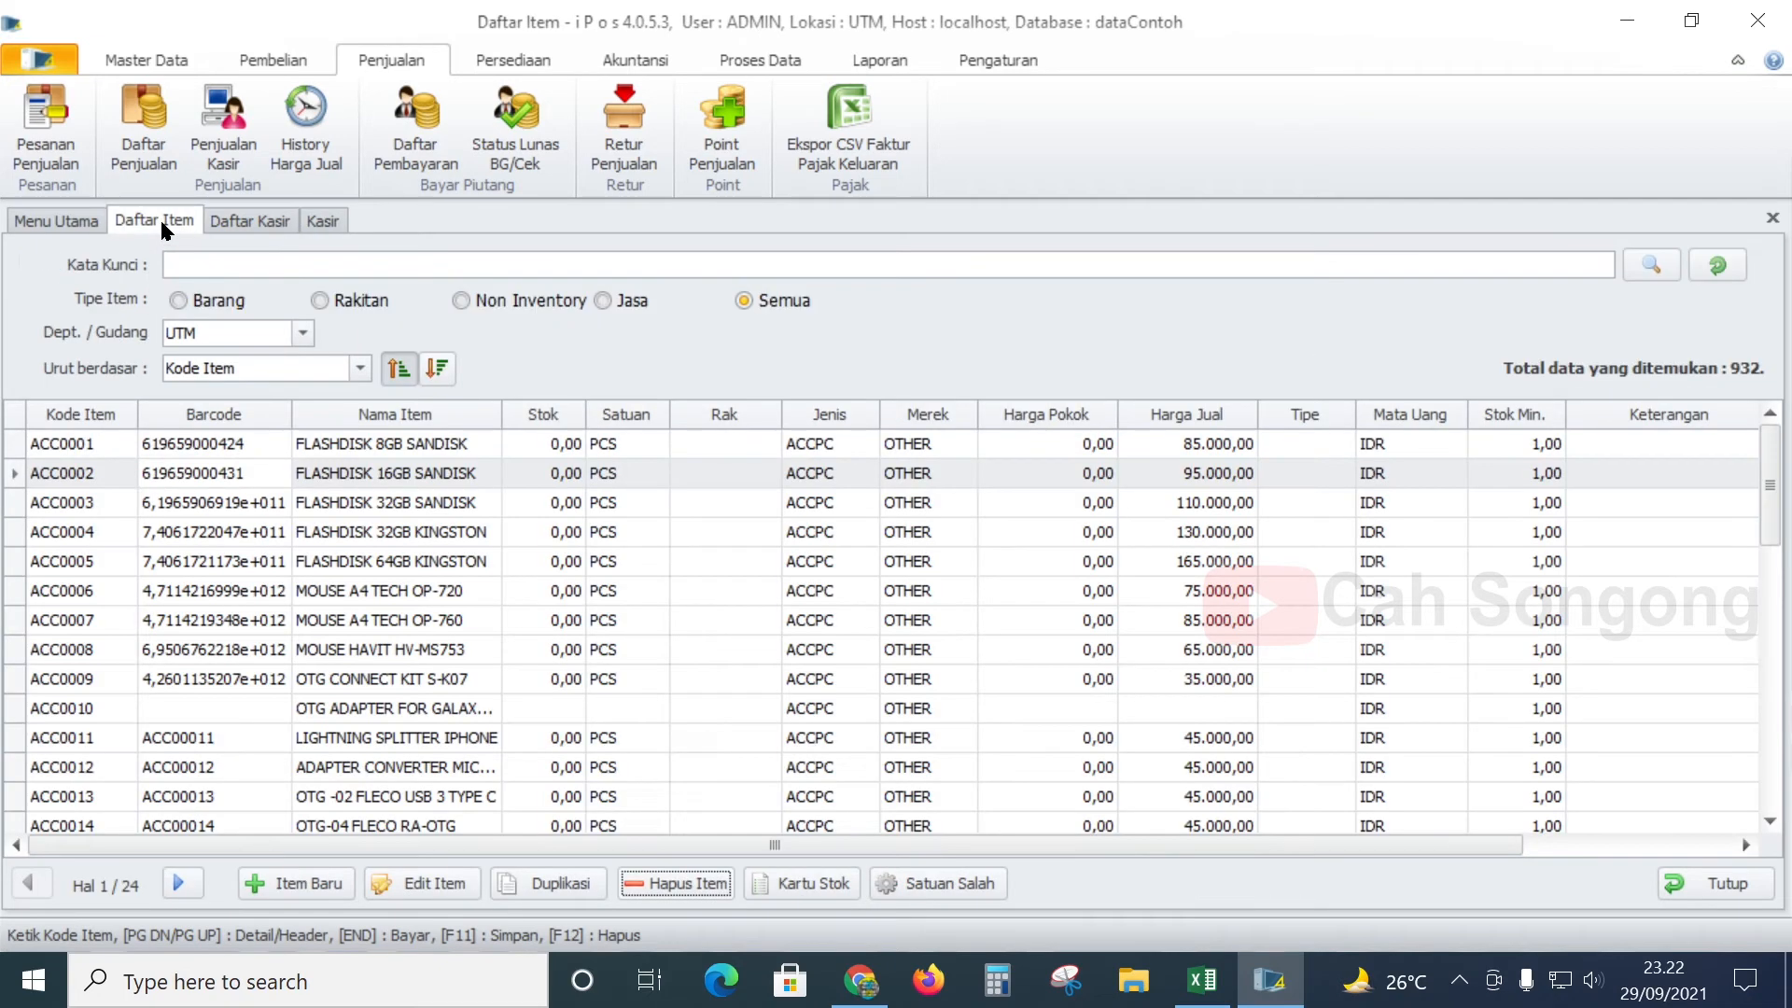
left_click(359, 563)
left_click(197, 448)
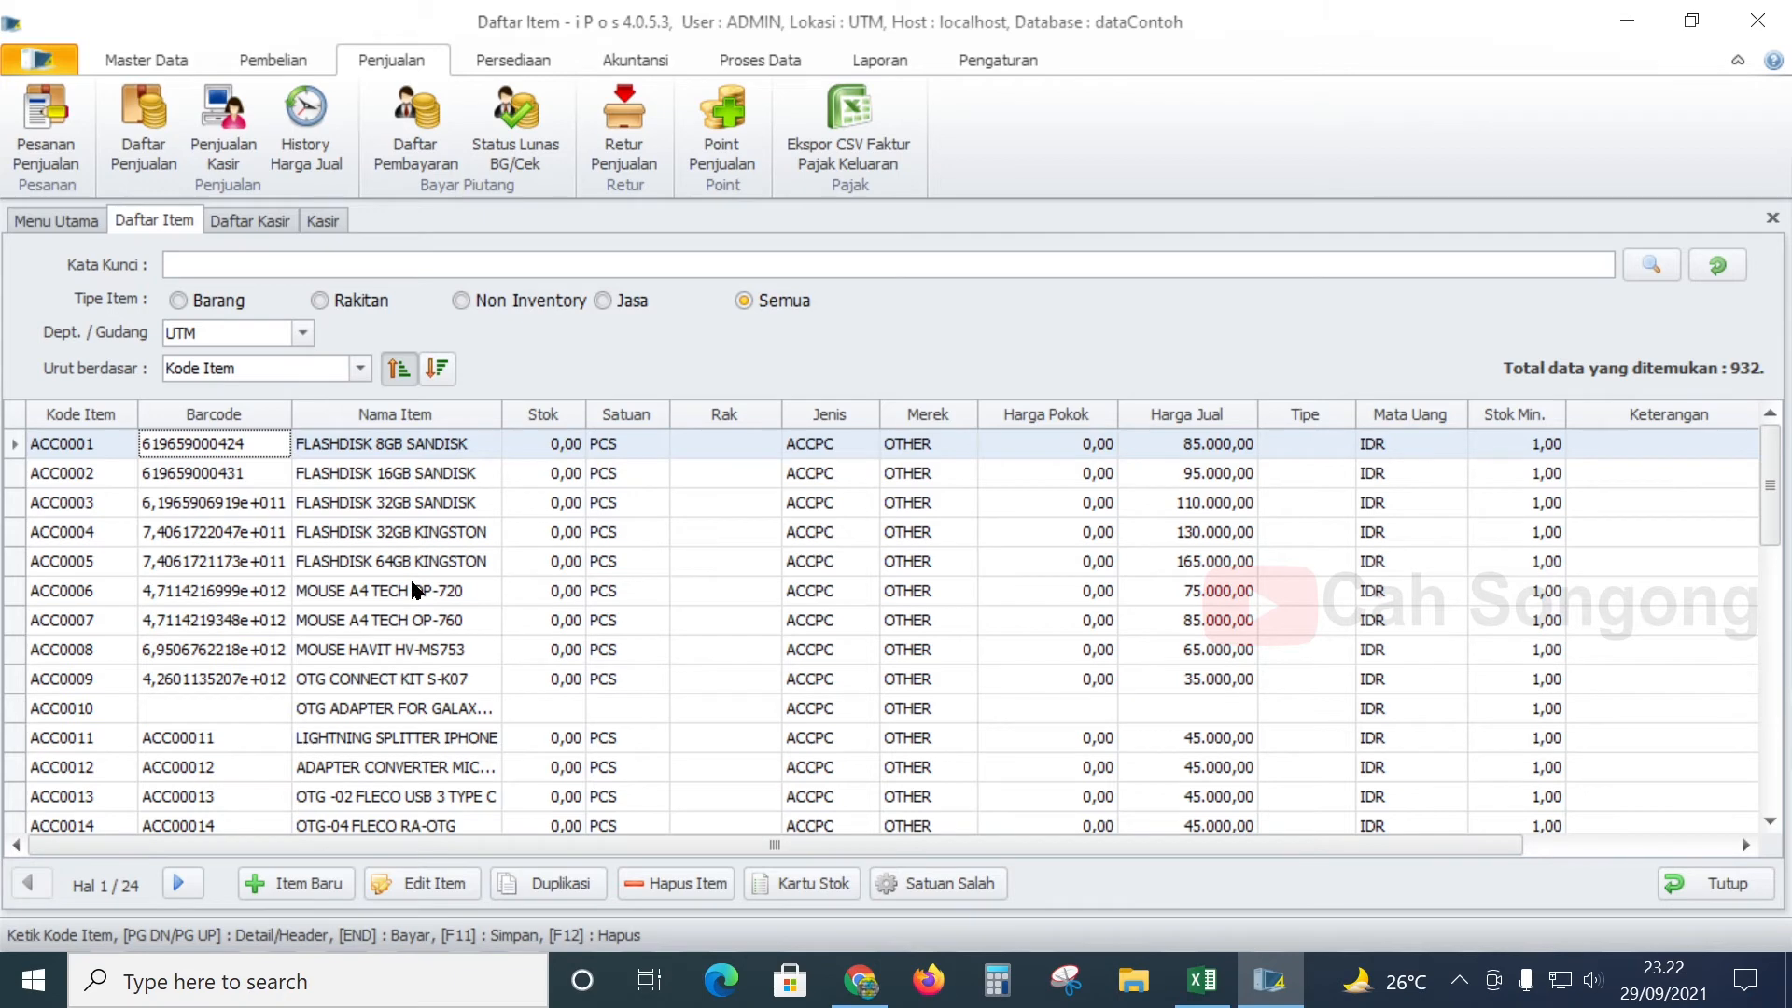
left_click(771, 651)
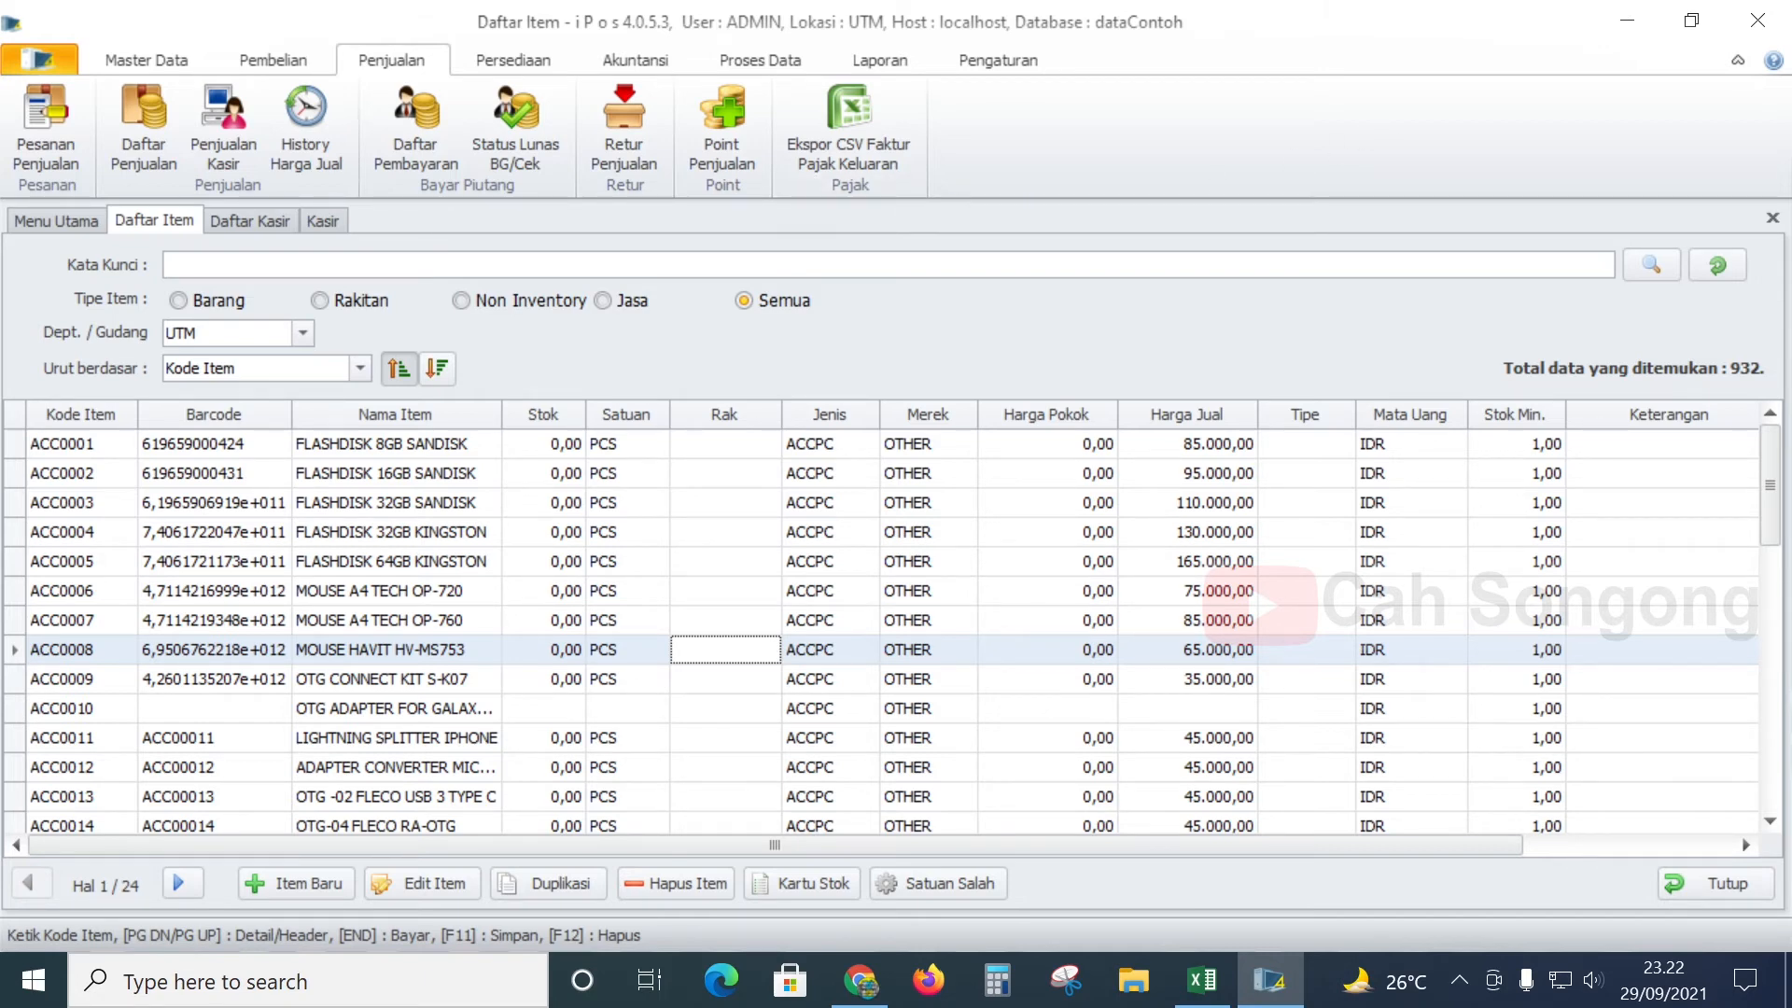
- Exit iPos without saving the unfinished transaction and minimise Excel
left_click(1755, 27)
left_click(996, 585)
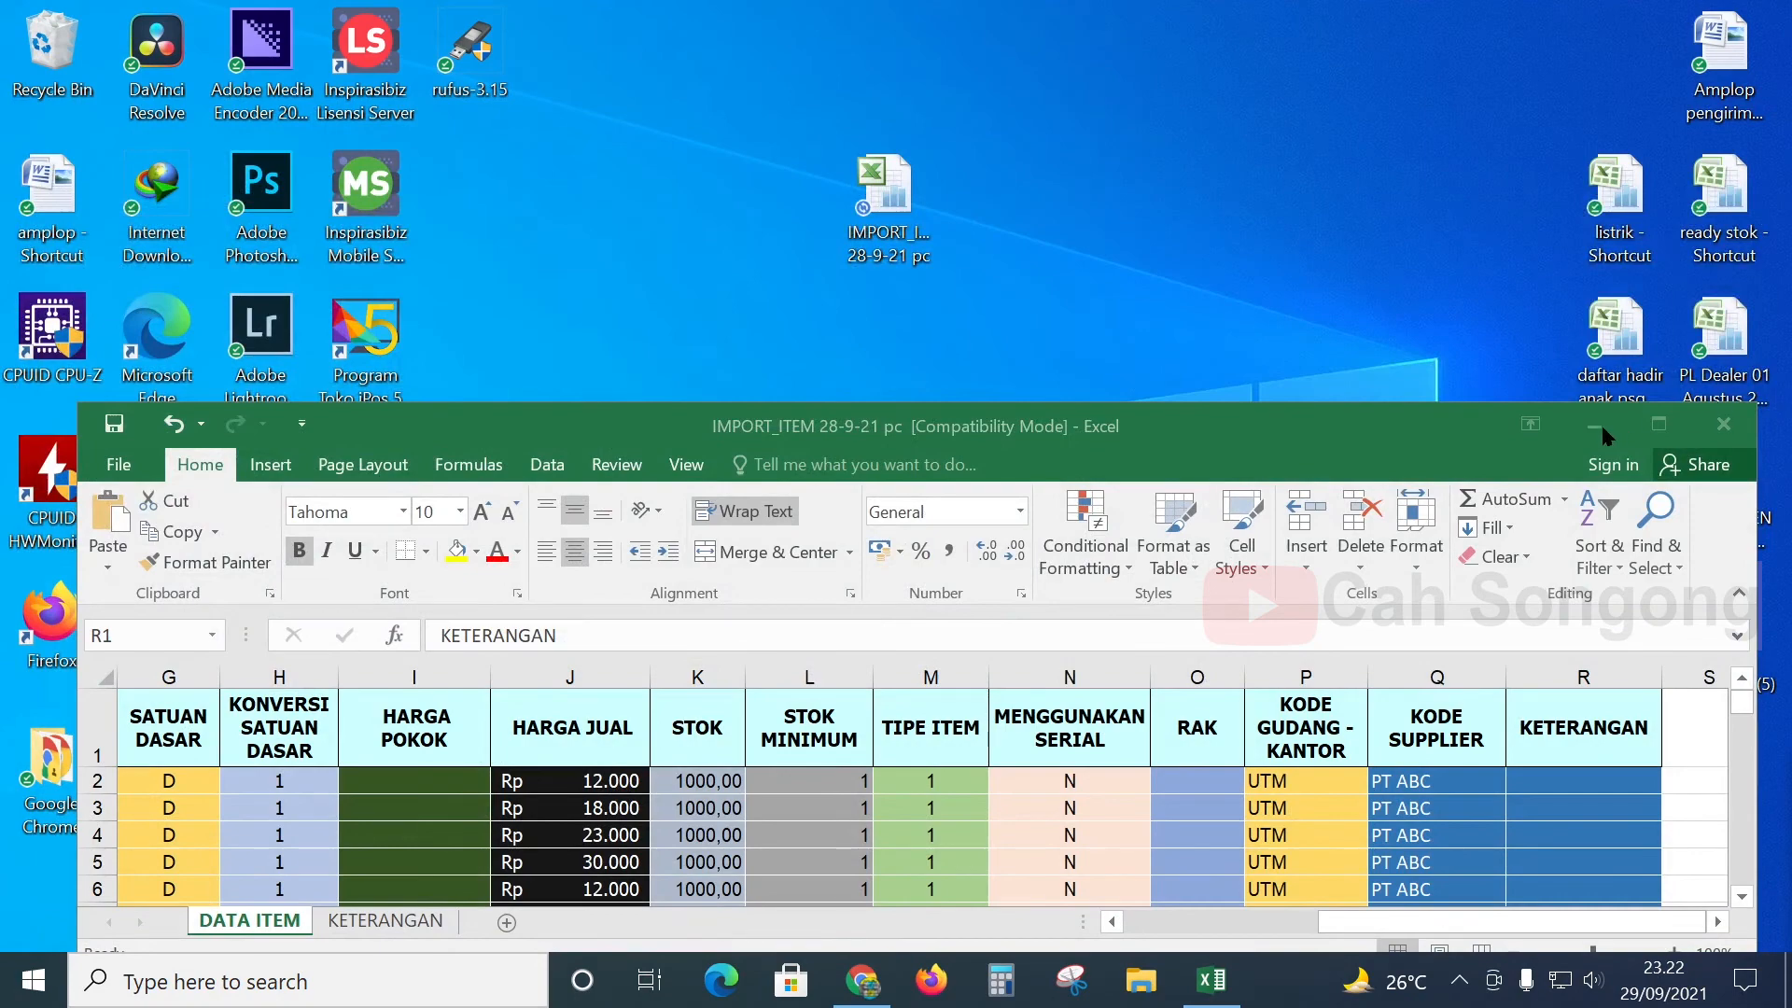
left_click(1594, 425)
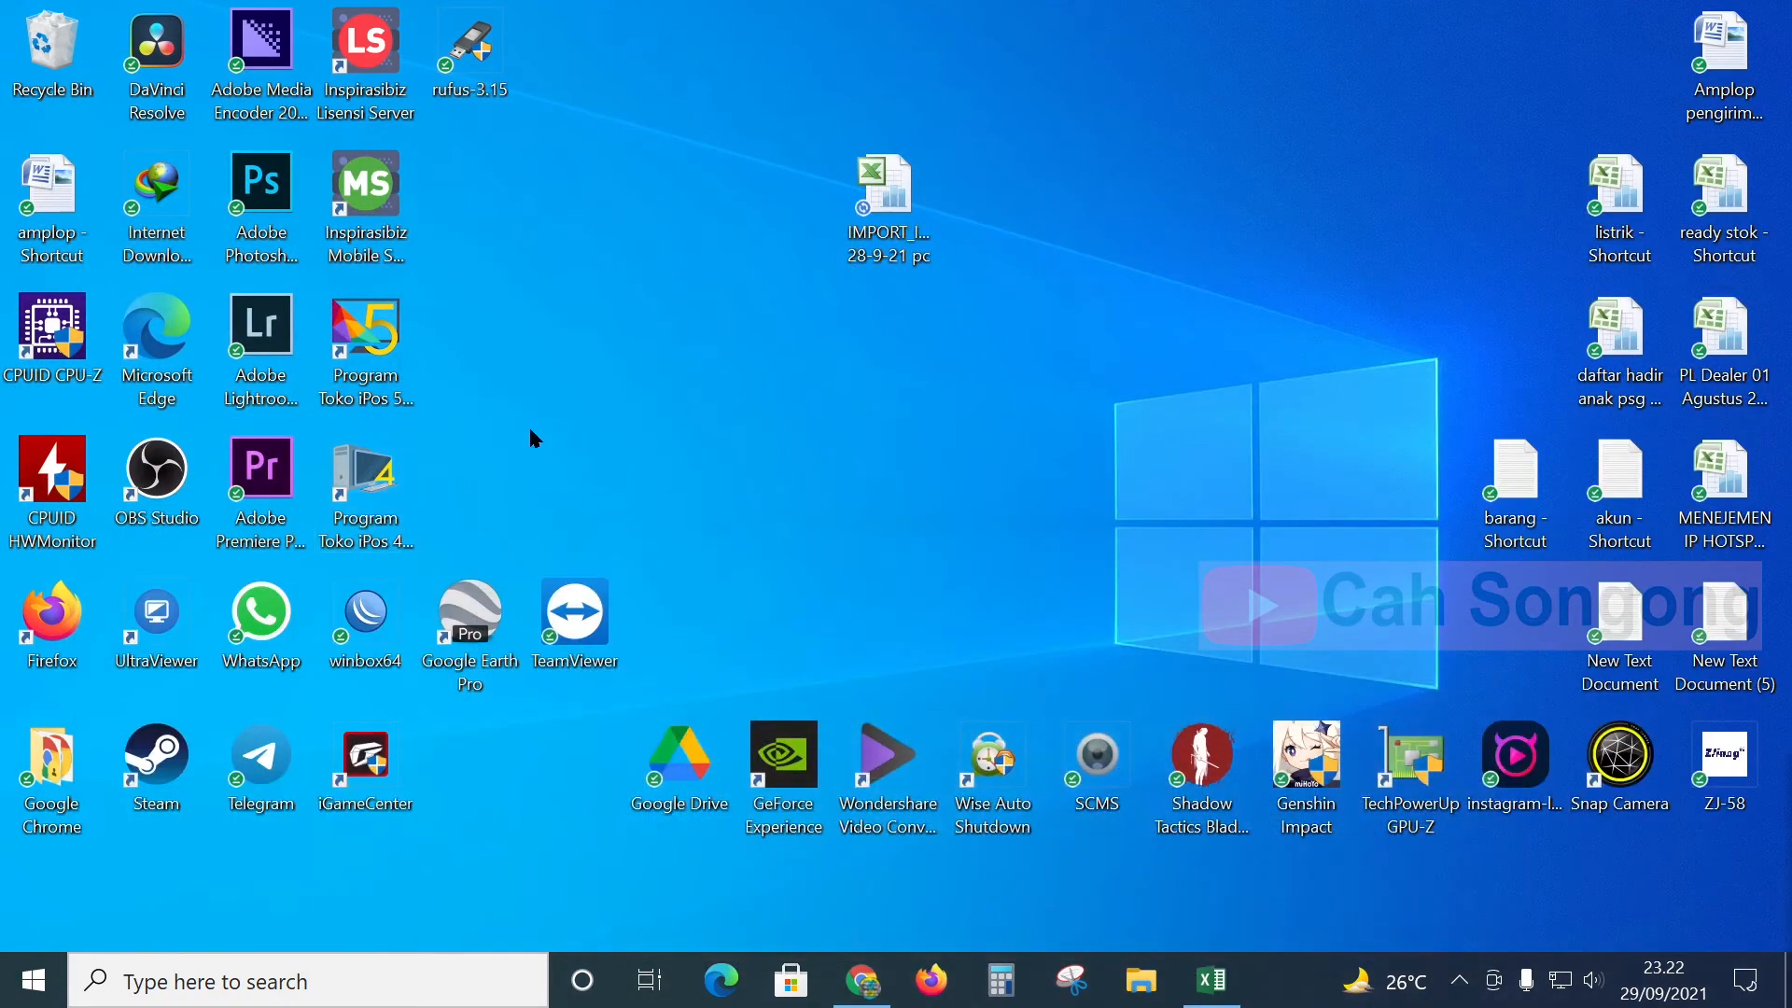
- Launch iPos 4, search localhost databases, and open mauKeIPOS5
double_click(366, 481)
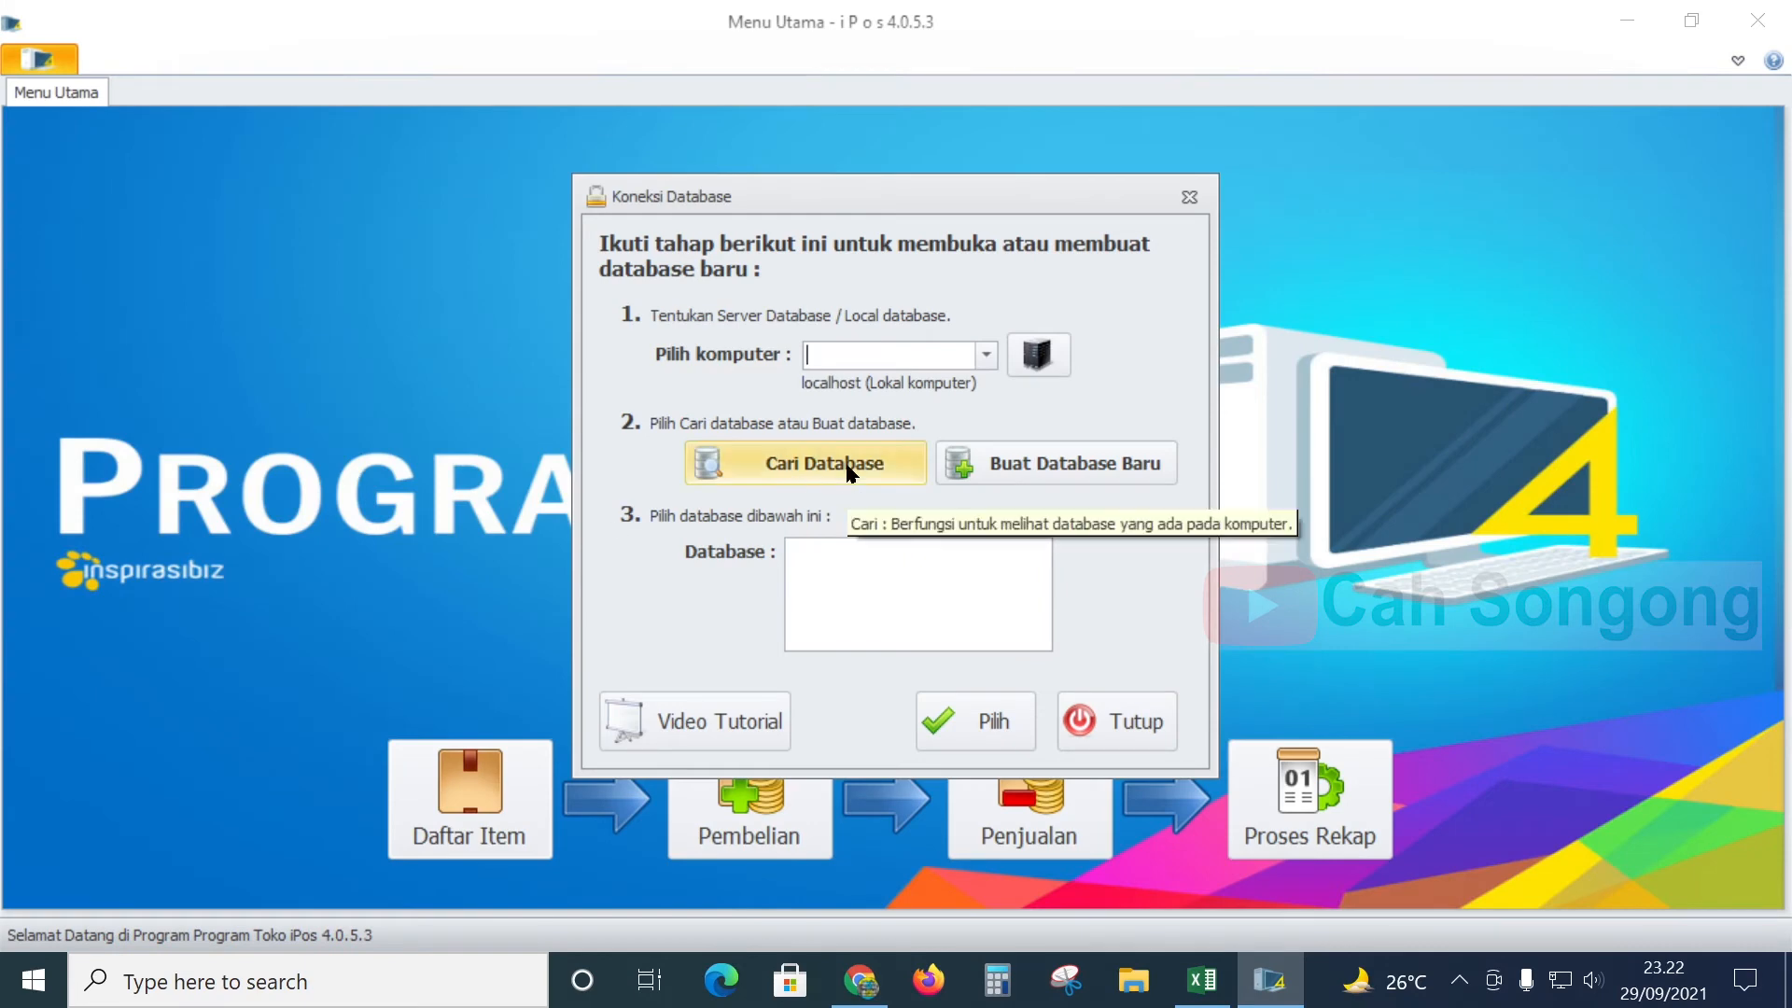
left_click(850, 474)
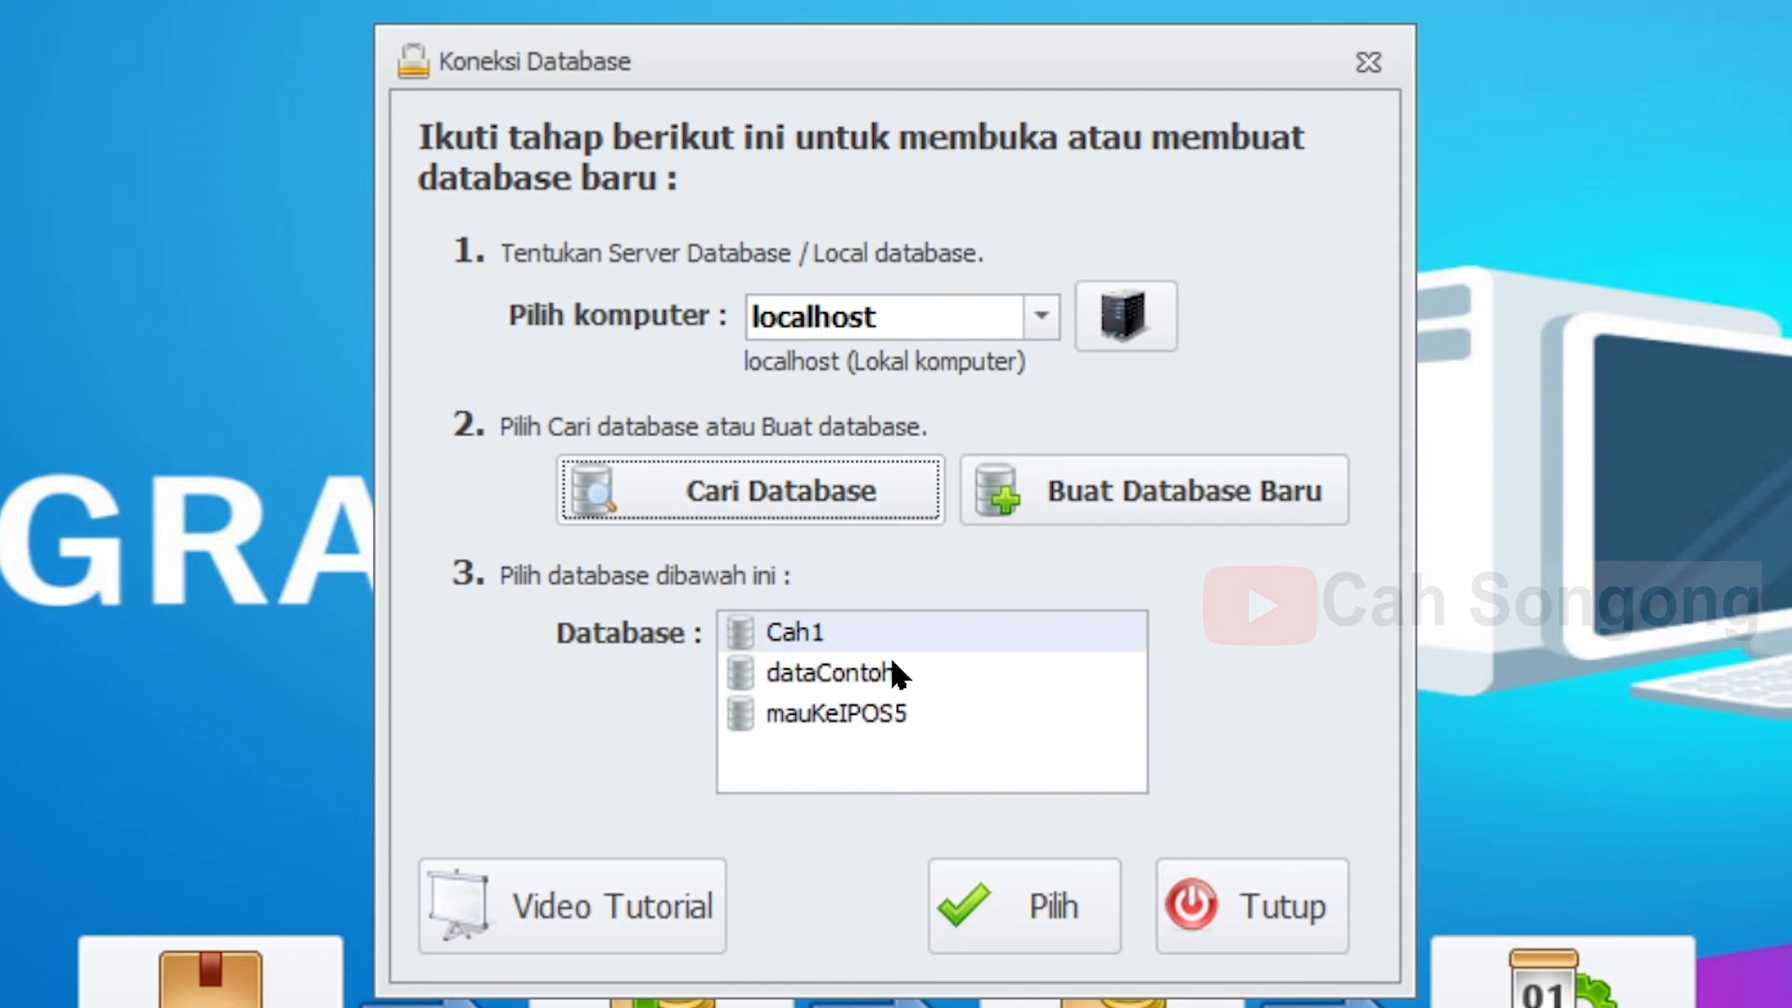
left_click(886, 673)
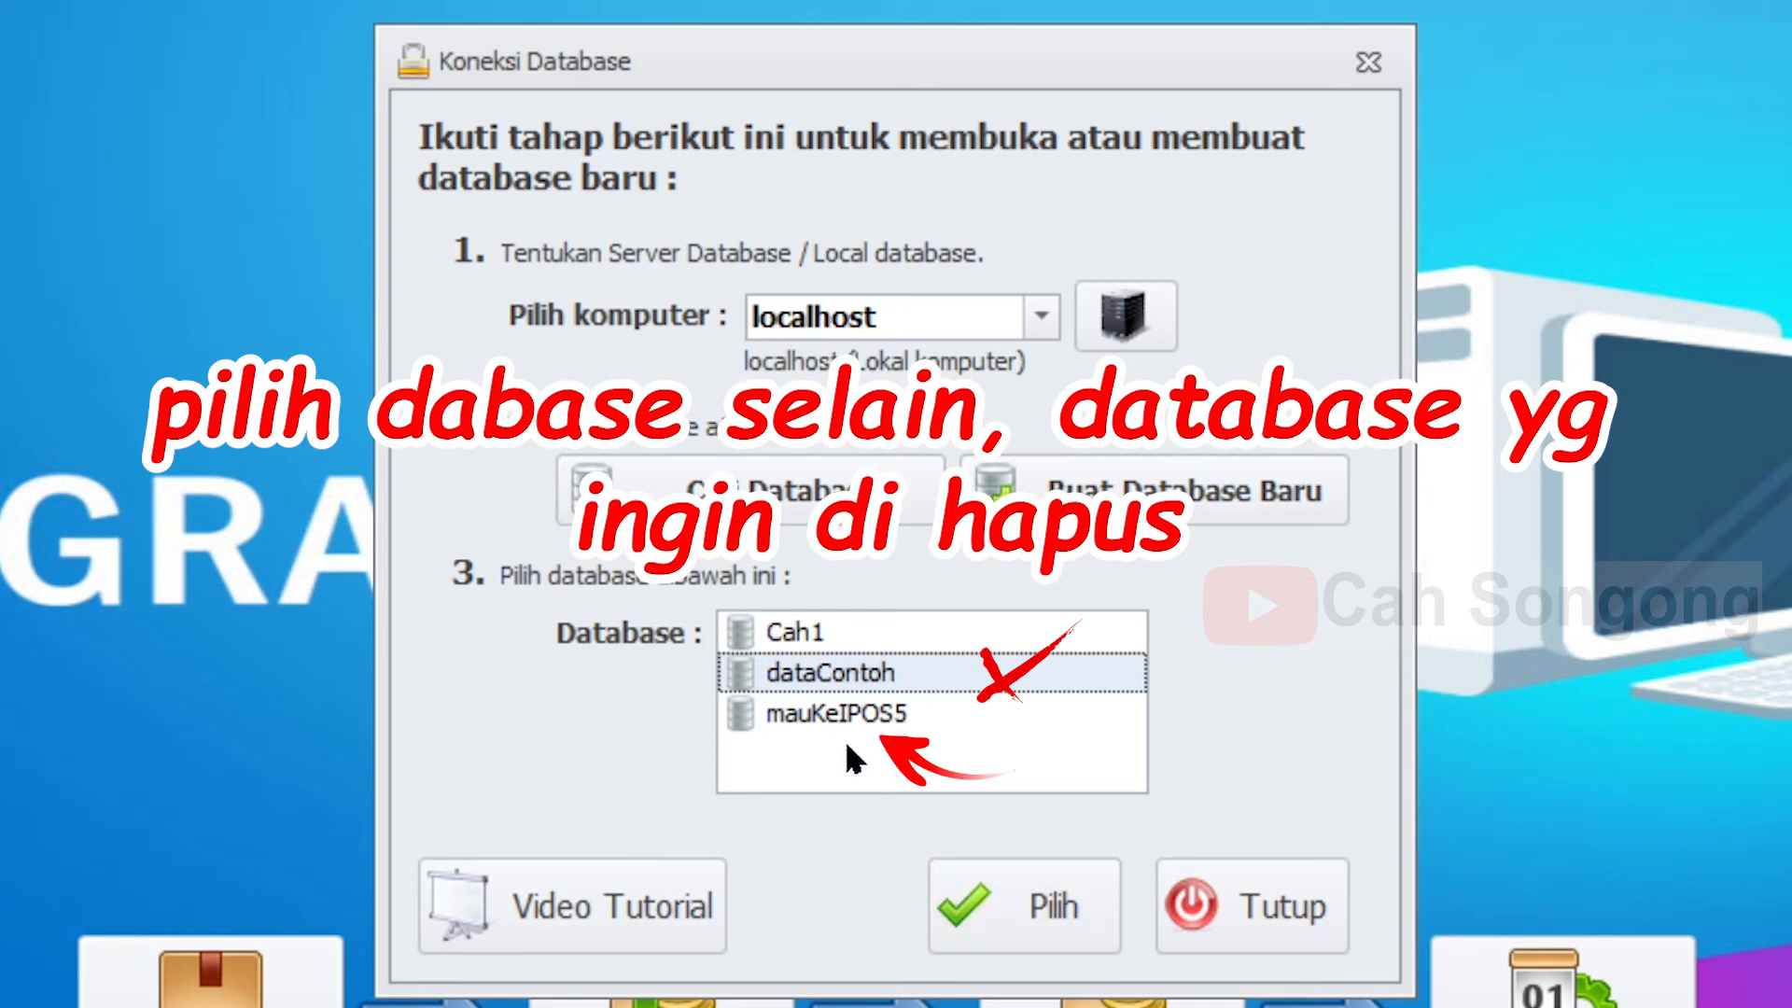
left_click(794, 642)
left_click(884, 717)
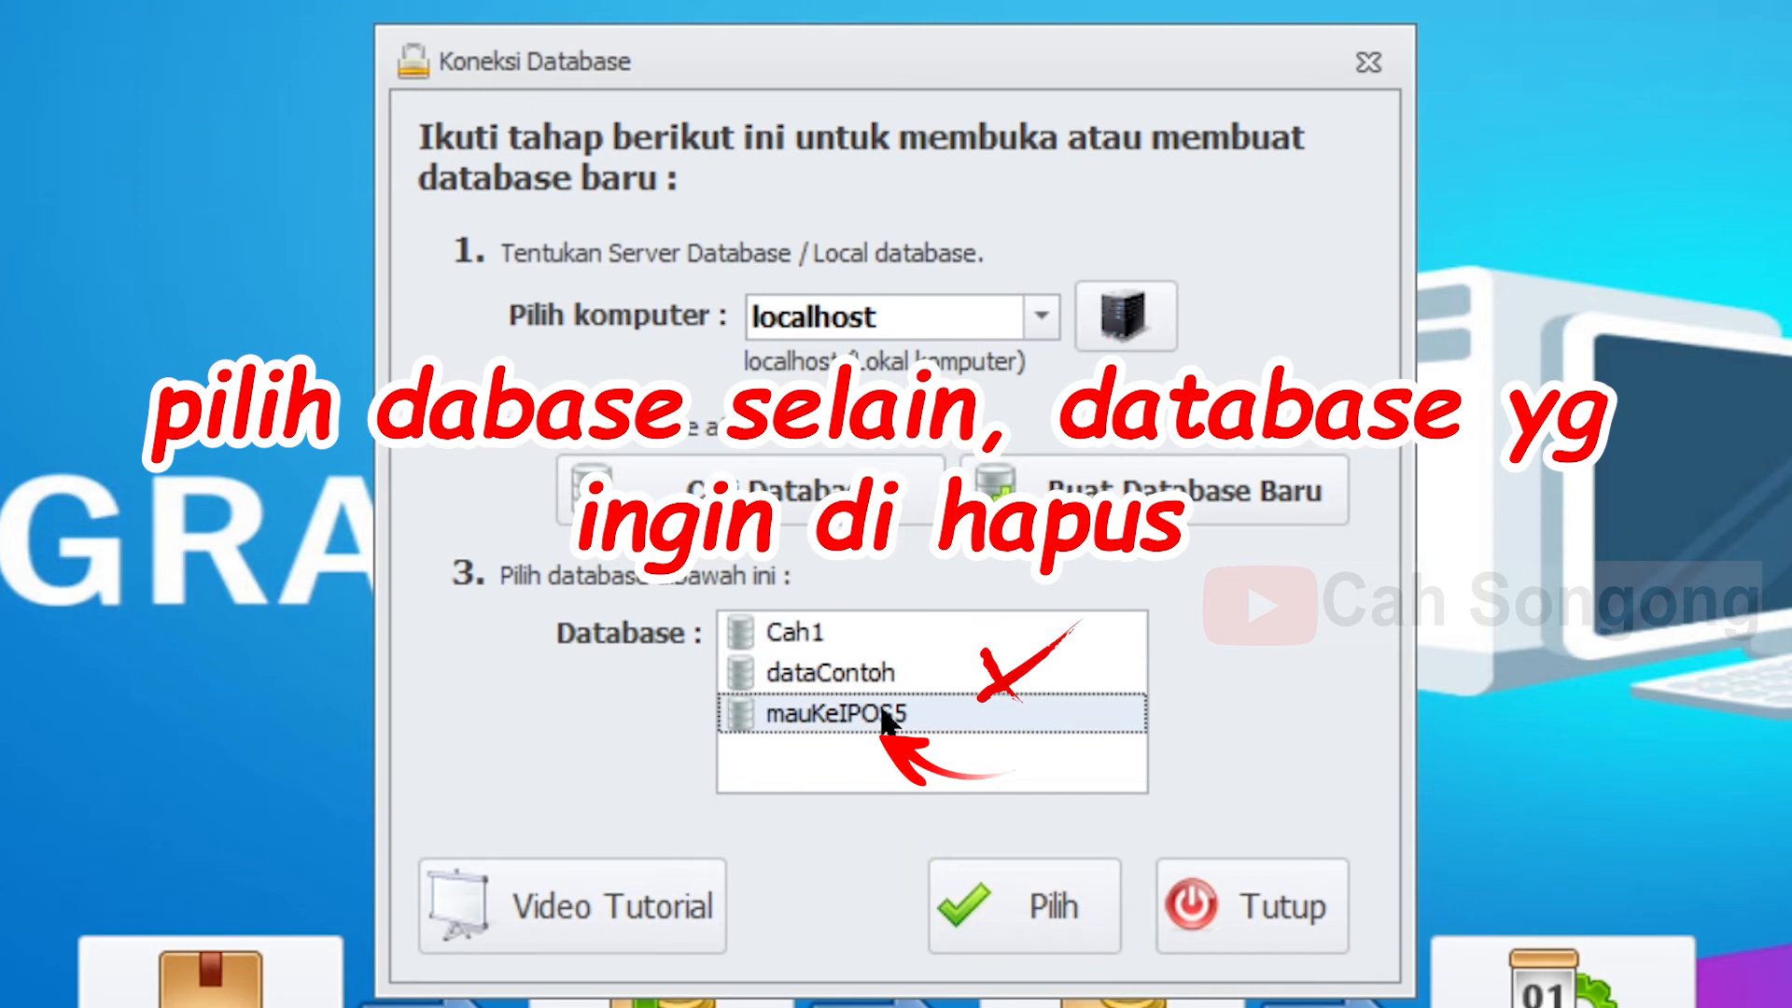
left_click(1047, 896)
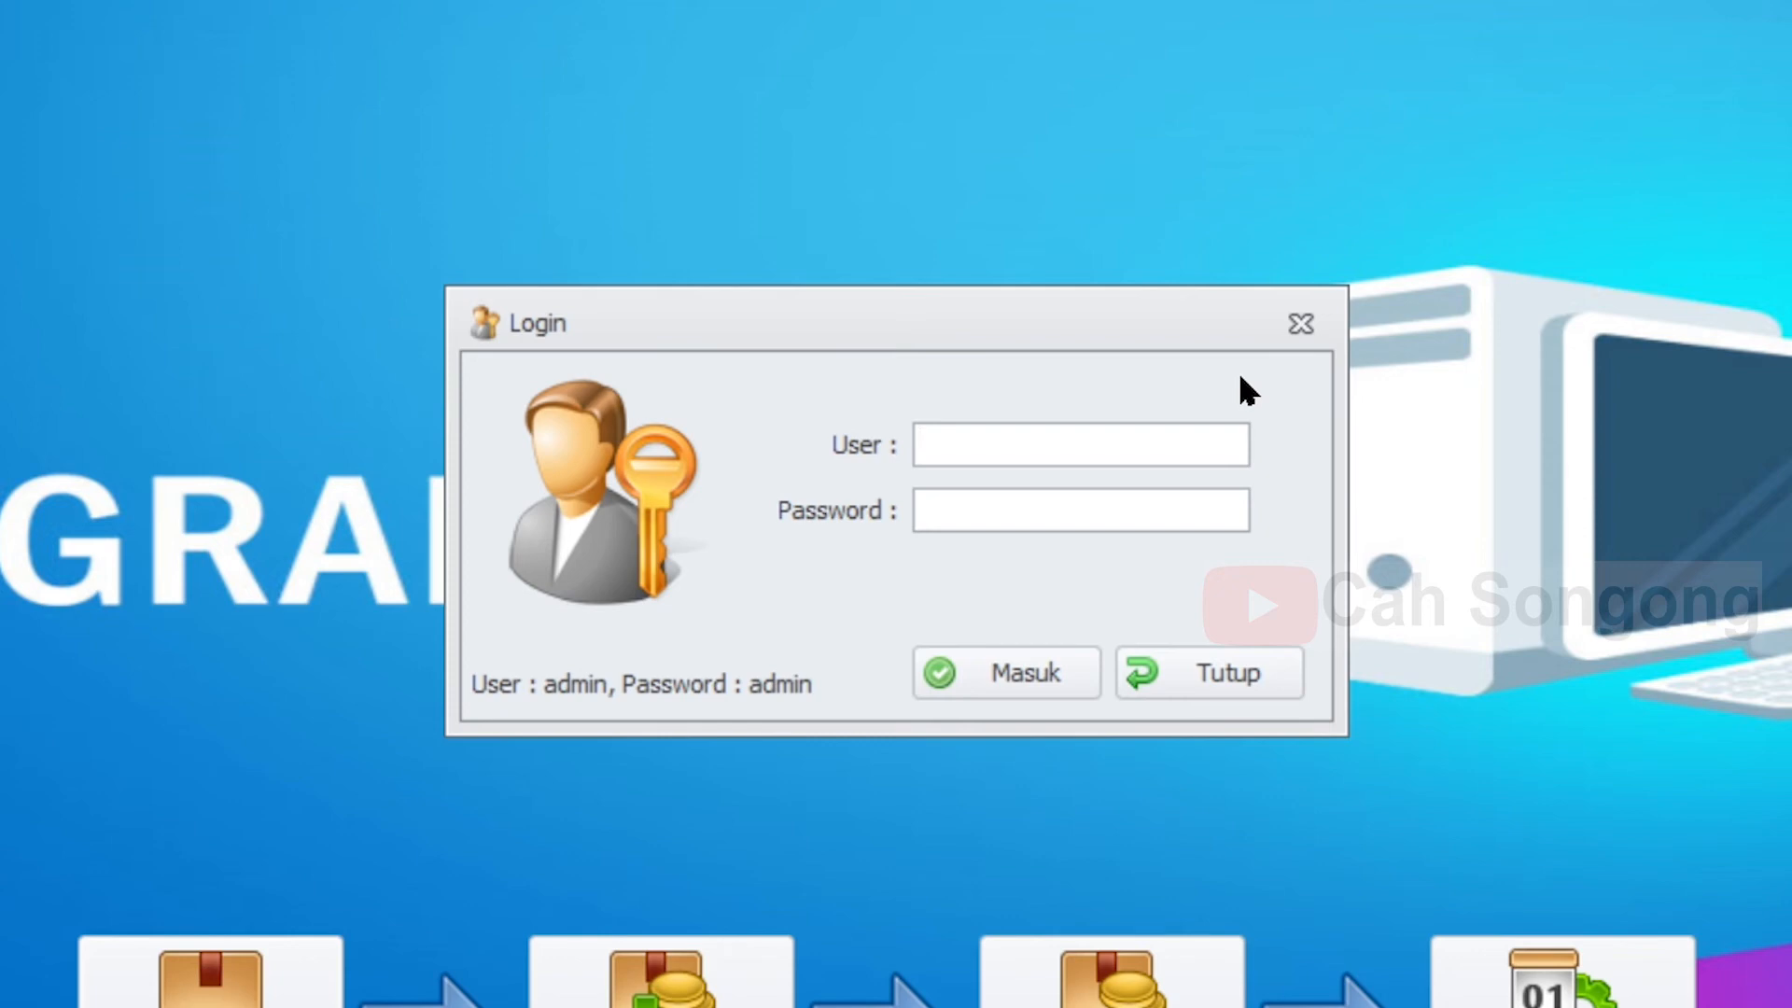
- Log in as admin and open Pengaturan DB, listing Cah1, dataContoh and mauKeIPOS5
type("admin")
key("Tab")
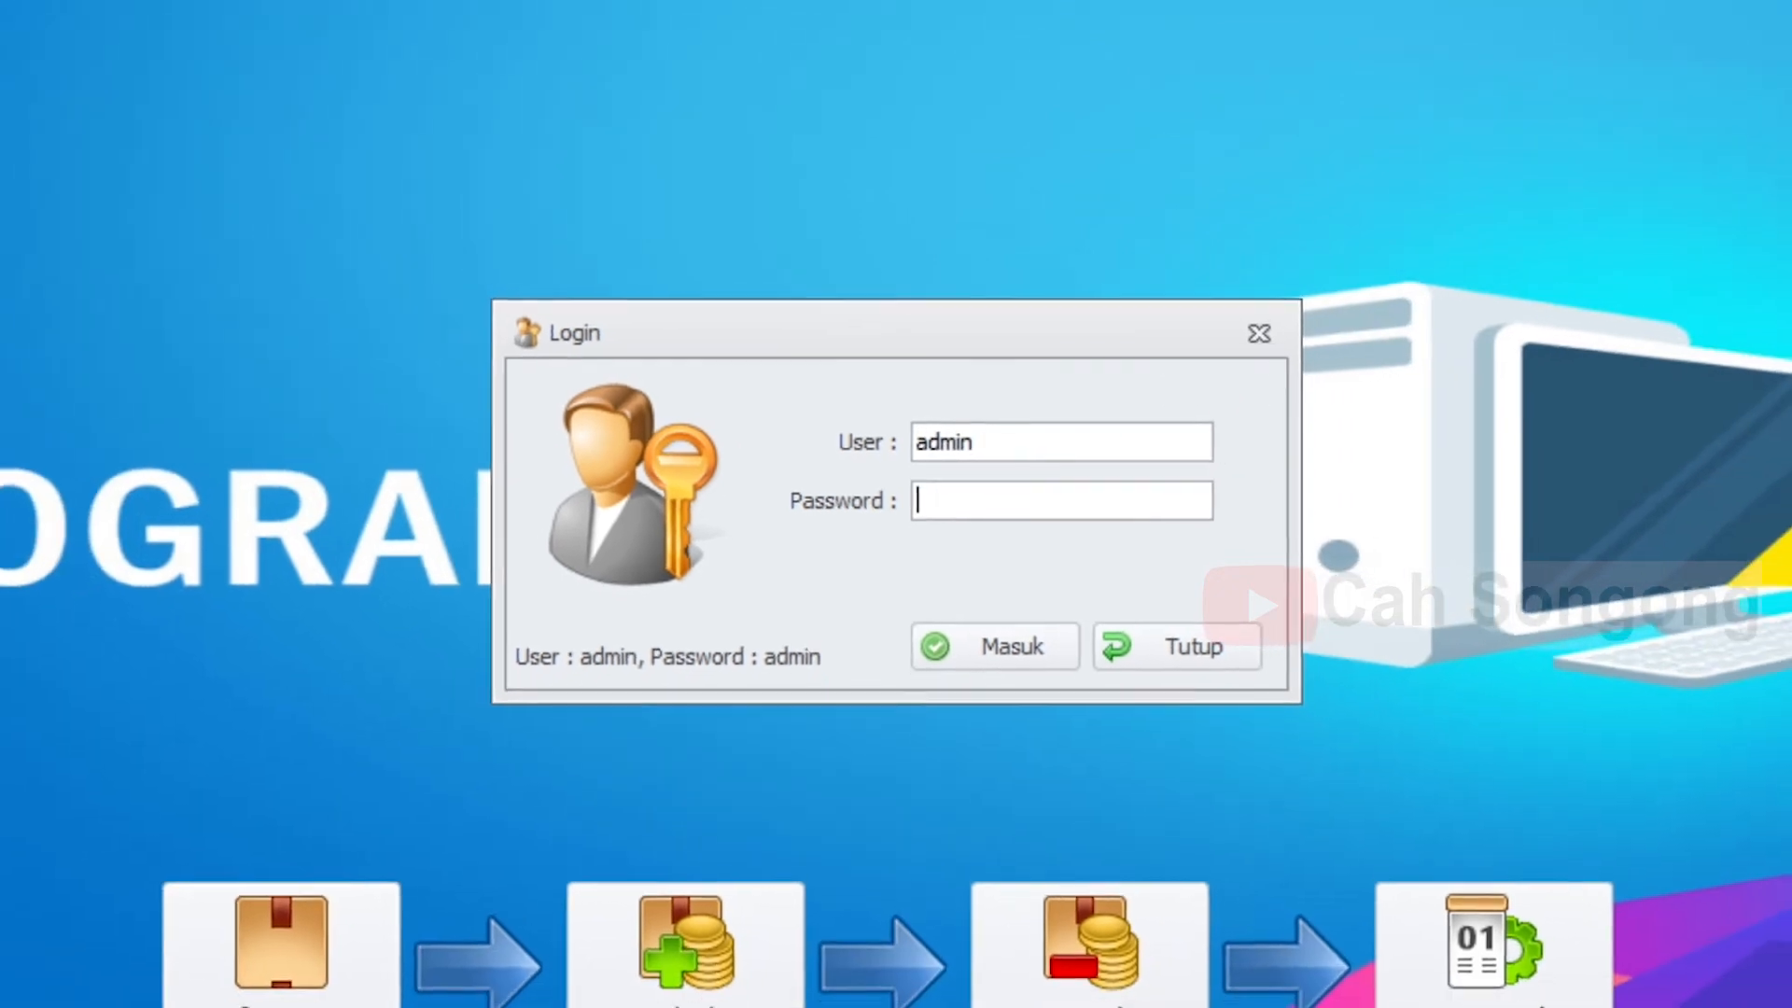
type("admin")
key("Return")
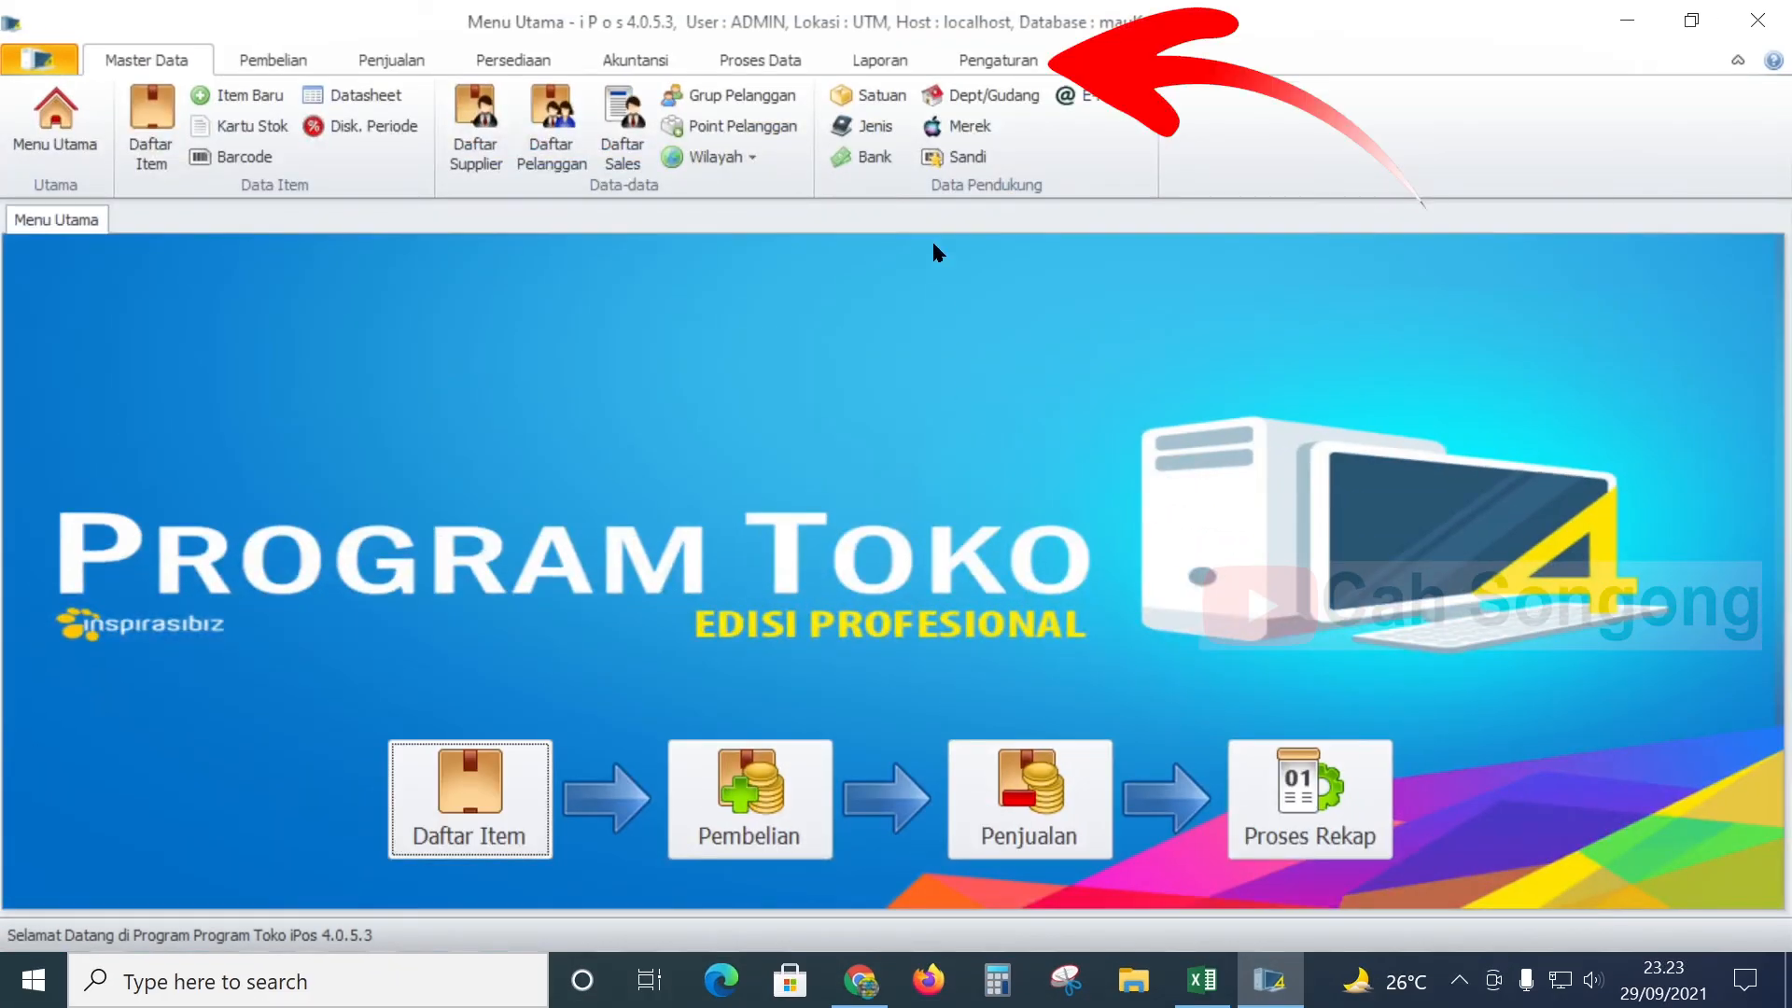
left_click(989, 67)
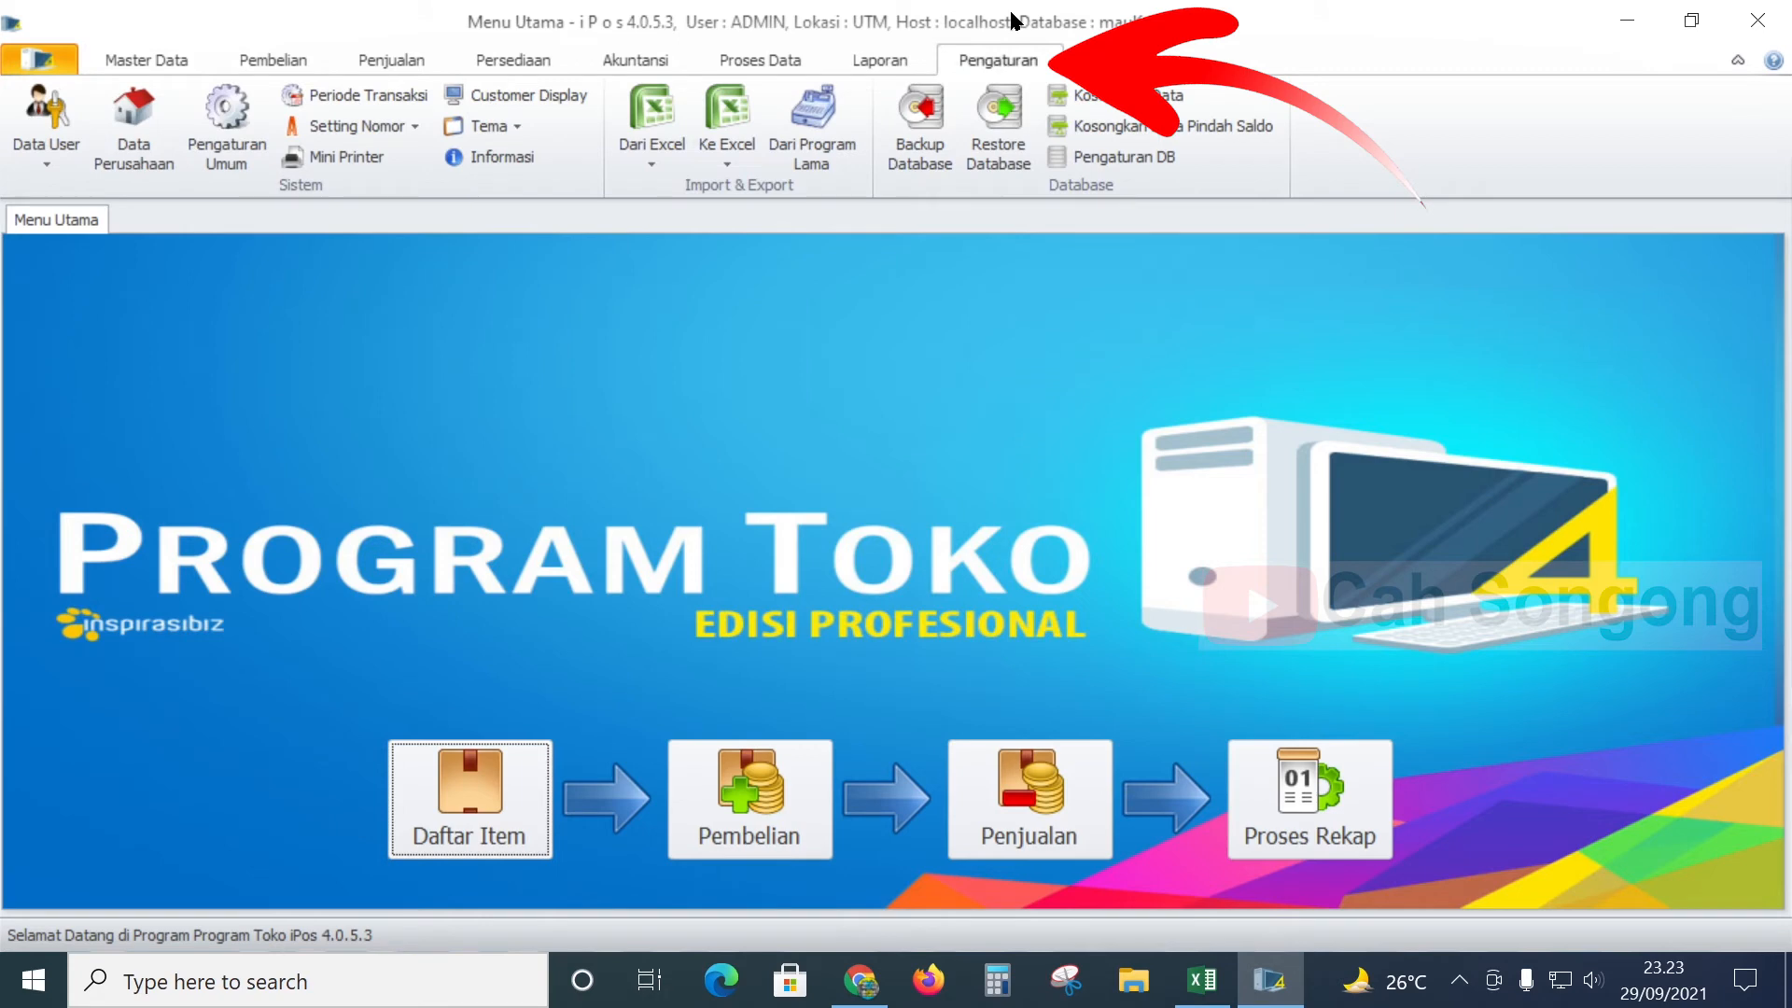
left_click(1162, 164)
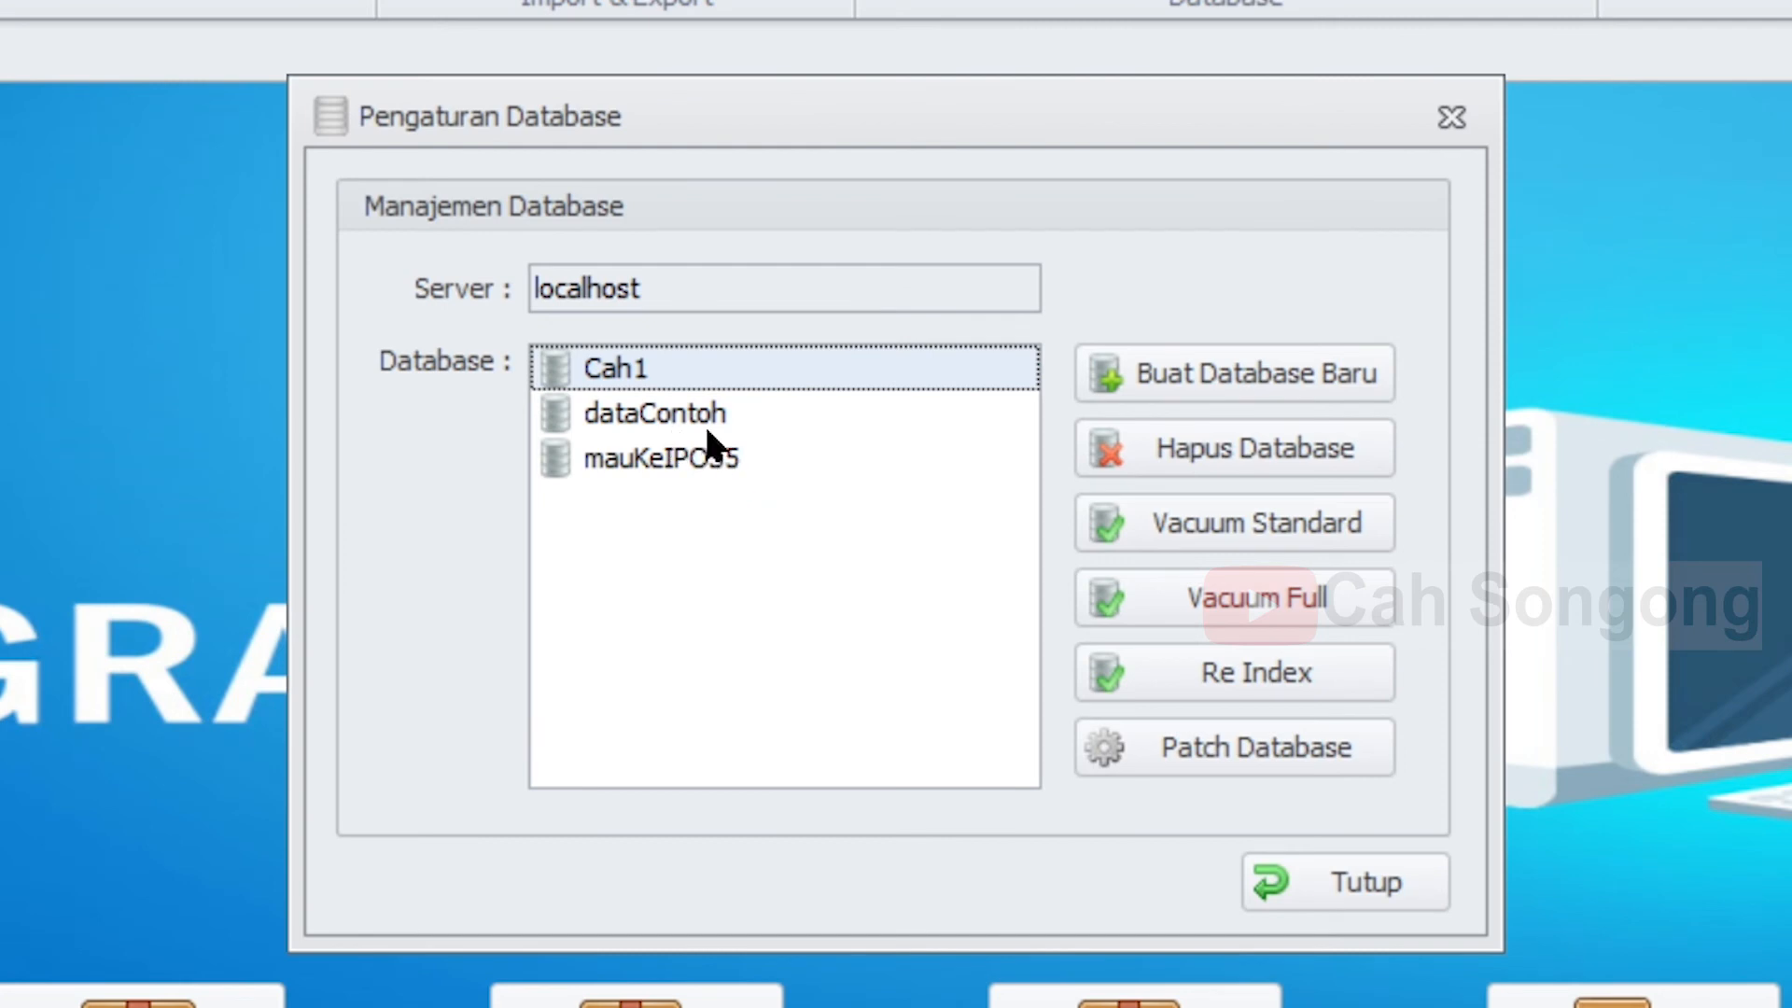
- Delete dataContoh from the localhost database list and confirm the deletion
left_click(698, 420)
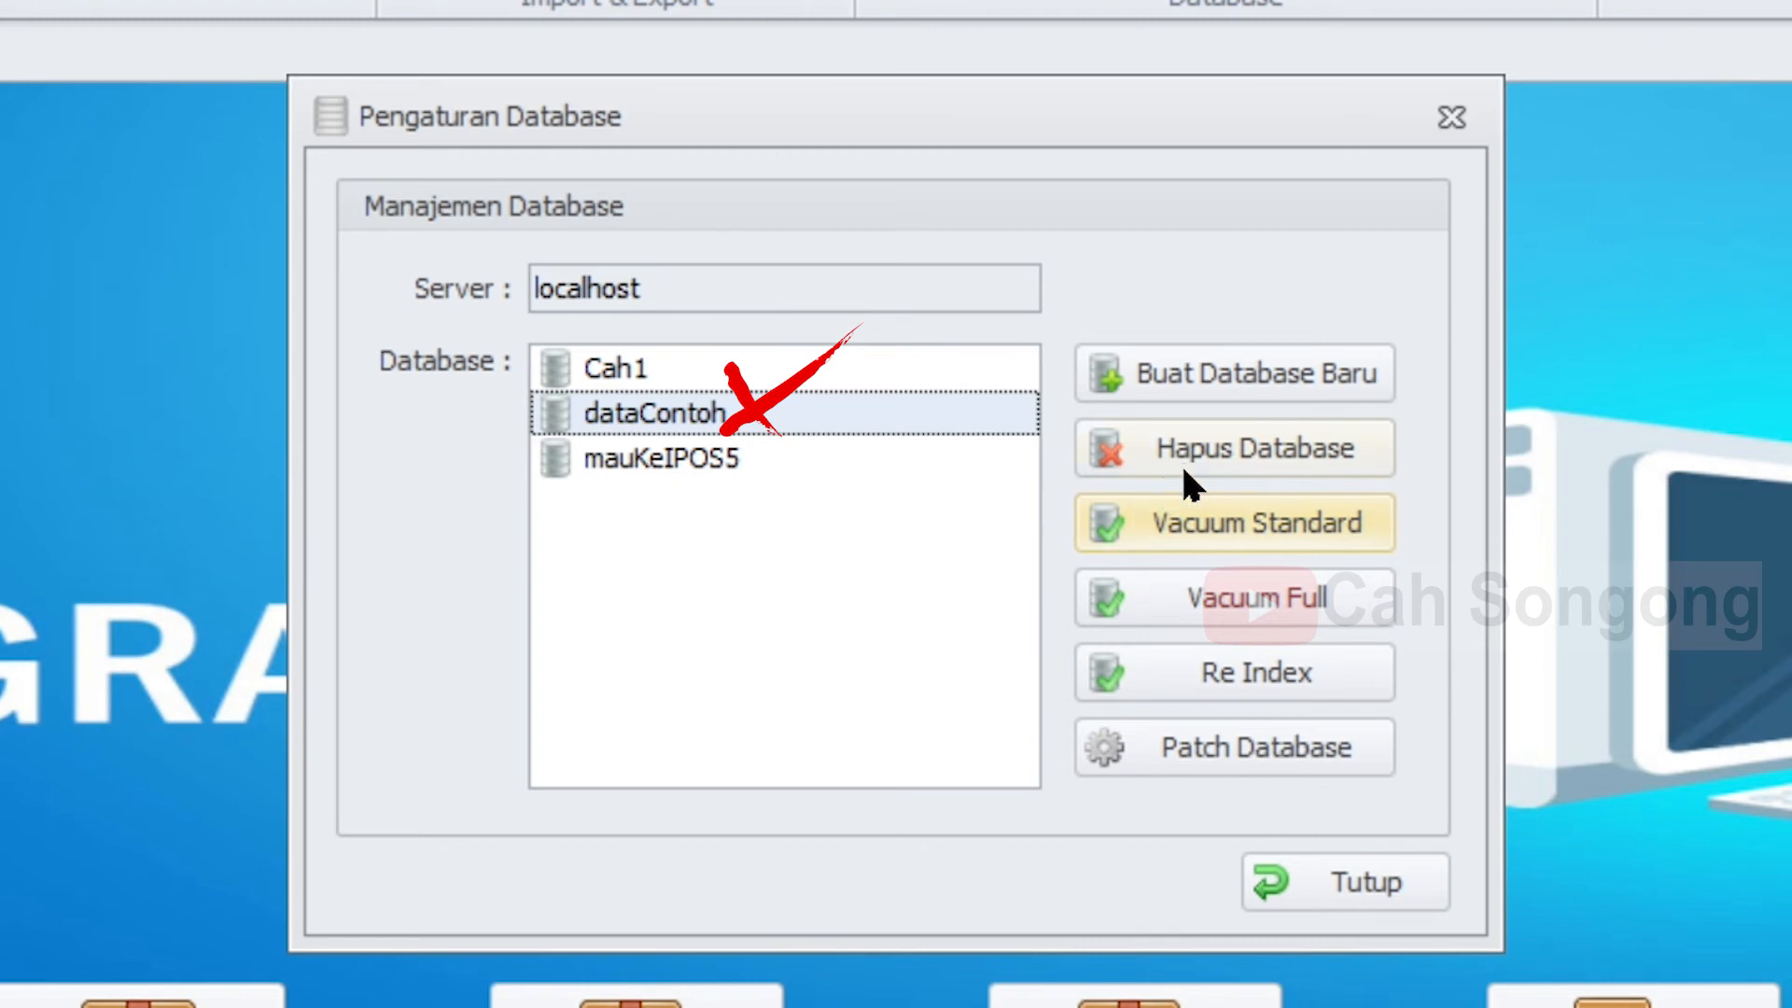
left_click(1251, 453)
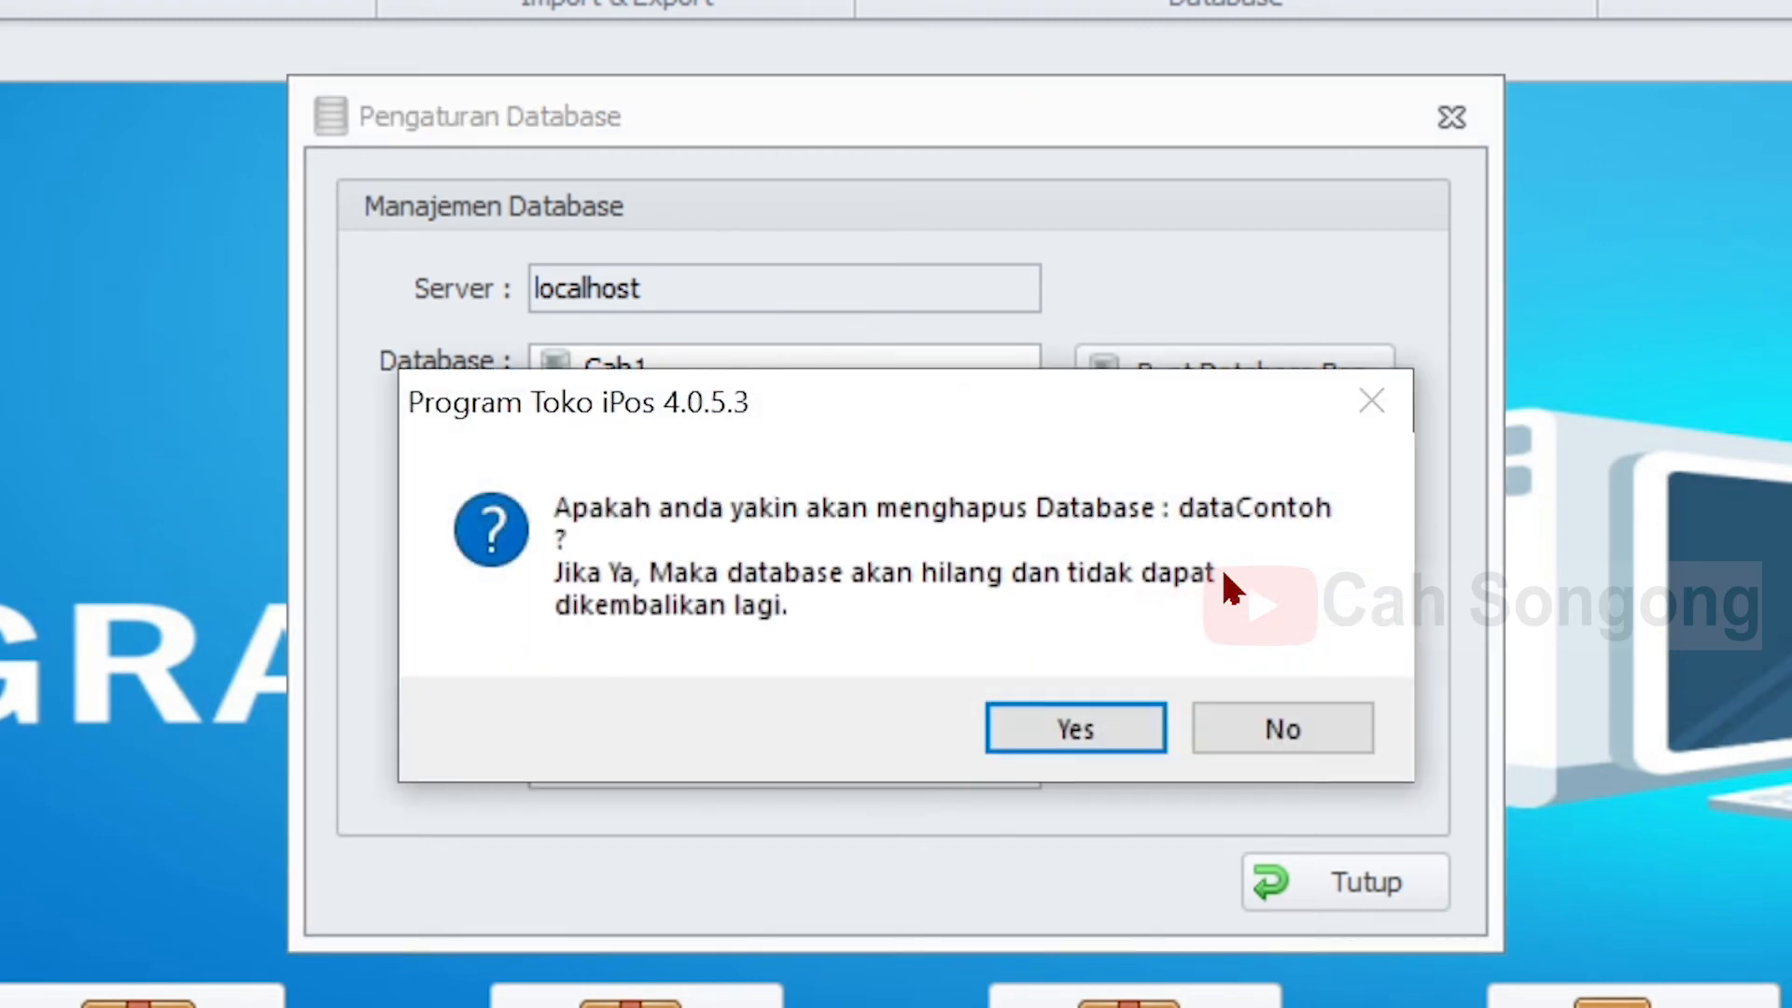
left_click(1103, 744)
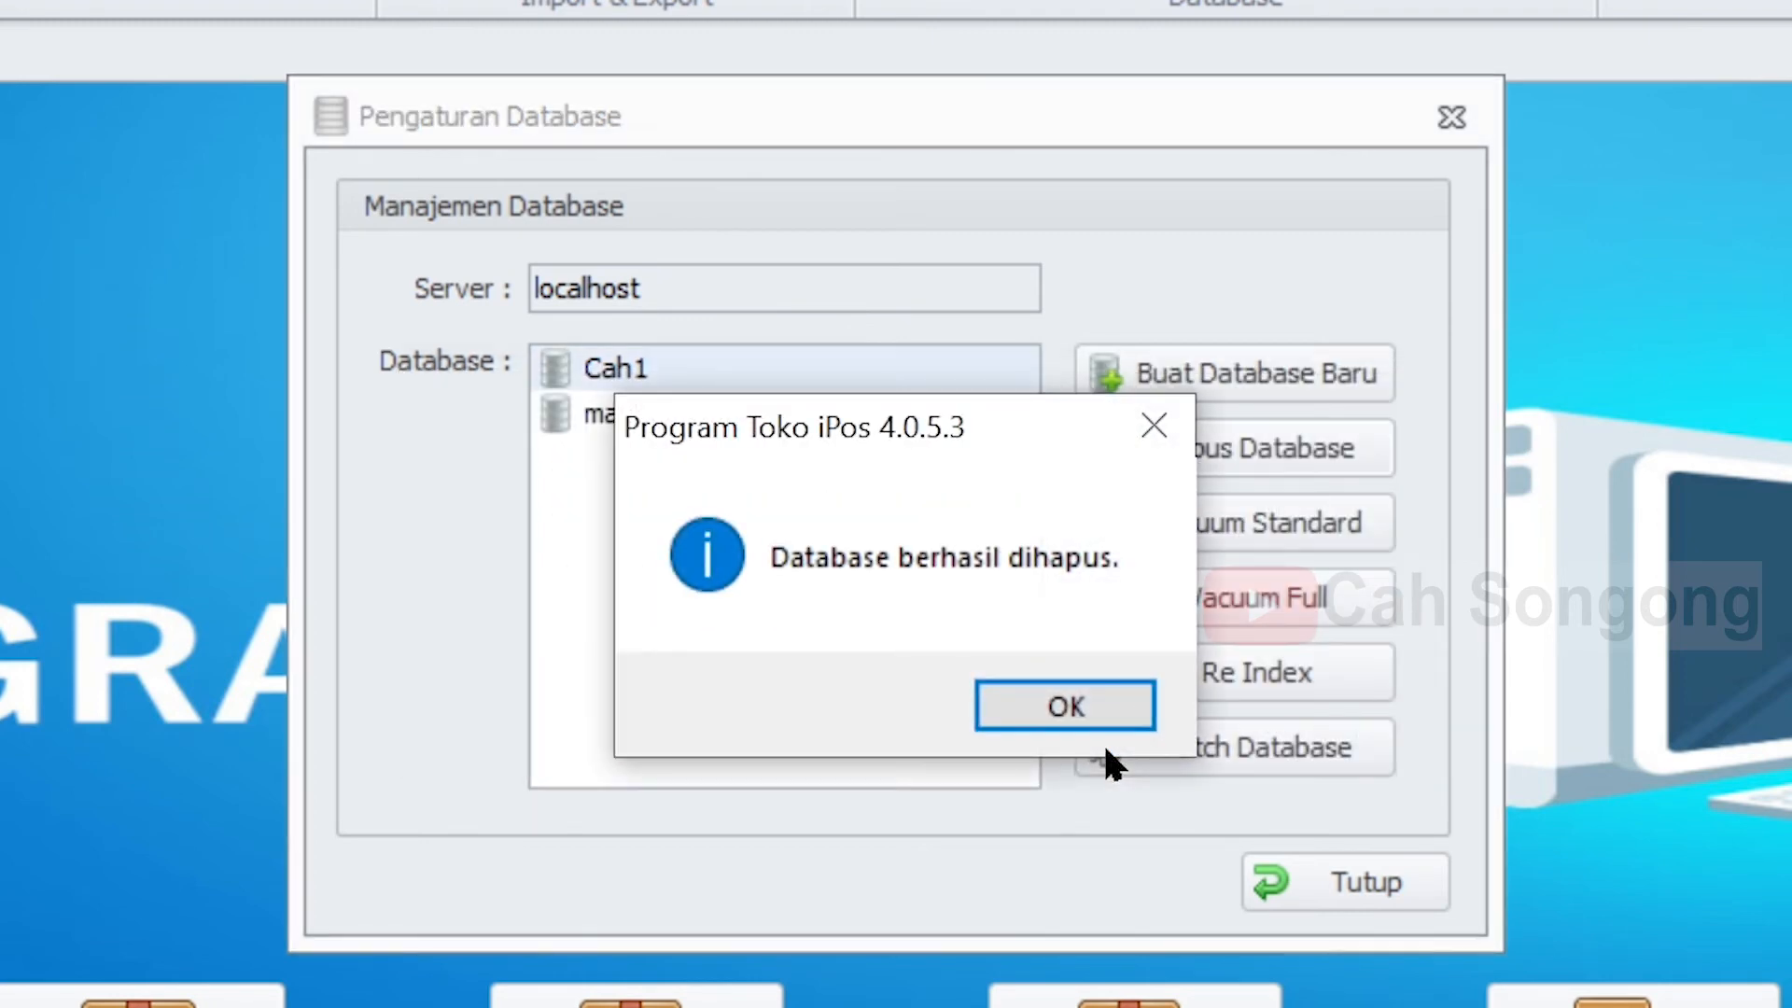
left_click(1071, 713)
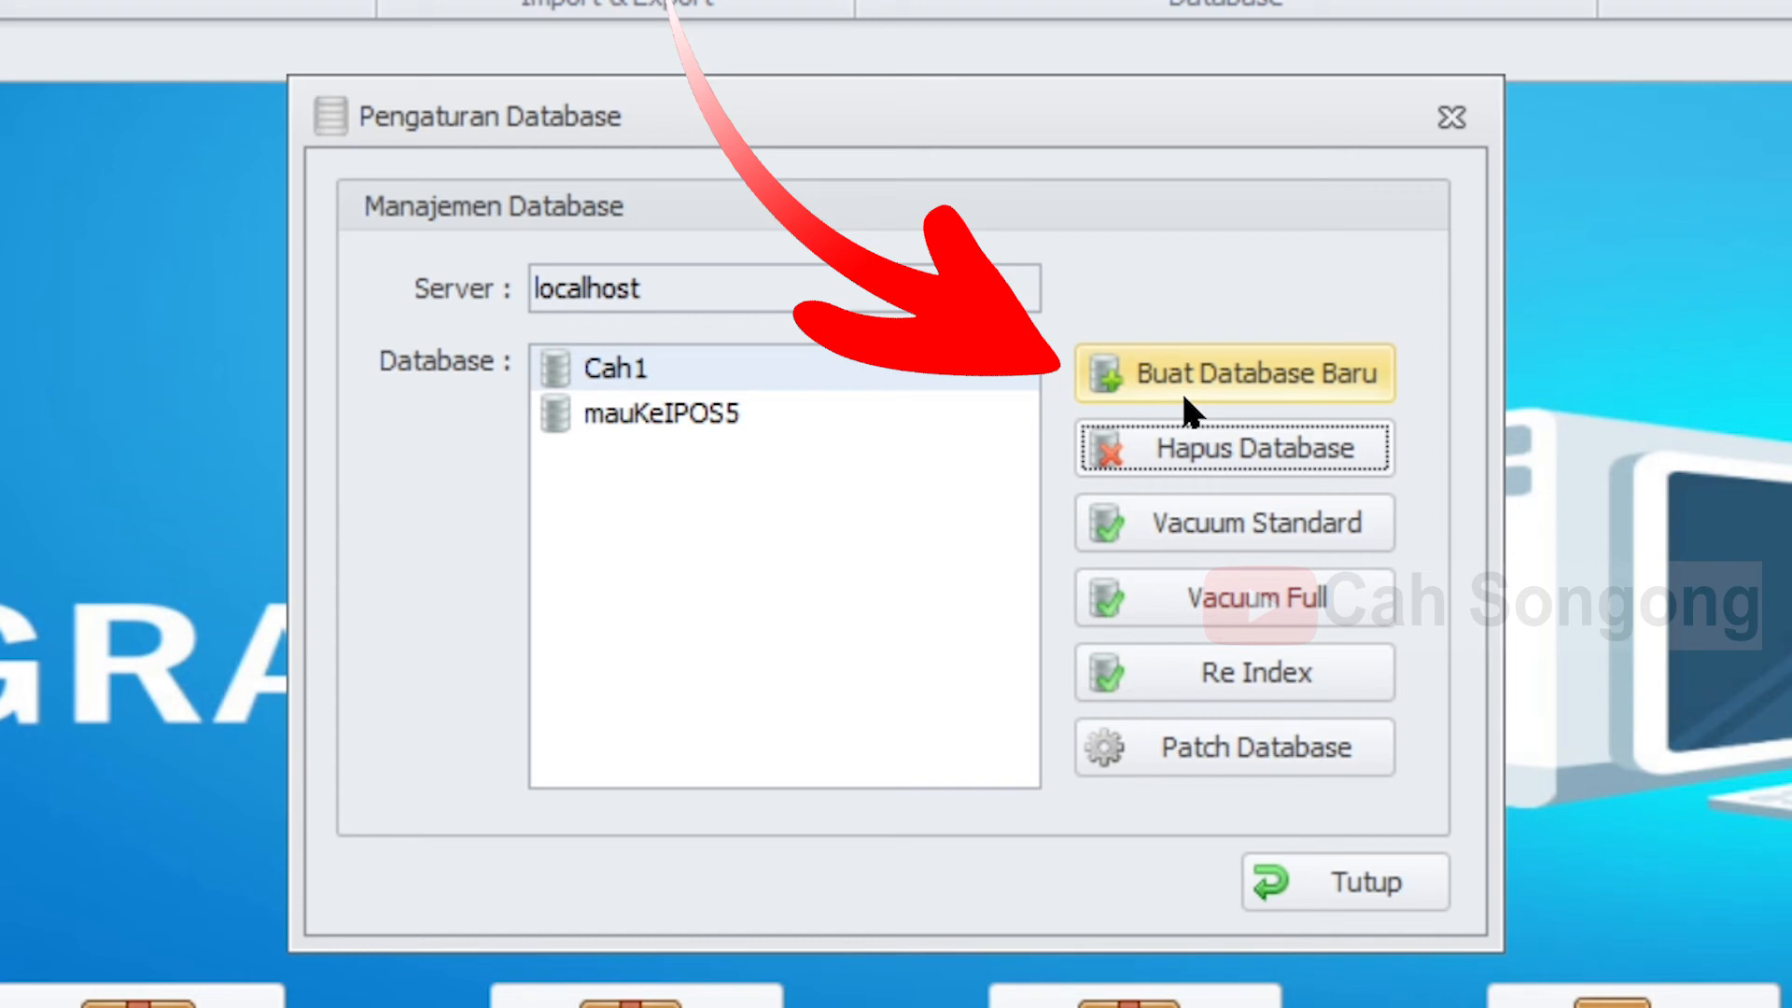
- Create a new database named DataBaru, close database management and exit iPos
left_click(1288, 378)
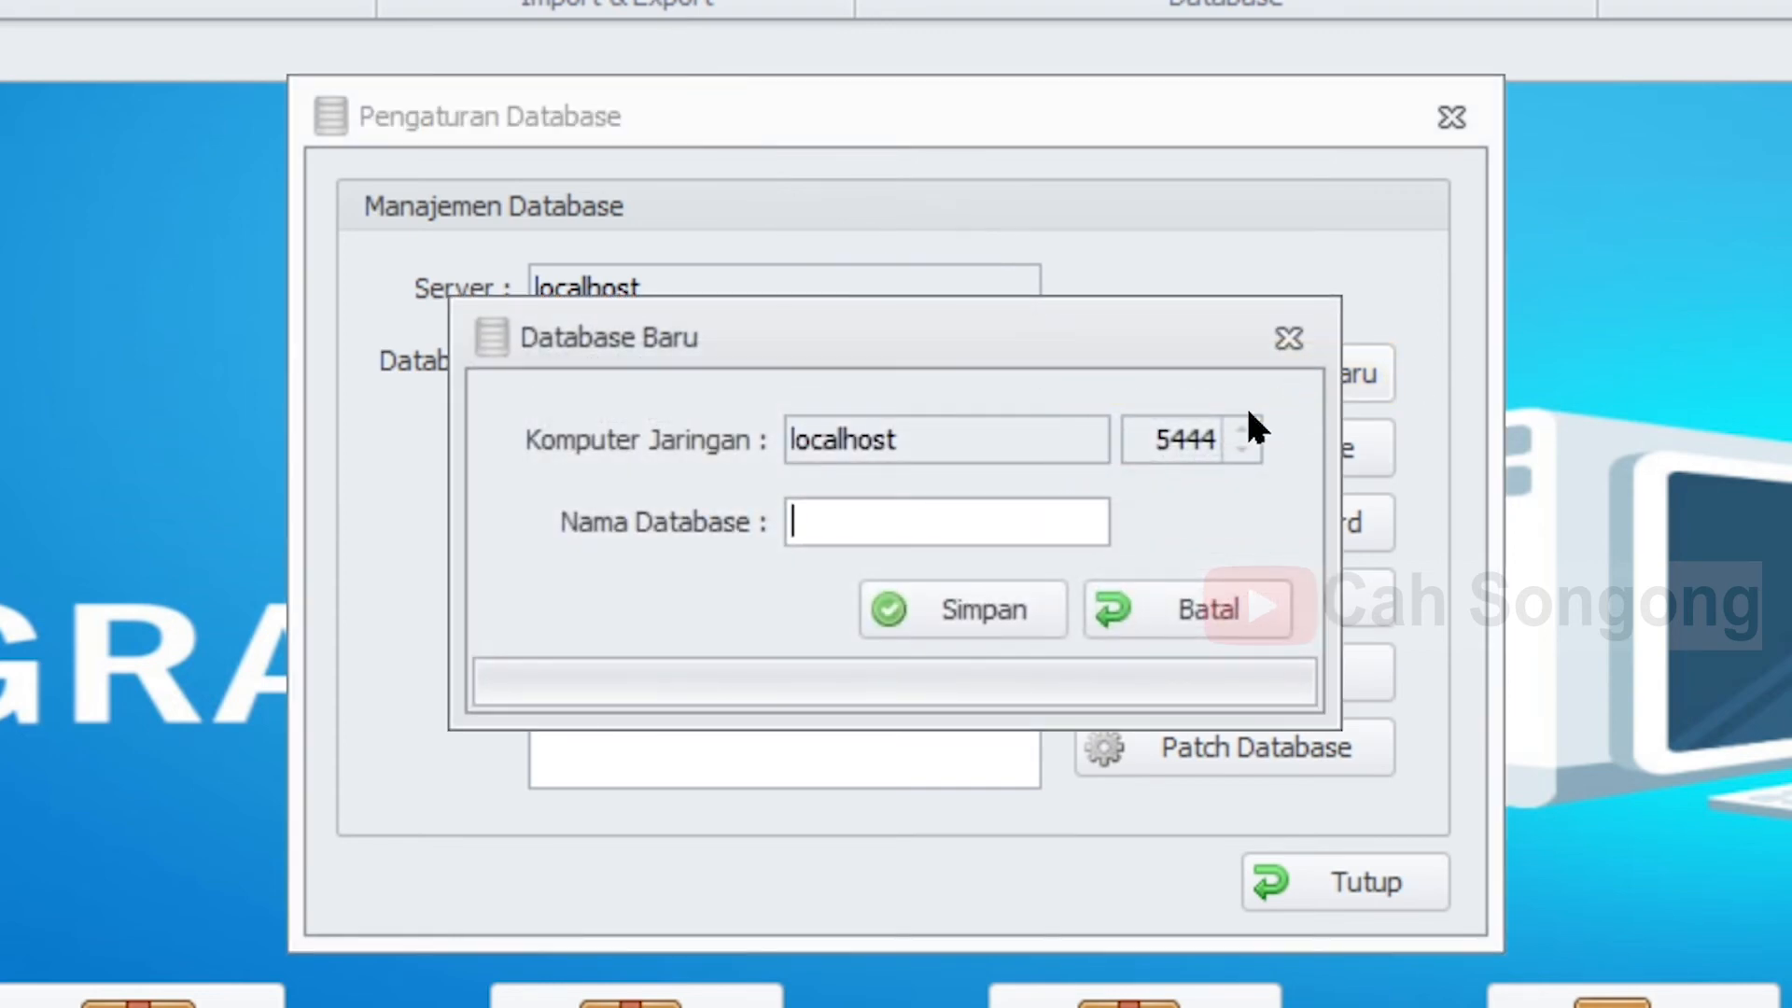
type("DataBaru")
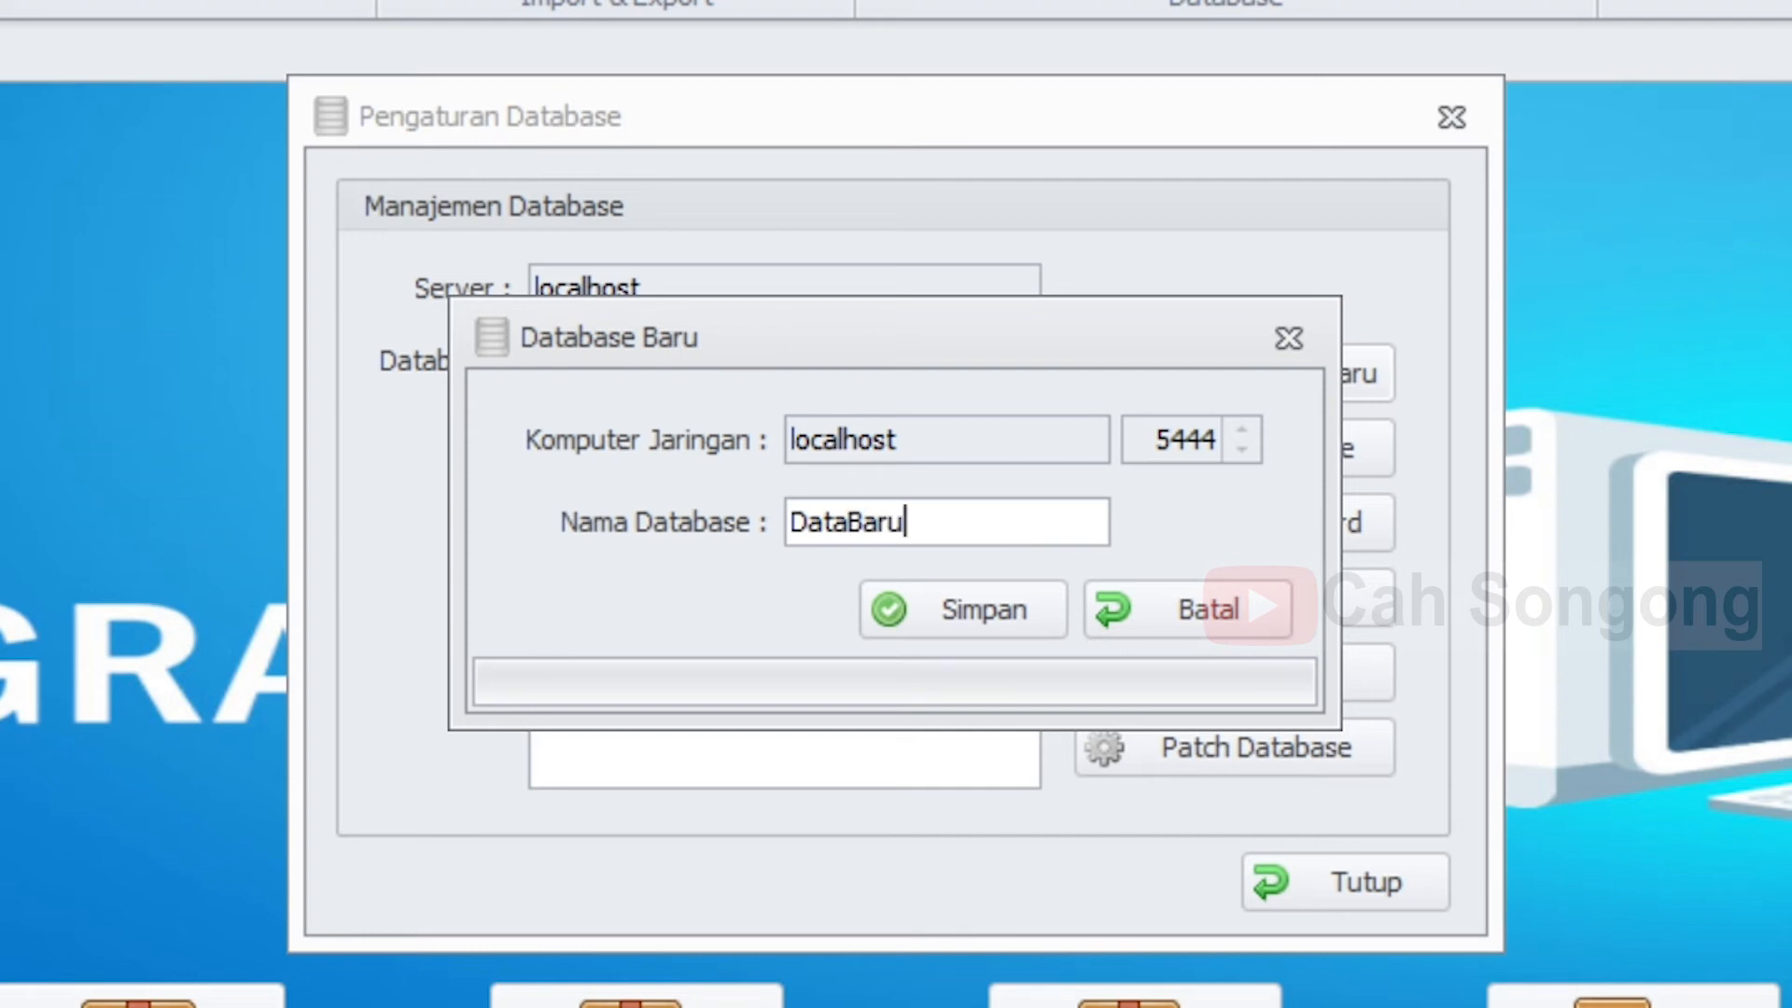
left_click(976, 613)
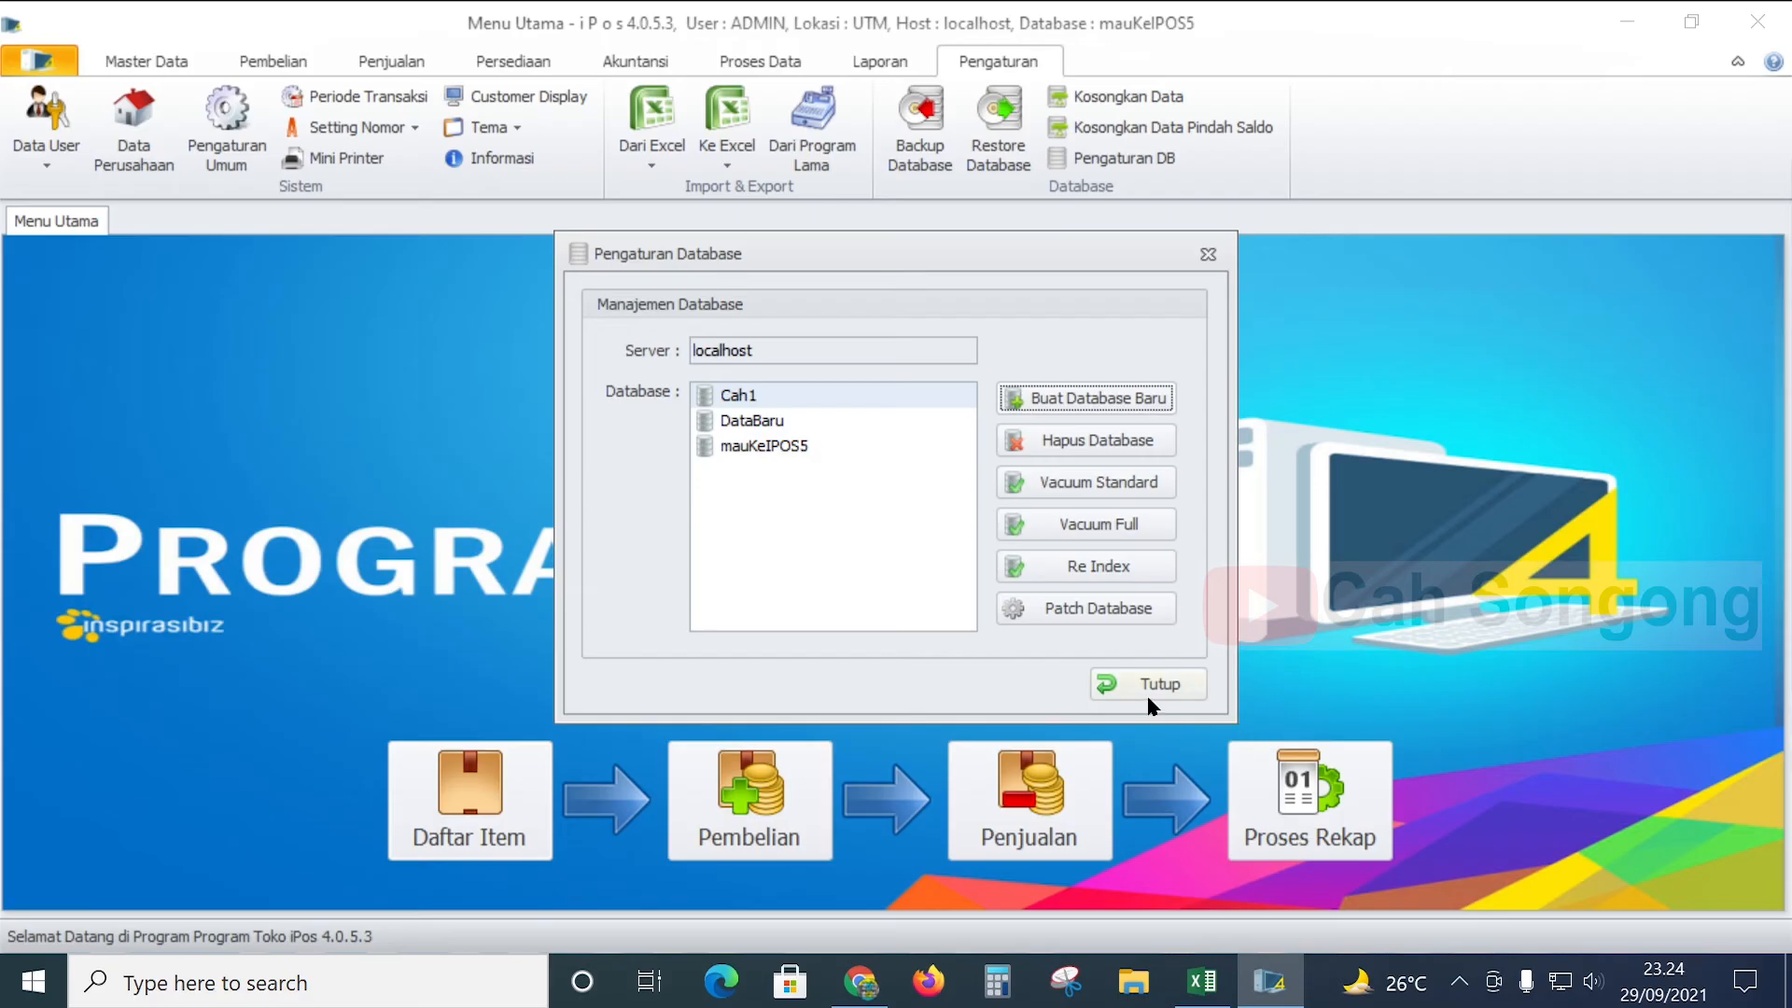
left_click(1344, 882)
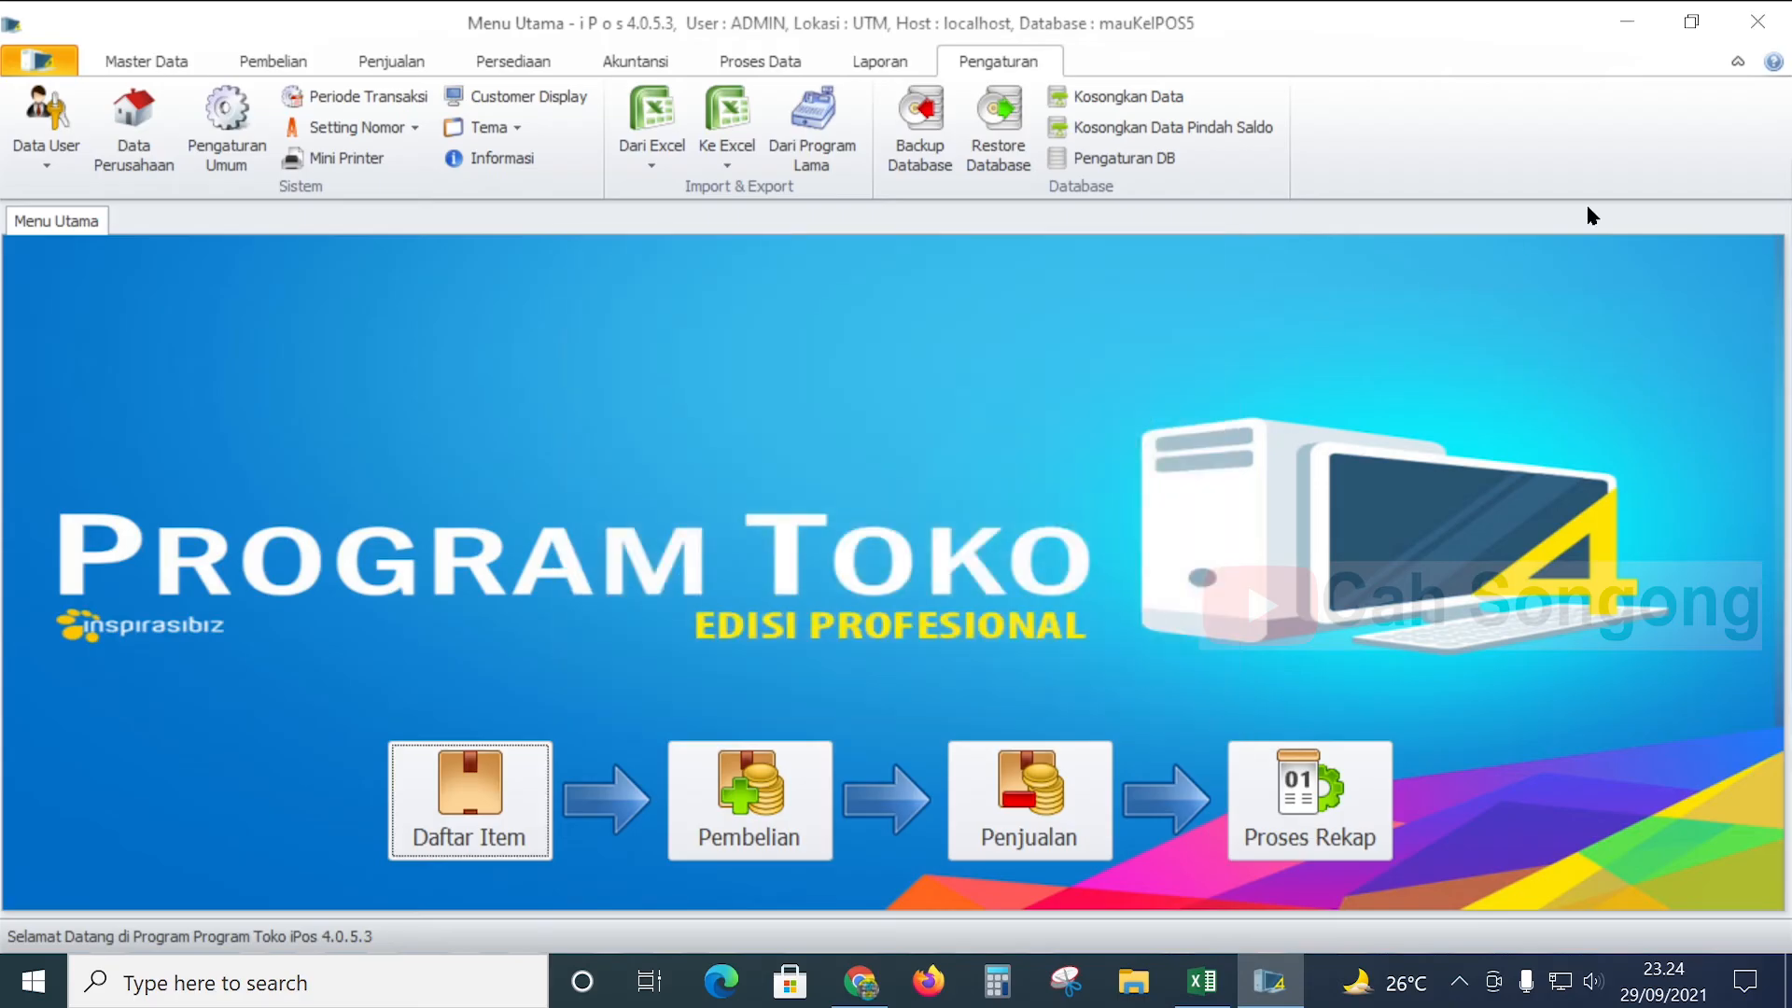
left_click(1756, 20)
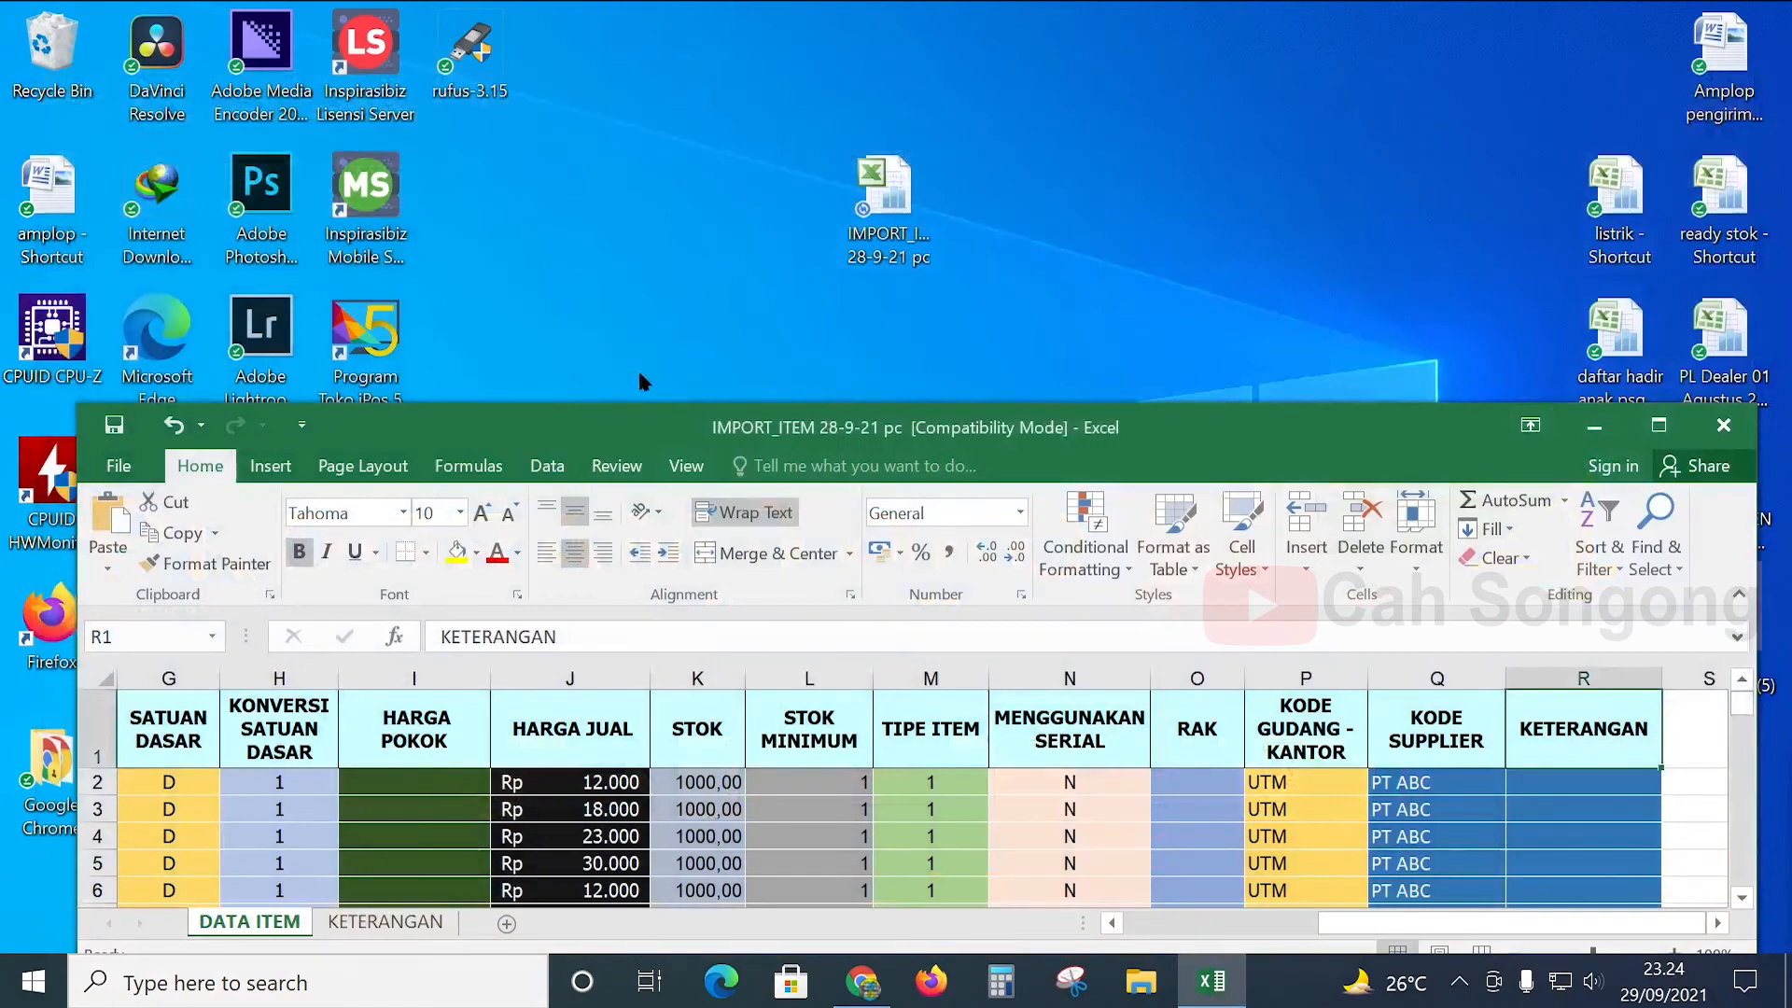
- Minimise Excel, relaunch iPos 4 and open the DataBaru database
right_click(649, 308)
left_click(1591, 425)
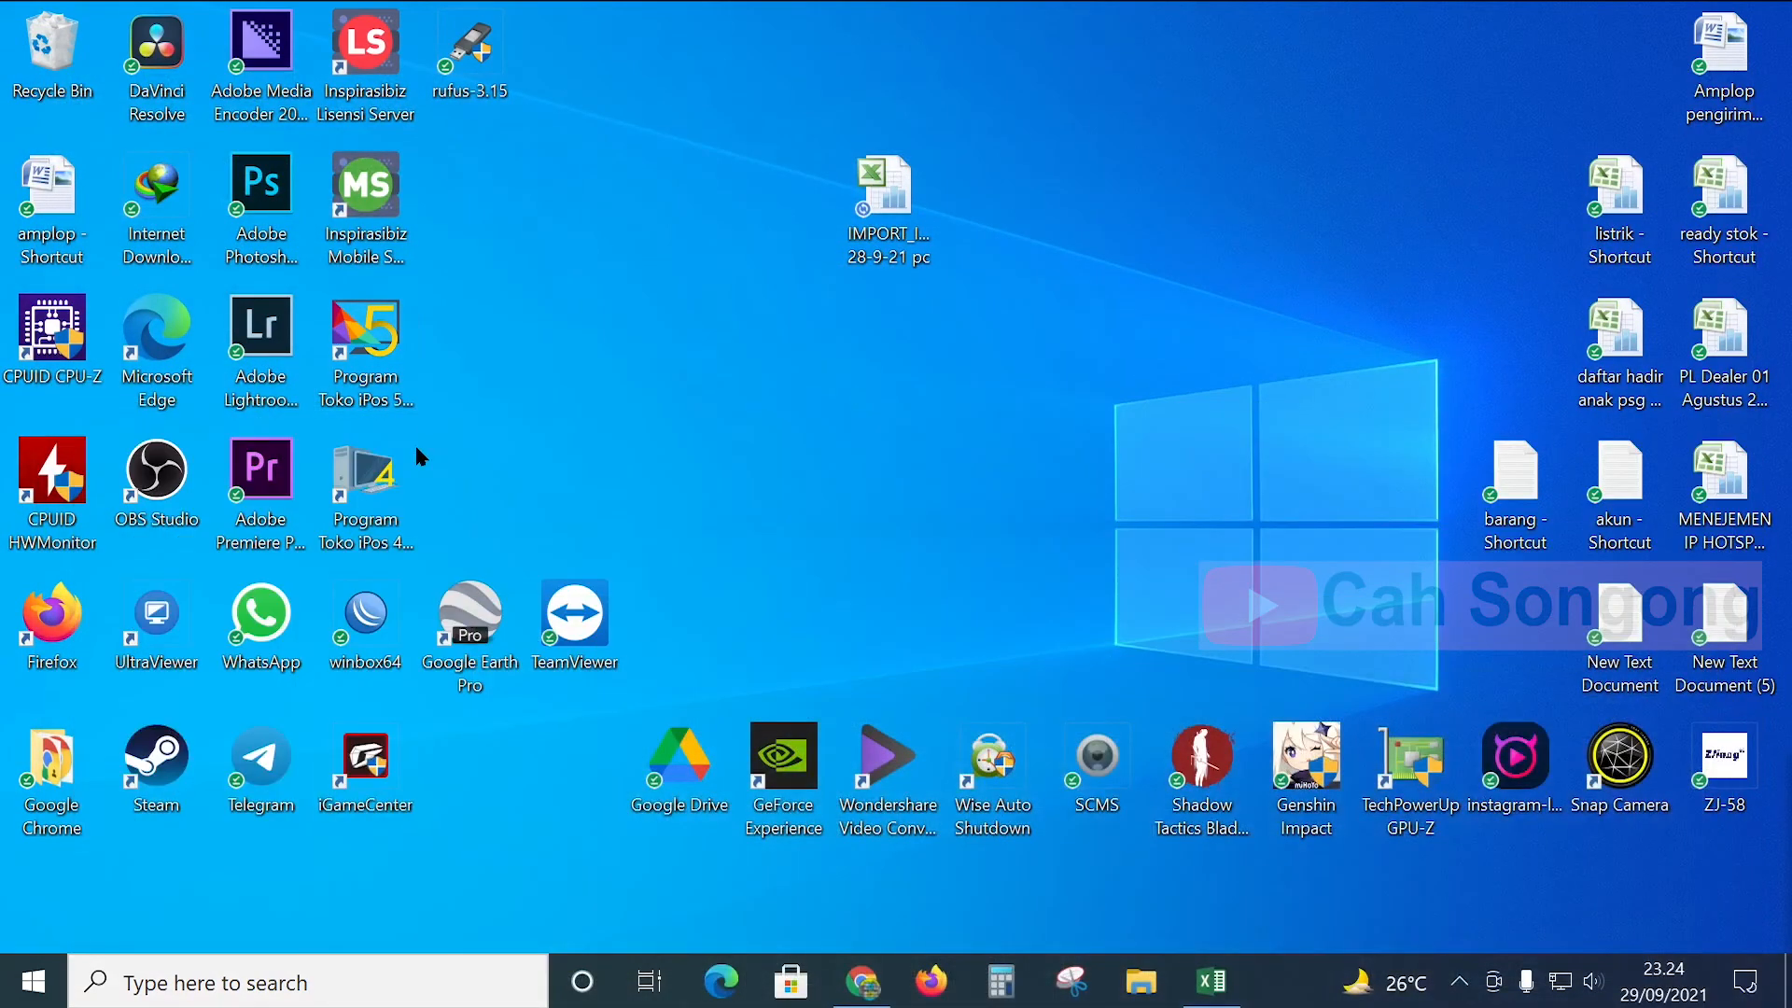
double_click(362, 495)
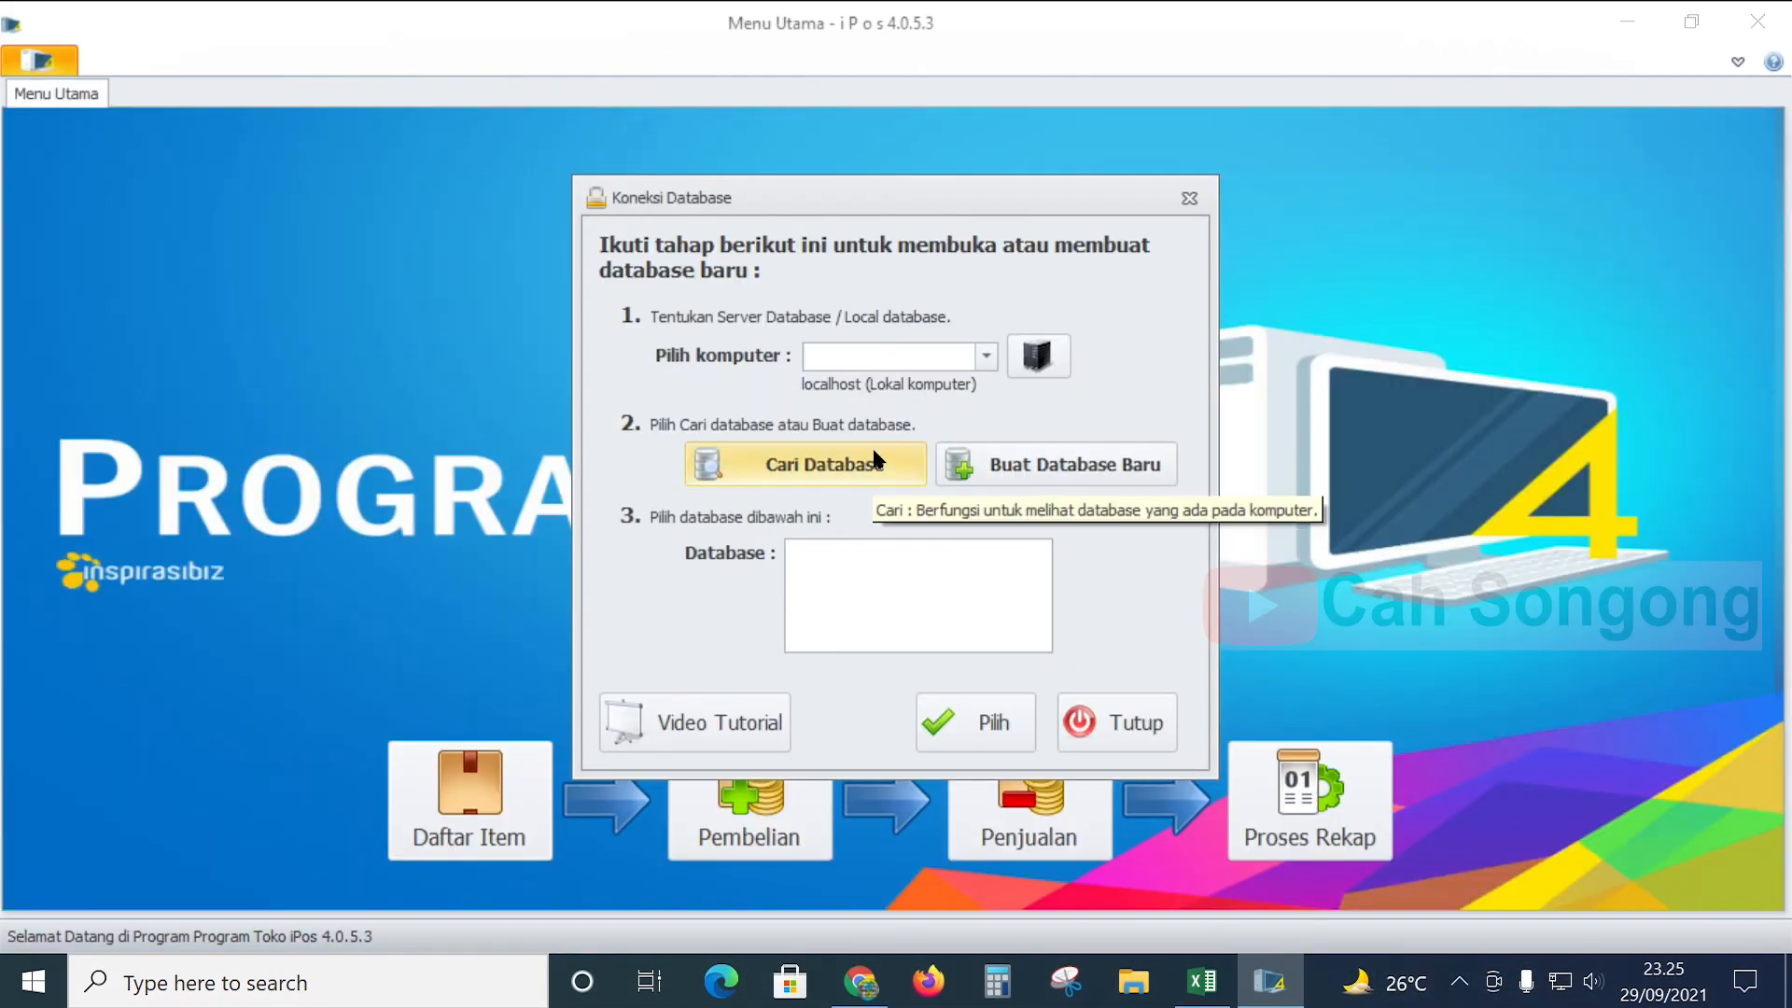
left_click(875, 462)
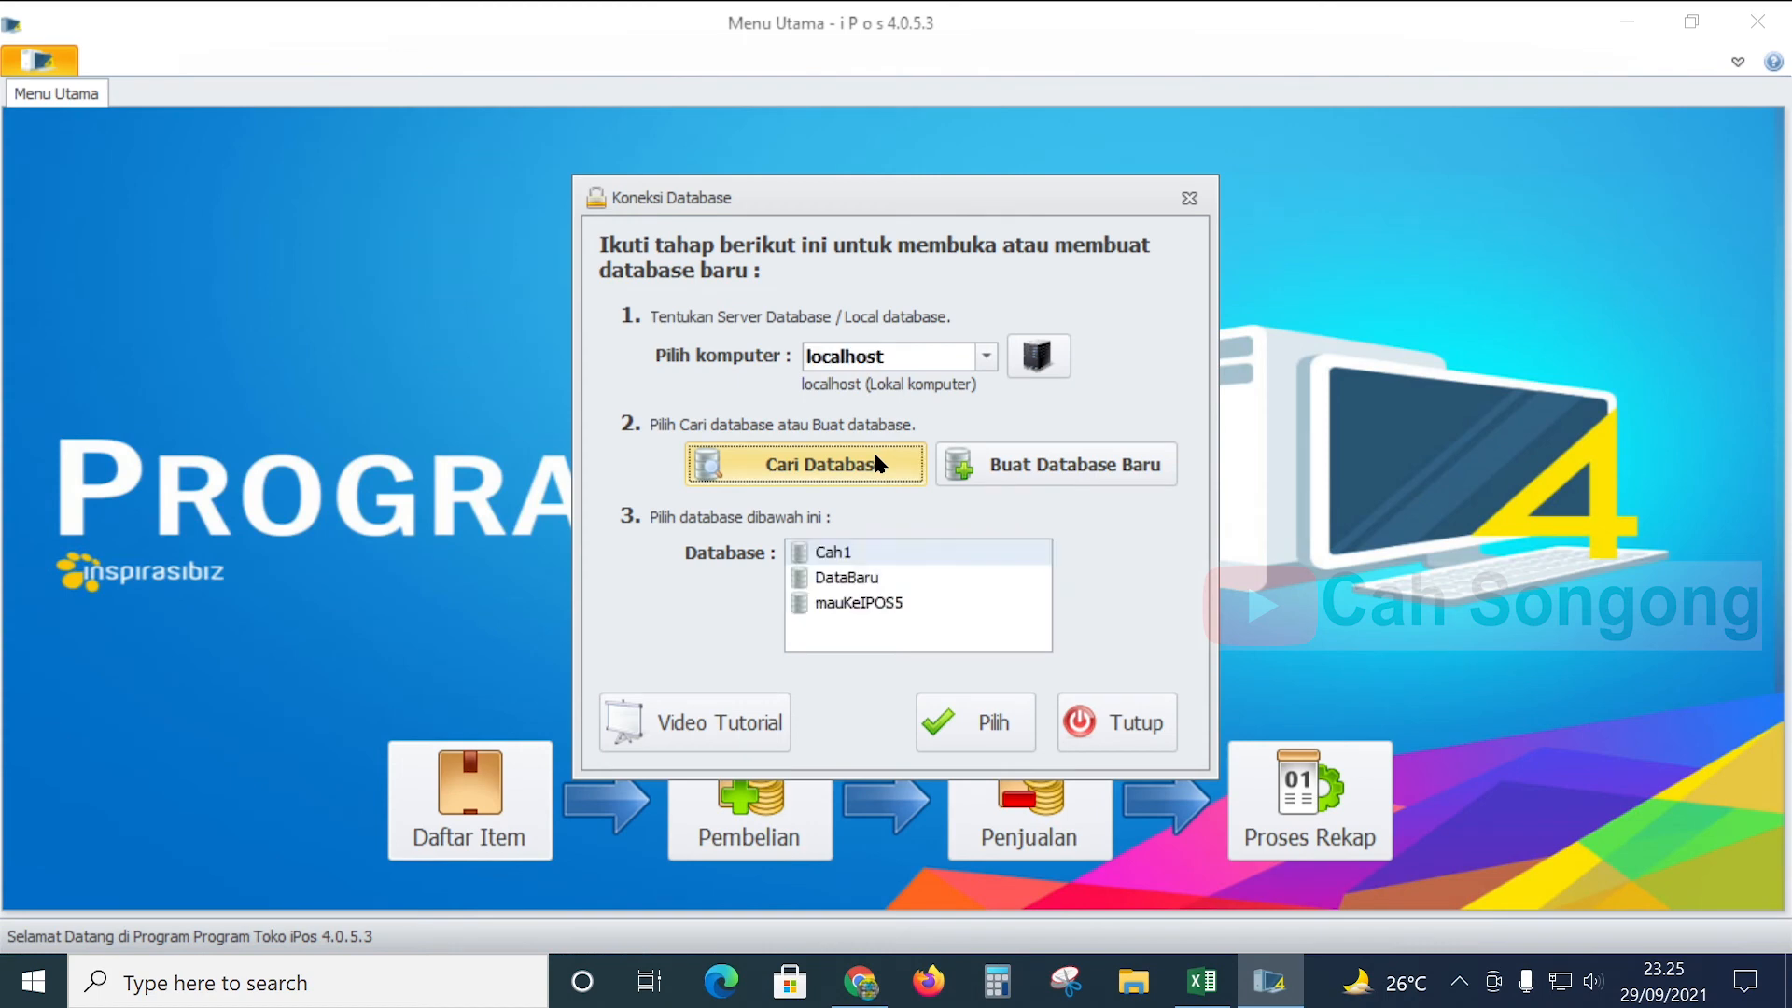
left_click(835, 578)
left_click(995, 727)
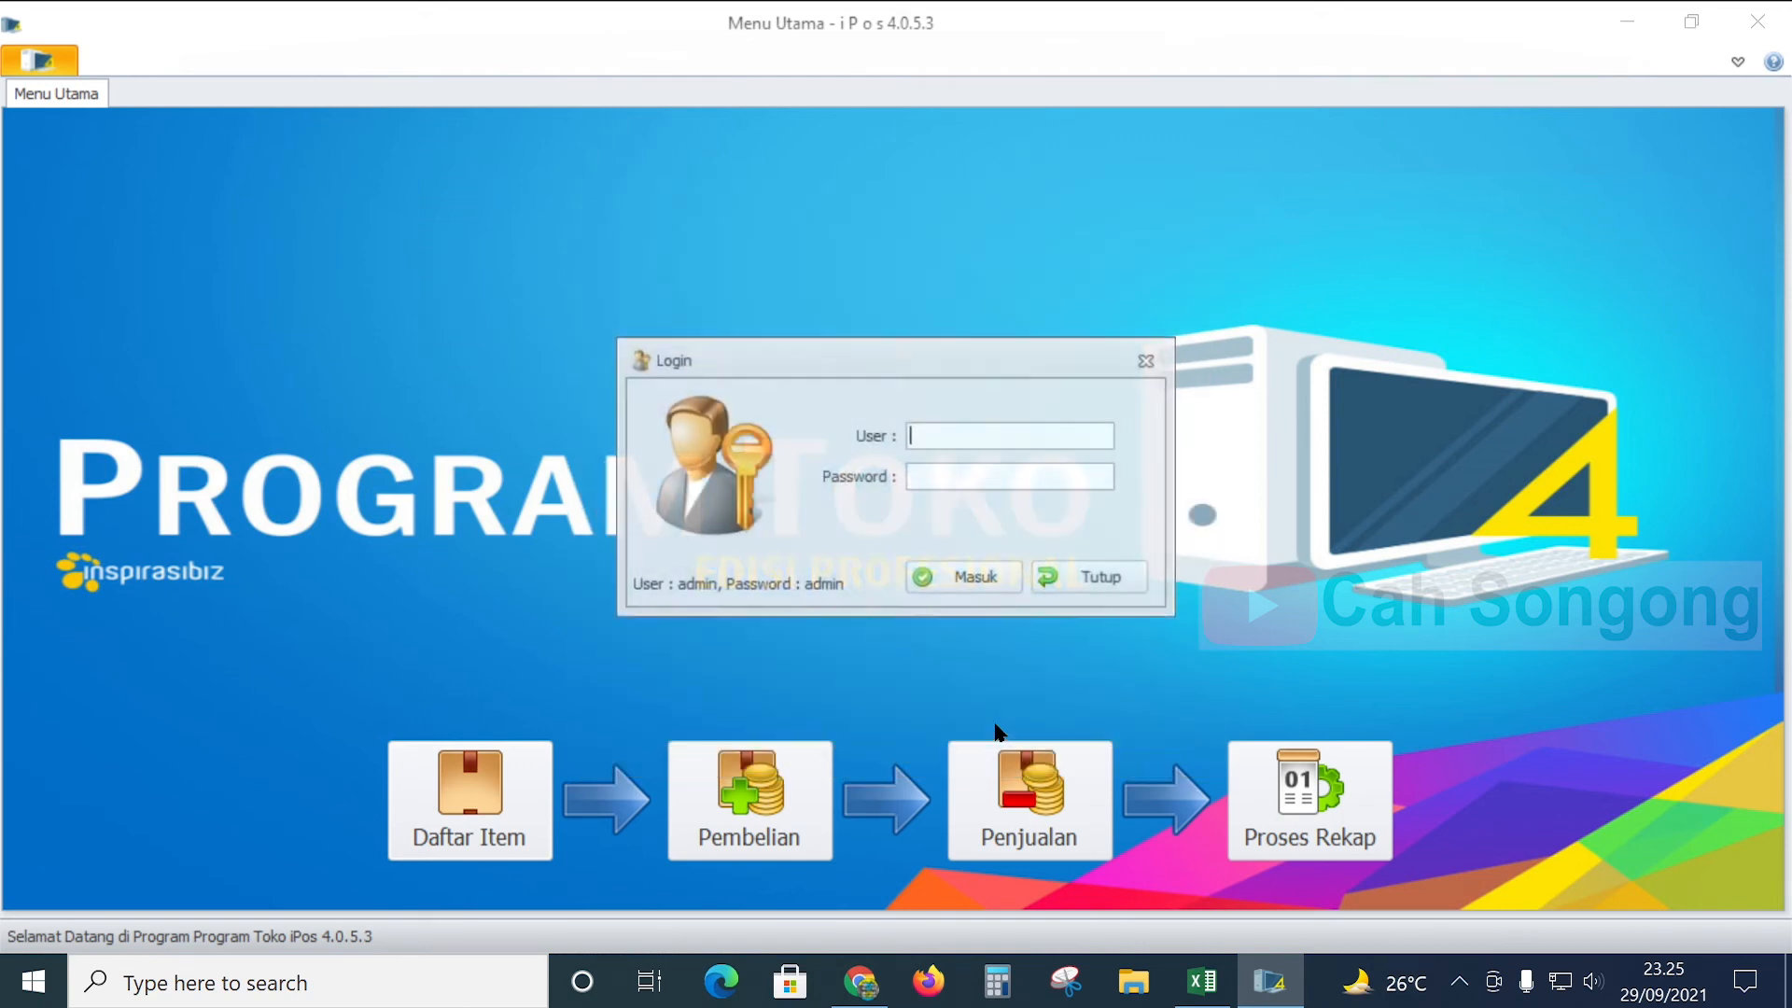
- Log in as admin and save the default company and accounting-period setup
type("admin")
key("Tab")
type("admin")
key("Return")
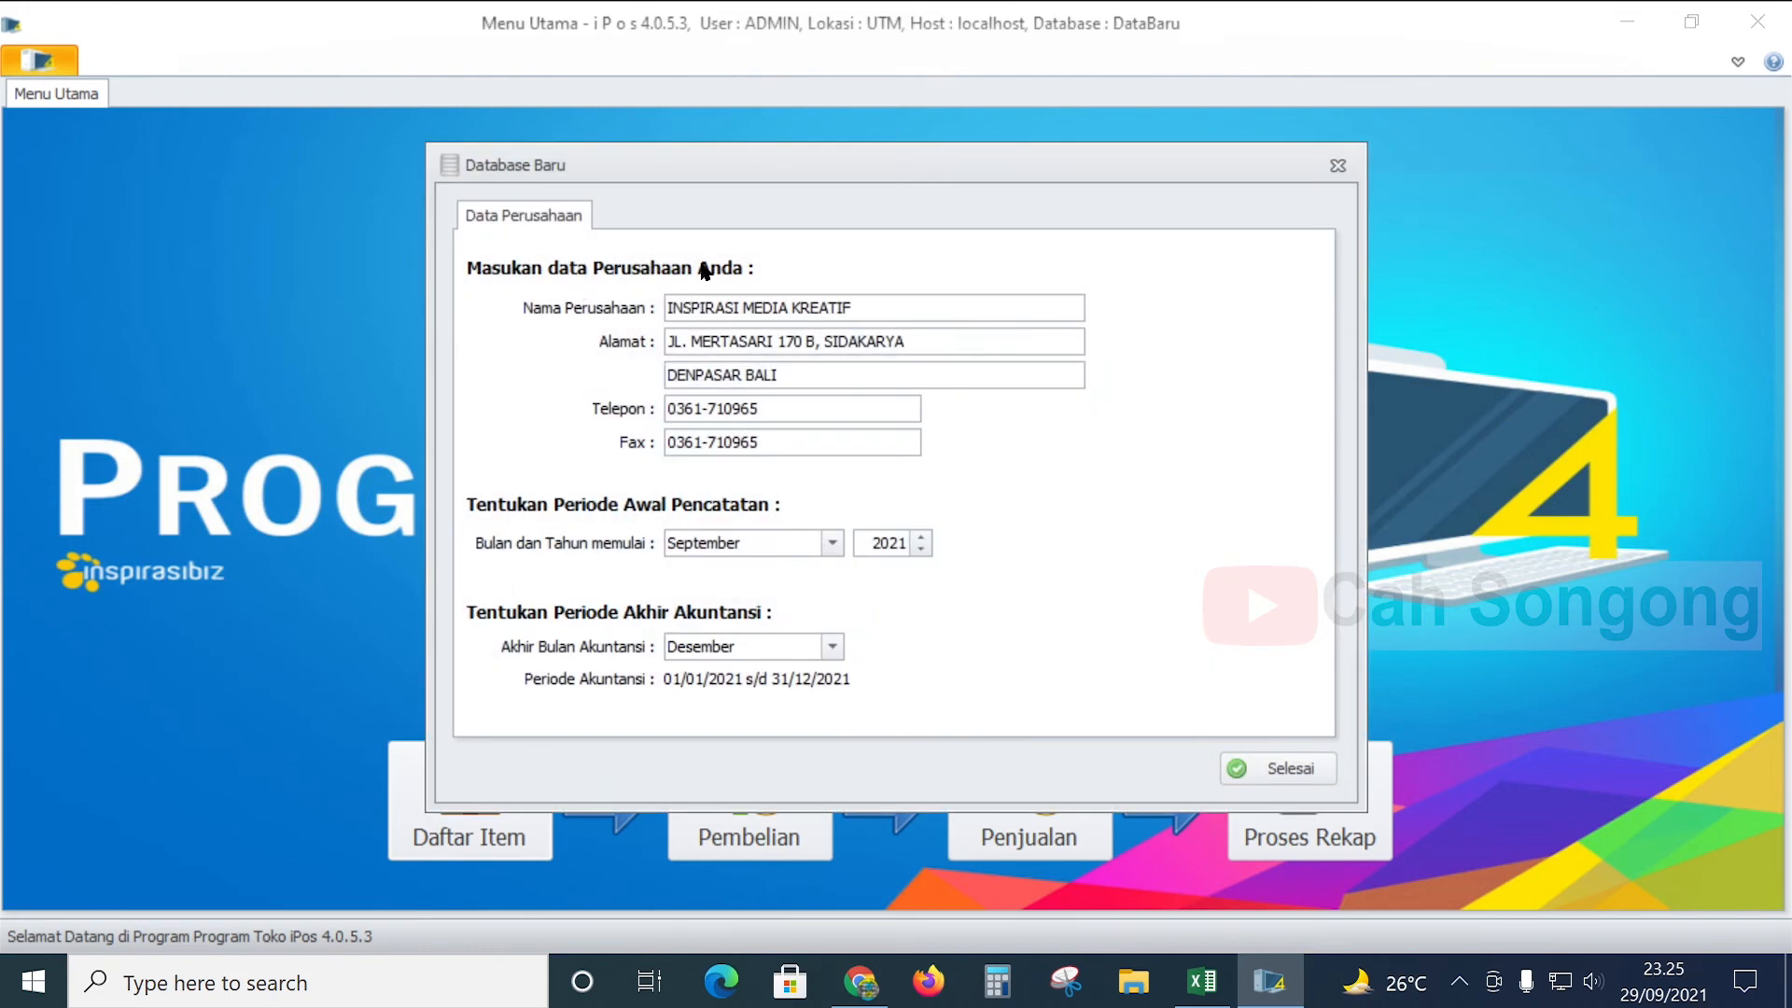
left_click(1289, 779)
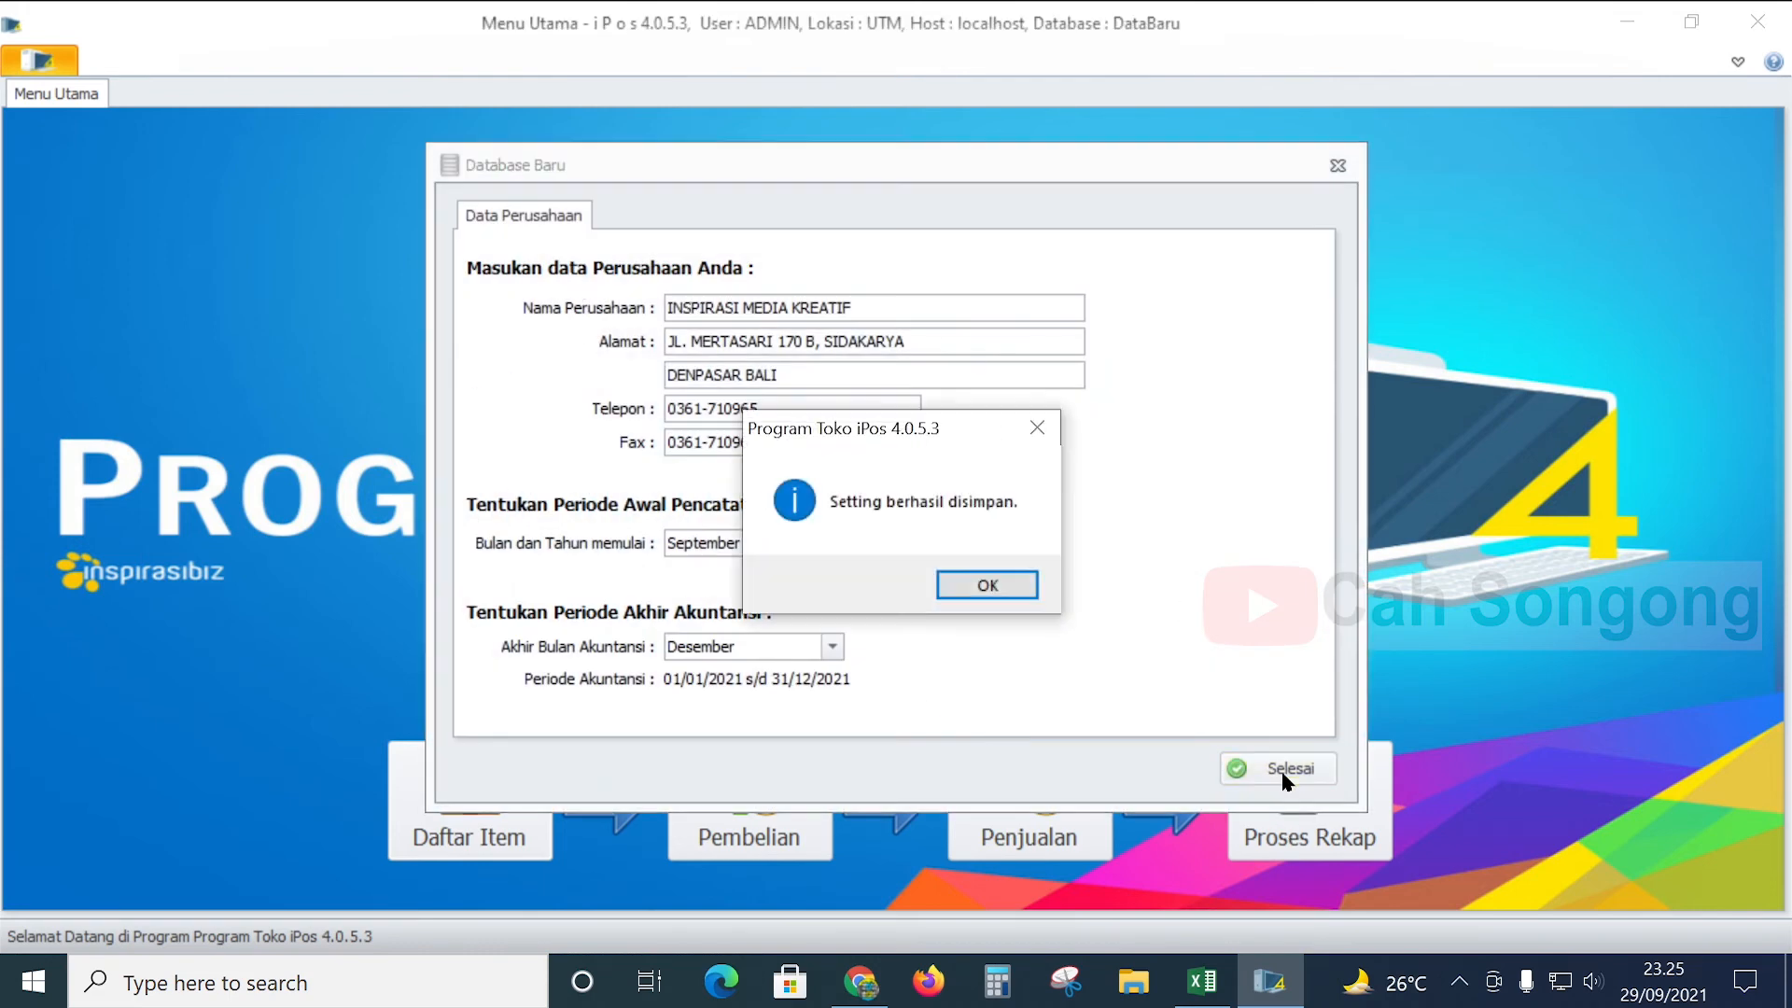
left_click(988, 586)
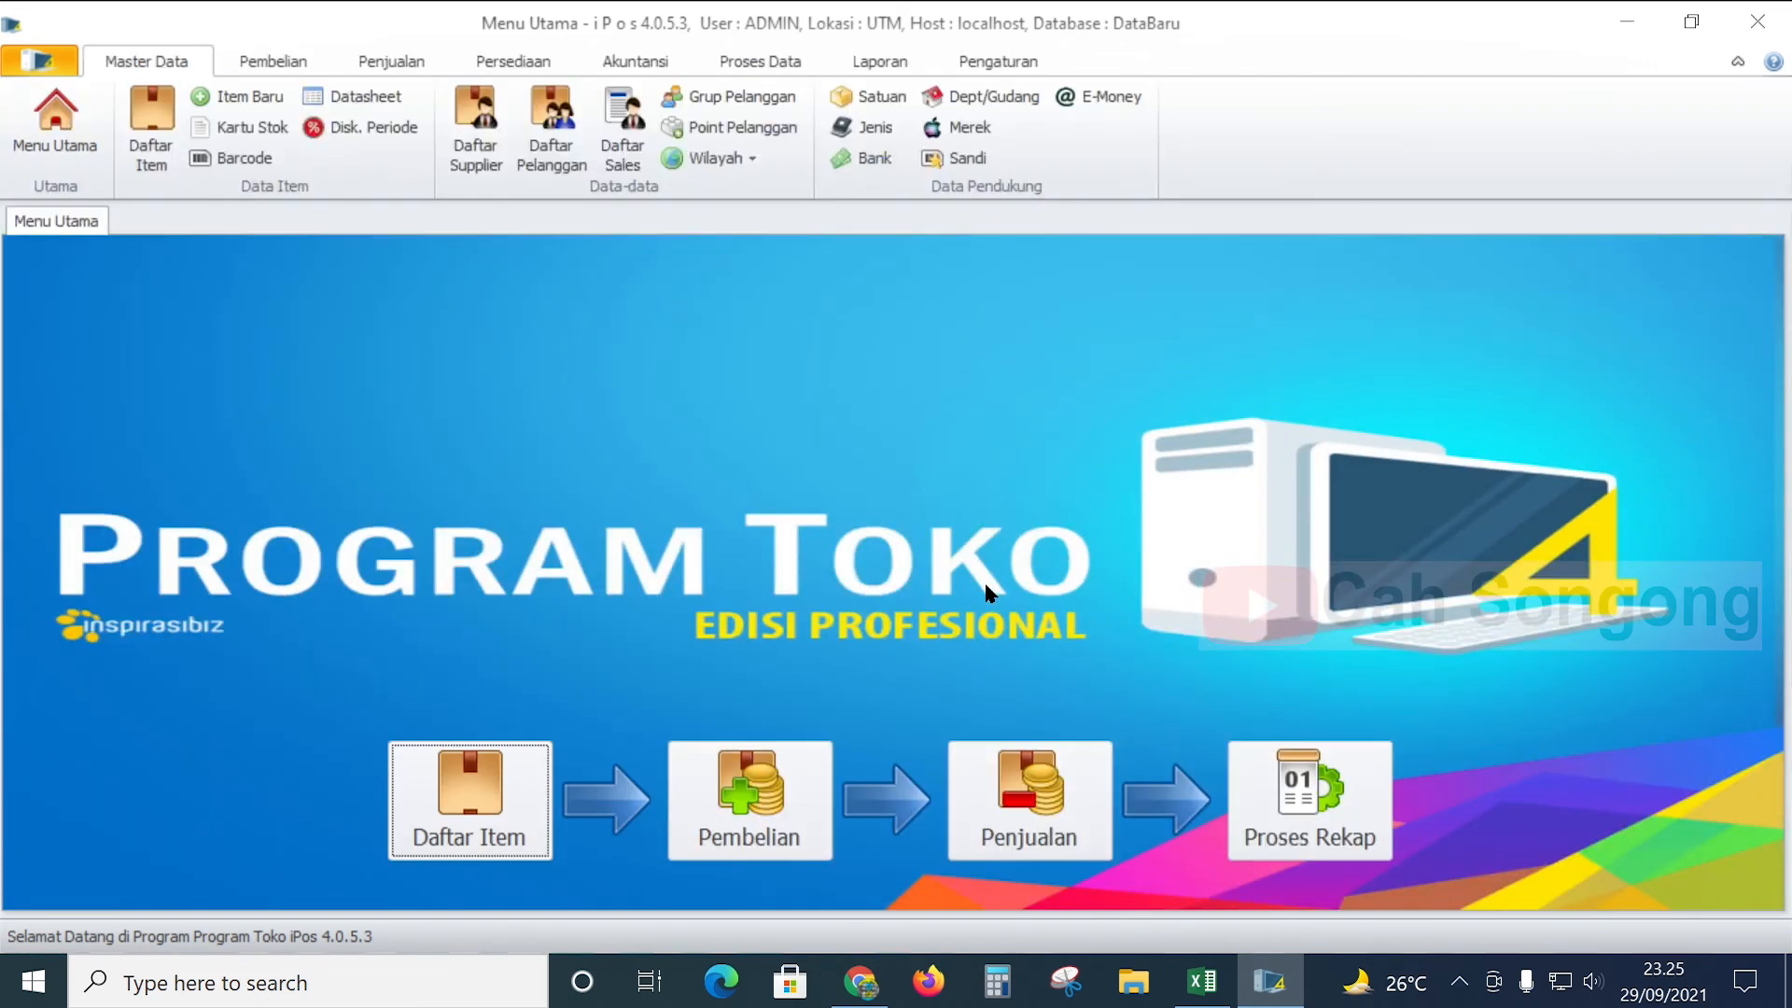
- Start the Excel item import and pick the IMPORT_ITEM 28-9-21 pc workbook
left_click(159, 105)
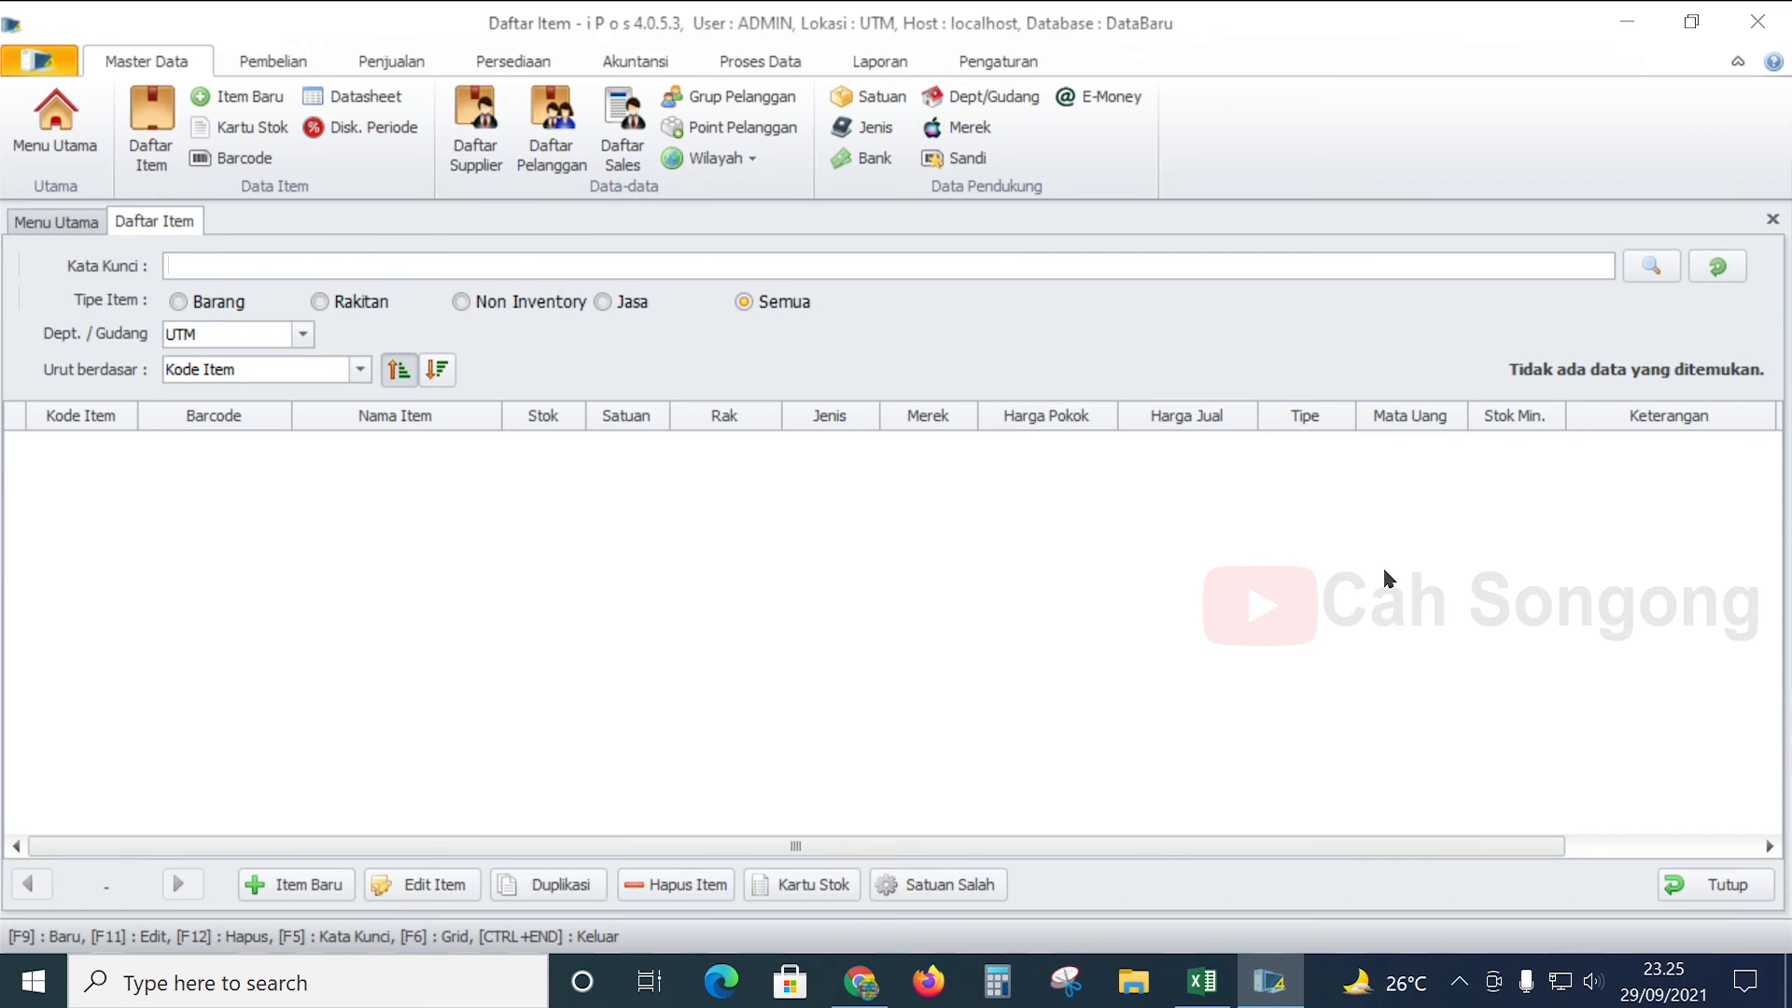
left_click(995, 61)
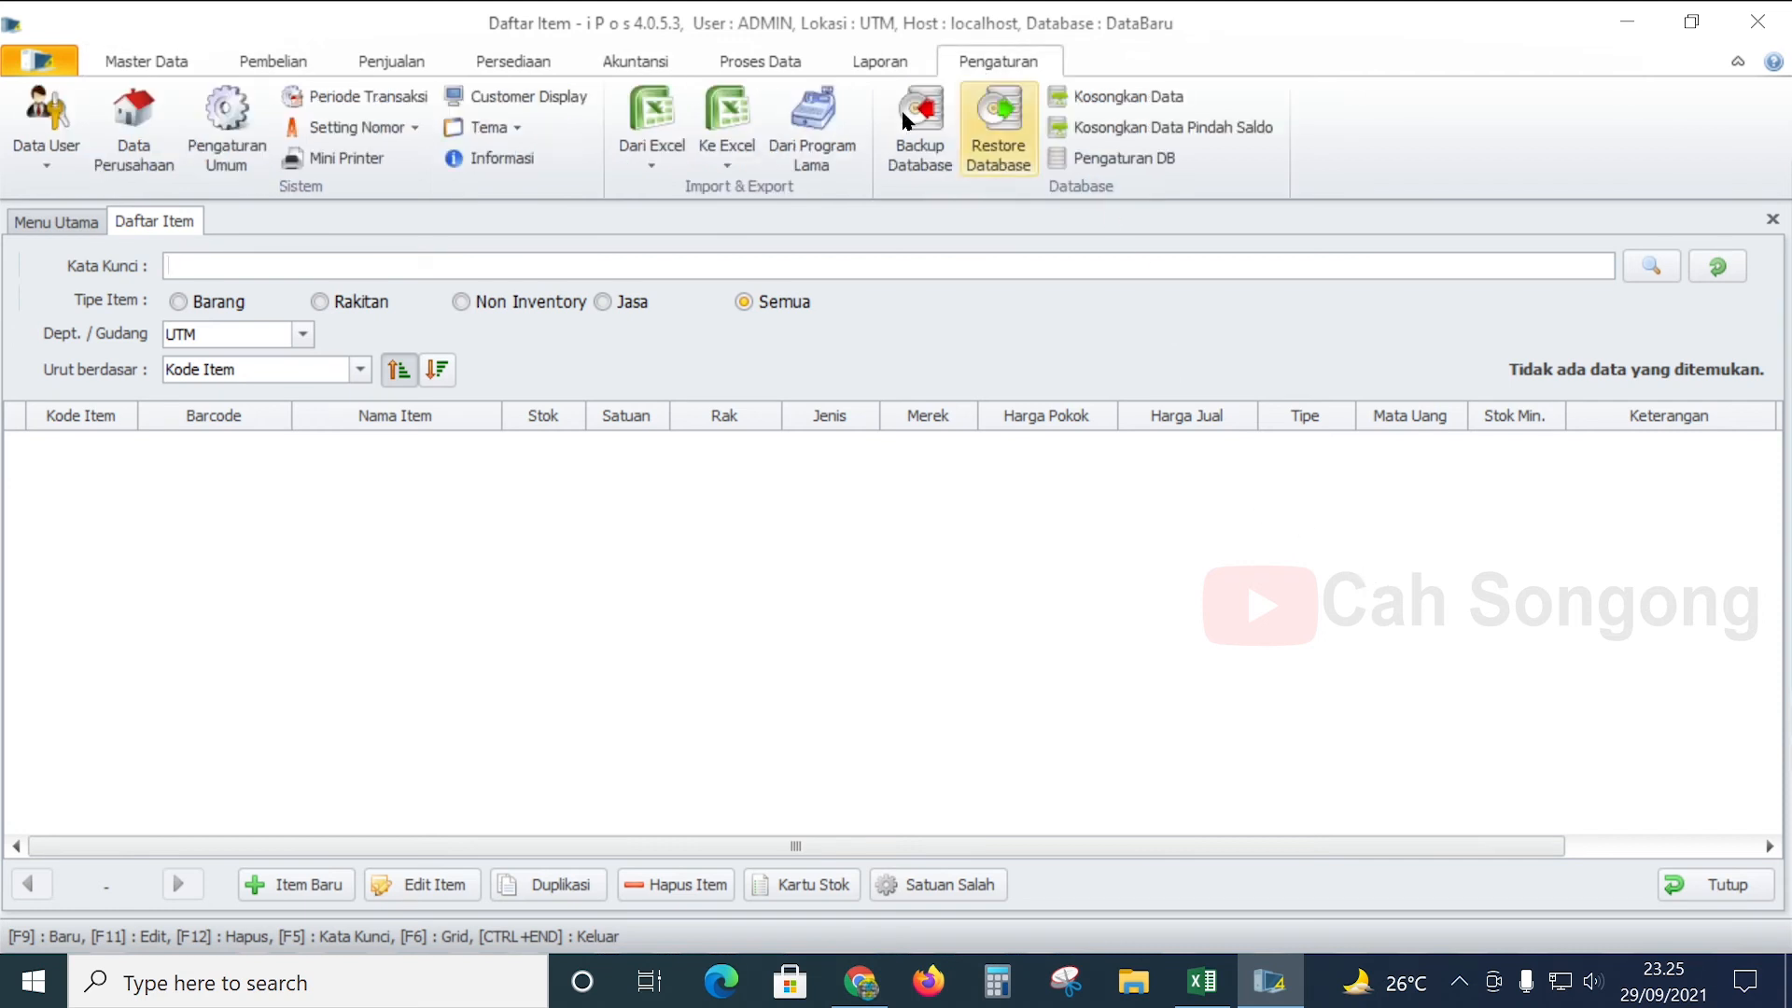
left_click(656, 153)
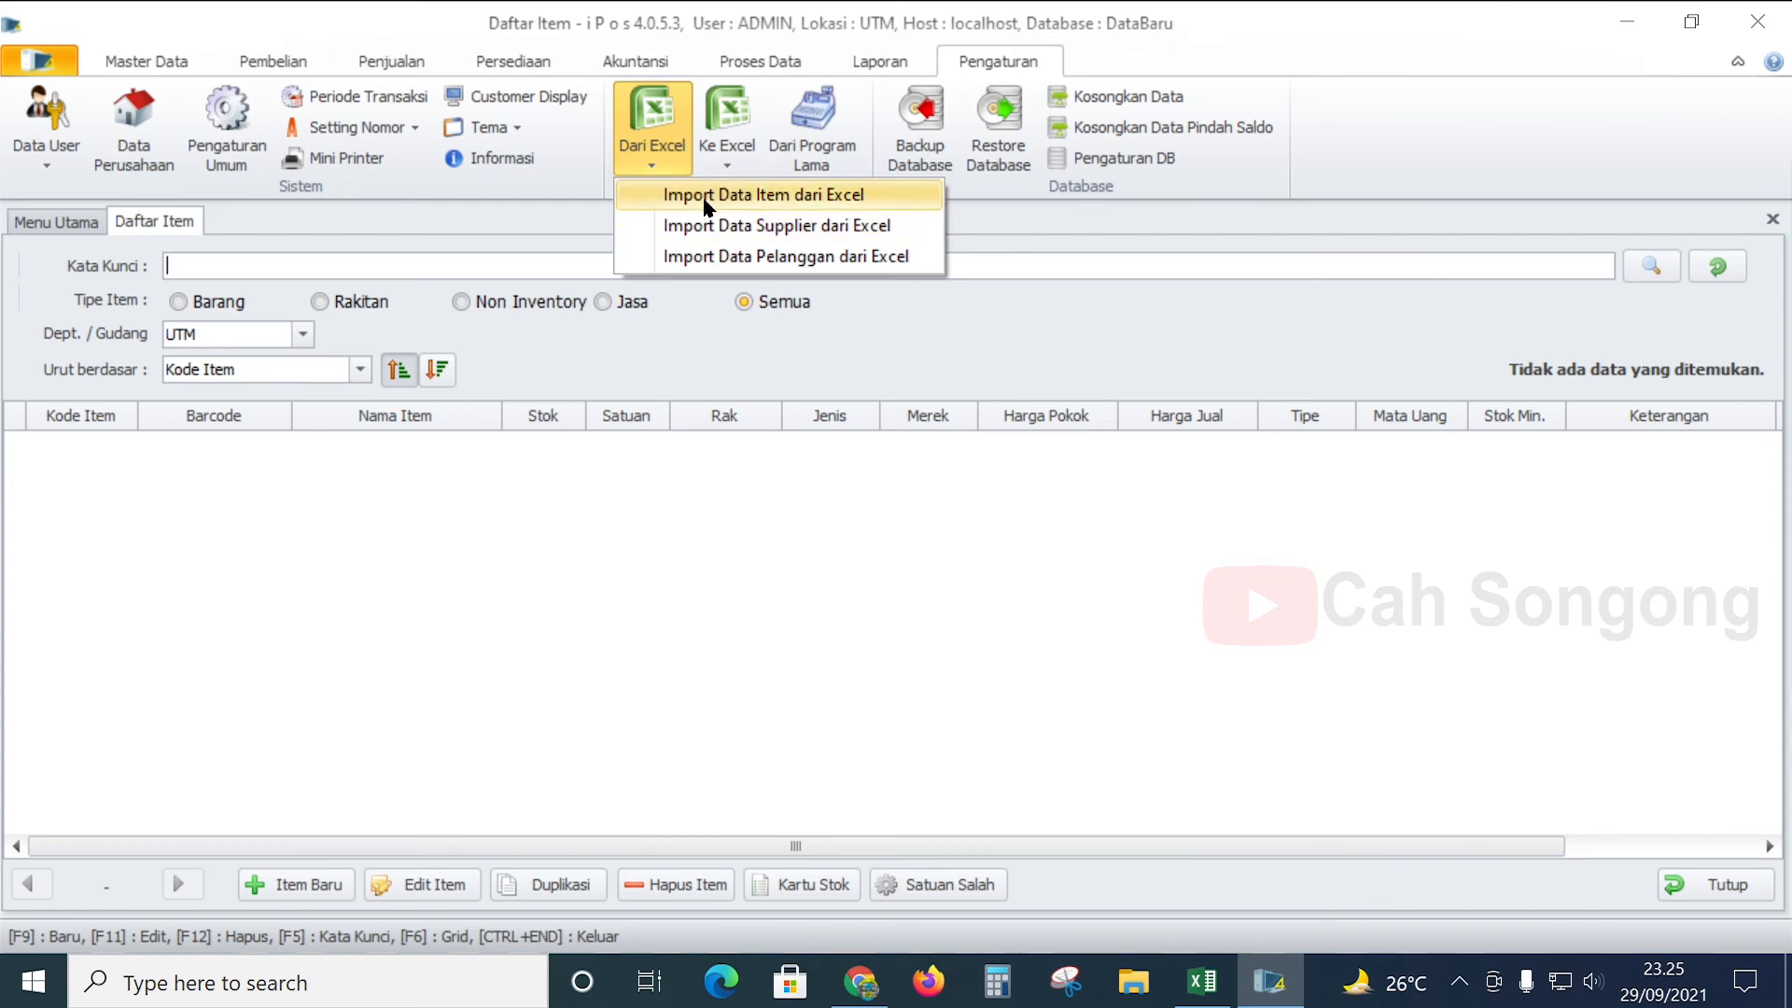
left_click(835, 198)
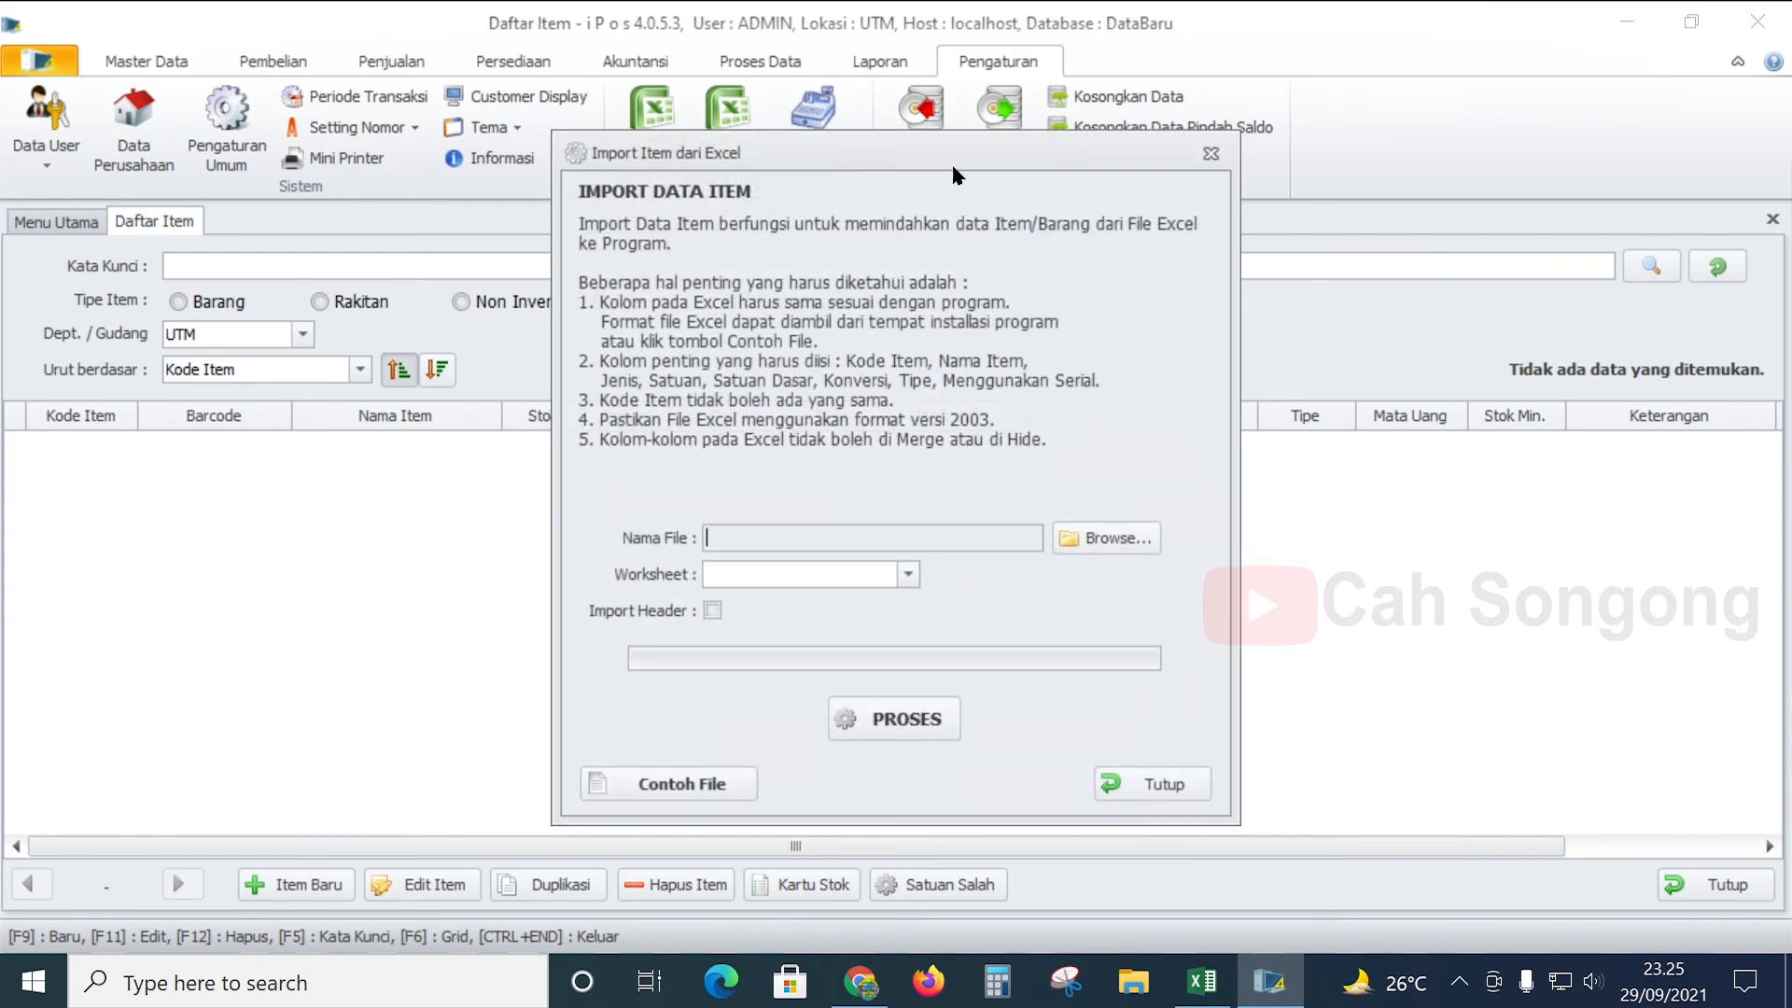
left_click(1105, 537)
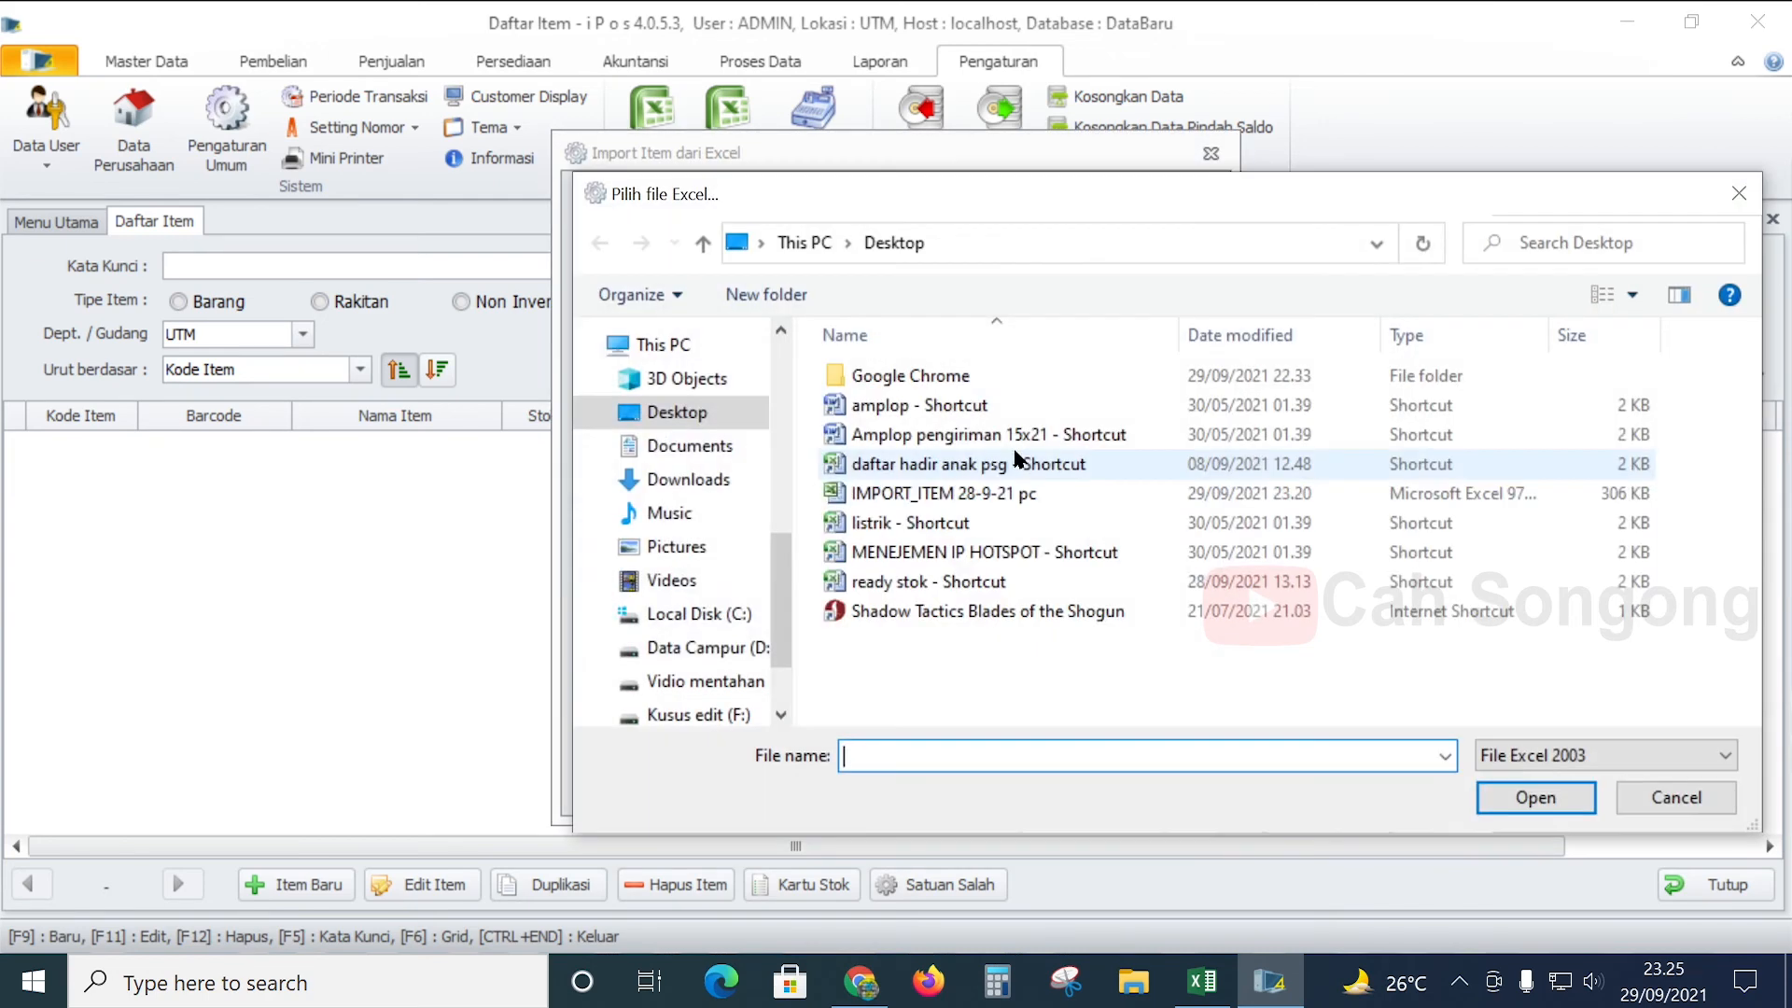
left_click(1012, 496)
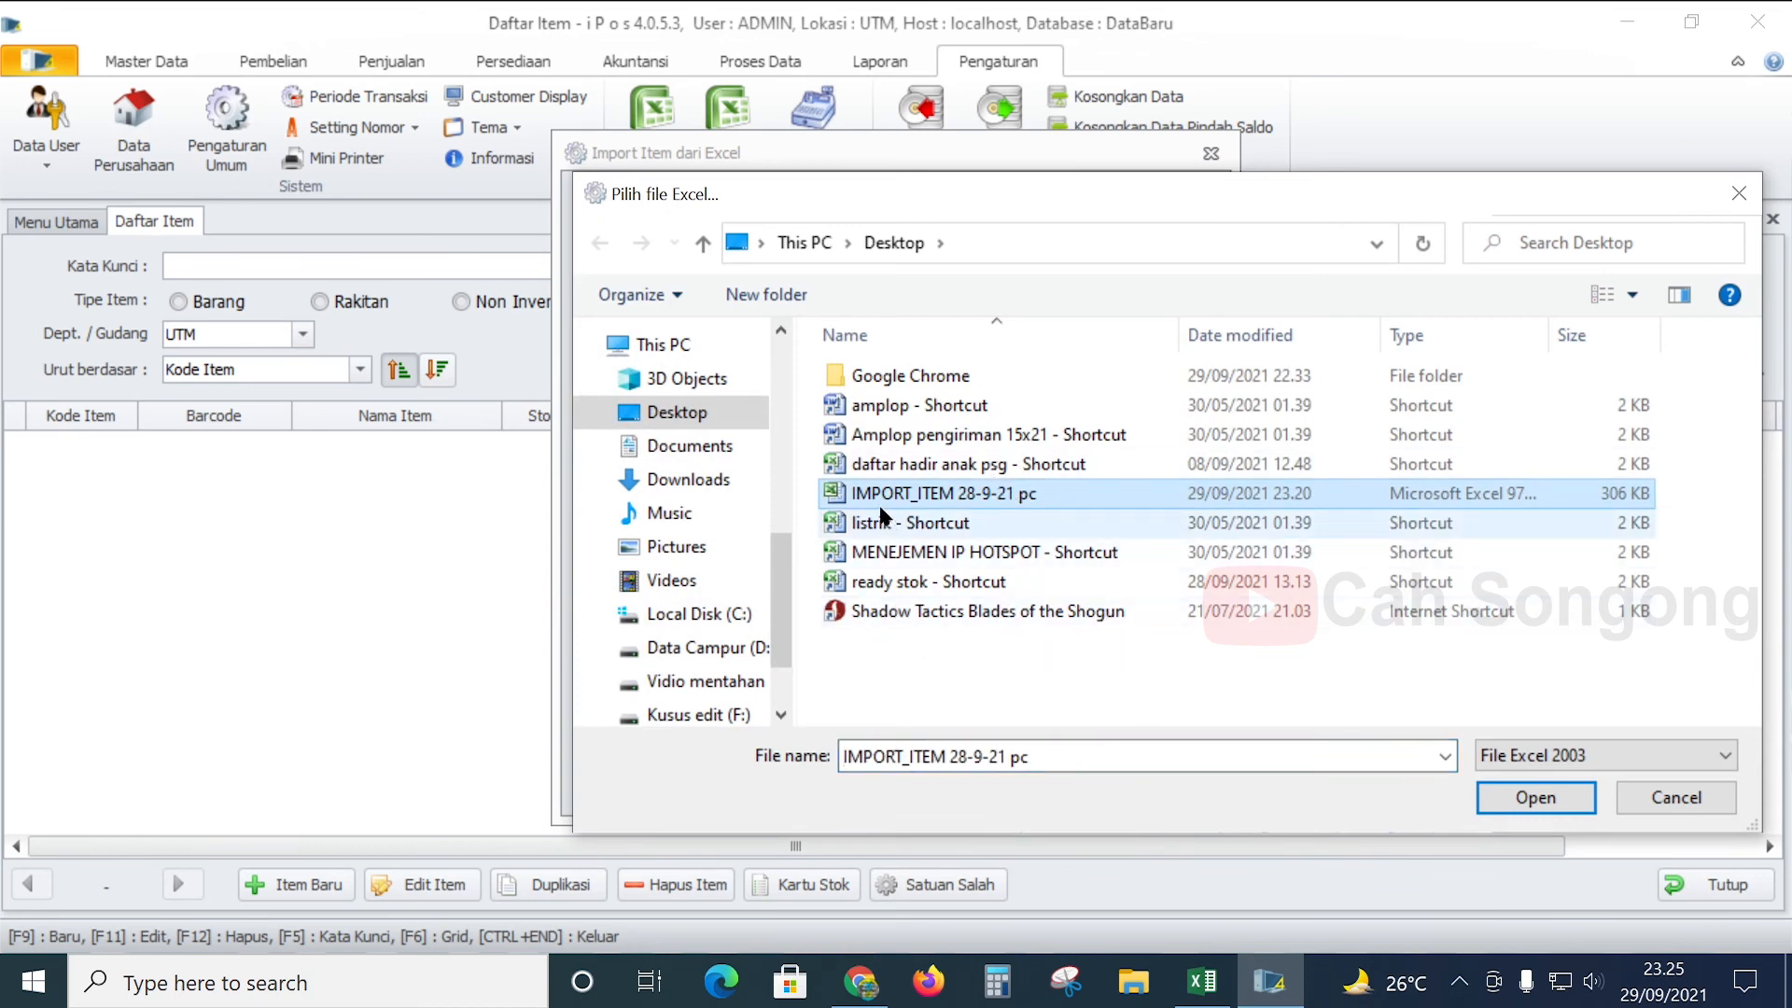
left_click(1535, 796)
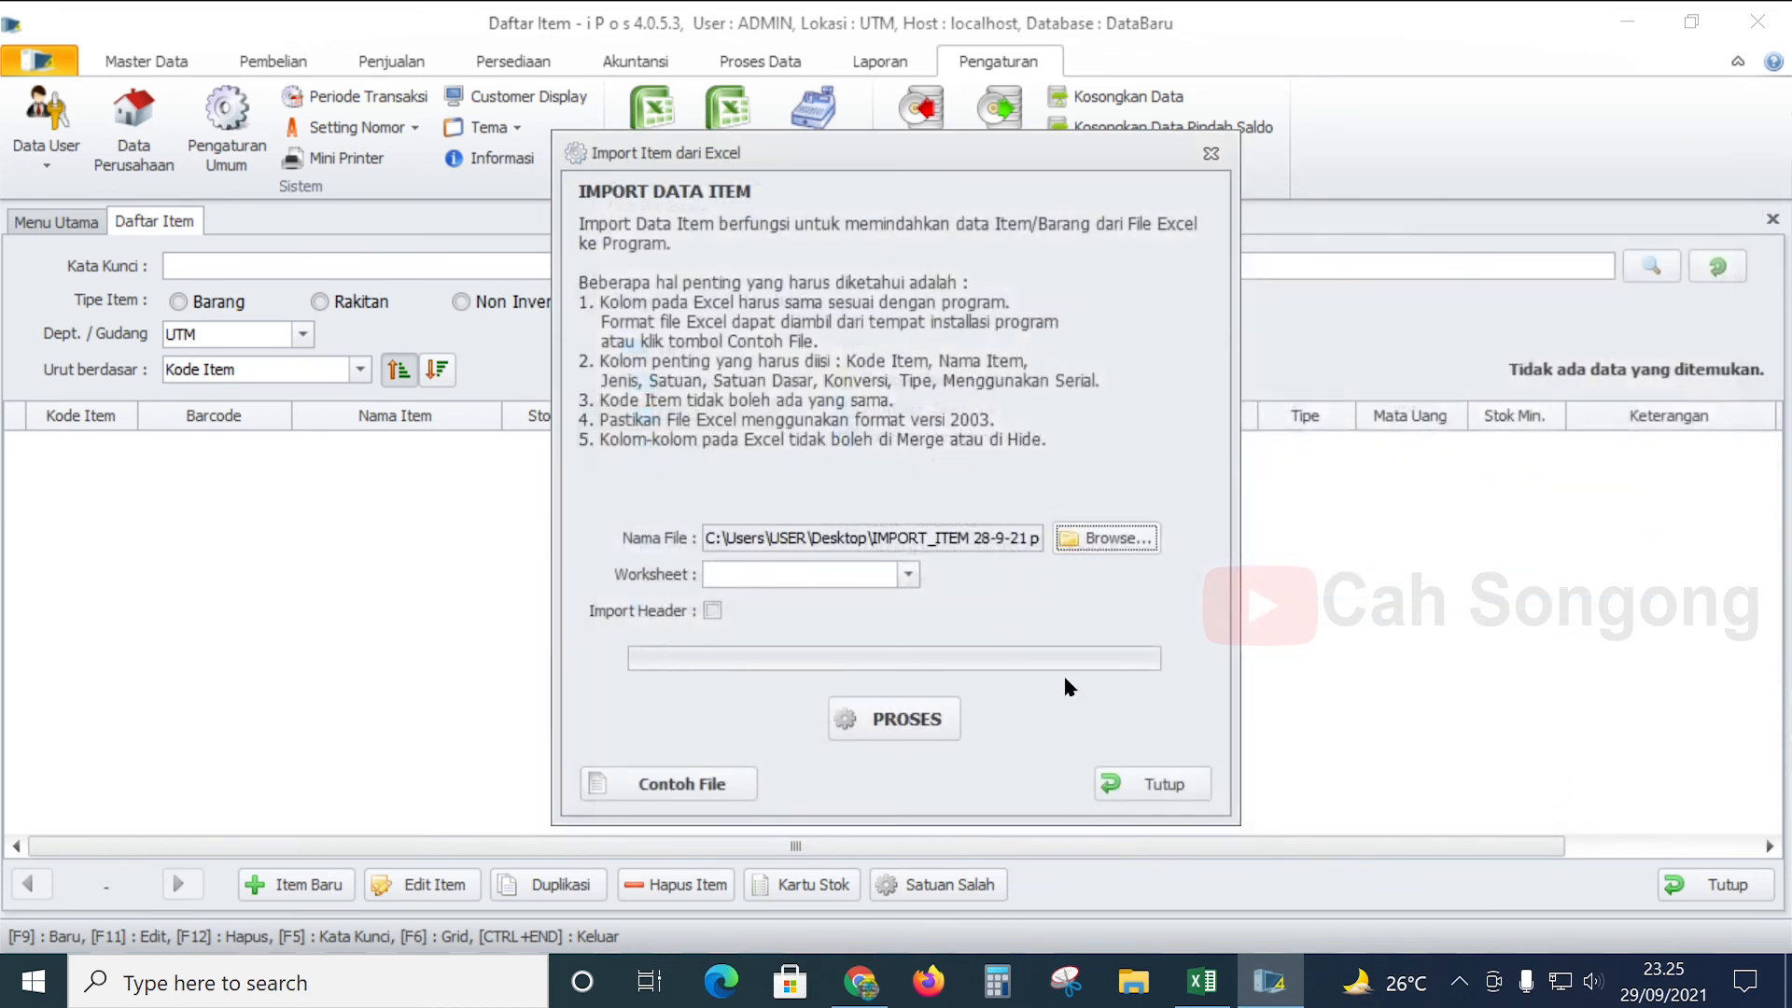
- Import items from the DATA ITEM worksheet, then close the import window and item list
left_click(751, 579)
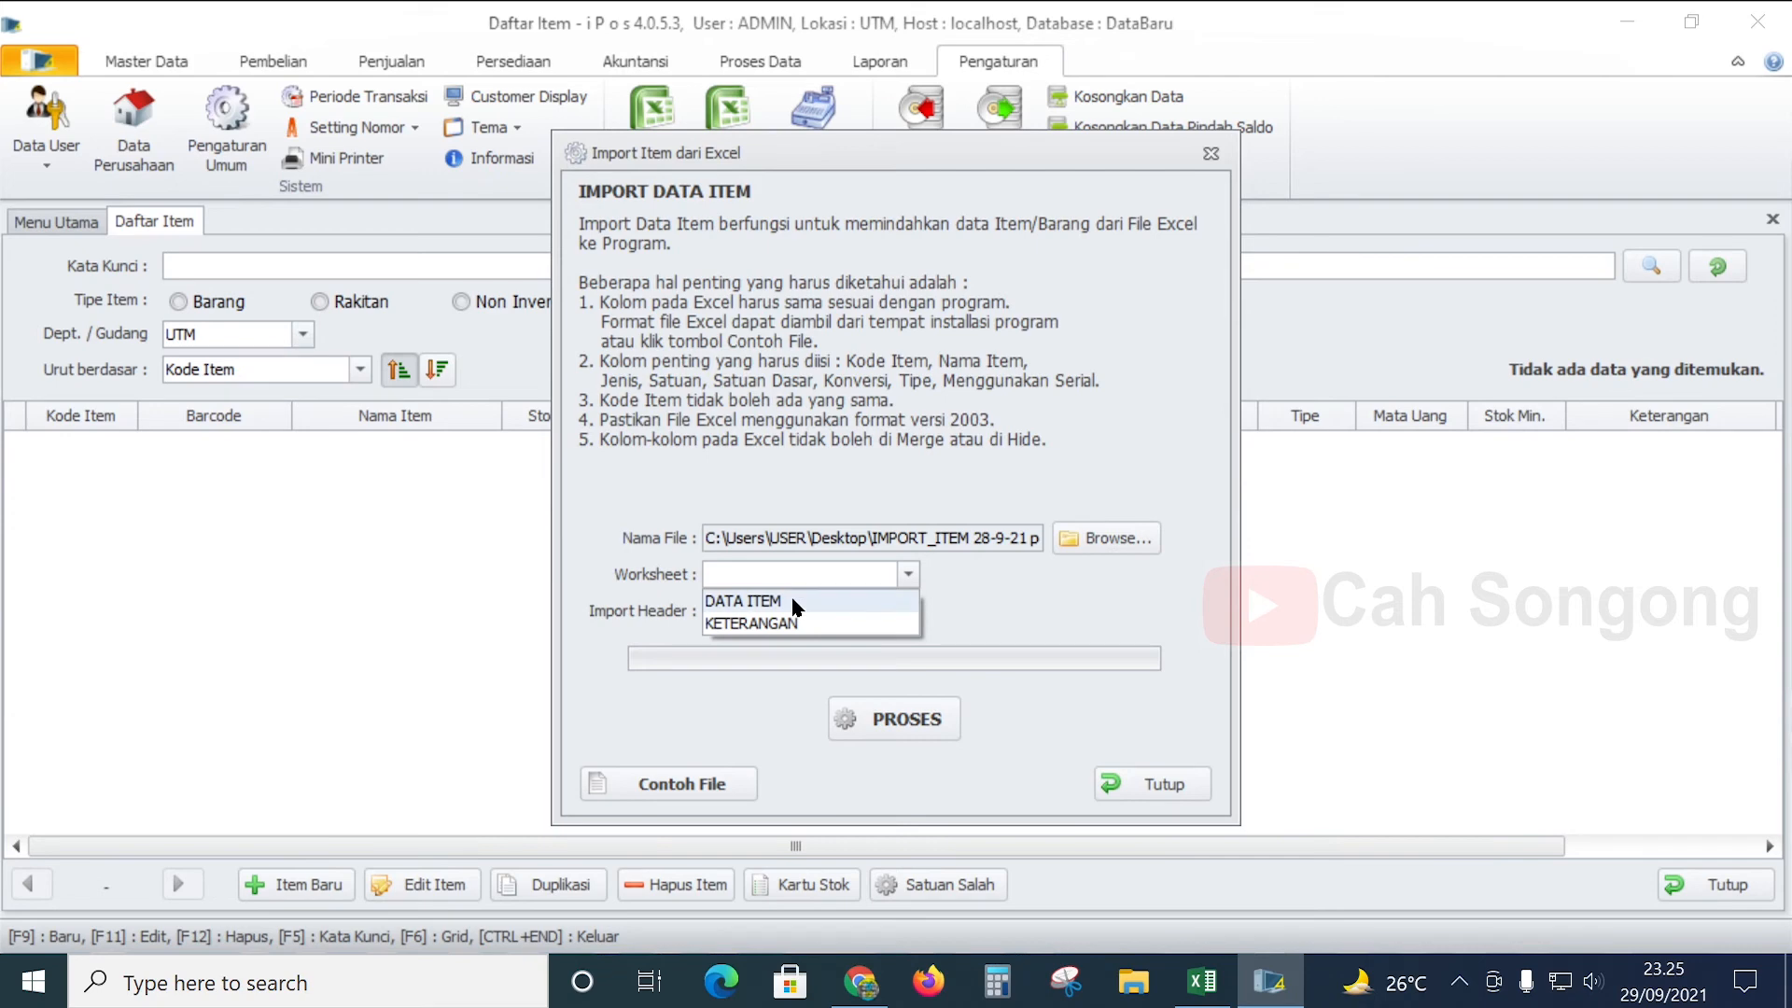
left_click(747, 601)
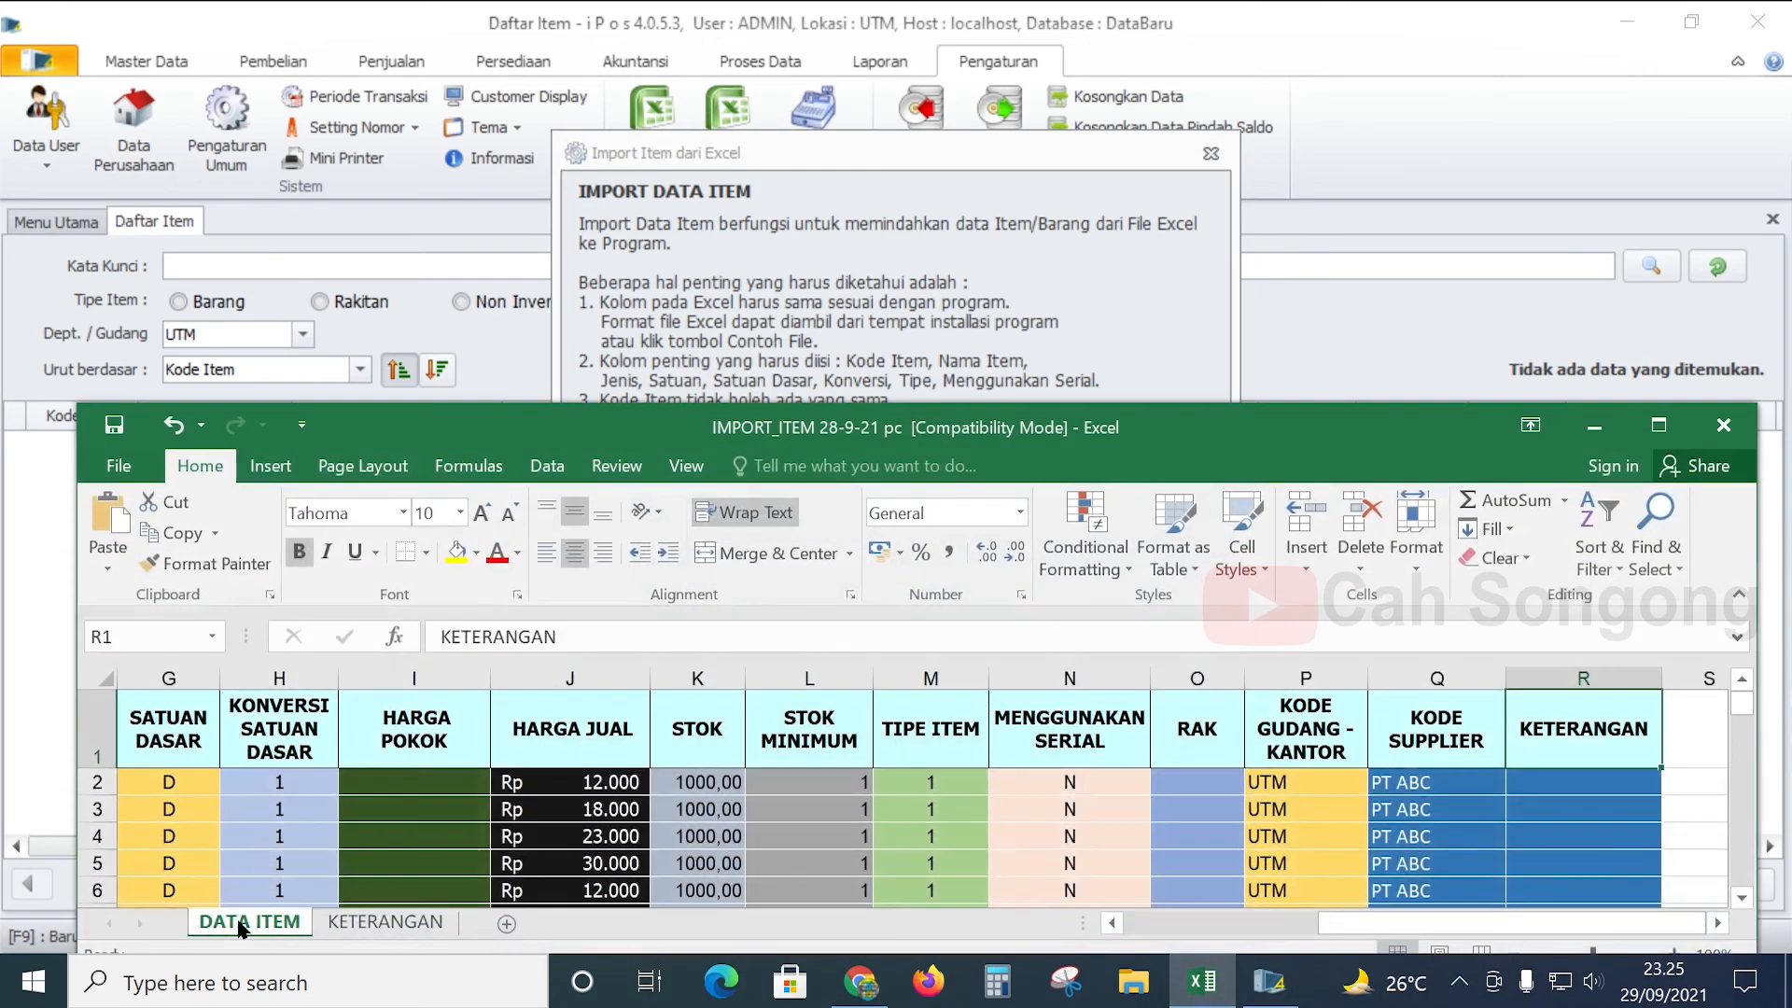
left_click(870, 343)
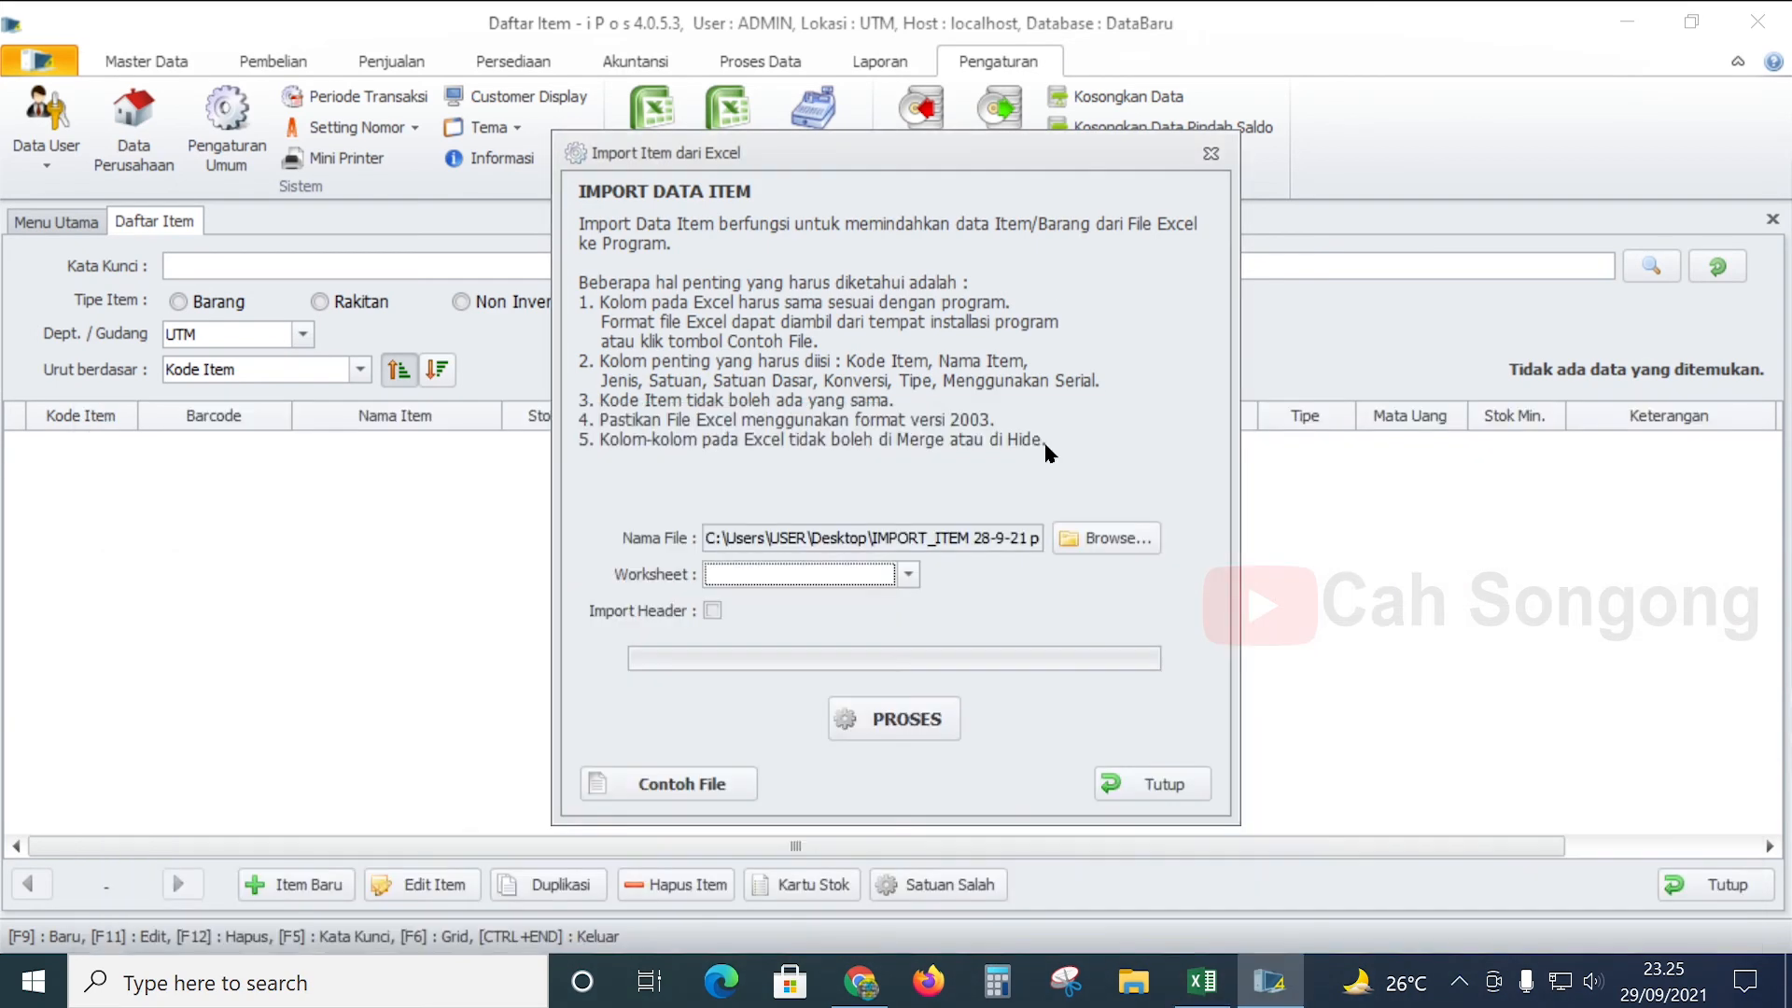
left_click(865, 575)
left_click(853, 597)
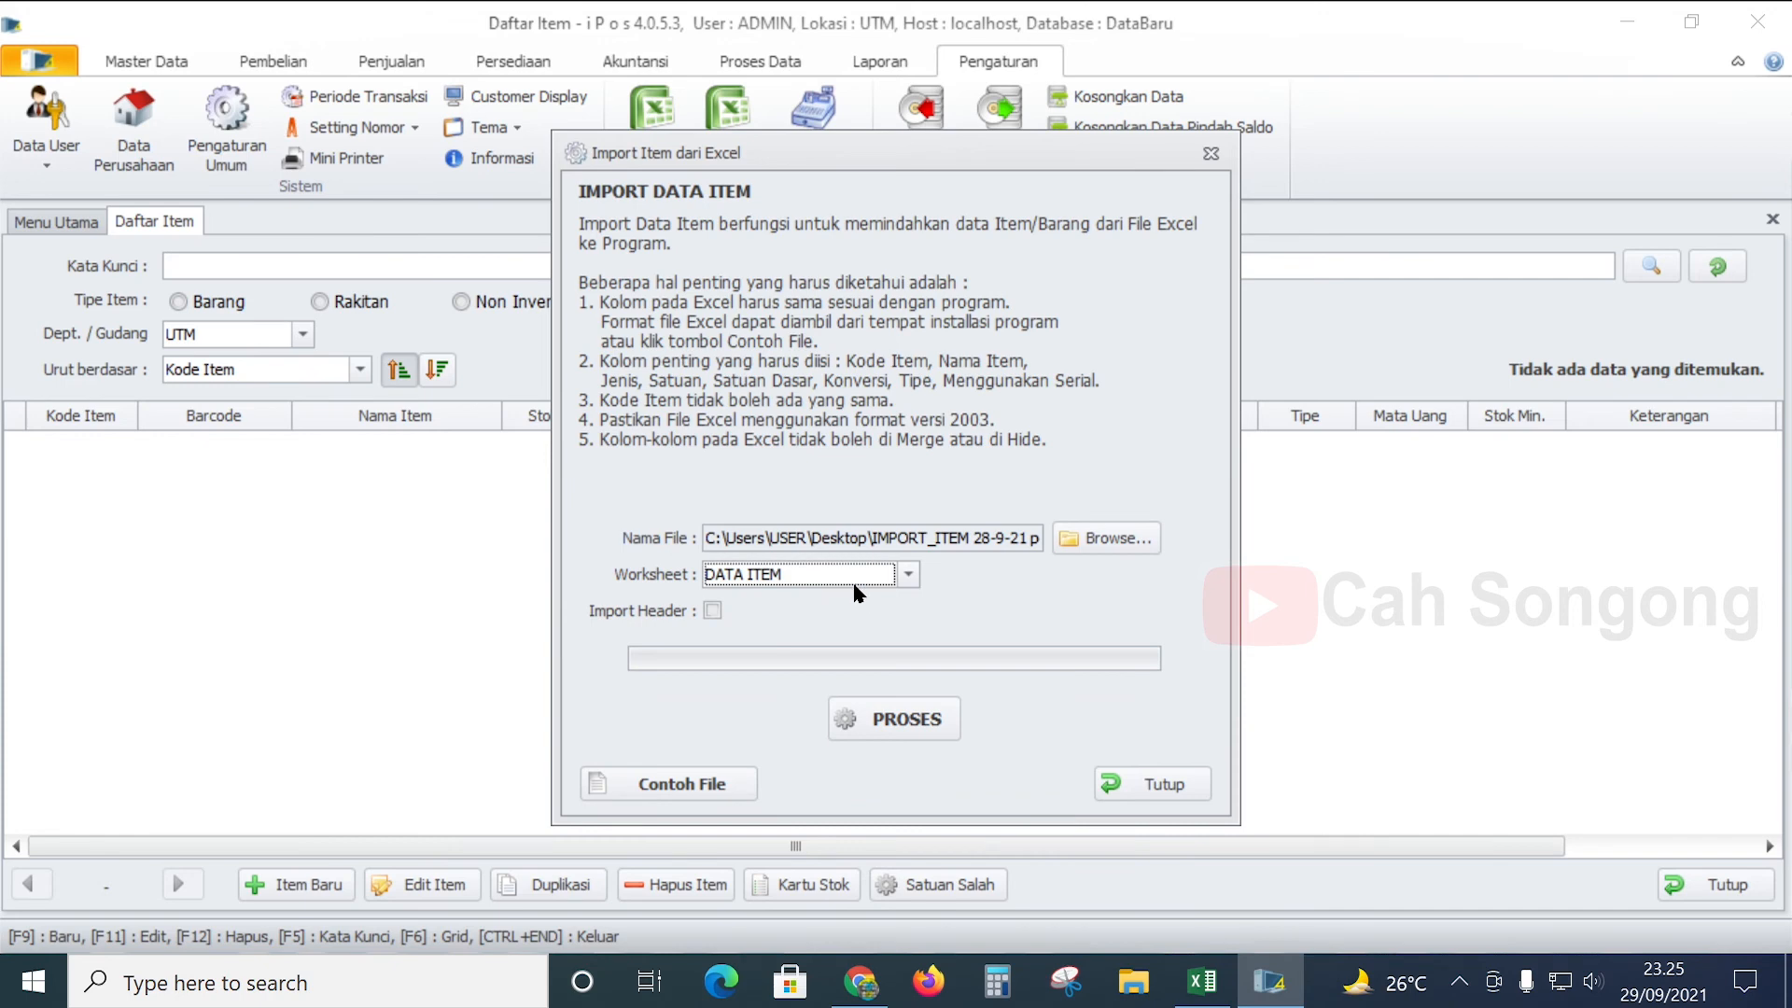
left_click(910, 728)
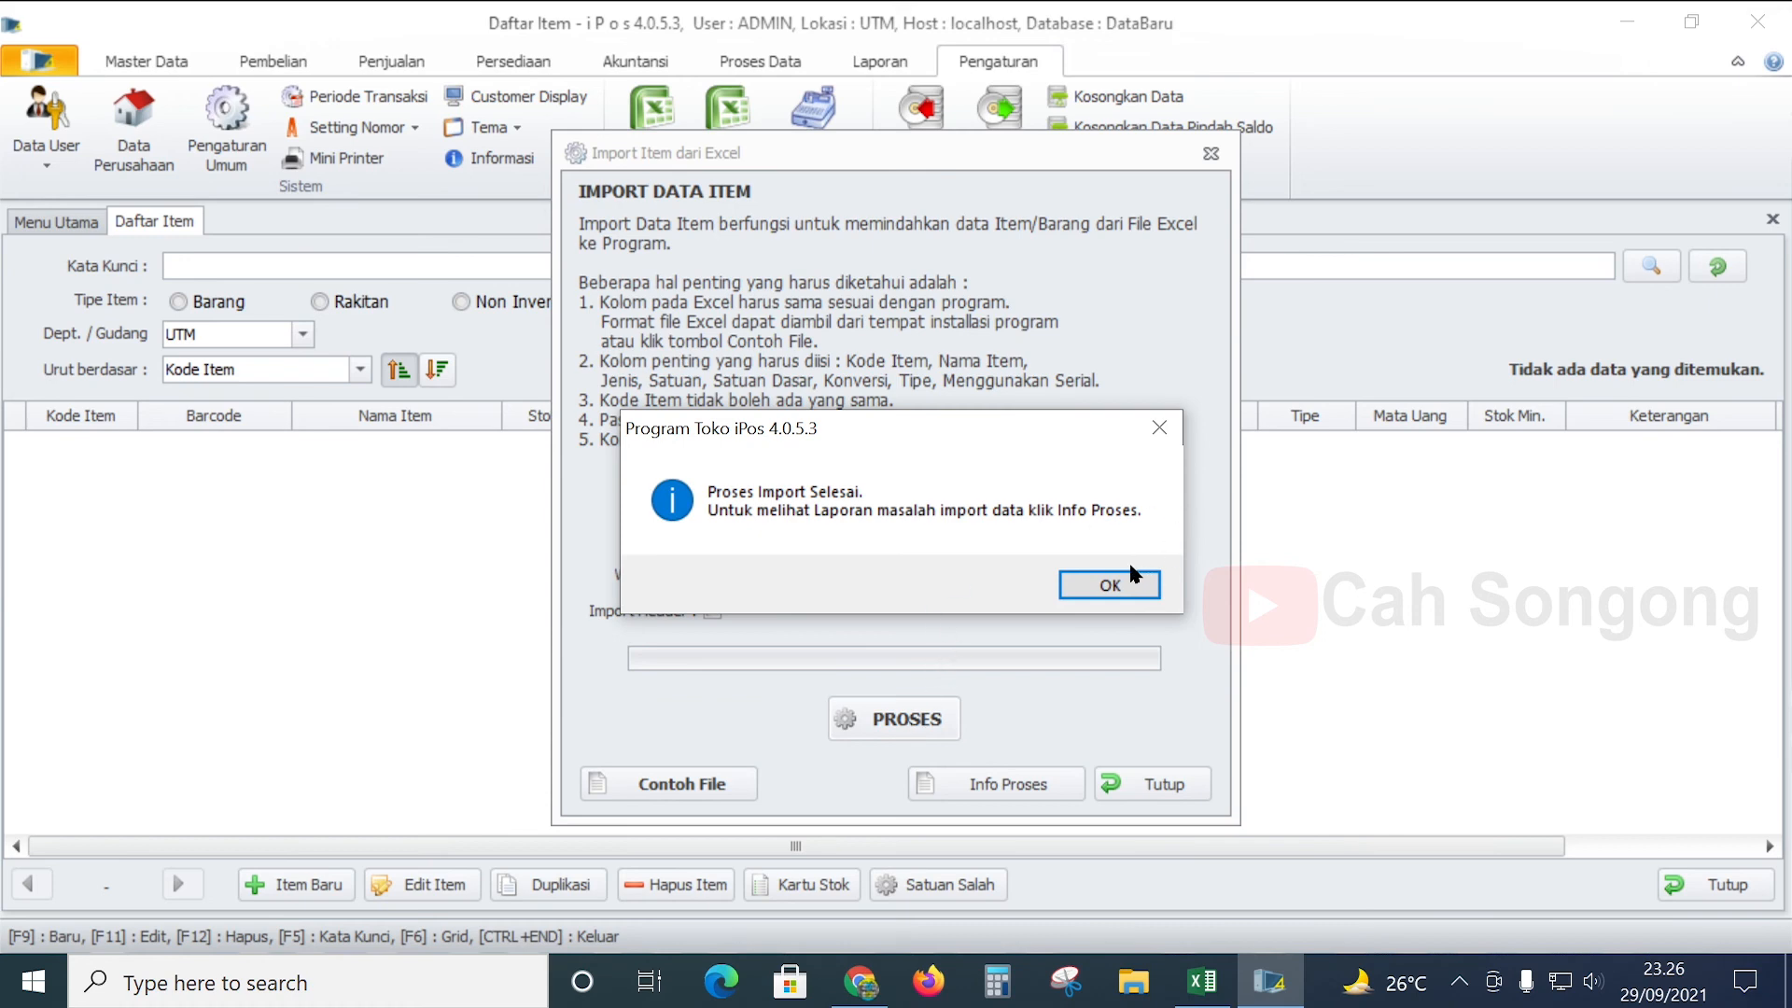
left_click(1107, 594)
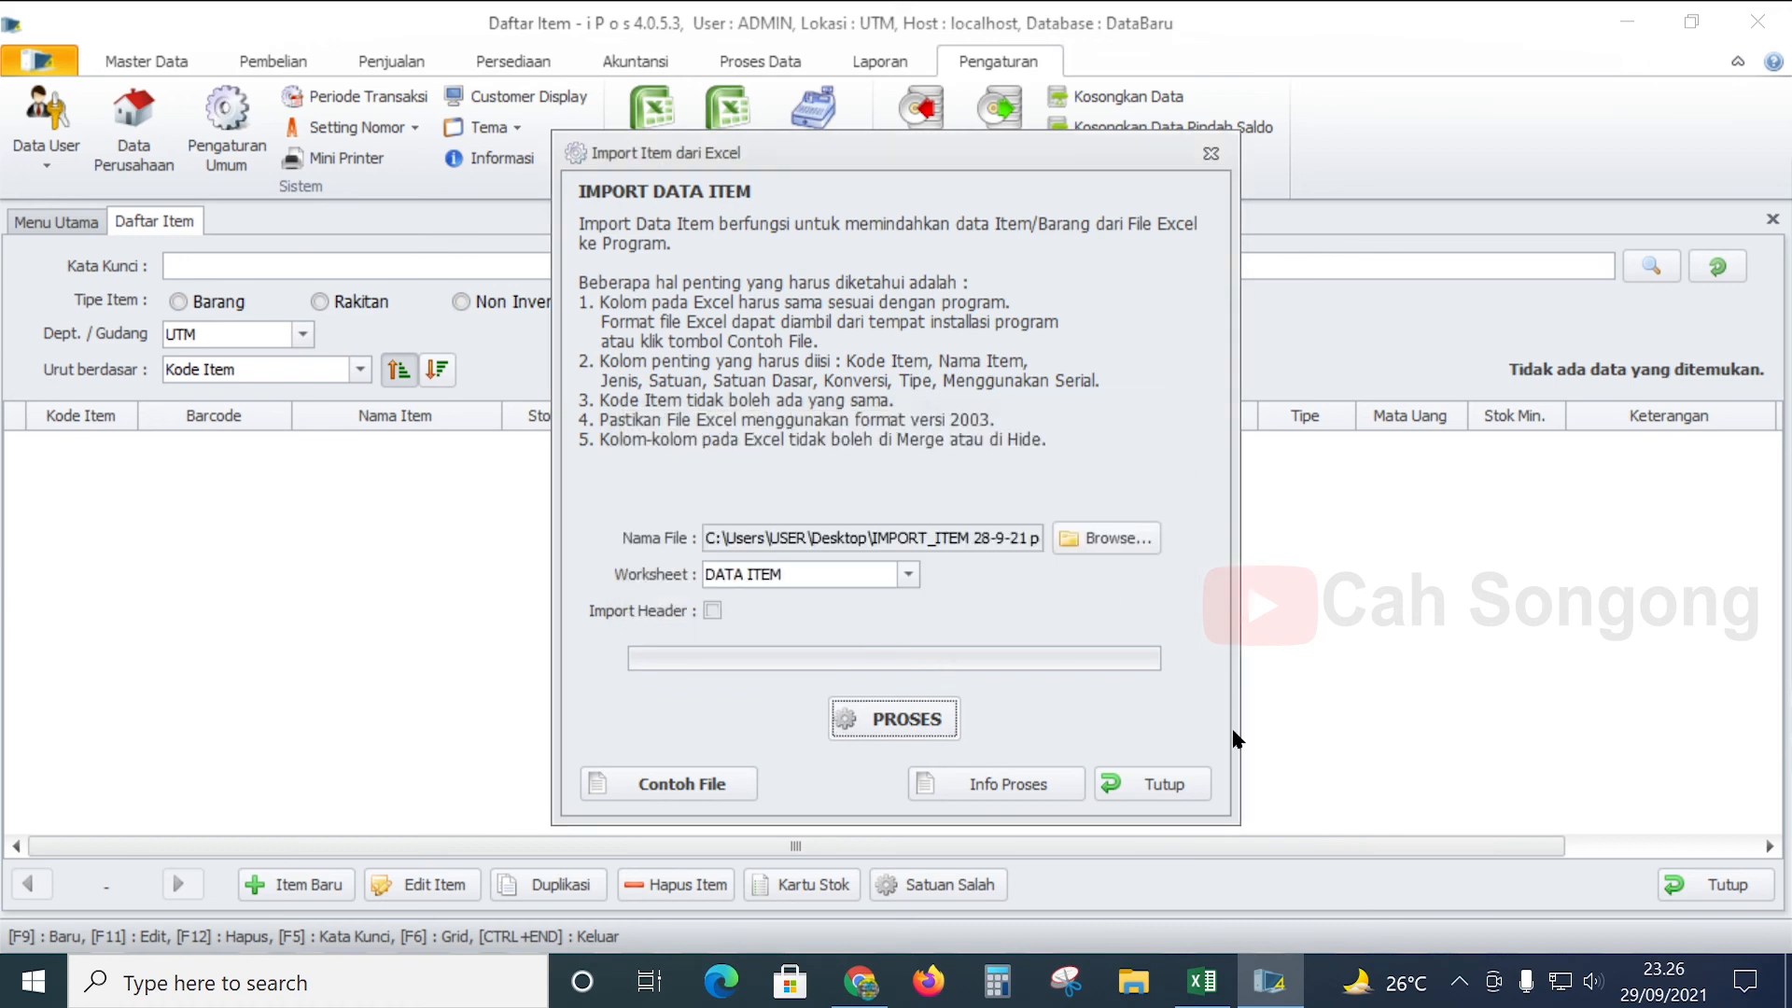
left_click(1134, 782)
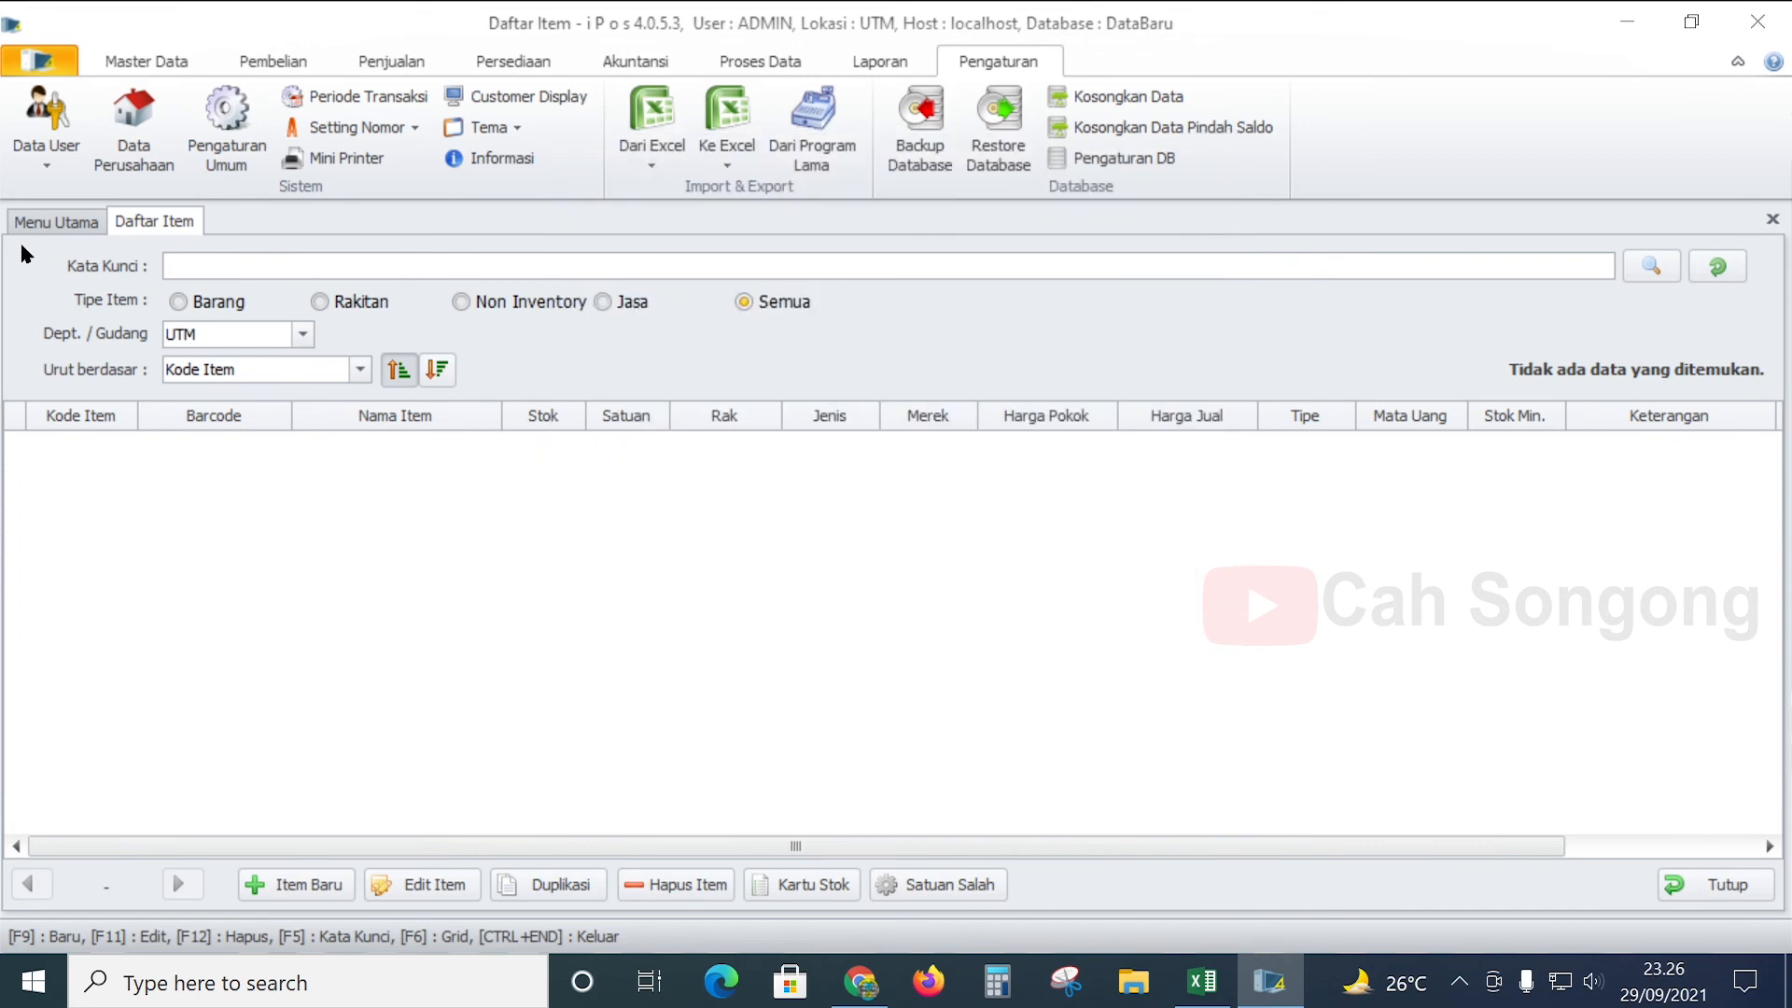
left_click(1772, 220)
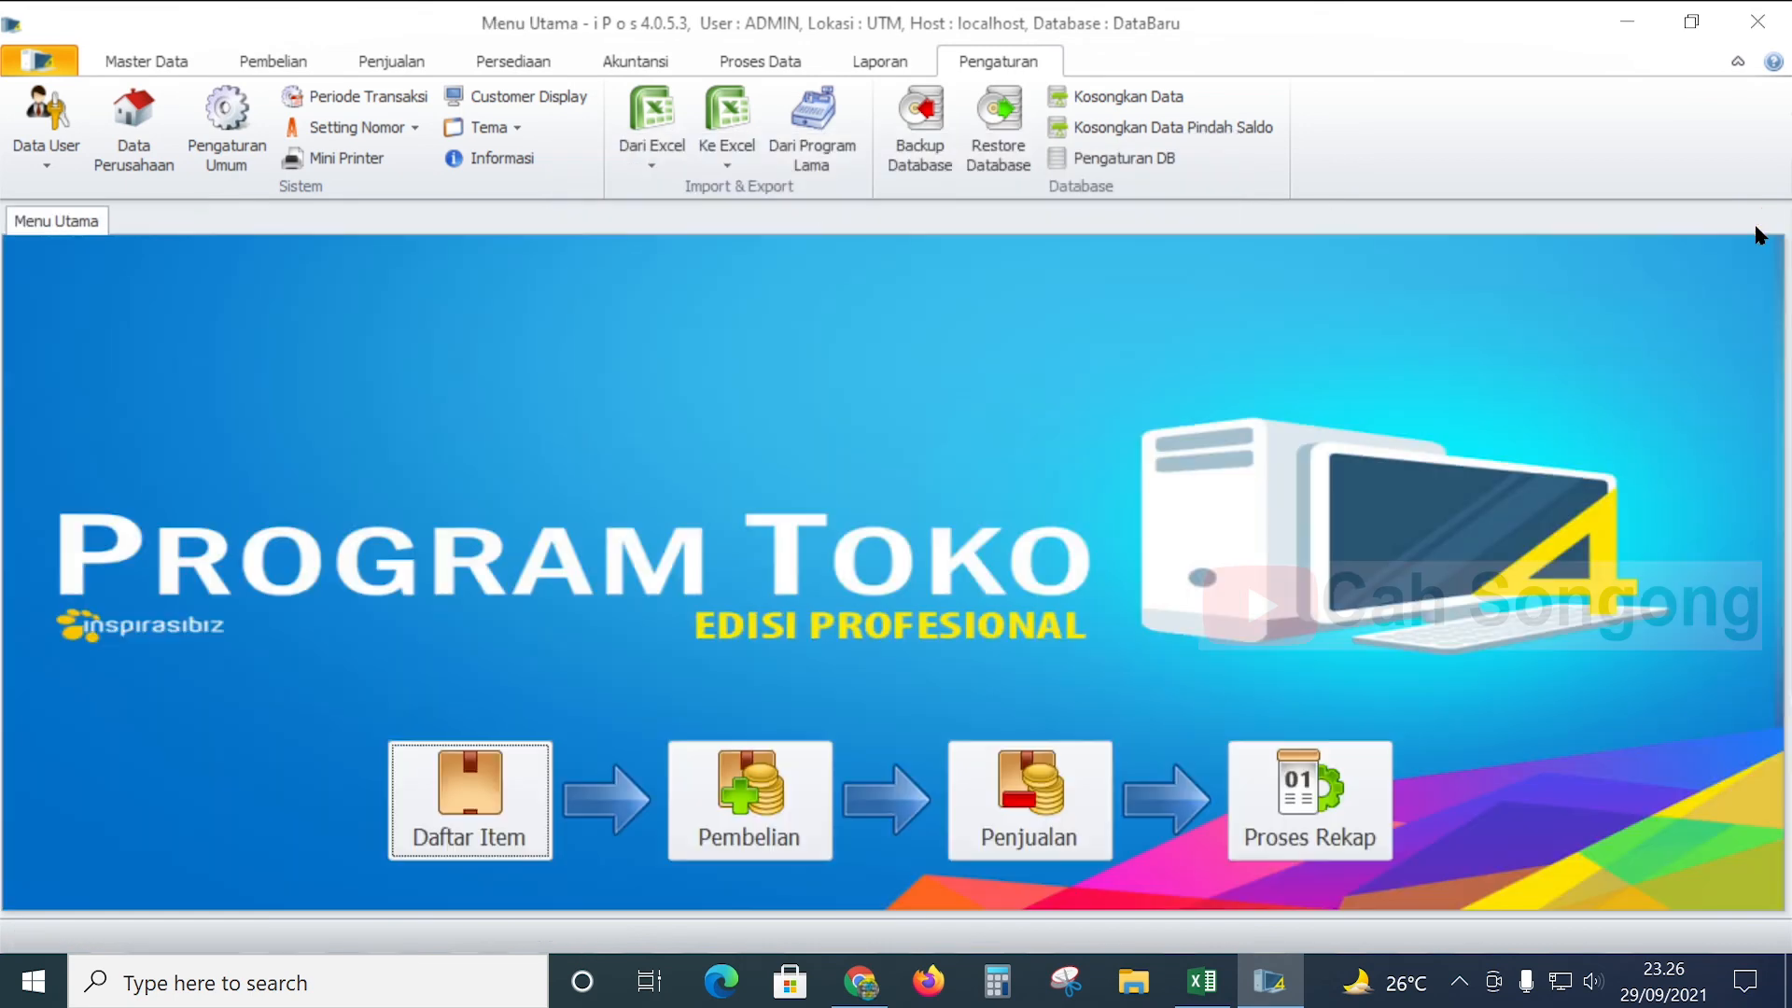
- Open Master Data > Daftar Item and compare its 932 items against the Excel workbook
left_click(154, 58)
left_click(155, 131)
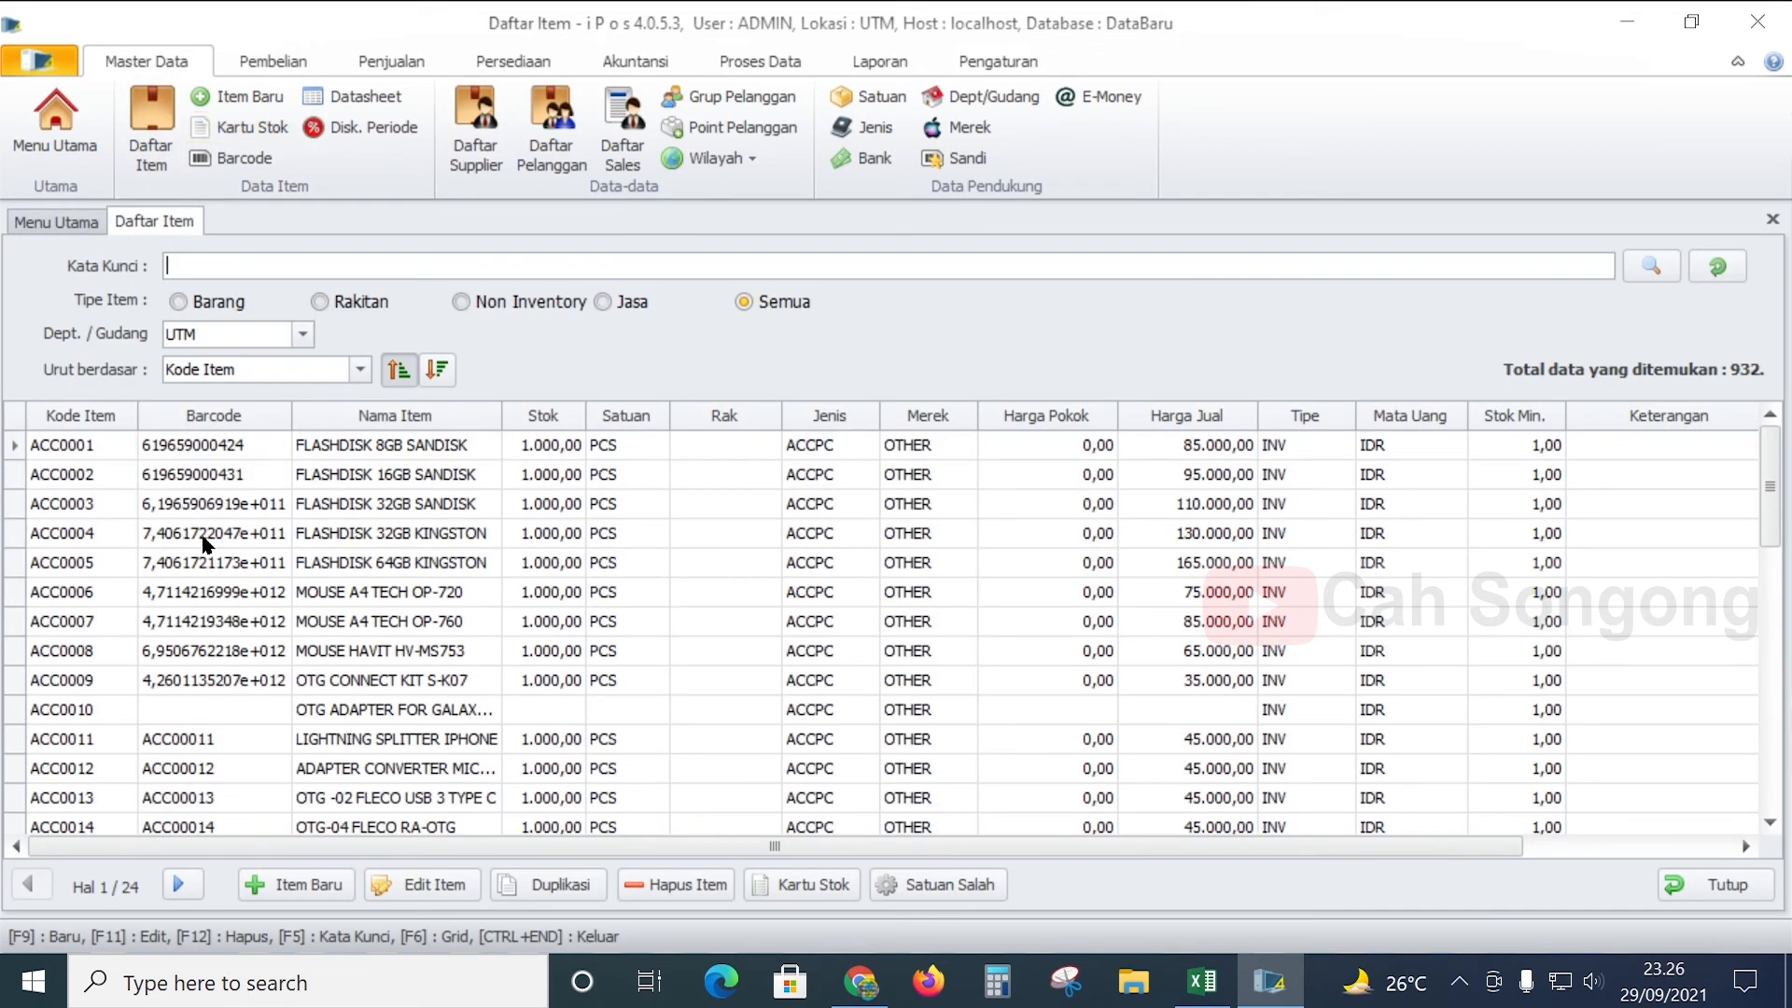
scroll(242, 545, "down", 2)
scroll(266, 534, "down", 4)
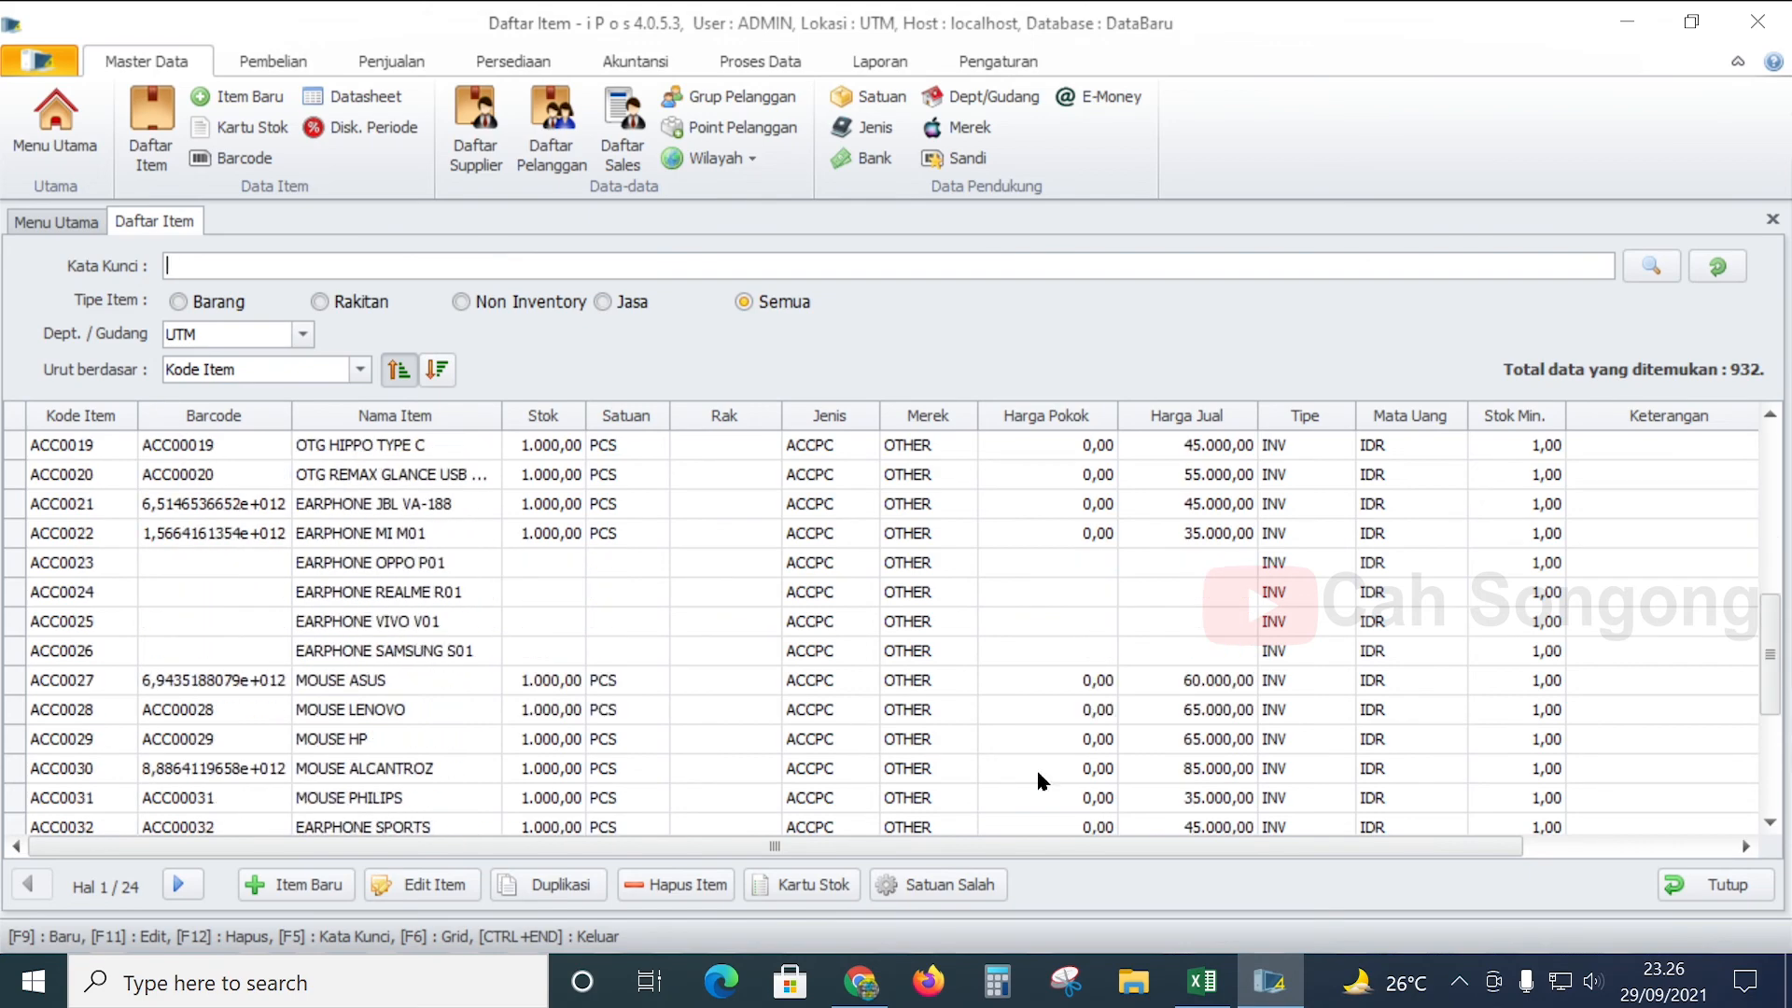
left_click(1202, 980)
scroll(1019, 747, "down", 11)
scroll(687, 747, "up", 5)
left_click_drag(1385, 933, 1193, 933)
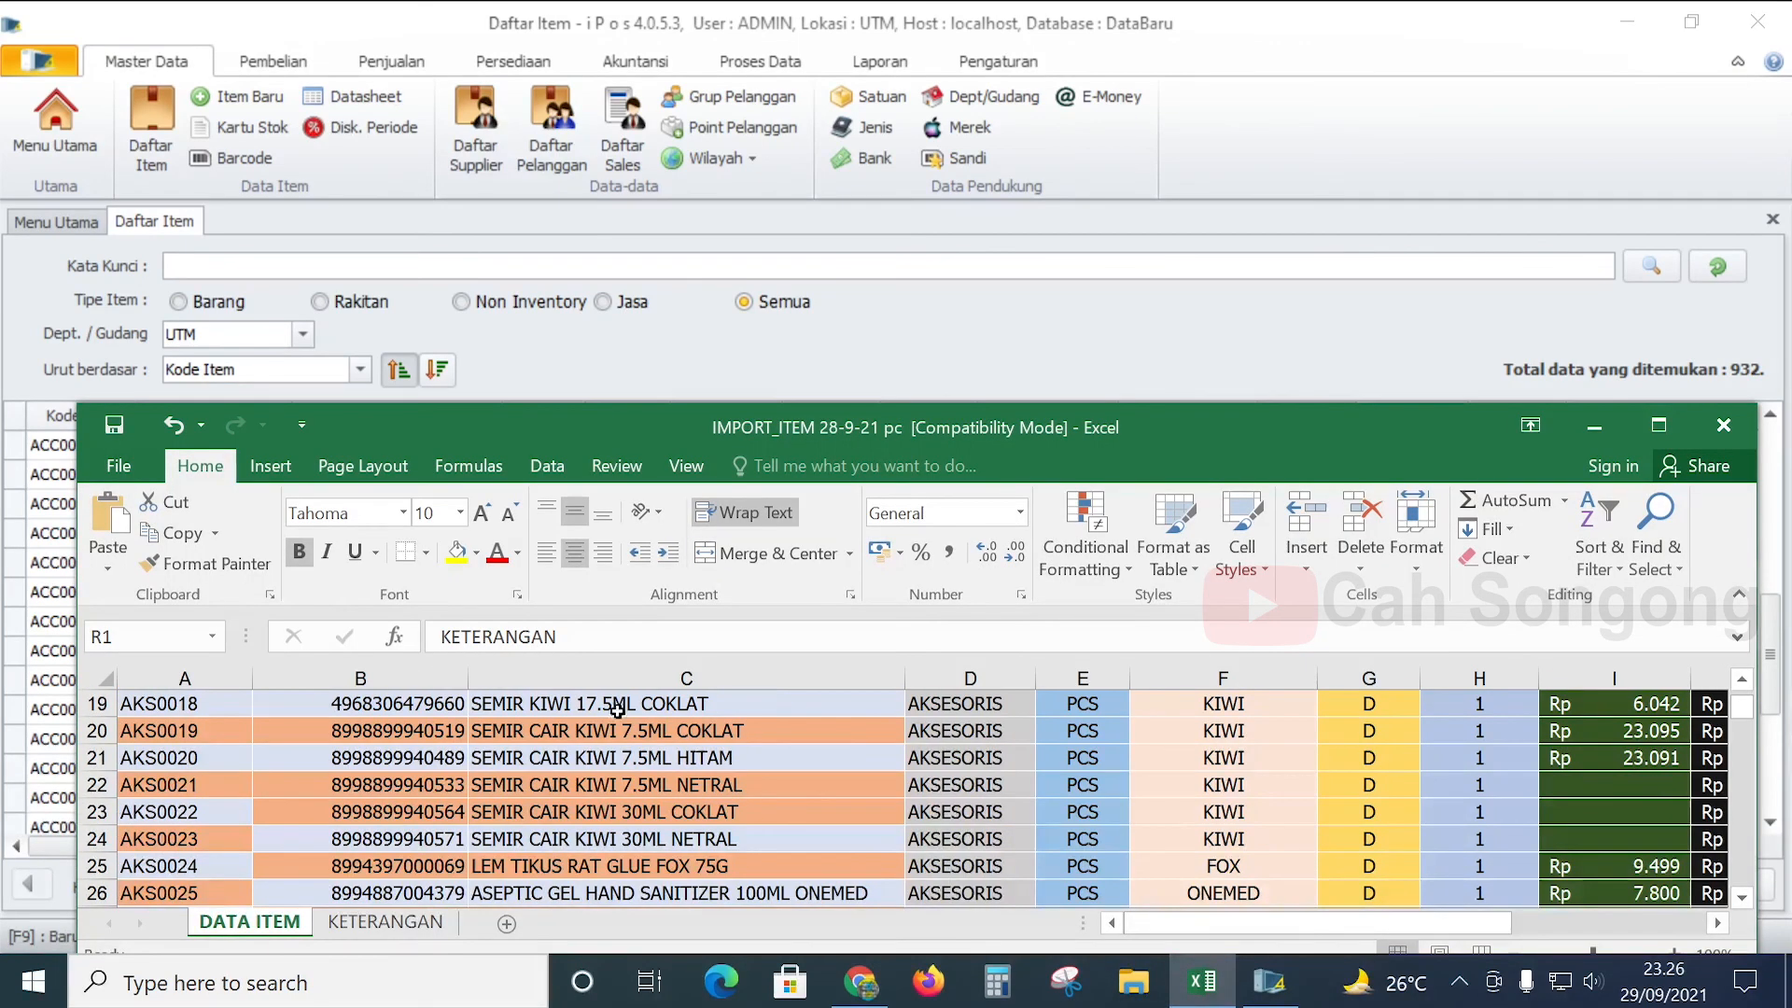
scroll(567, 731, "down", 8)
scroll(566, 731, "down", 20)
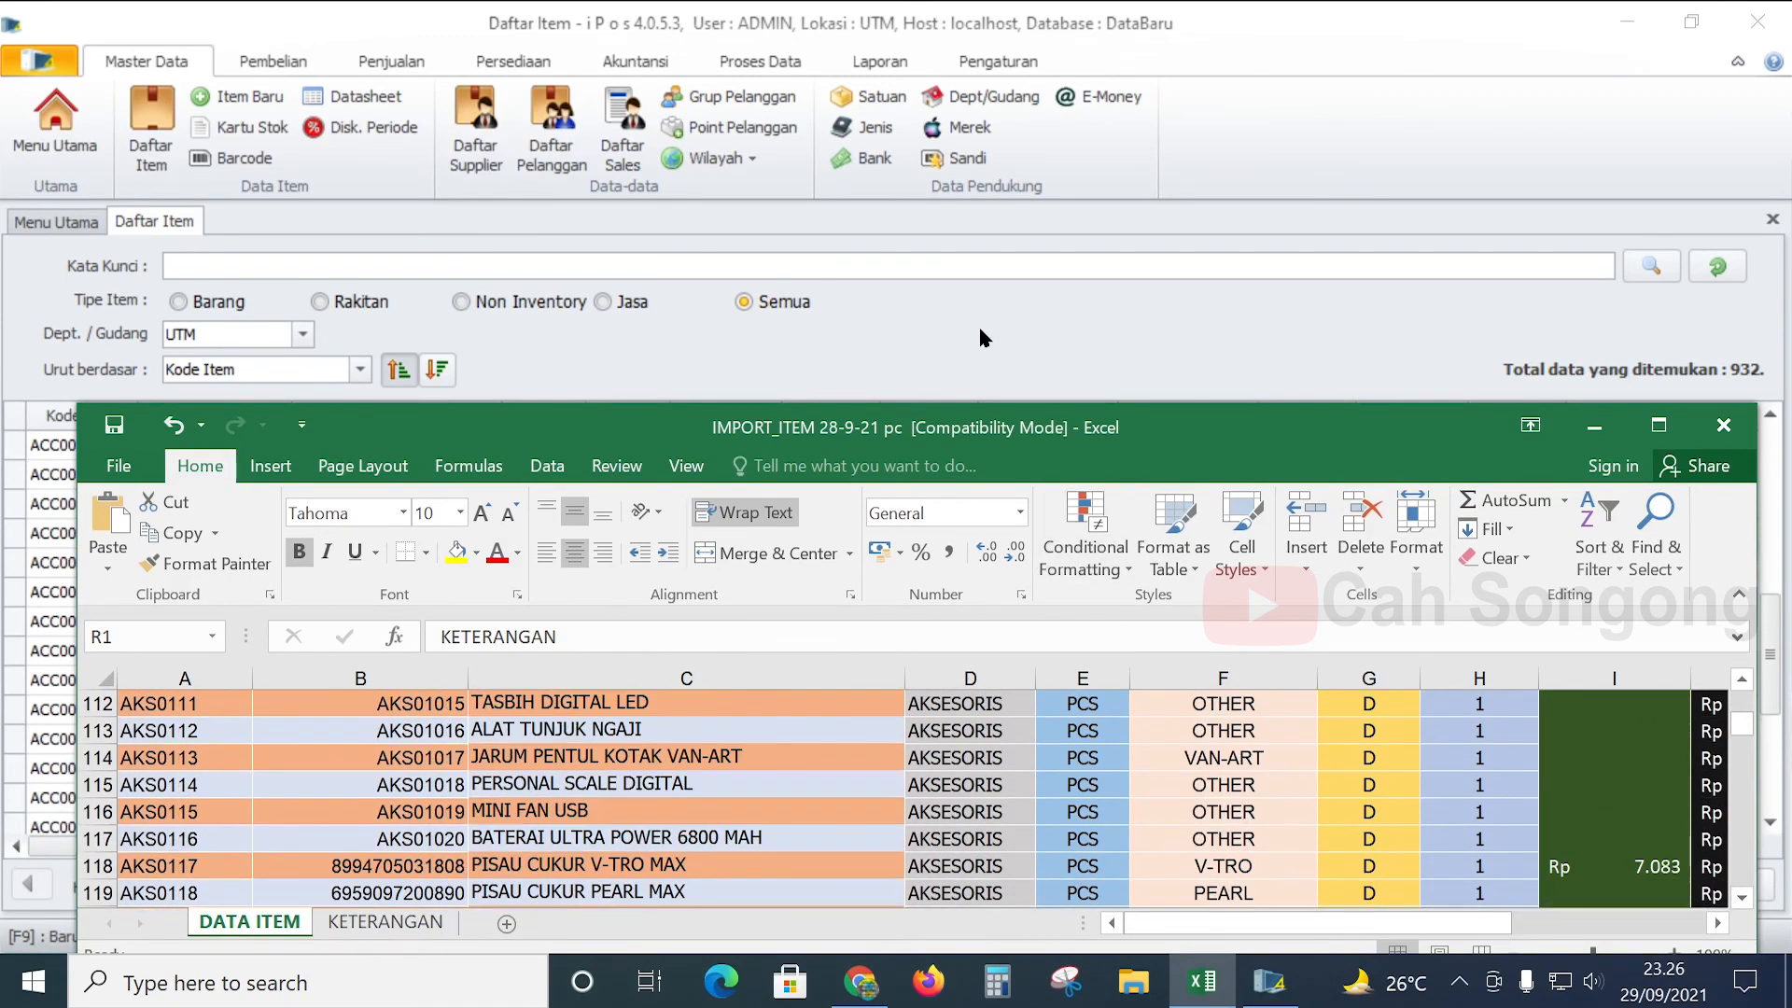
left_click(898, 312)
scroll(791, 435, "up", 6)
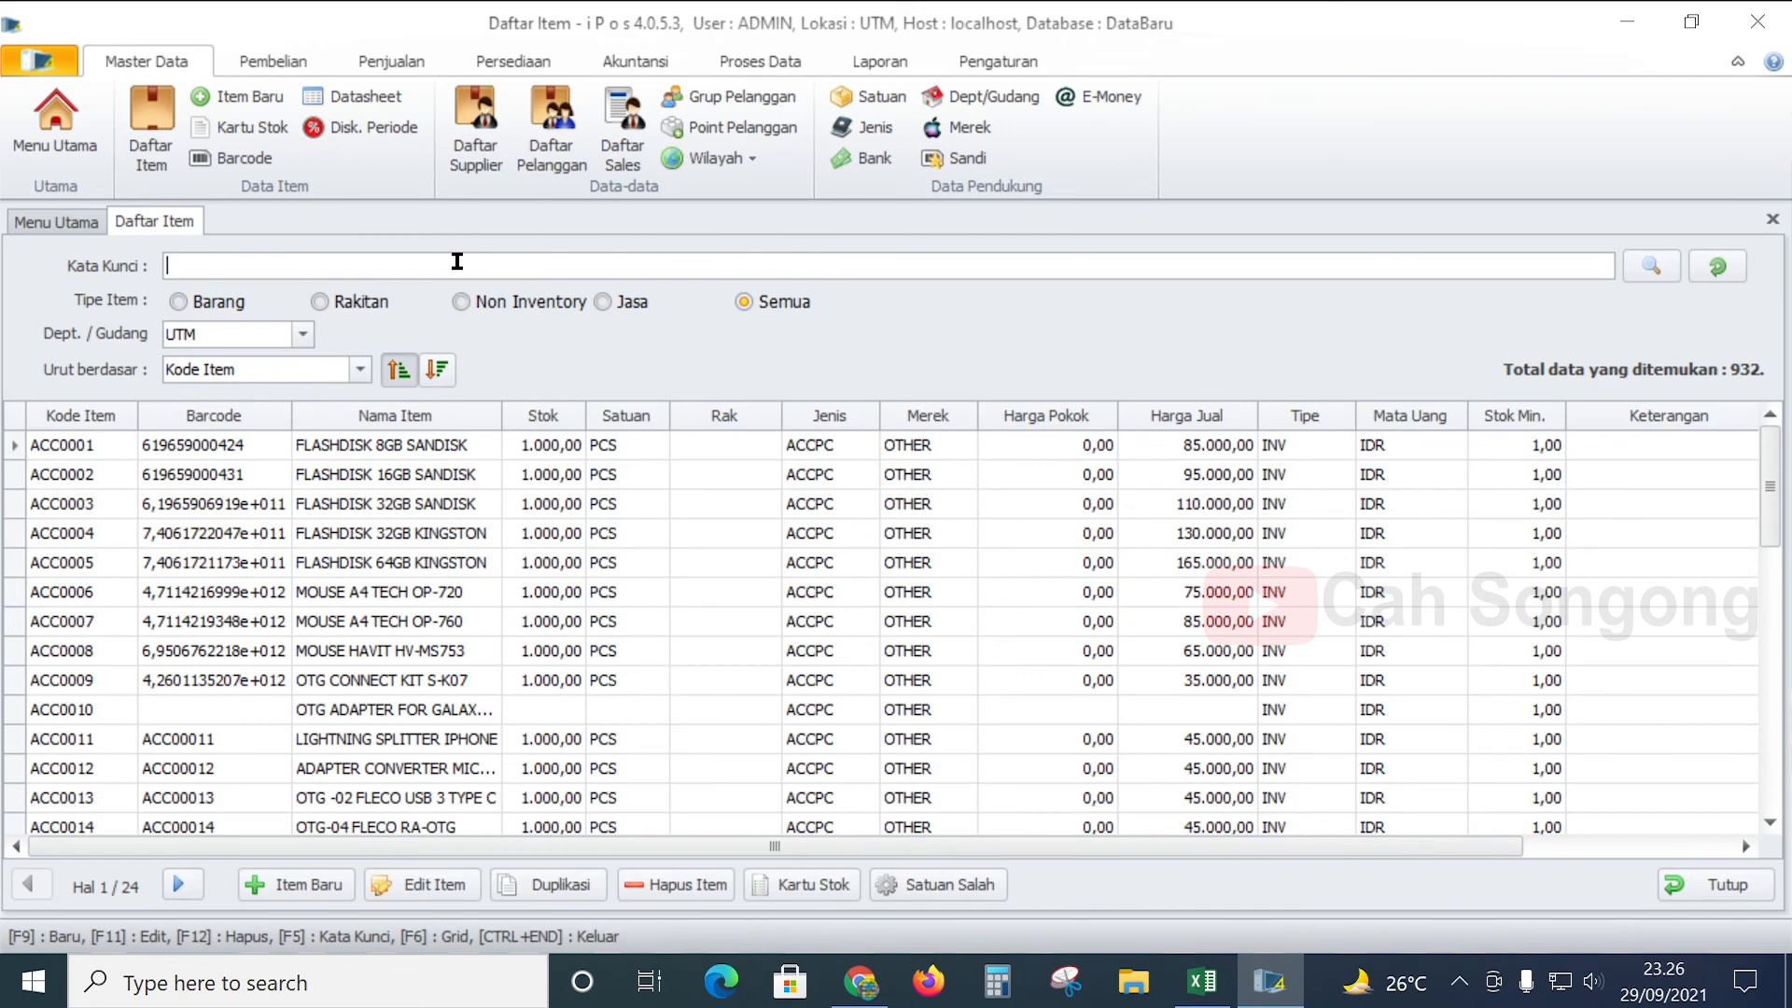
- Search the item list for 'pensil', narrowing it to 21 matches
type("pensil")
key("Return")
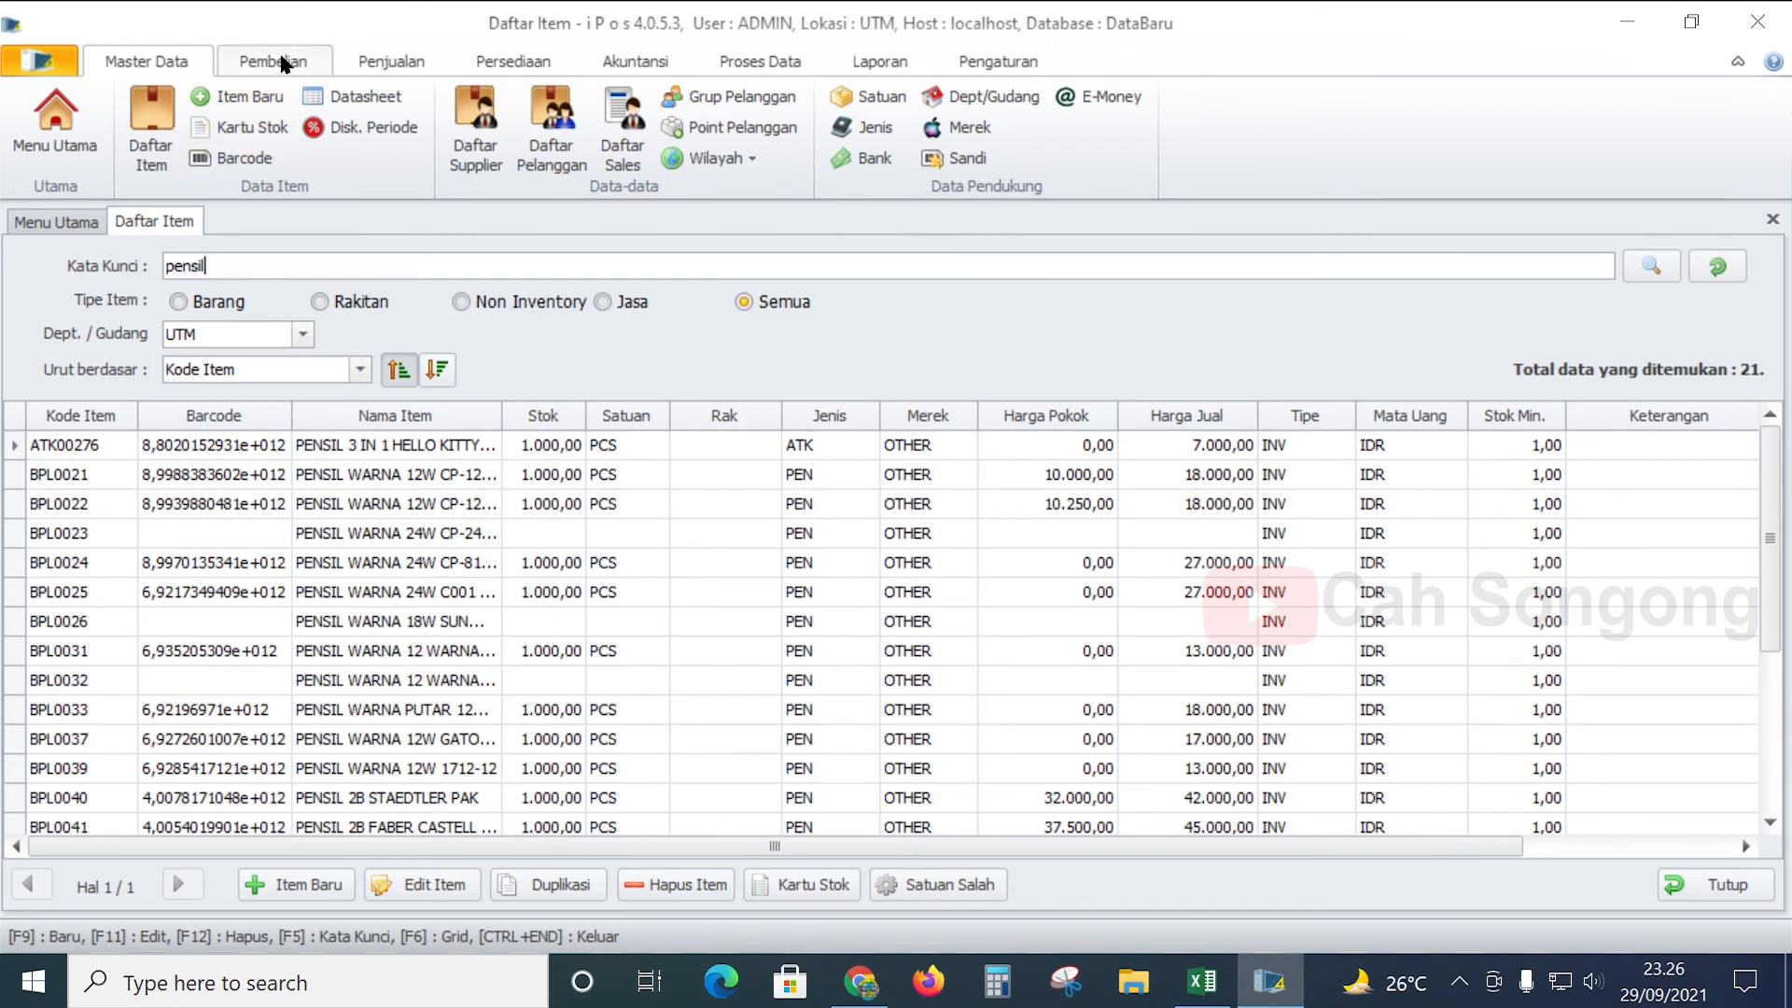
left_click(411, 63)
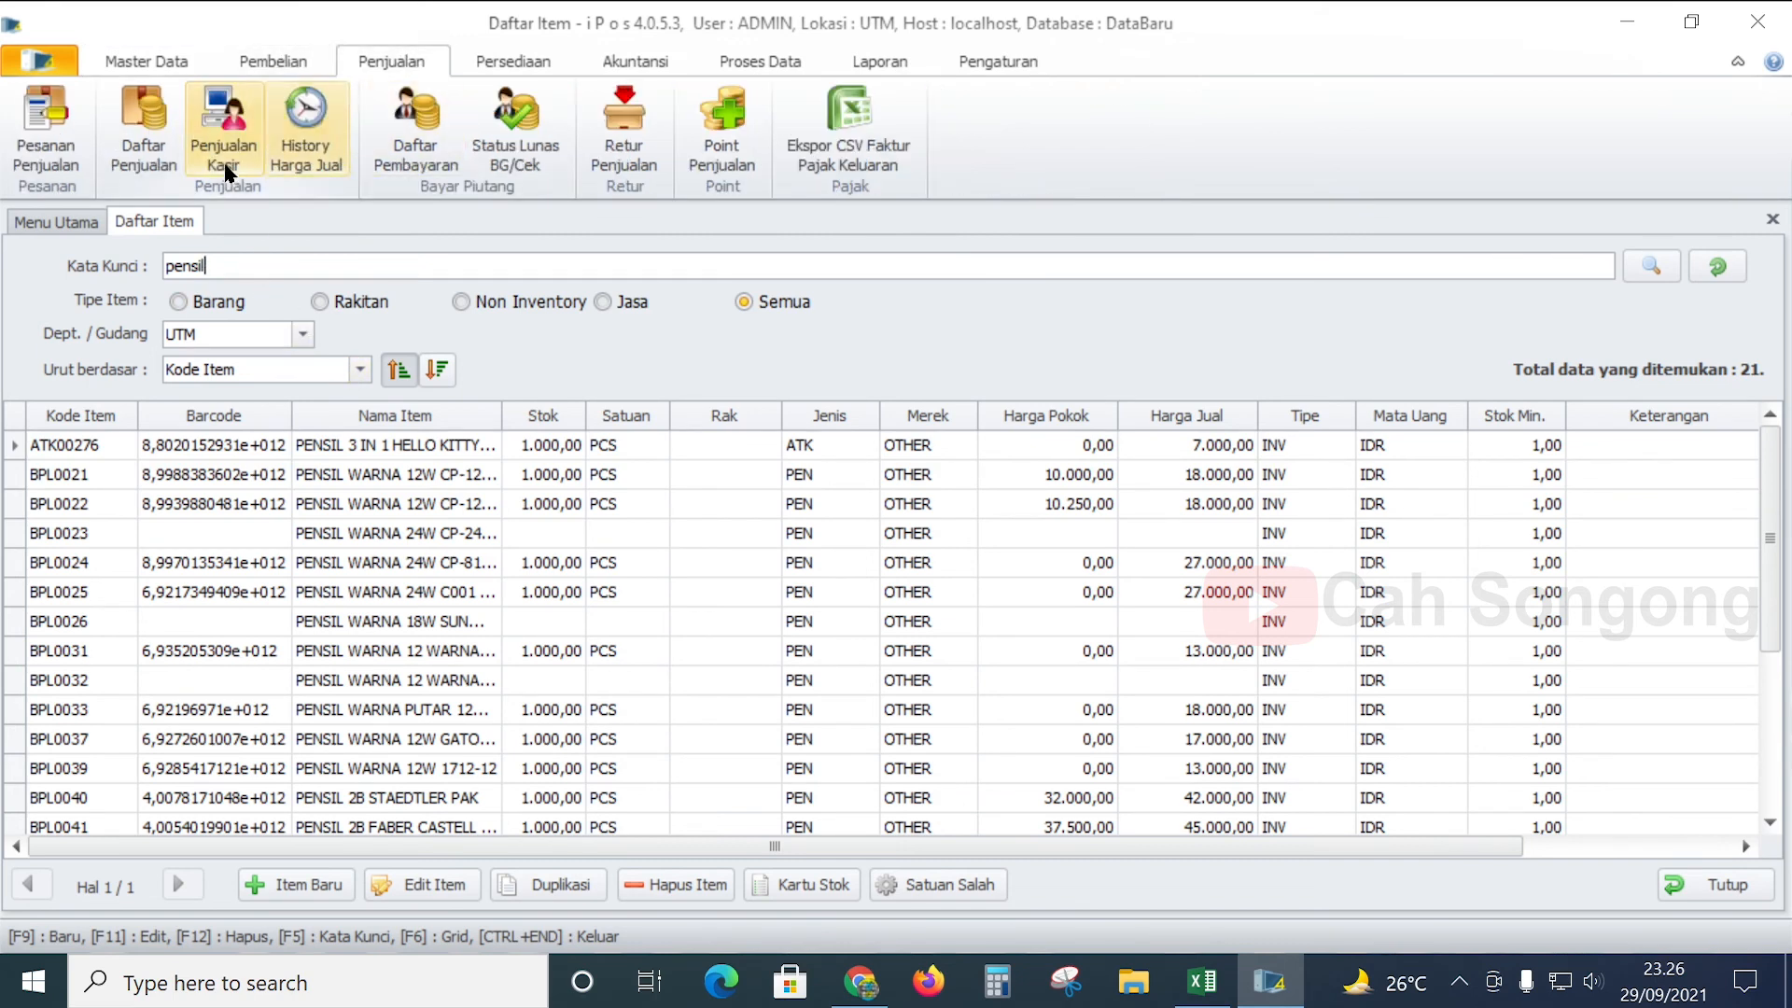
- Start a new cashier sale and add item ATK00276, PENSIL 3 IN 1 HELLO KITTY KM-9308, totalling 7.000,00
left_click(224, 126)
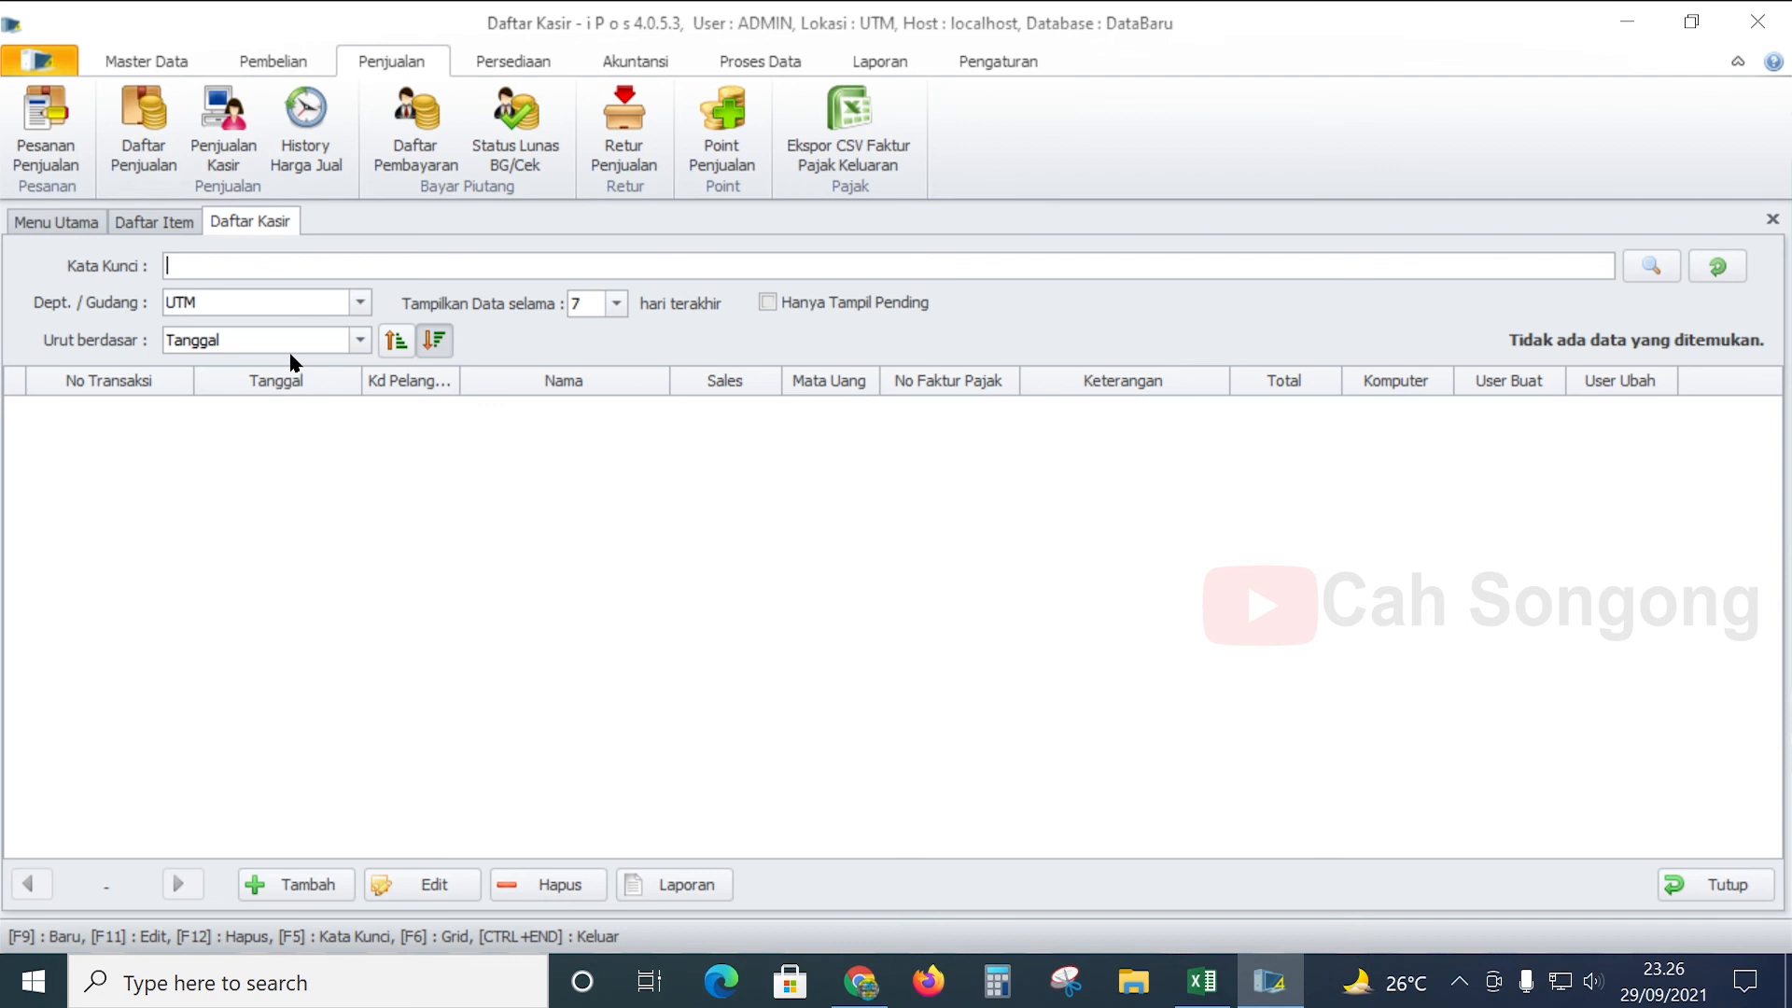
left_click(294, 884)
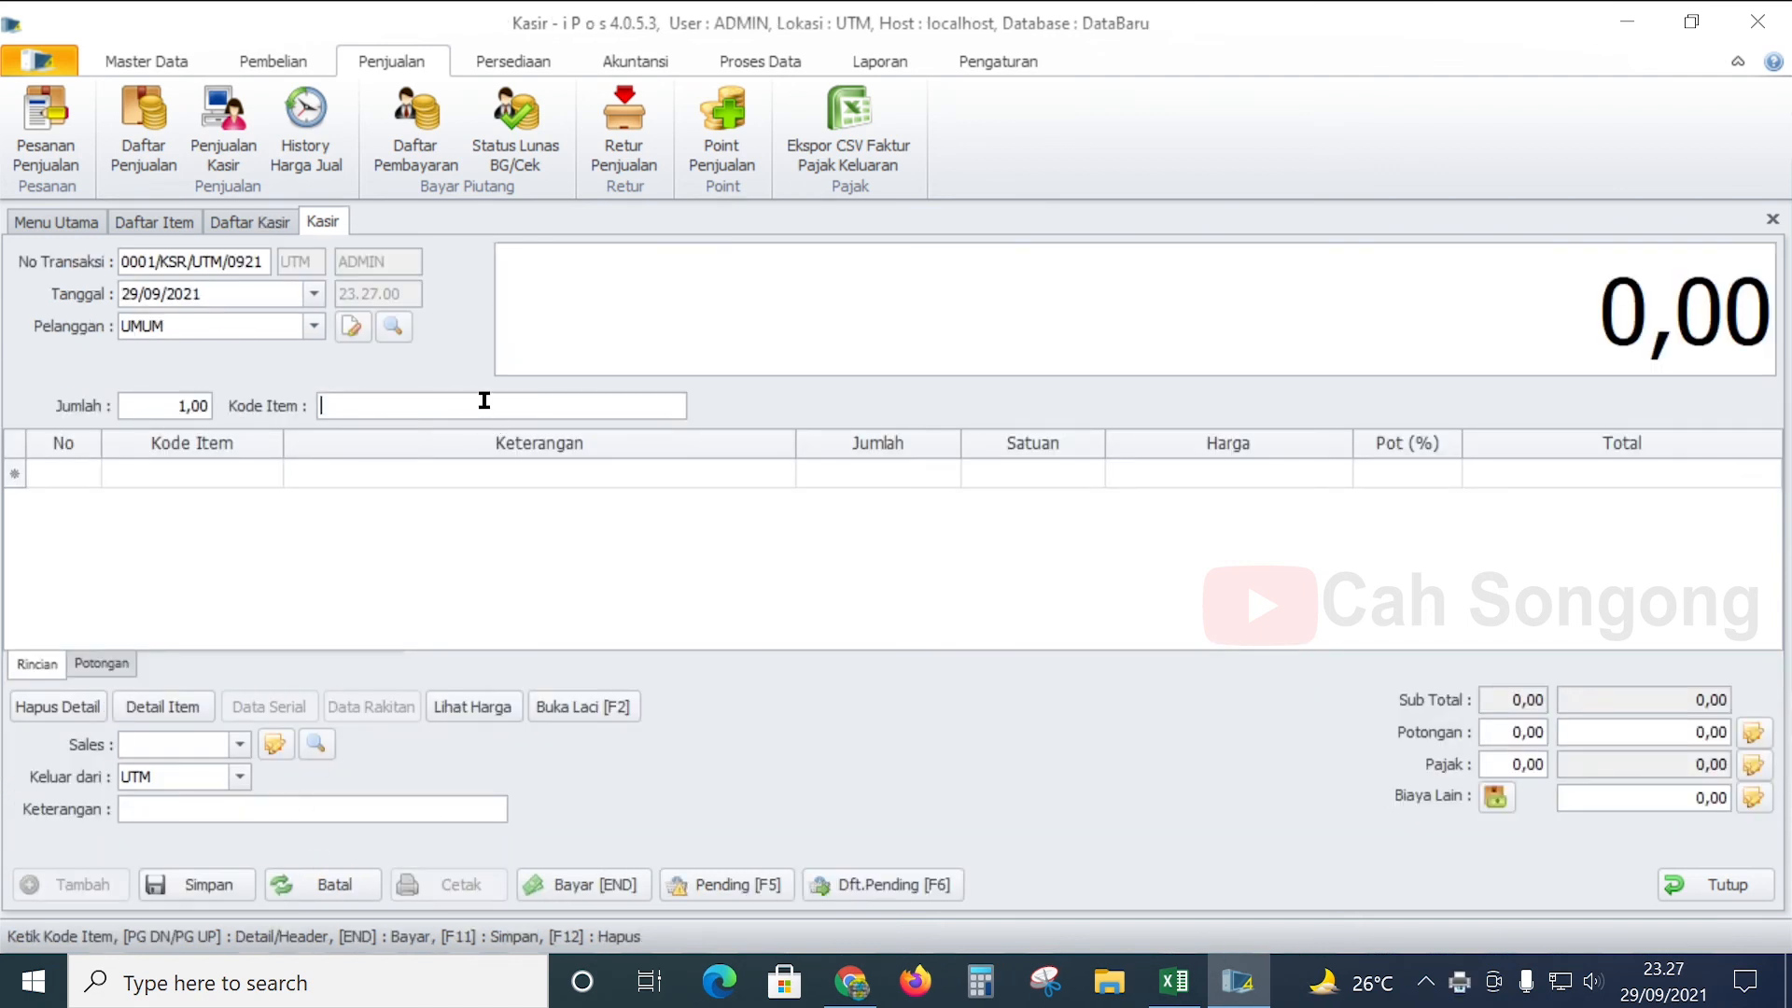
type("pensil")
key("Return")
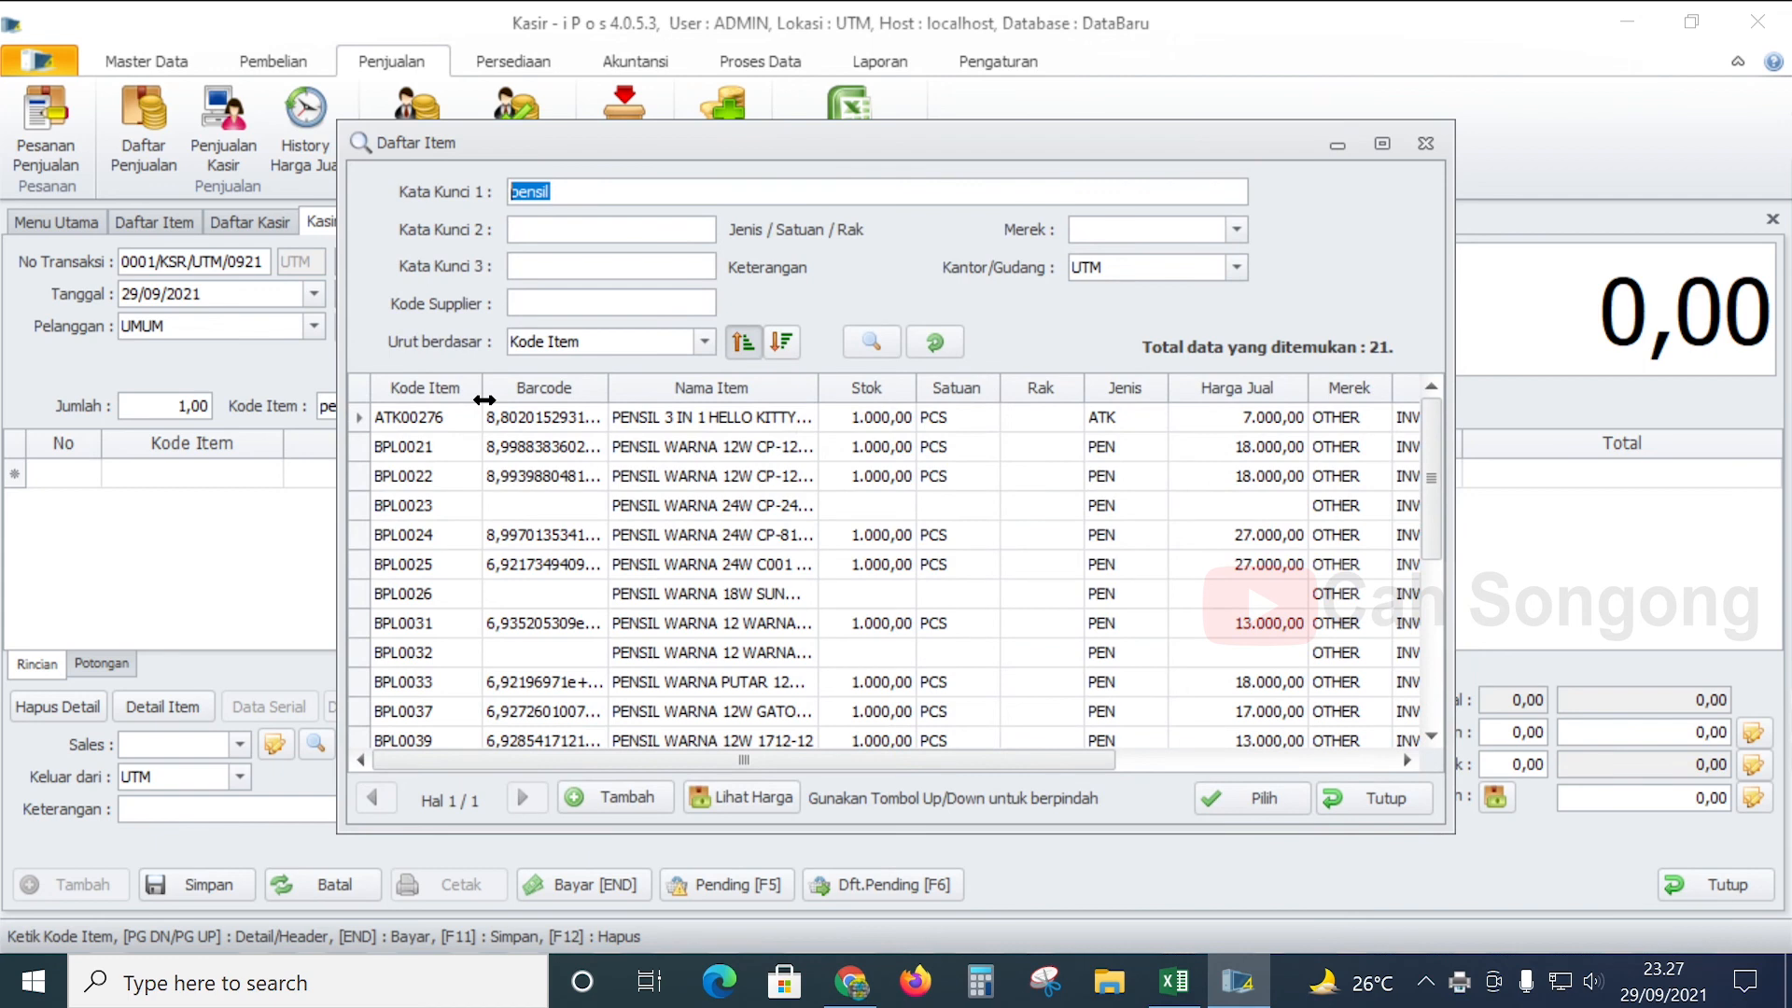
left_click(748, 448)
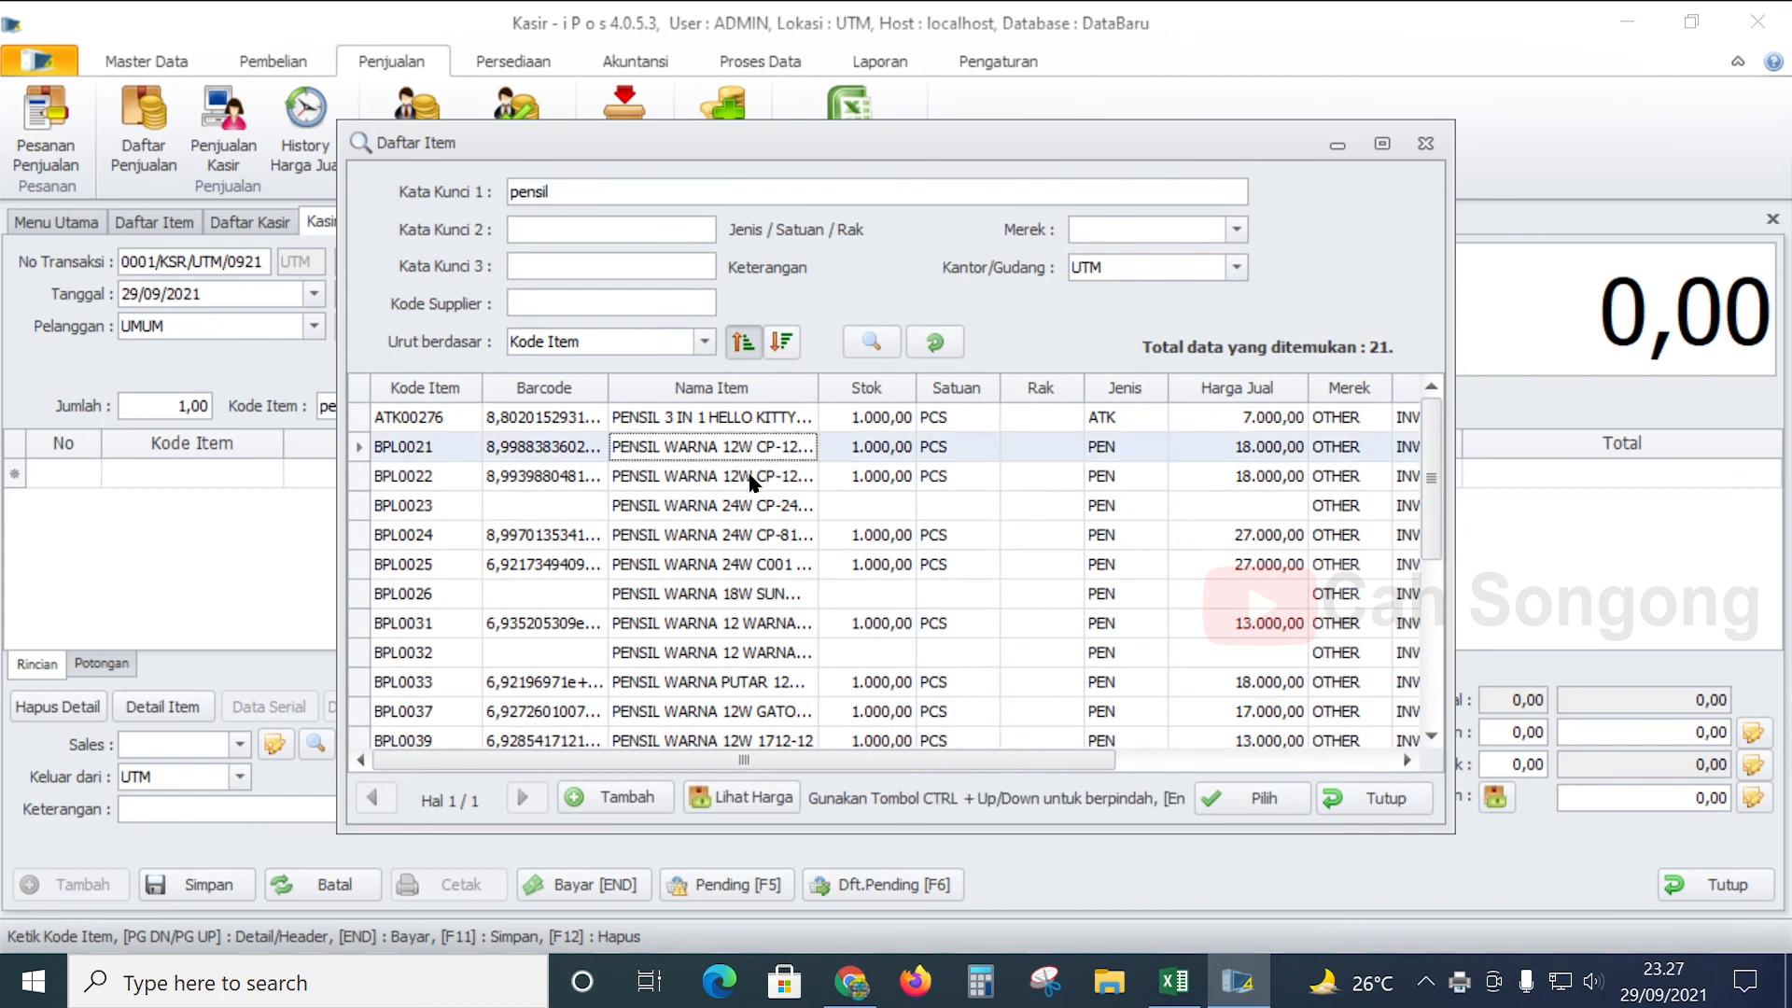
scroll(922, 476, "down", 4)
scroll(858, 541, "up", 4)
left_click(732, 424)
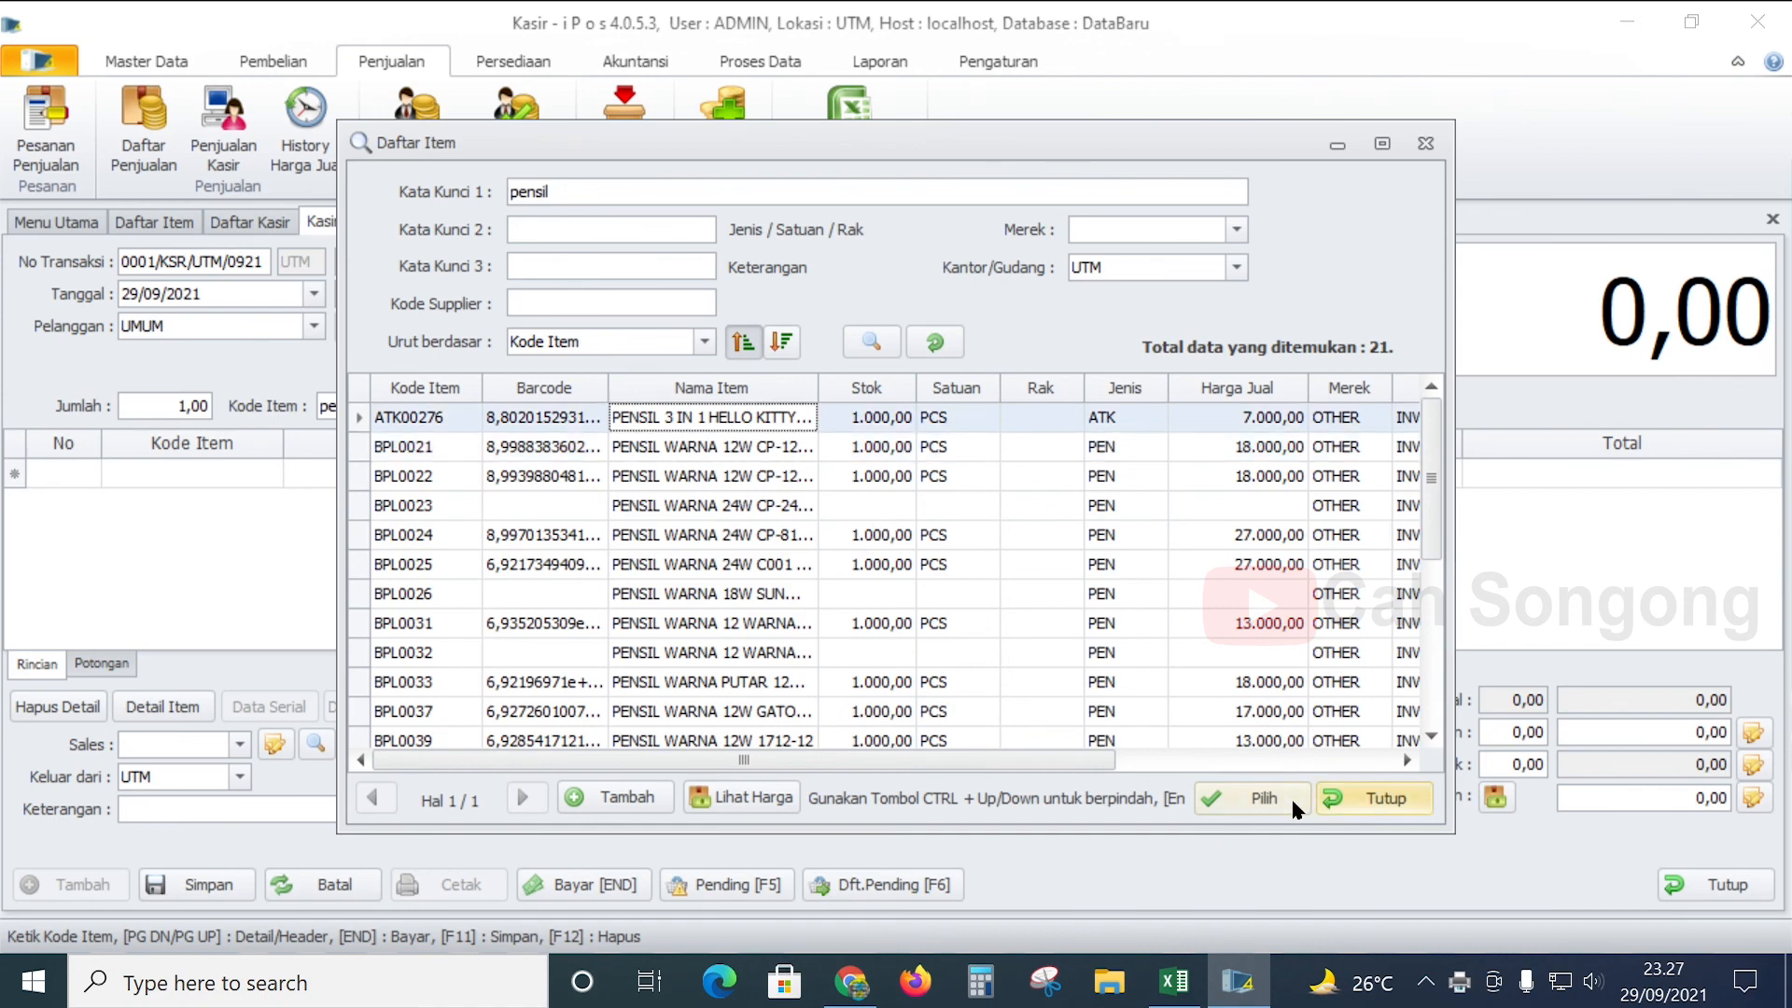
left_click(1251, 799)
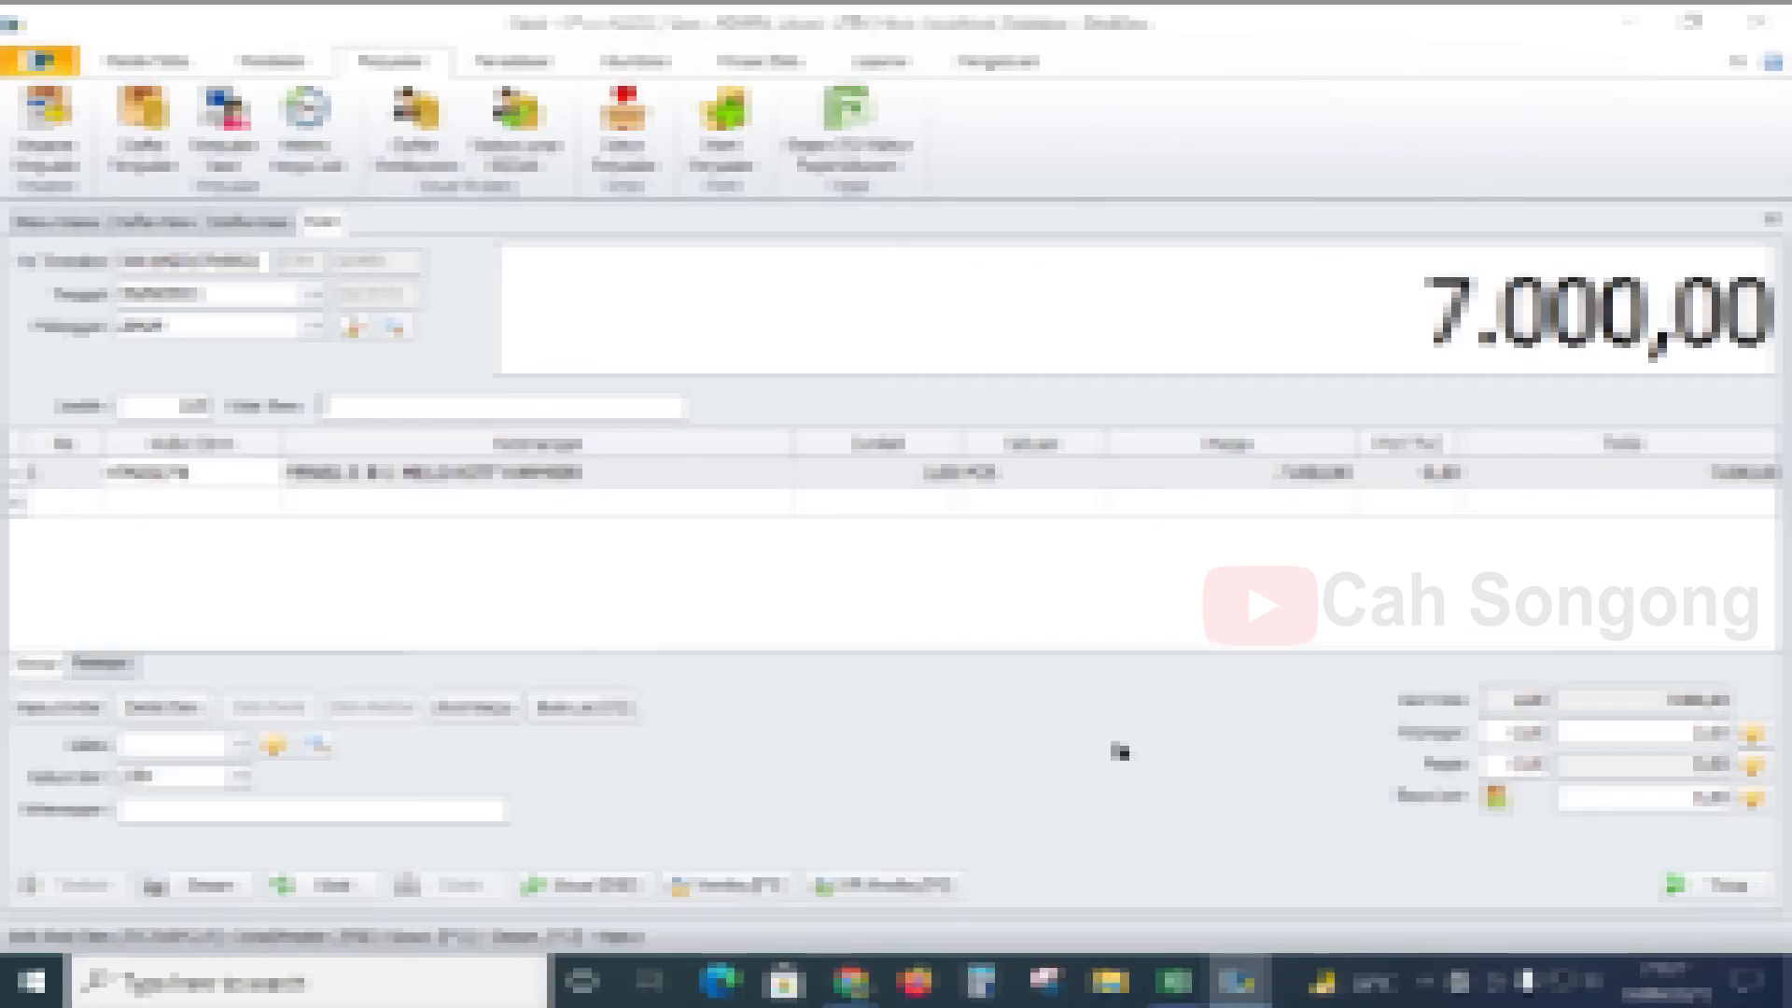
type("pe")
type("nsil")
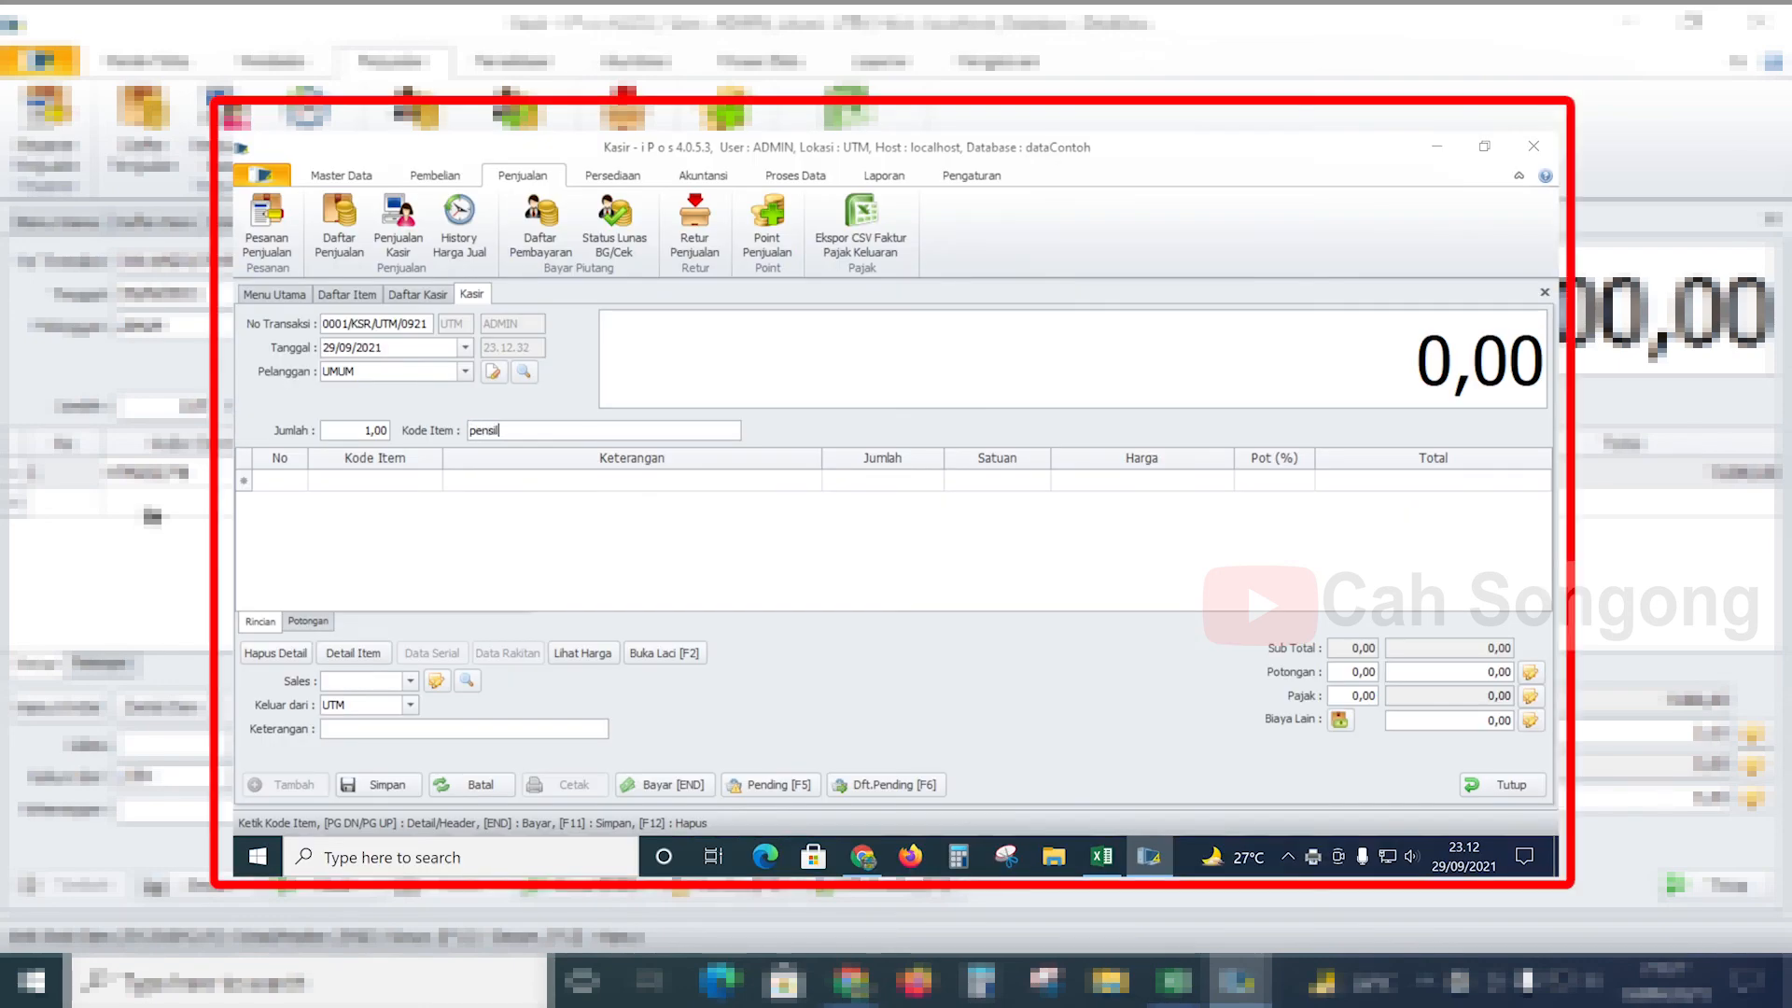
key("Return")
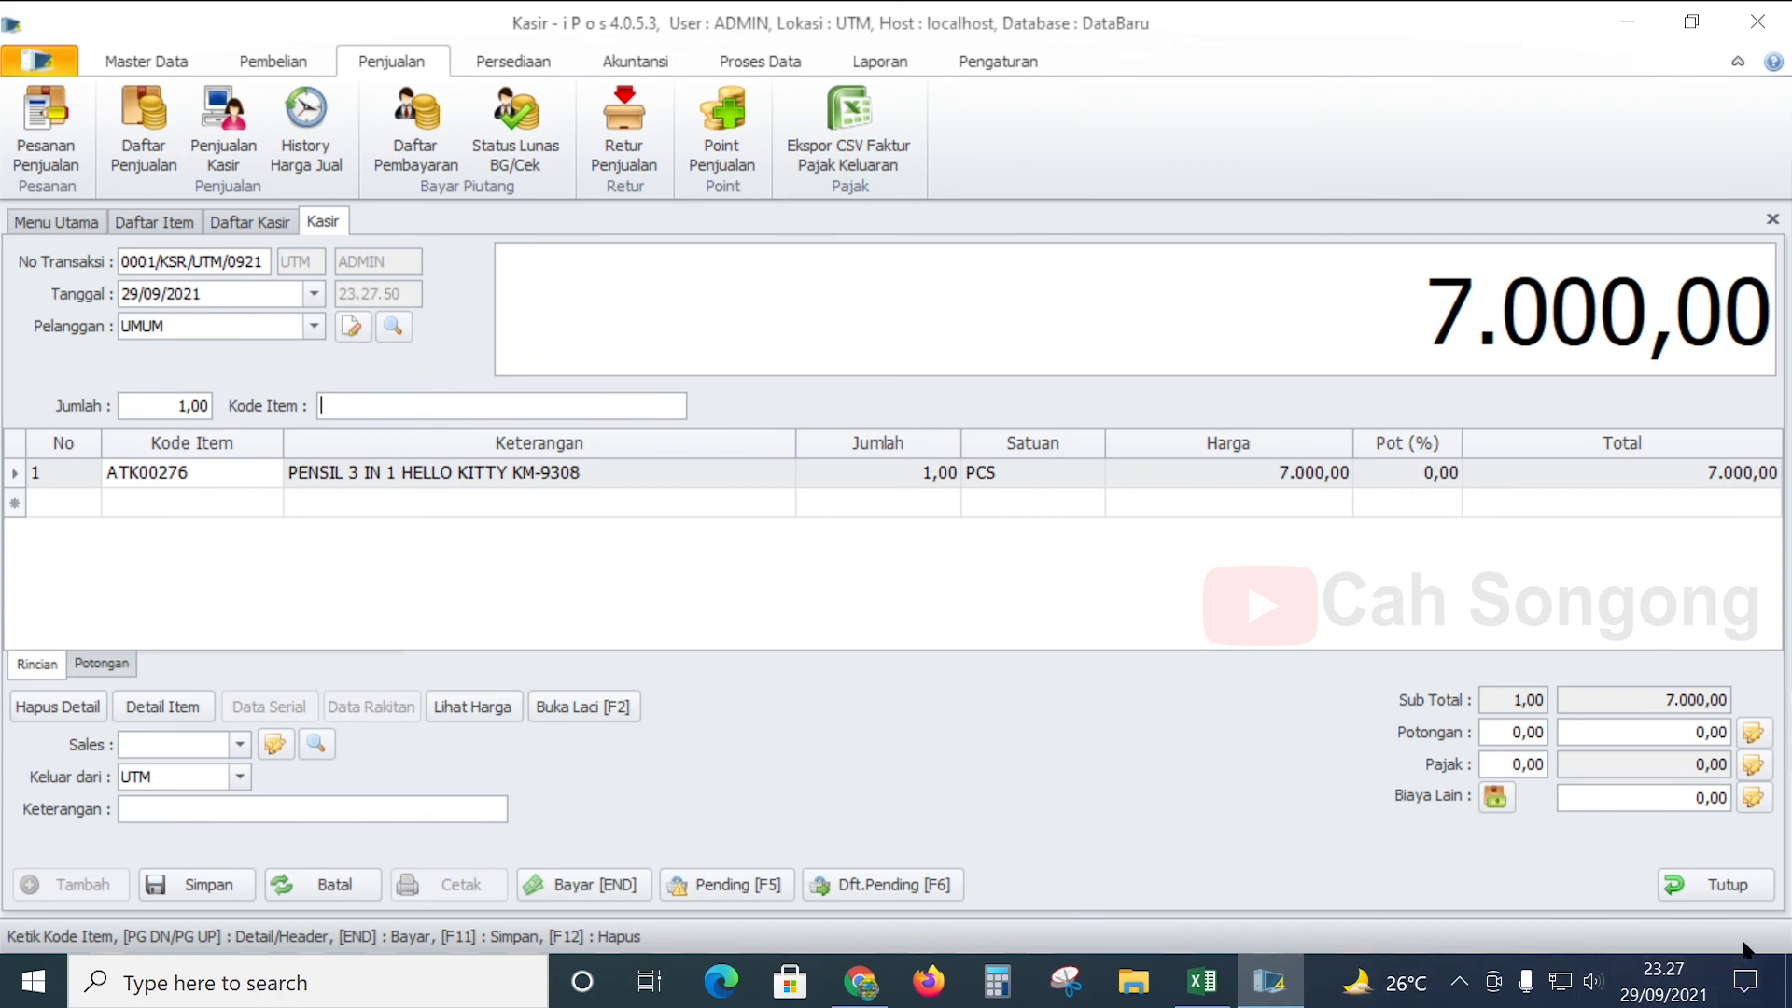
mouse_move(1684, 997)
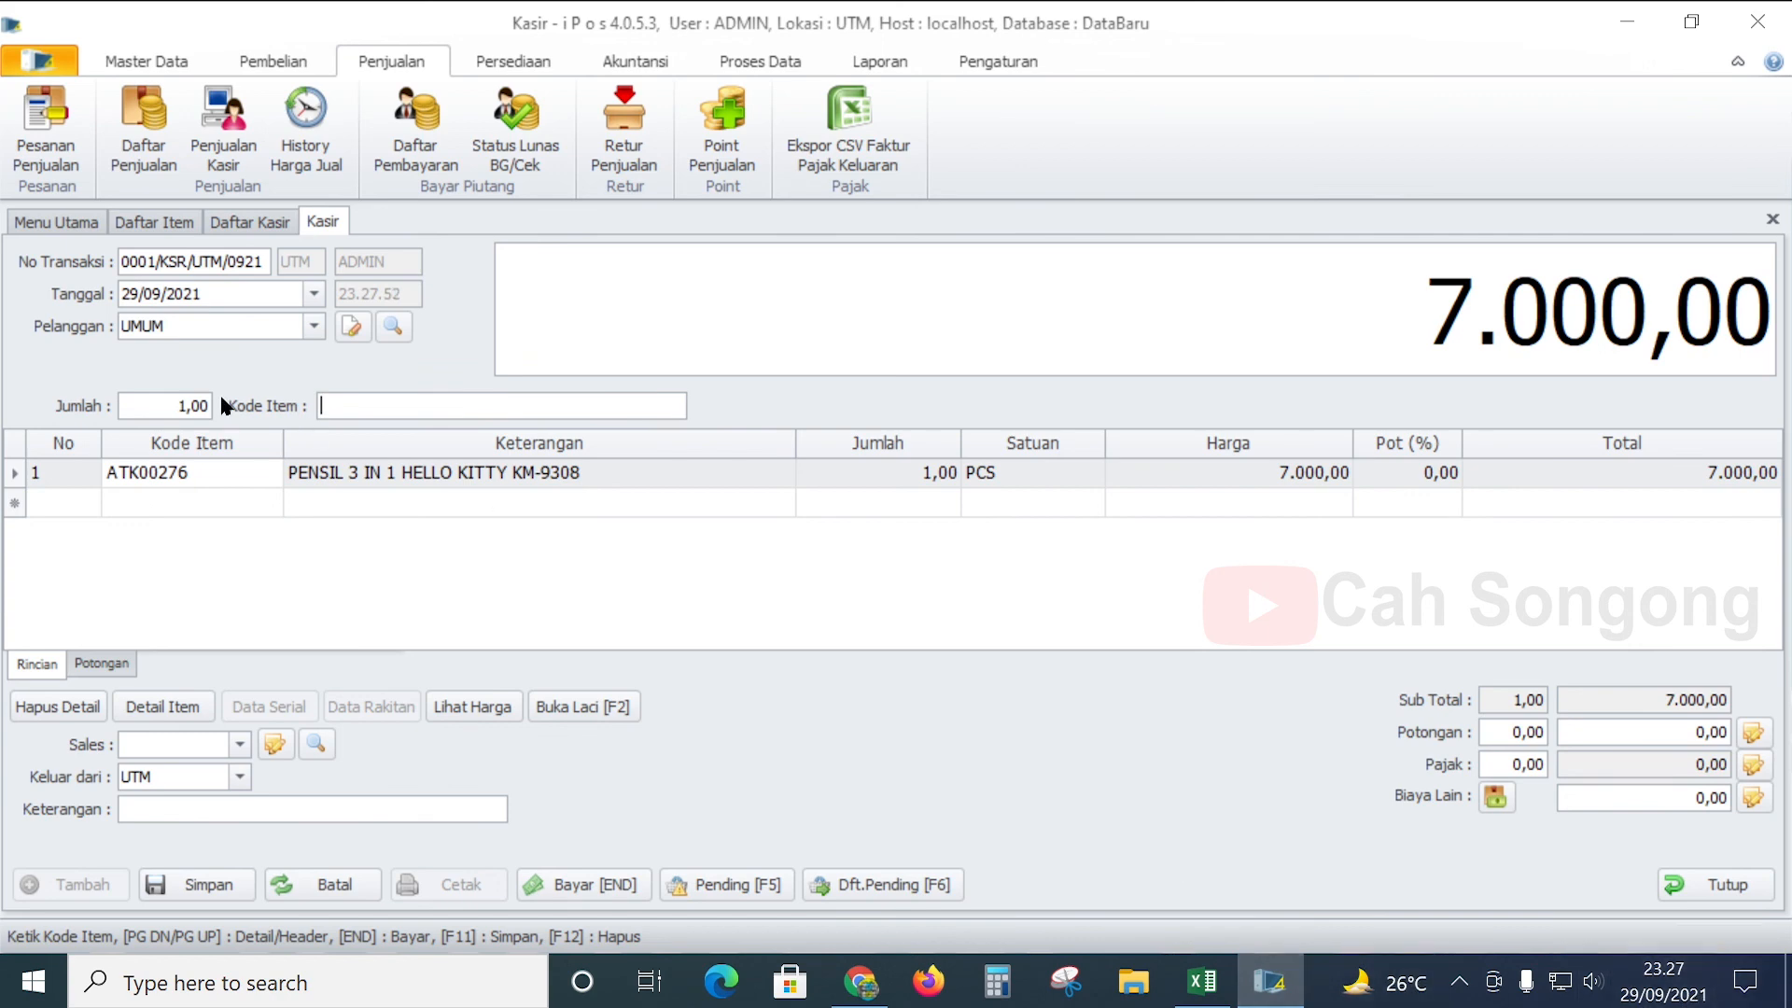